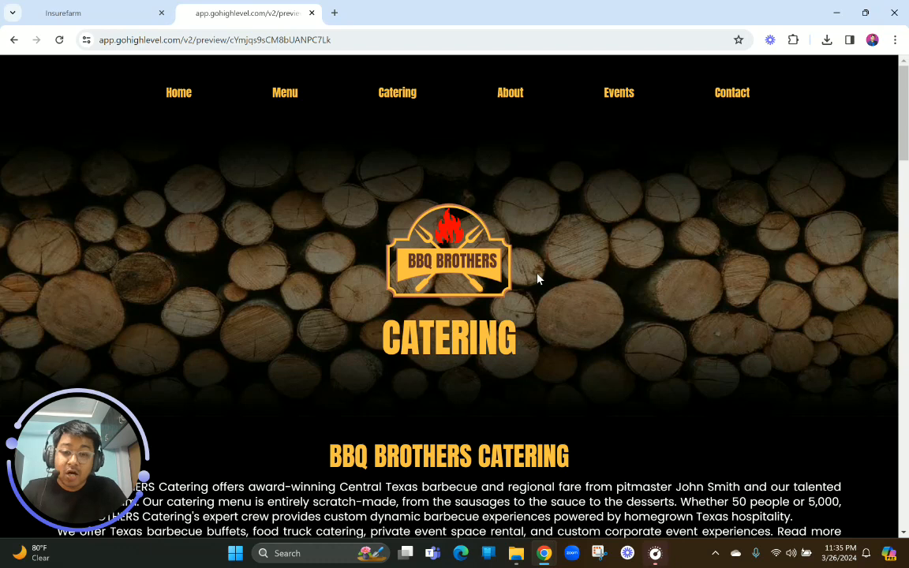
Review the desktop preview of the BBQ Brothers Catering page from the hero section down to the gallery and footer
{"action": "scroll", "coordinate": [538, 277], "scroll_direction": "down", "scroll_amount": 3}
{"action": "scroll", "coordinate": [538, 276], "scroll_direction": "up", "scroll_amount": 3}
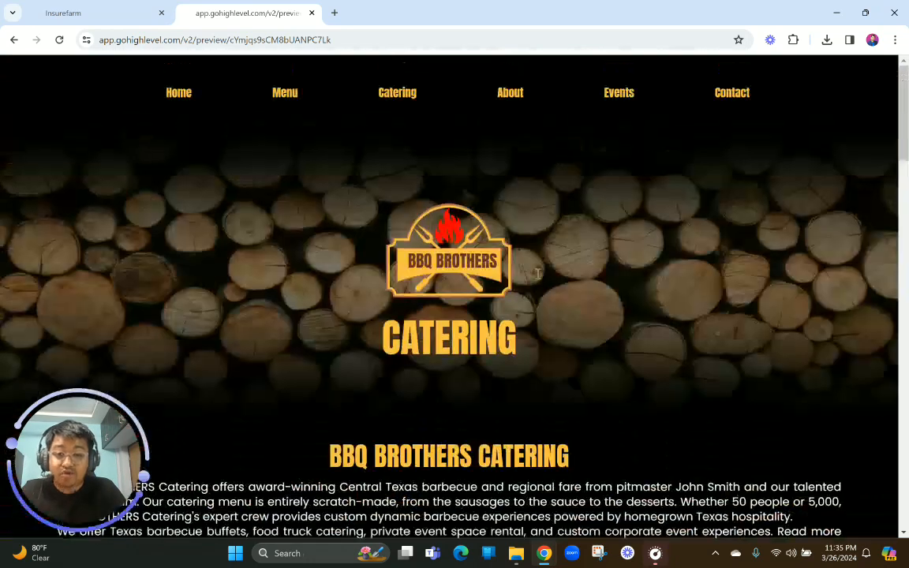
{"action": "scroll", "coordinate": [538, 276], "scroll_direction": "down", "scroll_amount": 10}
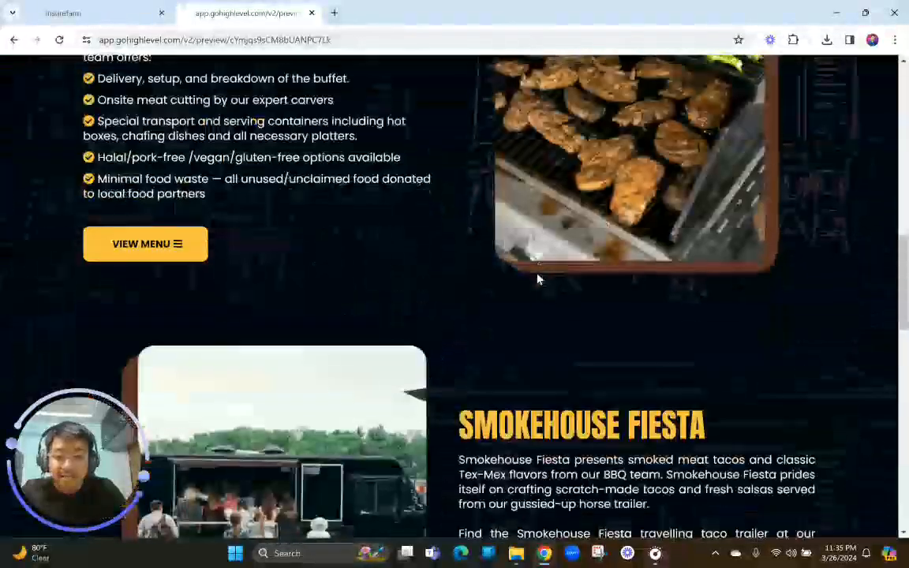
{"action": "scroll", "coordinate": [537, 279], "scroll_direction": "down", "scroll_amount": 10}
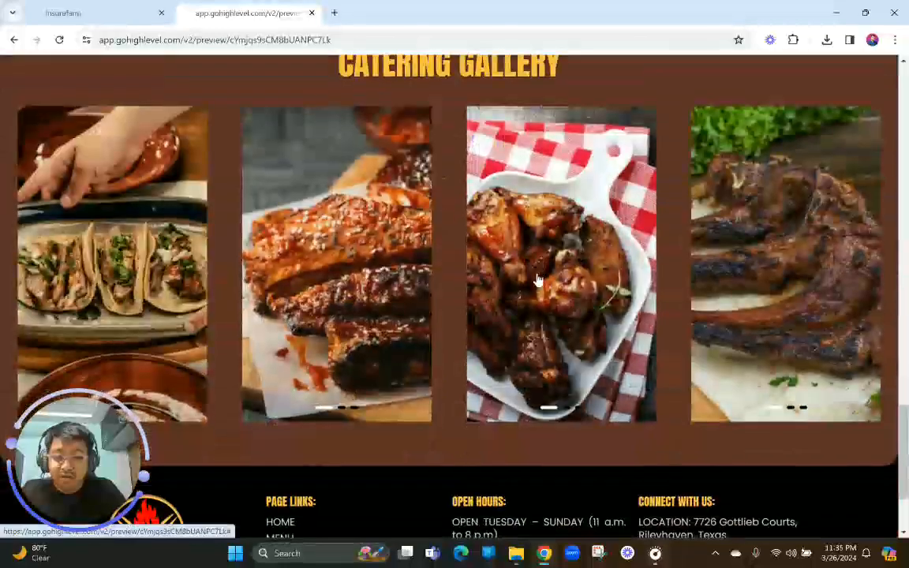
{"action": "scroll", "coordinate": [537, 278], "scroll_direction": "down", "scroll_amount": 3}
{"action": "scroll", "coordinate": [538, 278], "scroll_direction": "up", "scroll_amount": 15}
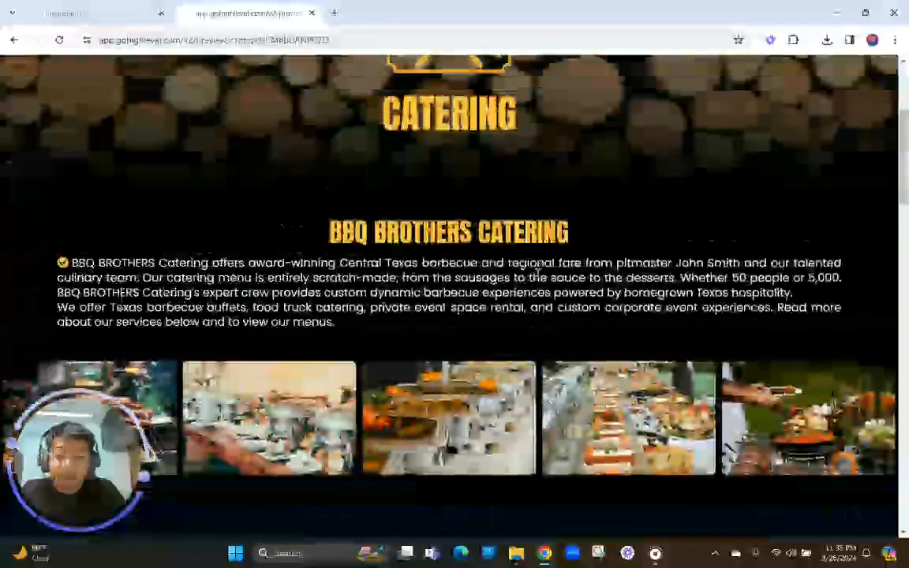
{"action": "scroll", "coordinate": [537, 273], "scroll_direction": "up", "scroll_amount": 3}
Inspect the Catering page's mobile layout at iPhone 14 Pro Max size through to the footer, and close the developer tools
{"action": "right_click", "coordinate": [525, 251]}
{"action": "scroll", "coordinate": [572, 363], "scroll_direction": "down", "scroll_amount": 2}
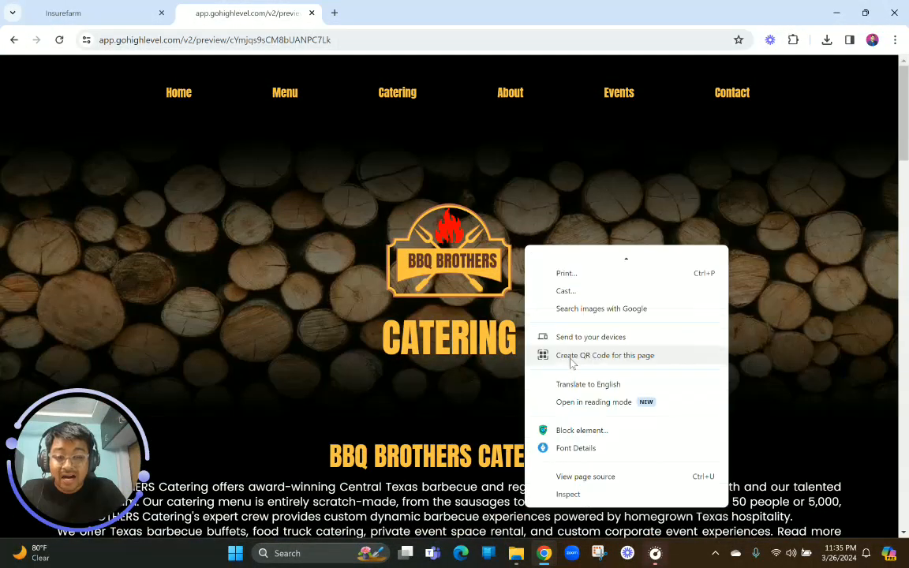
{"action": "left_click", "coordinate": [568, 494]}
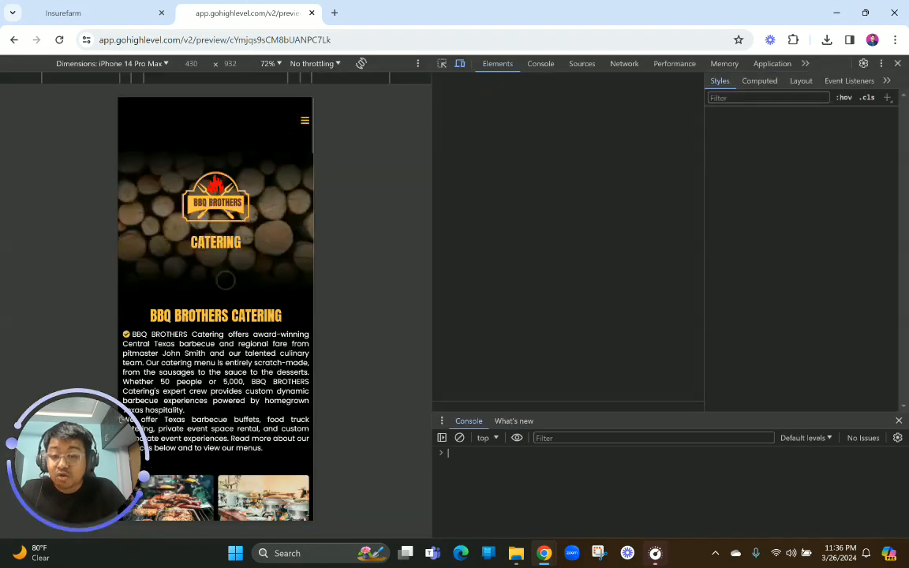
{"action": "scroll", "coordinate": [225, 281], "scroll_direction": "down", "scroll_amount": 5}
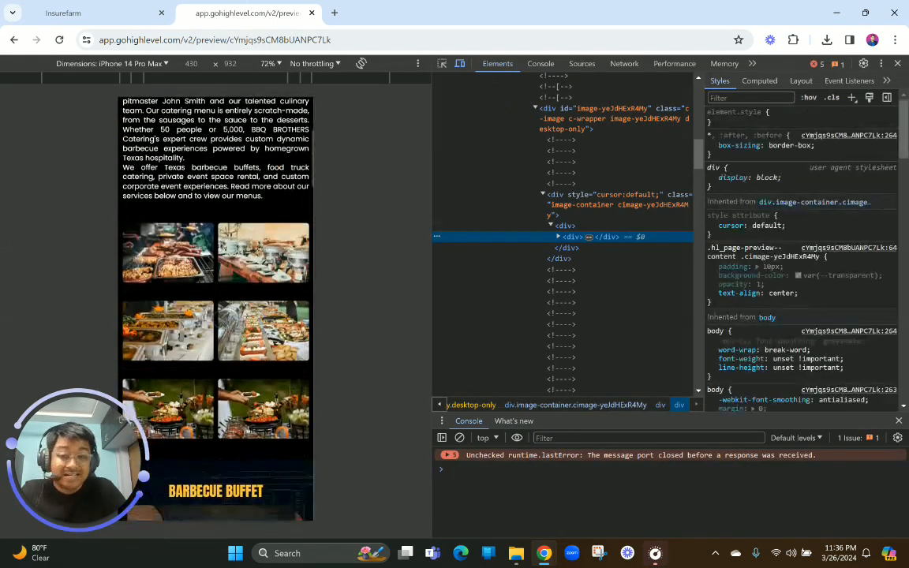
{"action": "scroll", "coordinate": [217, 308], "scroll_direction": "down", "scroll_amount": 5}
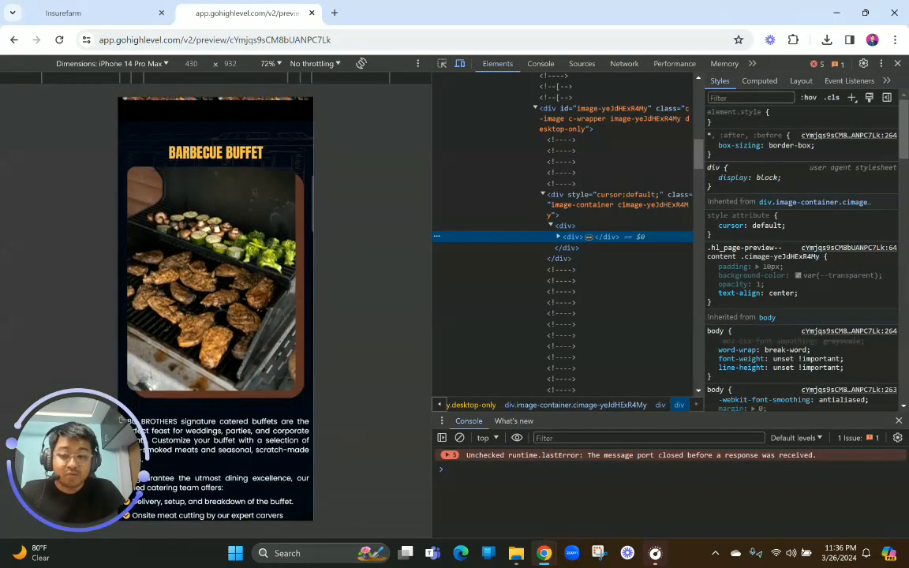
{"action": "scroll", "coordinate": [221, 315], "scroll_direction": "down", "scroll_amount": 8}
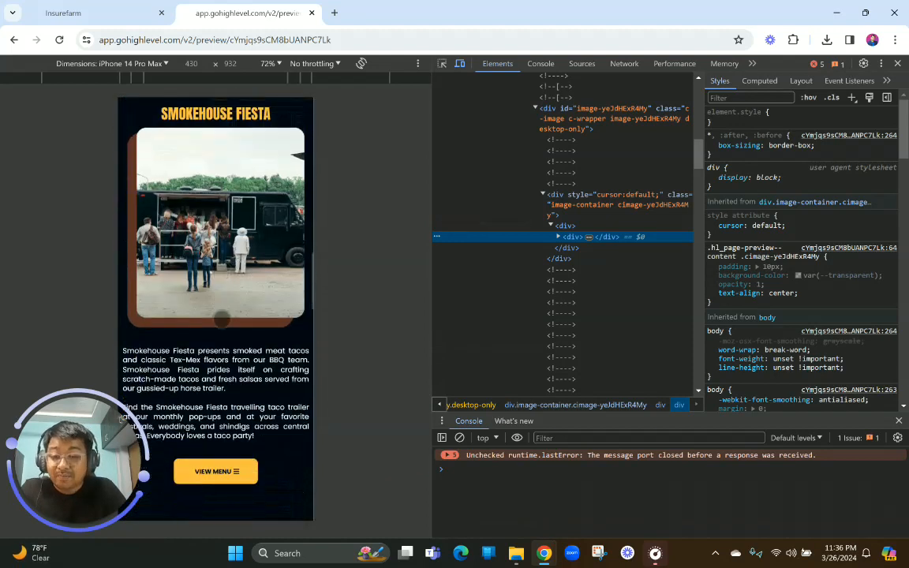
{"action": "scroll", "coordinate": [221, 318], "scroll_direction": "down", "scroll_amount": 8}
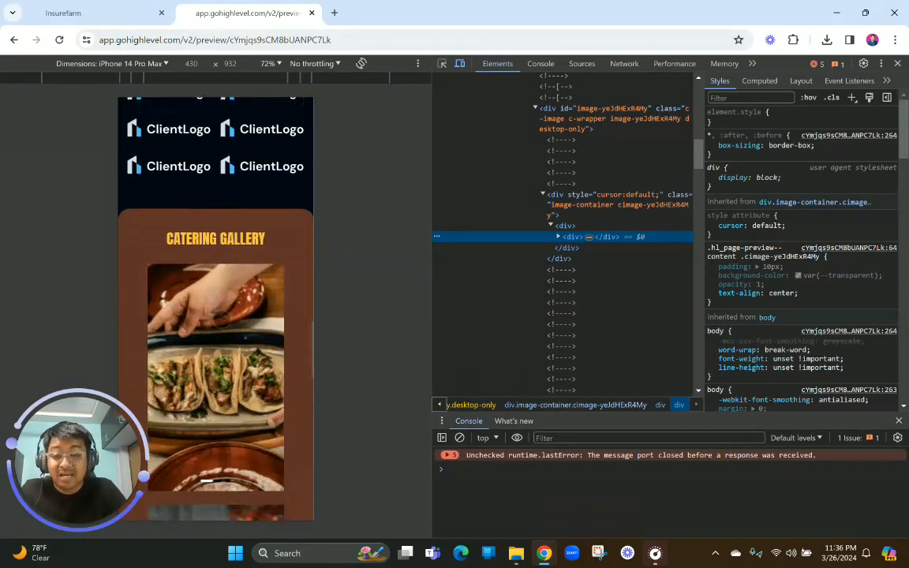
{"action": "scroll", "coordinate": [222, 317], "scroll_direction": "down", "scroll_amount": 2}
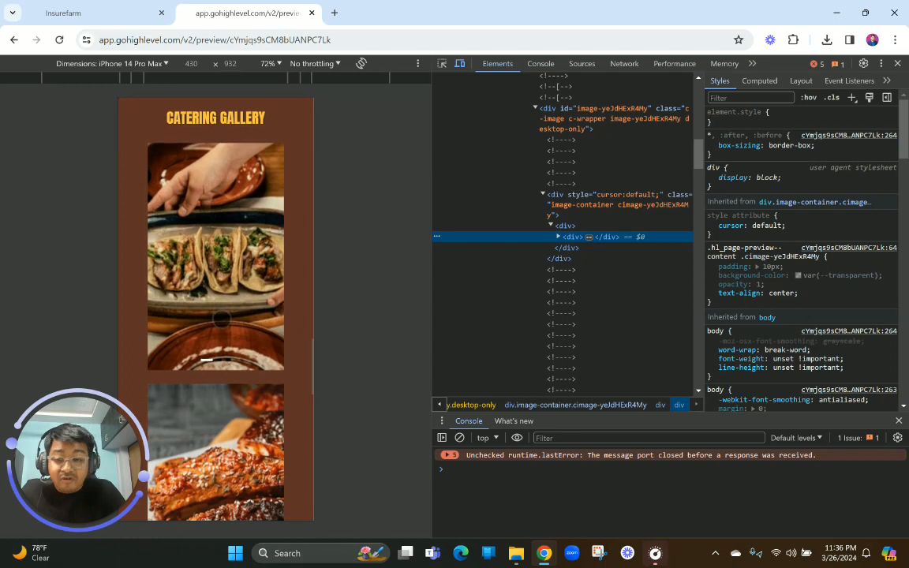
{"action": "scroll", "coordinate": [222, 318], "scroll_direction": "down", "scroll_amount": 10}
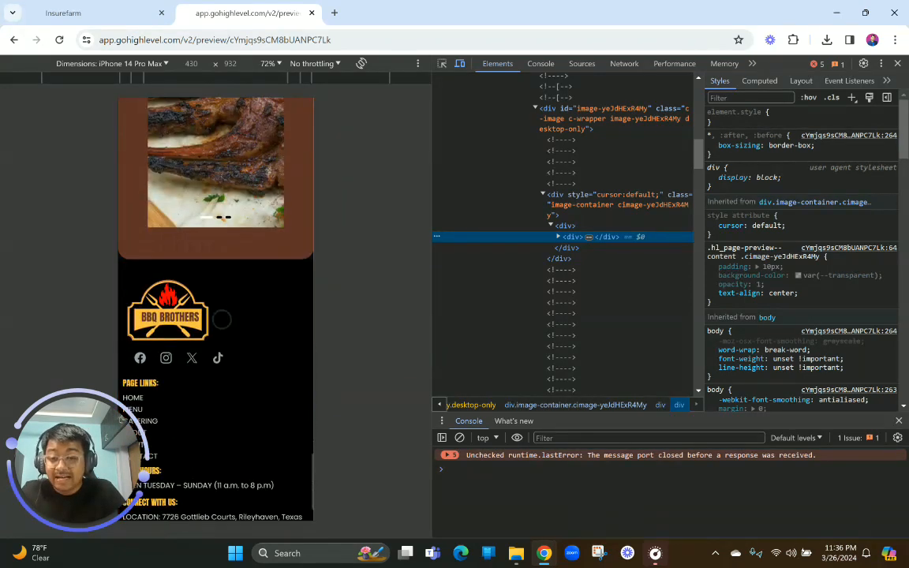
{"action": "scroll", "coordinate": [222, 318], "scroll_direction": "down", "scroll_amount": 3}
{"action": "scroll", "coordinate": [222, 318], "scroll_direction": "up", "scroll_amount": 18}
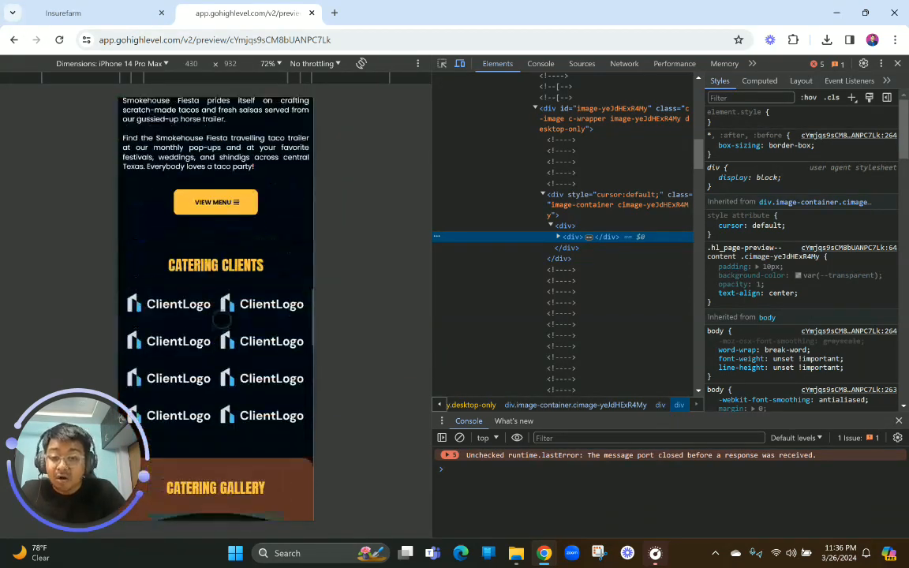
{"action": "scroll", "coordinate": [221, 318], "scroll_direction": "up", "scroll_amount": 15}
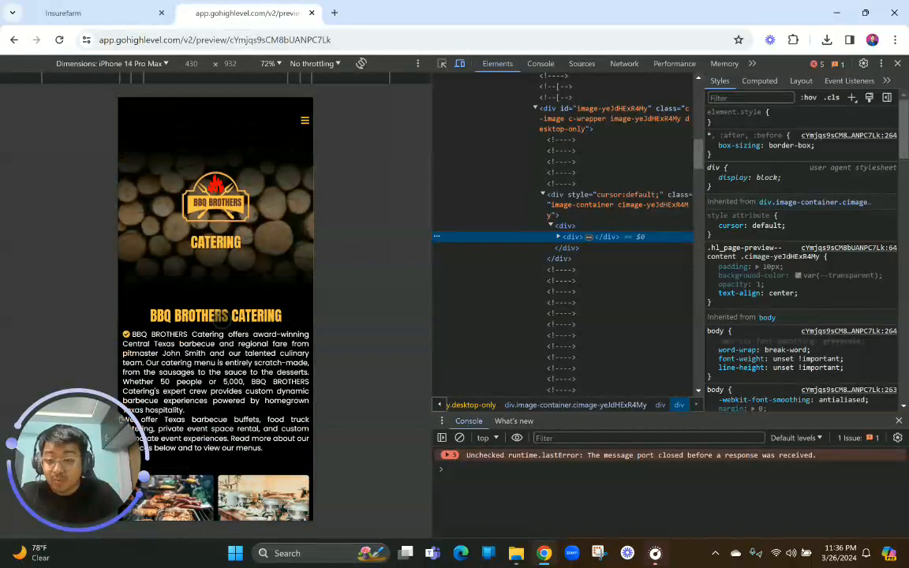
{"action": "left_click", "coordinate": [897, 63]}
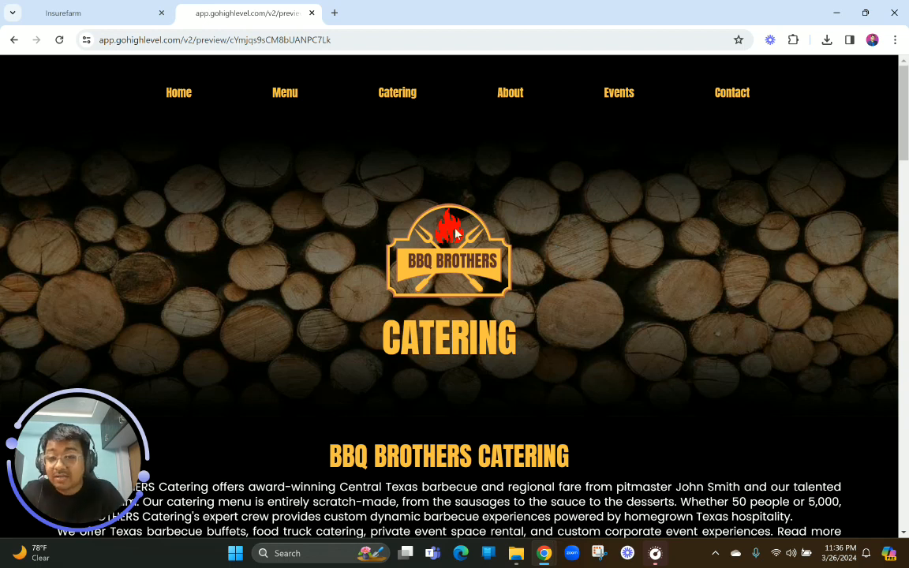
Open the preview of the Restaurant Website Course's Home page and look through its sections down to the footer
{"action": "left_click", "coordinate": [111, 11]}
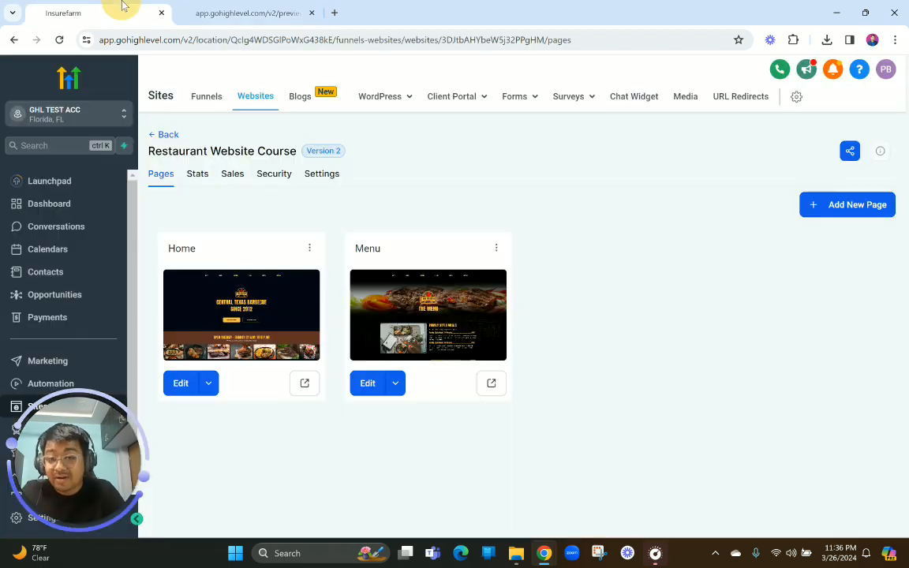
{"action": "left_click", "coordinate": [305, 382]}
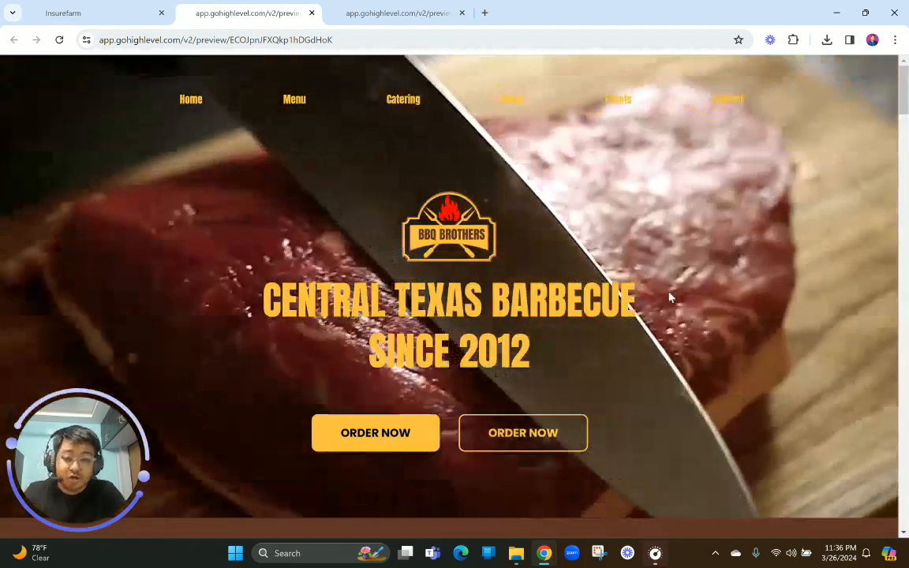
{"action": "scroll", "coordinate": [670, 297], "scroll_direction": "down", "scroll_amount": 15}
{"action": "scroll", "coordinate": [670, 298], "scroll_direction": "down", "scroll_amount": 15}
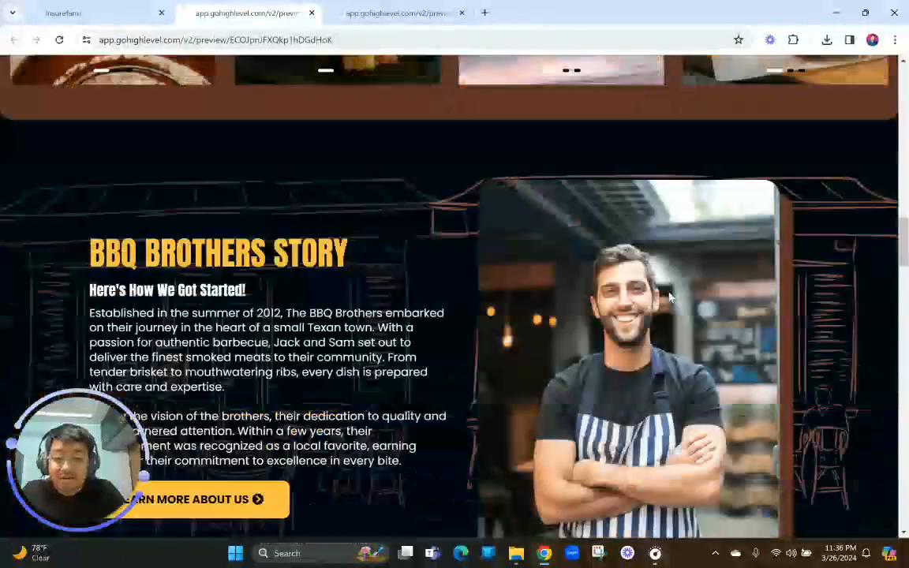
{"action": "scroll", "coordinate": [669, 297], "scroll_direction": "down", "scroll_amount": 15}
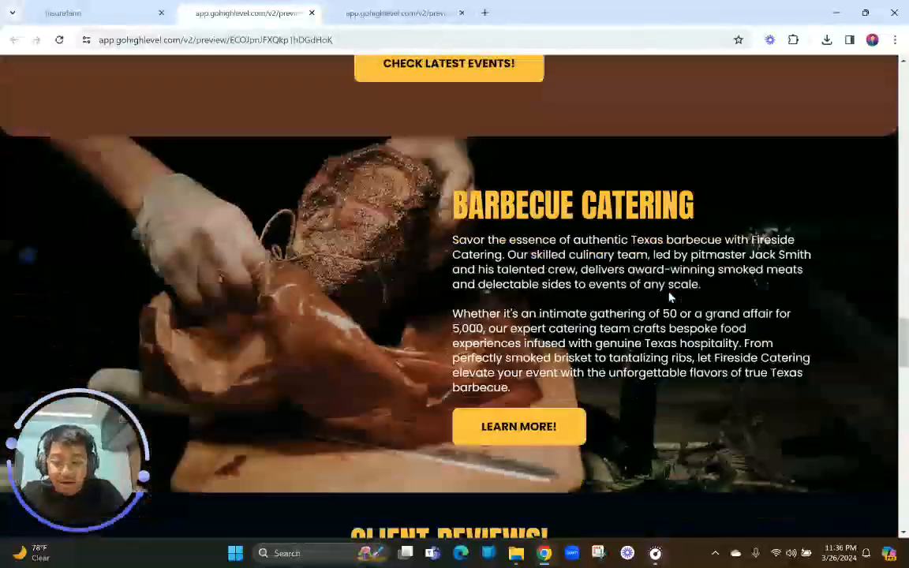
{"action": "scroll", "coordinate": [669, 292], "scroll_direction": "down", "scroll_amount": 5}
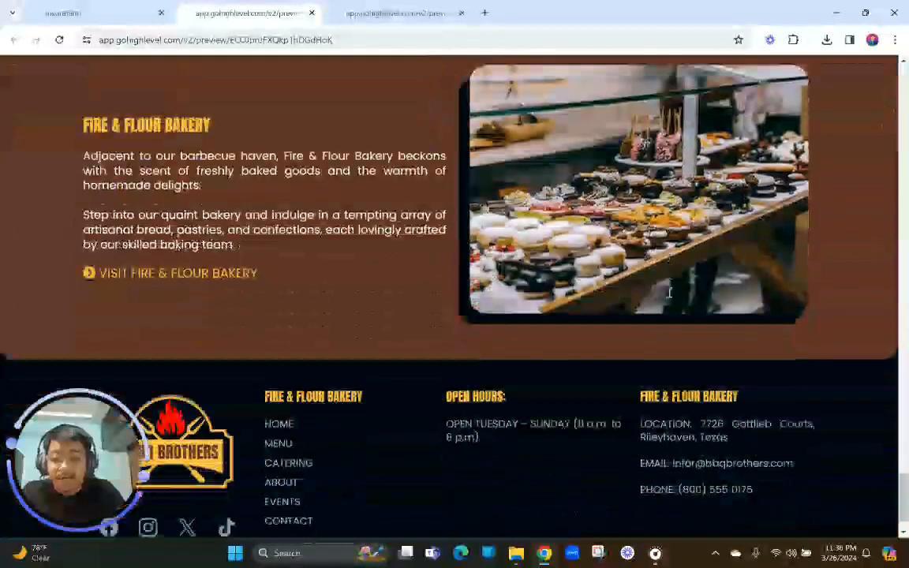
Open the preview of the Restaurant Website Course's Menu page and review its meal, meat and plate sections
{"action": "left_click", "coordinate": [72, 9]}
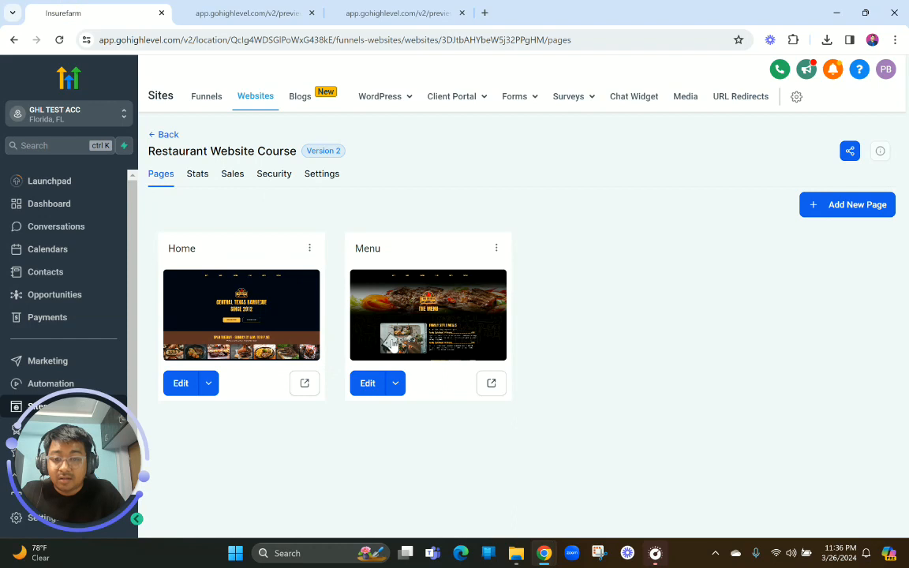
{"action": "left_click", "coordinate": [490, 384]}
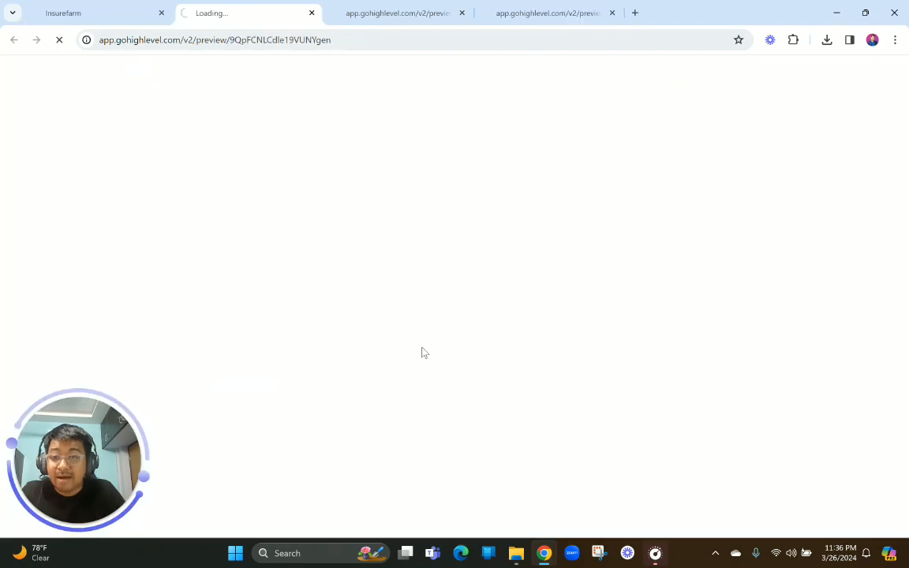
{"action": "scroll", "coordinate": [424, 348], "scroll_direction": "down", "scroll_amount": 4}
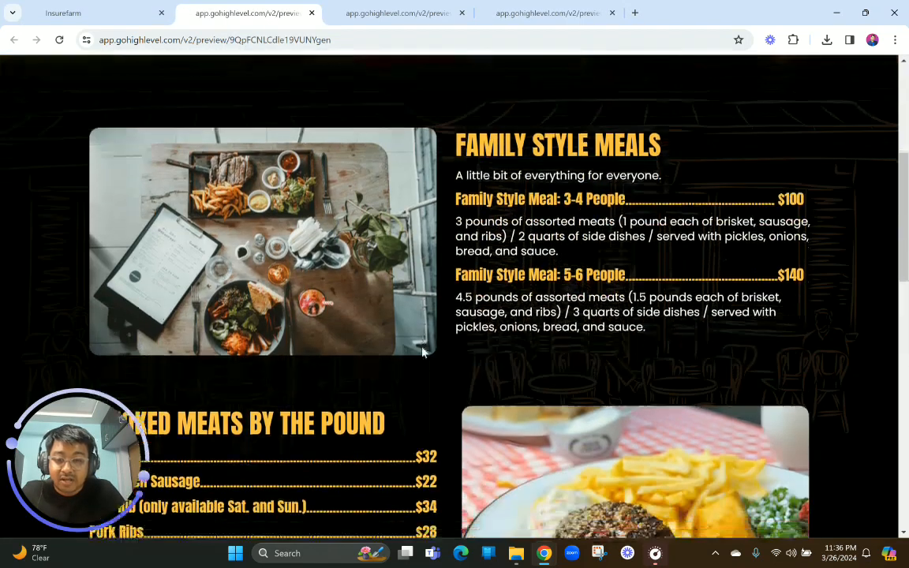
{"action": "scroll", "coordinate": [423, 348], "scroll_direction": "up", "scroll_amount": 4}
{"action": "scroll", "coordinate": [424, 348], "scroll_direction": "down", "scroll_amount": 5}
{"action": "scroll", "coordinate": [424, 353], "scroll_direction": "up", "scroll_amount": 1}
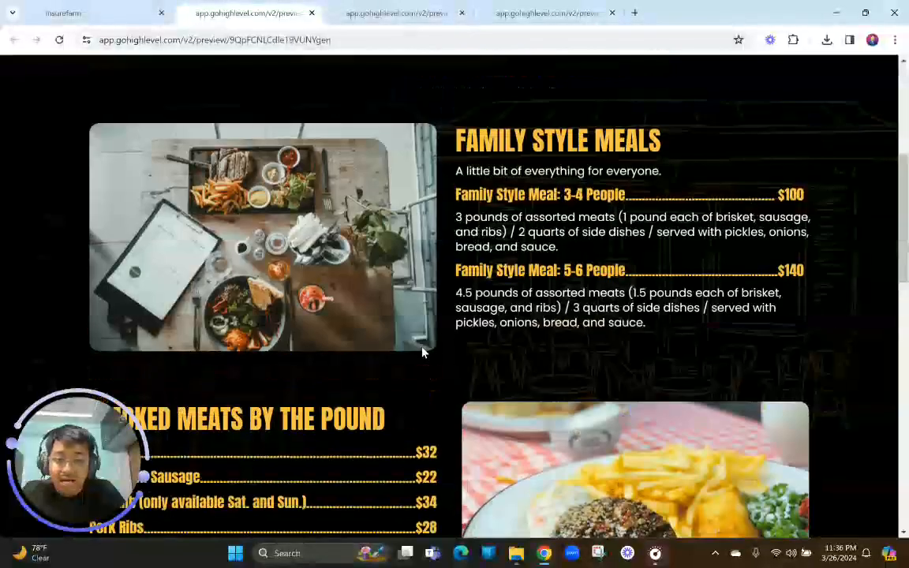
{"action": "scroll", "coordinate": [424, 352], "scroll_direction": "down", "scroll_amount": 8}
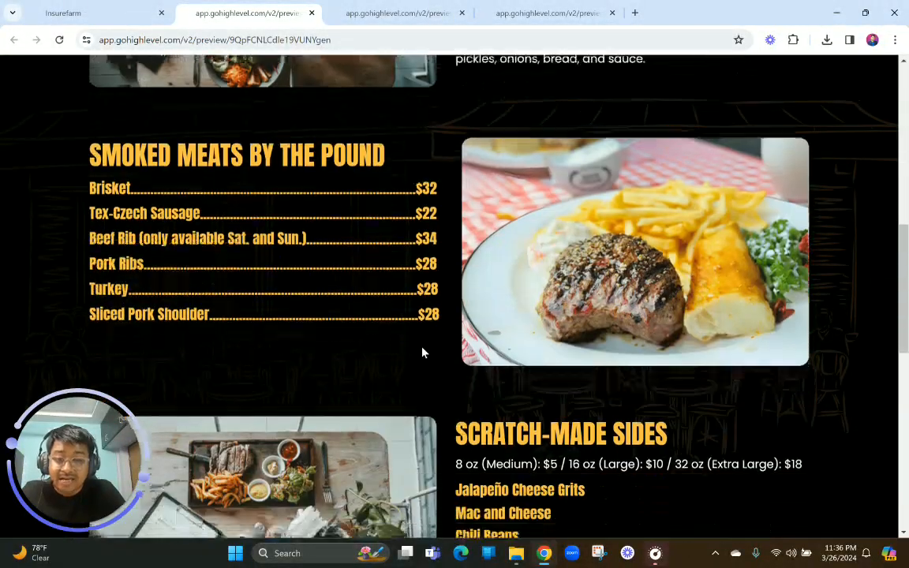
{"action": "scroll", "coordinate": [423, 353], "scroll_direction": "down", "scroll_amount": 4}
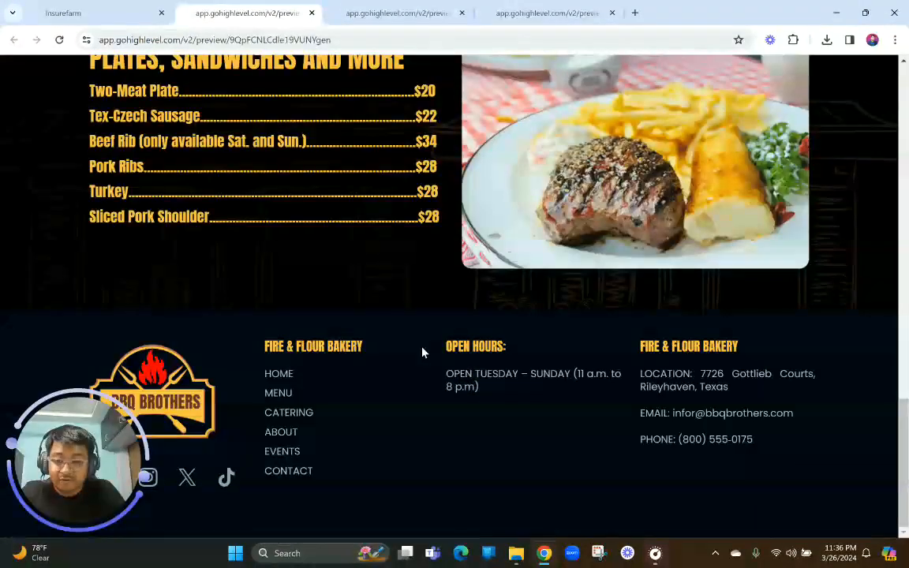
{"action": "scroll", "coordinate": [423, 351], "scroll_direction": "up", "scroll_amount": 12}
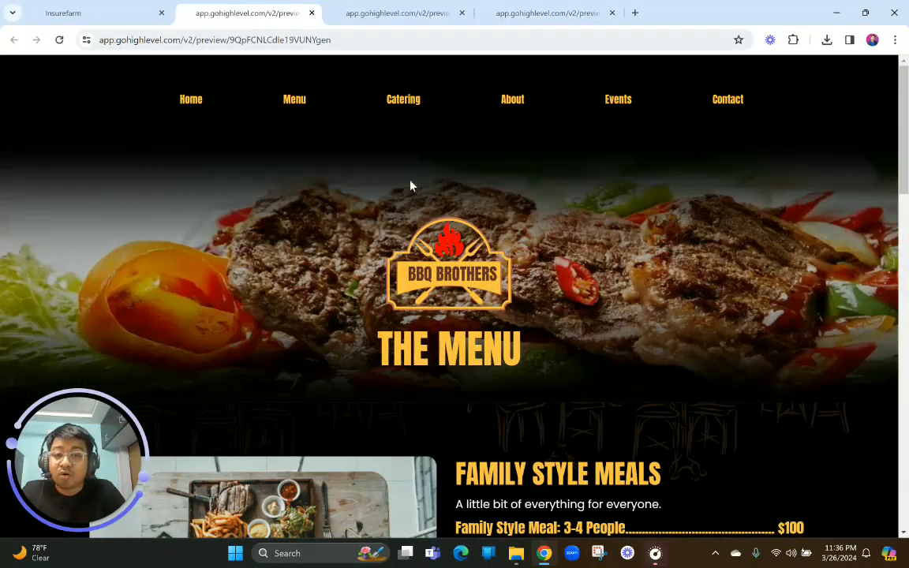
Open the PB Digital website in a new browser tab and view its hero section
{"action": "left_click", "coordinate": [503, 8]}
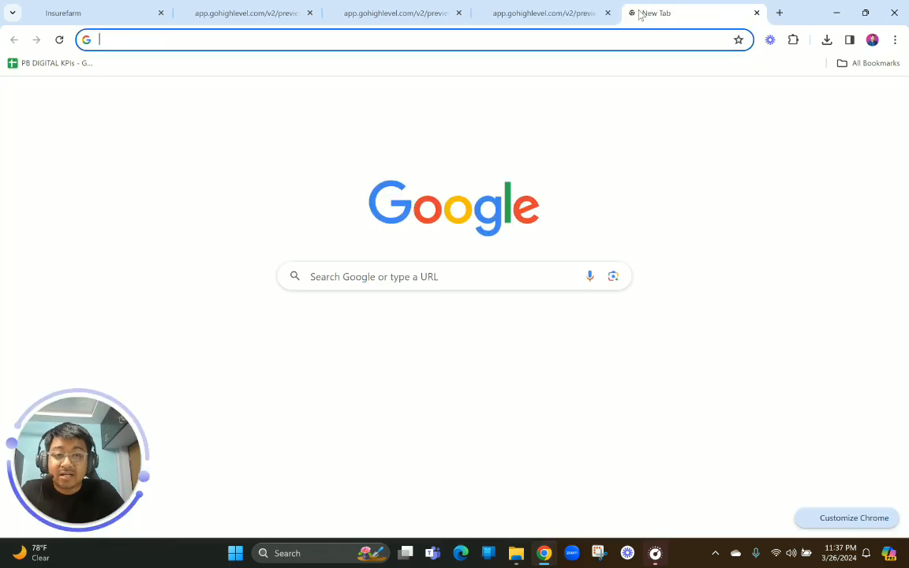
{"action": "left_click", "coordinate": [635, 12]}
{"action": "type", "text": "pri"}
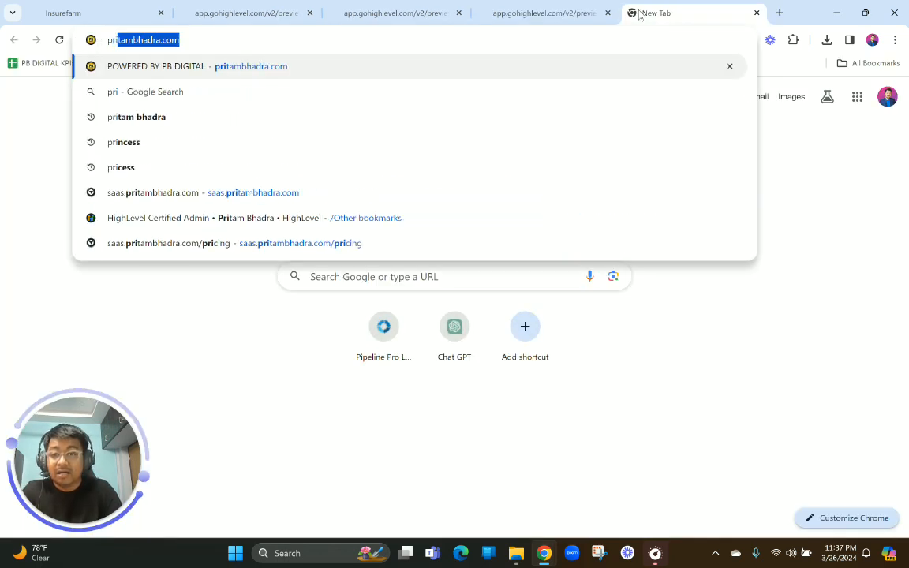
{"action": "key", "text": "Return"}
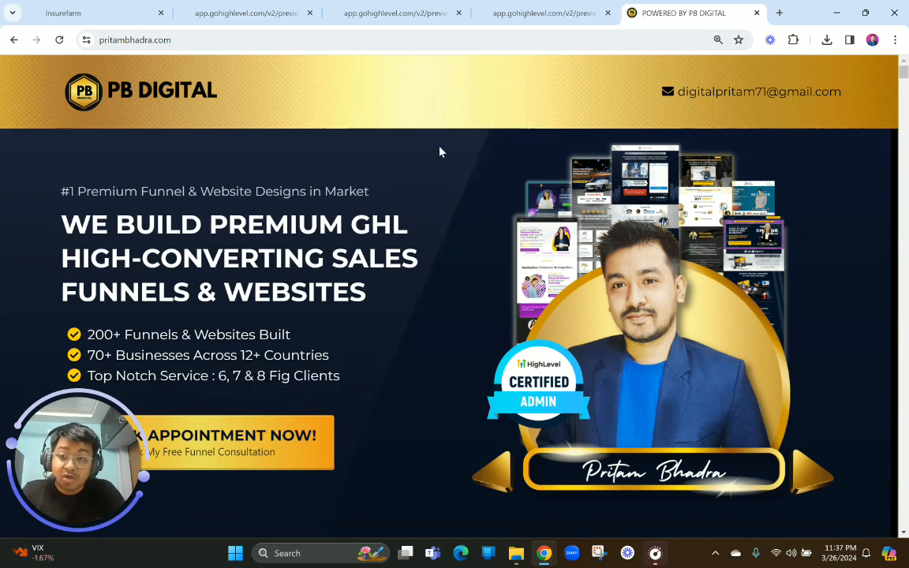
{"action": "left_click", "coordinate": [187, 39]}
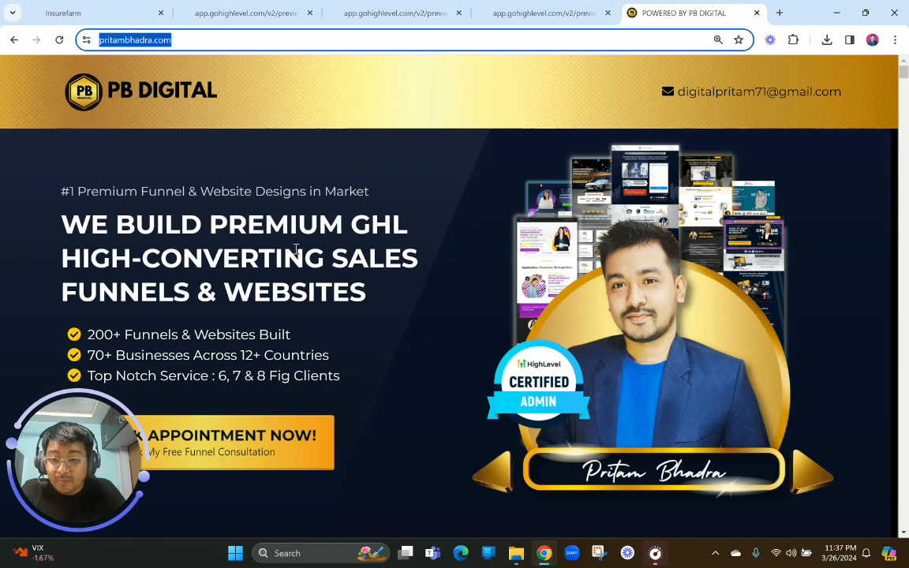
{"action": "scroll", "coordinate": [296, 249], "scroll_direction": "down", "scroll_amount": 2}
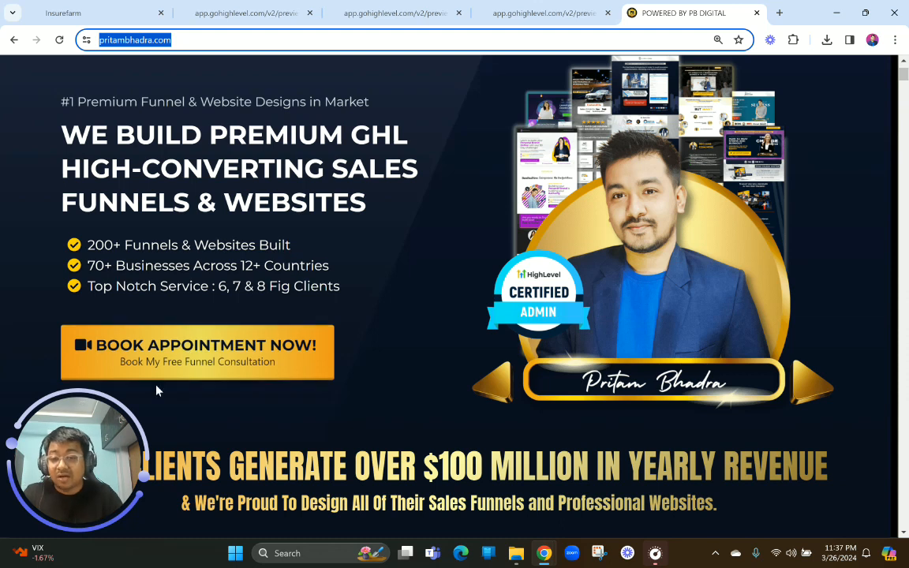
Open ghltemplateshop.com in a new browser tab and find the Premium Restaurant Website Template
{"action": "left_click", "coordinate": [778, 12]}
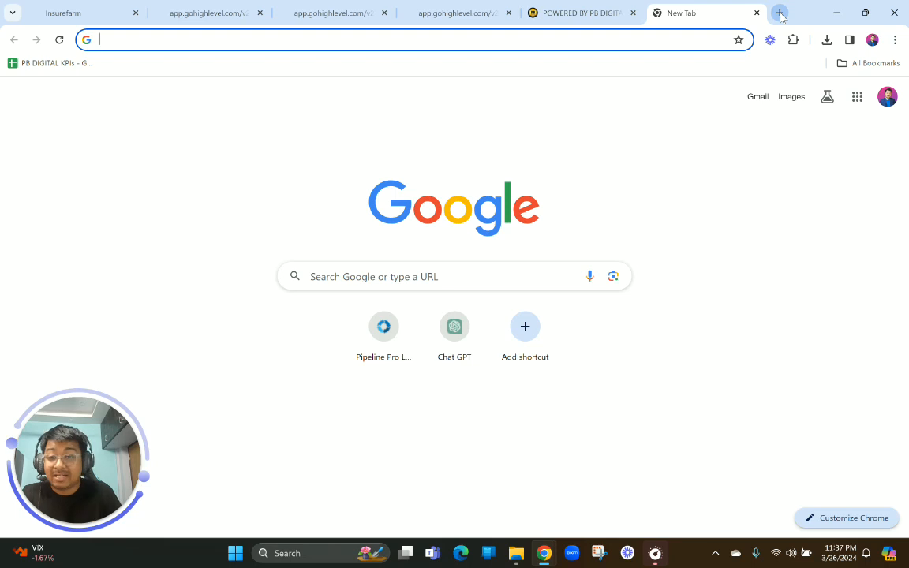
{"action": "type", "text": "ghl"}
{"action": "key", "text": "Return"}
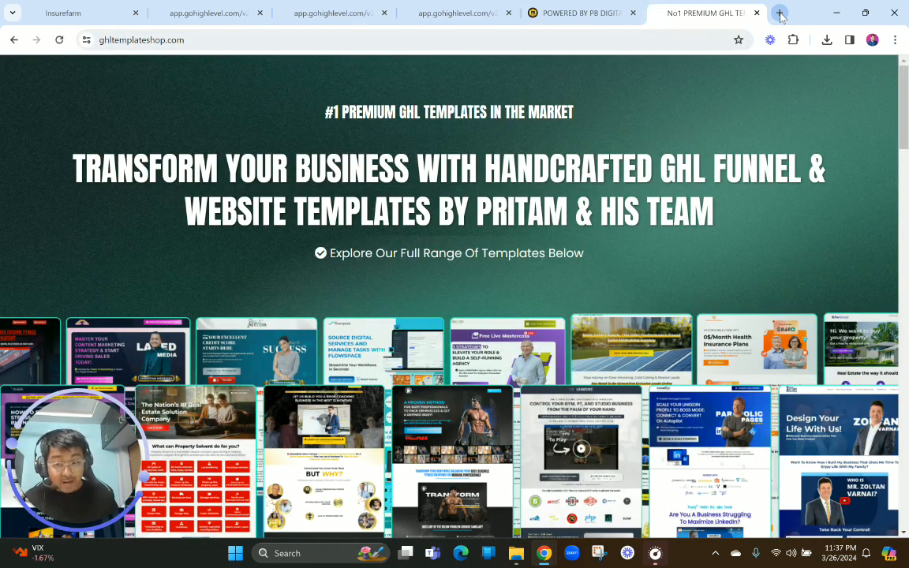
{"action": "scroll", "coordinate": [595, 316], "scroll_direction": "down", "scroll_amount": 10}
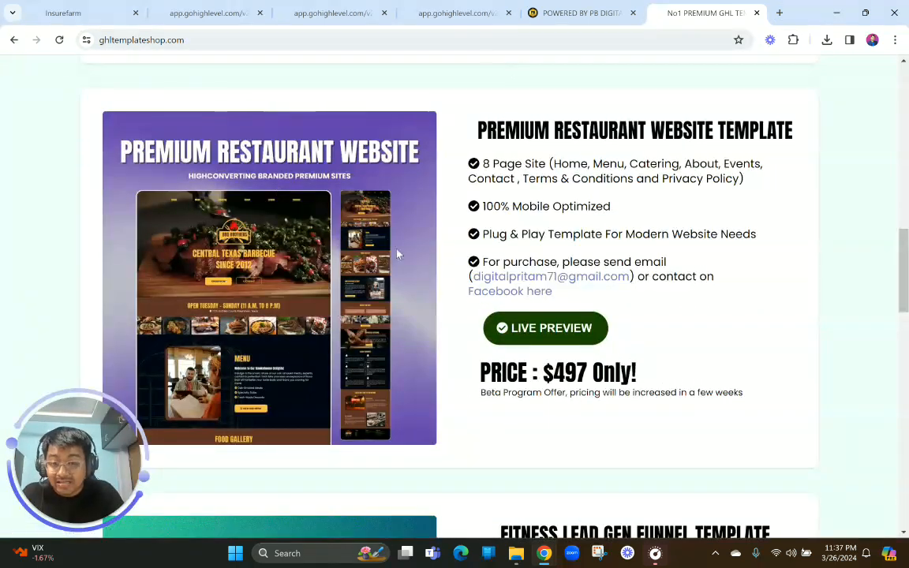
Highlight the Premium Restaurant Website Template's price and revisit the Catering page preview
{"action": "left_click_drag", "start_coordinate": [555, 372], "coordinate": [642, 373]}
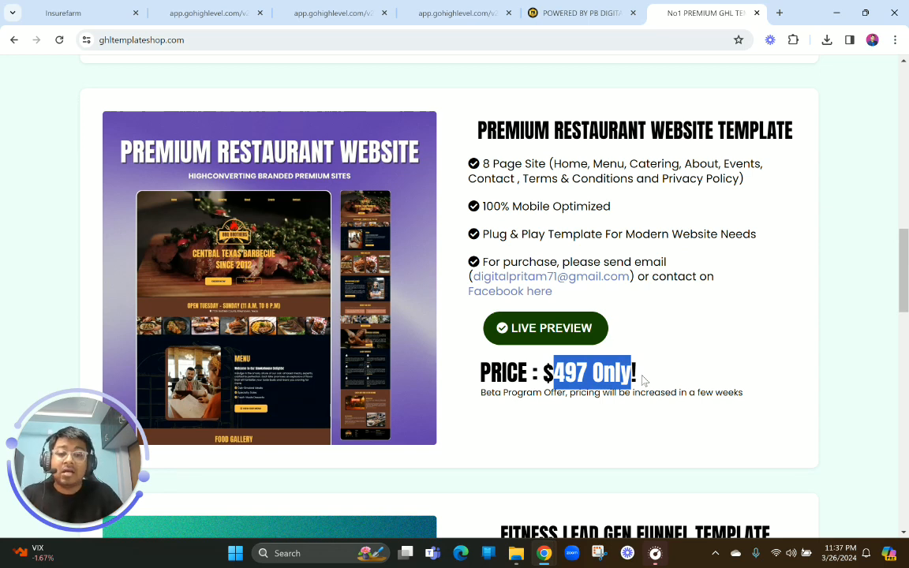
{"action": "scroll", "coordinate": [643, 380], "scroll_direction": "up", "scroll_amount": 10}
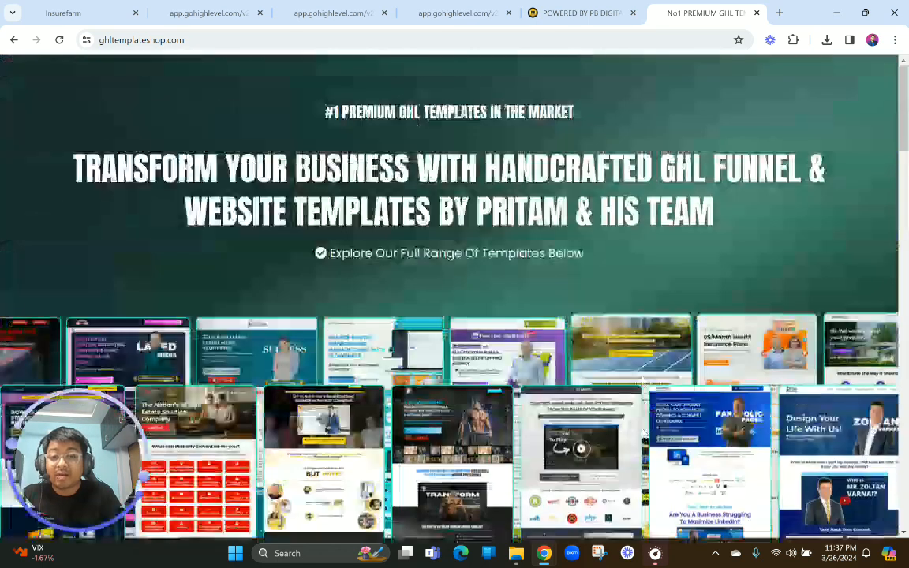
{"action": "mouse_move", "coordinate": [465, 7]}
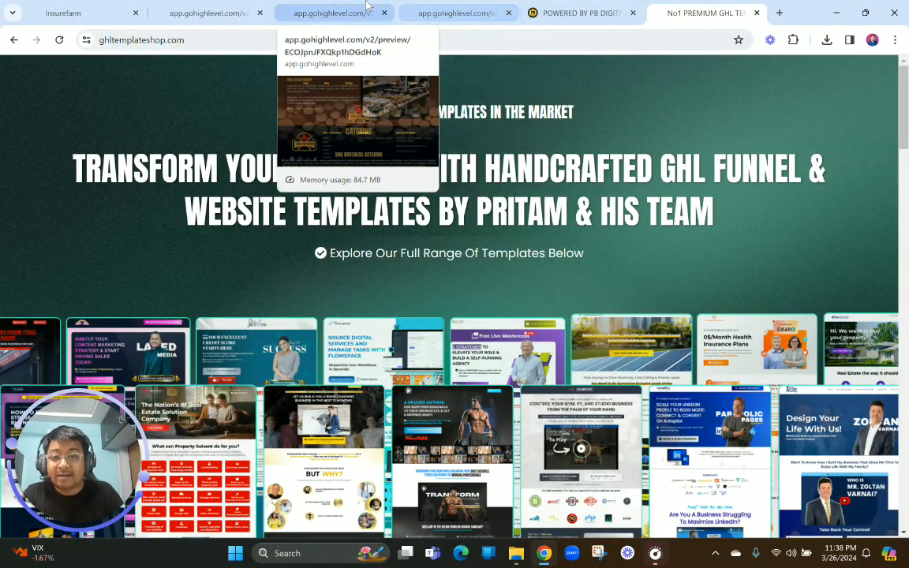
{"action": "left_click", "coordinate": [335, 11]}
{"action": "left_click", "coordinate": [443, 8]}
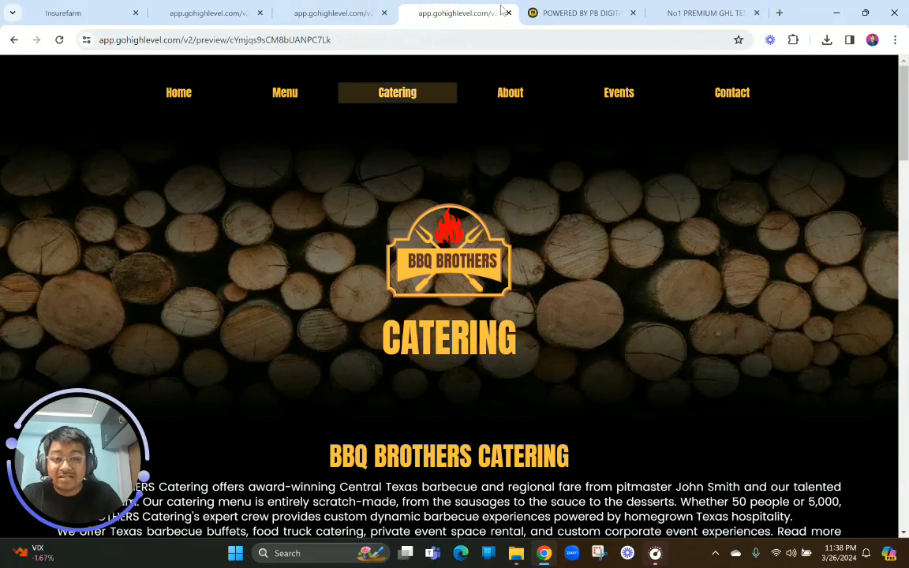
Close the PB Digital, template shop, Menu preview and Home preview tabs, and return to the Restaurant Website Course's pages
{"action": "left_click", "coordinate": [588, 13]}
{"action": "left_click", "coordinate": [633, 12]}
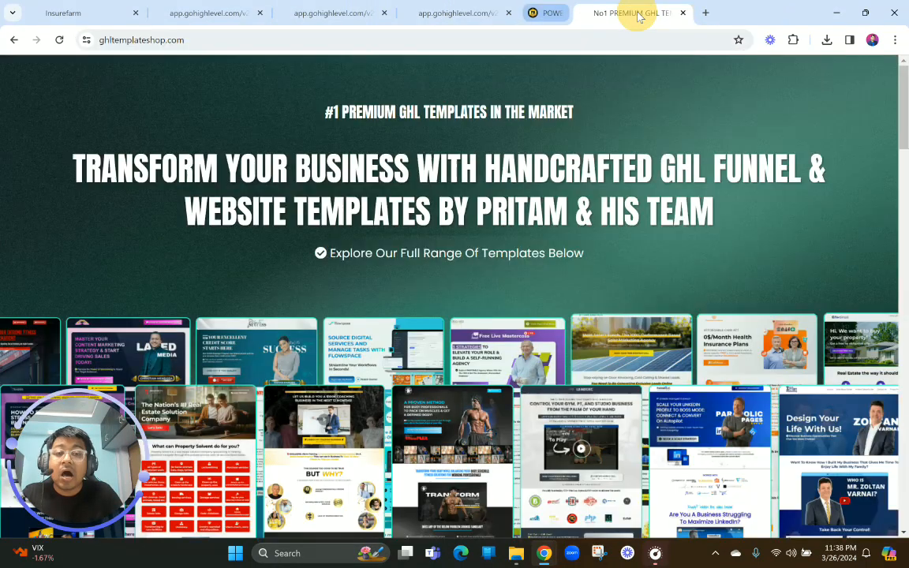
{"action": "left_click", "coordinate": [633, 13]}
{"action": "left_click", "coordinate": [302, 12]}
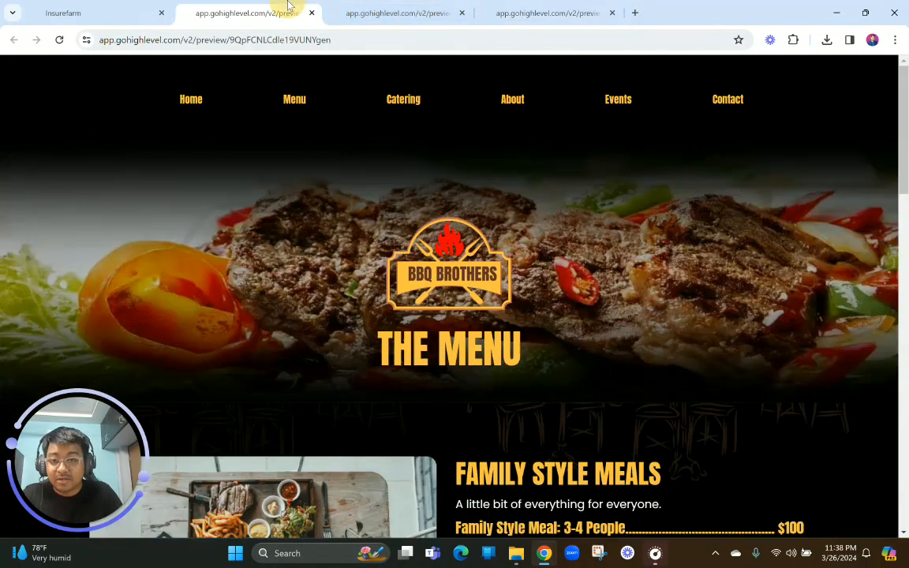
{"action": "left_click", "coordinate": [311, 13]}
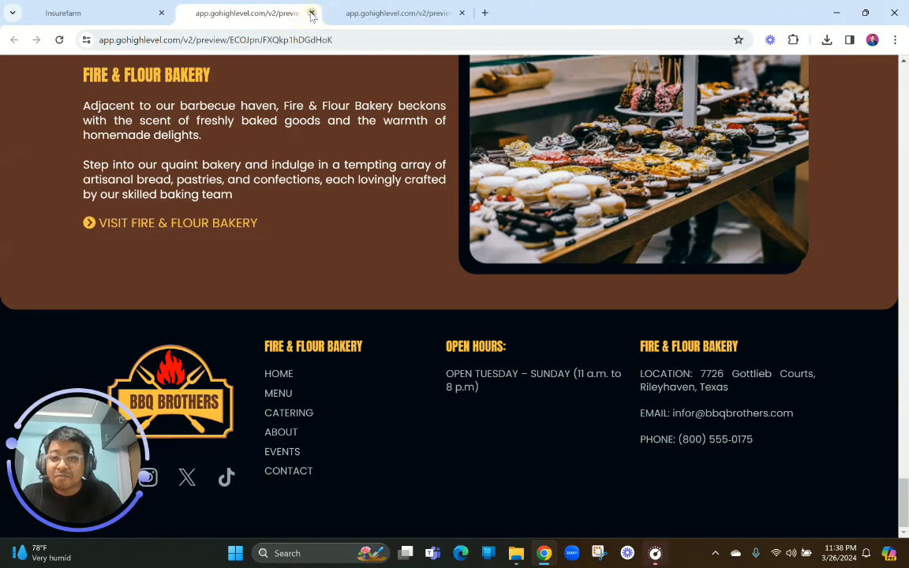
{"action": "left_click", "coordinate": [311, 13]}
{"action": "left_click", "coordinate": [111, 8]}
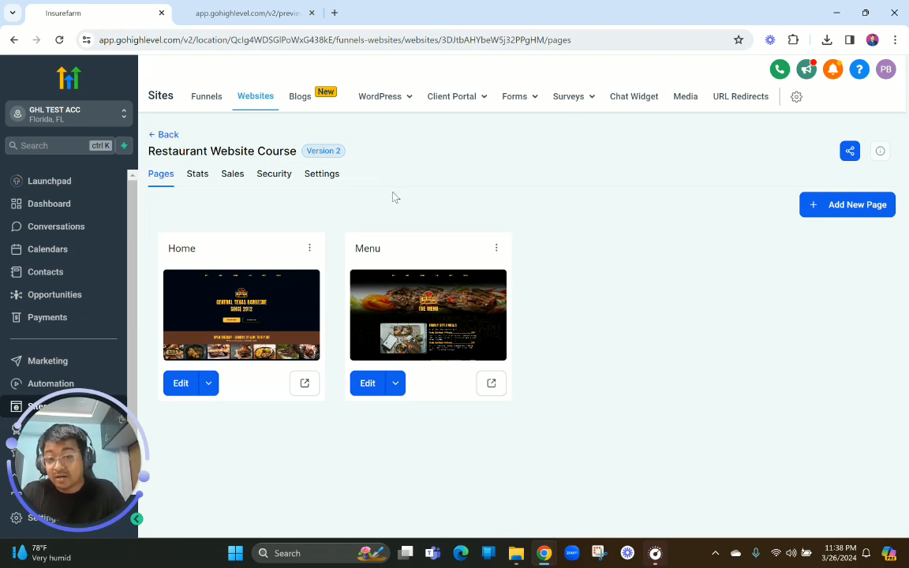
Clone the Home page within the same website
{"action": "left_click", "coordinate": [309, 251]}
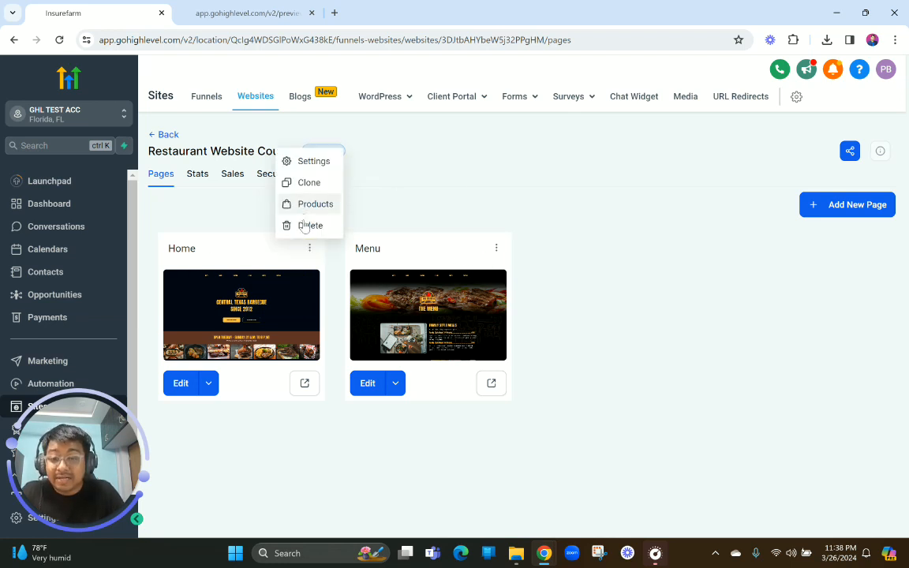
{"action": "left_click", "coordinate": [301, 184]}
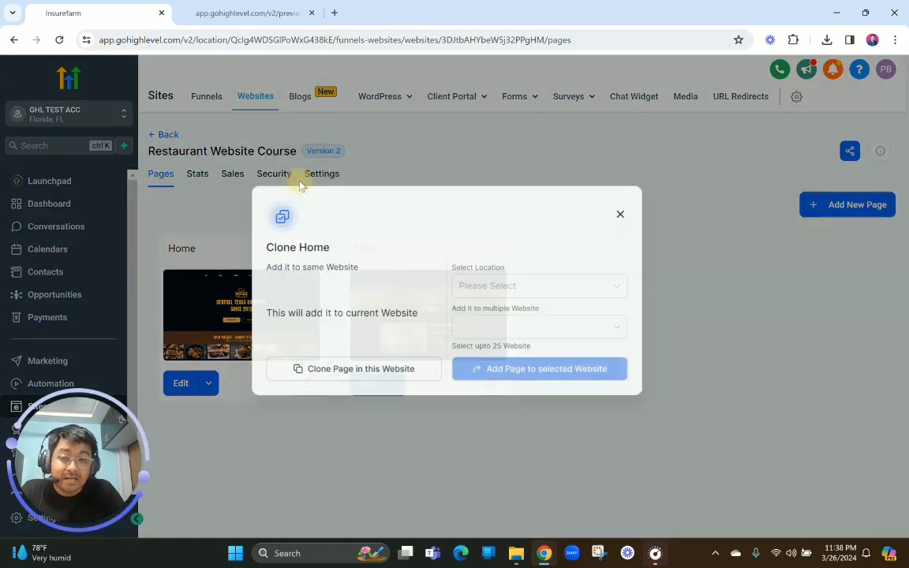
{"action": "left_click", "coordinate": [343, 375]}
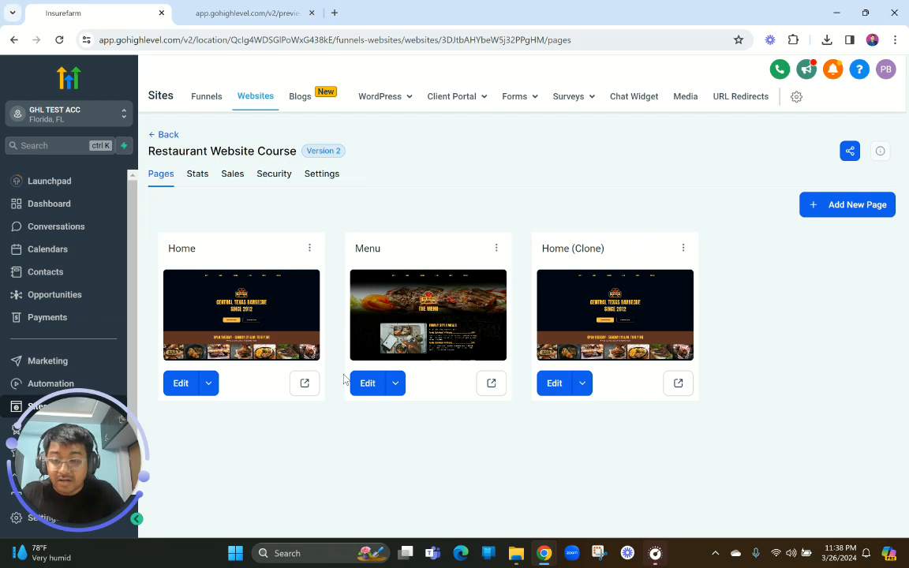
Change the name of the cloned Home page to Catering in its page details
{"action": "left_click", "coordinate": [683, 248]}
{"action": "left_click", "coordinate": [676, 160]}
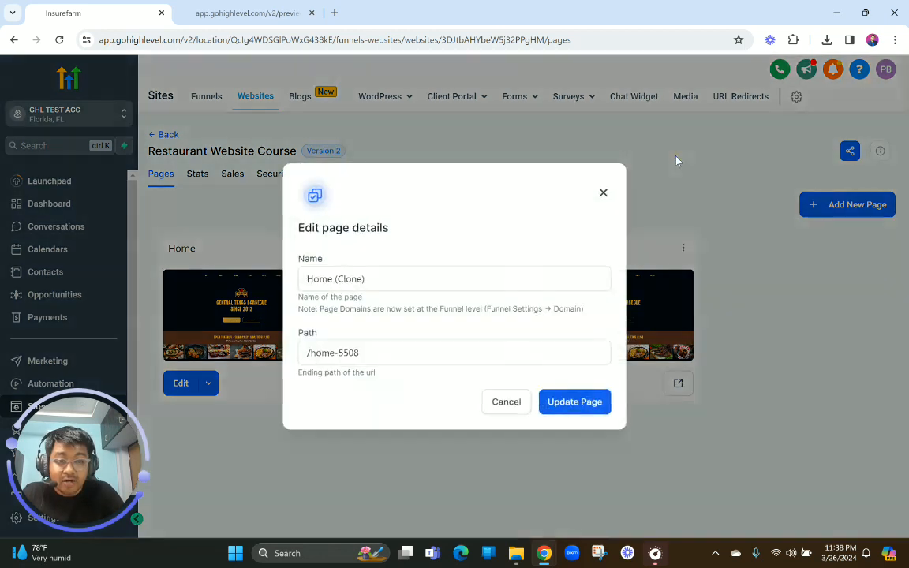
{"action": "left_click_drag", "start_coordinate": [381, 286], "coordinate": [244, 292]}
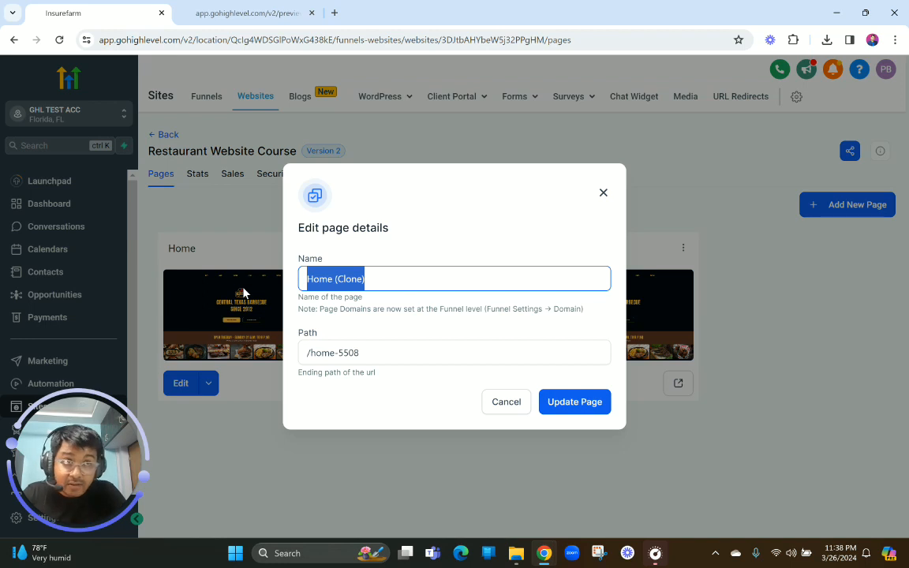
{"action": "type", "text": "c"}
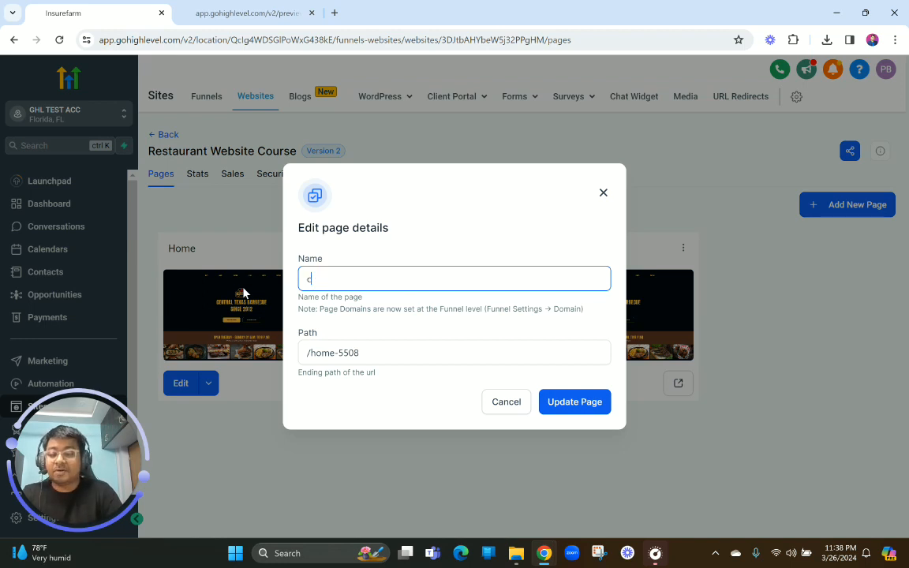
{"action": "type", "text": "at"}
{"action": "key", "text": "BackSpace"}
{"action": "key", "text": "BackSpace"}
{"action": "key", "text": "BackSpace"}
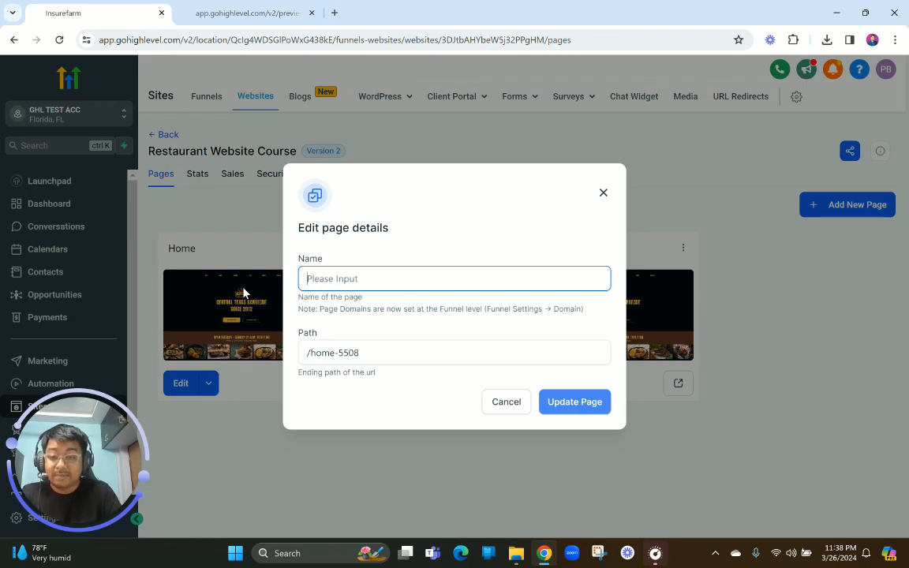
{"action": "type", "text": "catering"}
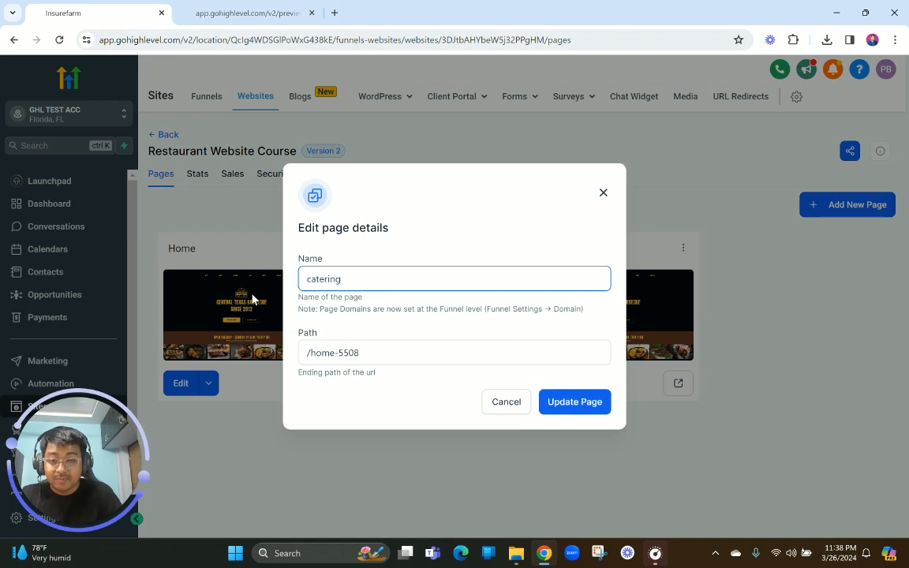
{"action": "left_click", "coordinate": [311, 281]}
{"action": "key", "text": "BackSpace"}
{"action": "type", "text": "C"}
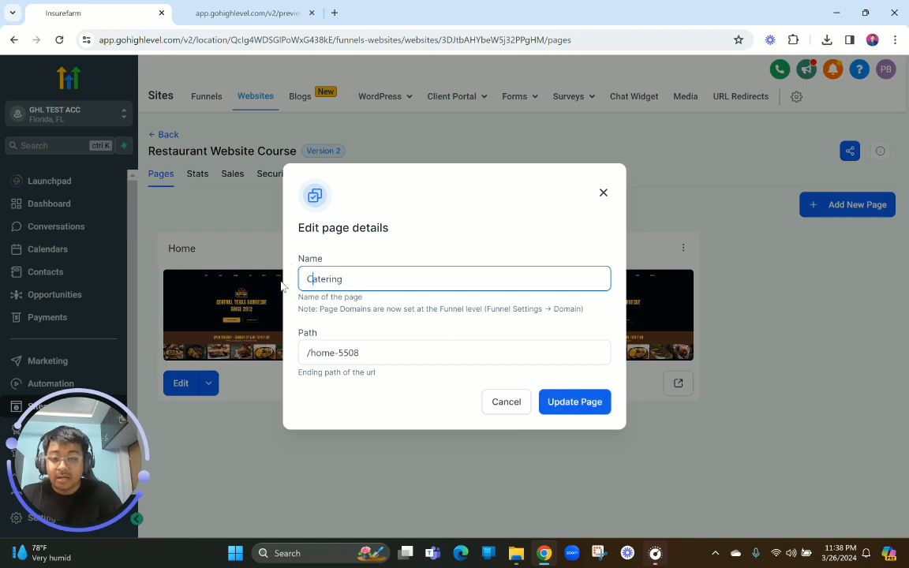
Set the cloned page's path to /catering
{"action": "left_click", "coordinate": [367, 361]}
{"action": "left_click_drag", "start_coordinate": [366, 361], "coordinate": [308, 354]}
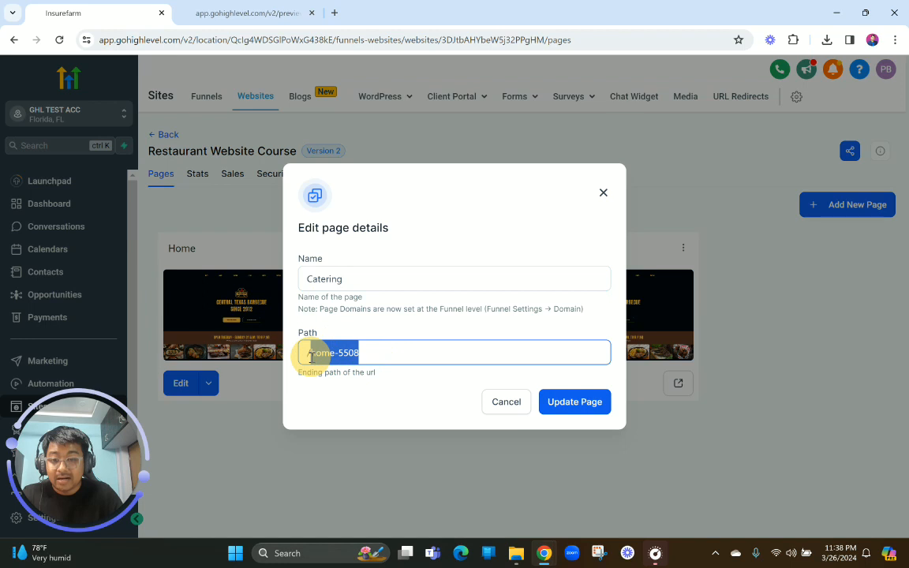
{"action": "type", "text": "/catering"}
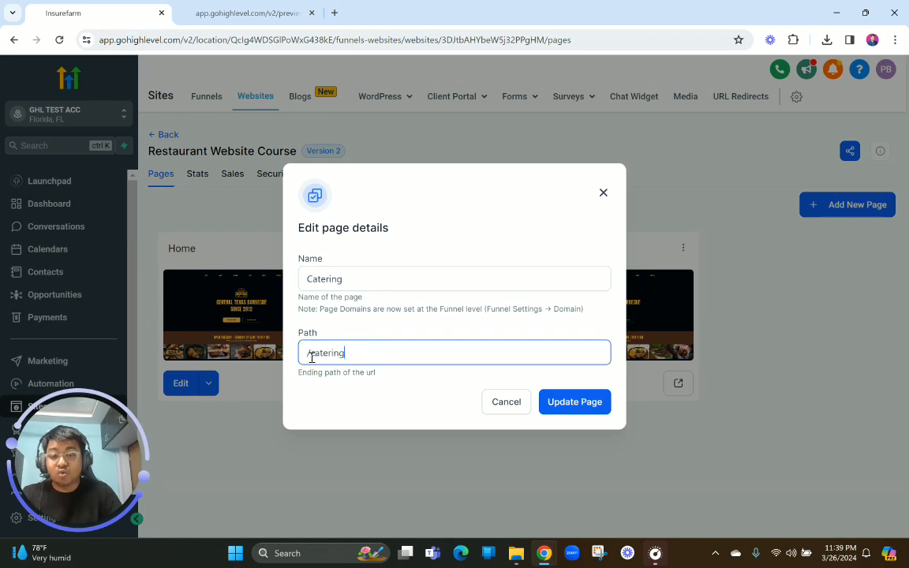
Open the PB Digital website in a new browser tab
{"action": "left_click", "coordinate": [334, 9]}
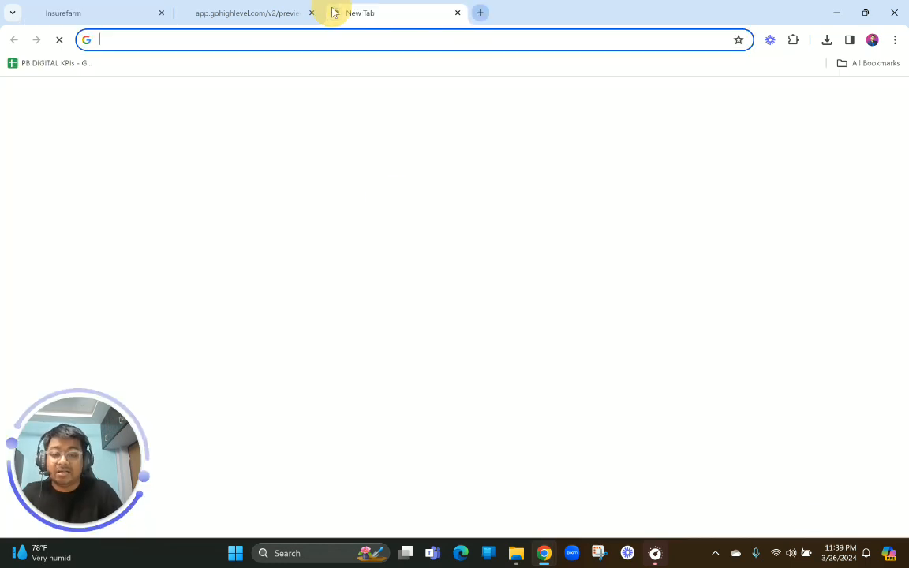
{"action": "type", "text": "pr"}
{"action": "key", "text": "Return"}
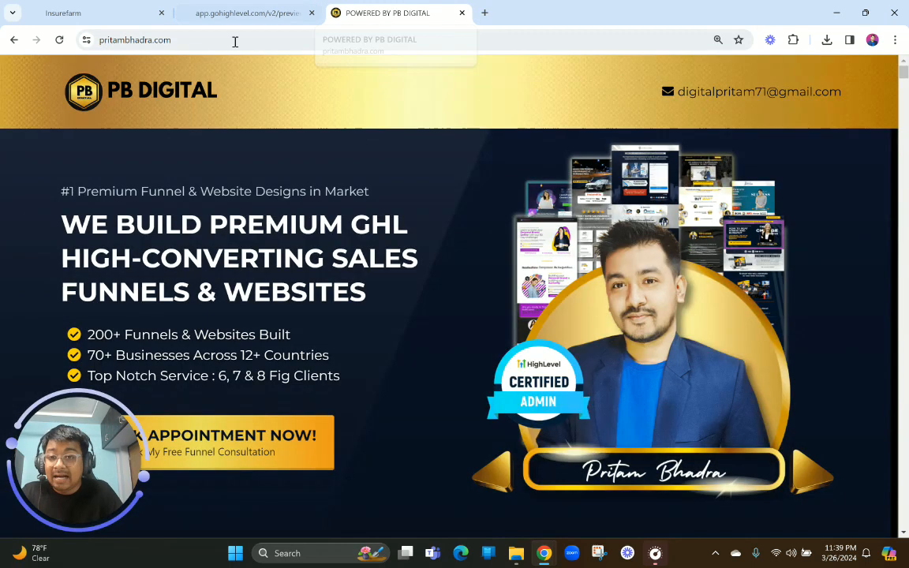
Append /testimonial to the PB Digital web address as a page path example and highlight it without loading it
{"action": "left_click", "coordinate": [222, 40]}
{"action": "left_click", "coordinate": [222, 40]}
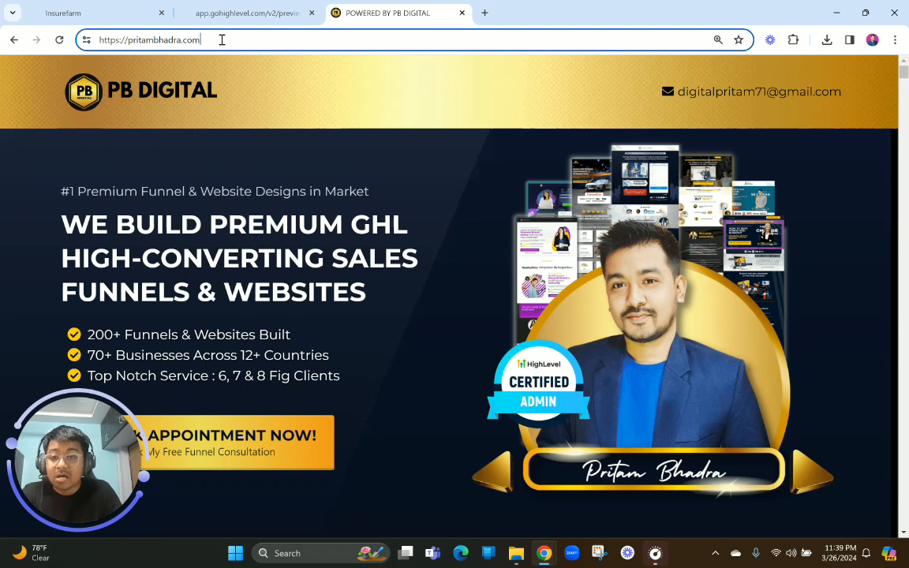
{"action": "type", "text": "/"}
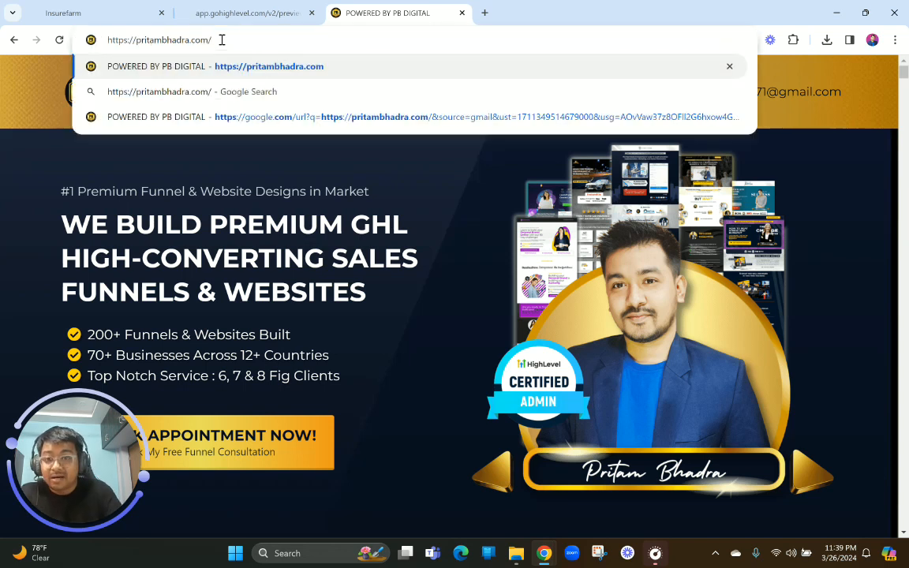
{"action": "type", "text": "testimo"}
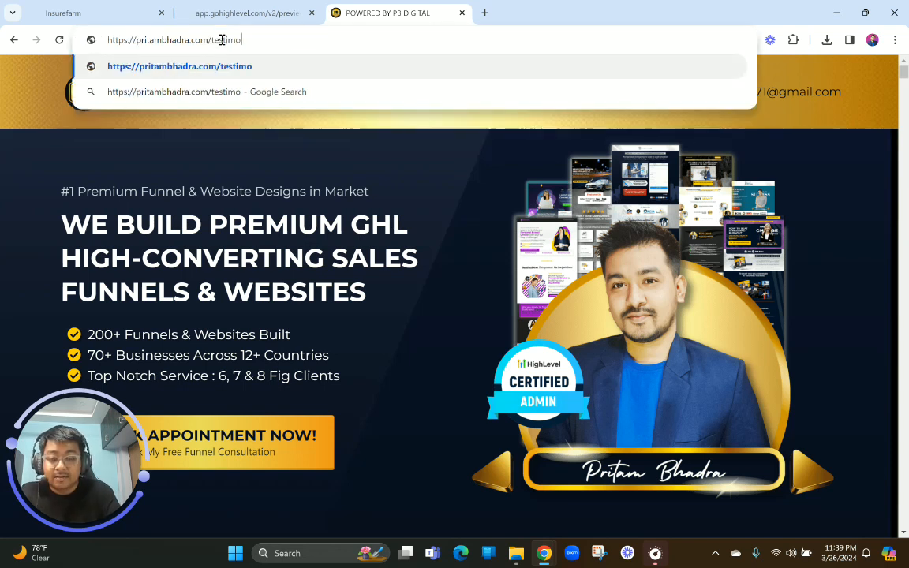
{"action": "type", "text": "nial"}
{"action": "left_click_drag", "start_coordinate": [269, 40], "coordinate": [204, 42]}
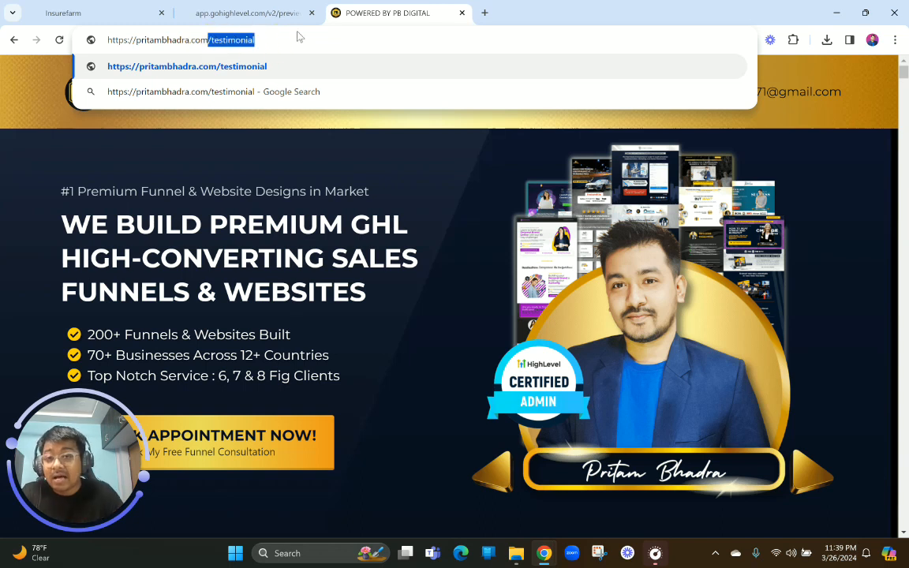
{"action": "left_click_drag", "start_coordinate": [290, 36], "coordinate": [92, 39]}
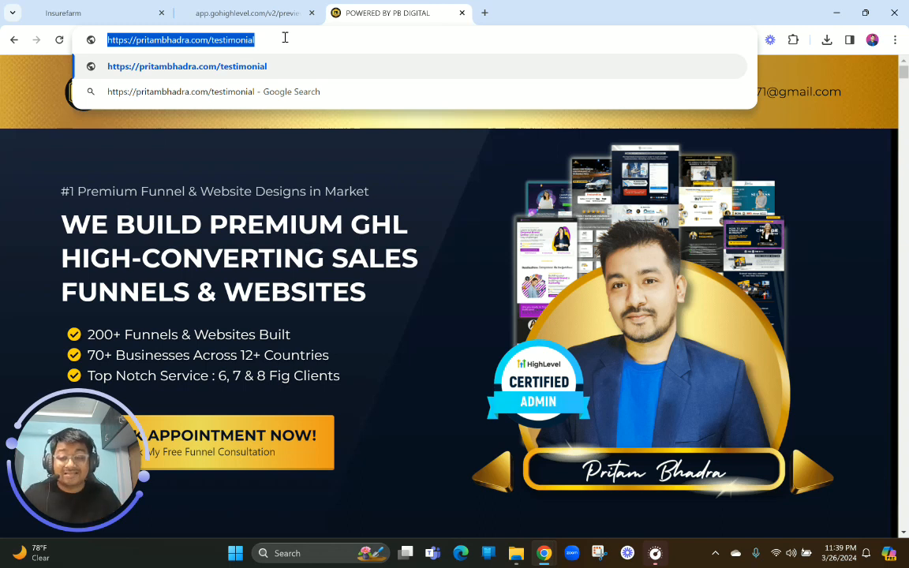
{"action": "left_click", "coordinate": [299, 179]}
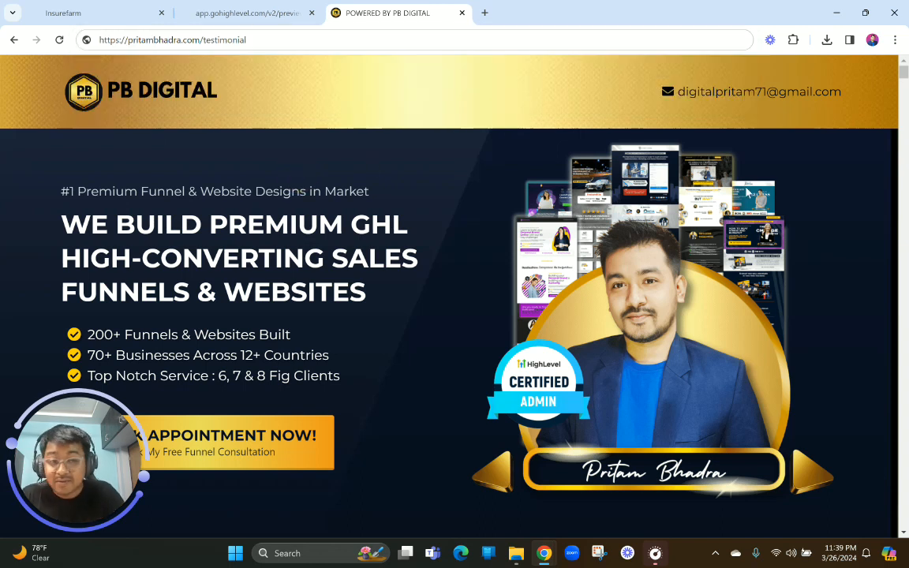
Look through the written and video client testimonials on the PB Digital page
{"action": "left_click_drag", "start_coordinate": [903, 73], "coordinate": [886, 430]}
{"action": "scroll", "coordinate": [658, 296], "scroll_direction": "up", "scroll_amount": 5}
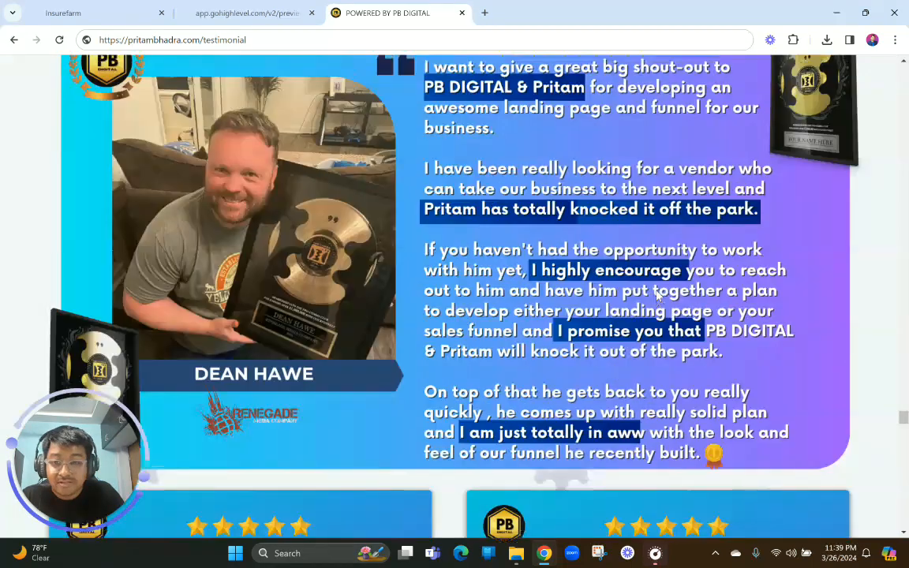
{"action": "scroll", "coordinate": [657, 296], "scroll_direction": "down", "scroll_amount": 15}
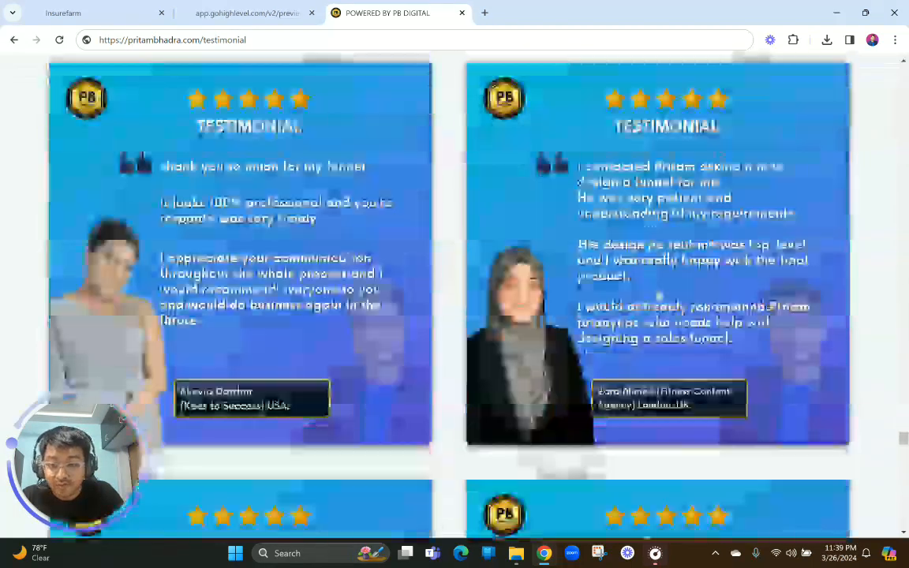
{"action": "scroll", "coordinate": [657, 296], "scroll_direction": "down", "scroll_amount": 10}
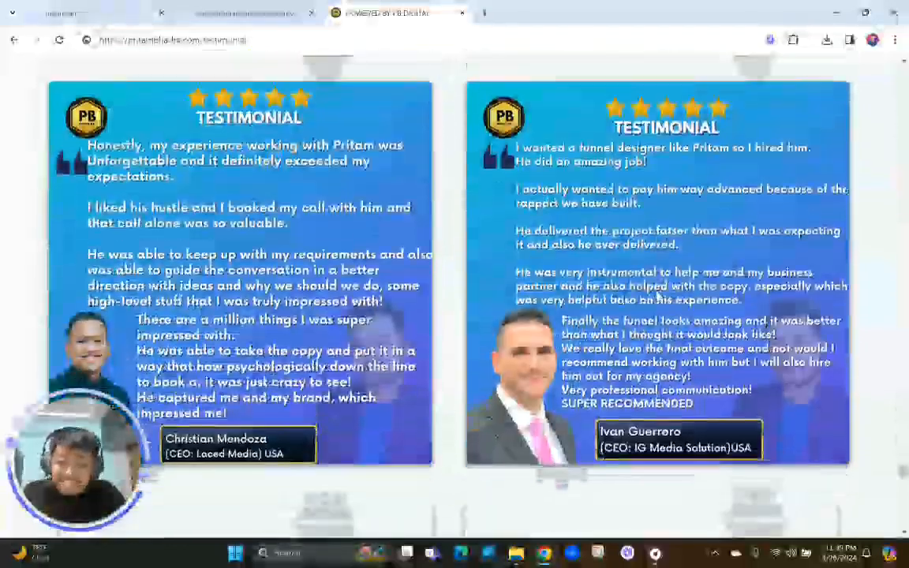
{"action": "scroll", "coordinate": [657, 296], "scroll_direction": "down", "scroll_amount": 10}
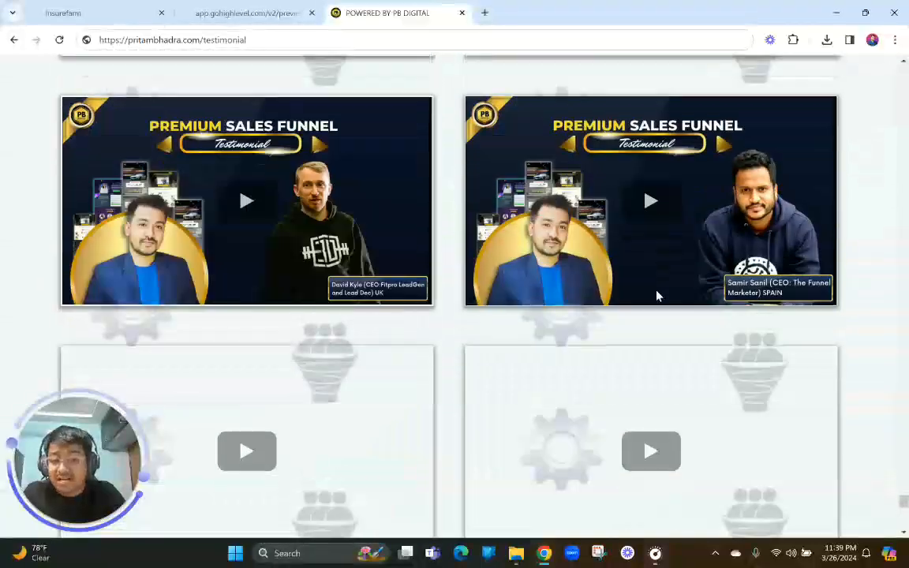
{"action": "scroll", "coordinate": [659, 296], "scroll_direction": "down", "scroll_amount": 10}
{"action": "scroll", "coordinate": [647, 134], "scroll_direction": "up", "scroll_amount": 12}
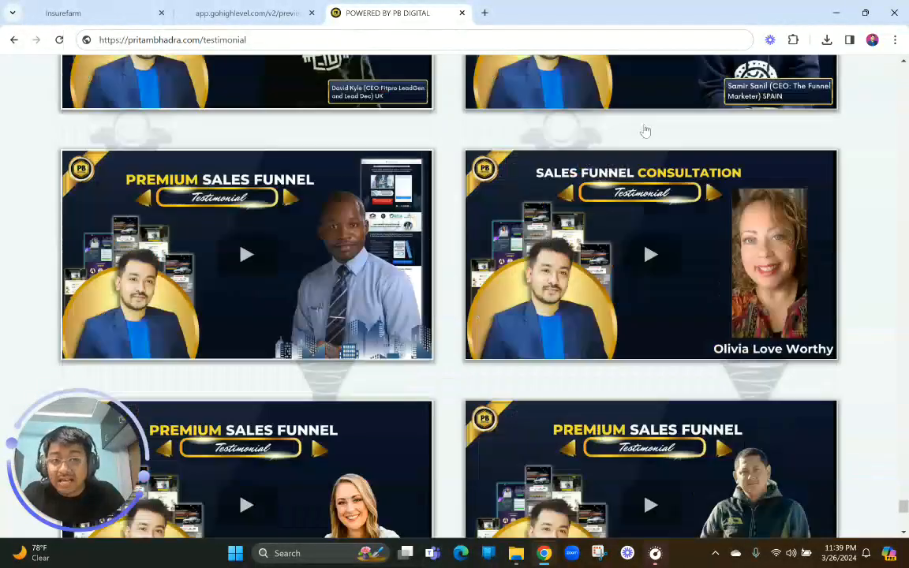
Open the site owner's Facebook profile in a new browser tab and view its intro section
{"action": "left_click", "coordinate": [484, 12]}
{"action": "type", "text": "f"}
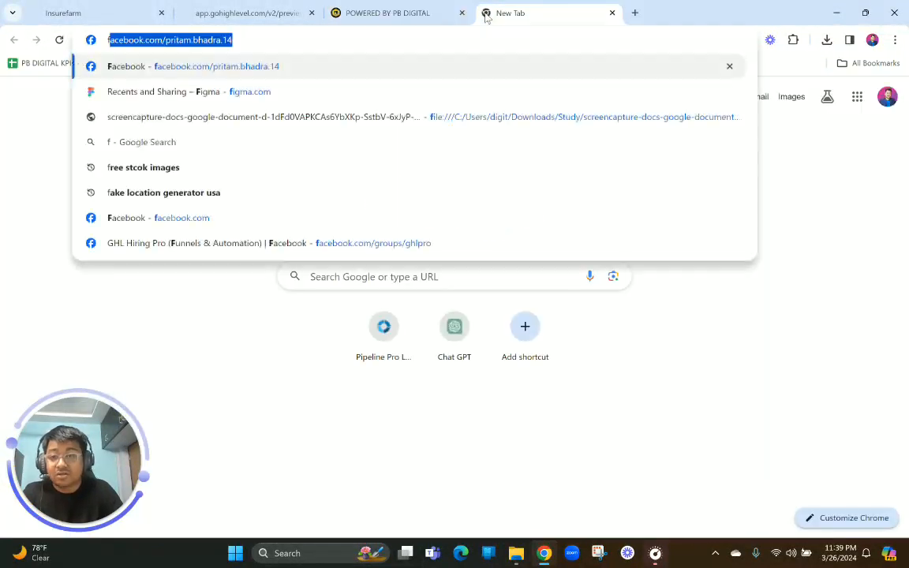
{"action": "key", "text": "Return"}
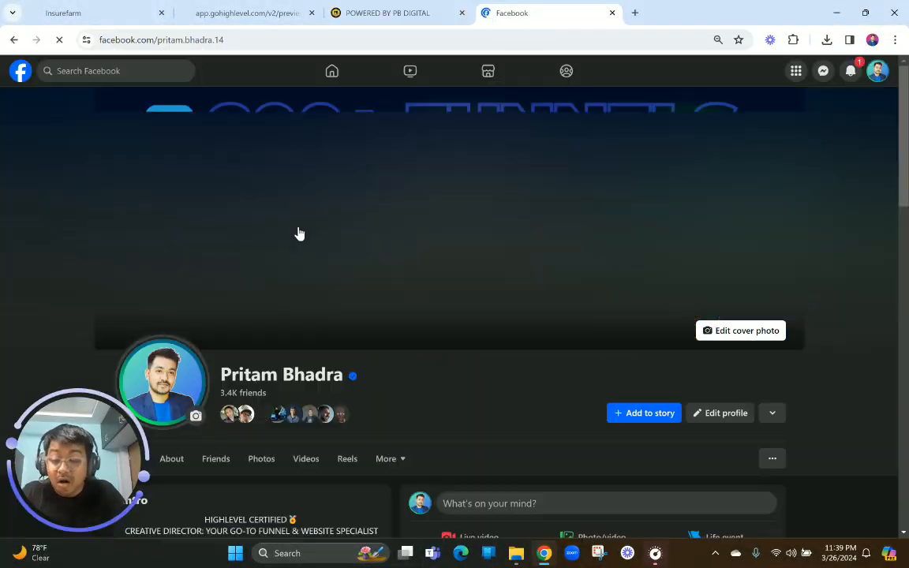
{"action": "scroll", "coordinate": [394, 295], "scroll_direction": "down", "scroll_amount": 20}
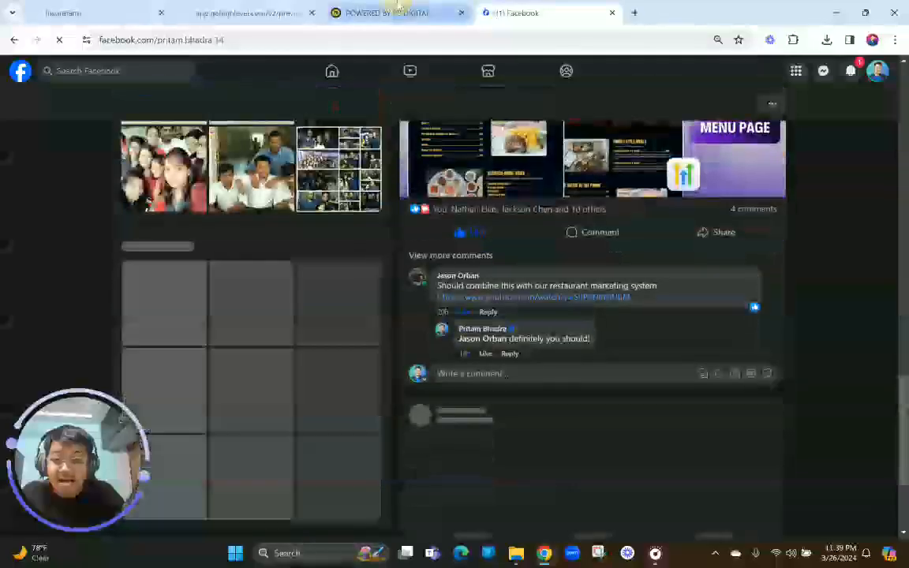
Return to the PB Digital testimonials page and view its hero section at the top of the page
{"action": "left_click", "coordinate": [399, 10]}
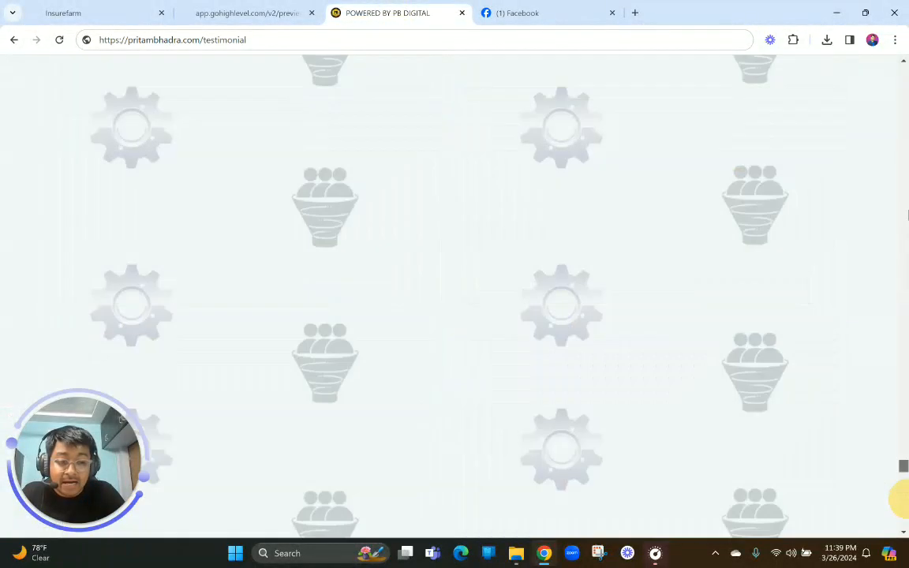
{"action": "left_click_drag", "start_coordinate": [904, 467], "coordinate": [900, 41]}
{"action": "scroll", "coordinate": [557, 384], "scroll_direction": "up", "scroll_amount": 5}
{"action": "scroll", "coordinate": [557, 385], "scroll_direction": "down", "scroll_amount": 2}
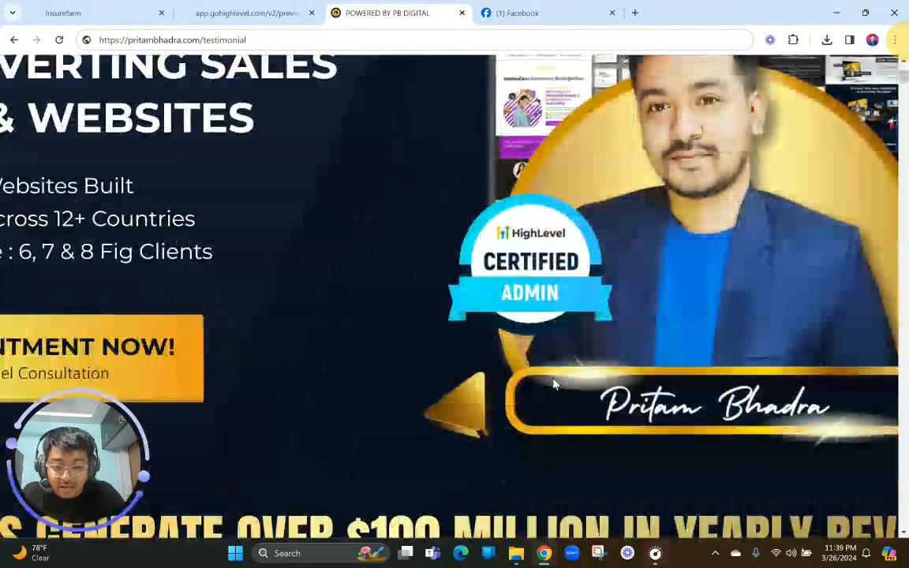
{"action": "scroll", "coordinate": [551, 258], "scroll_direction": "up", "scroll_amount": 5}
{"action": "scroll", "coordinate": [418, 305], "scroll_direction": "down", "scroll_amount": 8}
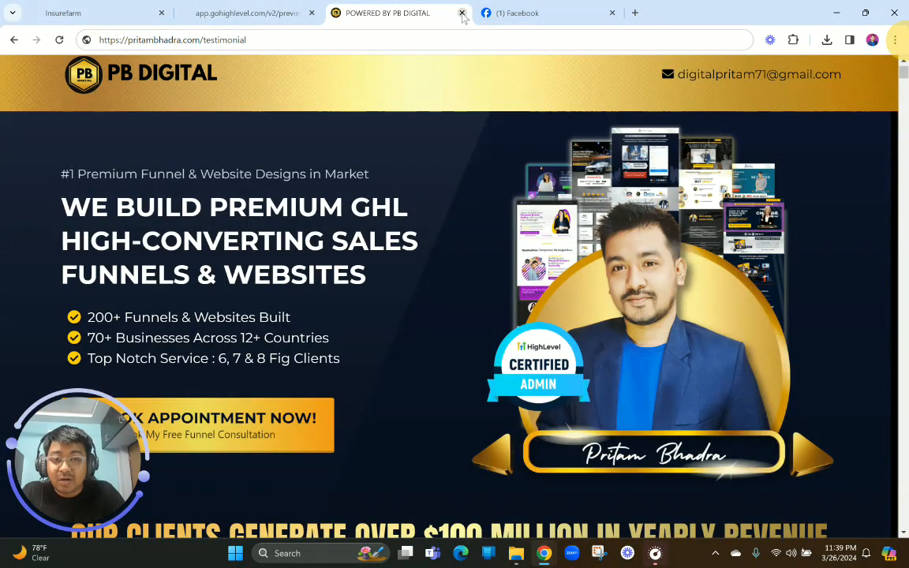
Close the PB Digital and Facebook tabs and save the cloned page's details with the name Catering and path /catering
{"action": "left_click", "coordinate": [462, 14]}
{"action": "left_click", "coordinate": [462, 13]}
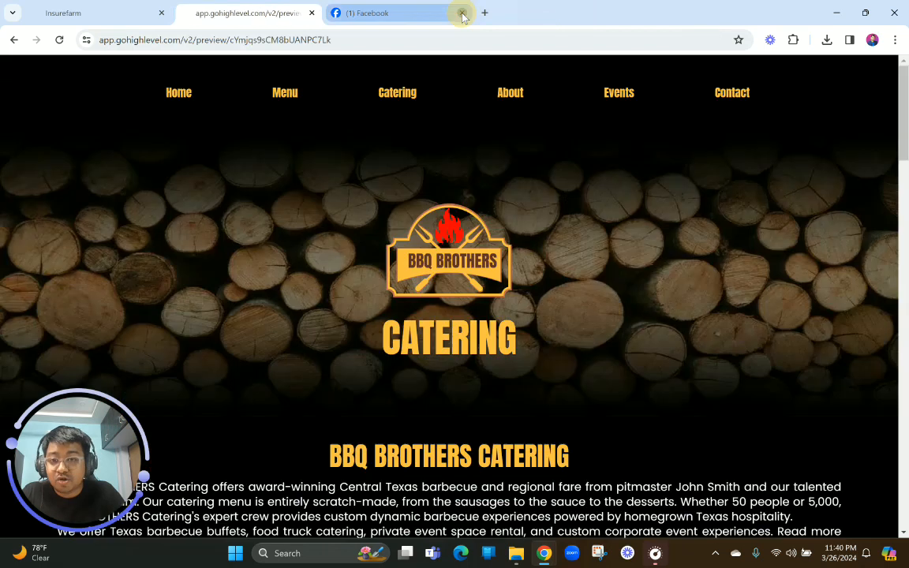
{"action": "left_click", "coordinate": [172, 10]}
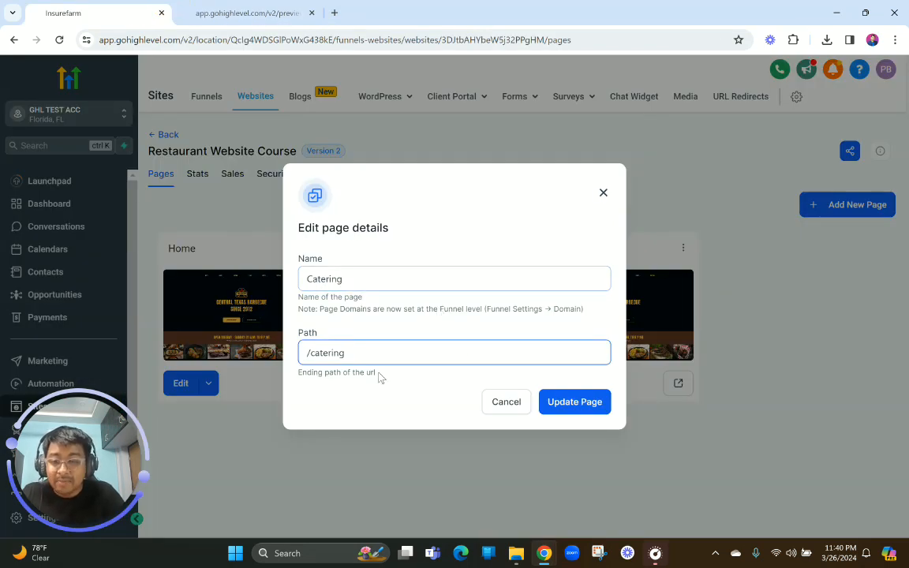
{"action": "left_click", "coordinate": [557, 404]}
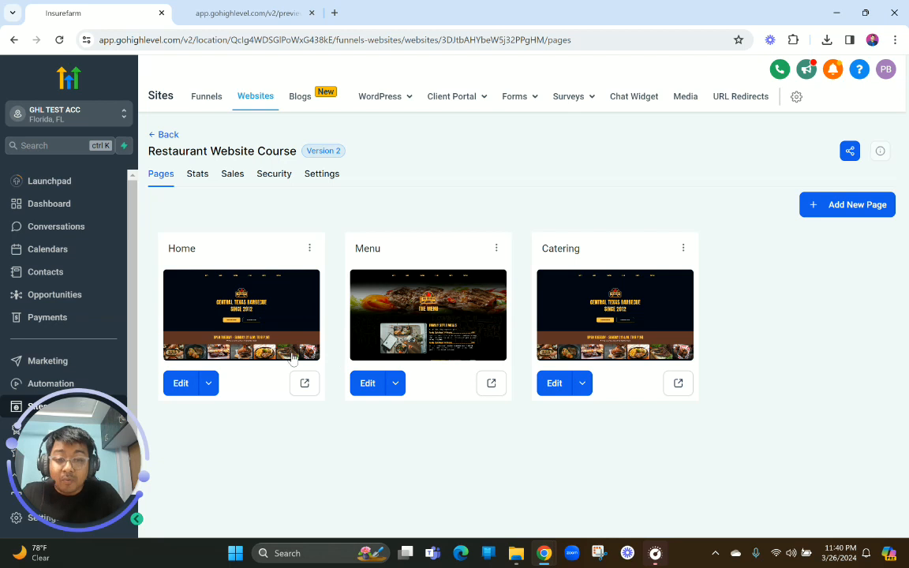
Open the Home page for editing in a new browser tab and switch to that tab
{"action": "left_click", "coordinate": [208, 383]}
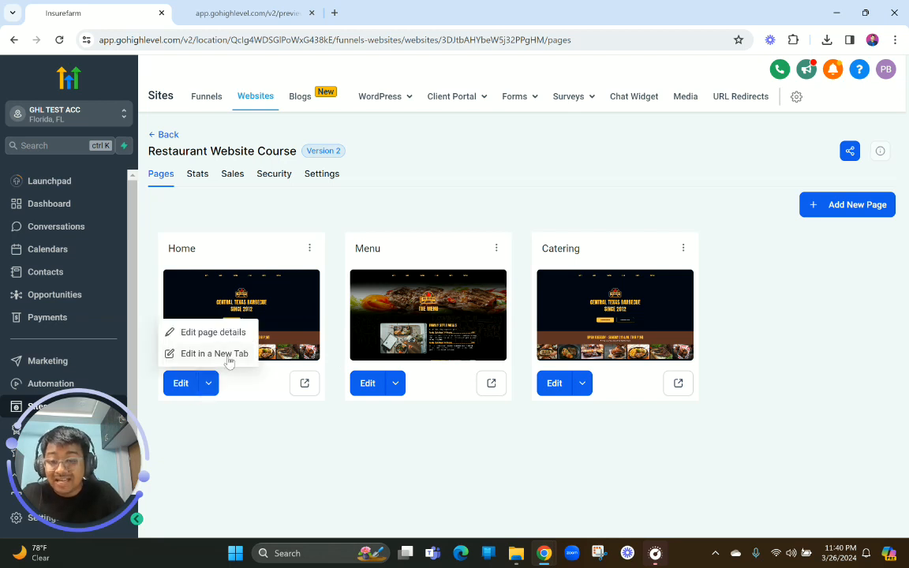
{"action": "left_click", "coordinate": [230, 360]}
{"action": "left_click", "coordinate": [138, 6]}
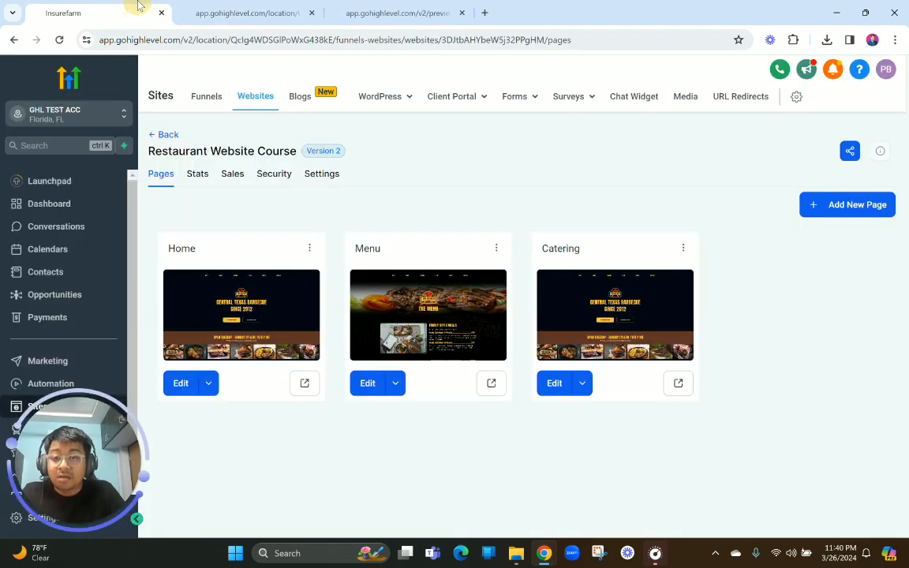
{"action": "left_click", "coordinate": [259, 5]}
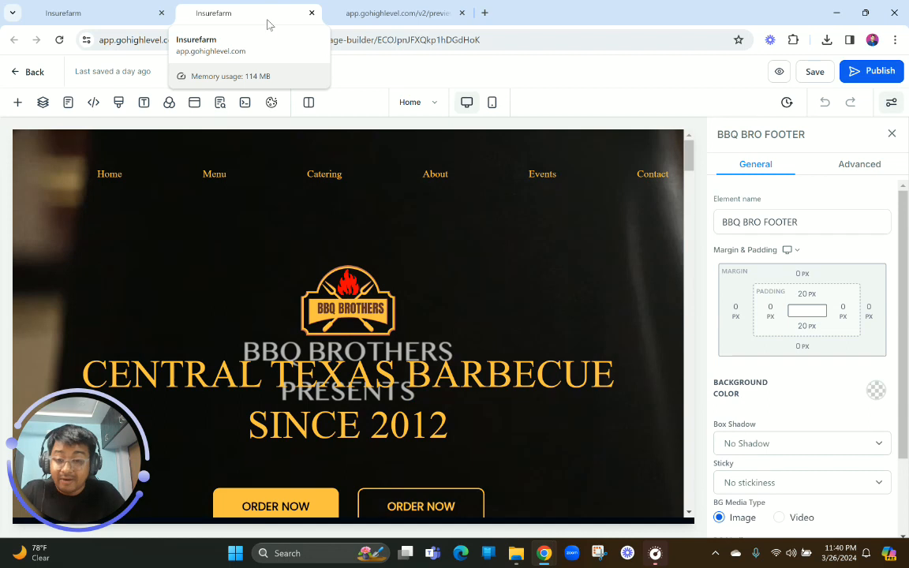
Examine the Home page's navigation menu and BBQ BRO FOOTER section in the builder, and close its tab
{"action": "left_click", "coordinate": [320, 175]}
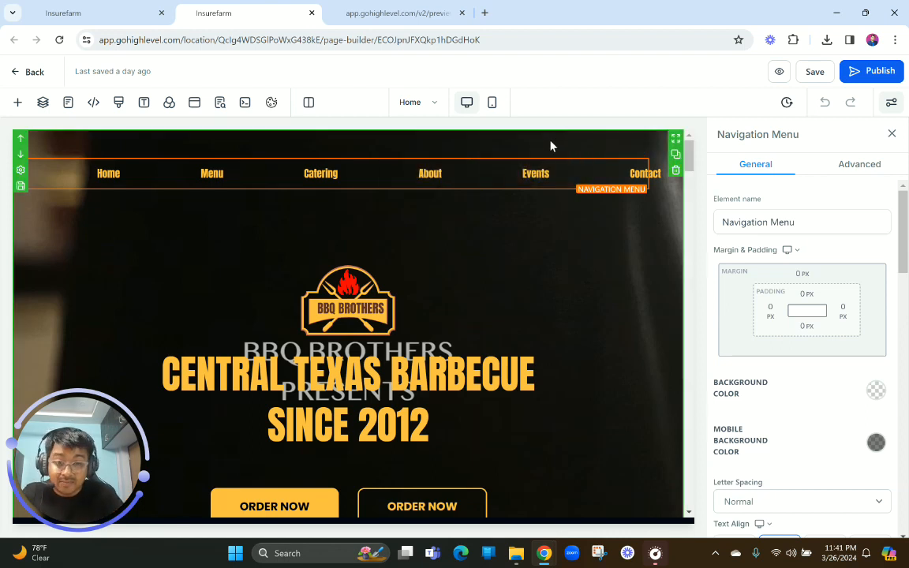
{"action": "left_click_drag", "start_coordinate": [690, 157], "coordinate": [689, 498]}
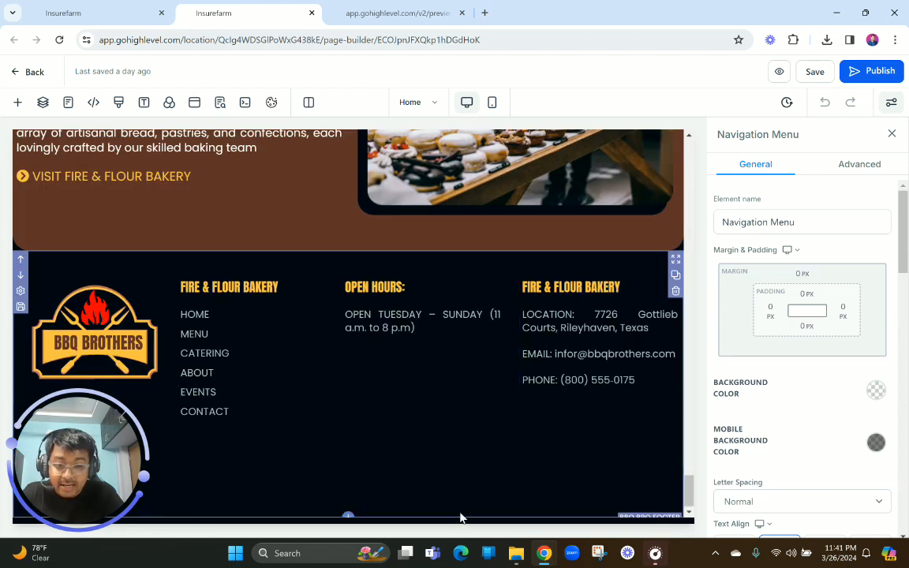
{"action": "left_click", "coordinate": [462, 517]}
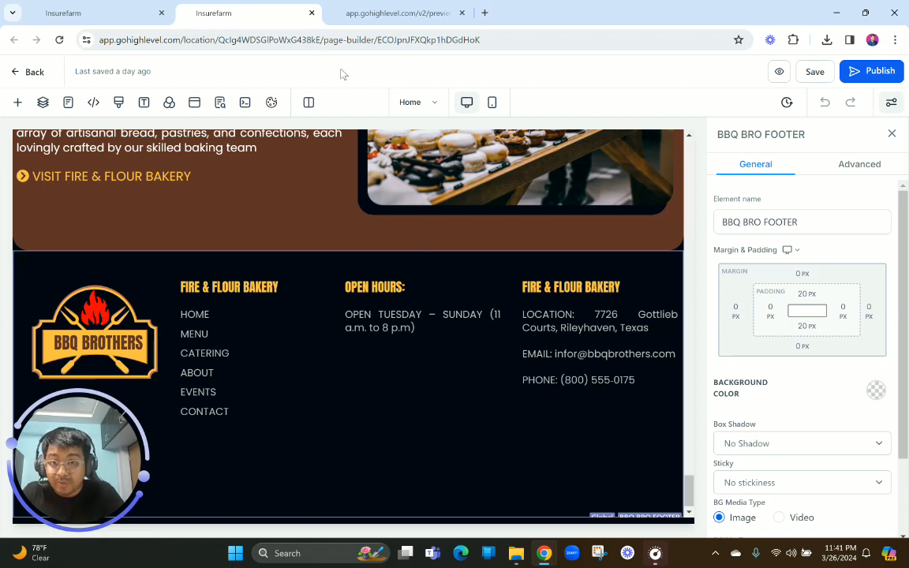
{"action": "left_click", "coordinate": [313, 13]}
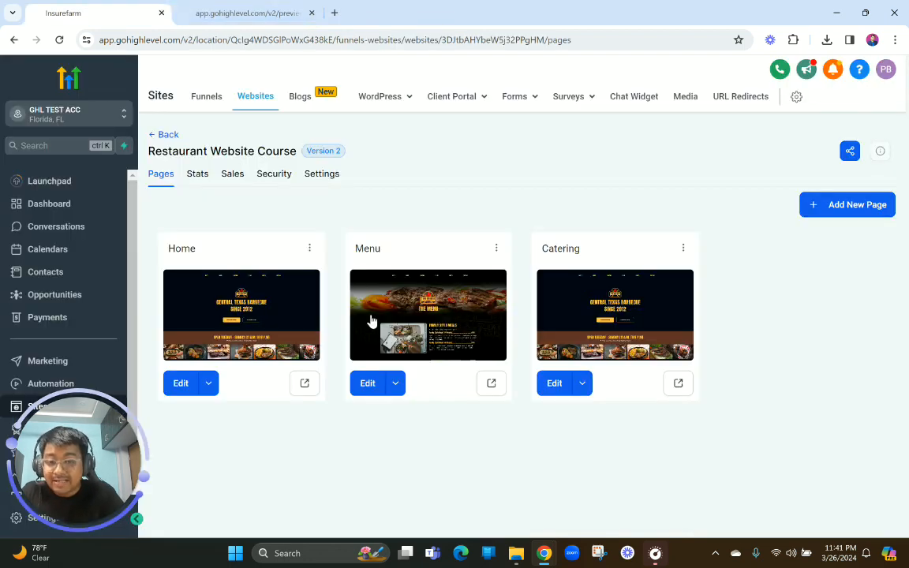
Open the Menu page for editing in a new tab and examine its BBQ Res Nav Bar section
{"action": "left_click", "coordinate": [397, 384]}
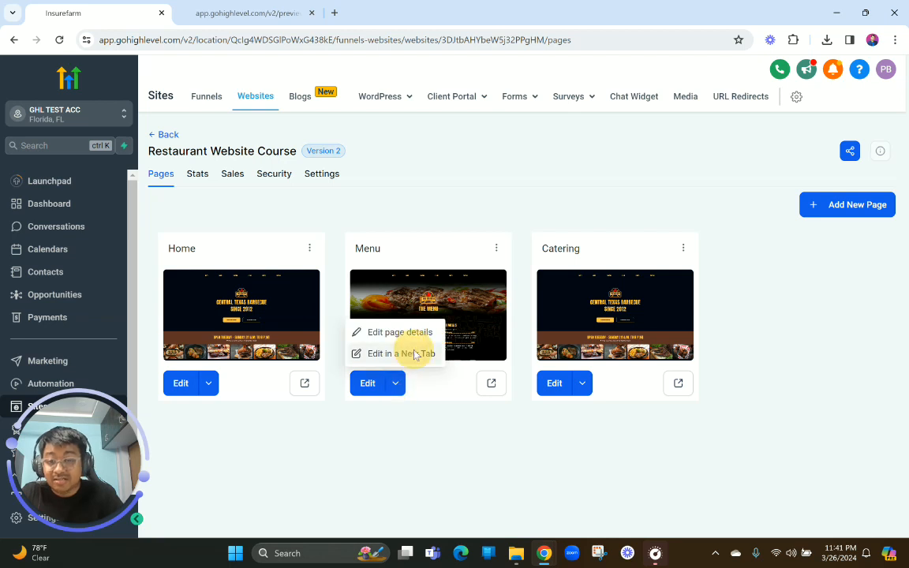
{"action": "left_click", "coordinate": [407, 352]}
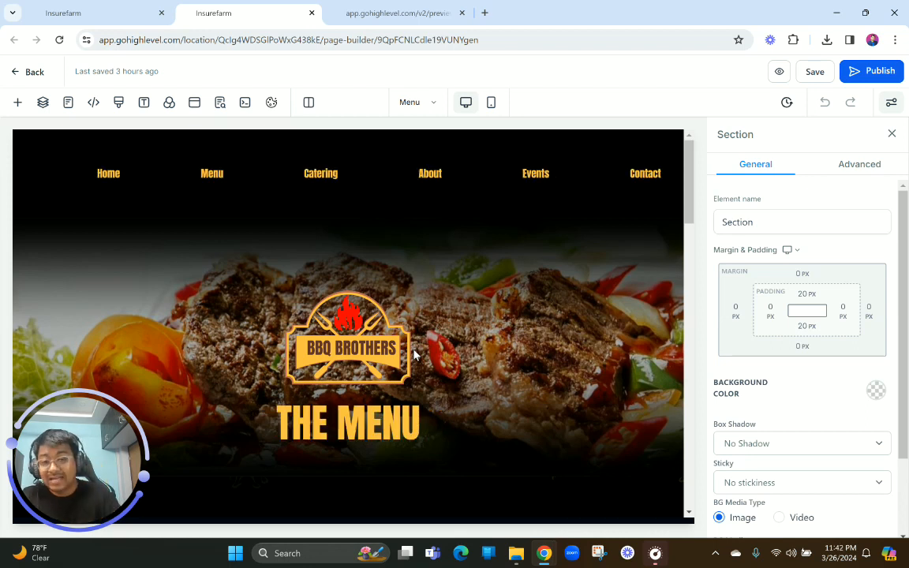
{"action": "left_click", "coordinate": [418, 212]}
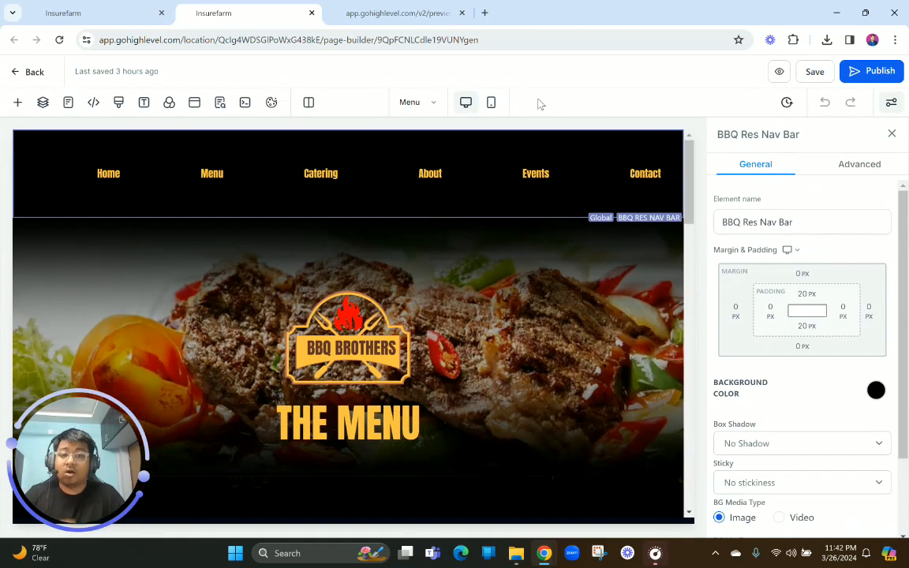
{"action": "scroll", "coordinate": [349, 349], "scroll_direction": "down", "scroll_amount": 3}
{"action": "scroll", "coordinate": [349, 350], "scroll_direction": "up", "scroll_amount": 3}
Check the finished Catering preview and close the Menu page's builder tab
{"action": "left_click", "coordinate": [395, 13]}
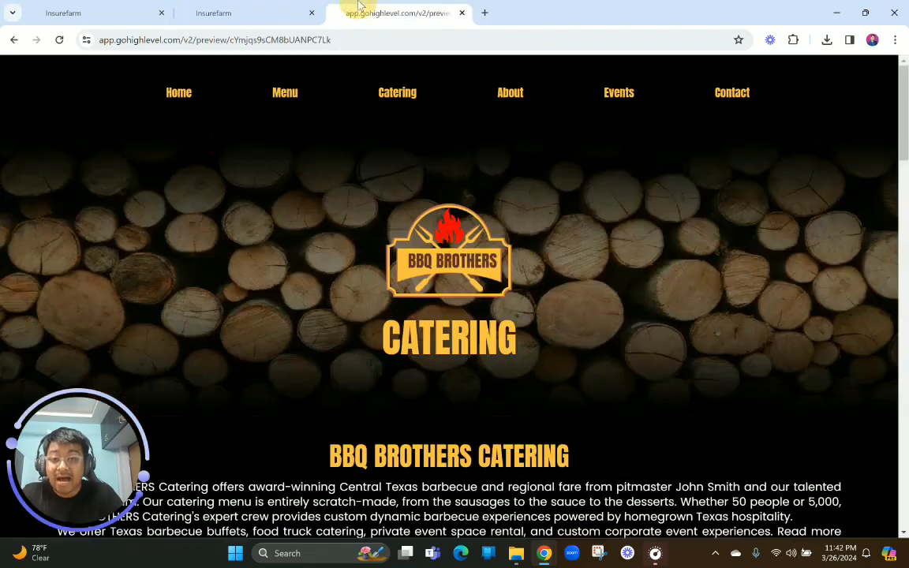
{"action": "left_click", "coordinate": [261, 13]}
{"action": "left_click", "coordinate": [311, 12]}
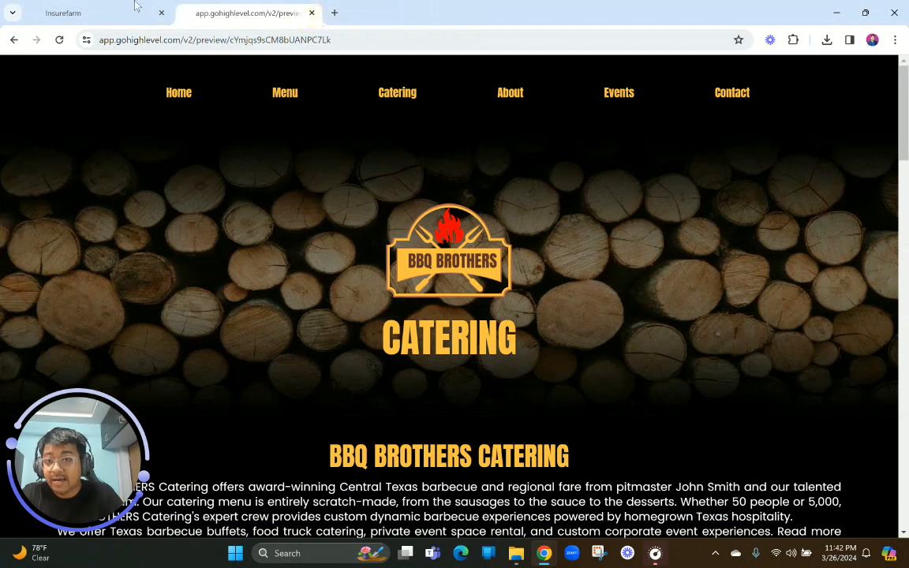
Open the Catering page for editing in a new browser tab and move that tab after the Catering preview
{"action": "left_click", "coordinate": [132, 9]}
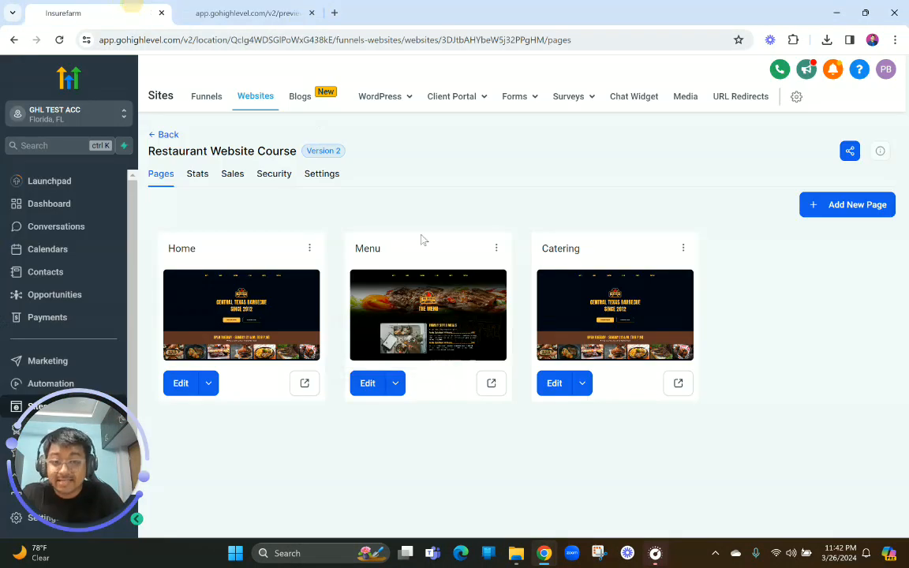
{"action": "left_click", "coordinate": [582, 385]}
{"action": "left_click", "coordinate": [567, 353]}
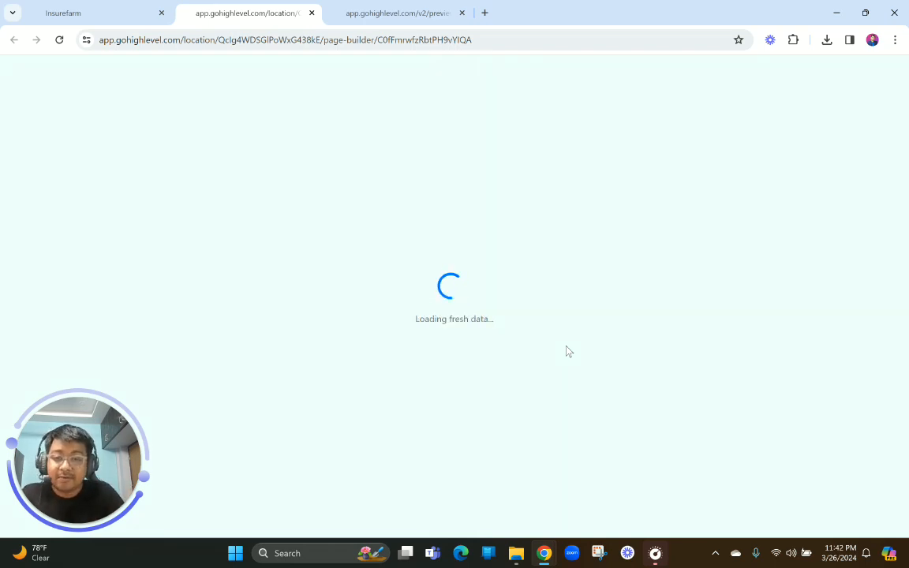
{"action": "left_click_drag", "start_coordinate": [245, 5], "coordinate": [395, 4]}
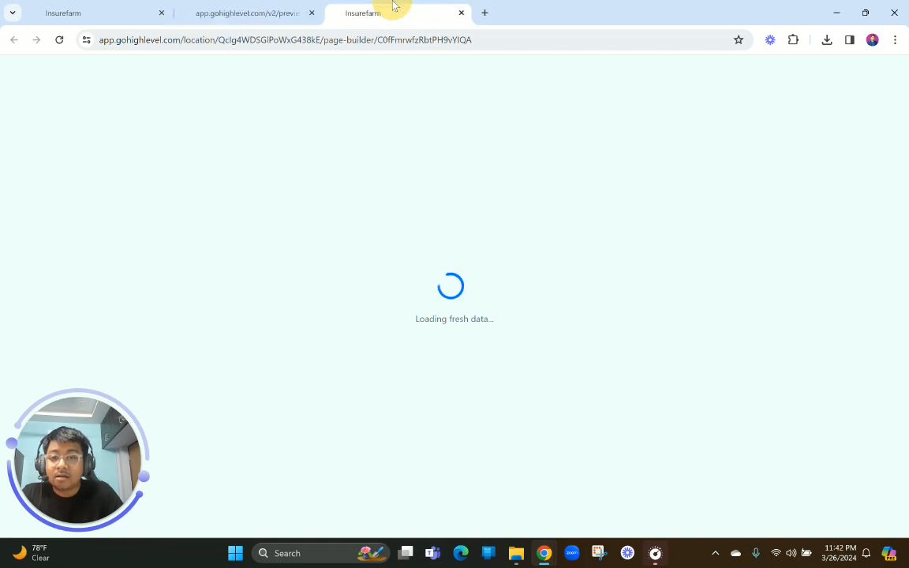
Examine the navigation bar and hero section of the finished Catering preview, highlighting the CATERING heading
{"action": "left_click", "coordinate": [244, 13]}
{"action": "scroll", "coordinate": [339, 218], "scroll_direction": "up", "scroll_amount": 3}
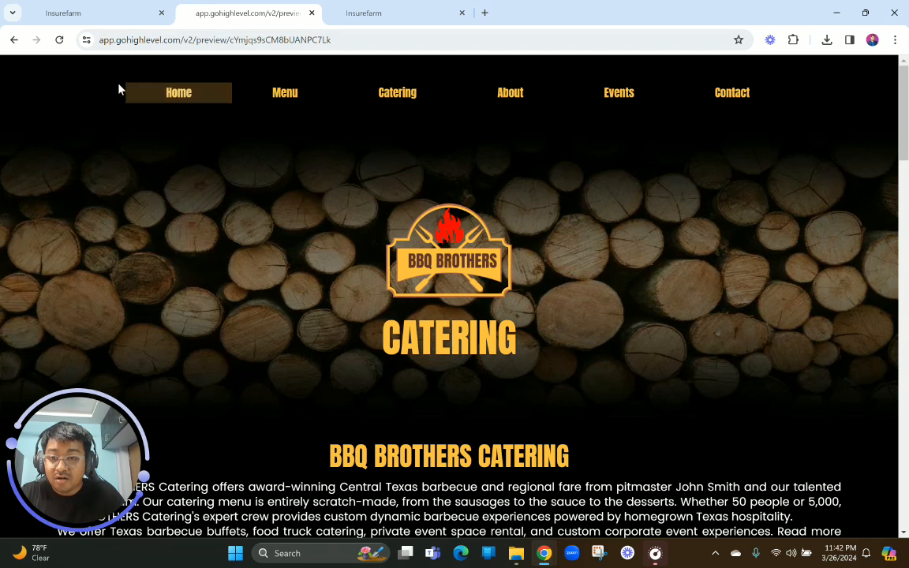
{"action": "left_click", "coordinate": [511, 94]}
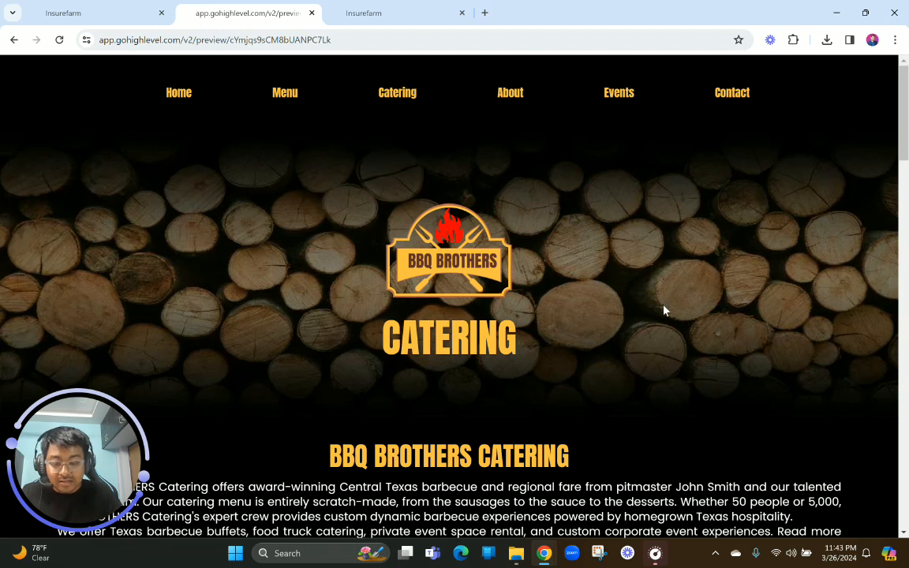
{"action": "scroll", "coordinate": [664, 310], "scroll_direction": "down", "scroll_amount": 1}
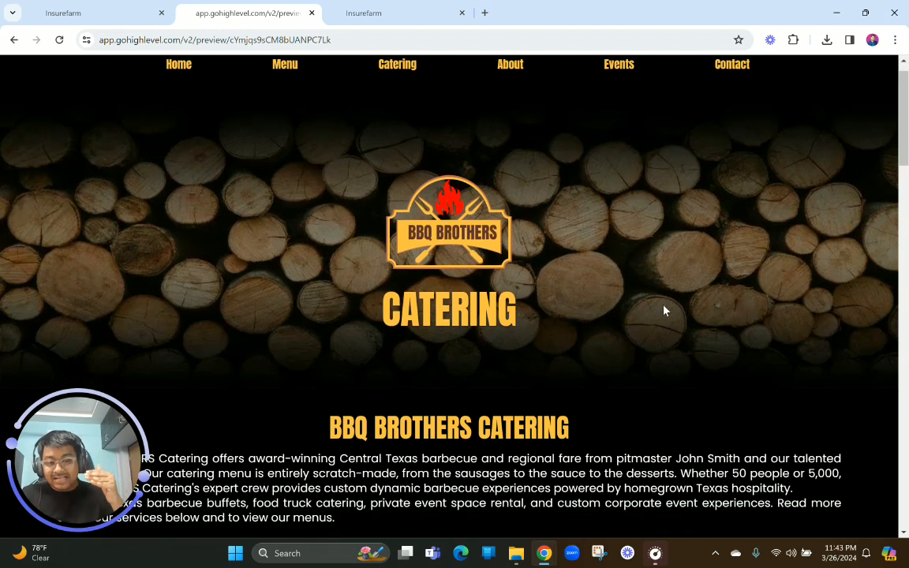
{"action": "scroll", "coordinate": [663, 310], "scroll_direction": "down", "scroll_amount": 3}
{"action": "scroll", "coordinate": [761, 337], "scroll_direction": "up", "scroll_amount": 4}
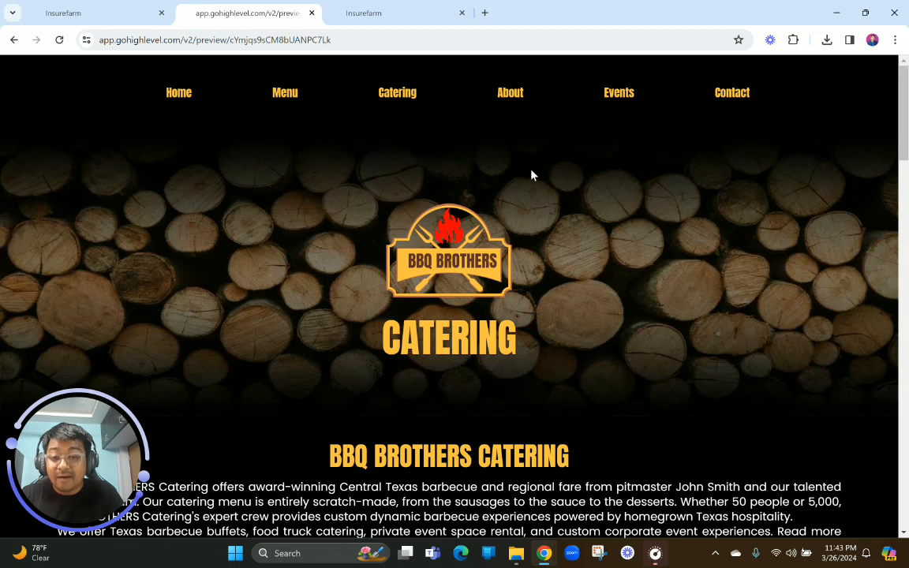
{"action": "double_click", "coordinate": [574, 334]}
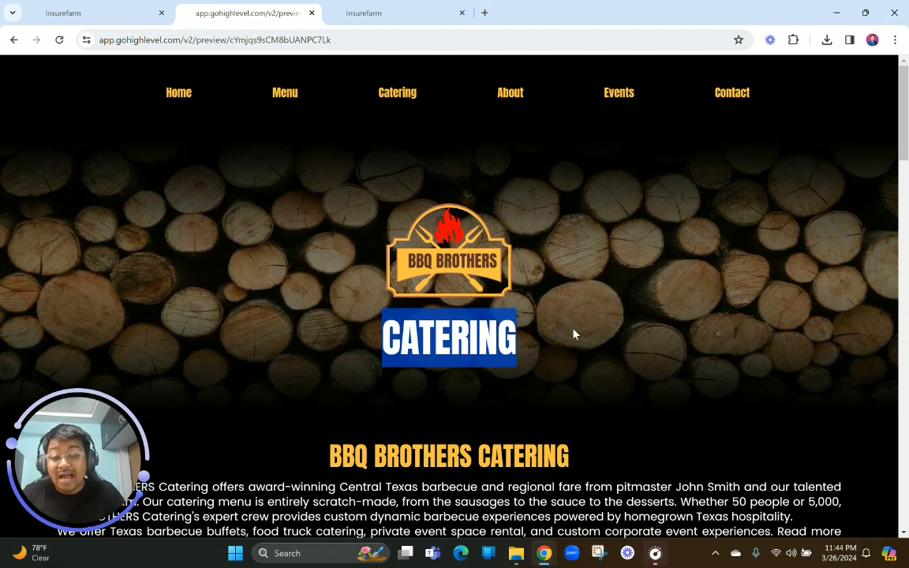
View the Catering preview's intro text and food photos, and highlight the BBQ BROTHERS CATERING heading
{"action": "scroll", "coordinate": [575, 333], "scroll_direction": "down", "scroll_amount": 3}
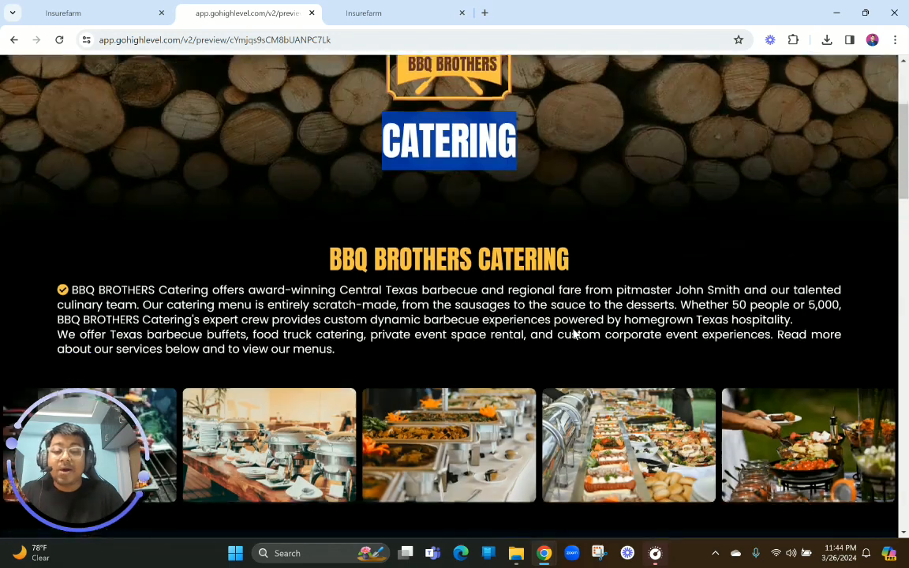
{"action": "scroll", "coordinate": [575, 330], "scroll_direction": "up", "scroll_amount": 3}
{"action": "scroll", "coordinate": [572, 314], "scroll_direction": "down", "scroll_amount": 3}
{"action": "left_click", "coordinate": [459, 211]}
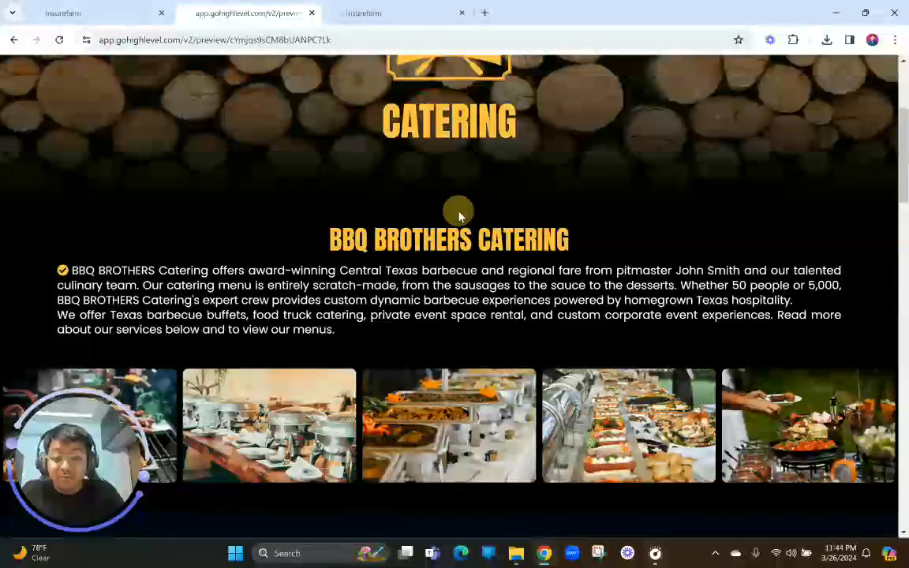
{"action": "left_click_drag", "start_coordinate": [332, 241], "coordinate": [675, 241]}
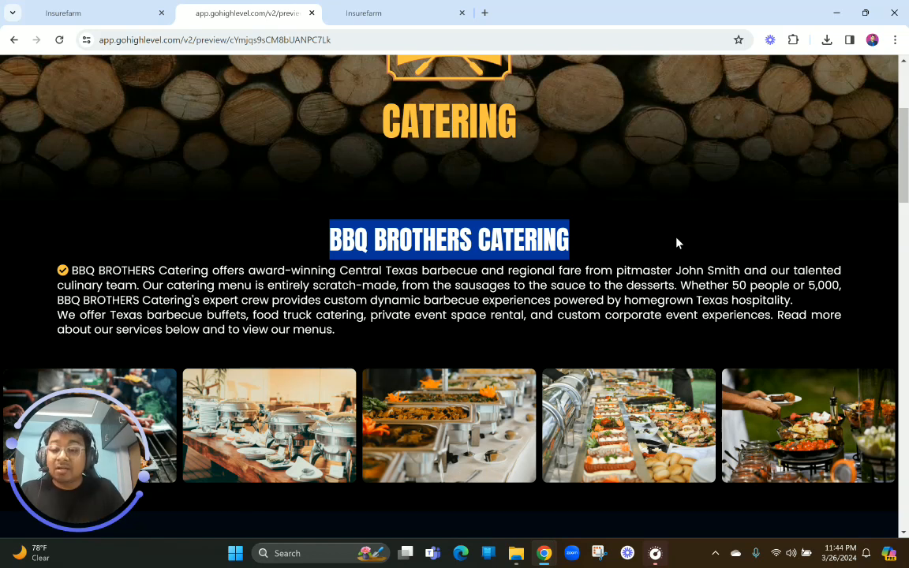
Look through the Catering preview's hero, Barbecue Buffet, Catering Clients and Catering Gallery sections, and return to the intro section
{"action": "scroll", "coordinate": [676, 242], "scroll_direction": "up", "scroll_amount": 3}
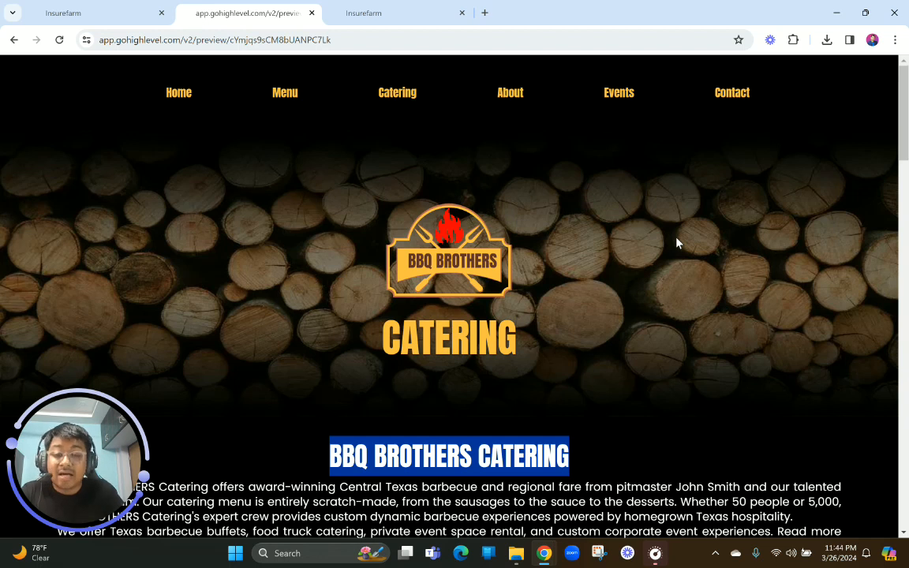
{"action": "scroll", "coordinate": [678, 243], "scroll_direction": "down", "scroll_amount": 1}
{"action": "scroll", "coordinate": [677, 243], "scroll_direction": "up", "scroll_amount": 1}
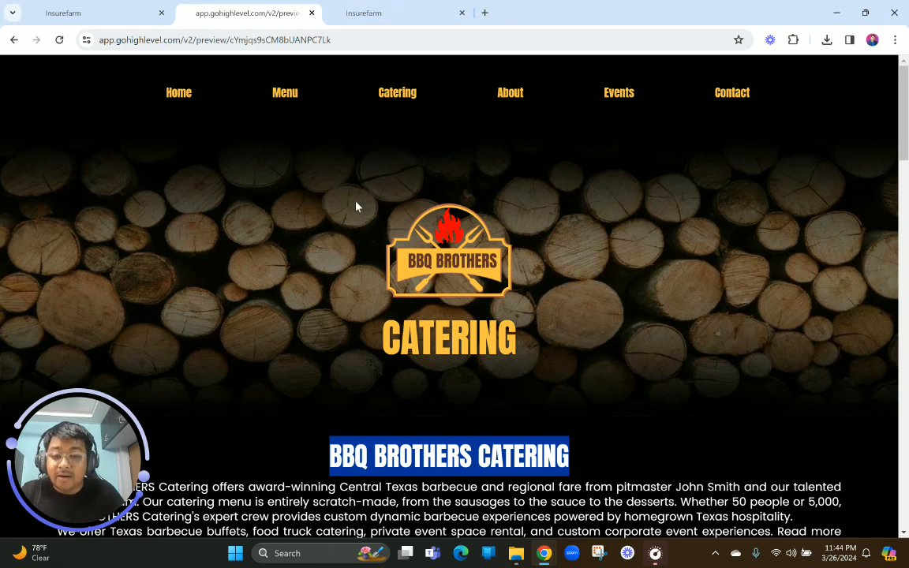
{"action": "scroll", "coordinate": [355, 205], "scroll_direction": "down", "scroll_amount": 5}
{"action": "scroll", "coordinate": [356, 205], "scroll_direction": "down", "scroll_amount": 10}
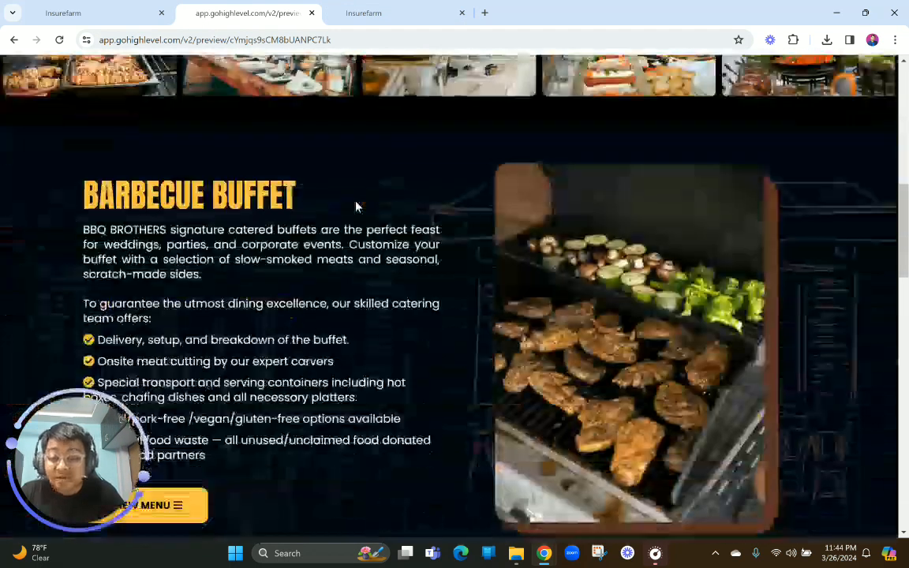
{"action": "scroll", "coordinate": [356, 206], "scroll_direction": "down", "scroll_amount": 2}
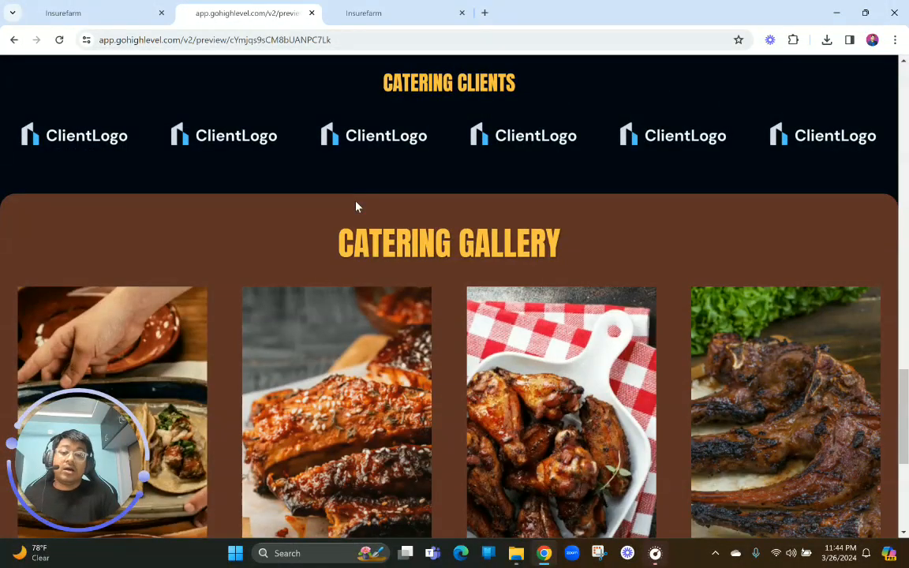
{"action": "scroll", "coordinate": [355, 205], "scroll_direction": "up", "scroll_amount": 20}
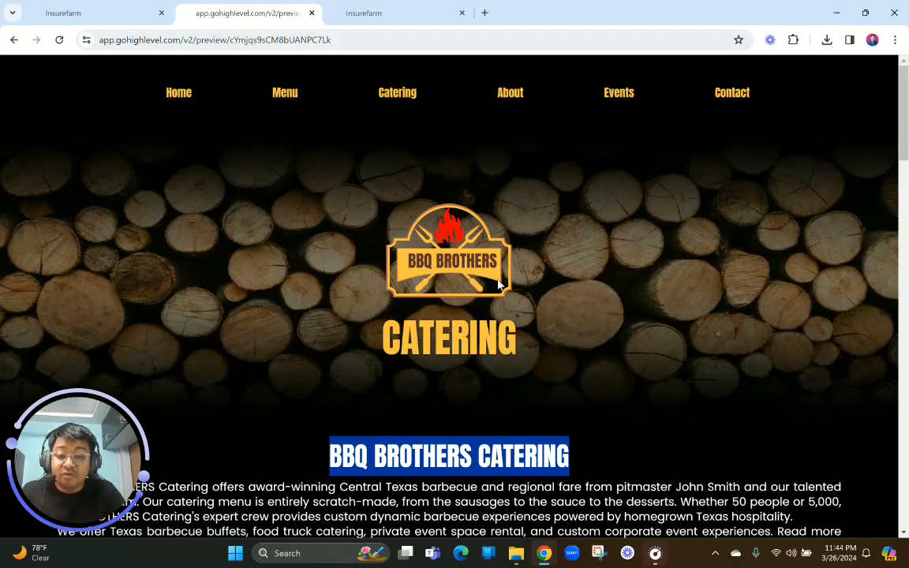
{"action": "scroll", "coordinate": [499, 286], "scroll_direction": "down", "scroll_amount": 2}
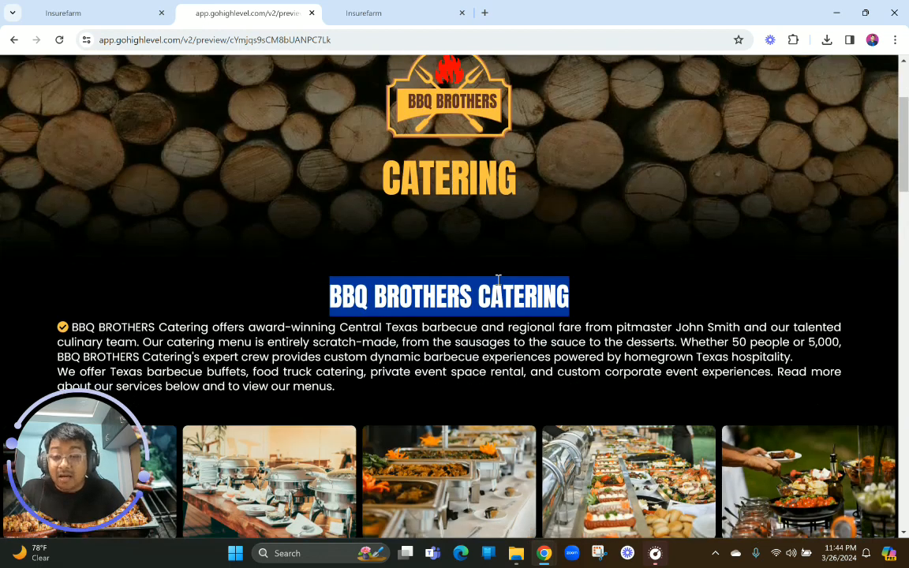
Examine the Catering preview's intro paragraph, highlighting its full text and clearing the selection, and study the row of five food photos beneath it
{"action": "scroll", "coordinate": [499, 280], "scroll_direction": "down", "scroll_amount": 1}
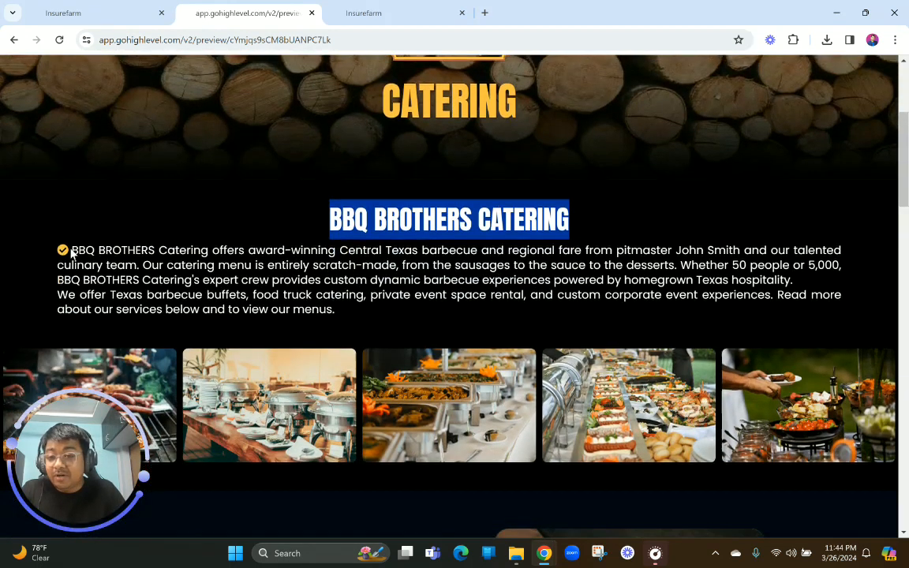
{"action": "left_click_drag", "start_coordinate": [71, 251], "coordinate": [384, 317]}
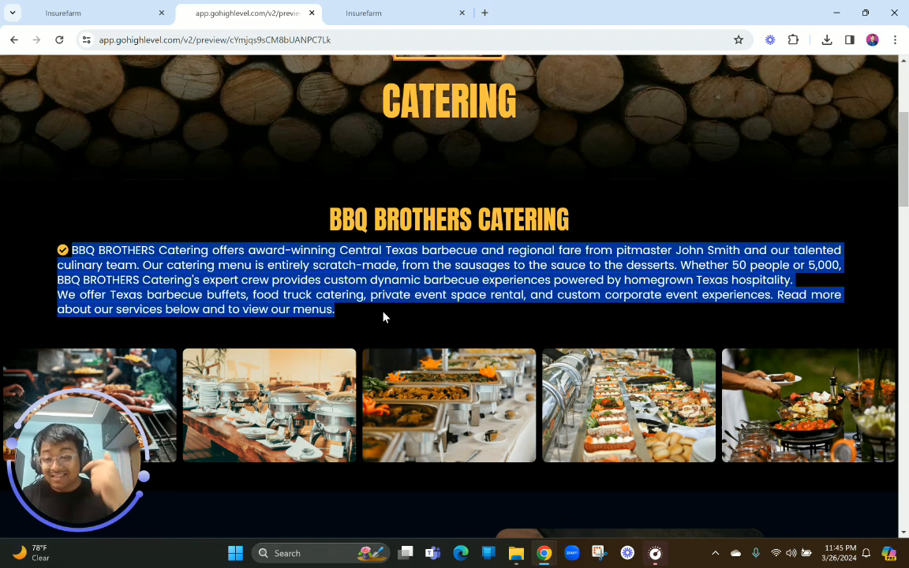
{"action": "scroll", "coordinate": [383, 317], "scroll_direction": "down", "scroll_amount": 2}
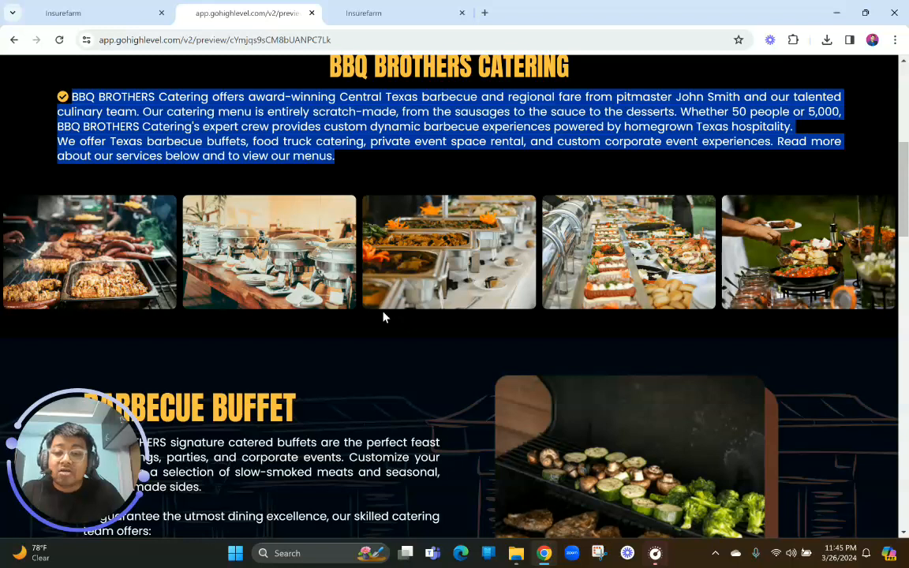
{"action": "left_click", "coordinate": [339, 156]}
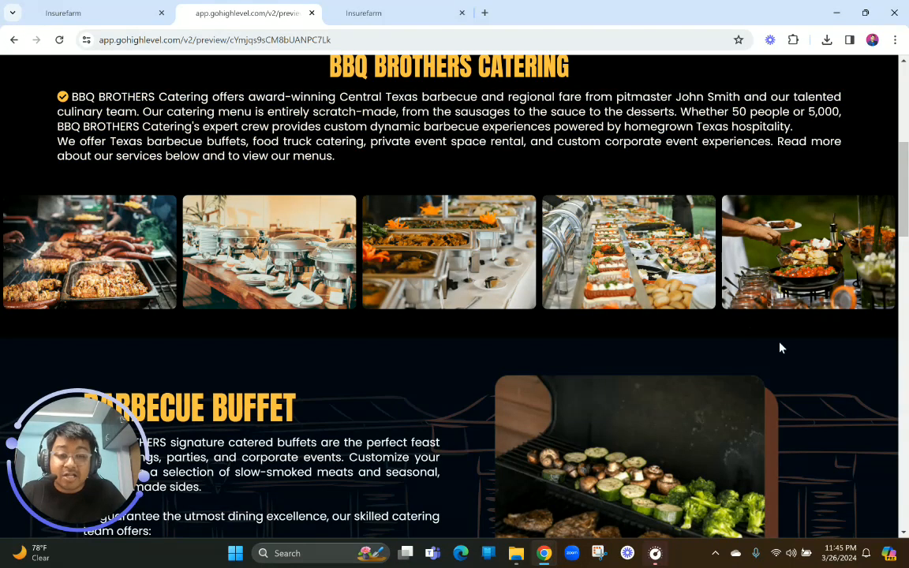
{"action": "scroll", "coordinate": [665, 310], "scroll_direction": "up", "scroll_amount": 1}
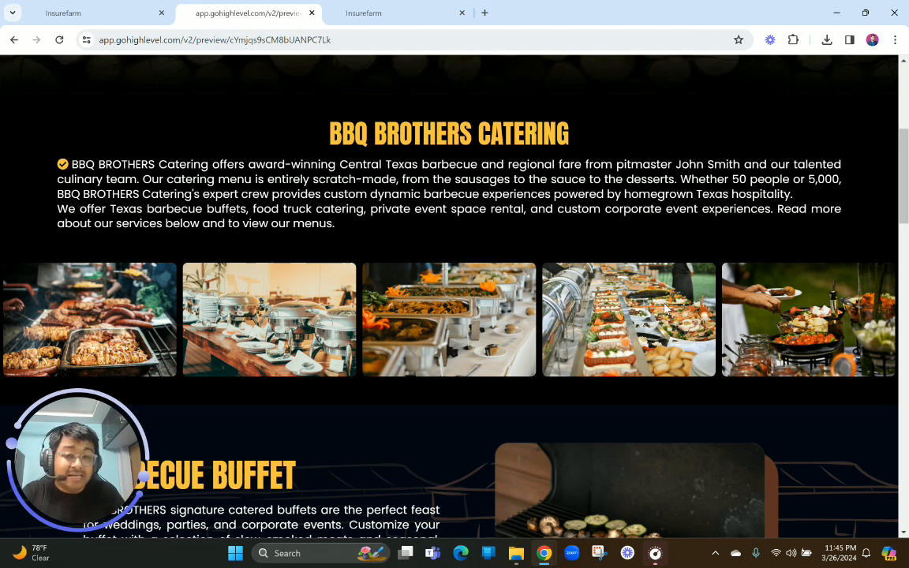
{"action": "scroll", "coordinate": [665, 310], "scroll_direction": "up", "scroll_amount": 1}
{"action": "scroll", "coordinate": [666, 309], "scroll_direction": "down", "scroll_amount": 1}
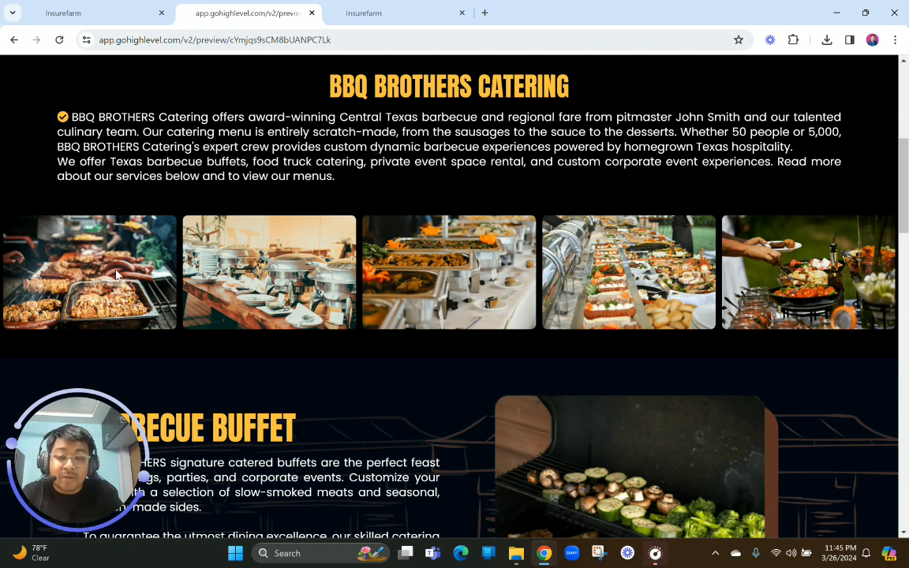
{"action": "scroll", "coordinate": [116, 274], "scroll_direction": "up", "scroll_amount": 1}
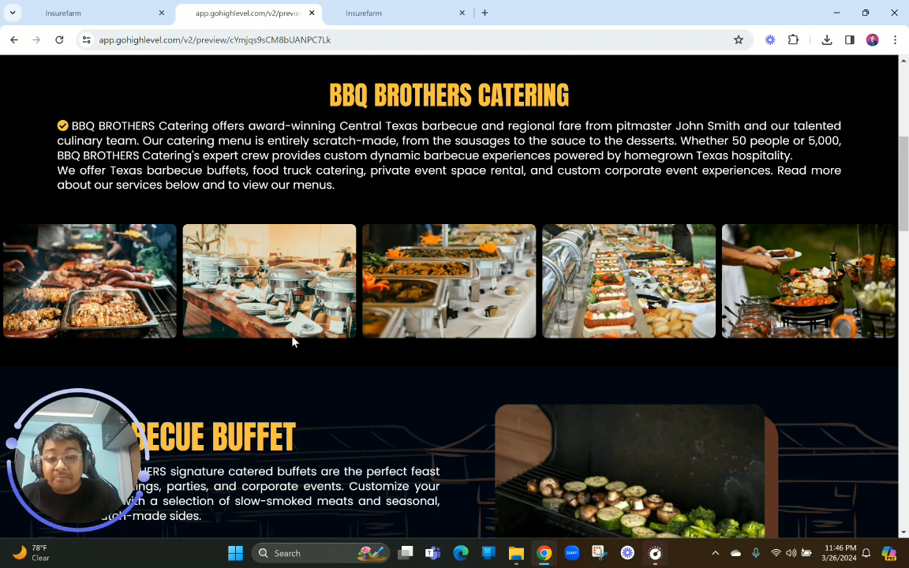
Review the Barbecue Buffet section's text, checklist, menu button and grill photo, and compare it with the hero and food photo row above
{"action": "scroll", "coordinate": [292, 341], "scroll_direction": "down", "scroll_amount": 3}
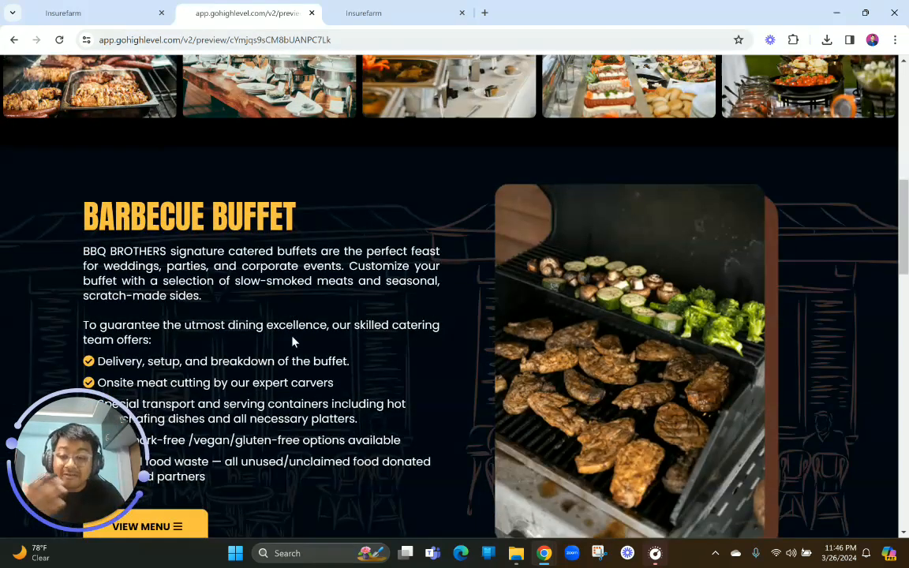
{"action": "scroll", "coordinate": [292, 341], "scroll_direction": "down", "scroll_amount": 5}
{"action": "scroll", "coordinate": [292, 341], "scroll_direction": "up", "scroll_amount": 9}
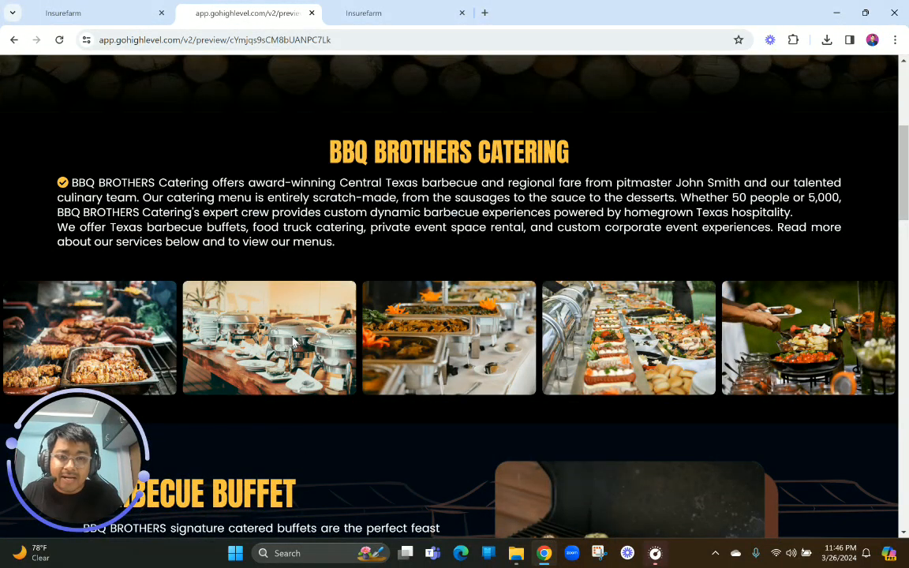
{"action": "scroll", "coordinate": [292, 341], "scroll_direction": "up", "scroll_amount": 4}
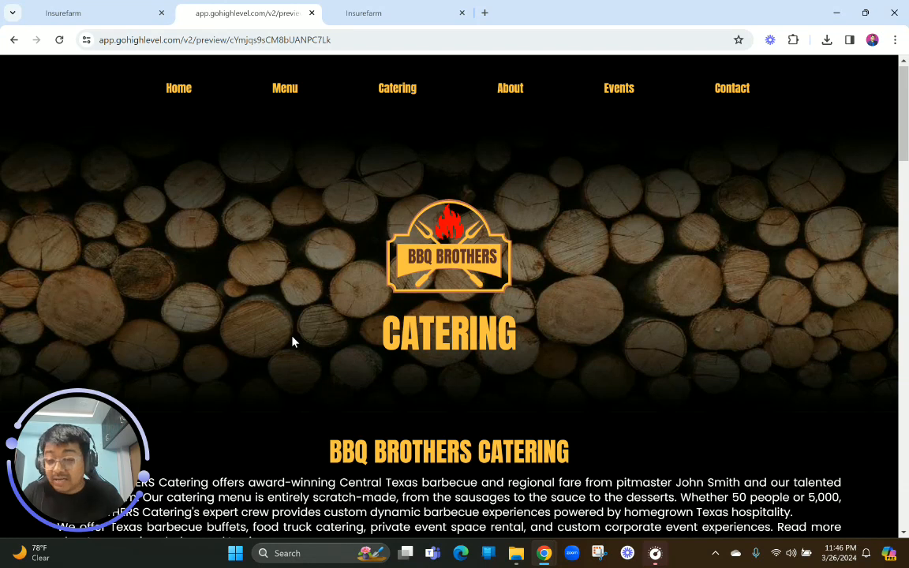
{"action": "scroll", "coordinate": [292, 341], "scroll_direction": "down", "scroll_amount": 5}
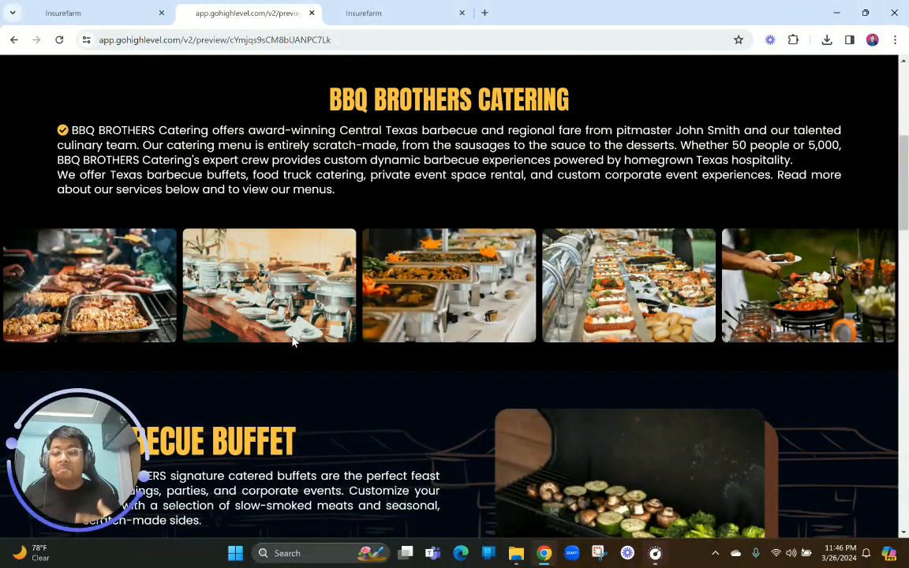
{"action": "scroll", "coordinate": [292, 341], "scroll_direction": "down", "scroll_amount": 1}
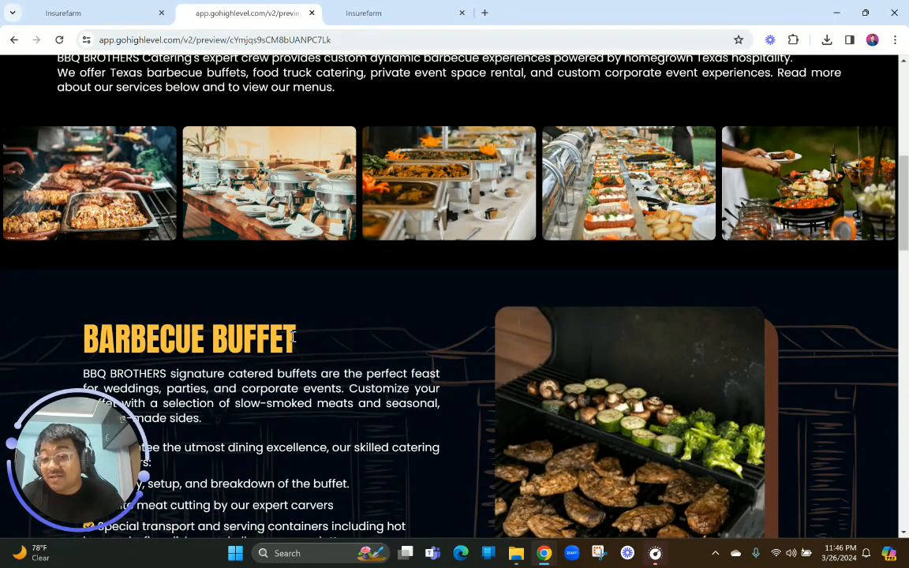
{"action": "scroll", "coordinate": [292, 337], "scroll_direction": "up", "scroll_amount": 1}
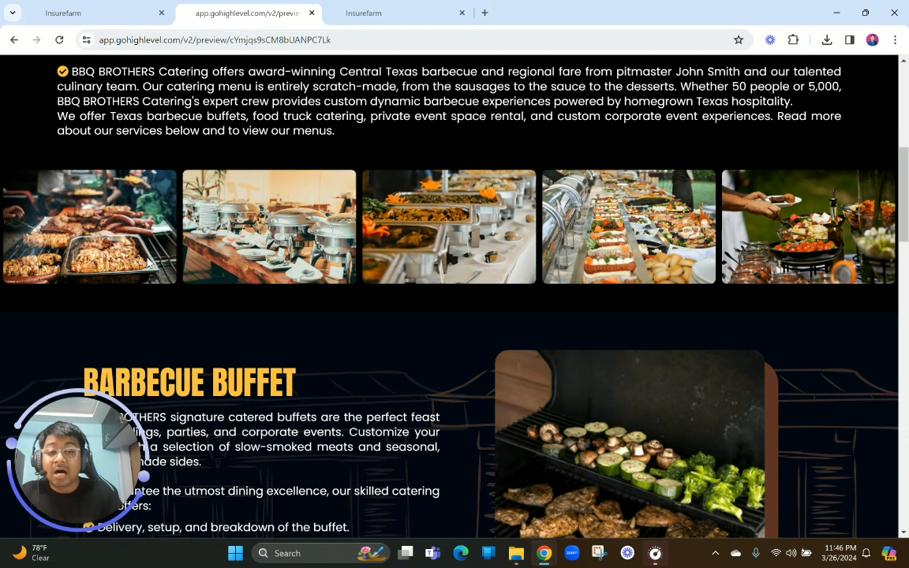
{"action": "scroll", "coordinate": [149, 264], "scroll_direction": "down", "scroll_amount": 6}
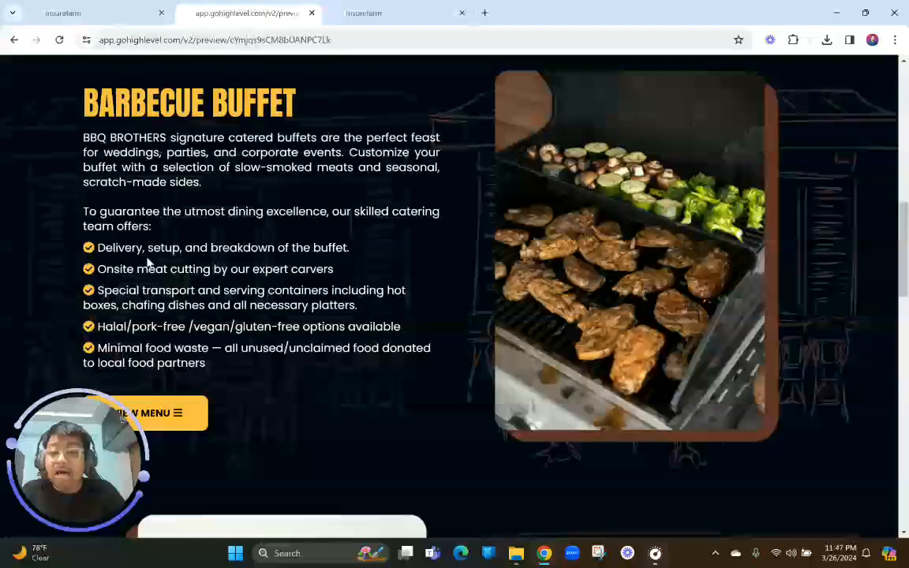
{"action": "scroll", "coordinate": [75, 170], "scroll_direction": "up", "scroll_amount": 1}
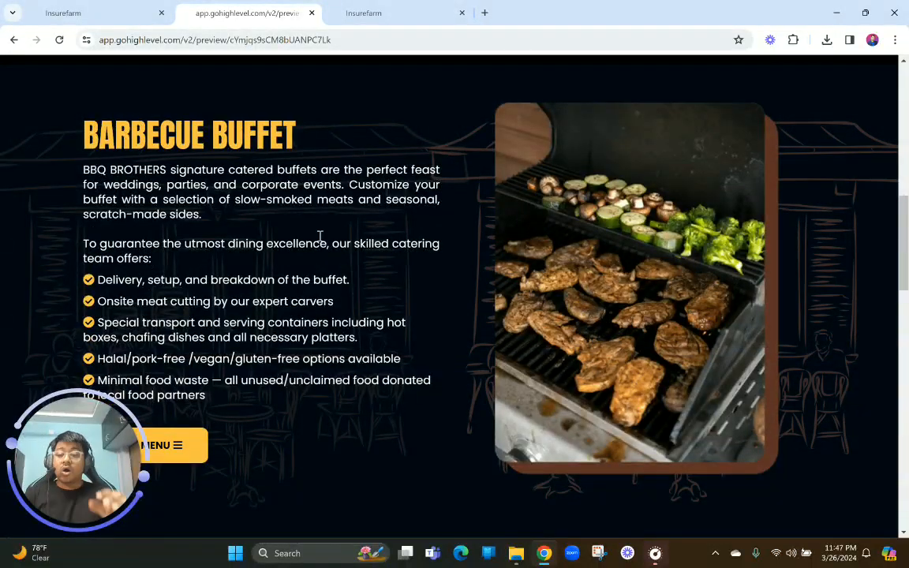
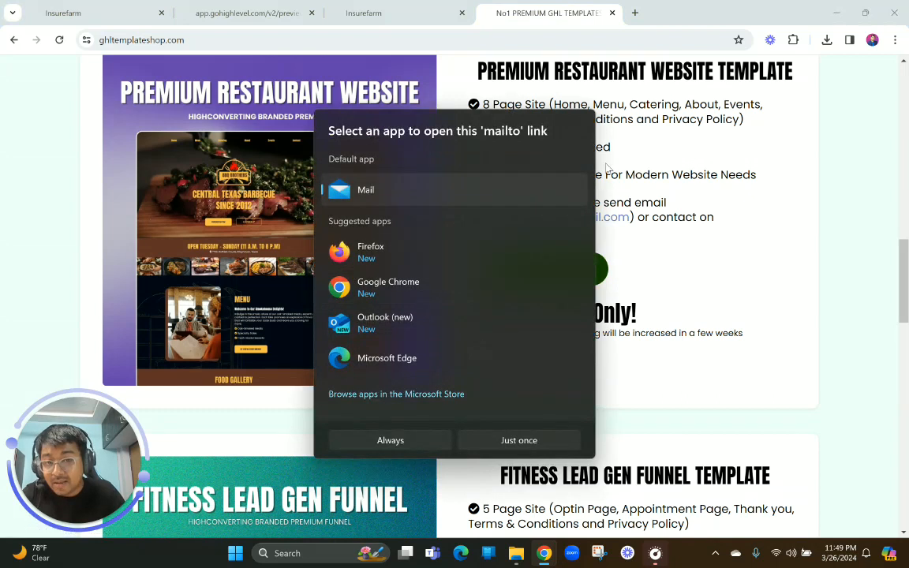
Dismiss the mail app chooser, view the seller's Facebook contact page, and close both the Facebook and template shop pages
{"action": "left_click", "coordinate": [667, 168]}
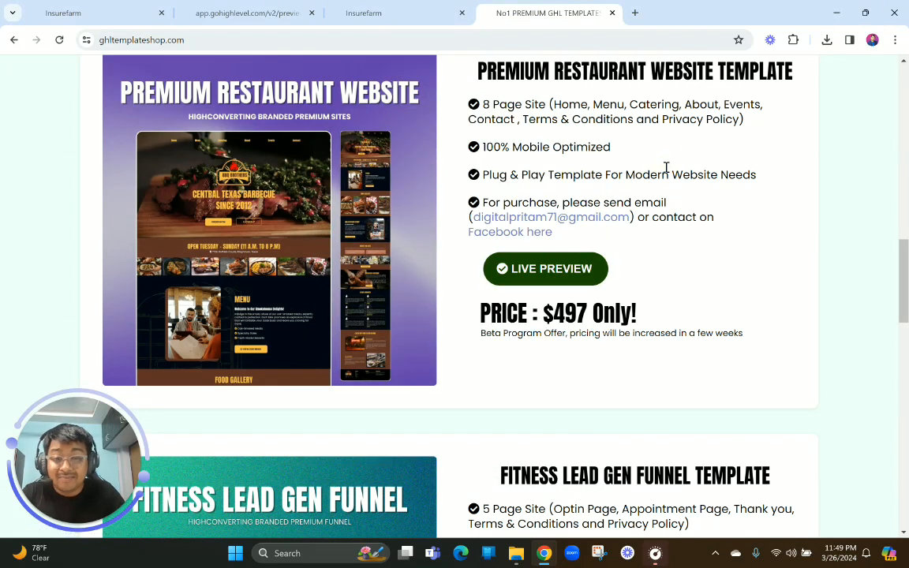
{"action": "left_click", "coordinate": [532, 234]}
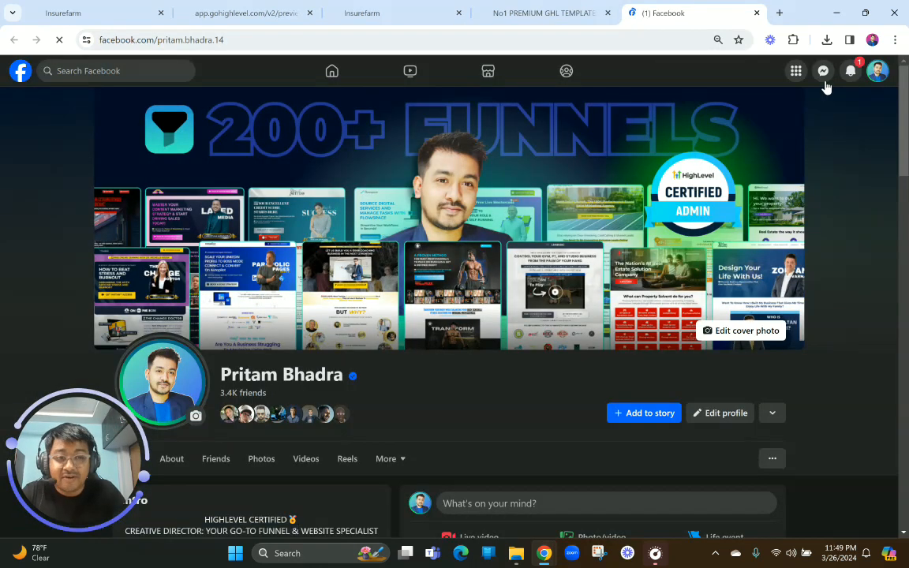
{"action": "scroll", "coordinate": [797, 83], "scroll_direction": "down", "scroll_amount": 3}
{"action": "left_click", "coordinate": [756, 14]}
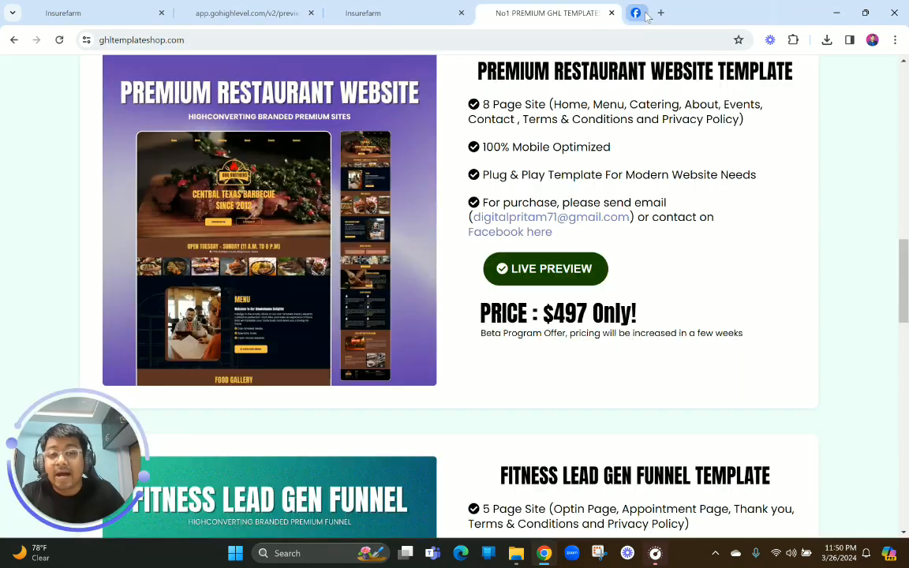
{"action": "left_click", "coordinate": [610, 13]}
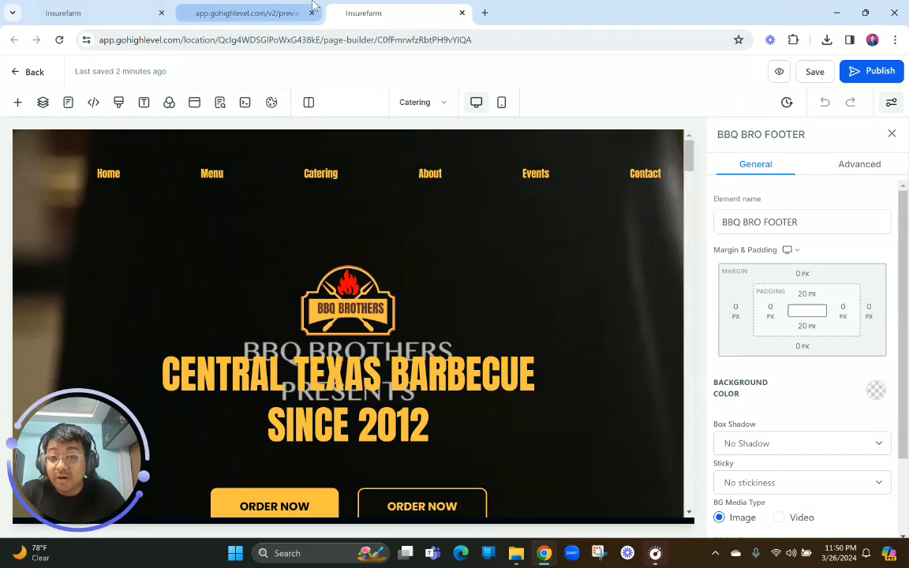
Return to the Catering preview and examine the Smokehouse Fiesta section's food truck photo, text and menu button
{"action": "left_click", "coordinate": [245, 14]}
{"action": "scroll", "coordinate": [348, 189], "scroll_direction": "down", "scroll_amount": 5}
{"action": "scroll", "coordinate": [361, 249], "scroll_direction": "down", "scroll_amount": 2}
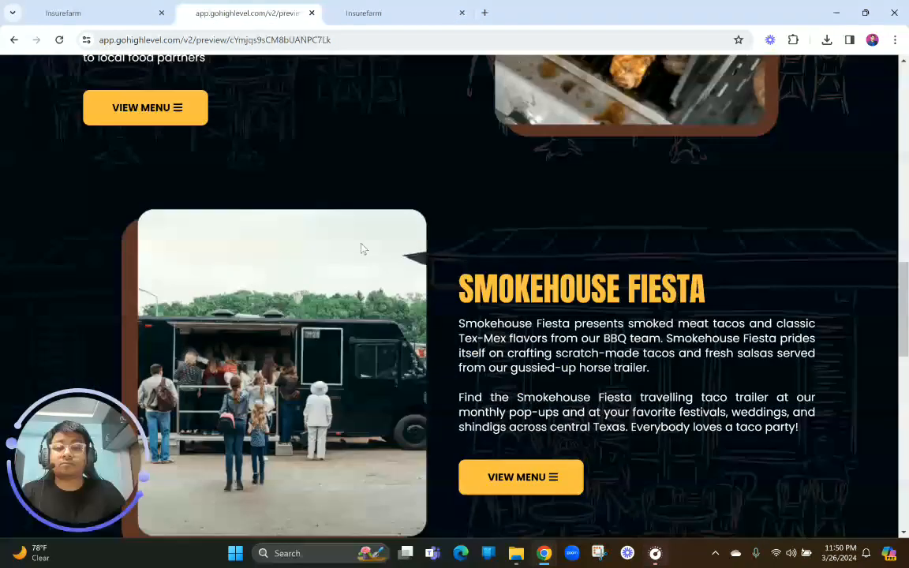
{"action": "scroll", "coordinate": [361, 249], "scroll_direction": "down", "scroll_amount": 1}
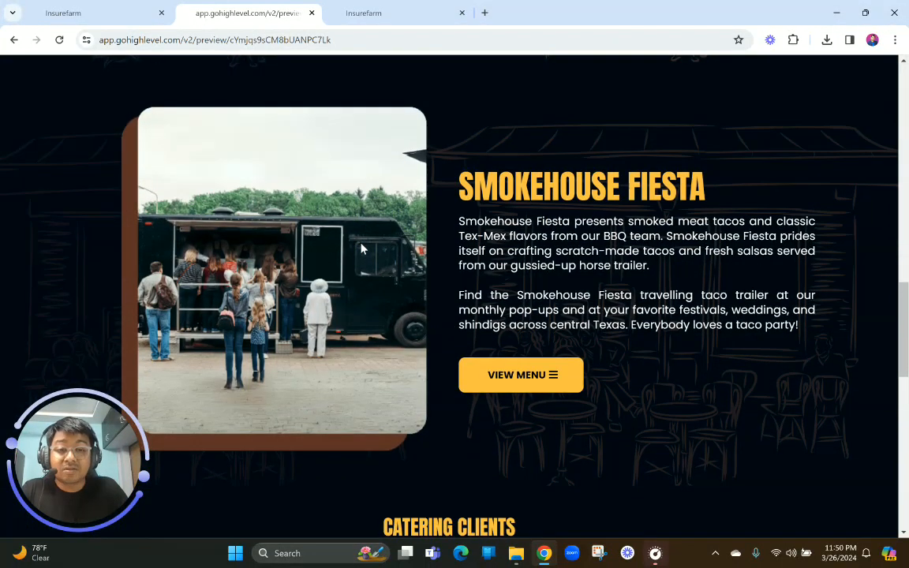
{"action": "scroll", "coordinate": [361, 249], "scroll_direction": "down", "scroll_amount": 1}
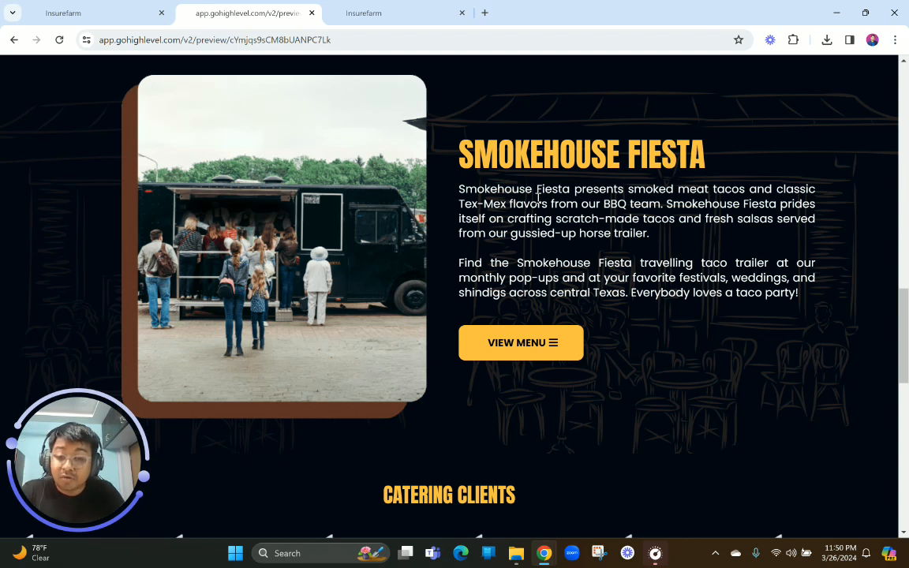
{"action": "scroll", "coordinate": [538, 197], "scroll_direction": "up", "scroll_amount": 1}
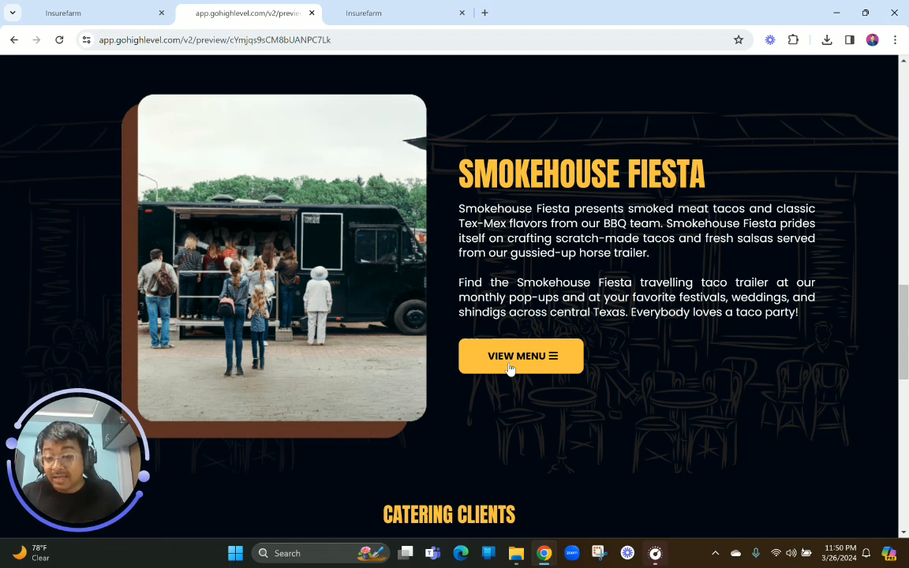
{"action": "scroll", "coordinate": [509, 369], "scroll_direction": "down", "scroll_amount": 4}
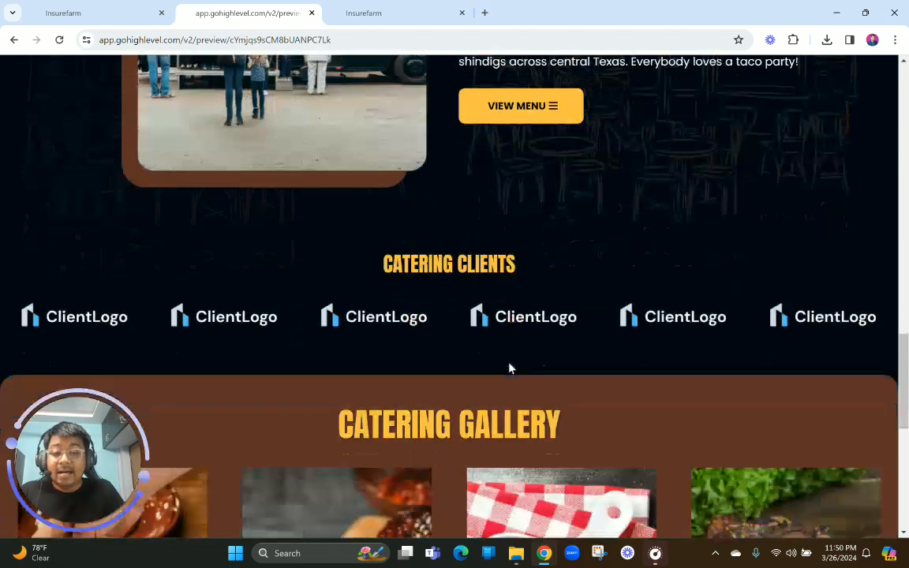
Compare the Barbecue Buffet section with the Catering preview's other sections, enlarging the grill photo and revisiting the hero
{"action": "scroll", "coordinate": [509, 370], "scroll_direction": "up", "scroll_amount": 7}
{"action": "scroll", "coordinate": [416, 231], "scroll_direction": "up", "scroll_amount": 4}
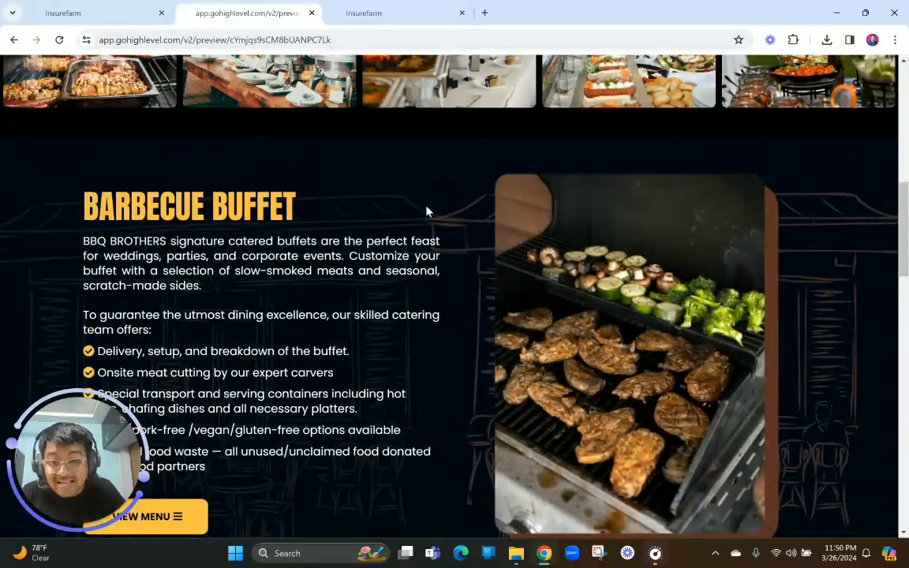
{"action": "scroll", "coordinate": [426, 208], "scroll_direction": "down", "scroll_amount": 1}
{"action": "scroll", "coordinate": [427, 208], "scroll_direction": "up", "scroll_amount": 3}
{"action": "scroll", "coordinate": [373, 180], "scroll_direction": "right", "scroll_amount": 2}
{"action": "scroll", "coordinate": [371, 180], "scroll_direction": "right", "scroll_amount": 3}
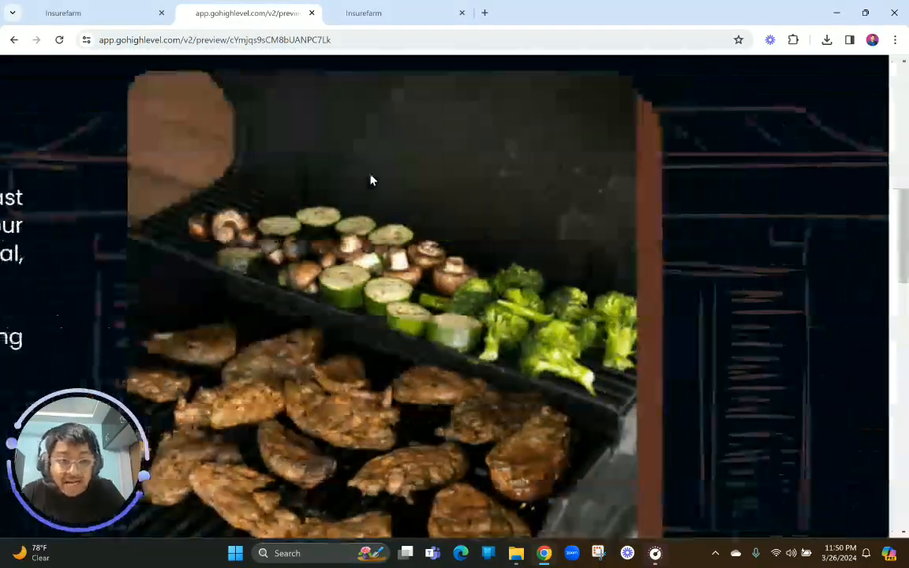
{"action": "scroll", "coordinate": [371, 180], "scroll_direction": "down", "scroll_amount": 3}
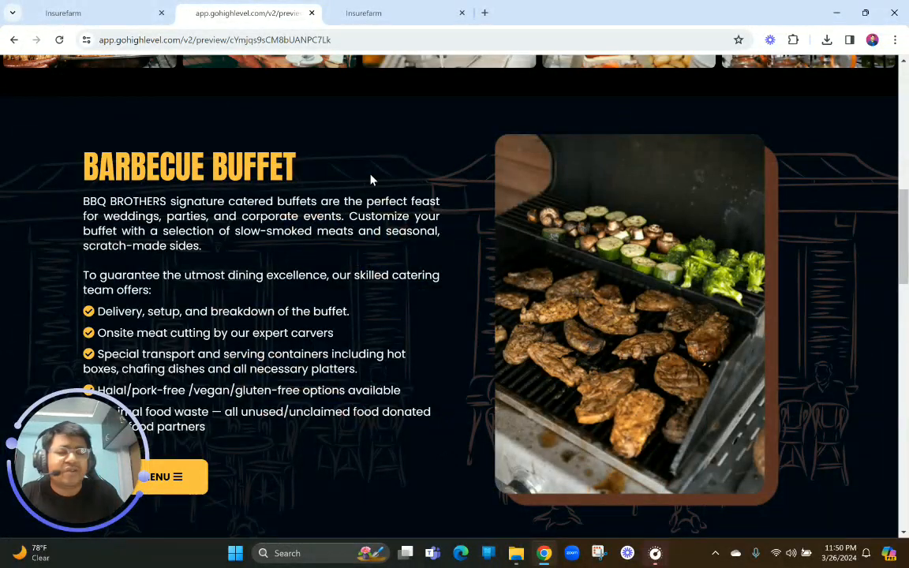
{"action": "scroll", "coordinate": [371, 178], "scroll_direction": "up", "scroll_amount": 7}
{"action": "scroll", "coordinate": [371, 174], "scroll_direction": "up", "scroll_amount": 2}
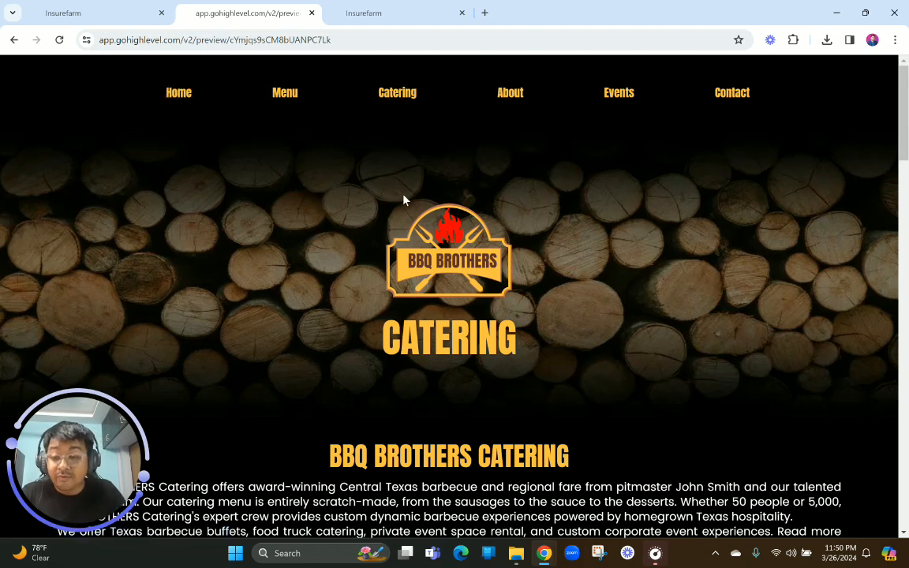
{"action": "scroll", "coordinate": [403, 200], "scroll_direction": "down", "scroll_amount": 10}
{"action": "scroll", "coordinate": [404, 196], "scroll_direction": "up", "scroll_amount": 2}
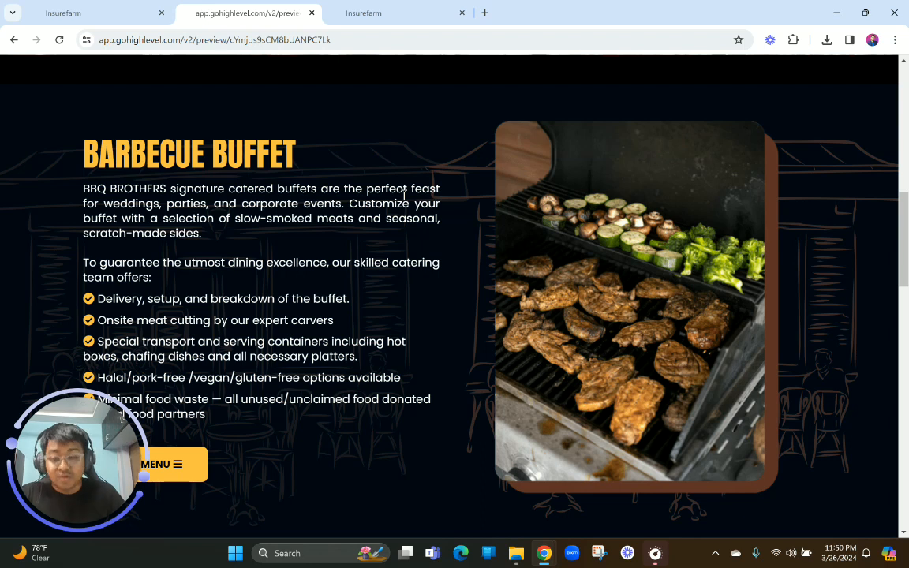
Examine the Catering Clients section's logo row, highlighting its heading and clearing the selection
{"action": "scroll", "coordinate": [404, 194], "scroll_direction": "down", "scroll_amount": 15}
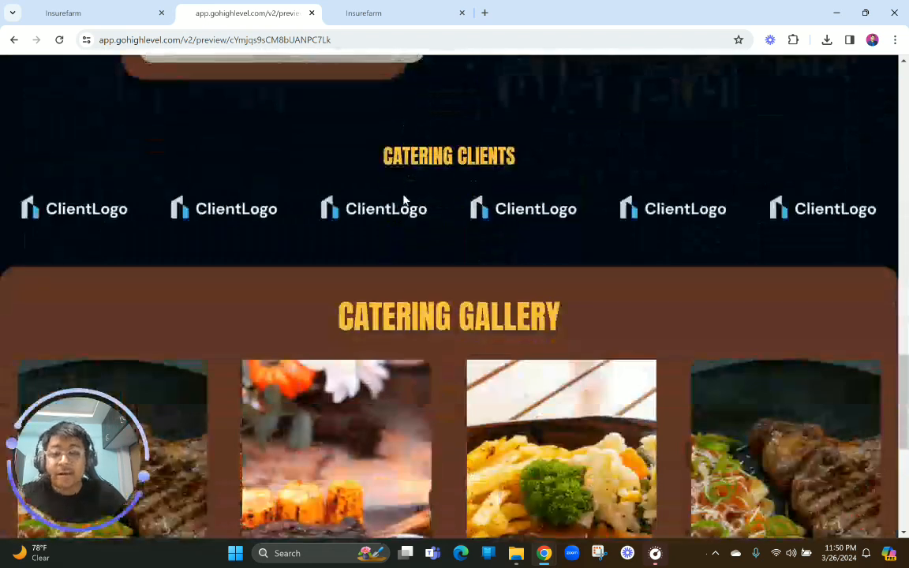
{"action": "left_click_drag", "start_coordinate": [389, 162], "coordinate": [531, 159]}
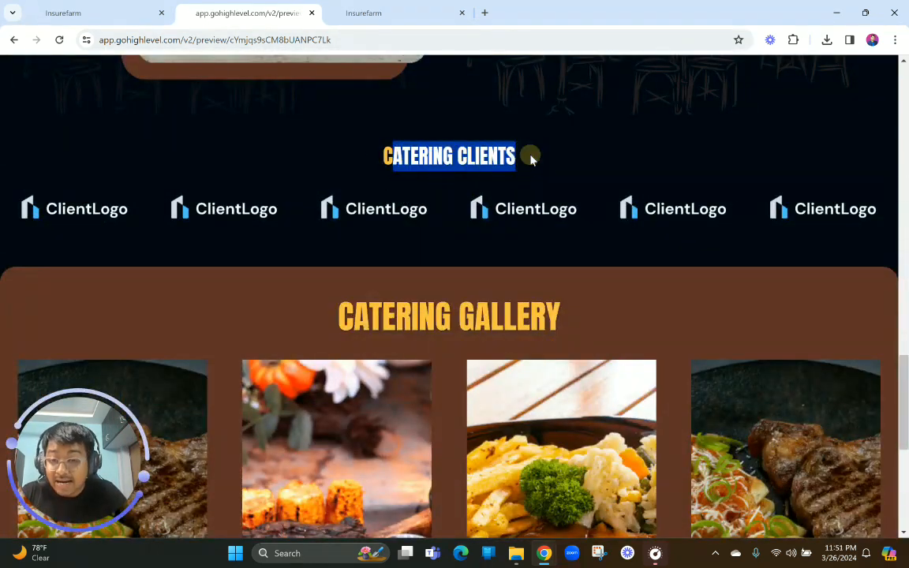
{"action": "left_click", "coordinate": [530, 160]}
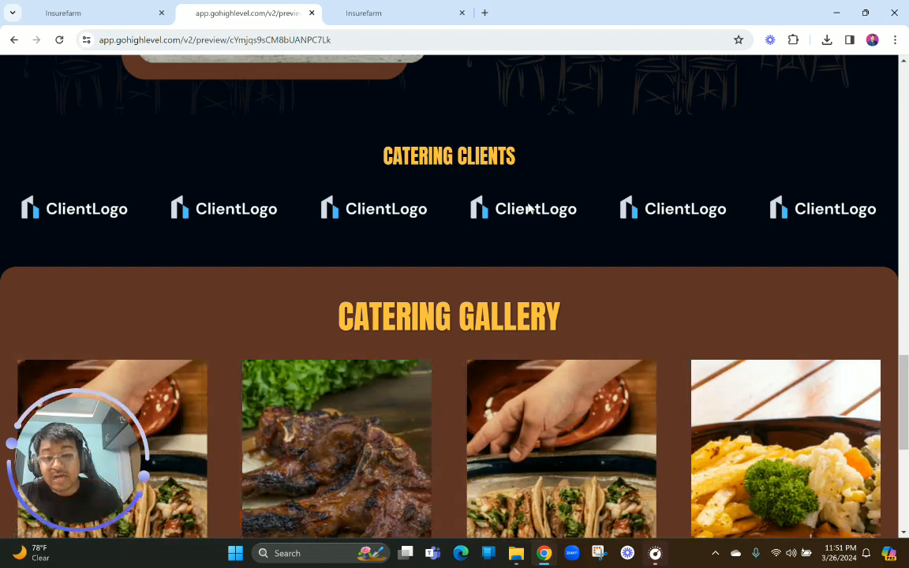
{"action": "scroll", "coordinate": [523, 207], "scroll_direction": "down", "scroll_amount": 5}
{"action": "scroll", "coordinate": [418, 313], "scroll_direction": "up", "scroll_amount": 3}
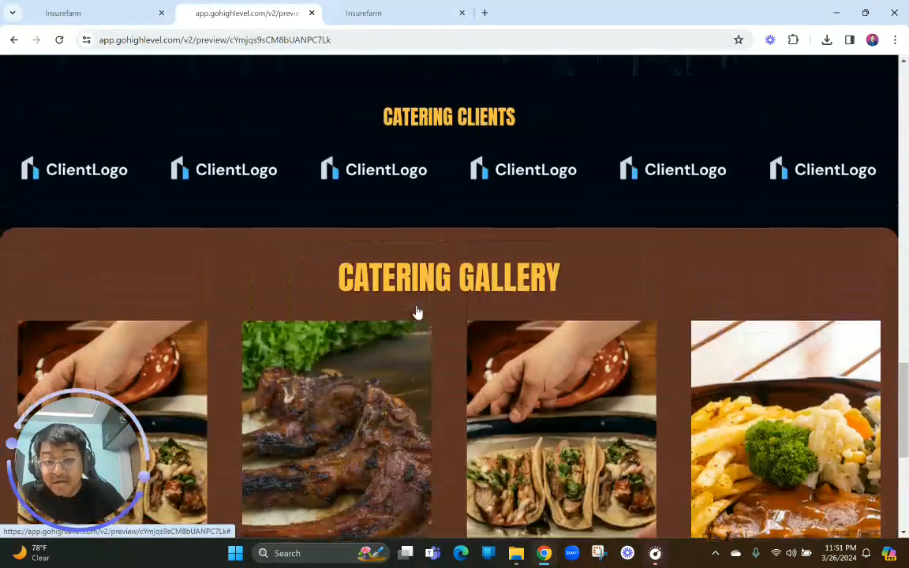
{"action": "scroll", "coordinate": [418, 312], "scroll_direction": "up", "scroll_amount": 1}
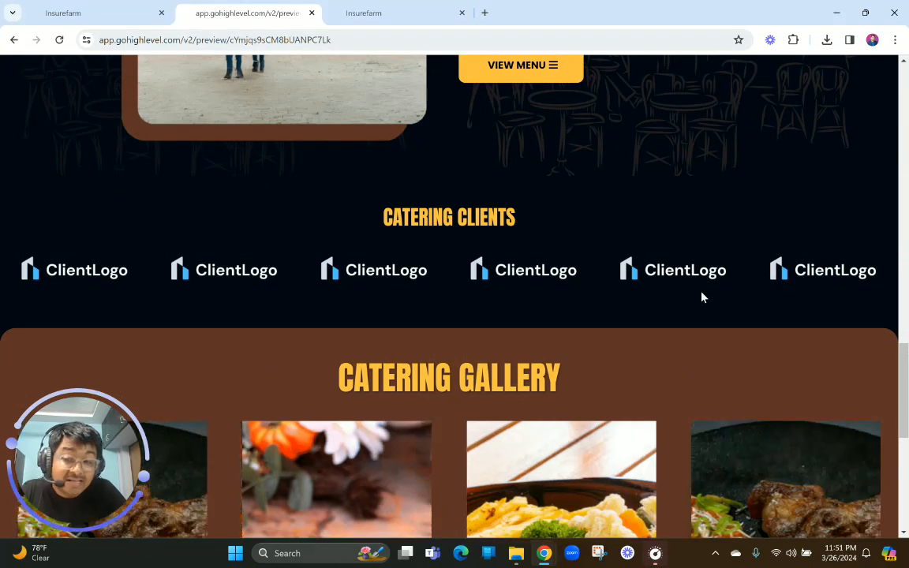
Study the Catering Gallery's image sliders, look through the preceding sections and the footer, and return to the Catering hero
{"action": "scroll", "coordinate": [702, 297], "scroll_direction": "down", "scroll_amount": 3}
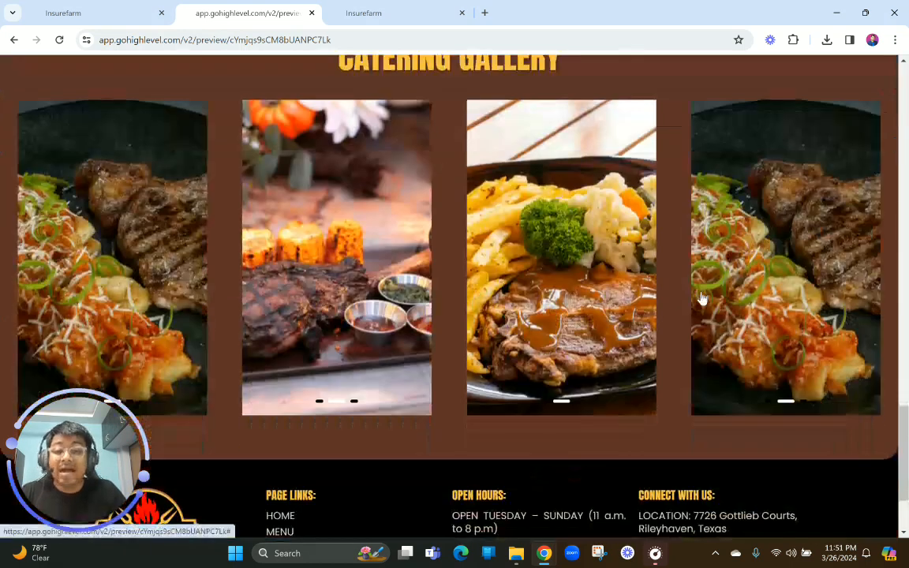
{"action": "scroll", "coordinate": [702, 297], "scroll_direction": "up", "scroll_amount": 1}
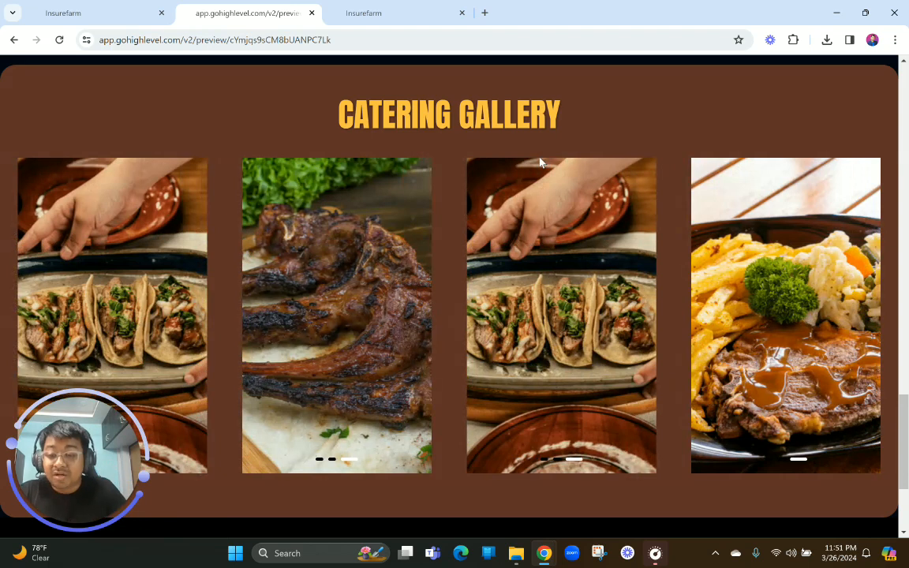
{"action": "scroll", "coordinate": [151, 236], "scroll_direction": "down", "scroll_amount": 1}
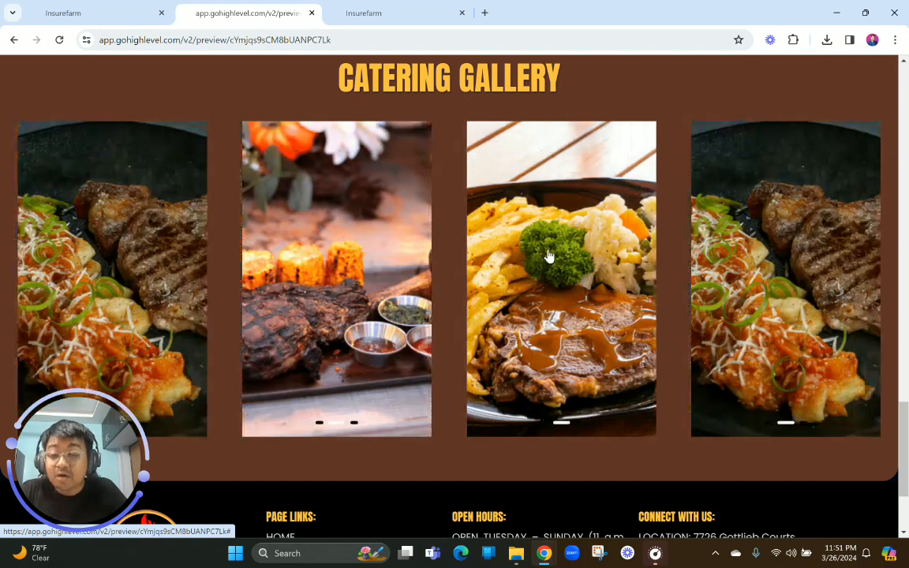
{"action": "scroll", "coordinate": [549, 255], "scroll_direction": "up", "scroll_amount": 1}
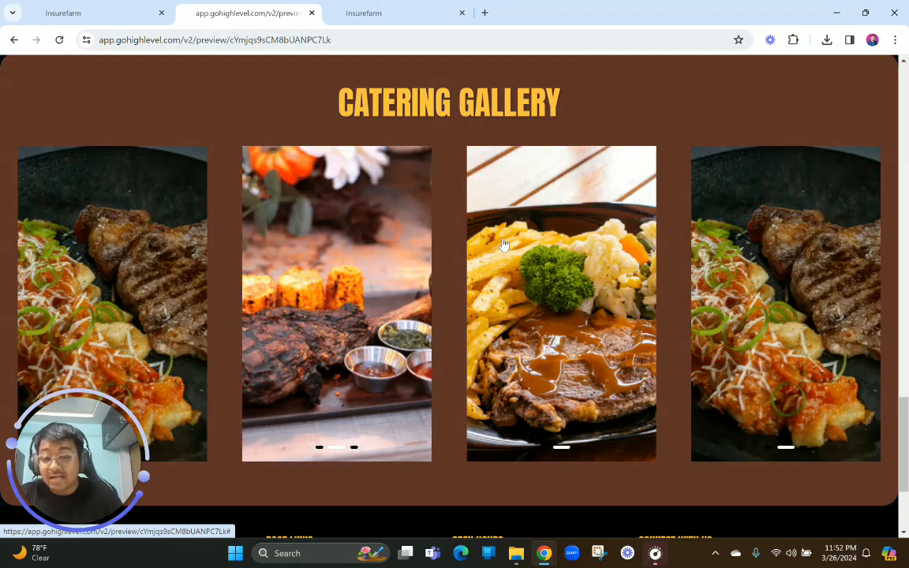
{"action": "scroll", "coordinate": [603, 109], "scroll_direction": "up", "scroll_amount": 20}
{"action": "scroll", "coordinate": [603, 109], "scroll_direction": "down", "scroll_amount": 12}
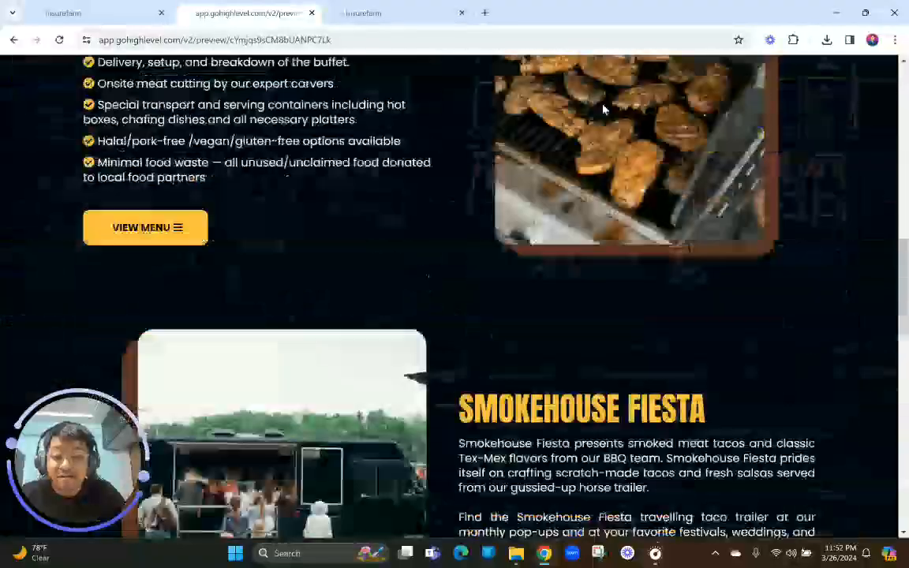
{"action": "scroll", "coordinate": [604, 109], "scroll_direction": "down", "scroll_amount": 10}
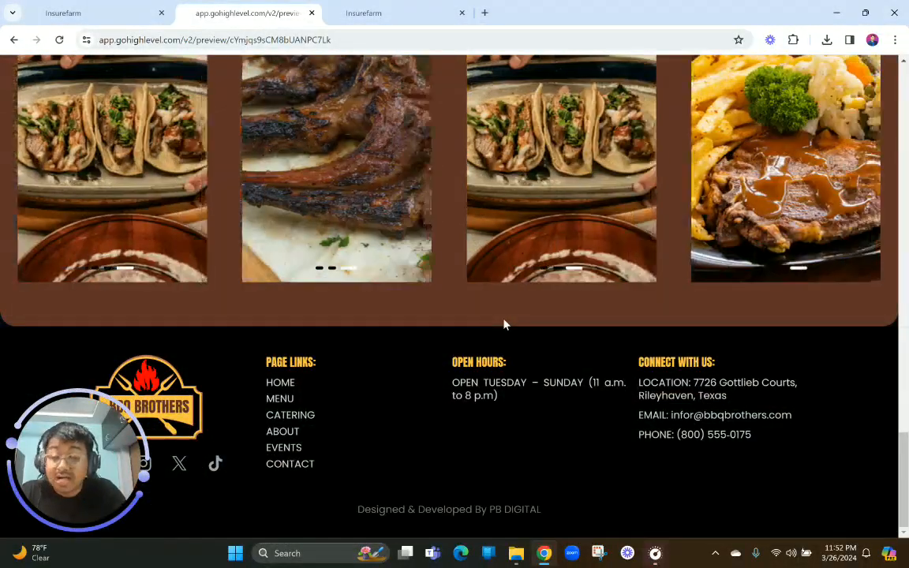
{"action": "scroll", "coordinate": [505, 324], "scroll_direction": "up", "scroll_amount": 20}
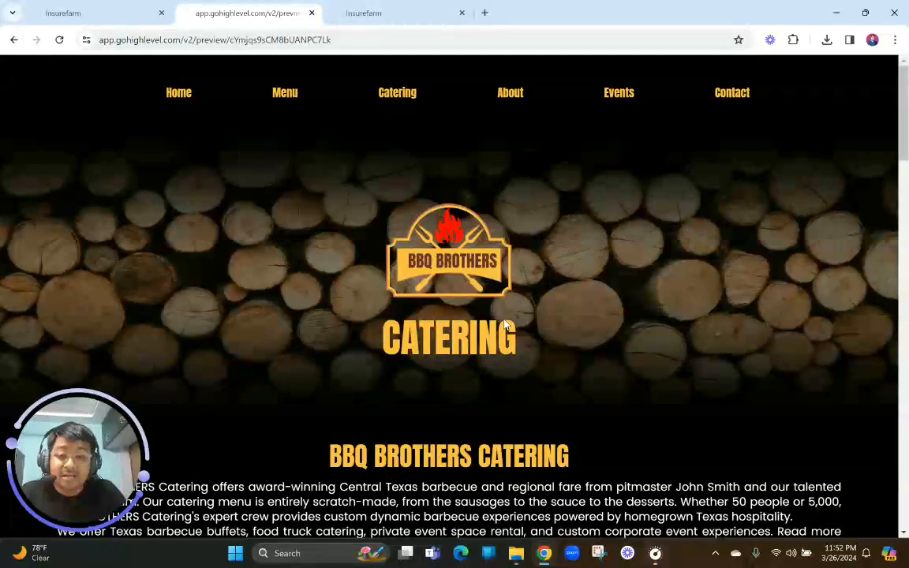
Inspect the Catering preview in the browser's mobile device view, and open and close its mobile navigation menu
{"action": "right_click", "coordinate": [356, 275]}
{"action": "scroll", "coordinate": [436, 401], "scroll_direction": "down", "scroll_amount": 5}
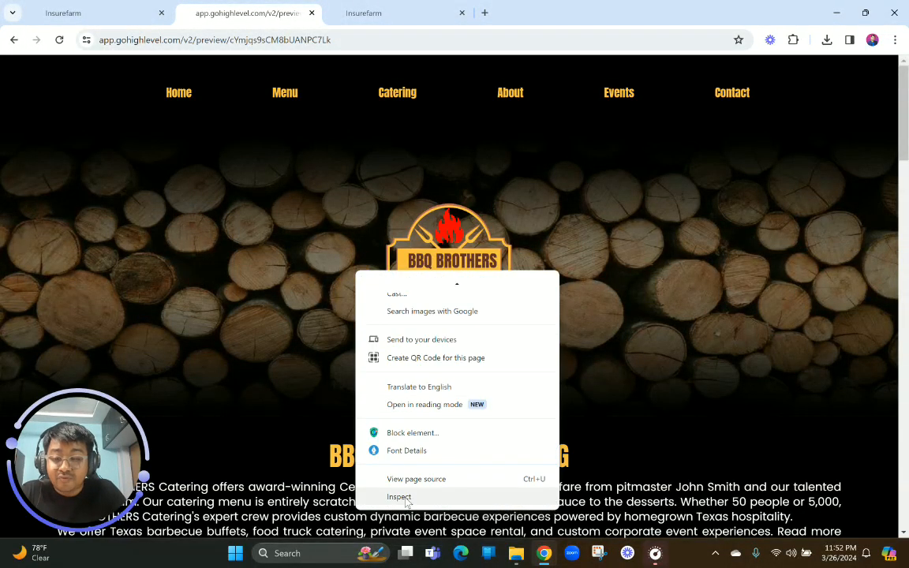
{"action": "left_click", "coordinate": [401, 497]}
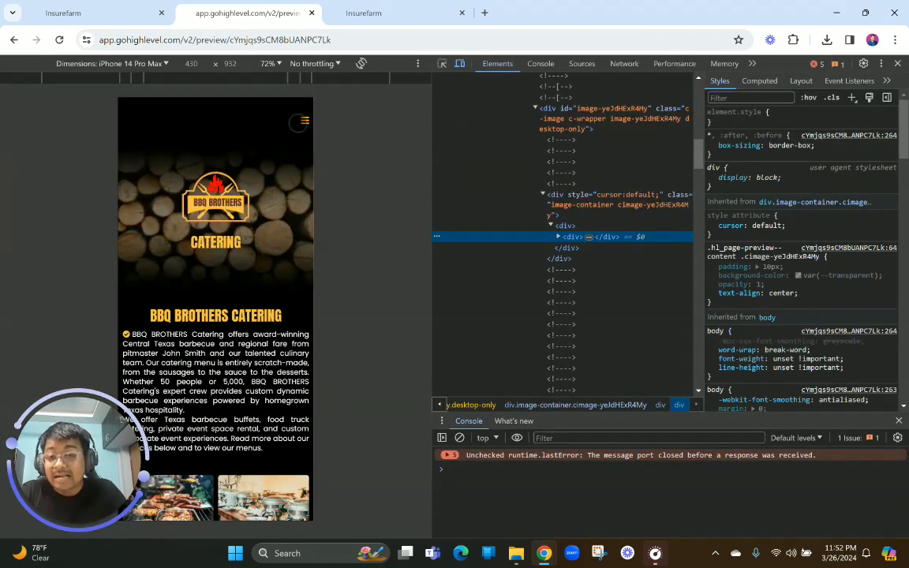
{"action": "left_click", "coordinate": [304, 121]}
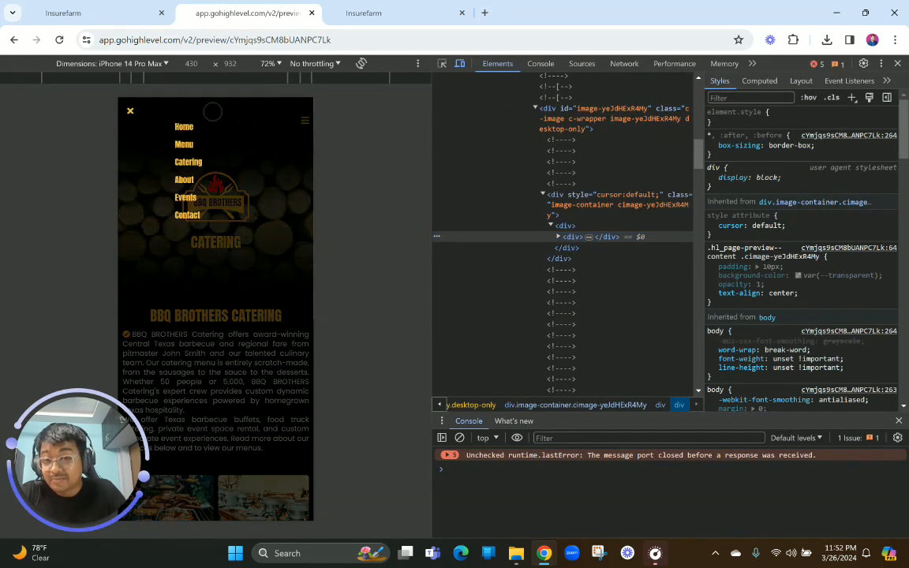
{"action": "left_click", "coordinate": [130, 111]}
Review the mobile Catering layout down to the footer, close the developer tools, and return to the desktop hero
{"action": "scroll", "coordinate": [213, 316], "scroll_direction": "down", "scroll_amount": 8}
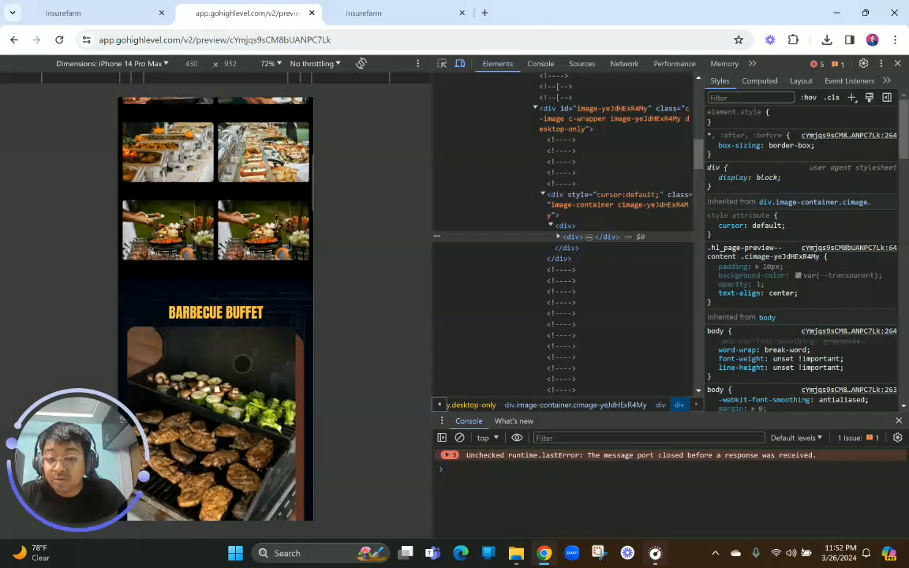
{"action": "scroll", "coordinate": [242, 364], "scroll_direction": "down", "scroll_amount": 10}
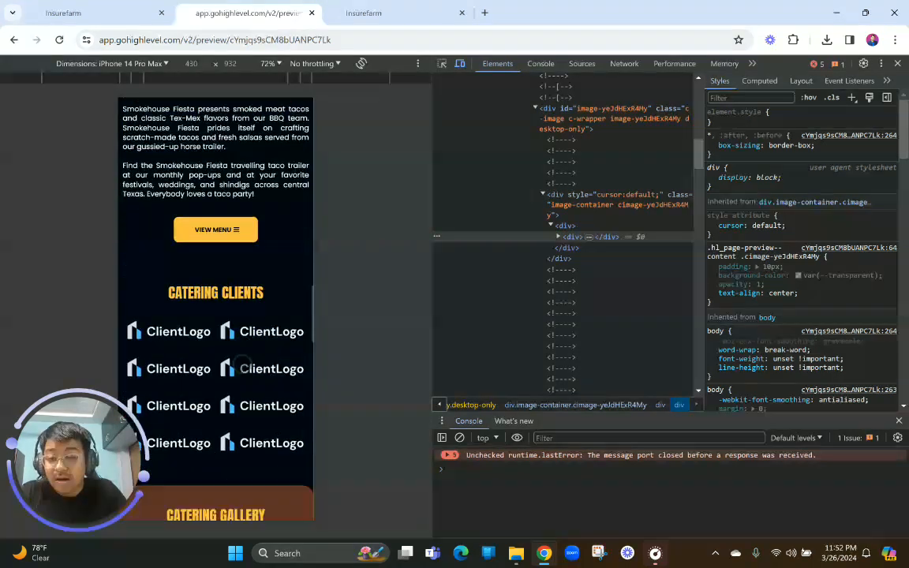
{"action": "scroll", "coordinate": [243, 363], "scroll_direction": "down", "scroll_amount": 10}
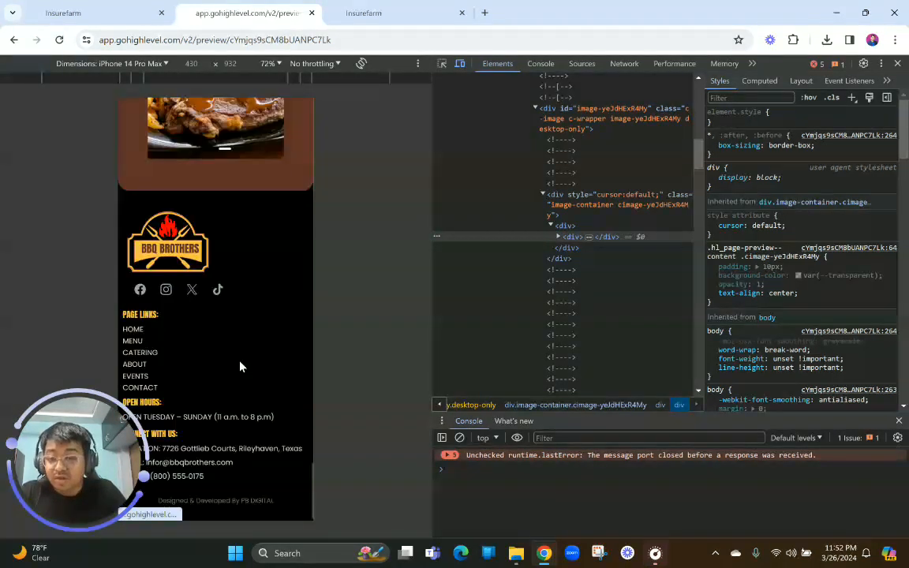
{"action": "scroll", "coordinate": [242, 366], "scroll_direction": "up", "scroll_amount": 20}
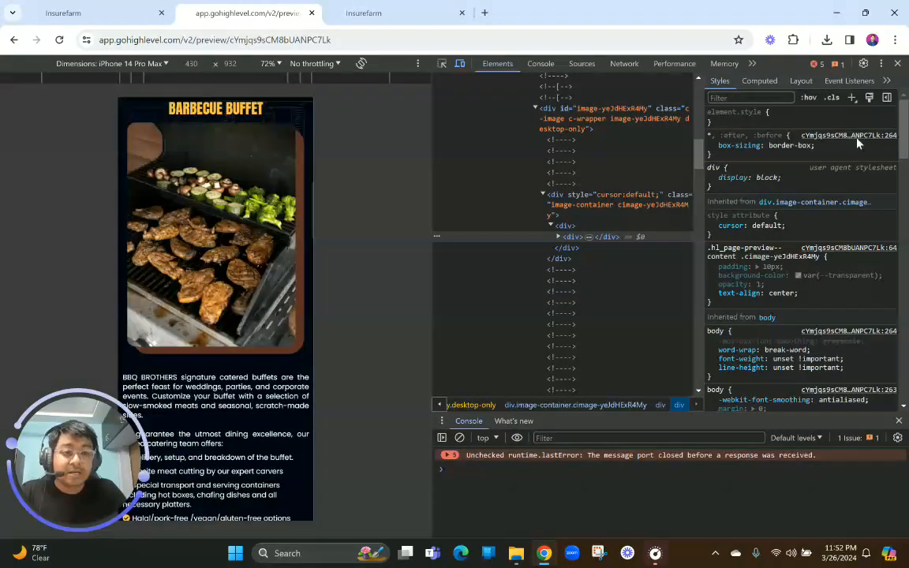
{"action": "left_click", "coordinate": [898, 63]}
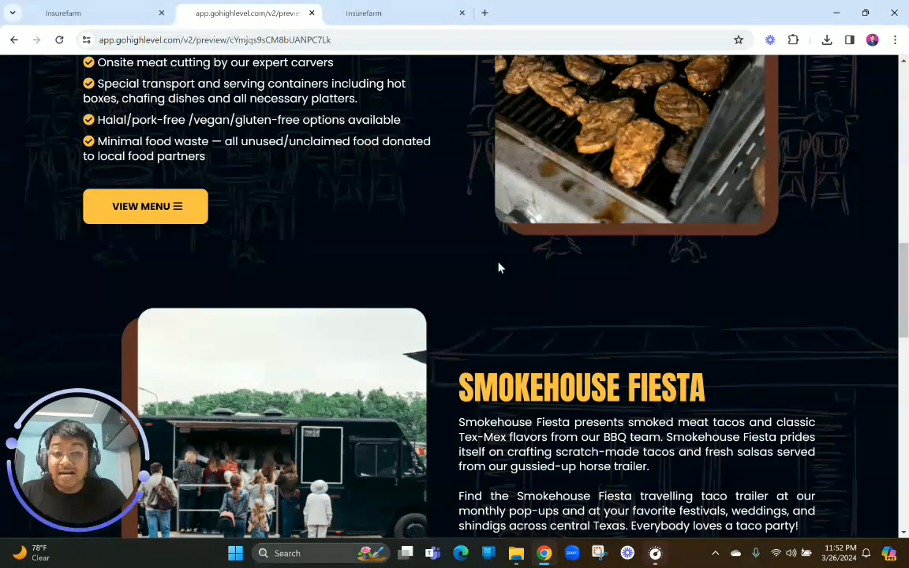
{"action": "scroll", "coordinate": [499, 269], "scroll_direction": "up", "scroll_amount": 15}
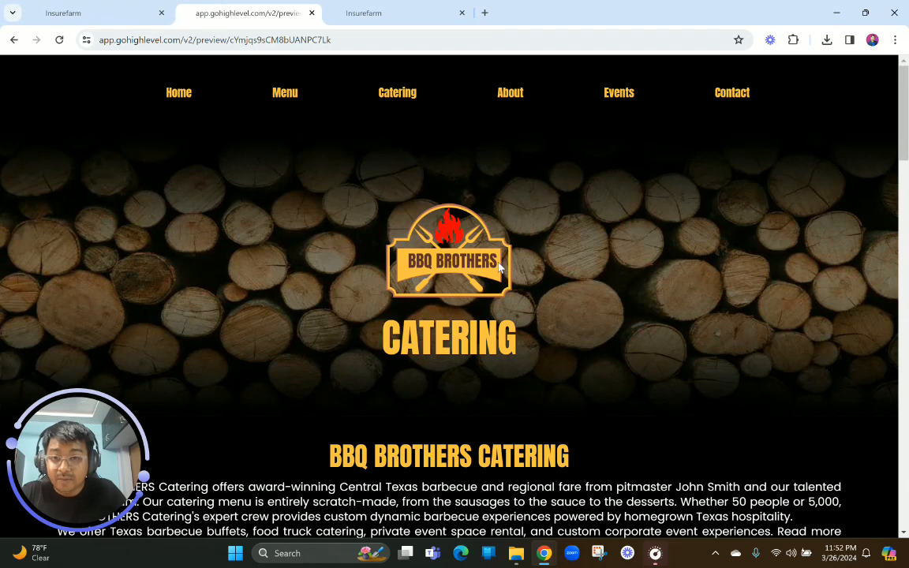
Switch to the page builder, insert the BBQ Res Nav Bar global section and move it above the hero section
{"action": "left_click", "coordinate": [372, 11]}
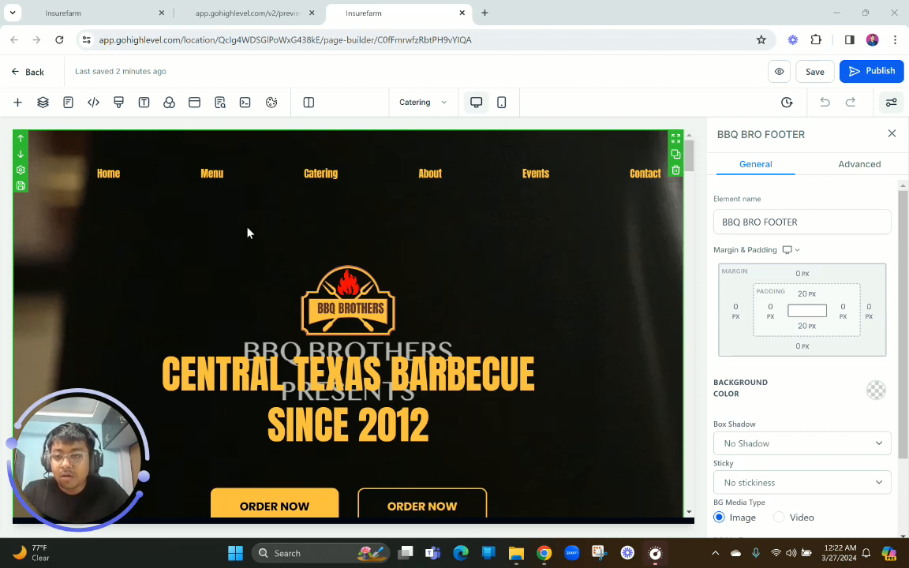
{"action": "scroll", "coordinate": [247, 232], "scroll_direction": "down", "scroll_amount": 5}
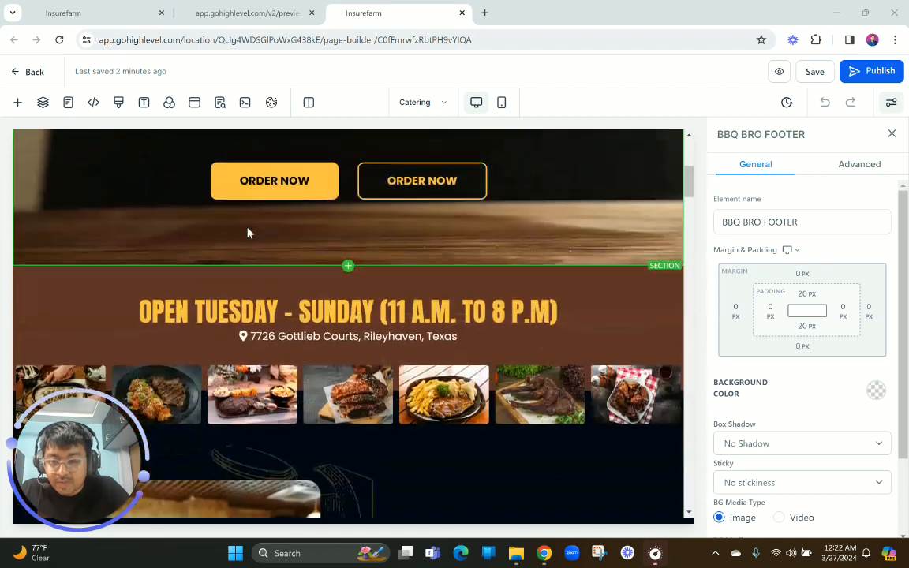
{"action": "left_click", "coordinate": [348, 273]}
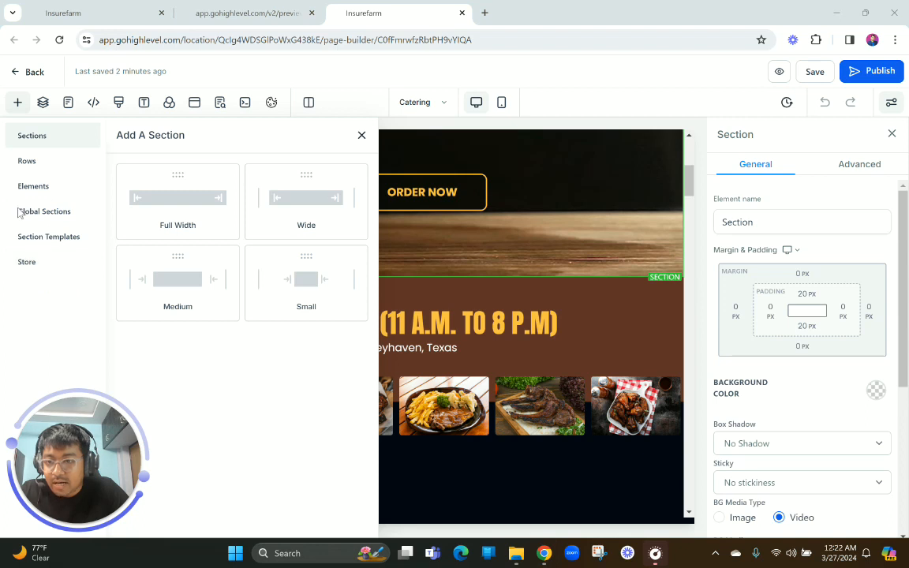
{"action": "left_click", "coordinate": [55, 211]}
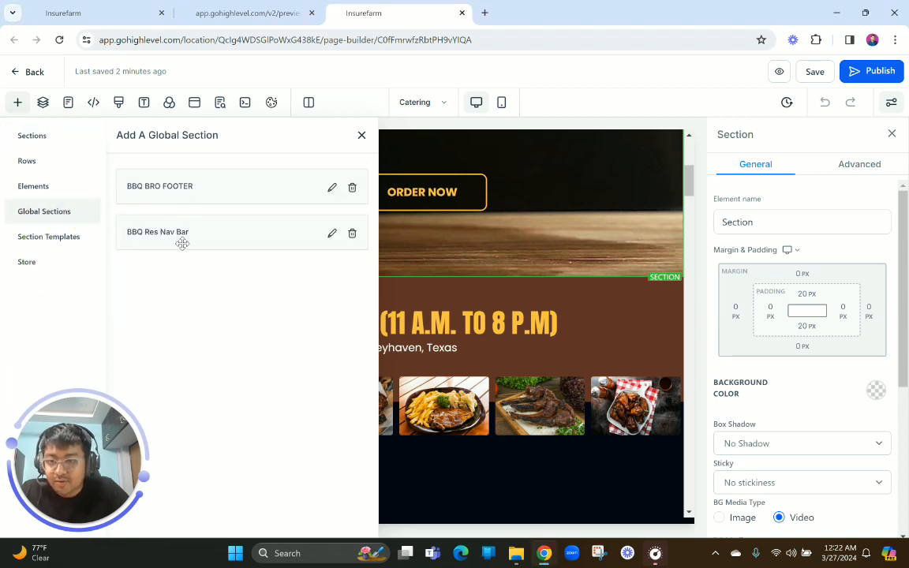
{"action": "left_click_drag", "start_coordinate": [182, 237], "coordinate": [481, 273]}
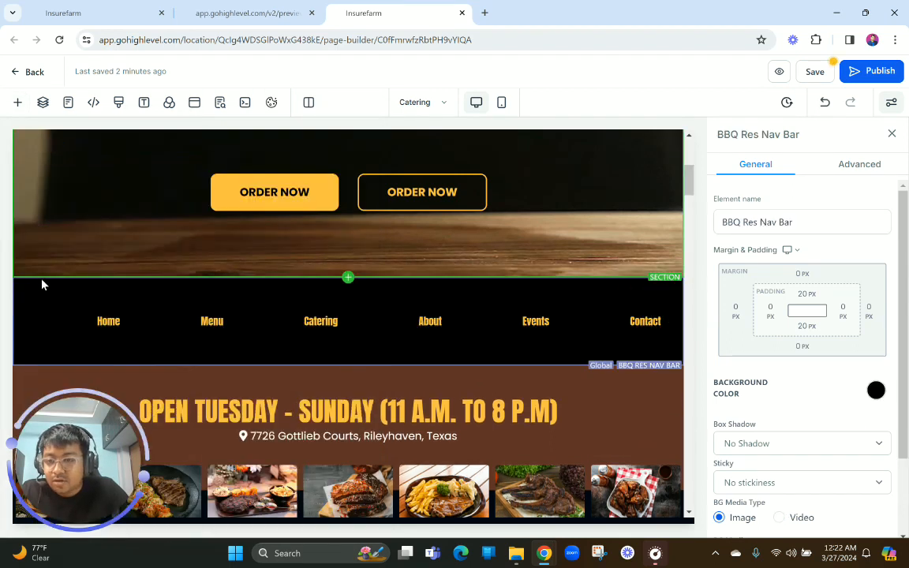
{"action": "scroll", "coordinate": [82, 267], "scroll_direction": "down", "scroll_amount": 1}
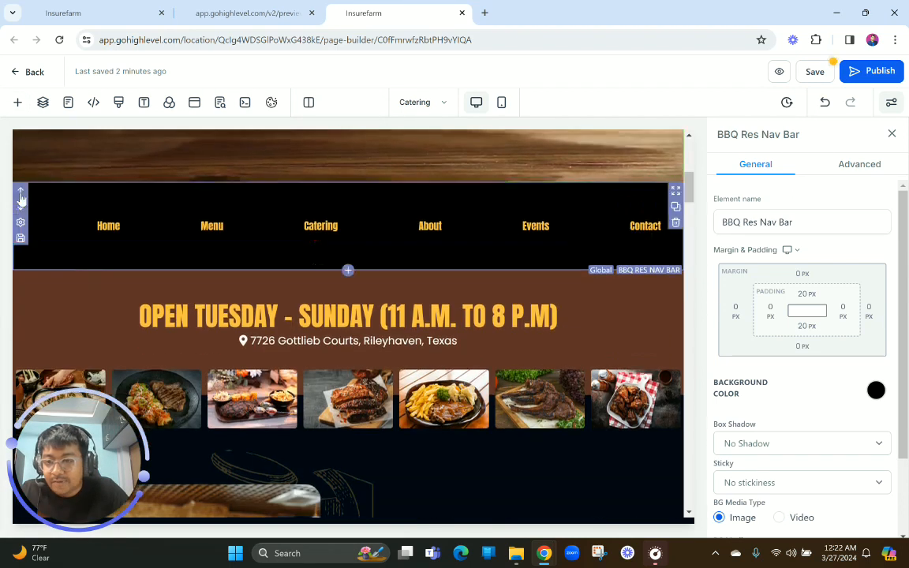
{"action": "left_click", "coordinate": [20, 192]}
Delete the hero section's old navigation row and its two ORDER NOW buttons
{"action": "scroll", "coordinate": [227, 218], "scroll_direction": "up", "scroll_amount": 3}
{"action": "scroll", "coordinate": [227, 217], "scroll_direction": "up", "scroll_amount": 5}
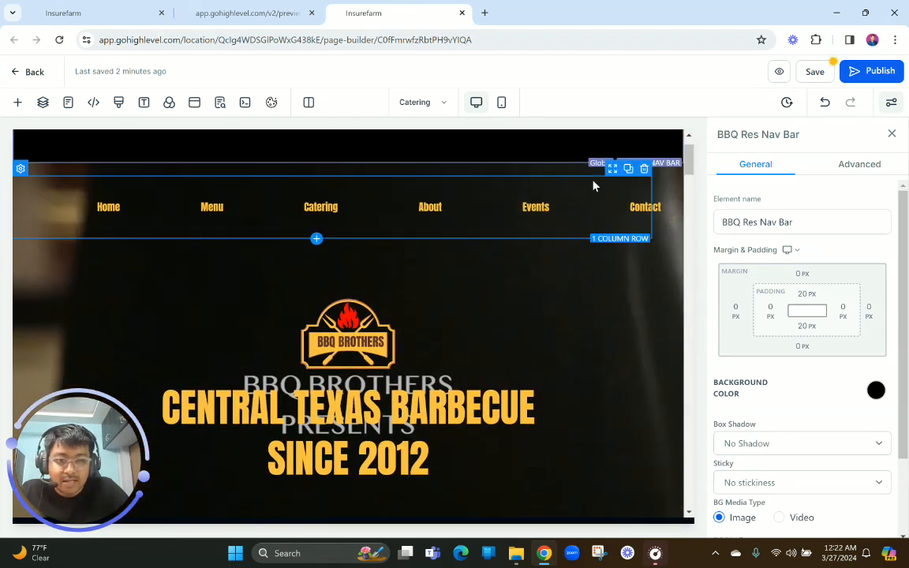
{"action": "left_click", "coordinate": [646, 166]}
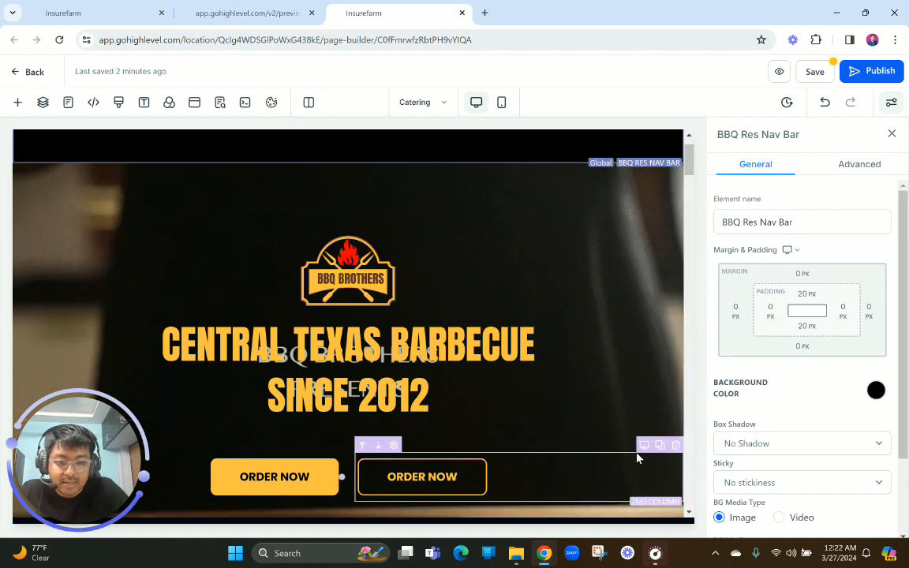
{"action": "left_click", "coordinate": [676, 437]}
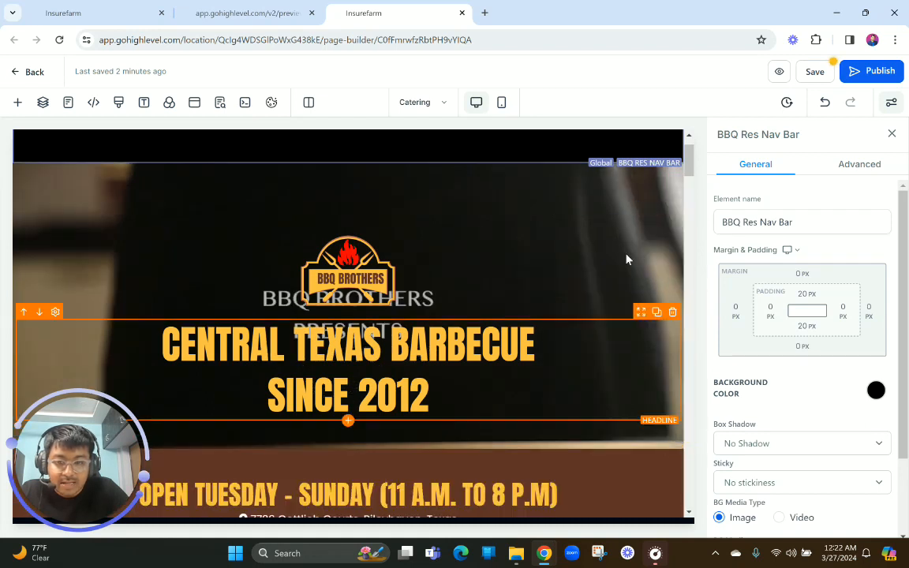
Set the width of the hero section's BBQ Brothers logo image to 200 px
{"action": "left_click", "coordinate": [607, 180]}
{"action": "left_click", "coordinate": [607, 180]}
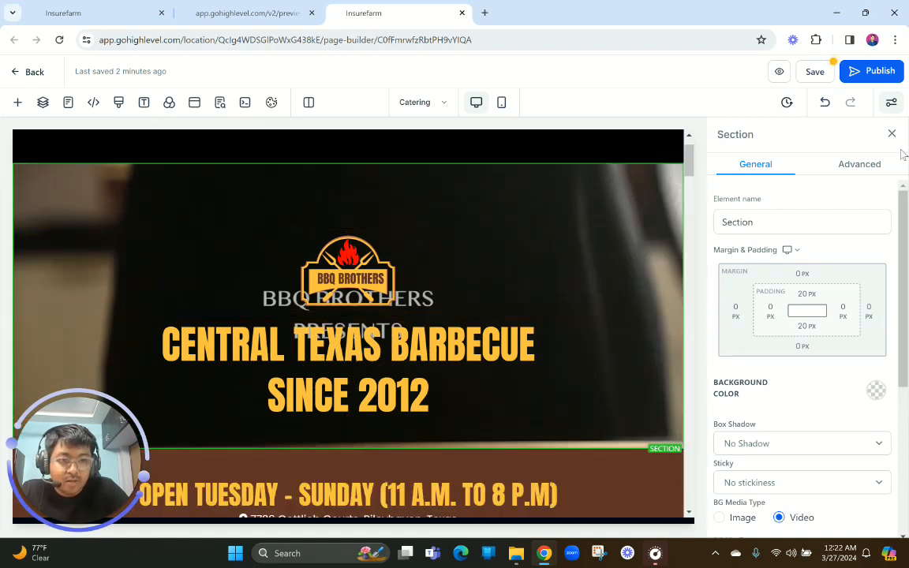
{"action": "left_click", "coordinate": [860, 164]}
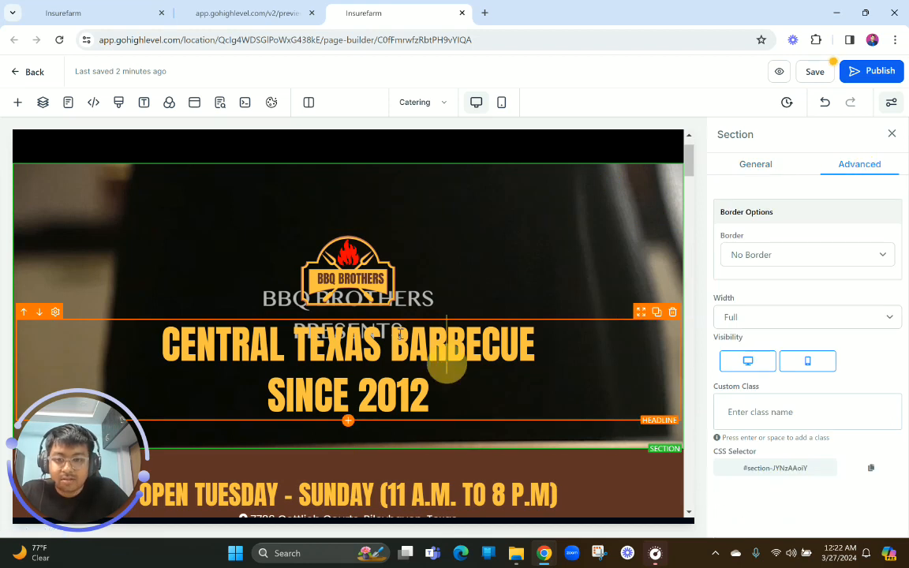
{"action": "left_click", "coordinate": [443, 361]}
{"action": "left_click", "coordinate": [361, 290]}
{"action": "scroll", "coordinate": [758, 419], "scroll_direction": "down", "scroll_amount": 5}
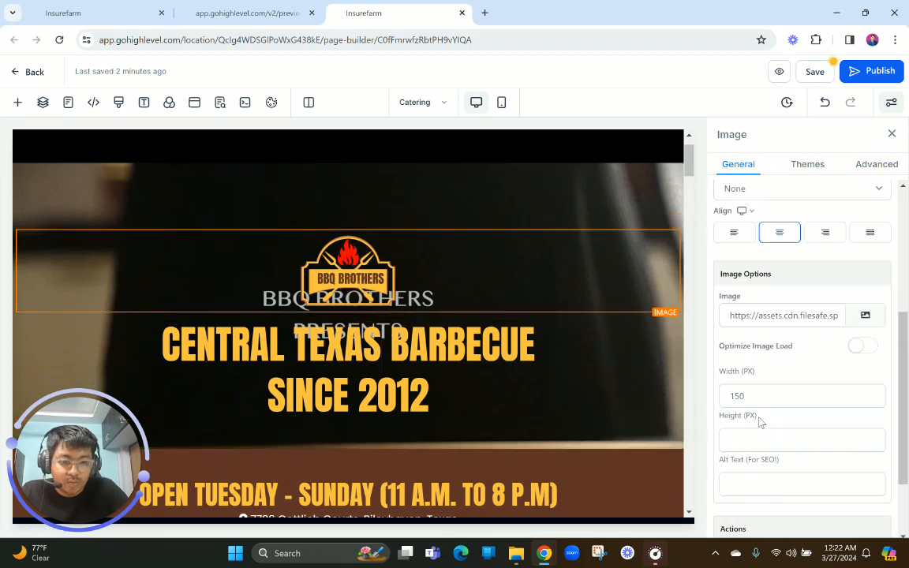
{"action": "left_click_drag", "start_coordinate": [752, 332], "coordinate": [694, 341]}
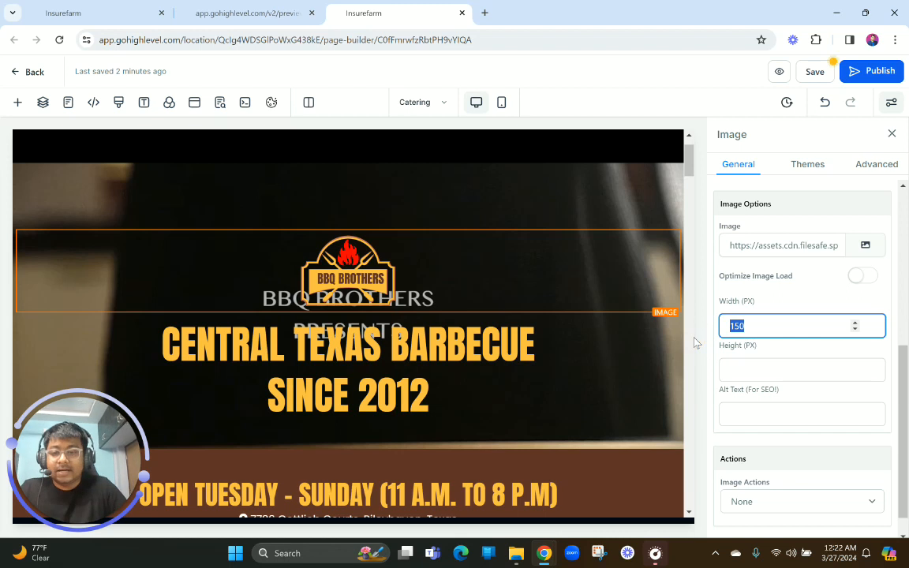
{"action": "type", "text": "200"}
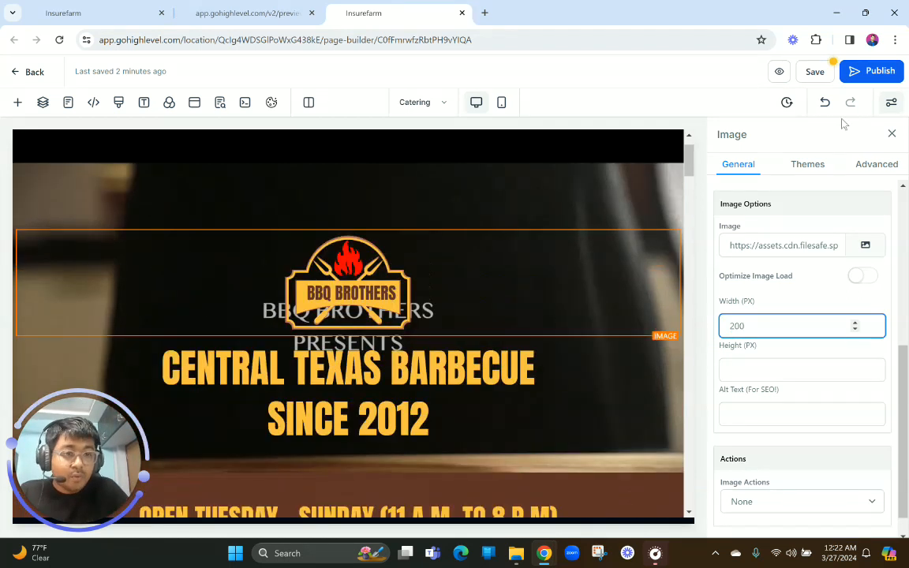
Replace the hero headline text with the CATERING title copied from the finished reference preview
{"action": "left_click", "coordinate": [895, 40]}
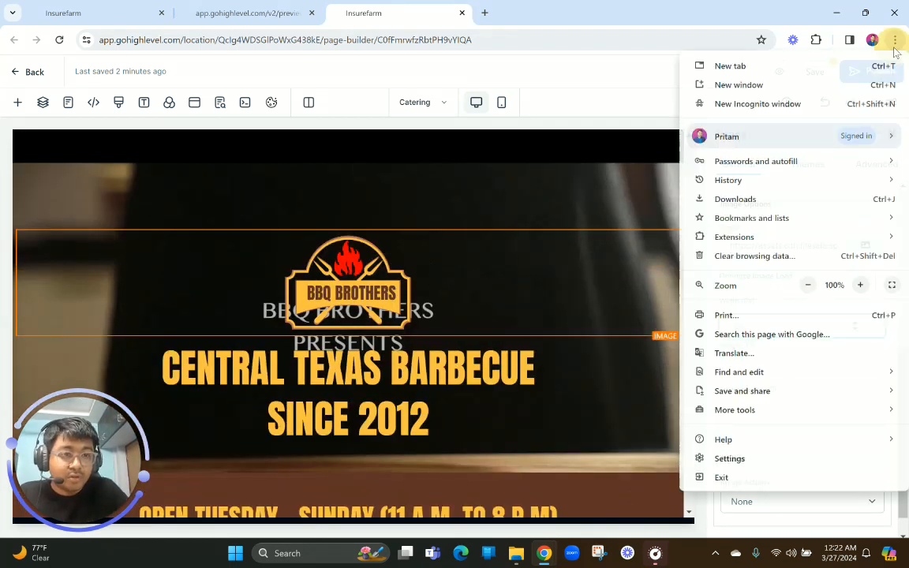
{"action": "left_click", "coordinate": [808, 285]}
{"action": "left_click", "coordinate": [808, 285]}
{"action": "left_click", "coordinate": [556, 326]}
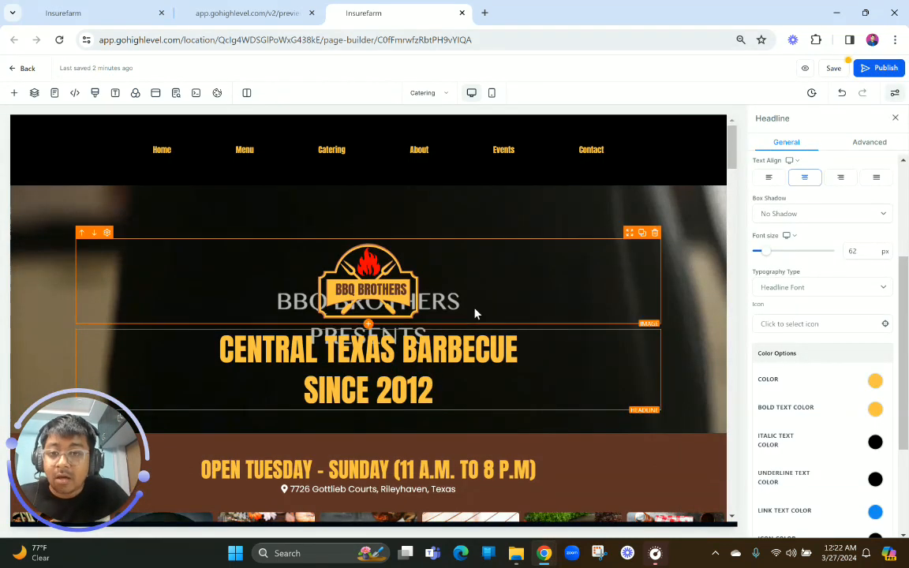
{"action": "left_click", "coordinate": [237, 13]}
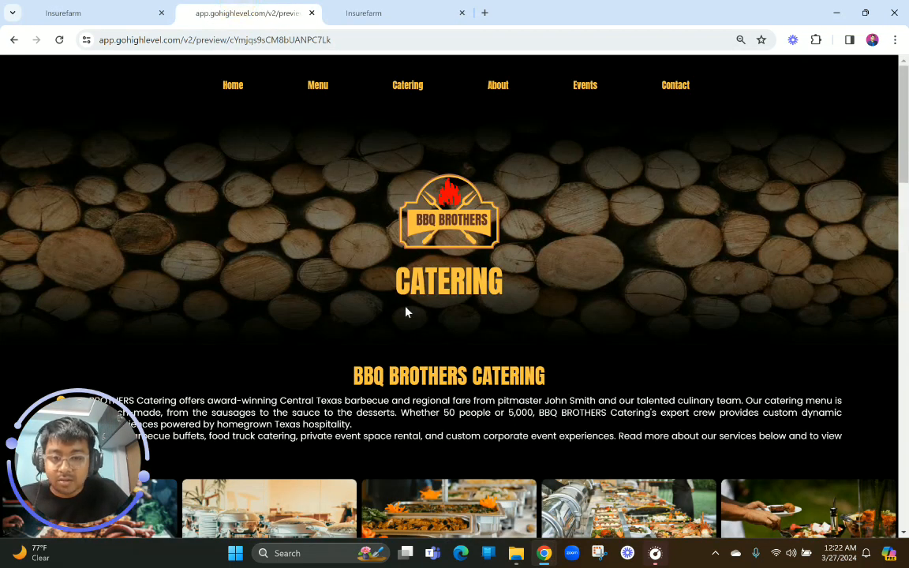
{"action": "left_click_drag", "start_coordinate": [393, 283], "coordinate": [512, 287]}
{"action": "key", "text": "ctrl+c"}
{"action": "left_click", "coordinate": [371, 6]}
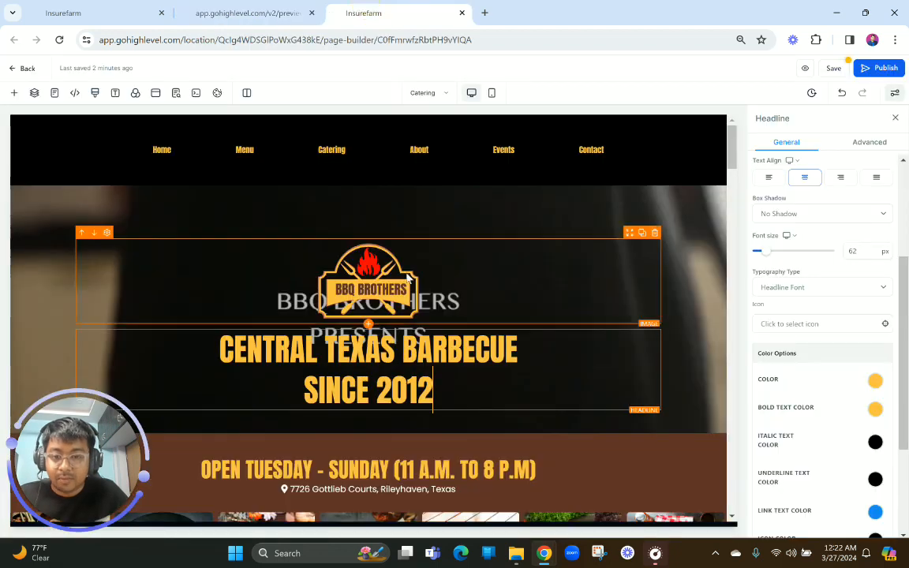
{"action": "key", "text": "ctrl+a"}
{"action": "key", "text": "ctrl+v"}
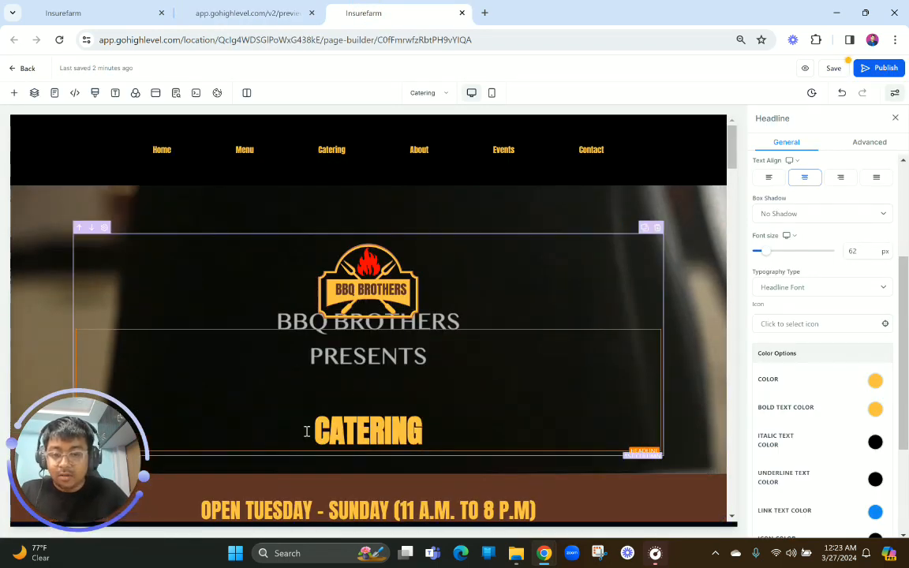
Remove the empty lines above CATERING in the hero headline
{"action": "left_click", "coordinate": [314, 427]}
{"action": "key", "text": "BackSpace"}
{"action": "key", "text": "BackSpace"}
{"action": "key", "text": "ctrl+a"}
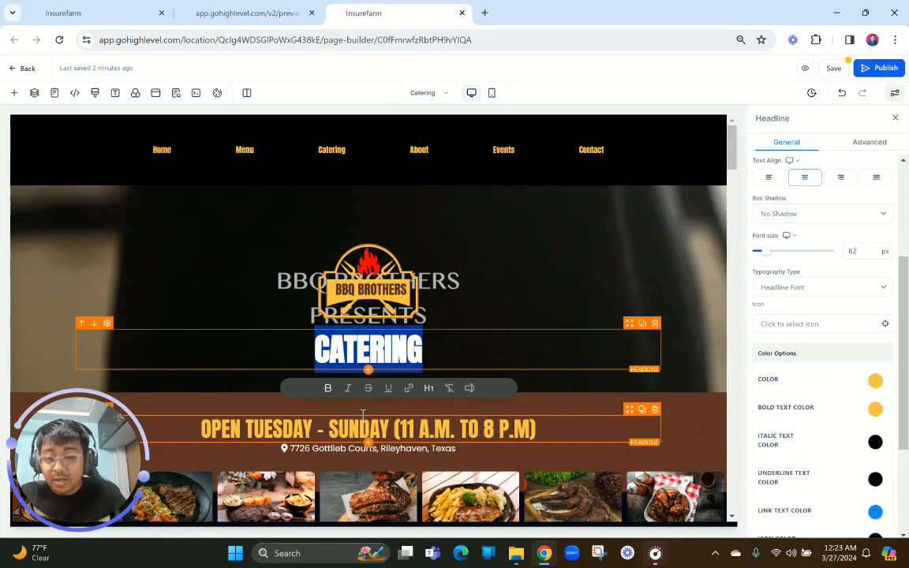
Change the hero section's background media type to Image and use meat cooking (1).jpg from the MISC folder
{"action": "left_click", "coordinate": [708, 264]}
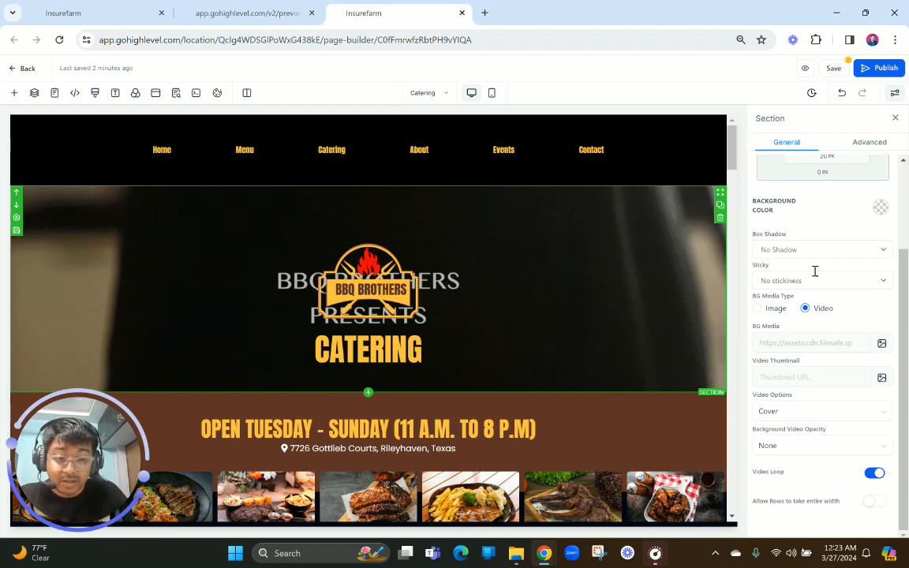
{"action": "scroll", "coordinate": [822, 362], "scroll_direction": "up", "scroll_amount": 2}
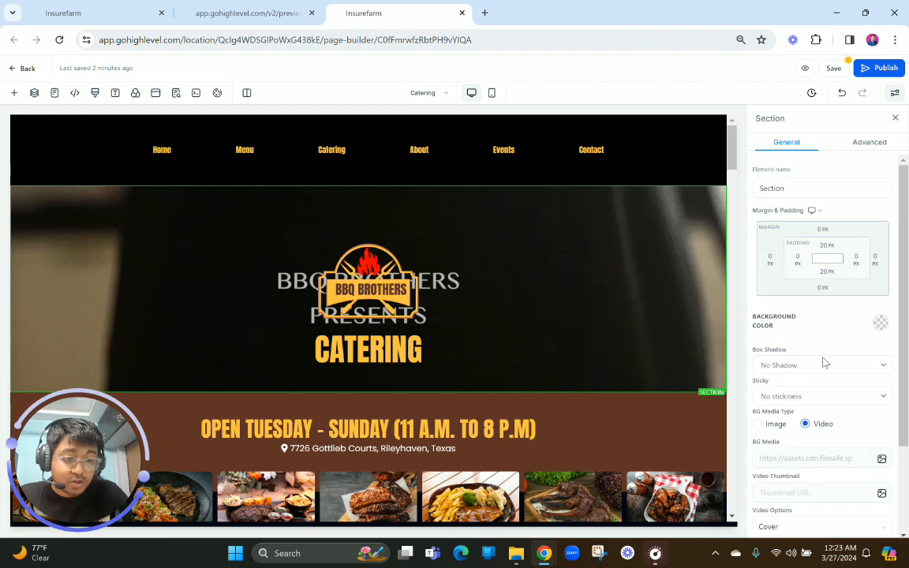
{"action": "scroll", "coordinate": [812, 347], "scroll_direction": "down", "scroll_amount": 2}
{"action": "left_click", "coordinate": [758, 309]}
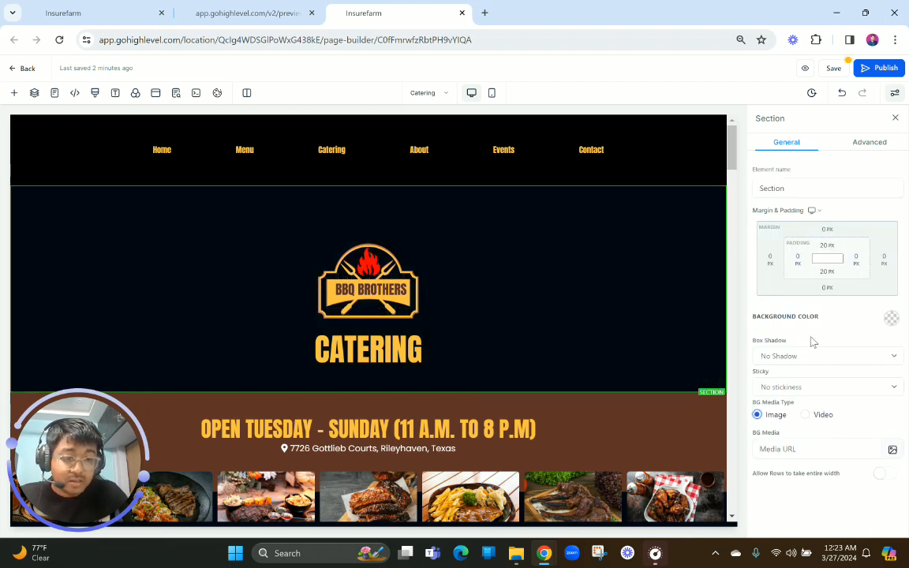
{"action": "left_click", "coordinate": [893, 449]}
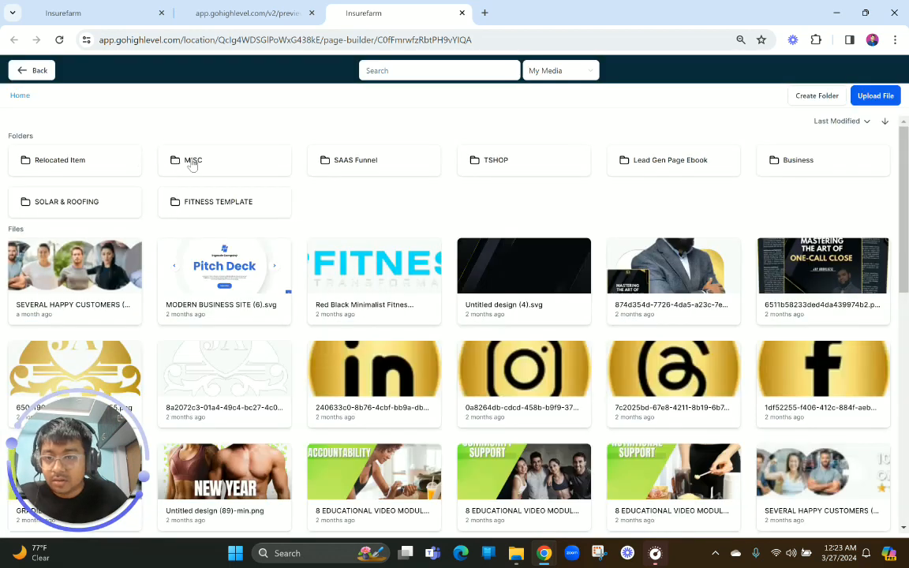
{"action": "left_click", "coordinate": [192, 161]}
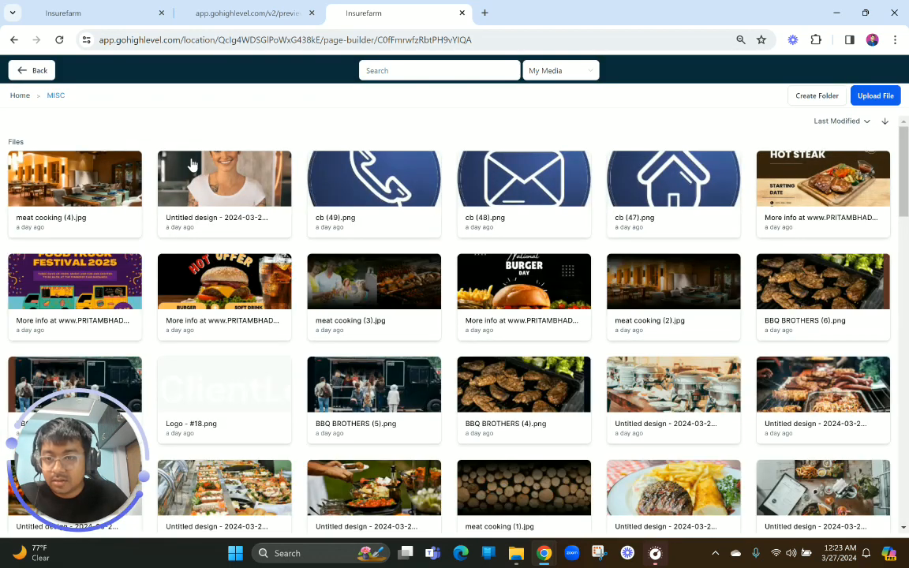
{"action": "scroll", "coordinate": [278, 305], "scroll_direction": "down", "scroll_amount": 3}
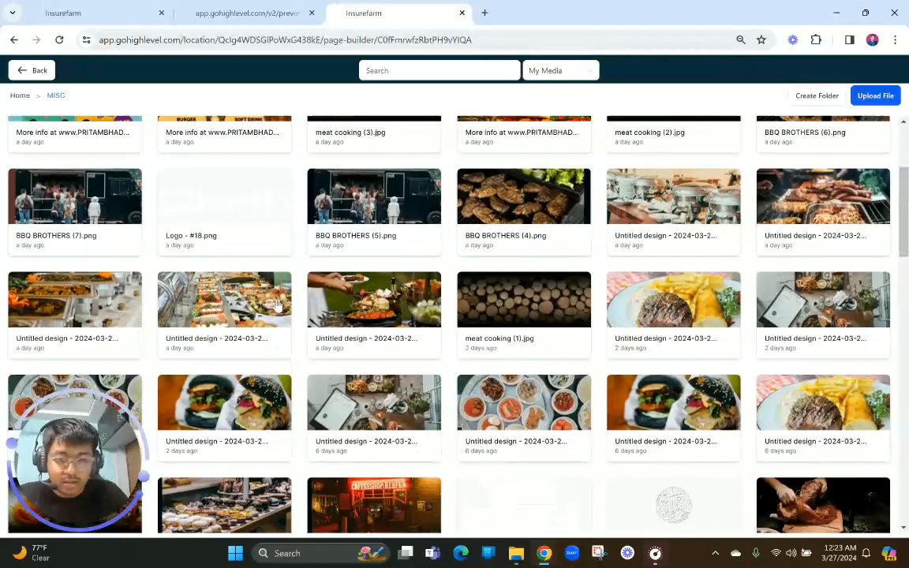
{"action": "left_click", "coordinate": [485, 300]}
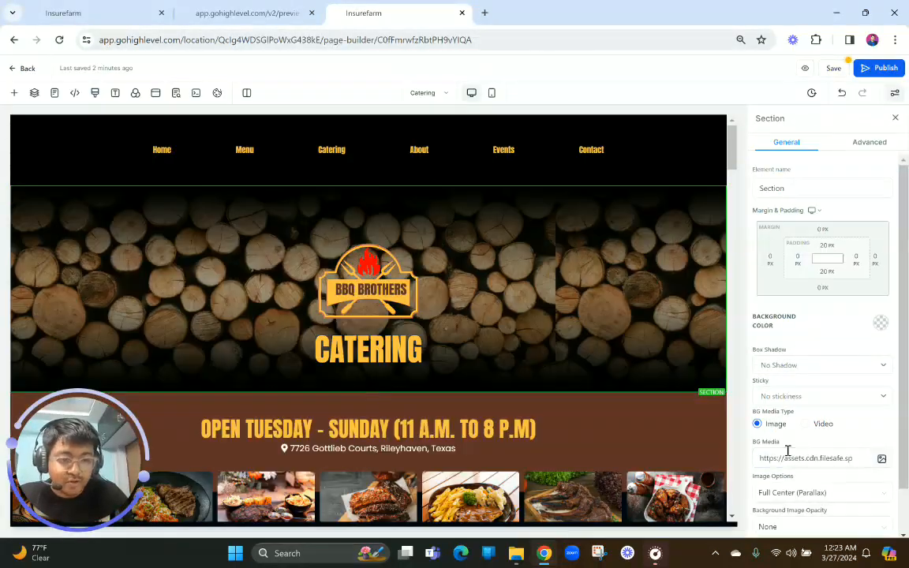
Set the hero background's image option to Fill 100% Width & Height
{"action": "scroll", "coordinate": [787, 451], "scroll_direction": "down", "scroll_amount": 1}
{"action": "left_click", "coordinate": [792, 442]}
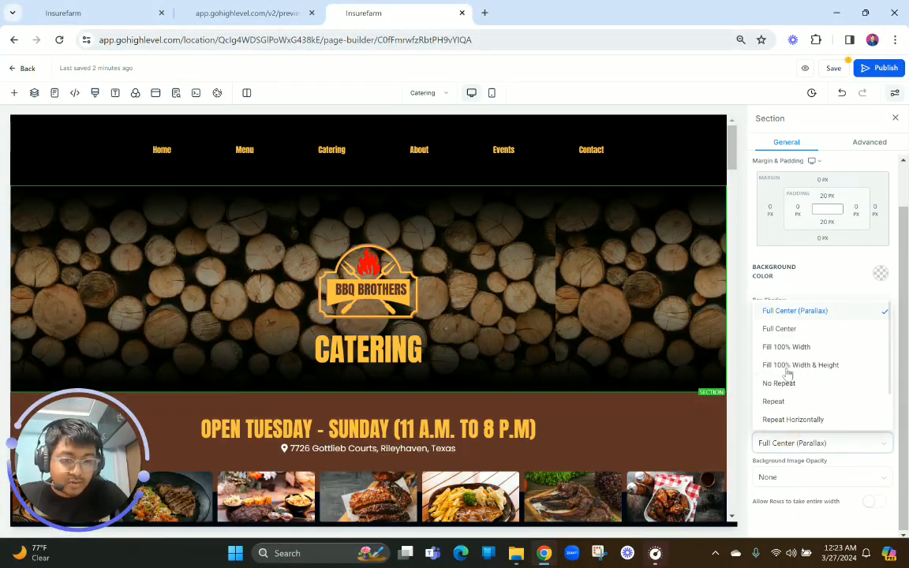
{"action": "left_click", "coordinate": [786, 366]}
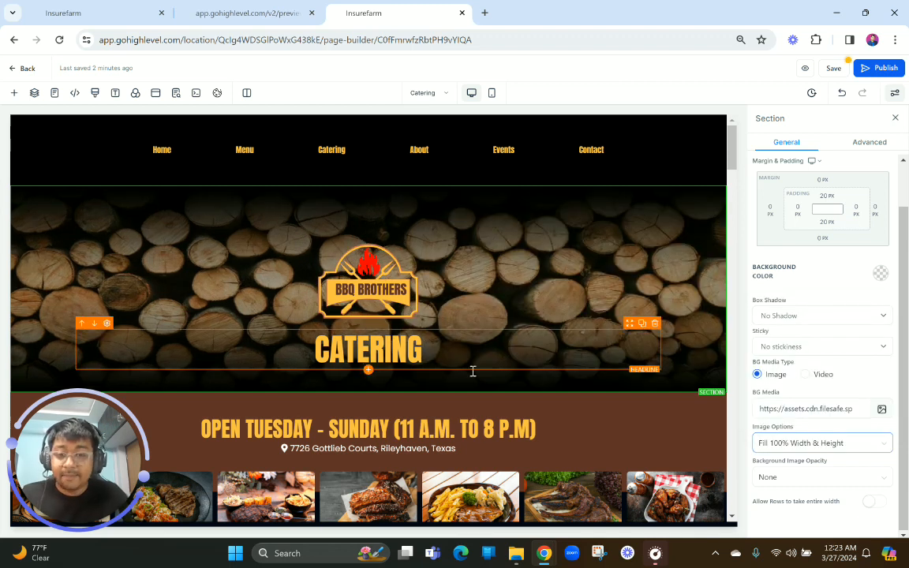
{"action": "left_click", "coordinate": [555, 240]}
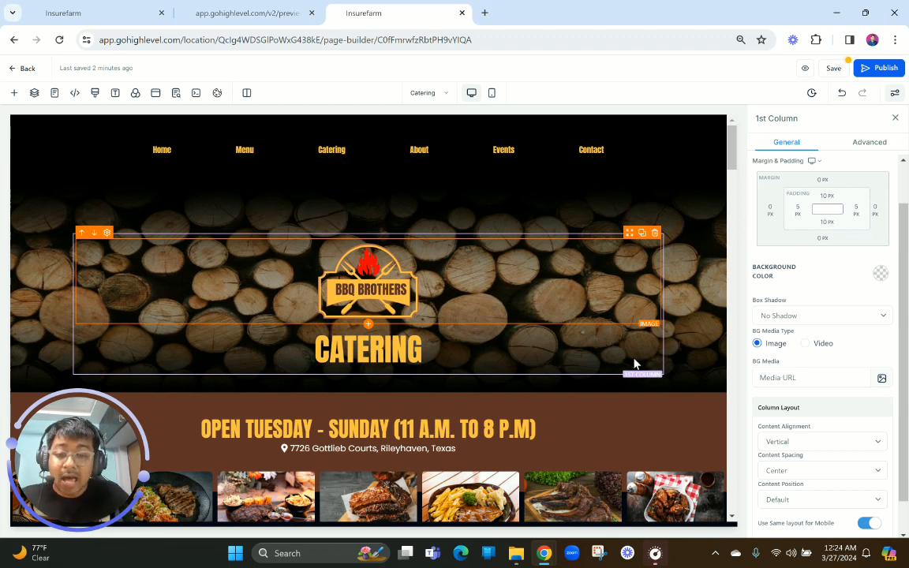
Check the section below the hero against the reference preview and highlight its BBQ BROTHERS CATERING heading
{"action": "scroll", "coordinate": [632, 379], "scroll_direction": "down", "scroll_amount": 2}
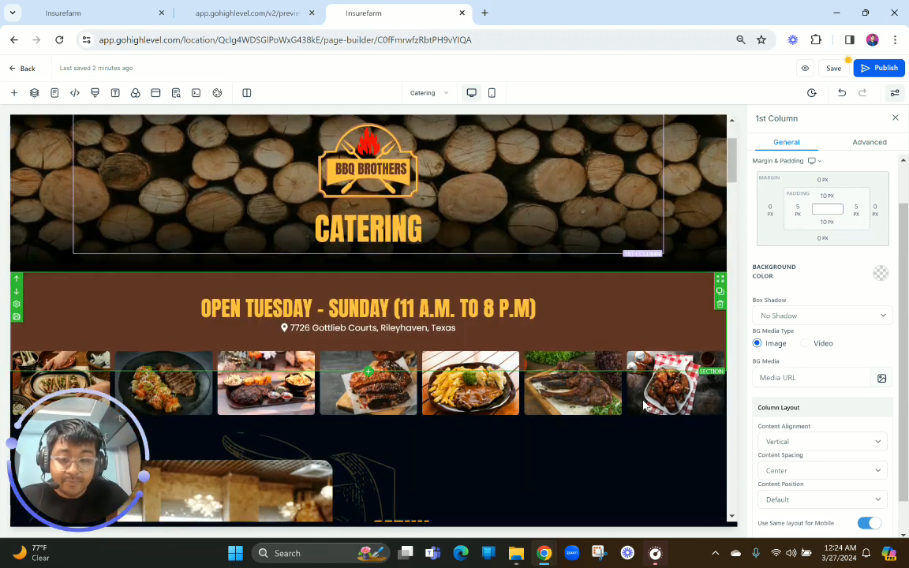
{"action": "left_click", "coordinate": [237, 13]}
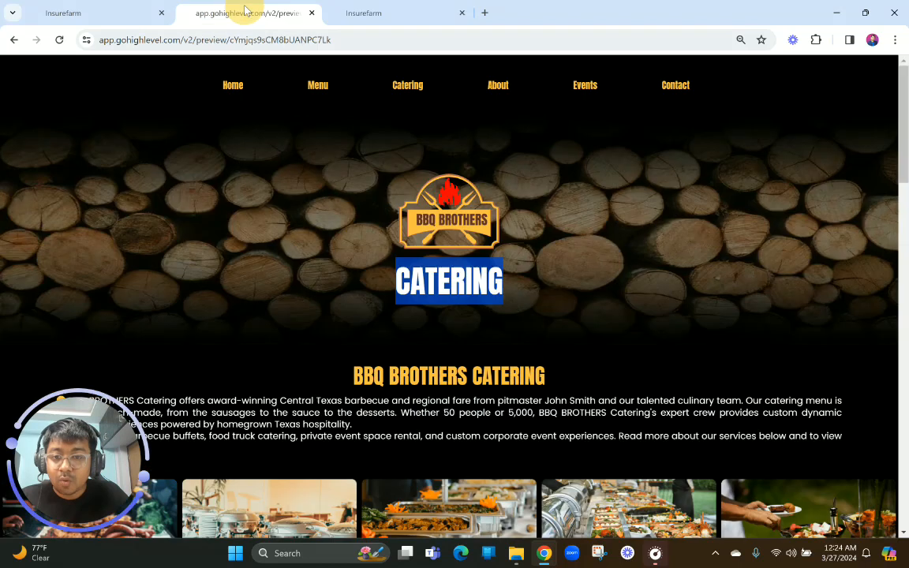
{"action": "scroll", "coordinate": [352, 350], "scroll_direction": "down", "scroll_amount": 1}
{"action": "left_click_drag", "start_coordinate": [342, 347], "coordinate": [629, 351]}
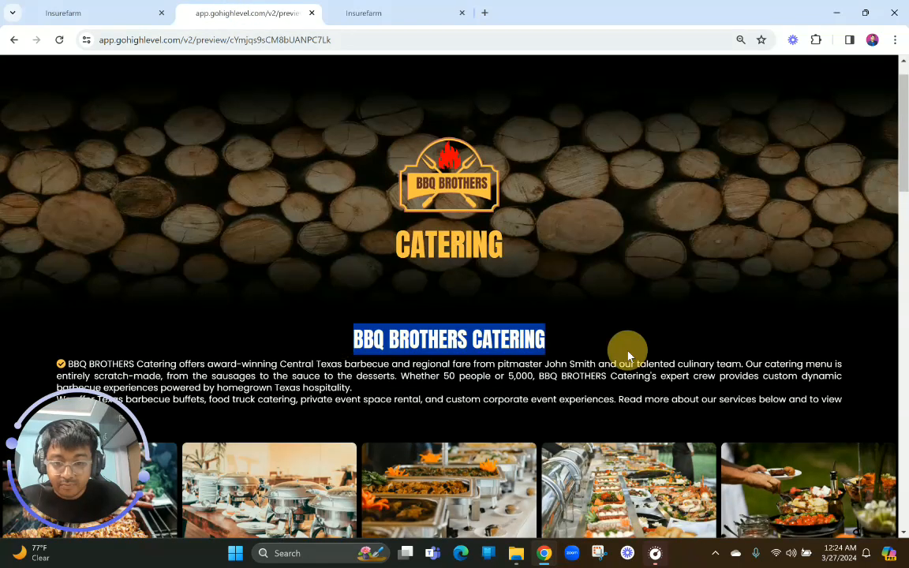
Return to the page builder and clear the top margin of the six-column food image row
{"action": "left_click", "coordinate": [456, 13]}
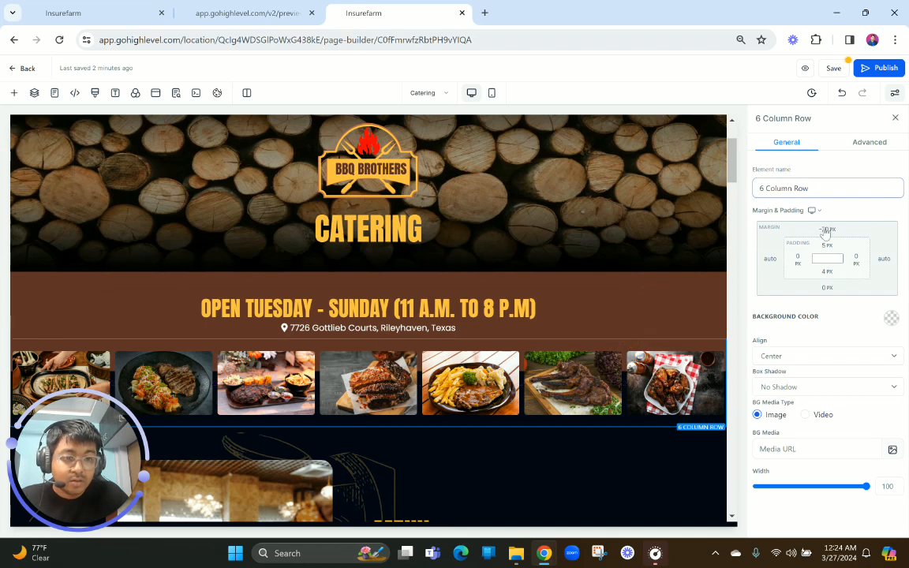
{"action": "left_click", "coordinate": [827, 230]}
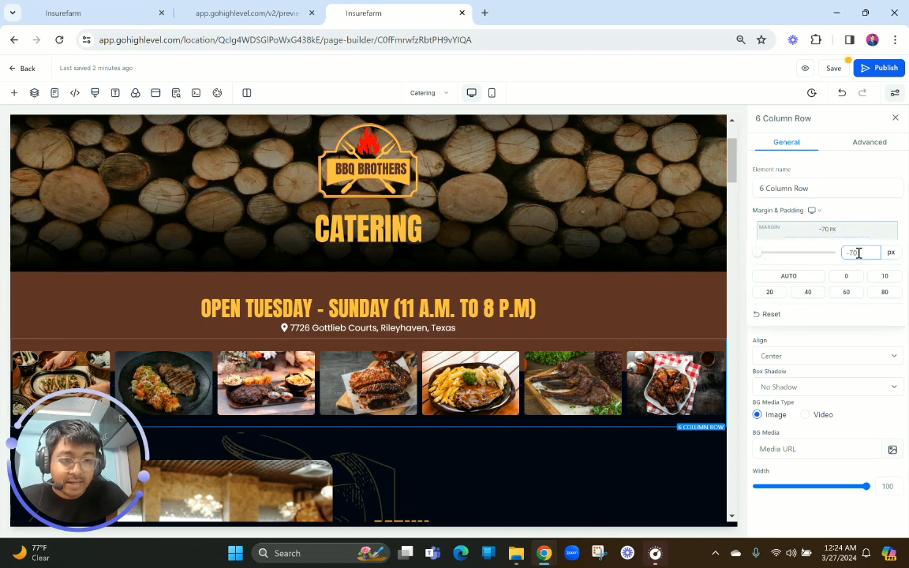
{"action": "left_click_drag", "start_coordinate": [856, 253], "coordinate": [824, 253]}
{"action": "key", "text": "BackSpace"}
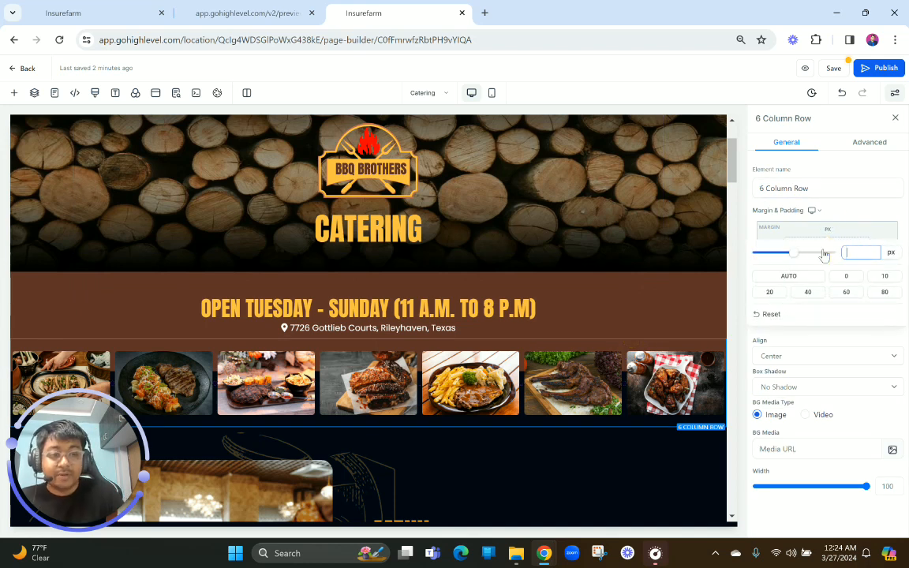
{"action": "left_click", "coordinate": [560, 225]}
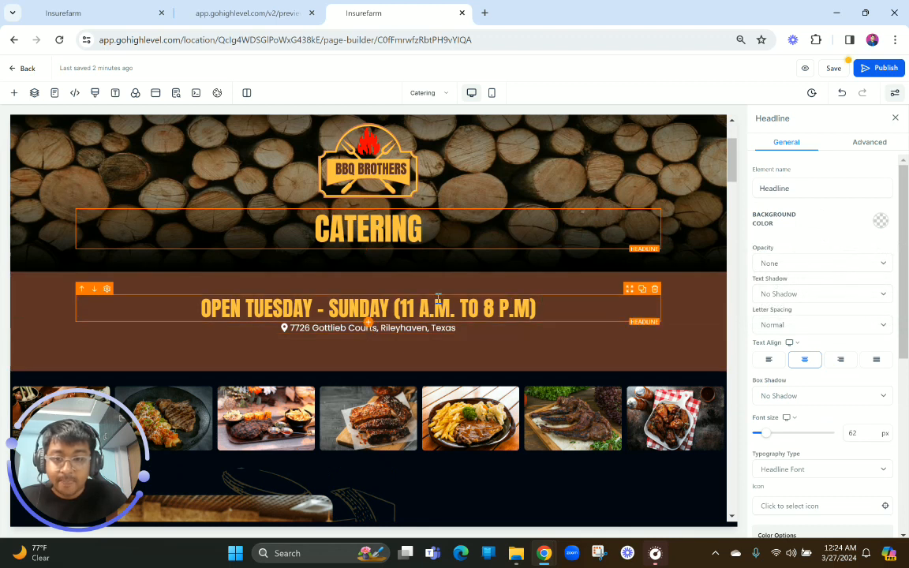
Copy the BBQ BROTHERS CATERING heading from the reference preview and paste it over the opening-hours headline below the hero
{"action": "left_click", "coordinate": [307, 5]}
{"action": "left_click_drag", "start_coordinate": [354, 336], "coordinate": [579, 335]}
{"action": "key", "text": "ctrl+c"}
{"action": "left_click", "coordinate": [409, 7]}
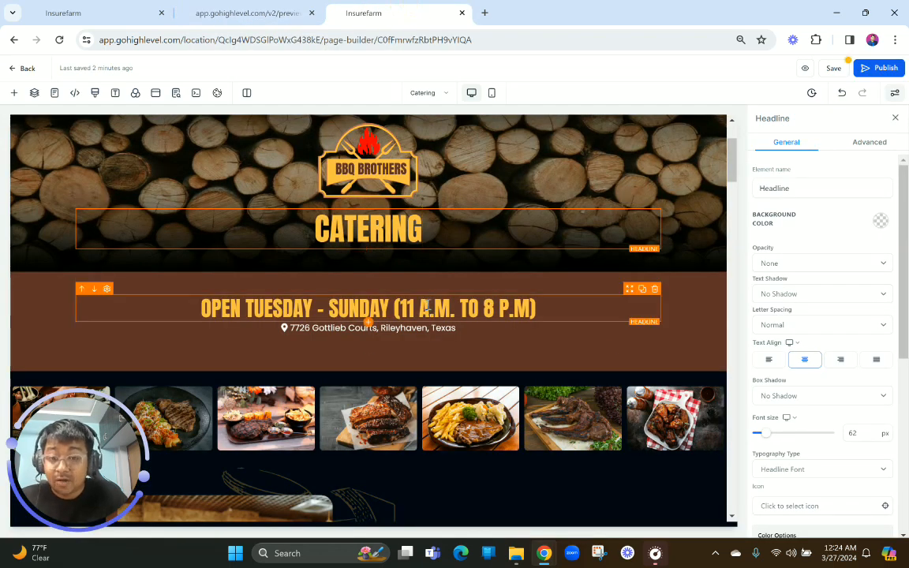
{"action": "scroll", "coordinate": [371, 272], "scroll_direction": "down", "scroll_amount": 1}
{"action": "left_click", "coordinate": [374, 262]}
{"action": "triple_click", "coordinate": [374, 262]}
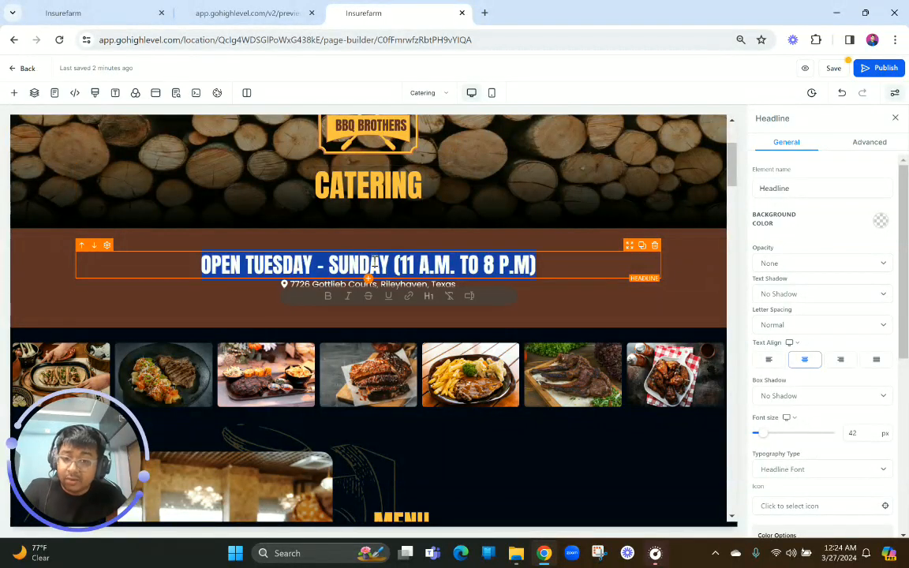
{"action": "key", "text": "ctrl+v"}
Remove the empty line under the BBQ BROTHERS CATERING headline and its bold formatting
{"action": "left_click", "coordinate": [272, 326]}
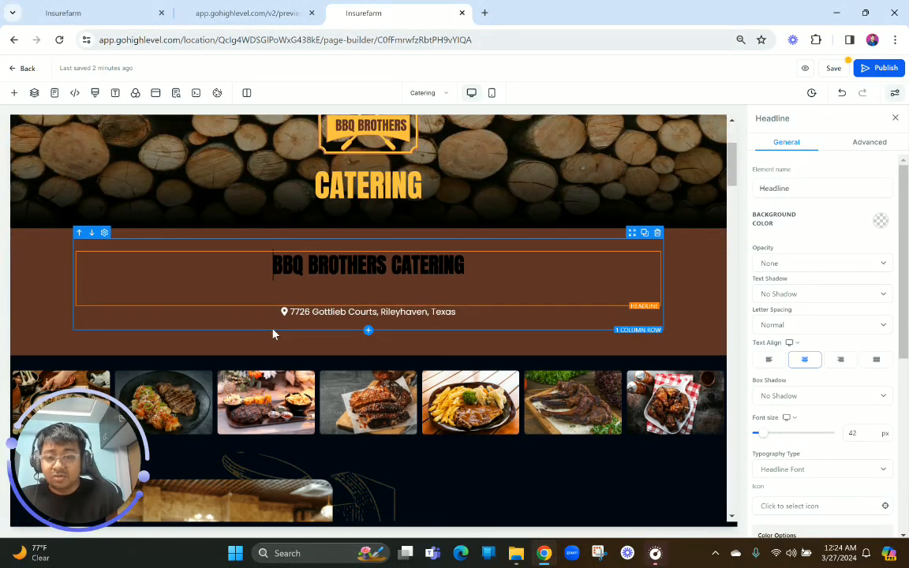
{"action": "left_click", "coordinate": [321, 305]}
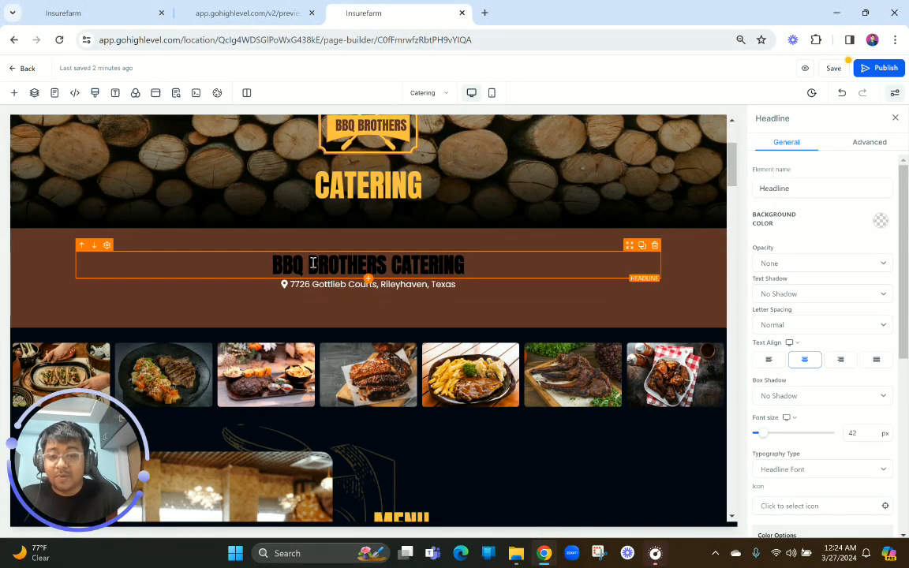
{"action": "triple_click", "coordinate": [310, 263]}
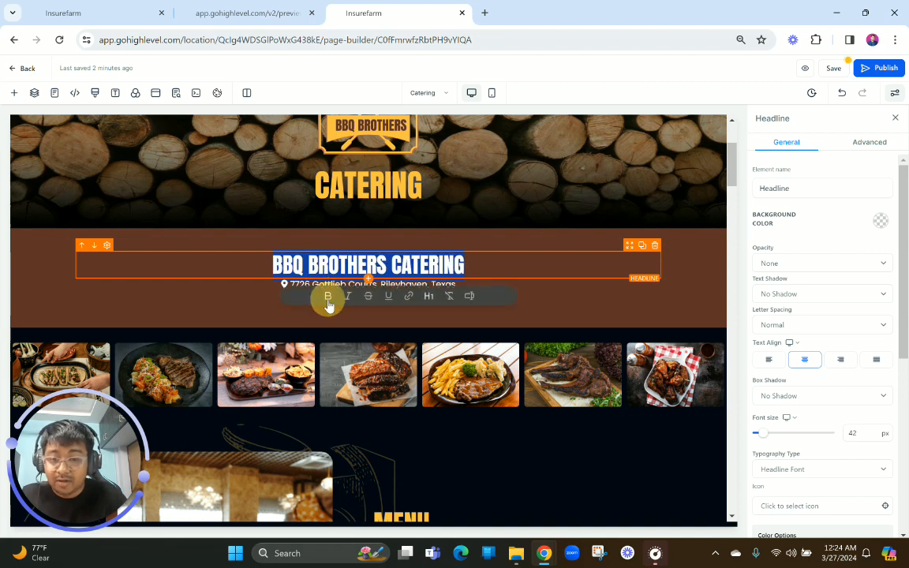
{"action": "left_click", "coordinate": [369, 264]}
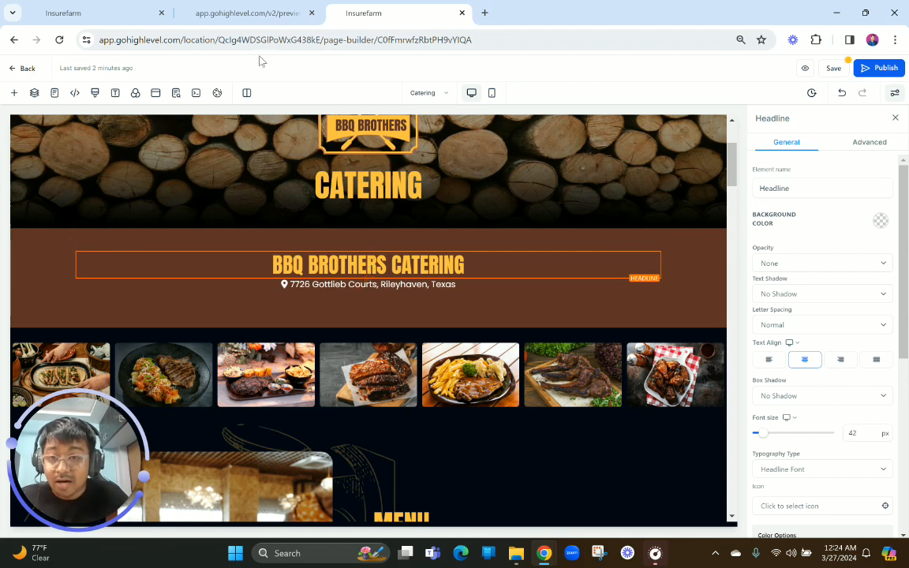
Copy the catering description from the reference preview and paste it over the address sub-headline under BBQ BROTHERS CATERING
{"action": "left_click", "coordinate": [234, 11]}
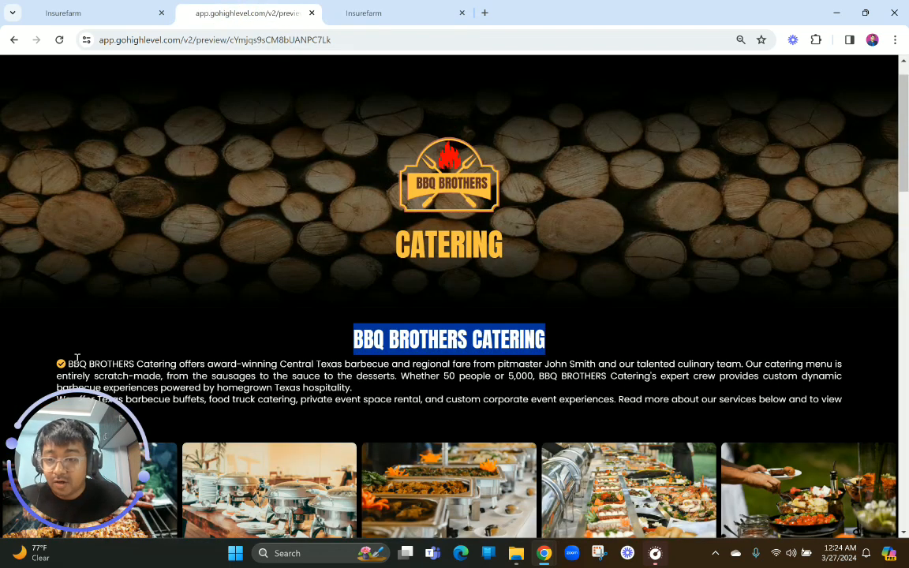
{"action": "scroll", "coordinate": [74, 340], "scroll_direction": "down", "scroll_amount": 1}
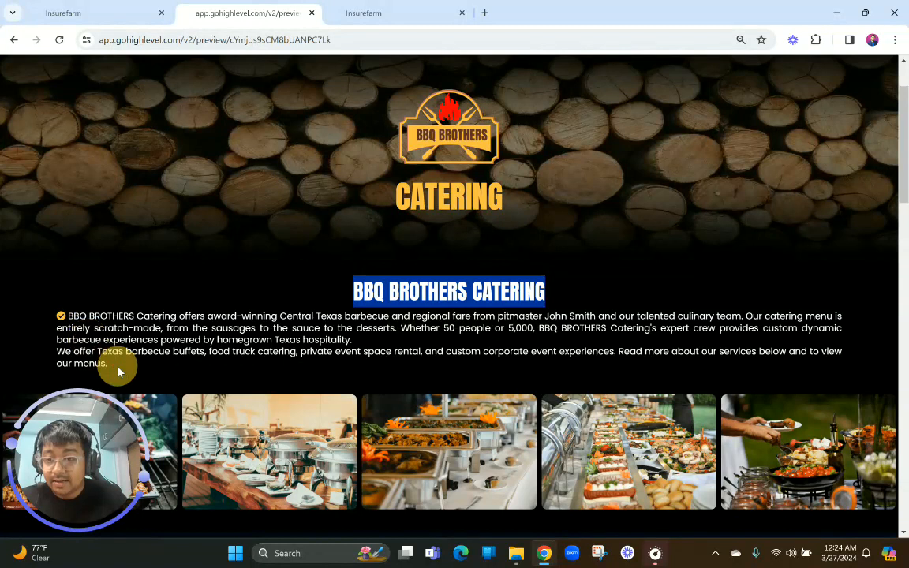
{"action": "left_click_drag", "start_coordinate": [116, 372], "coordinate": [82, 308]}
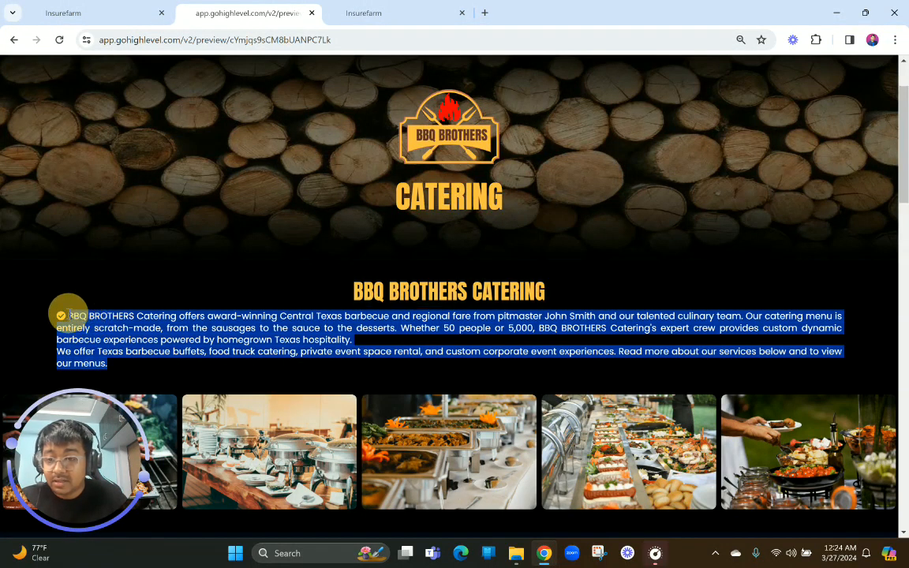
{"action": "left_click", "coordinate": [430, 9]}
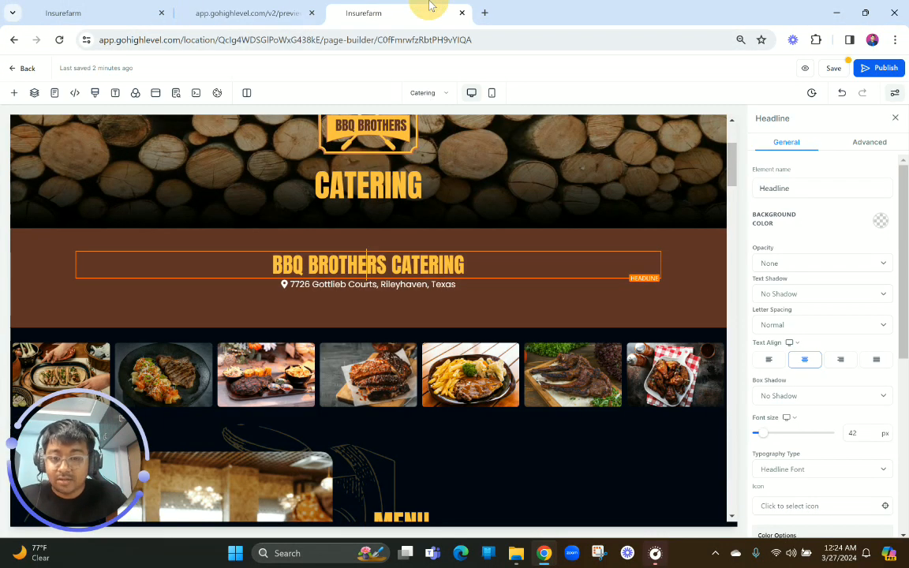
{"action": "triple_click", "coordinate": [399, 288]}
{"action": "type", "text": "BBQ BROTHERS Catering offers award-winning Central Texas barbecue and regional fare from pitmaster John Smith and our talented culinary team. Our catering menu is entirely scratch-made, from the sausages to the sauce to the desserts. Whether 50 people or 5,000, BBQ BROTHERS Catering's expert crew provides custom dynamic barbecue experiences powered by homegrown Texas hospitality. We offer Texas barbecue buffets, food truck catering, private event space rental, and custom corporate event experiences. Read more about our services below and to view our menus."}
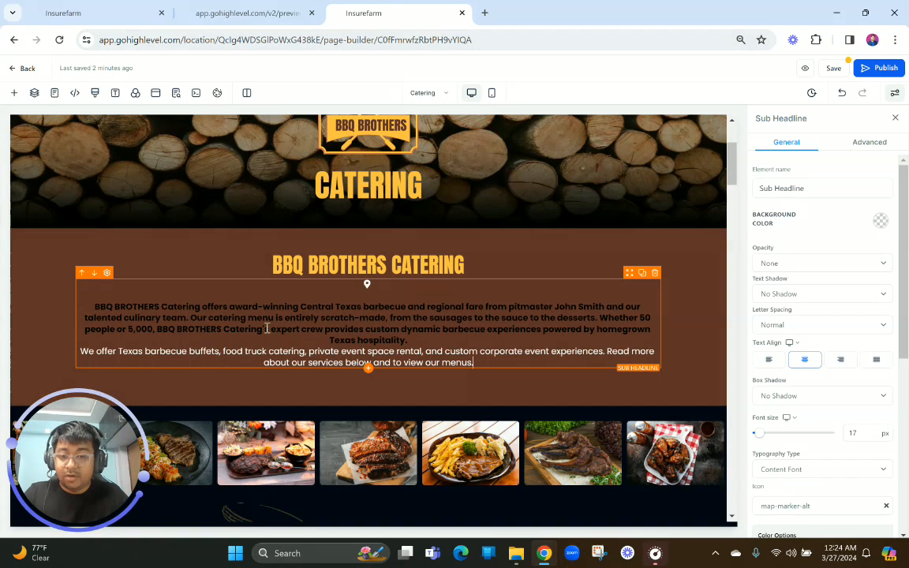
Trim the description to its first paragraph, ending with "homegrown Texas hospitality!", and remove the empty line above the text
{"action": "left_click", "coordinate": [138, 315]}
{"action": "left_click_drag", "start_coordinate": [482, 353], "coordinate": [402, 337]}
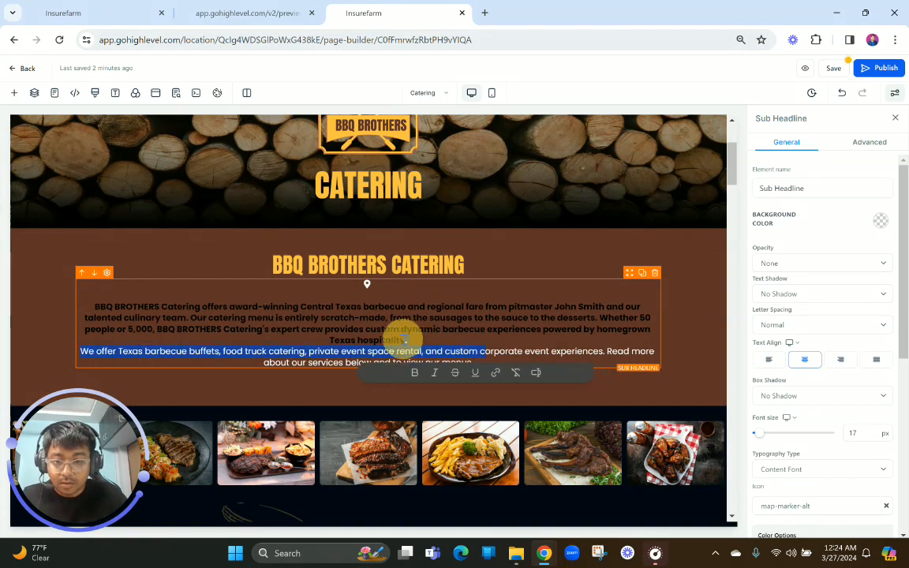
{"action": "key", "text": "BackSpace"}
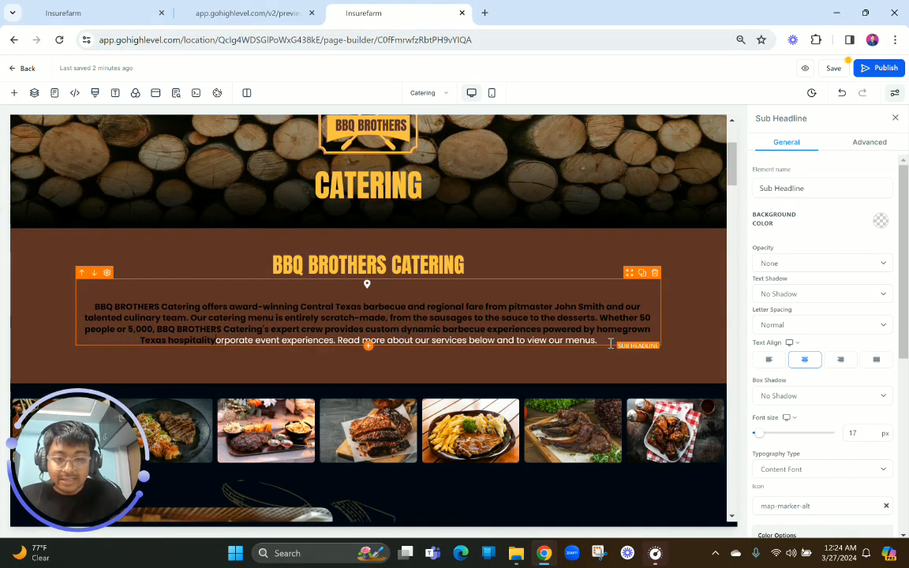
{"action": "left_click_drag", "start_coordinate": [608, 342], "coordinate": [426, 345]}
{"action": "left_click_drag", "start_coordinate": [346, 345], "coordinate": [221, 341]}
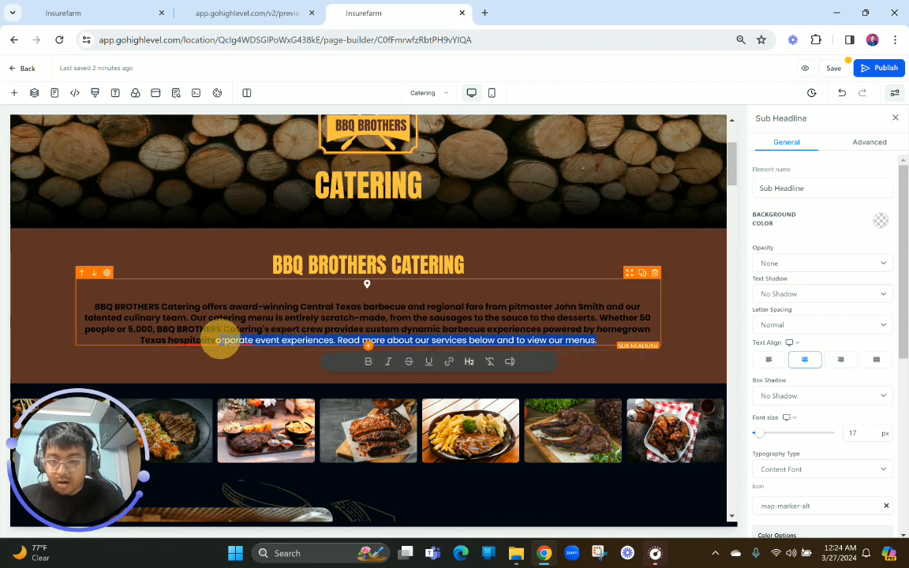
{"action": "key", "text": "BackSpace"}
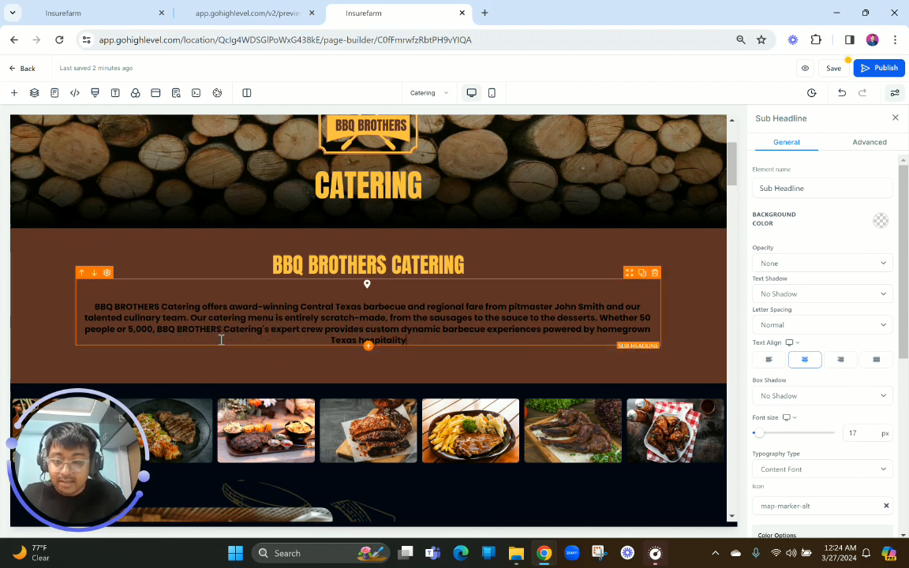
{"action": "type", "text": "."}
{"action": "left_click", "coordinate": [96, 308]}
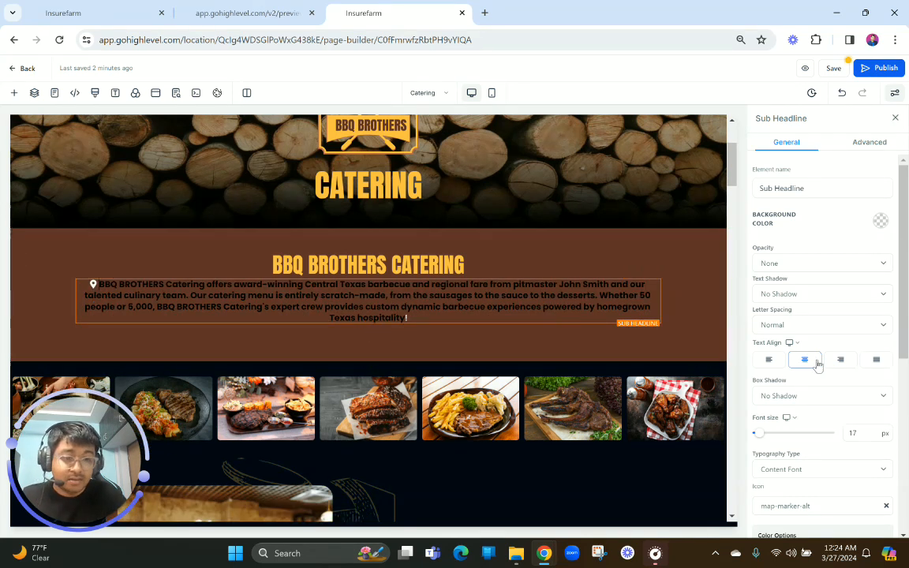
Change the description sub-headline's icon to check-circle, searching the icon list for "corr"
{"action": "scroll", "coordinate": [818, 364], "scroll_direction": "down", "scroll_amount": 5}
{"action": "scroll", "coordinate": [817, 365], "scroll_direction": "up", "scroll_amount": 2}
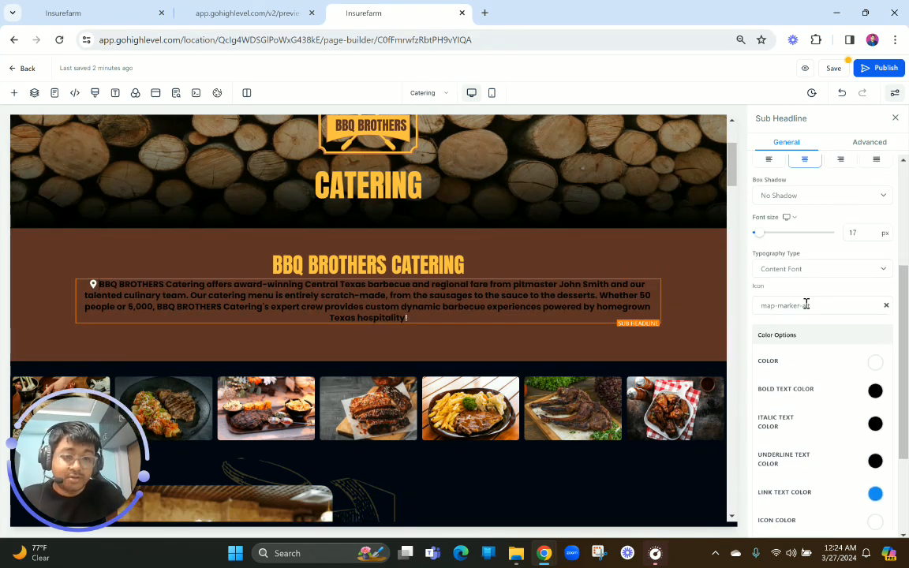
{"action": "left_click", "coordinate": [806, 305]}
{"action": "left_click", "coordinate": [805, 328]}
{"action": "type", "text": "con"}
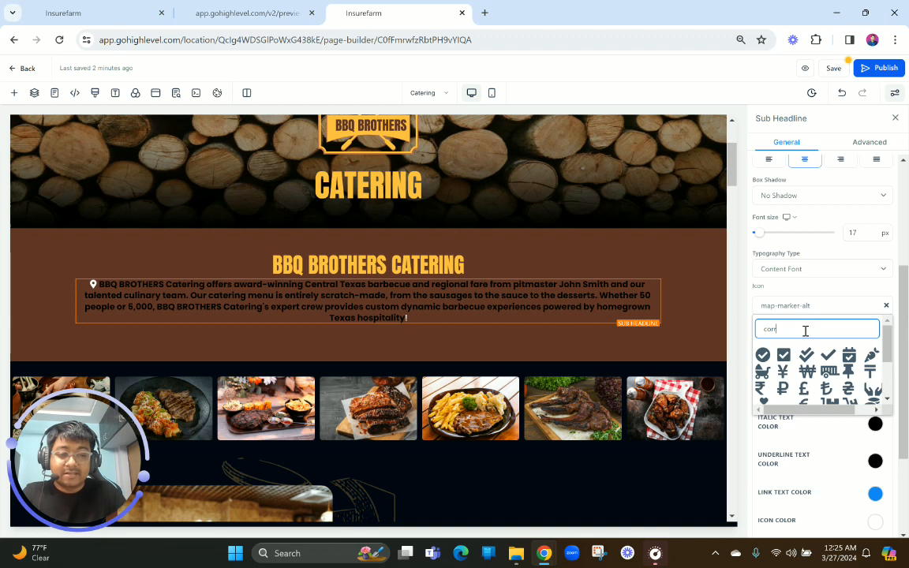
{"action": "left_click", "coordinate": [762, 355]}
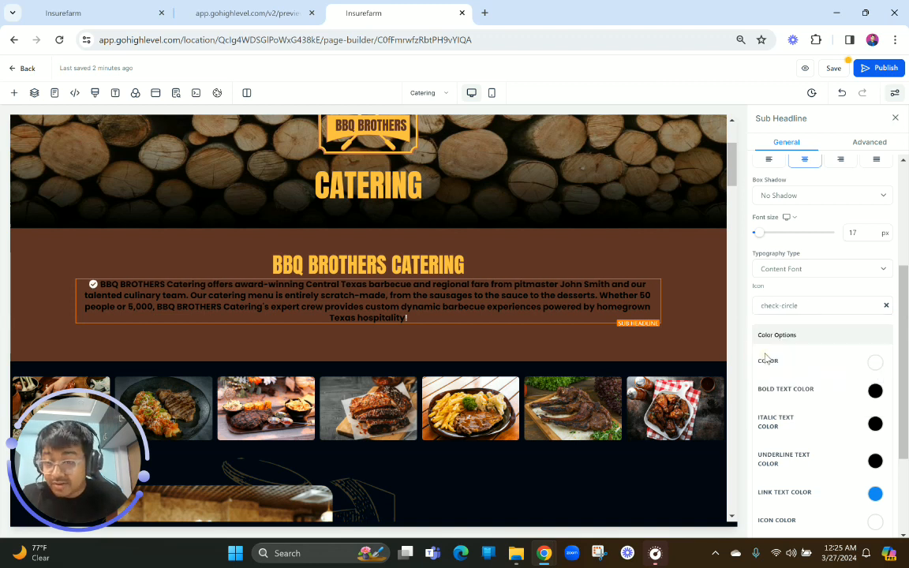
Remove the bold formatting from the entire catering description
{"action": "left_click", "coordinate": [508, 309]}
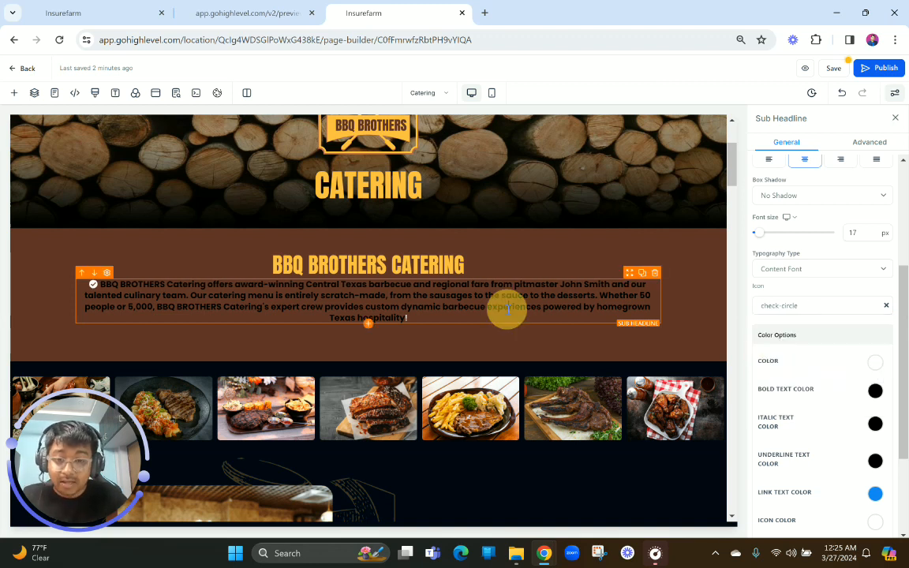
{"action": "key", "text": "ctrl+a"}
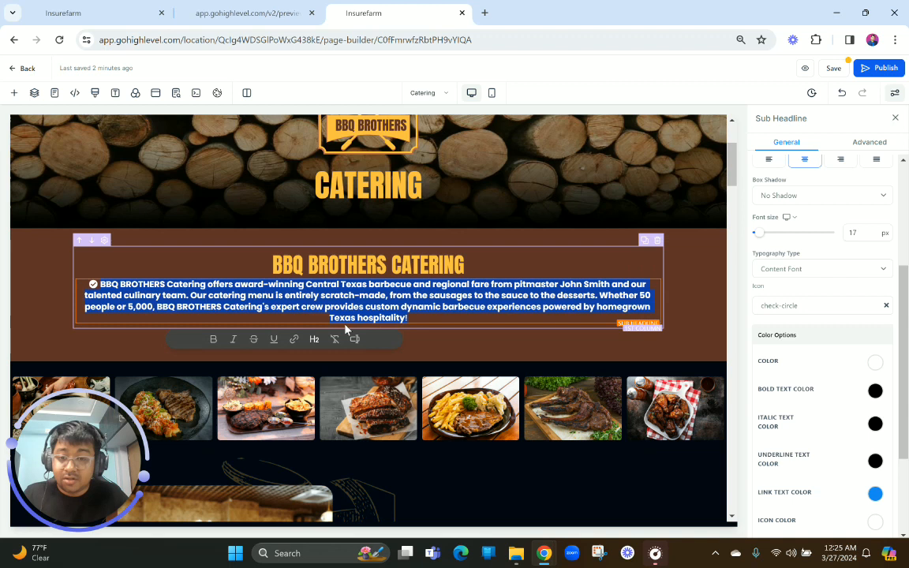
{"action": "left_click", "coordinate": [211, 338]}
{"action": "left_click", "coordinate": [212, 339]}
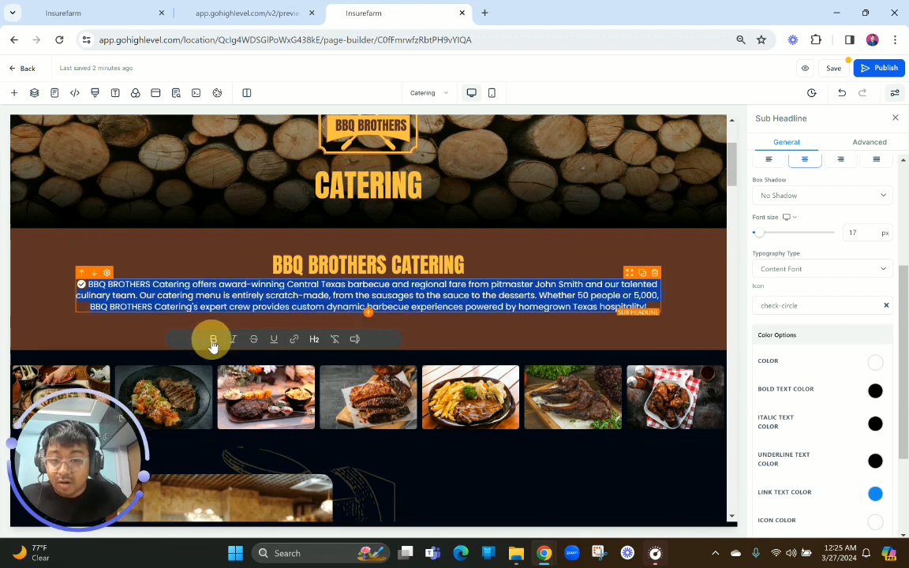
{"action": "left_click", "coordinate": [361, 294]}
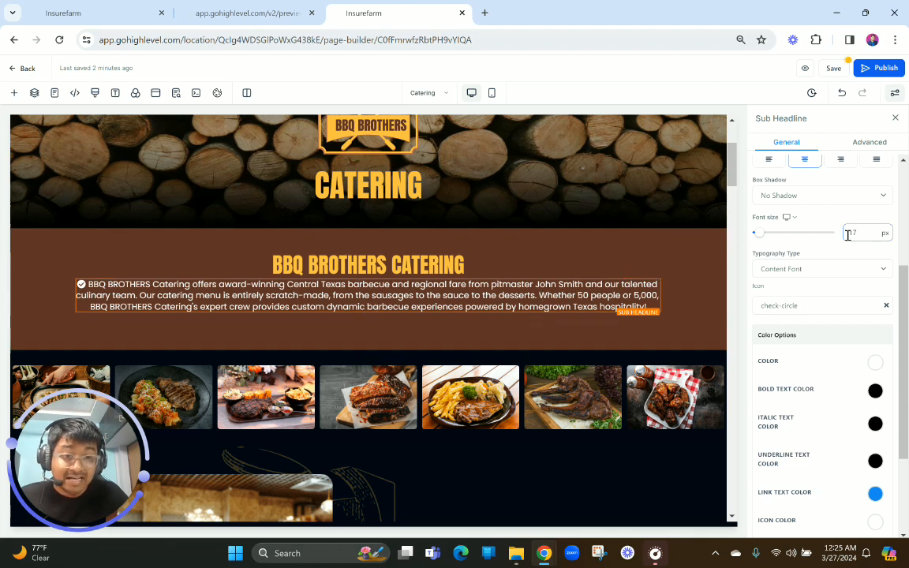
Justify the catering description's text and set its icon color to the saved golden yellow
{"action": "scroll", "coordinate": [847, 235], "scroll_direction": "up", "scroll_amount": 2}
{"action": "left_click", "coordinate": [876, 228]}
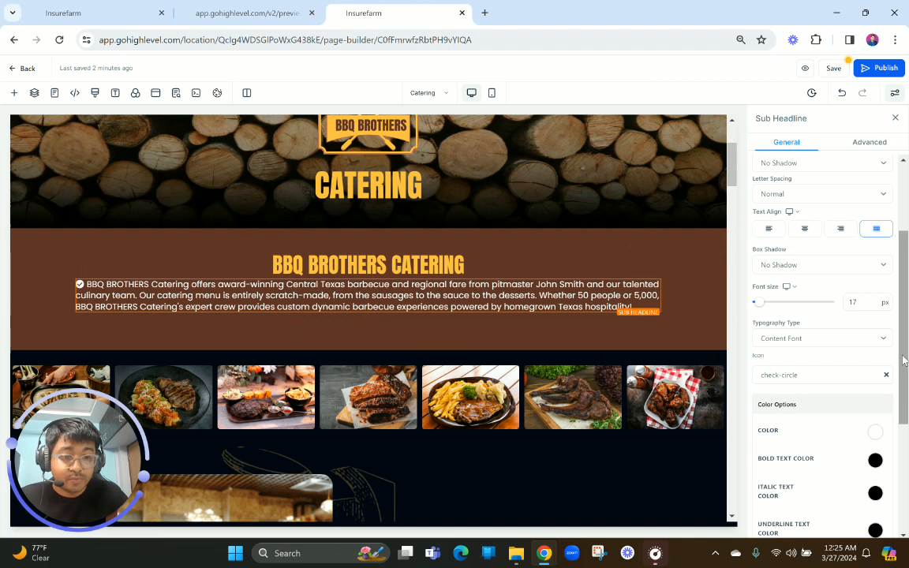
{"action": "scroll", "coordinate": [899, 355], "scroll_direction": "down", "scroll_amount": 3}
{"action": "left_click", "coordinate": [876, 381]}
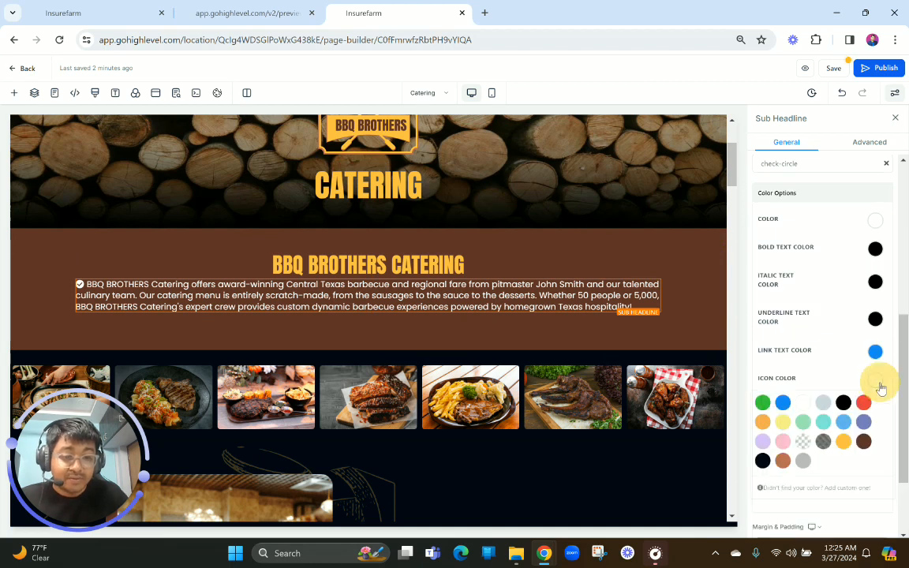
{"action": "left_click", "coordinate": [843, 442]}
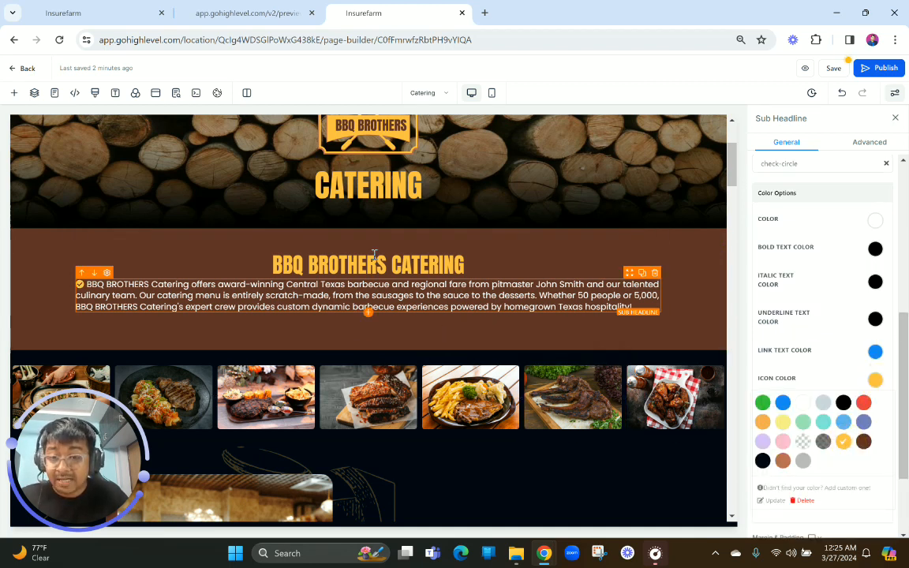
Set the background color of the section containing the catering heading and description to black
{"action": "left_click", "coordinate": [367, 235]}
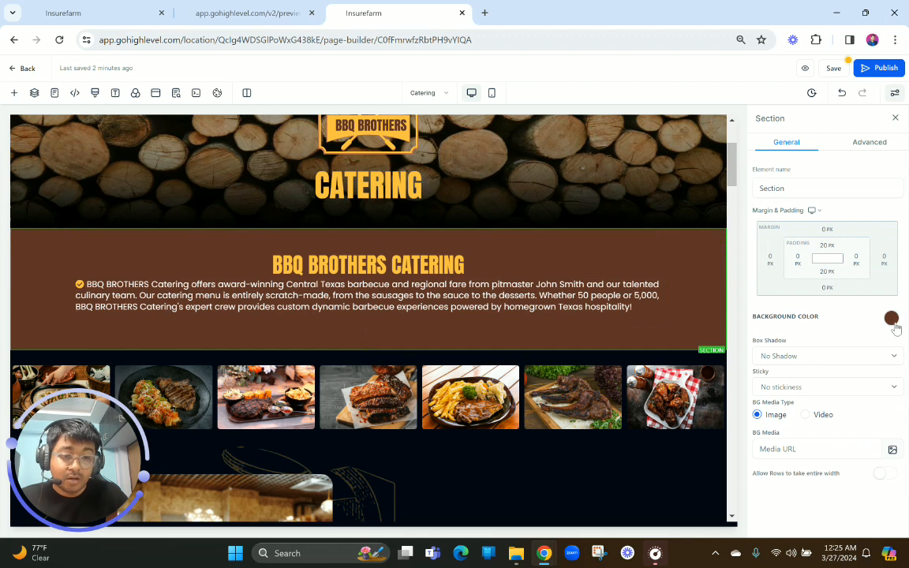
{"action": "left_click", "coordinate": [891, 319]}
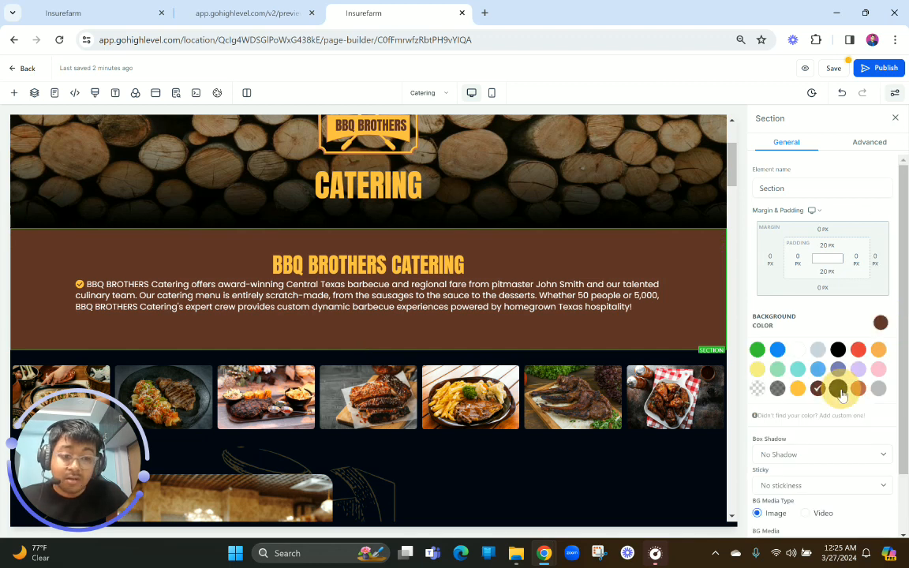
{"action": "left_click", "coordinate": [839, 390]}
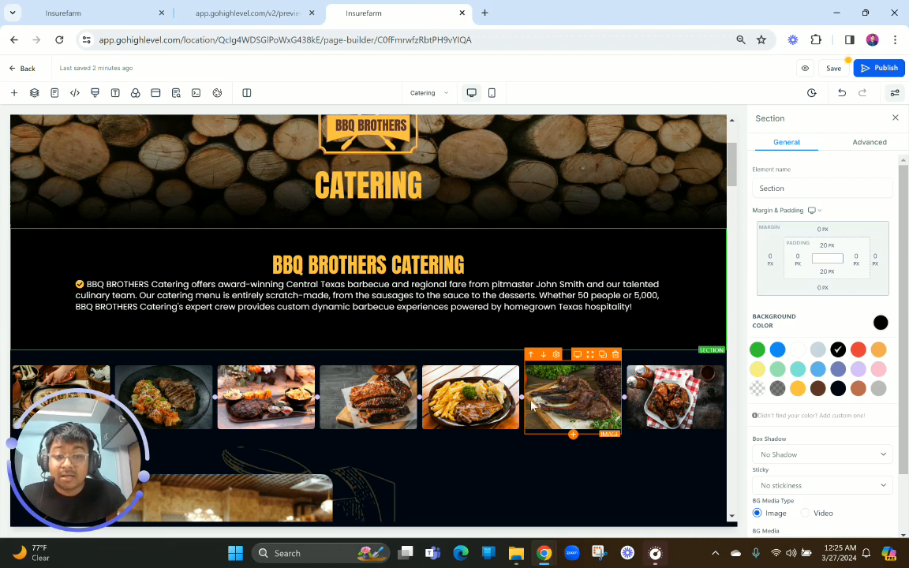
Set the bottom margin of the row holding the catering heading and description to 0 px
{"action": "left_click", "coordinate": [381, 319]}
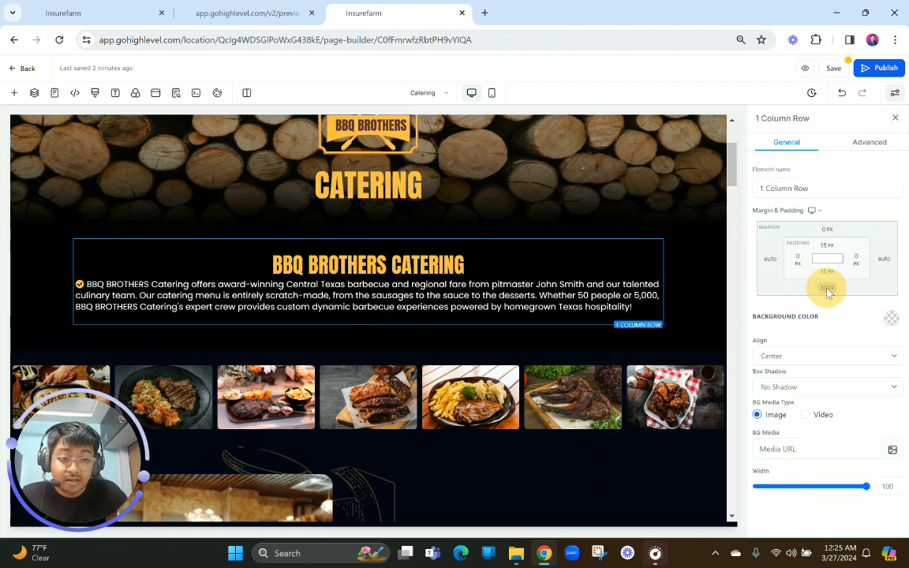
{"action": "left_click", "coordinate": [826, 288]}
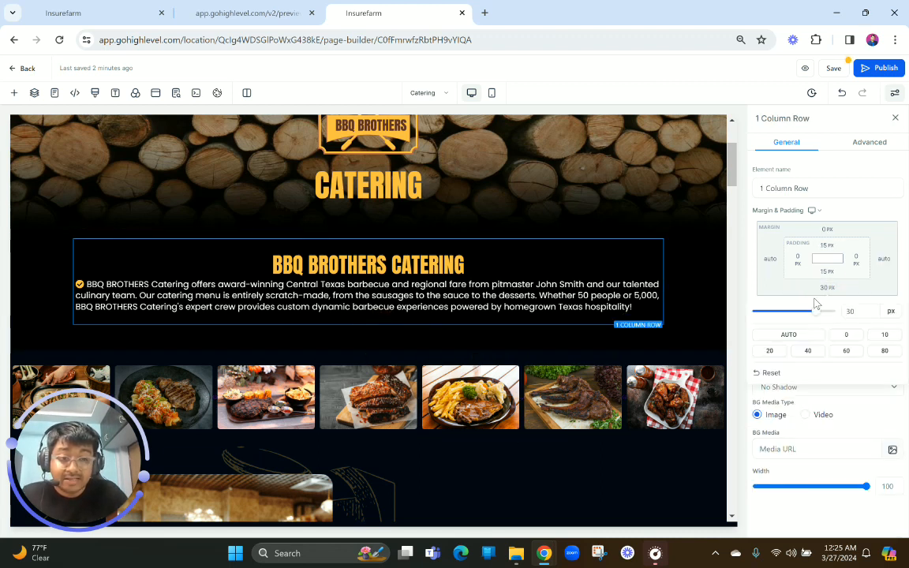
{"action": "left_click", "coordinate": [849, 334]}
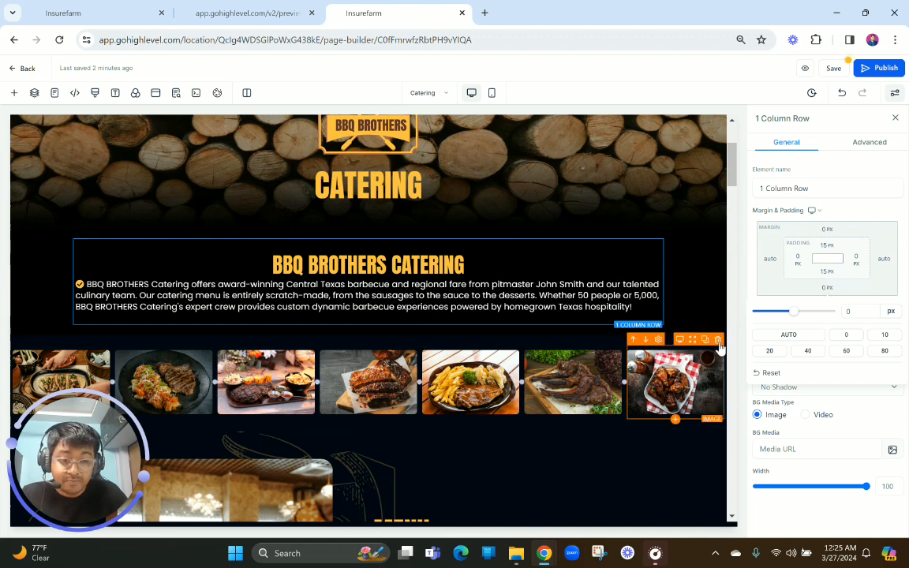
Delete the last two images of the food photo row together with their emptied columns
{"action": "left_click", "coordinate": [719, 337]}
{"action": "left_click", "coordinate": [718, 338]}
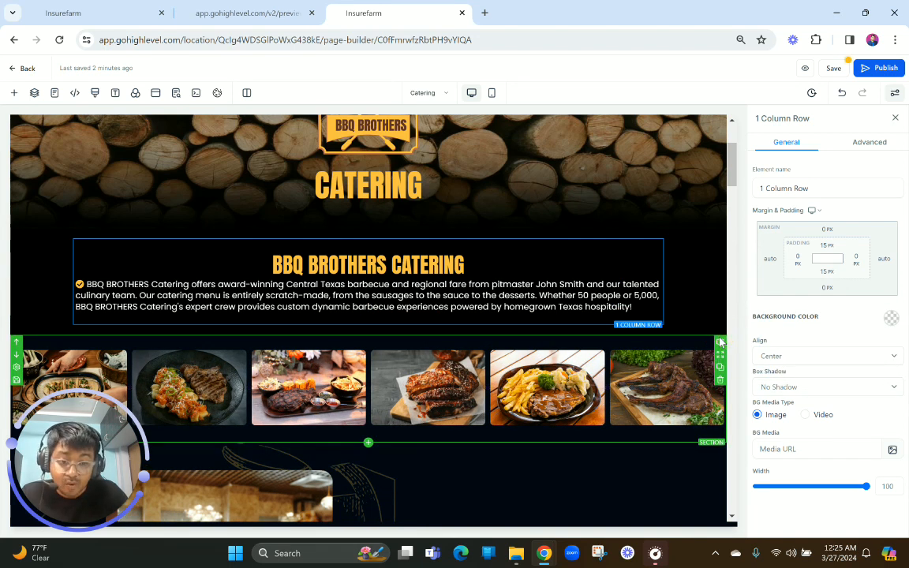
{"action": "left_click", "coordinate": [716, 340]}
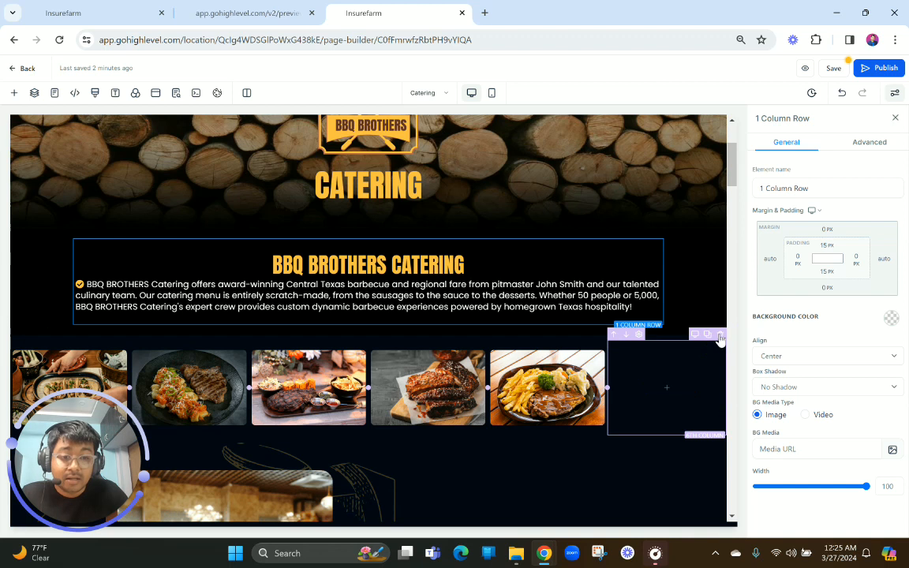
{"action": "left_click", "coordinate": [719, 339]}
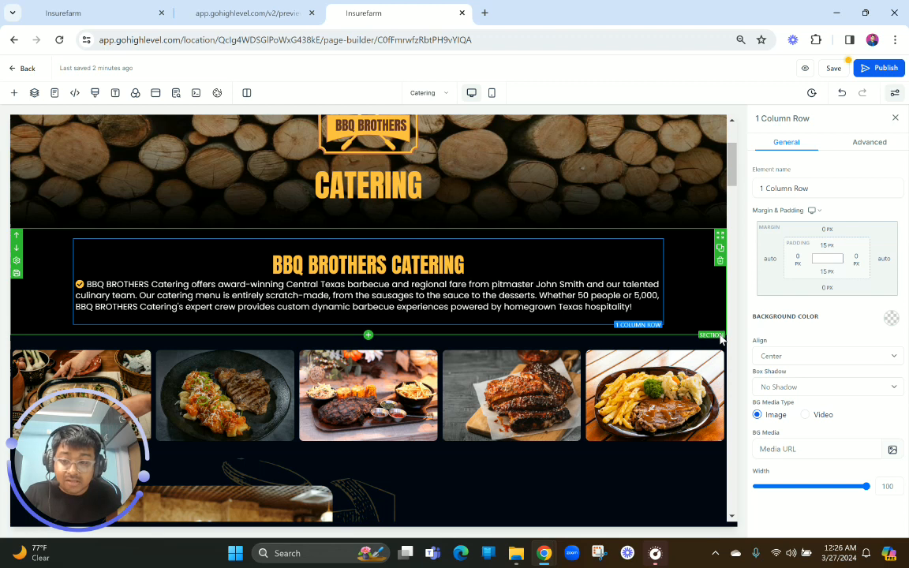
Following the finished preview, replace the first image of the food photo row with the grilled sausages and meat photo from the MISC media folder
{"action": "scroll", "coordinate": [721, 339], "scroll_direction": "down", "scroll_amount": 3}
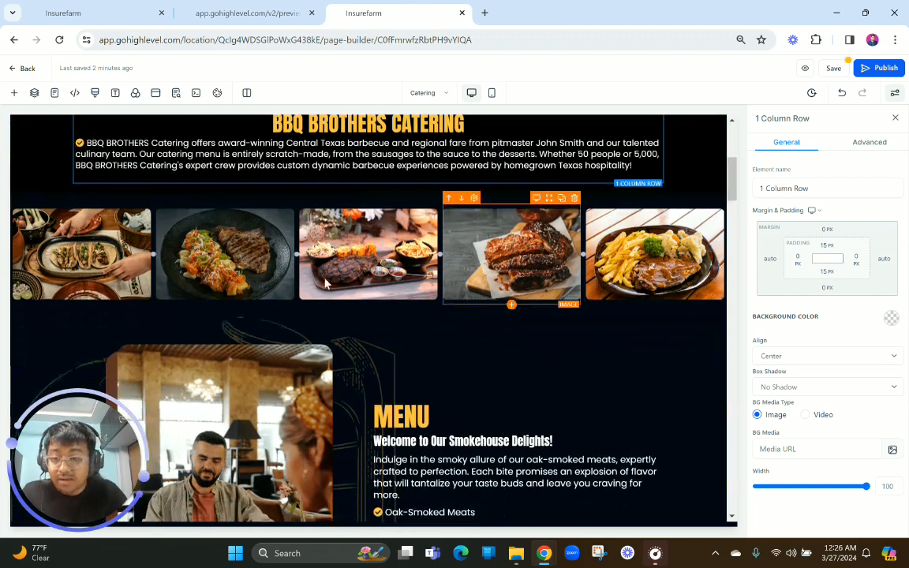
{"action": "left_click", "coordinate": [283, 8]}
{"action": "scroll", "coordinate": [231, 288], "scroll_direction": "down", "scroll_amount": 1}
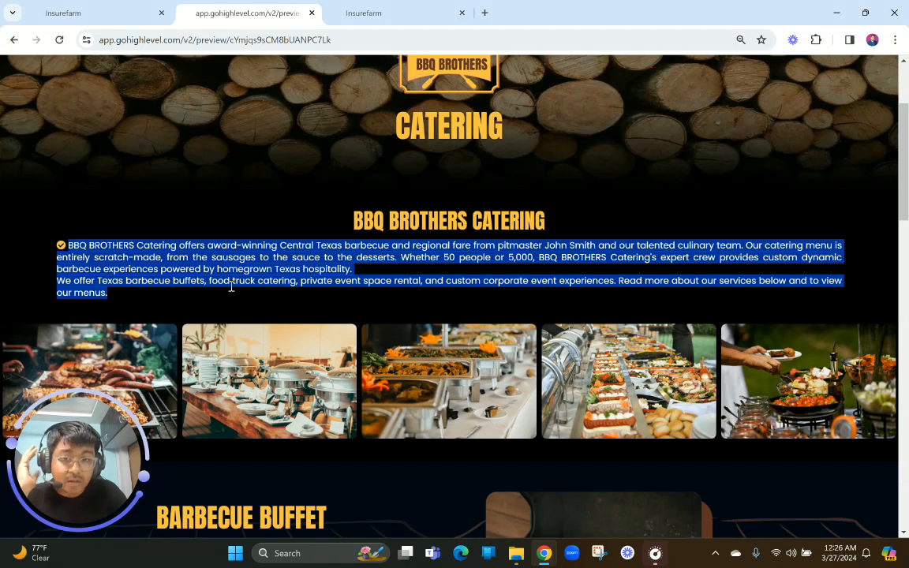
{"action": "left_click", "coordinate": [365, 12]}
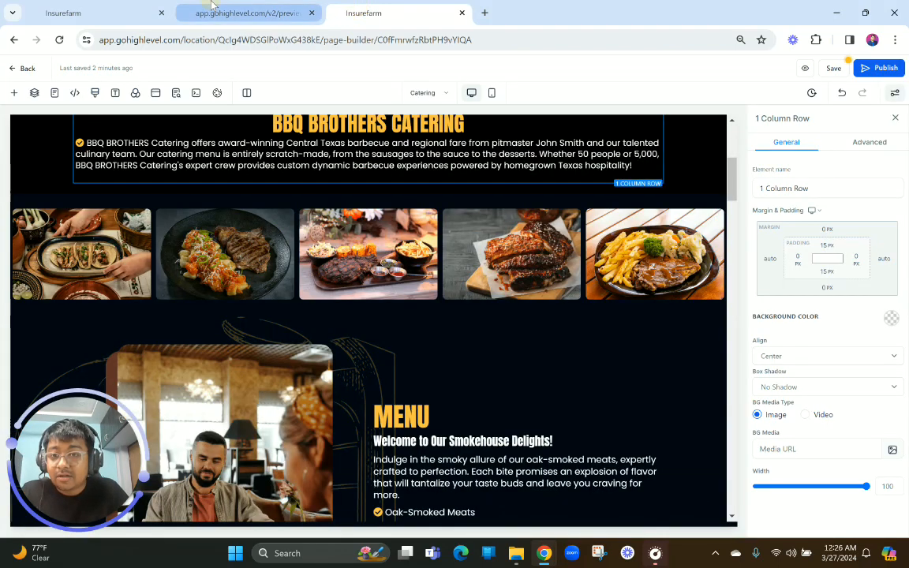
{"action": "left_click", "coordinate": [237, 13]}
{"action": "scroll", "coordinate": [220, 226], "scroll_direction": "down", "scroll_amount": 2}
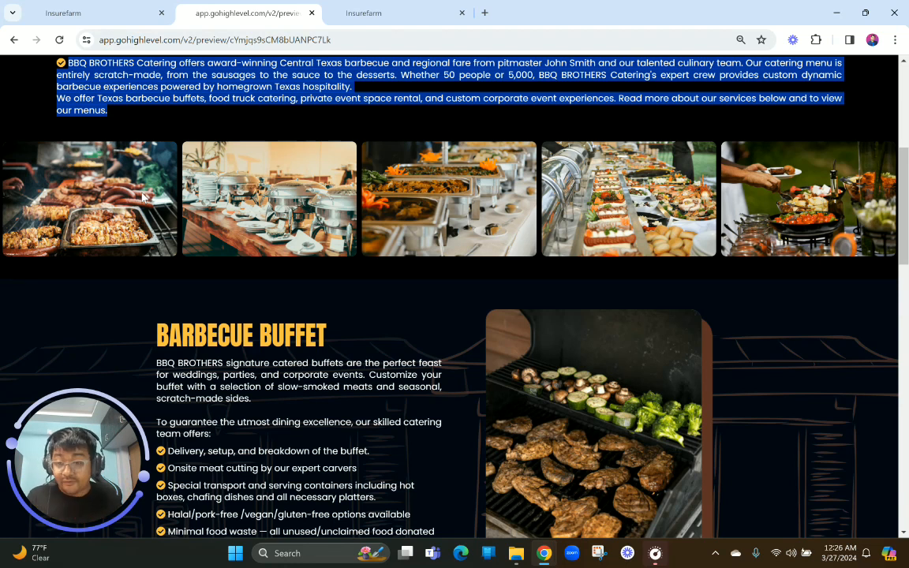
{"action": "left_click", "coordinate": [433, 10]}
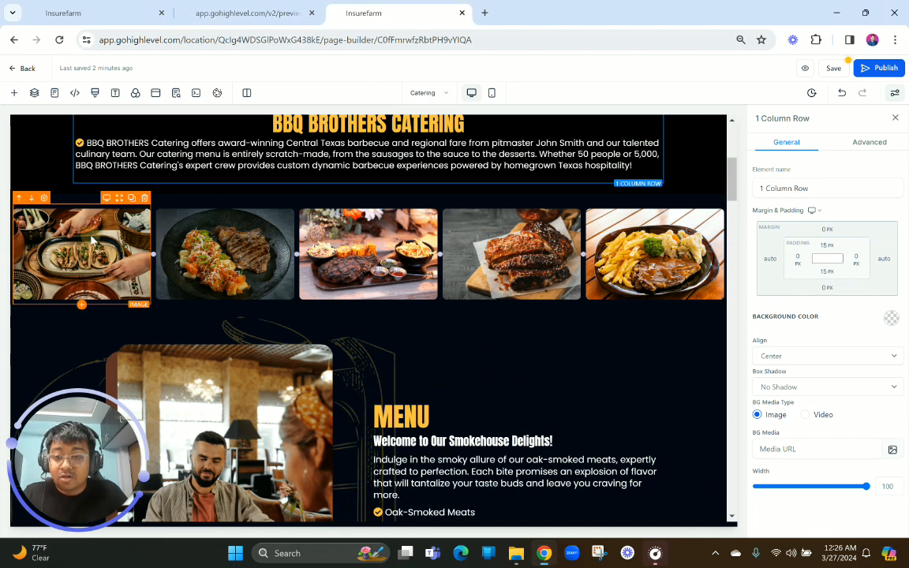
{"action": "left_click", "coordinate": [28, 251]}
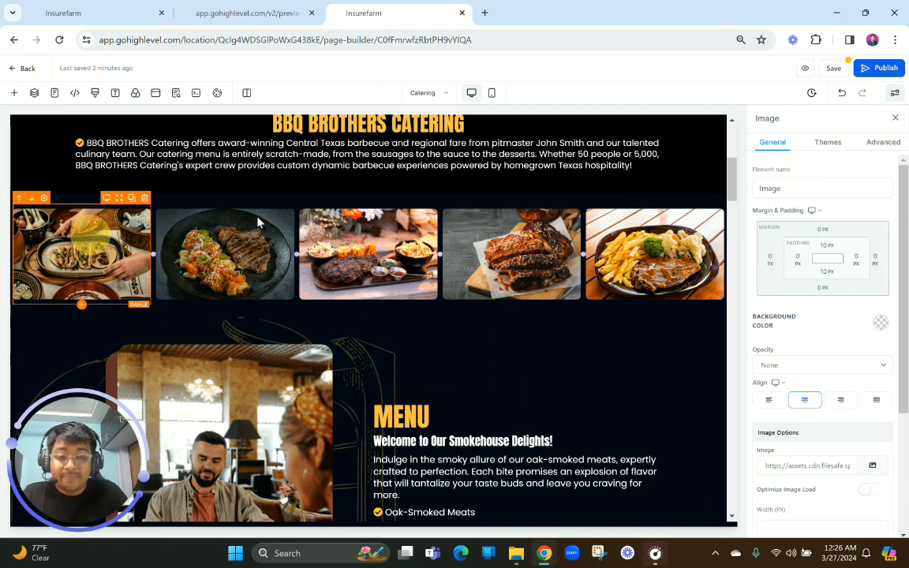
{"action": "left_click", "coordinate": [872, 465]}
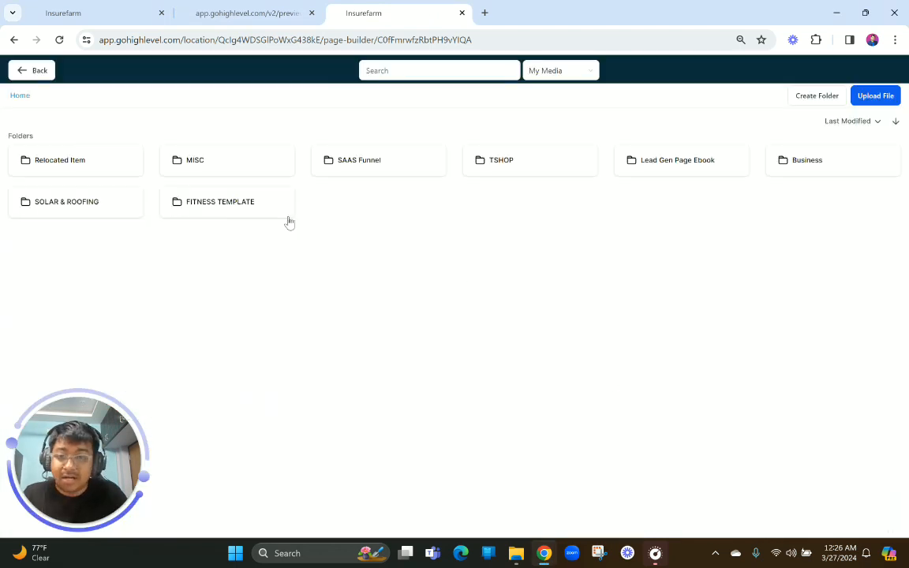
{"action": "left_click", "coordinate": [234, 160]}
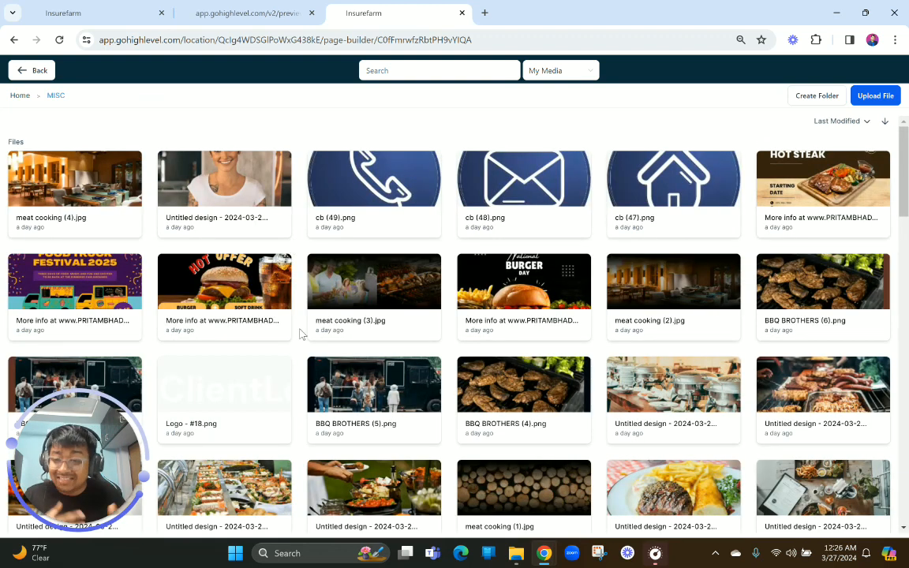
{"action": "scroll", "coordinate": [300, 335], "scroll_direction": "down", "scroll_amount": 3}
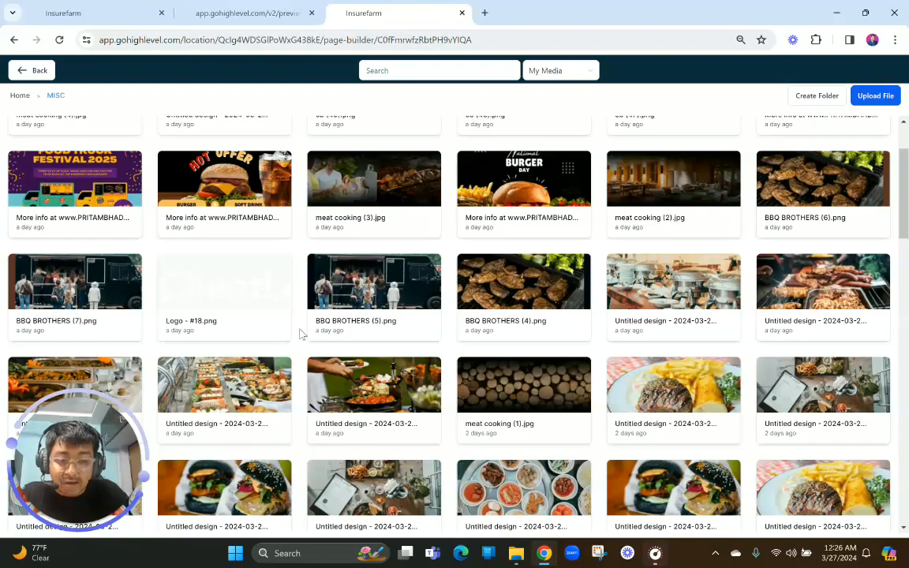
{"action": "left_click", "coordinate": [810, 147]}
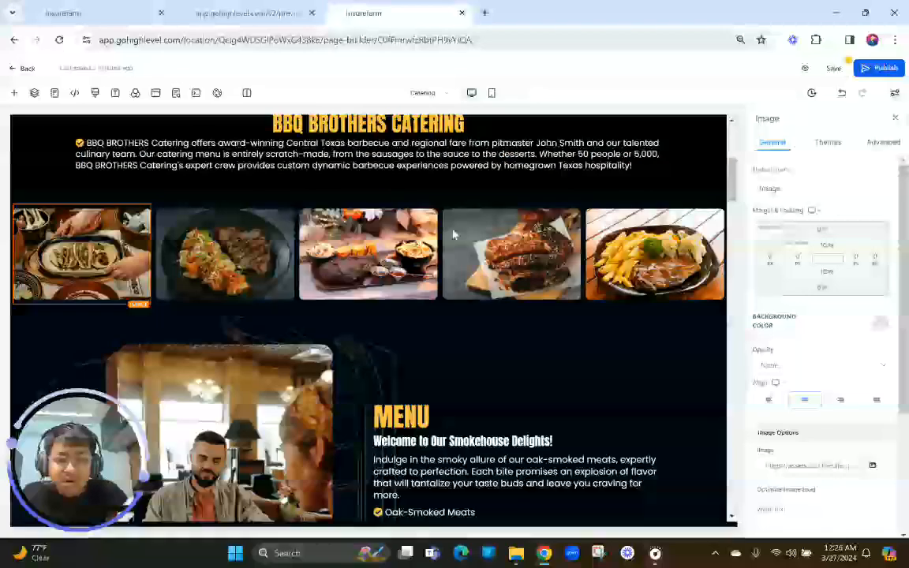
Replace the second image of the food photo row with the chafing dishes and stacked plates photo from the MISC folder, matching the preview
{"action": "left_click", "coordinate": [221, 11]}
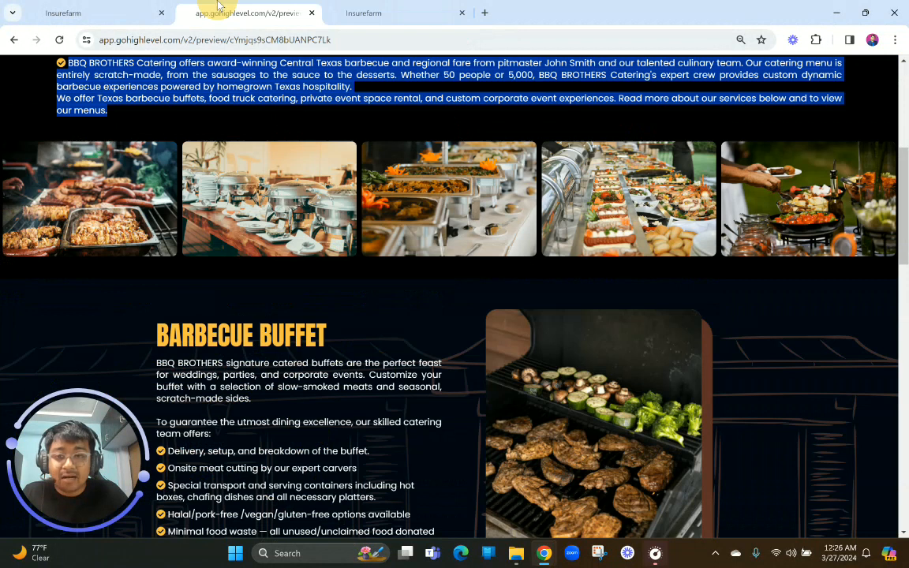
{"action": "left_click", "coordinate": [364, 13]}
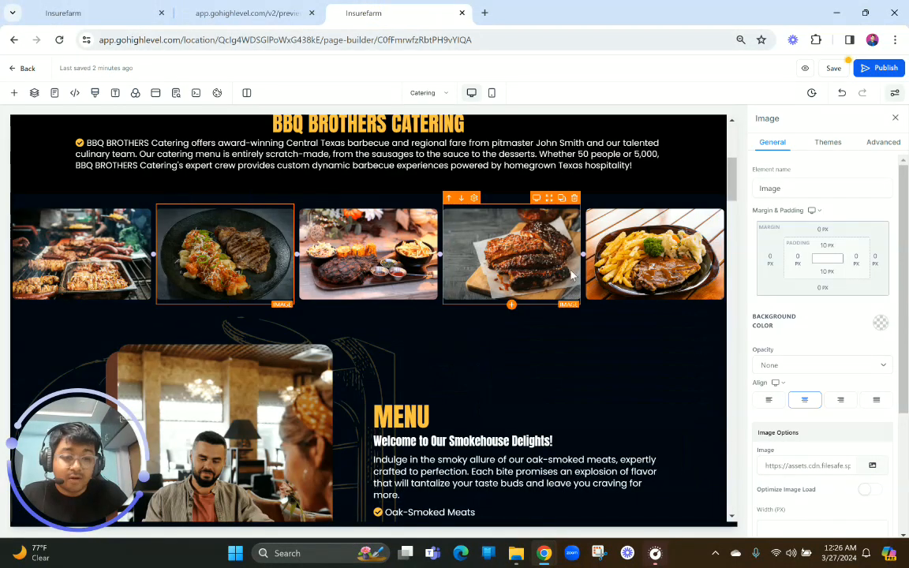
{"action": "left_click", "coordinate": [873, 470]}
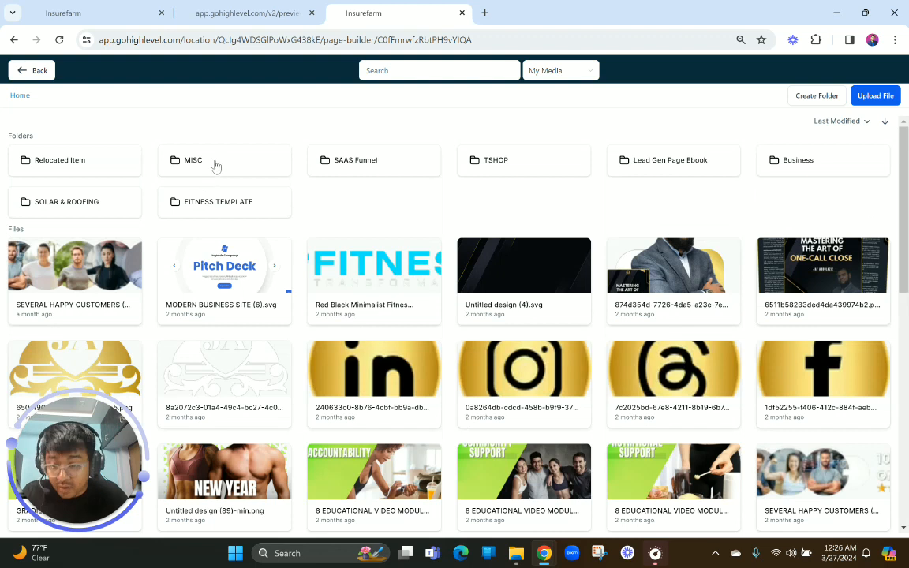
{"action": "left_click", "coordinate": [217, 164]}
{"action": "left_click", "coordinate": [231, 11]}
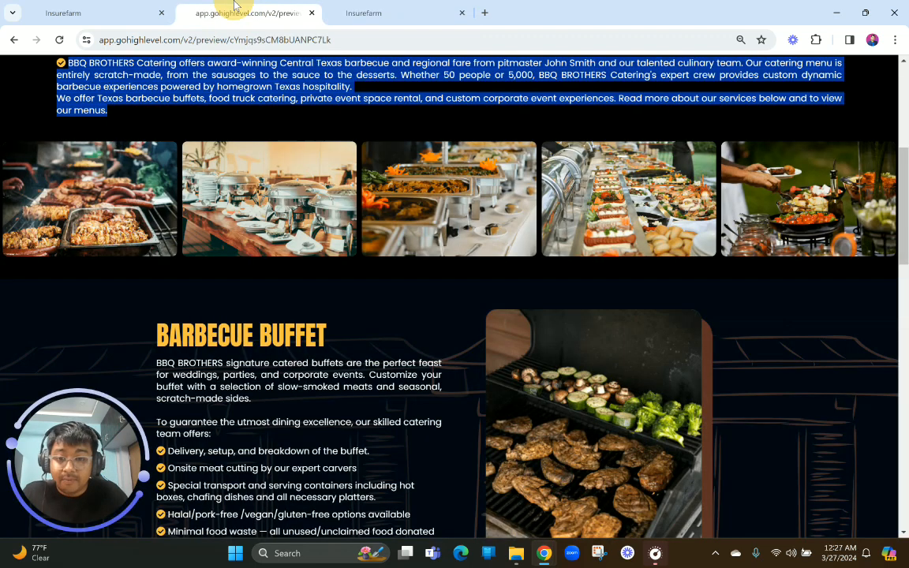
{"action": "left_click", "coordinate": [419, 8]}
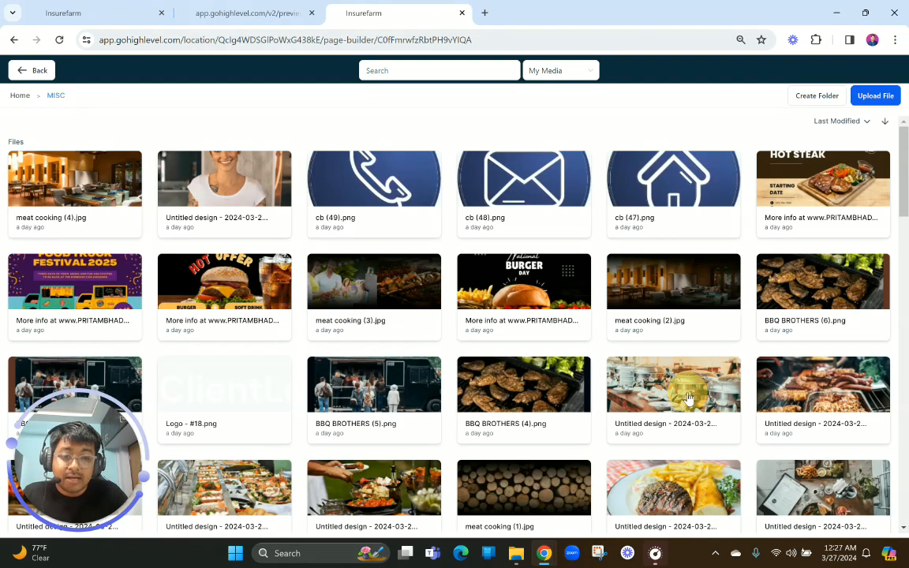
{"action": "left_click", "coordinate": [688, 398]}
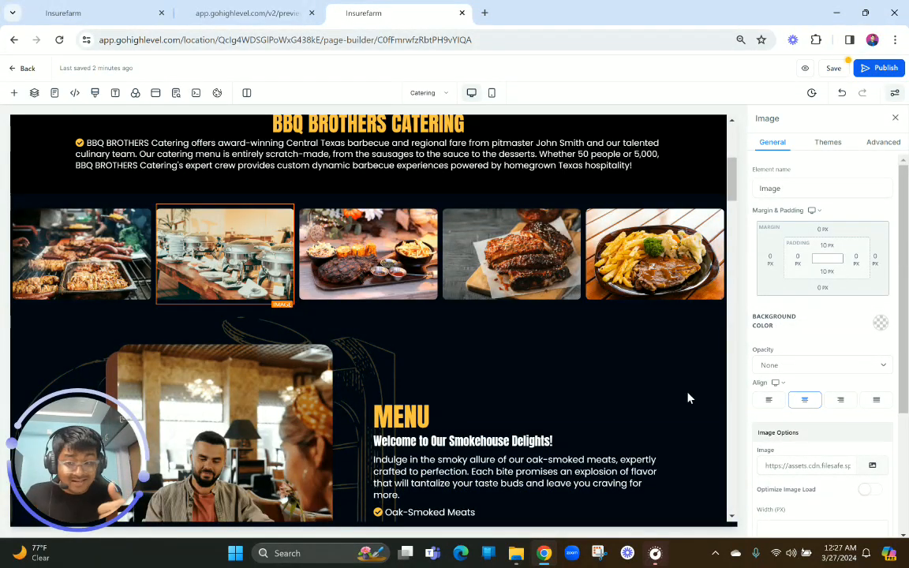
Replace the third image of the food photo row with the buffet trays with orange flowers photo from the MISC folder
{"action": "left_click", "coordinate": [365, 260]}
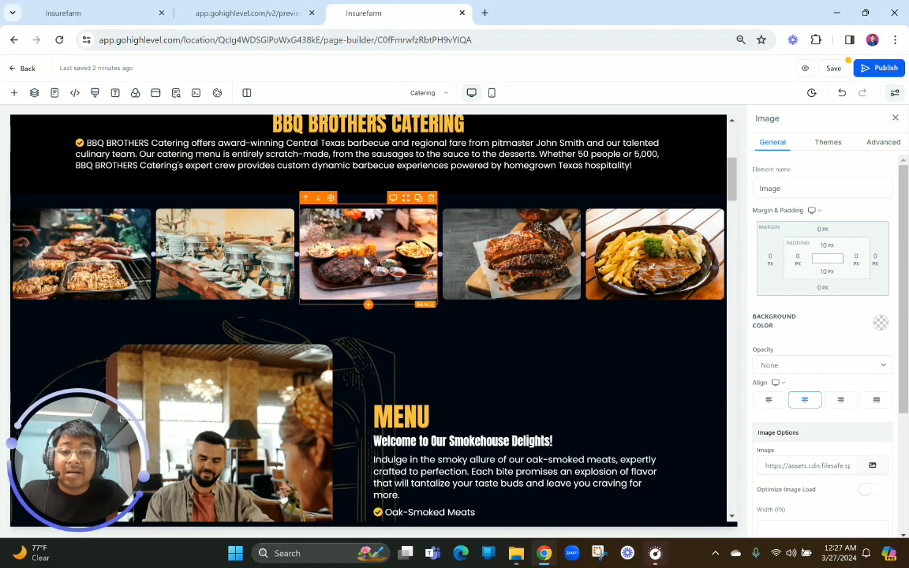
{"action": "left_click", "coordinate": [874, 466]}
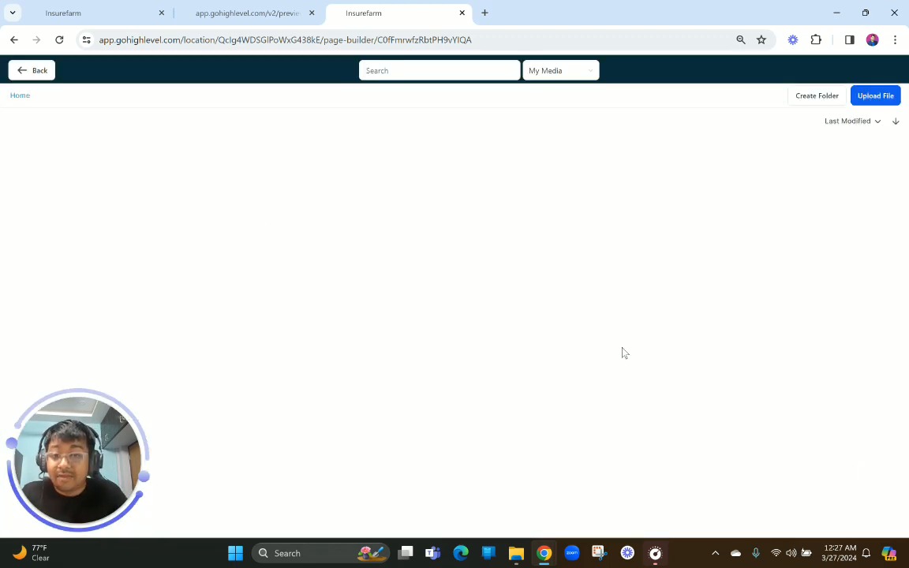
{"action": "left_click", "coordinate": [197, 152]}
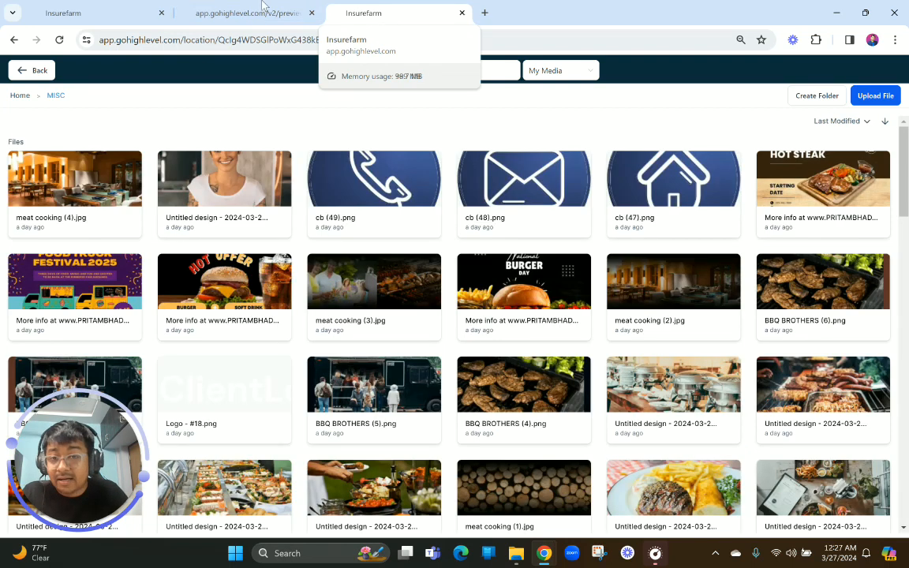
{"action": "left_click", "coordinate": [283, 16]}
{"action": "left_click", "coordinate": [336, 13]}
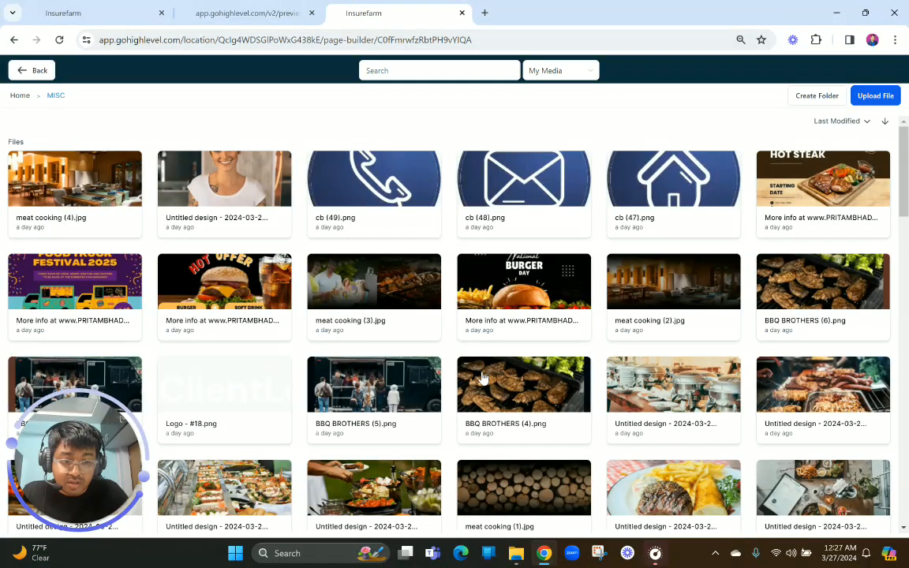
{"action": "scroll", "coordinate": [483, 379], "scroll_direction": "down", "scroll_amount": 2}
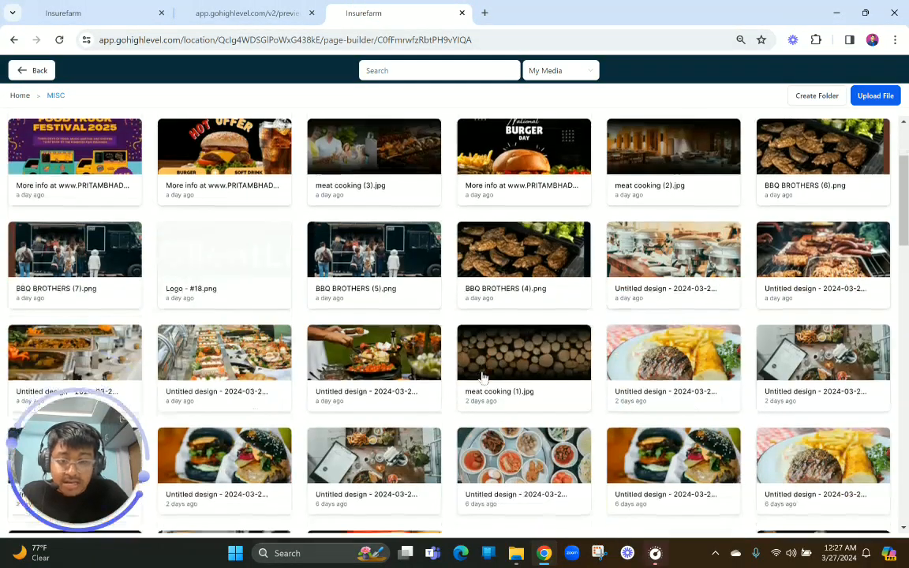
{"action": "left_click", "coordinate": [105, 359]}
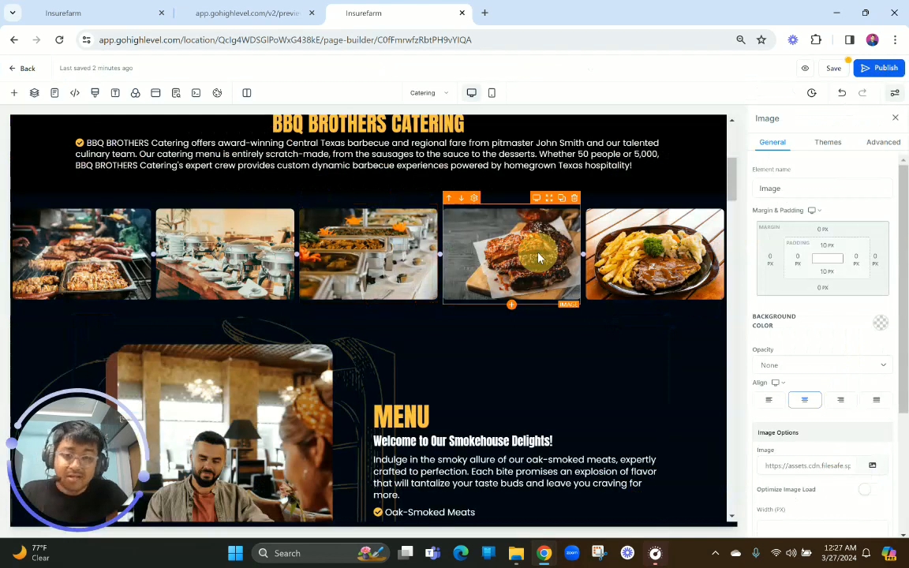
Replace the fourth image of the food photo row with the long buffet line of appetizer platters photo from the MISC folder
{"action": "left_click", "coordinate": [872, 465]}
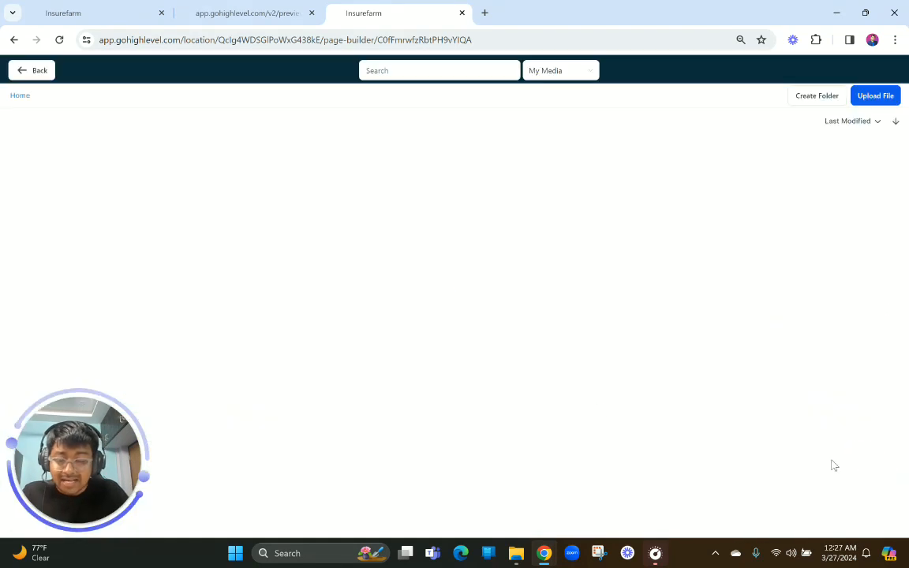
{"action": "left_click", "coordinate": [226, 173]}
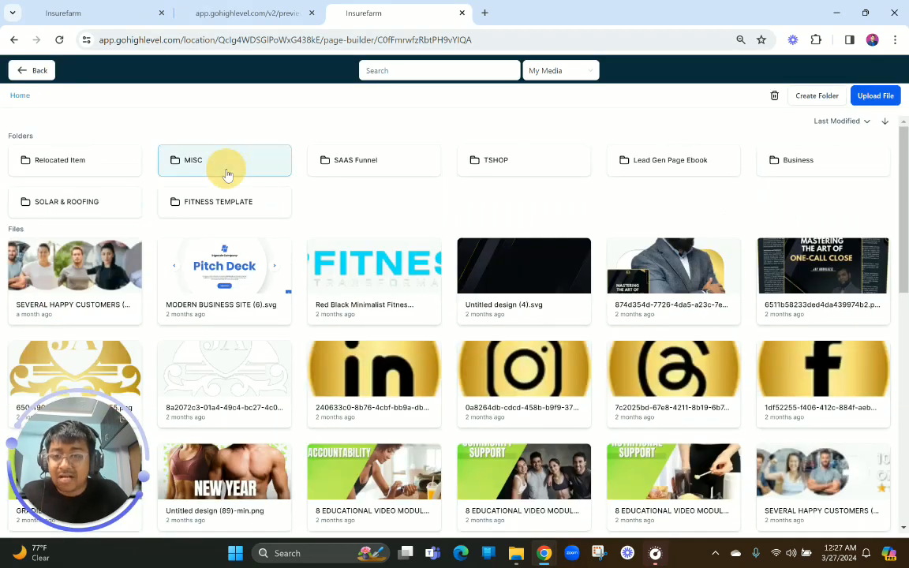
{"action": "left_click", "coordinate": [229, 14]}
{"action": "left_click", "coordinate": [387, 8]}
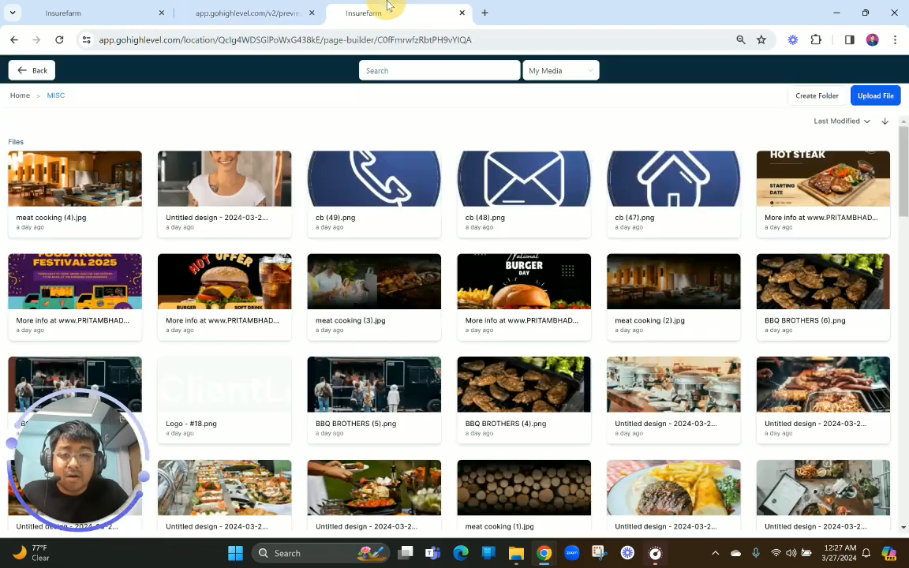
{"action": "scroll", "coordinate": [395, 395], "scroll_direction": "down", "scroll_amount": 2}
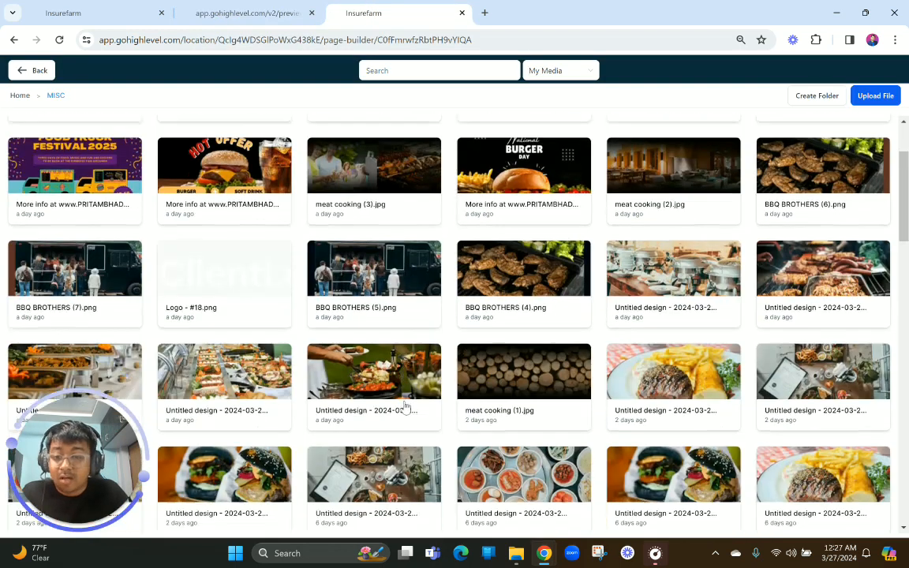
{"action": "left_click", "coordinate": [239, 389]}
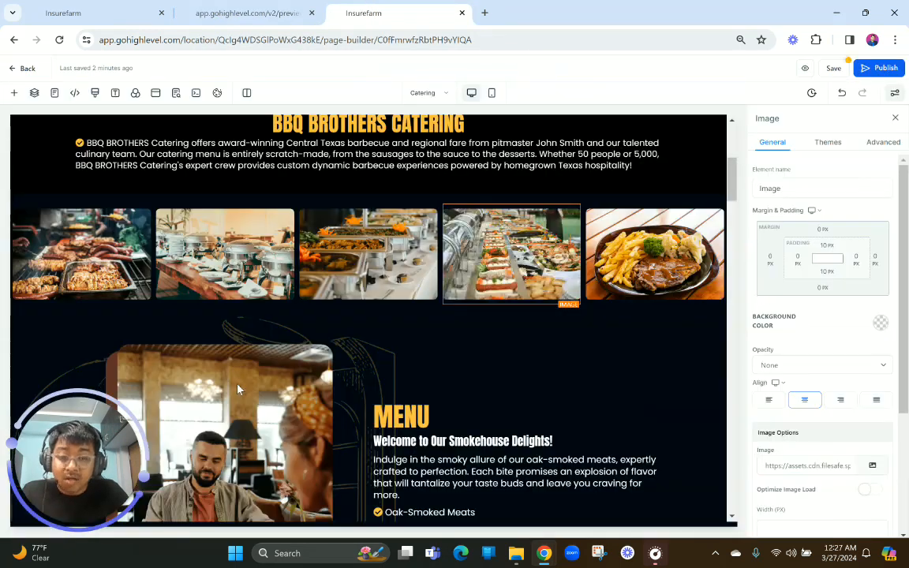
Replace the fifth image of the food photo row with the outdoor pan cooking photo from the MISC folder, matching the preview
{"action": "left_click", "coordinate": [872, 465]}
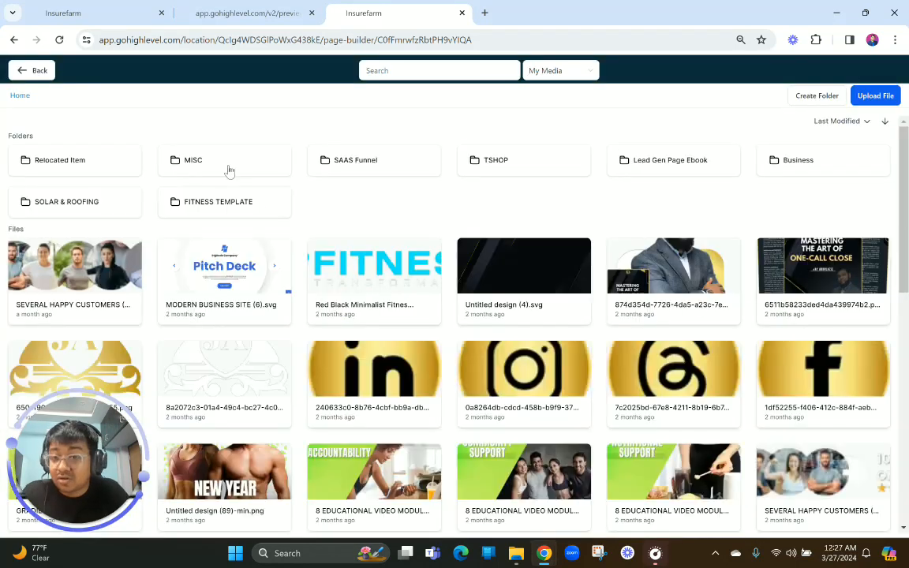
{"action": "left_click", "coordinate": [227, 168]}
{"action": "left_click", "coordinate": [260, 8]}
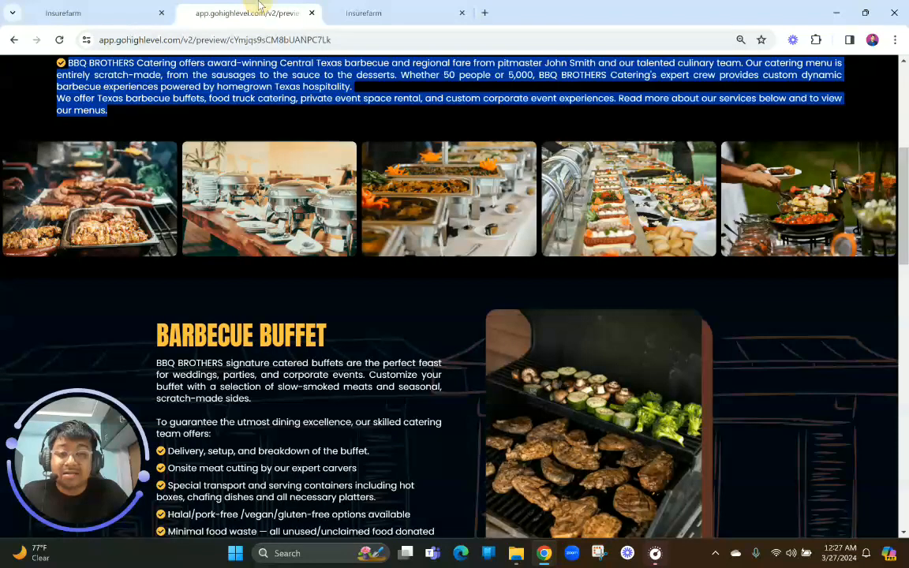
{"action": "left_click", "coordinate": [390, 11]}
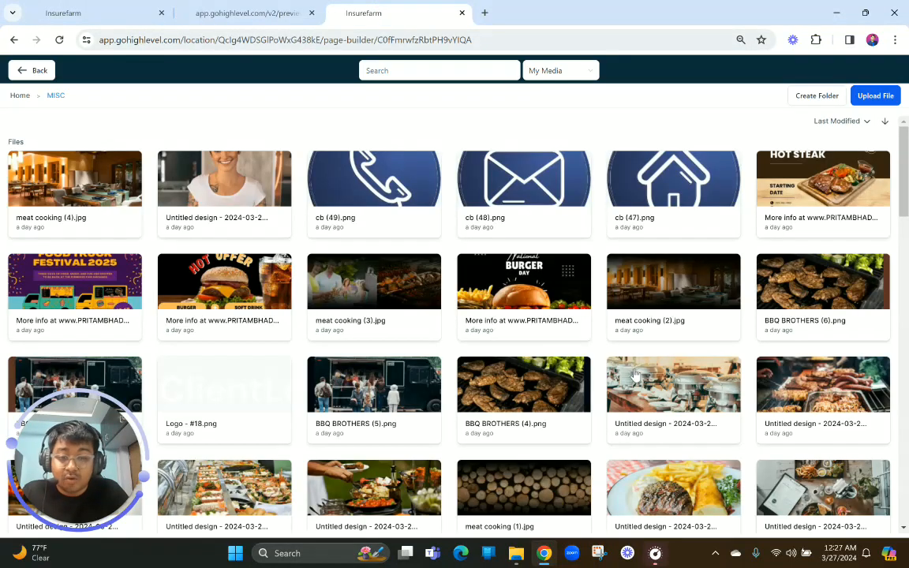
{"action": "scroll", "coordinate": [636, 375], "scroll_direction": "down", "scroll_amount": 3}
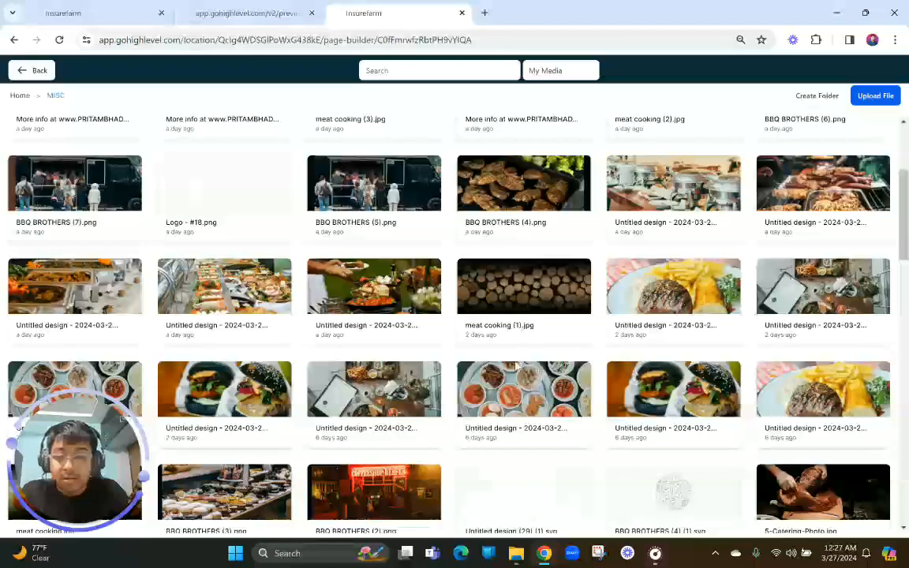
{"action": "left_click", "coordinate": [354, 281]}
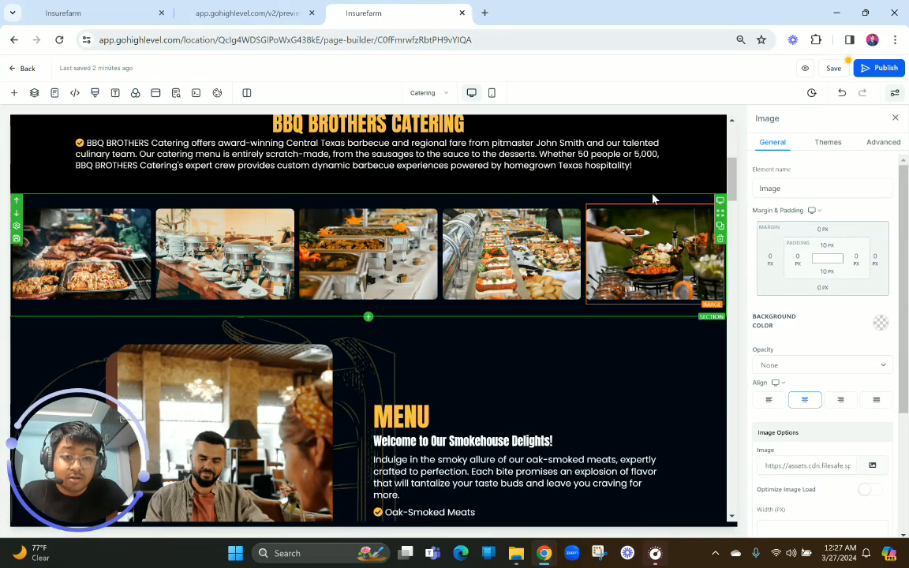
Turn on mobile visibility for the section holding the food photo row
{"action": "left_click", "coordinate": [588, 174]}
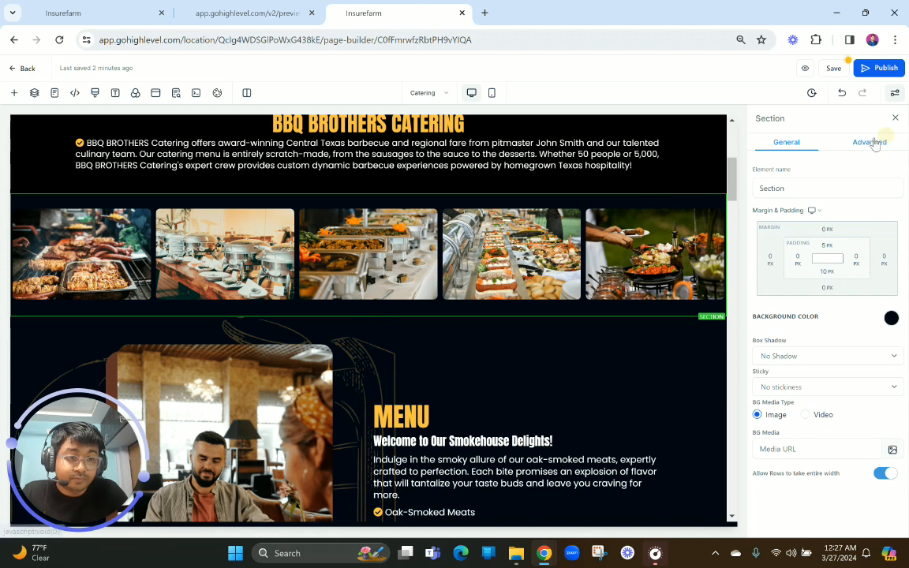
{"action": "left_click", "coordinate": [870, 142]}
{"action": "left_click", "coordinate": [828, 297]}
Compare the top of the Catering page with the finished preview and examine the preview's Barbecue Buffet section, including its text, image and background
{"action": "scroll", "coordinate": [621, 289], "scroll_direction": "up", "scroll_amount": 3}
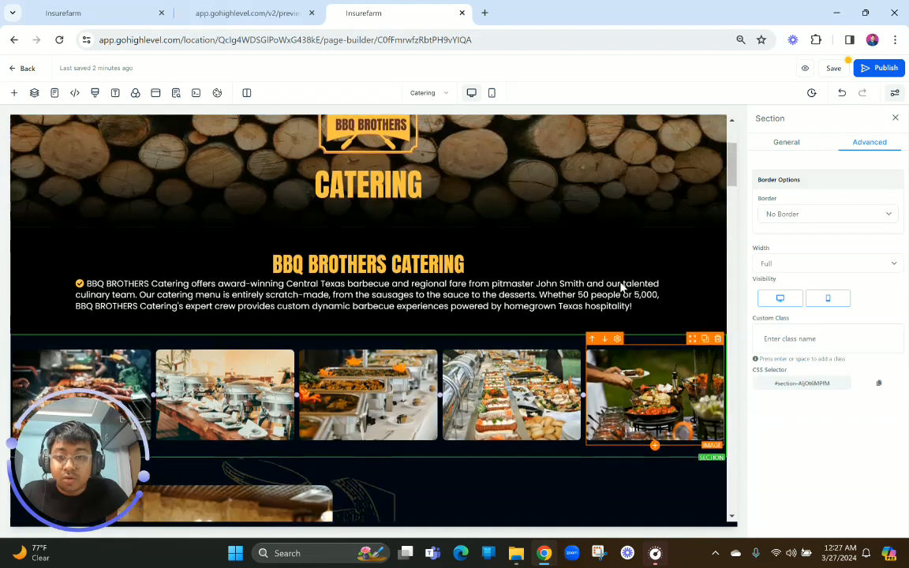
{"action": "scroll", "coordinate": [620, 288], "scroll_direction": "up", "scroll_amount": 1}
{"action": "scroll", "coordinate": [621, 289], "scroll_direction": "down", "scroll_amount": 6}
{"action": "scroll", "coordinate": [621, 289], "scroll_direction": "up", "scroll_amount": 4}
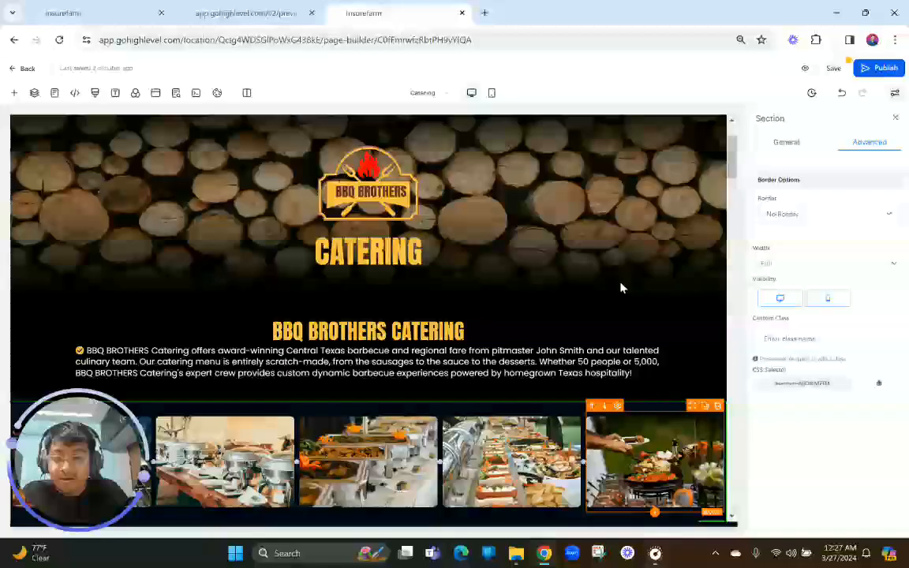
{"action": "left_click", "coordinate": [278, 7]}
{"action": "scroll", "coordinate": [378, 403], "scroll_direction": "up", "scroll_amount": 3}
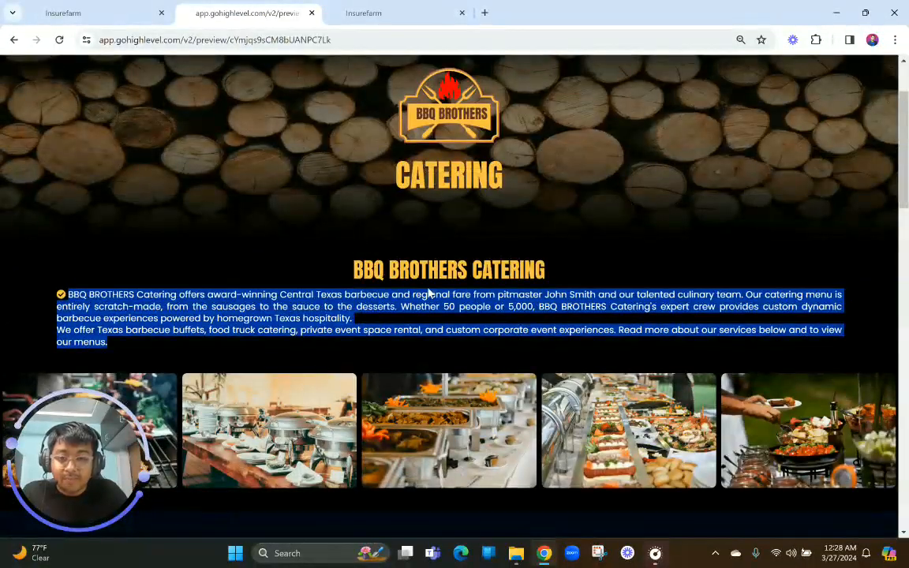
{"action": "left_click", "coordinate": [427, 294]}
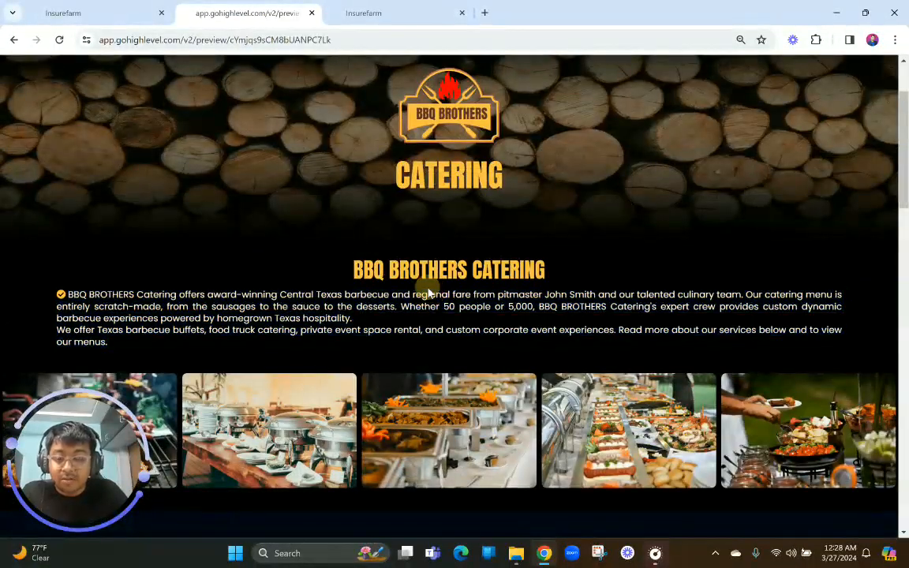
{"action": "scroll", "coordinate": [429, 294], "scroll_direction": "down", "scroll_amount": 5}
{"action": "scroll", "coordinate": [428, 293], "scroll_direction": "down", "scroll_amount": 1}
{"action": "scroll", "coordinate": [428, 293], "scroll_direction": "up", "scroll_amount": 1}
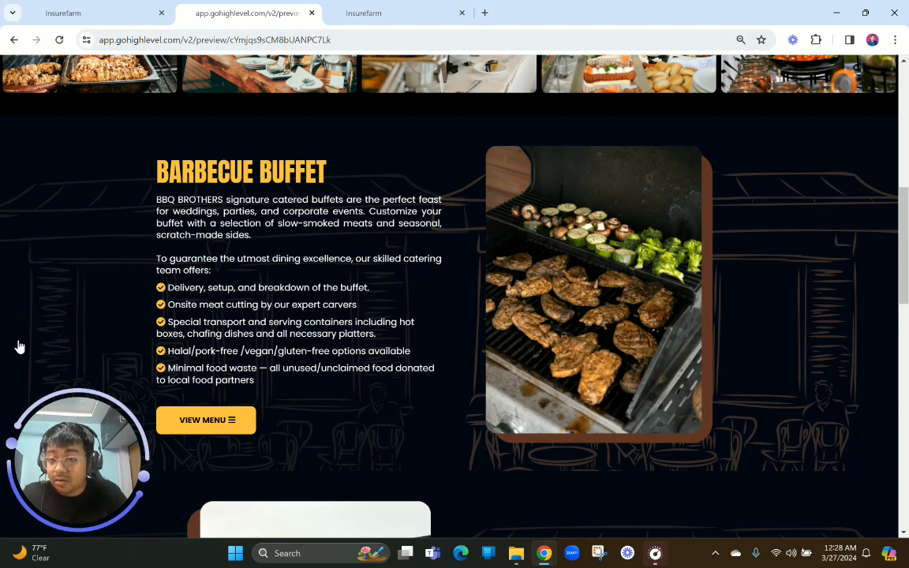
{"action": "scroll", "coordinate": [395, 253], "scroll_direction": "down", "scroll_amount": 1}
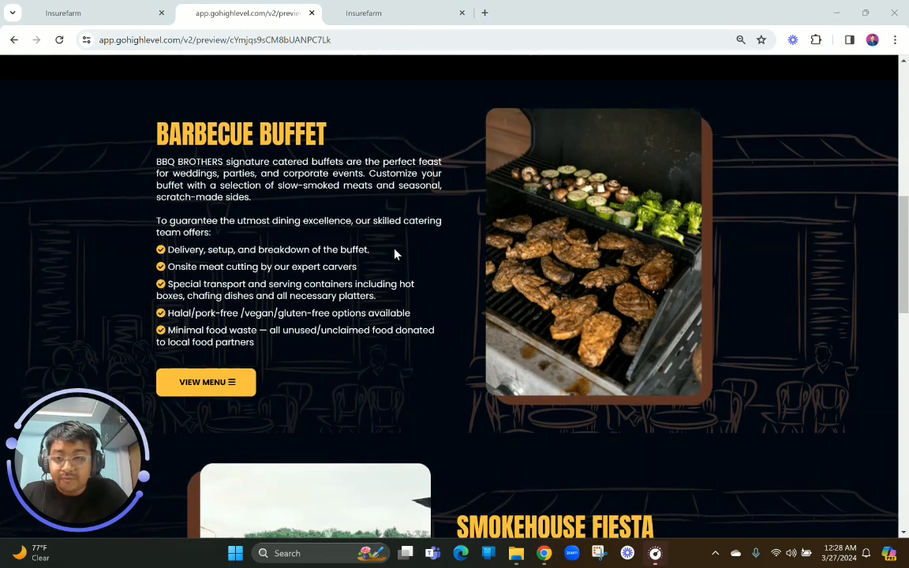
{"action": "left_click_drag", "start_coordinate": [144, 146], "coordinate": [414, 361]}
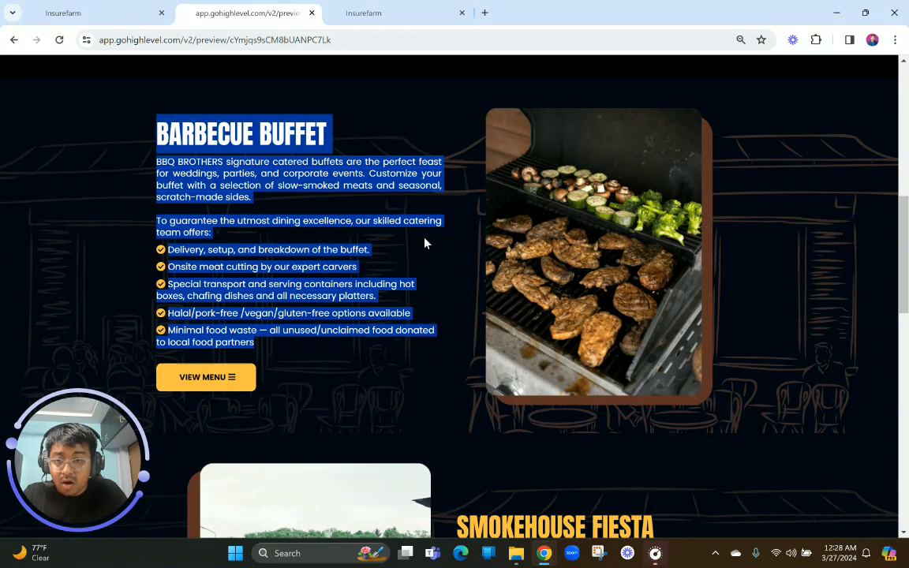
{"action": "scroll", "coordinate": [521, 281], "scroll_direction": "up", "scroll_amount": 1}
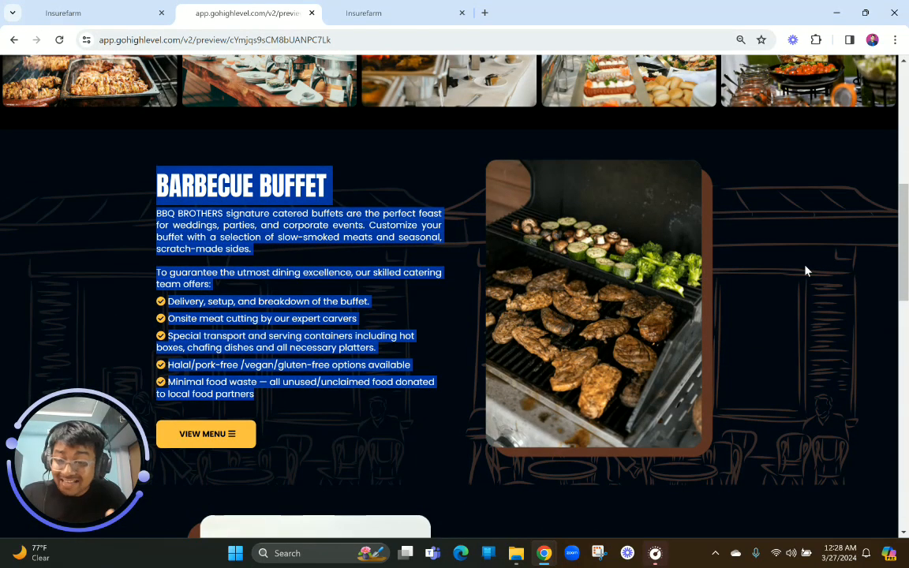
{"action": "scroll", "coordinate": [806, 271], "scroll_direction": "up", "scroll_amount": 4}
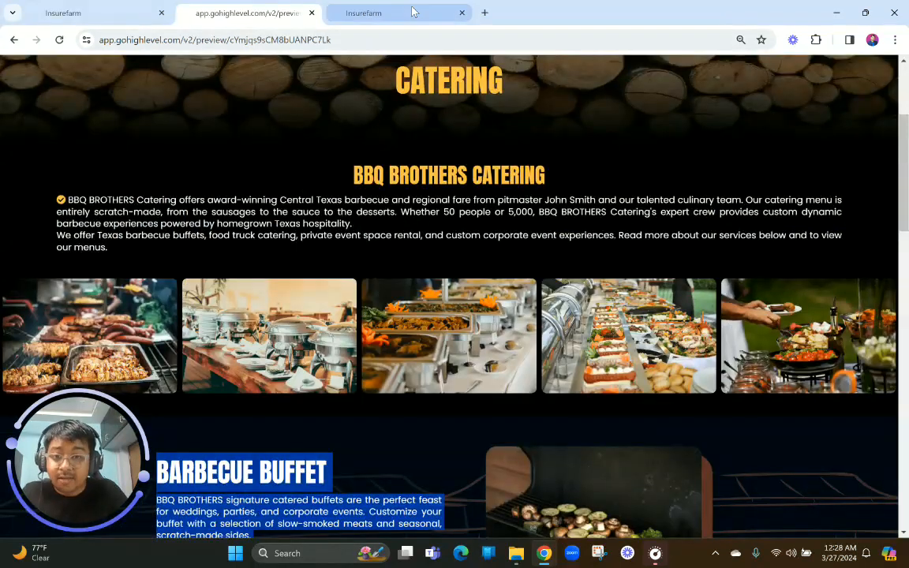
Return to the page builder and delete the Menu section below the food photo row
{"action": "left_click", "coordinate": [363, 12]}
{"action": "scroll", "coordinate": [442, 284], "scroll_direction": "down", "scroll_amount": 5}
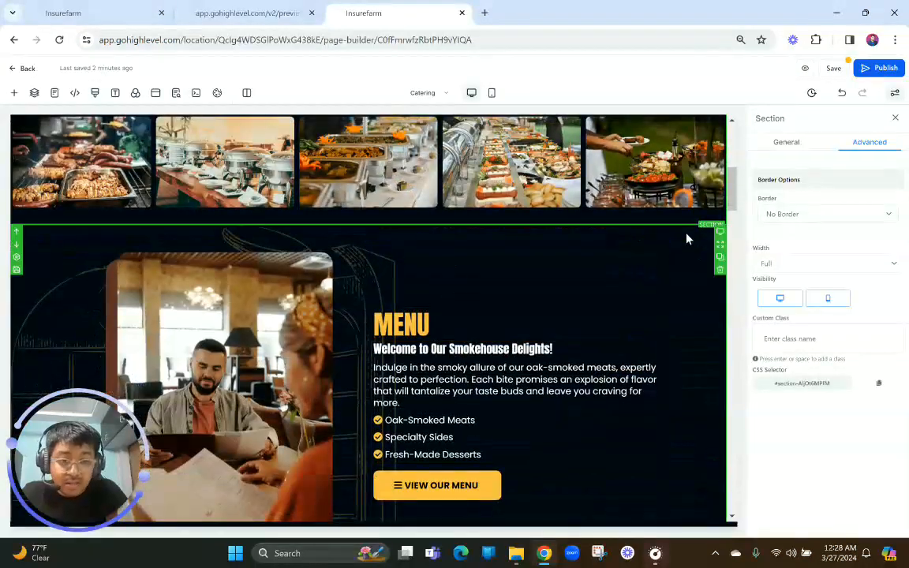
{"action": "left_click", "coordinate": [717, 274]}
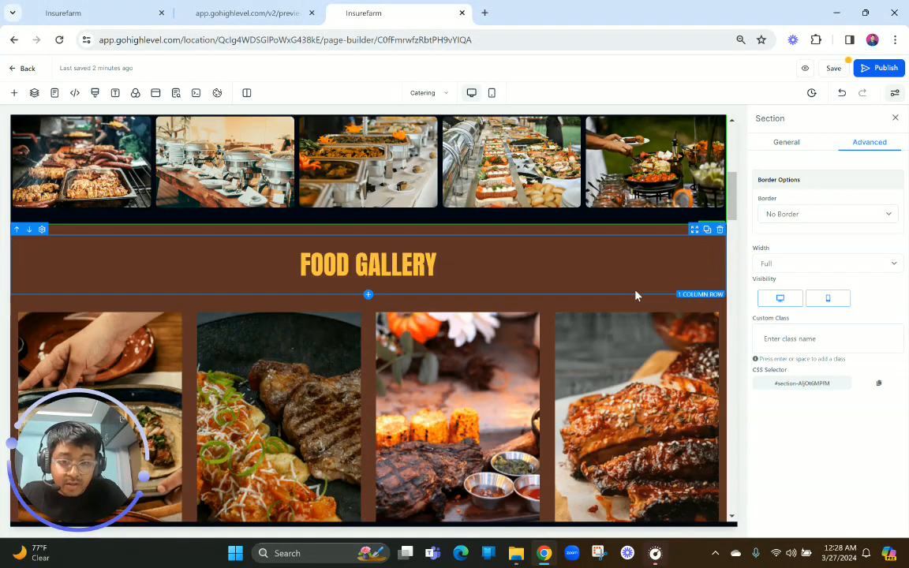
Move the BBQ Brothers Story section above the Food Gallery, directly below the food photo row
{"action": "scroll", "coordinate": [635, 295], "scroll_direction": "down", "scroll_amount": 8}
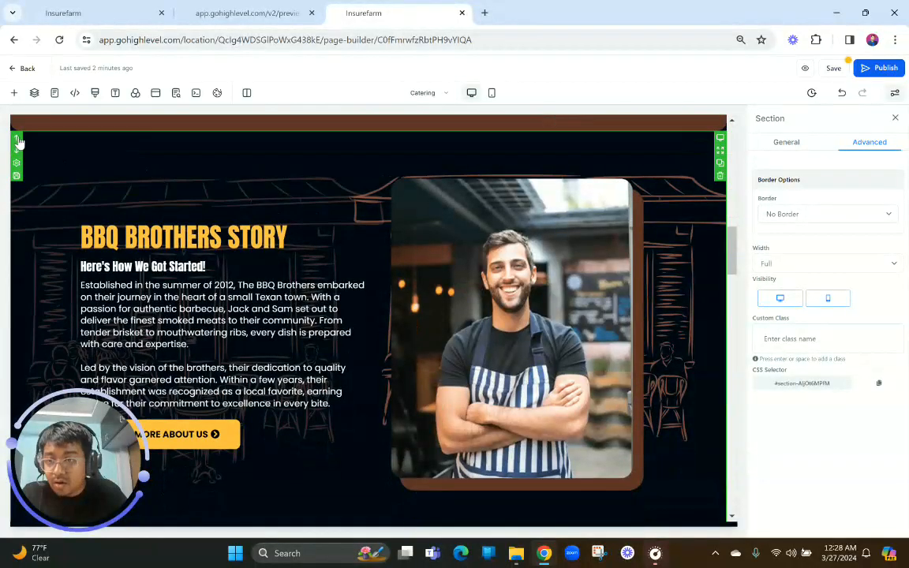
{"action": "scroll", "coordinate": [265, 199], "scroll_direction": "up", "scroll_amount": 8}
{"action": "scroll", "coordinate": [265, 199], "scroll_direction": "down", "scroll_amount": 8}
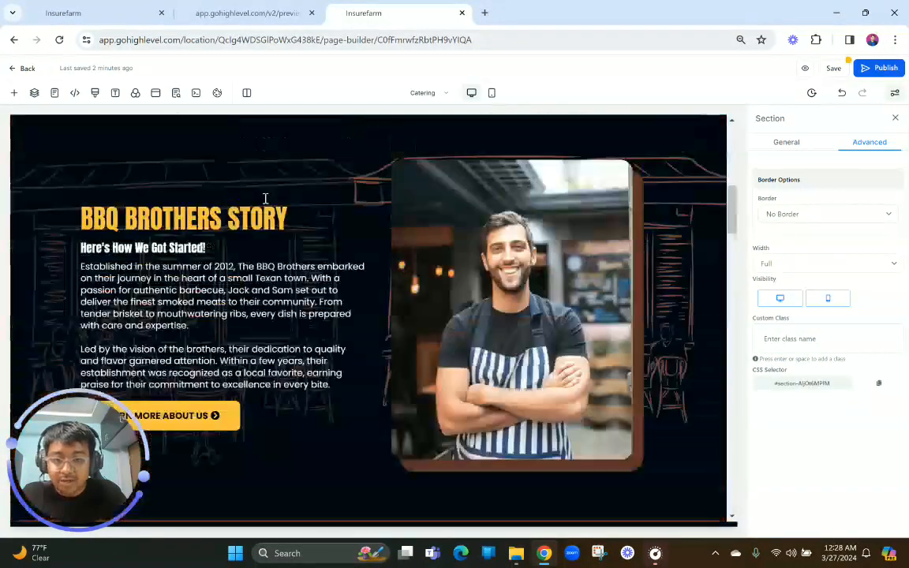
{"action": "scroll", "coordinate": [265, 199], "scroll_direction": "up", "scroll_amount": 1}
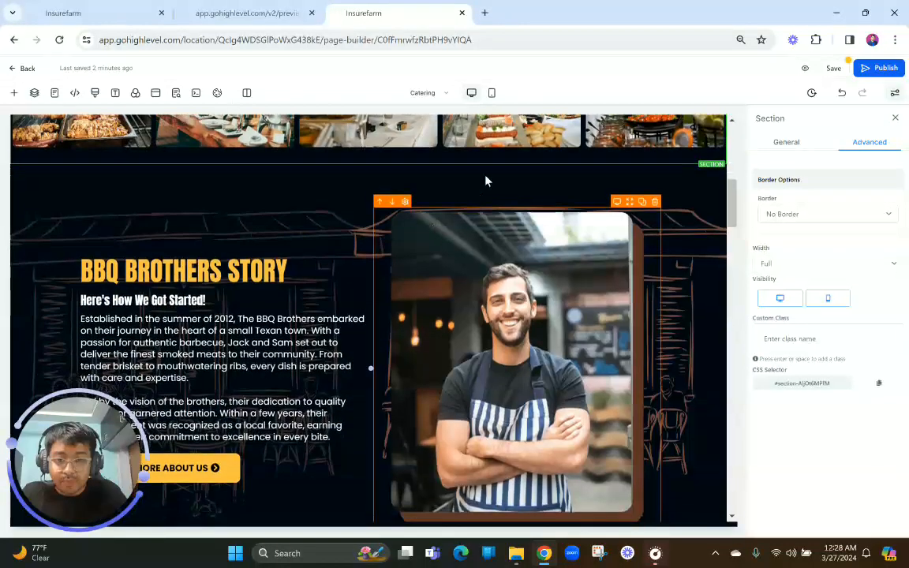
Set the background image opacity of the BBQ Brothers Story section to Half Fade
{"action": "left_click", "coordinate": [486, 178]}
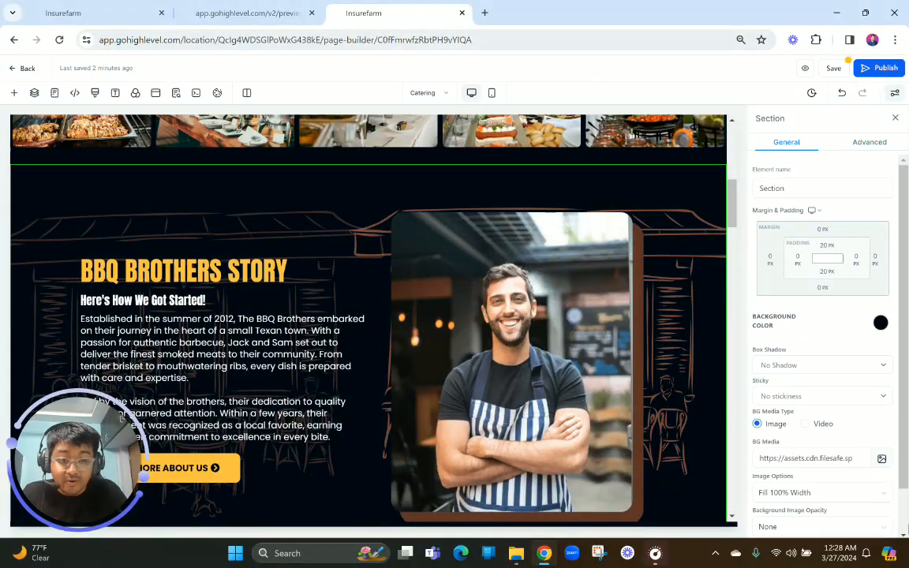
{"action": "left_click", "coordinate": [785, 492]}
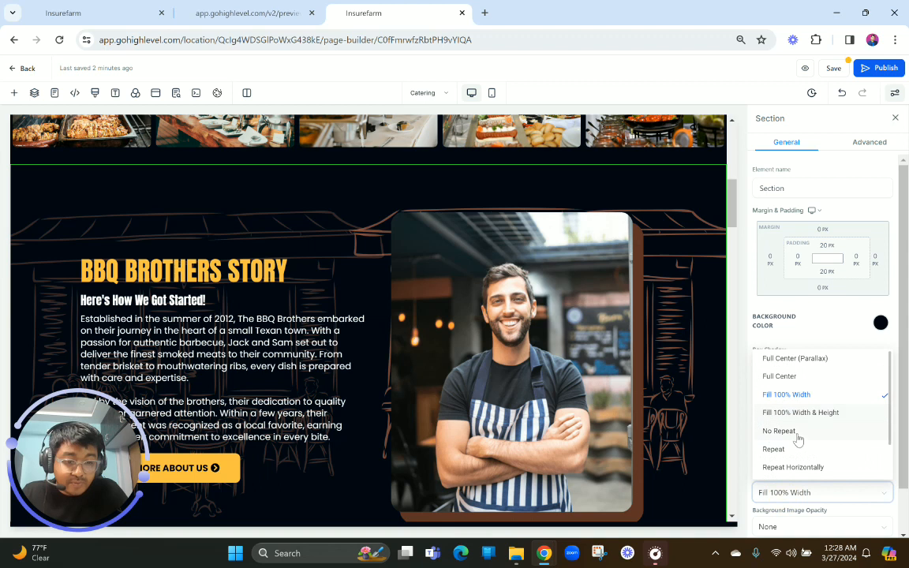
{"action": "left_click", "coordinate": [801, 320]}
{"action": "scroll", "coordinate": [821, 442], "scroll_direction": "down", "scroll_amount": 2}
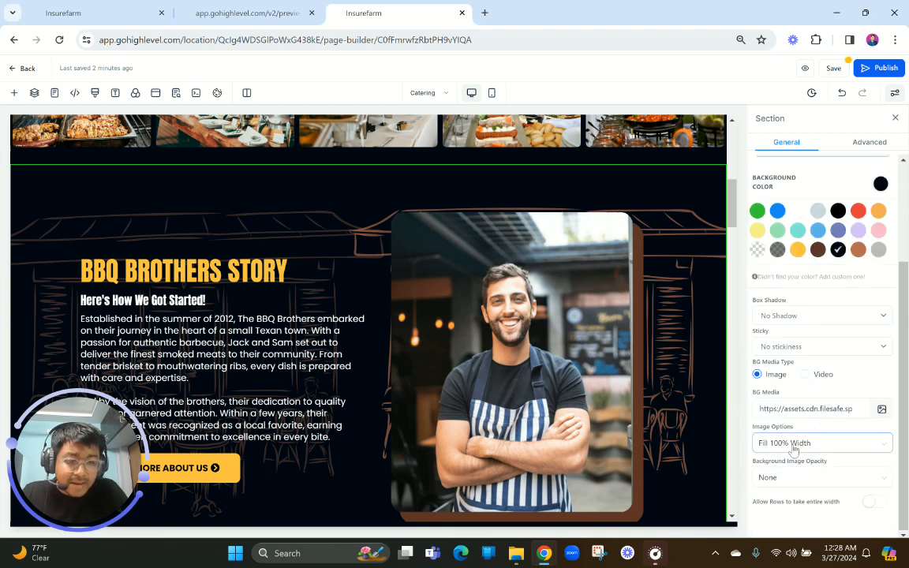
{"action": "left_click", "coordinate": [787, 478]}
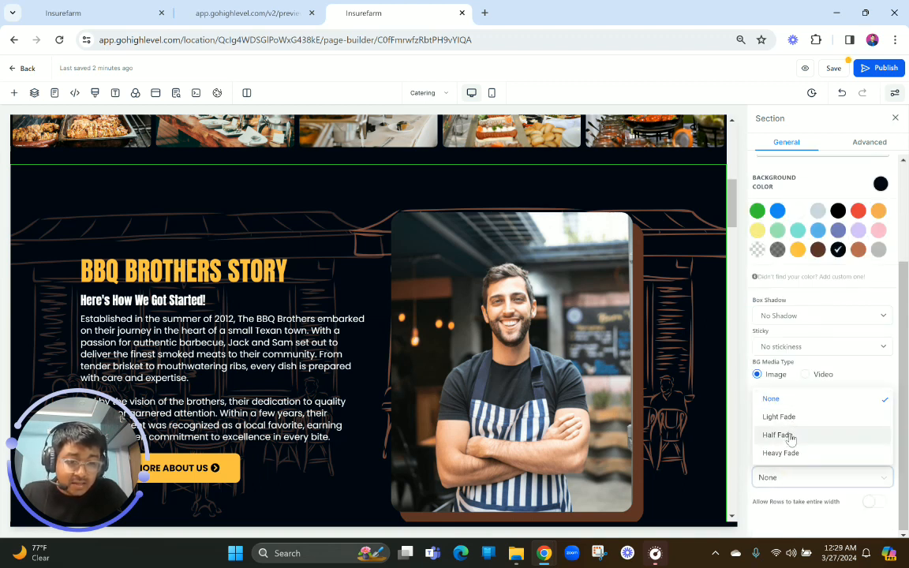
{"action": "left_click", "coordinate": [792, 439]}
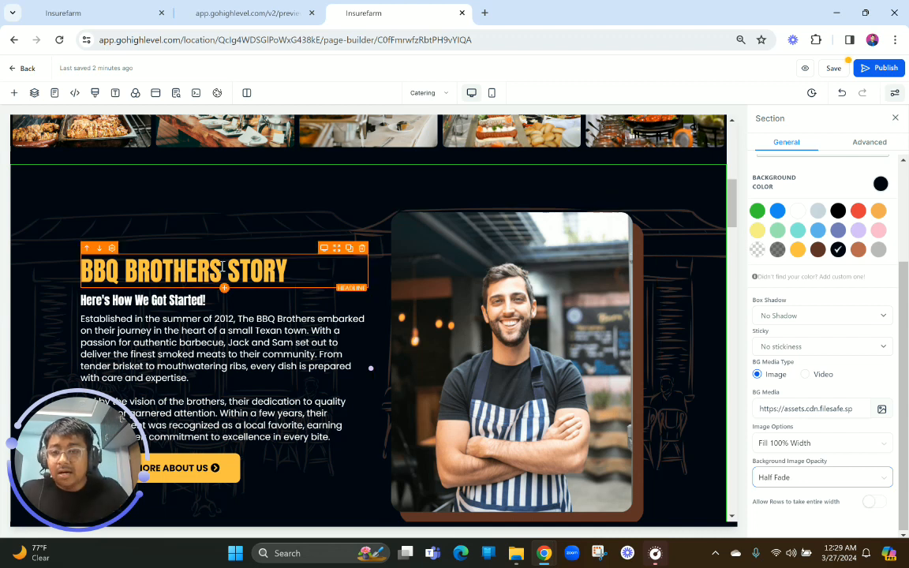
Replace the BBQ Brothers Story headline with "BARBECUE BUFFET" copied from the preview, without bold formatting or blank lines above it
{"action": "left_click", "coordinate": [244, 13]}
{"action": "scroll", "coordinate": [180, 254], "scroll_direction": "down", "scroll_amount": 3}
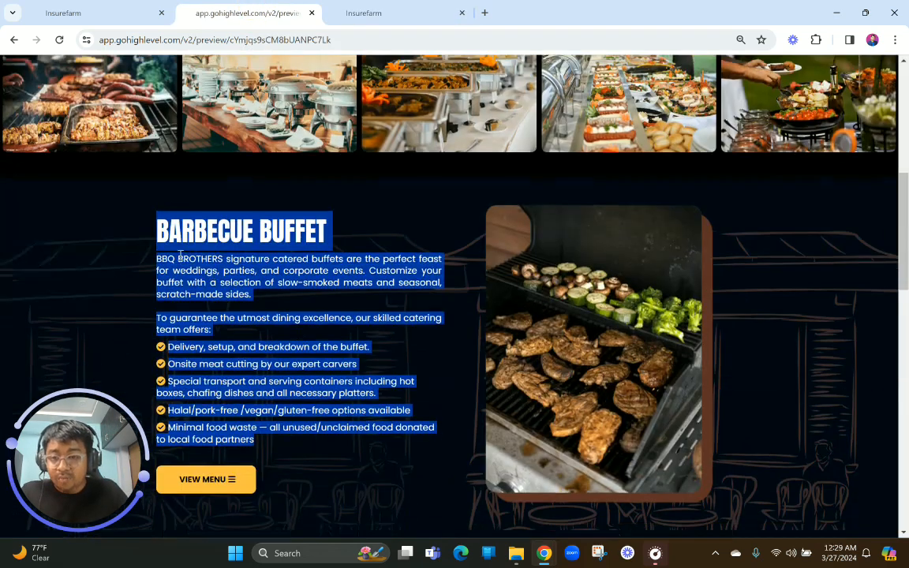
{"action": "scroll", "coordinate": [179, 254], "scroll_direction": "down", "scroll_amount": 1}
{"action": "left_click_drag", "start_coordinate": [160, 206], "coordinate": [309, 203]}
{"action": "key", "text": "ctrl+c"}
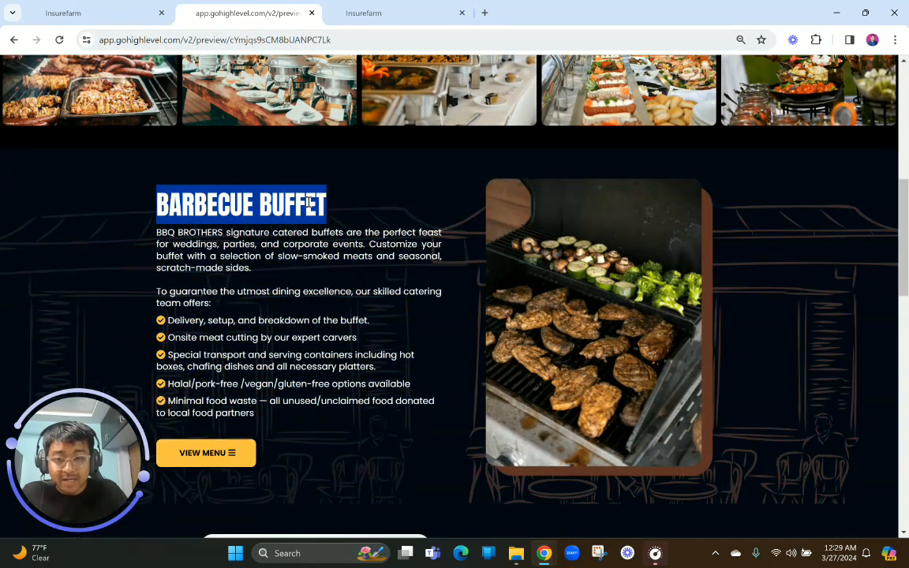
{"action": "left_click", "coordinate": [432, 9]}
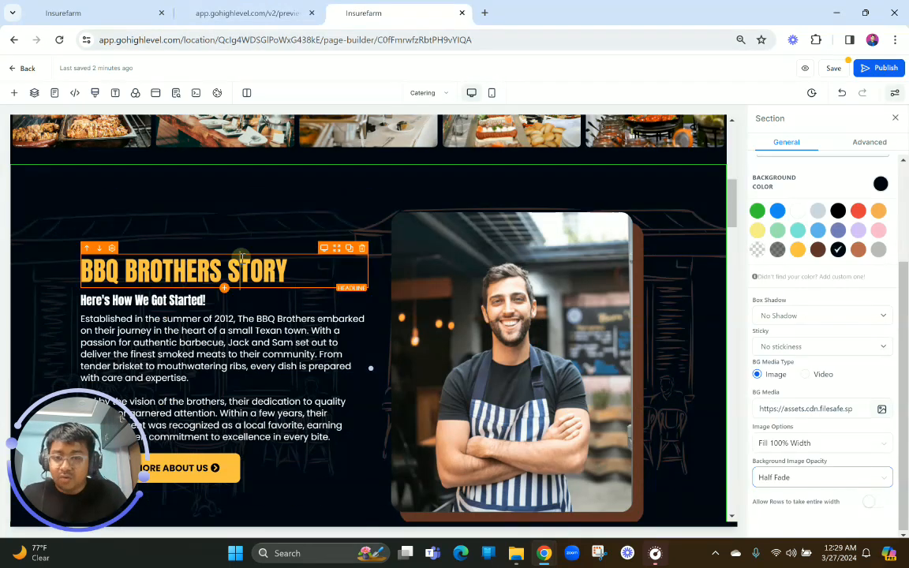
{"action": "triple_click", "coordinate": [242, 258]}
{"action": "key", "text": "ctrl+v"}
{"action": "triple_click", "coordinate": [128, 330]}
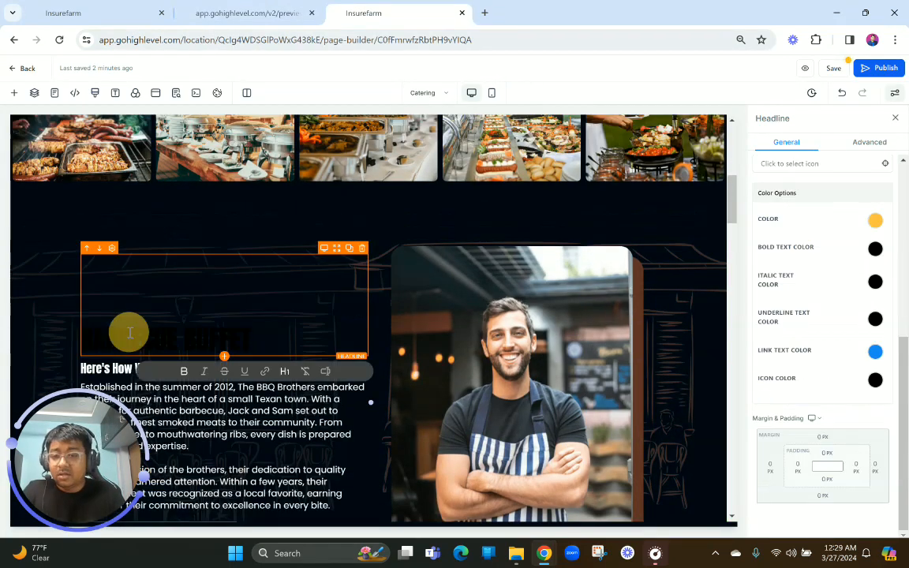
{"action": "left_click", "coordinate": [184, 372]}
{"action": "left_click", "coordinate": [83, 338]}
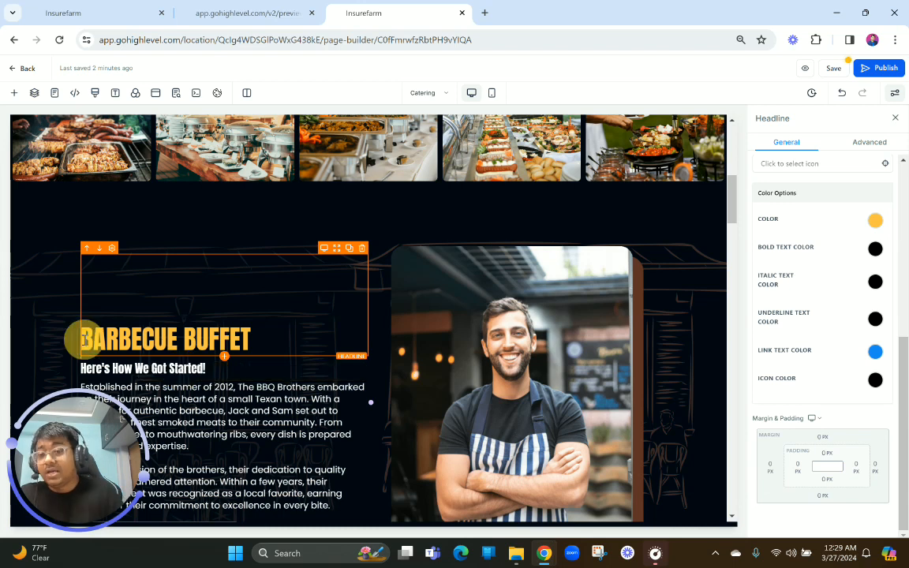
Replace the paragraph under BARBECUE BUFFET with the preview's text from "BBQ BROTHERS signature catered buffets" through "our skilled catering team offers:"
{"action": "left_click", "coordinate": [233, 9]}
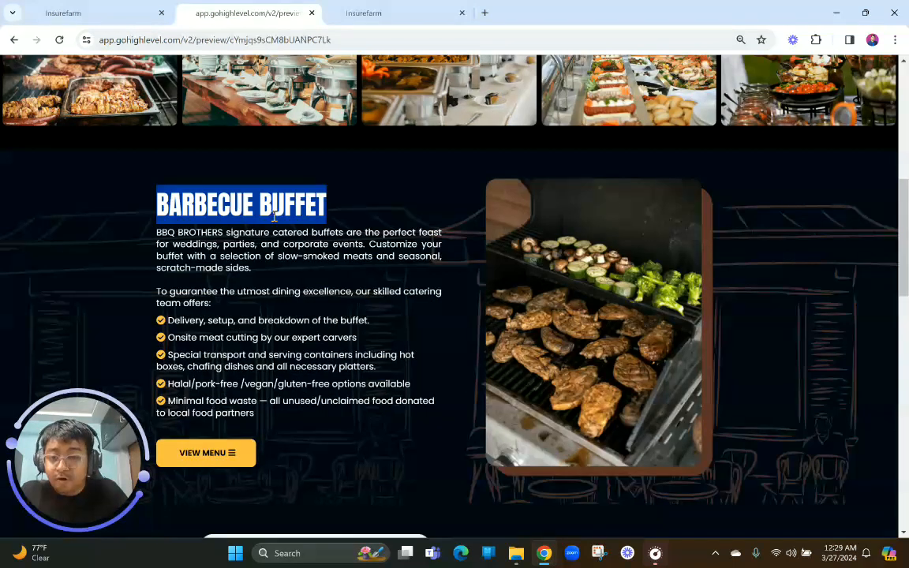
{"action": "left_click_drag", "start_coordinate": [157, 233], "coordinate": [212, 308]}
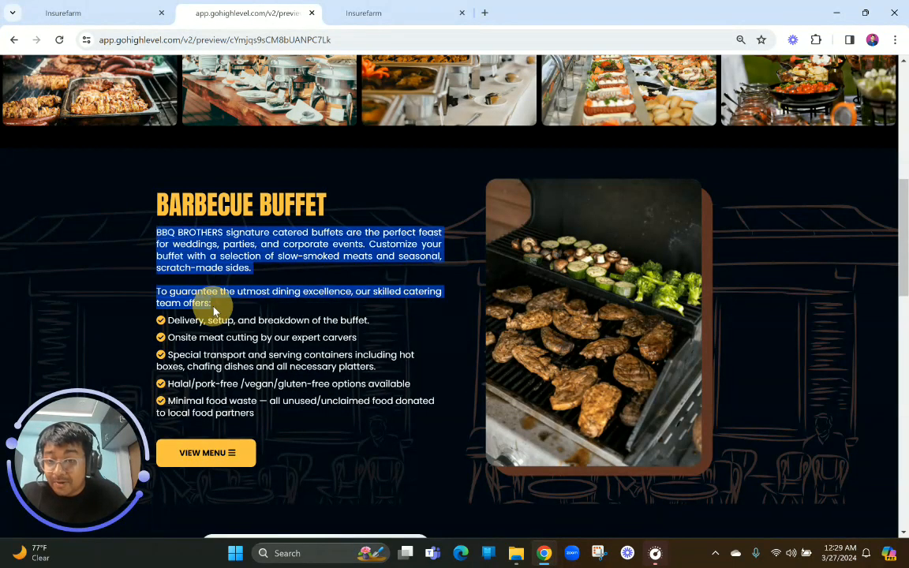
{"action": "left_click", "coordinate": [359, 12]}
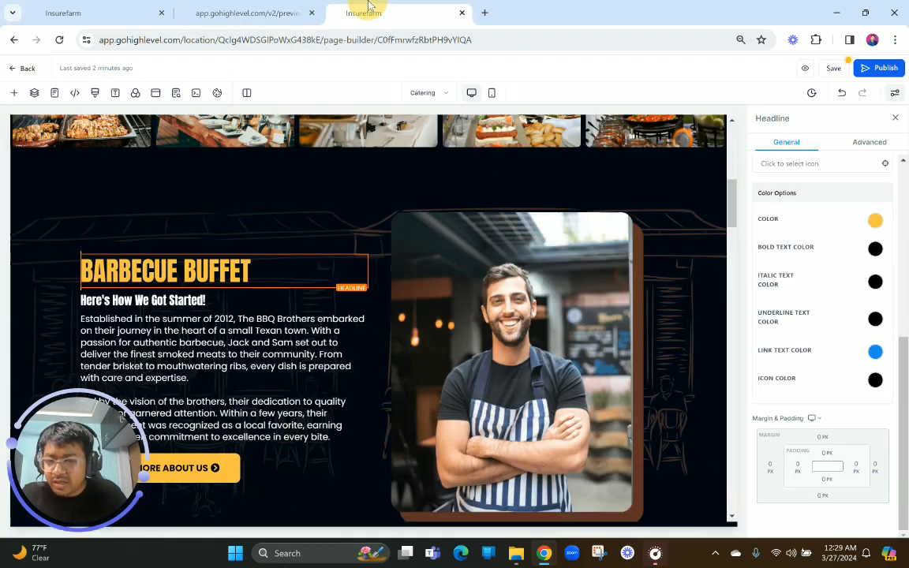
{"action": "left_click", "coordinate": [207, 325]}
{"action": "key", "text": "ctrl+a"}
{"action": "key", "text": "ctrl+v"}
{"action": "scroll", "coordinate": [119, 315], "scroll_direction": "down", "scroll_amount": 2}
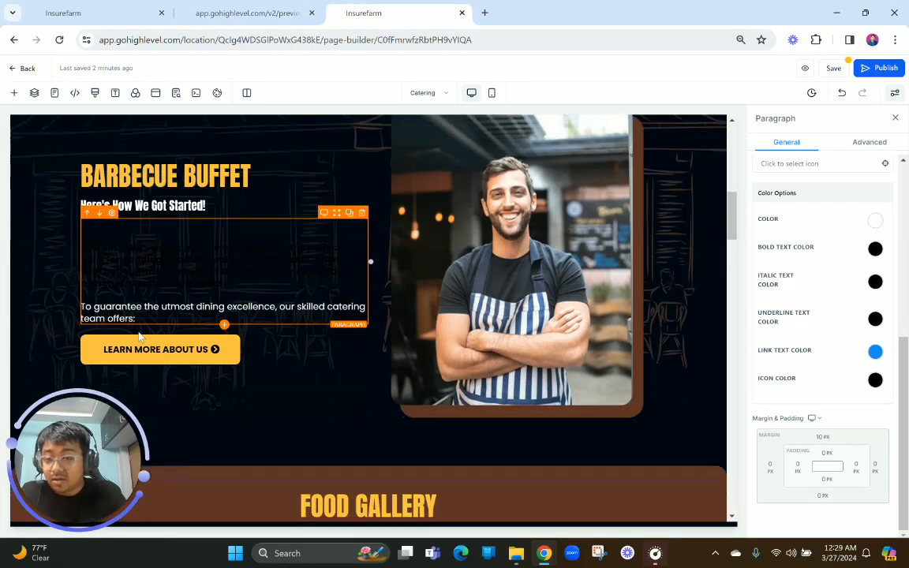
Remove the bold formatting and the blank lines above the text in the Barbecue Buffet paragraph
{"action": "key", "text": "ctrl+a"}
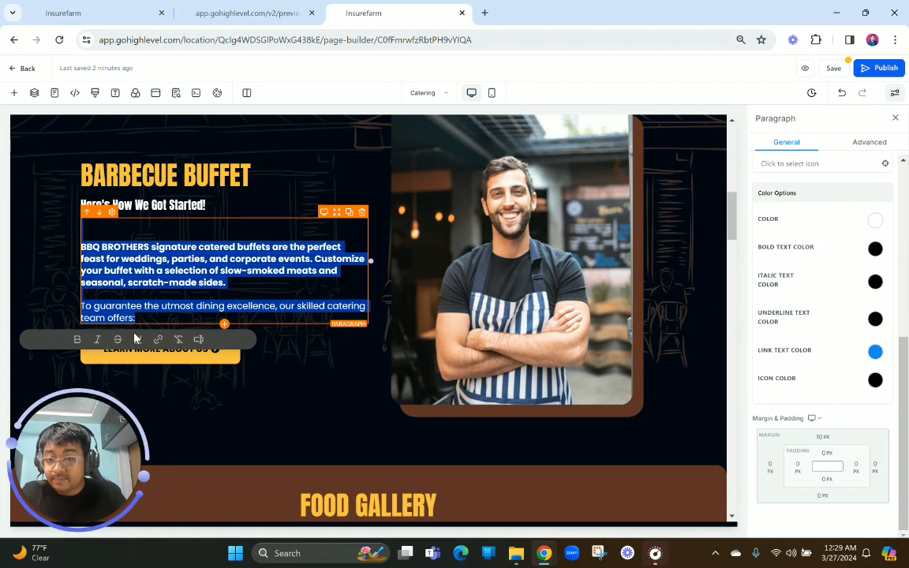
{"action": "left_click", "coordinate": [78, 340]}
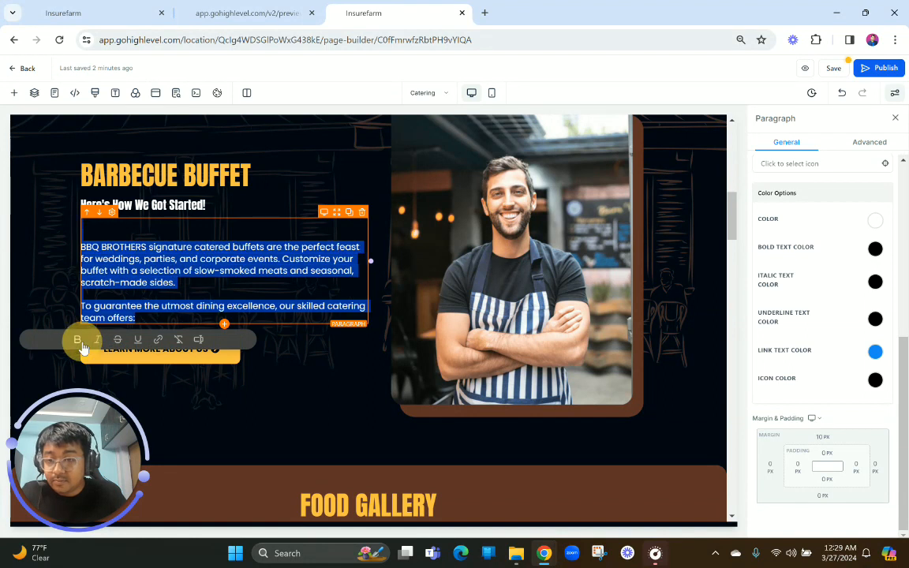
{"action": "left_click", "coordinate": [82, 249]}
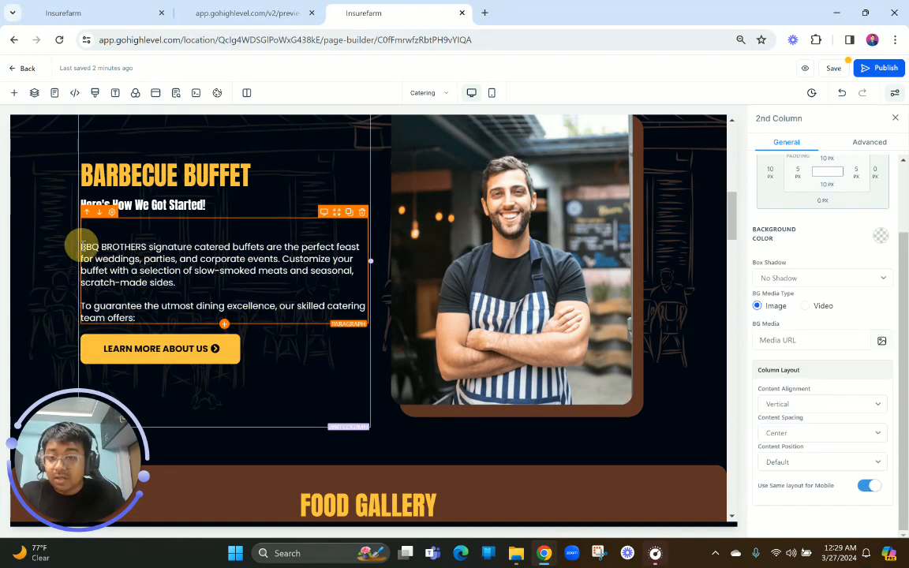
{"action": "left_click", "coordinate": [82, 246]}
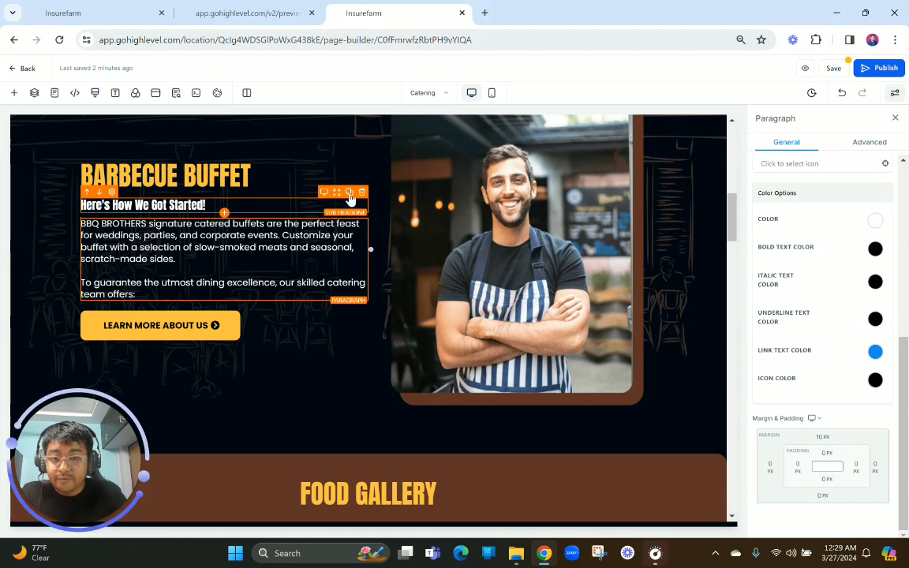
Delete the "Here's How We Got Started!" sub-headline and make the Barbecue Buffet section visible on mobile as well
{"action": "left_click", "coordinate": [362, 192]}
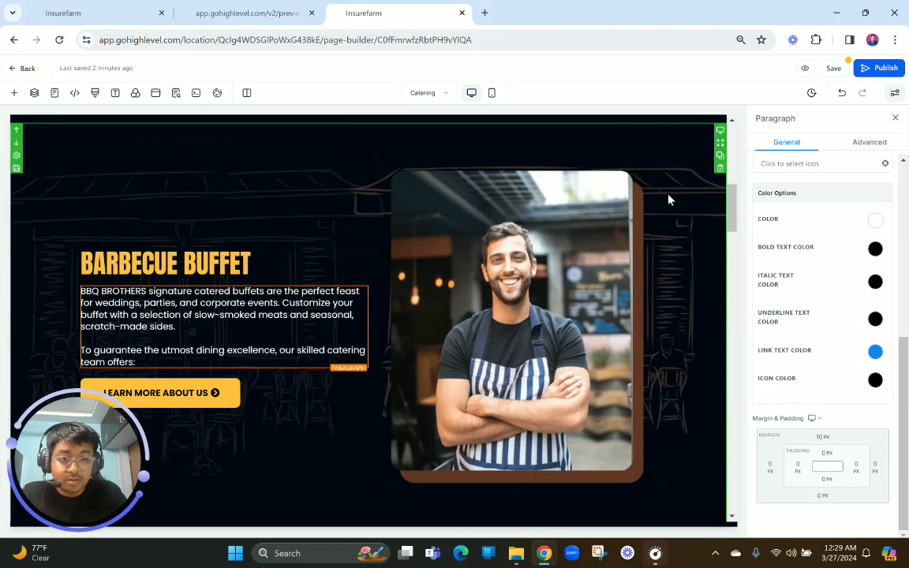
{"action": "left_click", "coordinate": [667, 195]}
{"action": "left_click", "coordinate": [872, 142]}
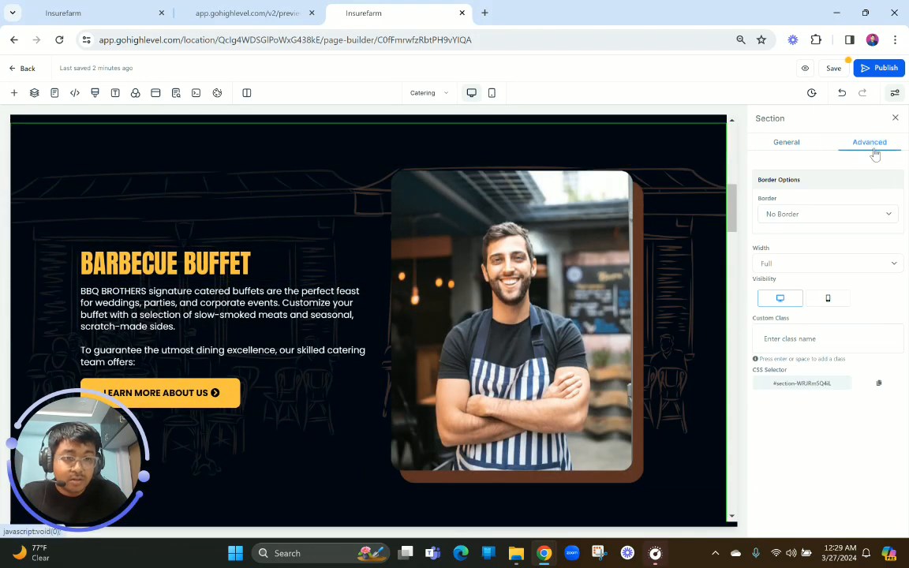
{"action": "left_click", "coordinate": [830, 304]}
Copy "Delivery, setup, and breakdown of the buffet." from the preview and add a Sub Headline element below the Barbecue Buffet paragraph
{"action": "scroll", "coordinate": [258, 284], "scroll_direction": "down", "scroll_amount": 1}
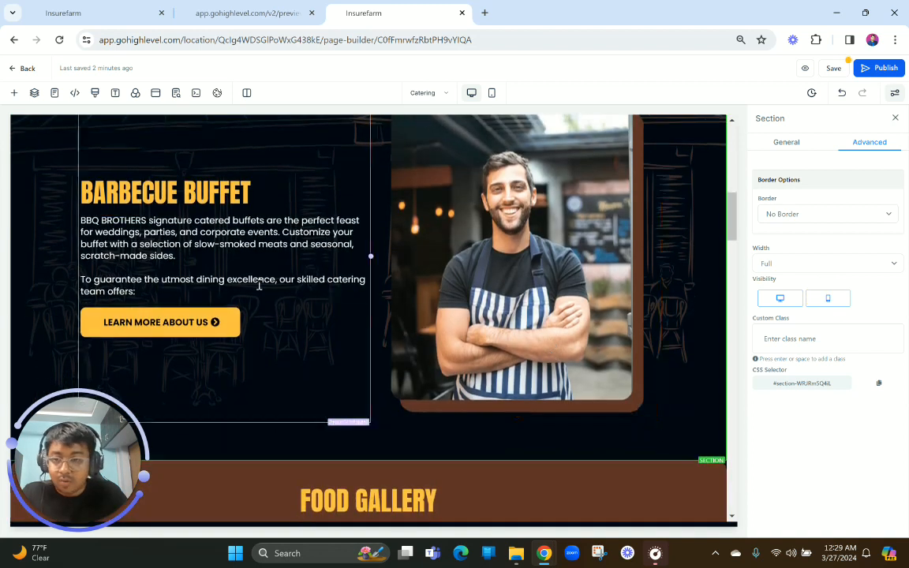
{"action": "left_click", "coordinate": [247, 12]}
{"action": "scroll", "coordinate": [194, 227], "scroll_direction": "down", "scroll_amount": 1}
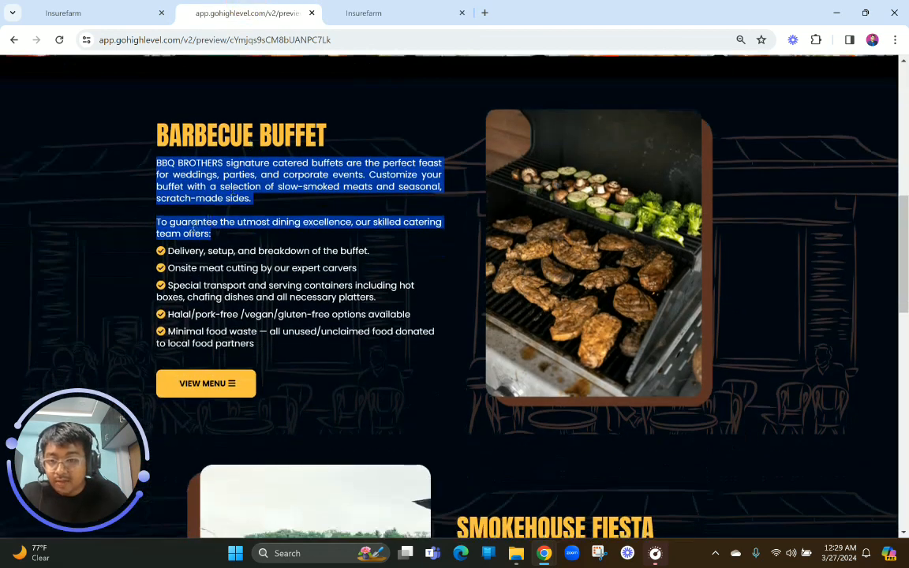
{"action": "left_click_drag", "start_coordinate": [171, 255], "coordinate": [375, 254]}
{"action": "left_click", "coordinate": [363, 13]}
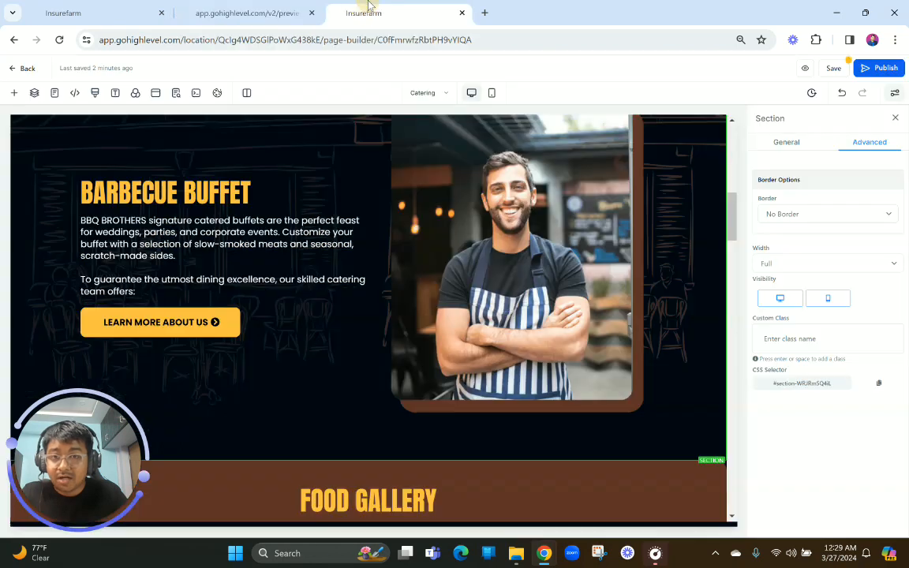
{"action": "left_click", "coordinate": [225, 299]}
{"action": "left_click", "coordinate": [204, 210]}
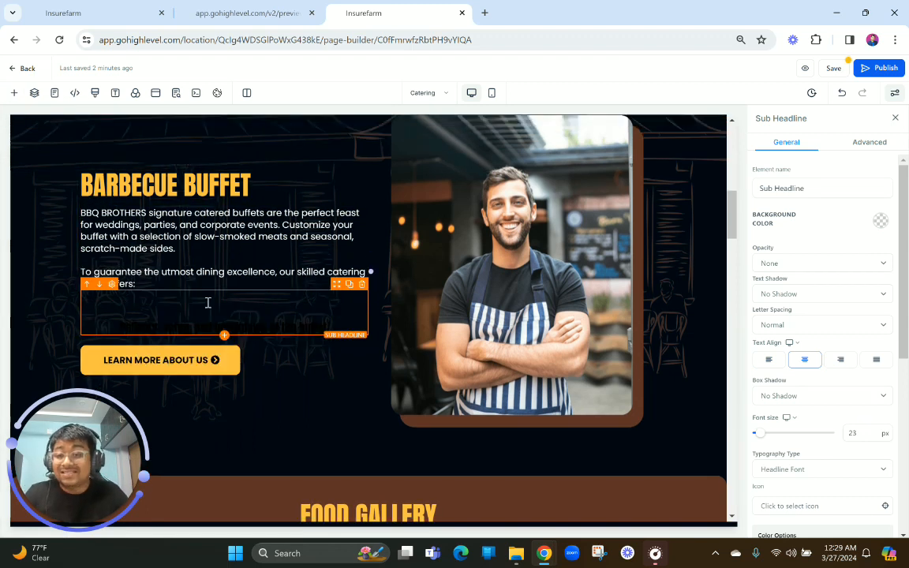
Fill the new sub-headline with the copied "Delivery, setup, and breakdown of the buffet." text, without bold or blank lines above it
{"action": "left_click", "coordinate": [142, 322]}
{"action": "key", "text": "ctrl+a"}
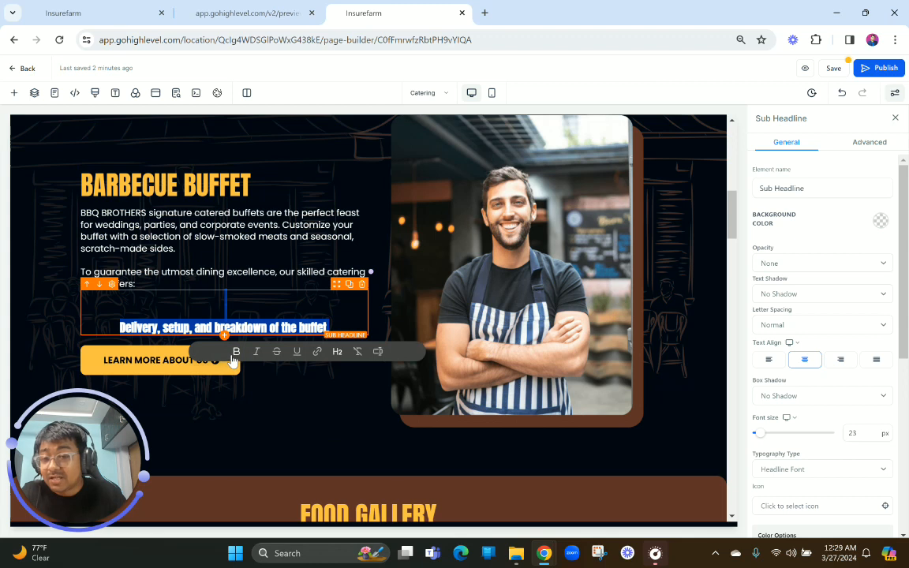
{"action": "left_click", "coordinate": [233, 357]}
{"action": "key", "text": "BackSpace"}
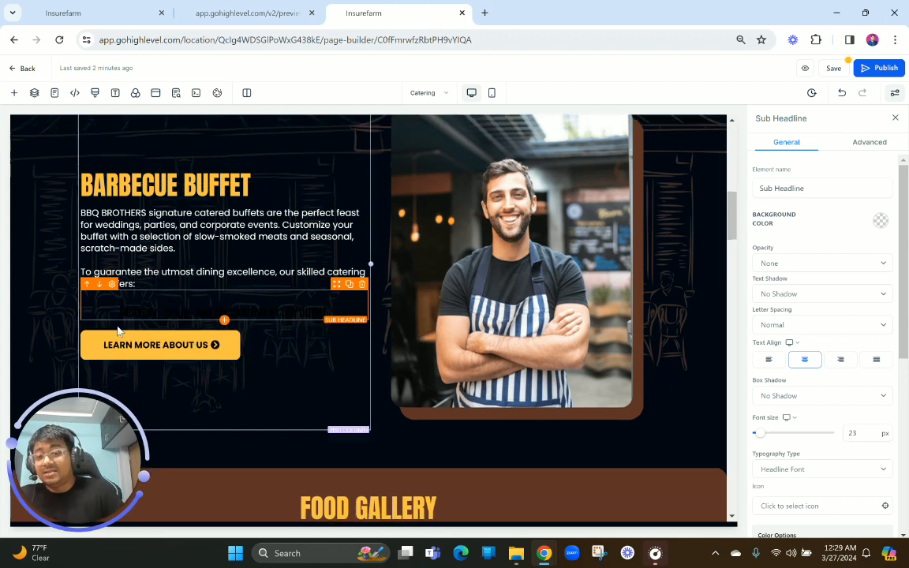
Set the delivery sub-headline's text color to white and its typography type to Content Font
{"action": "scroll", "coordinate": [813, 379], "scroll_direction": "down", "scroll_amount": 5}
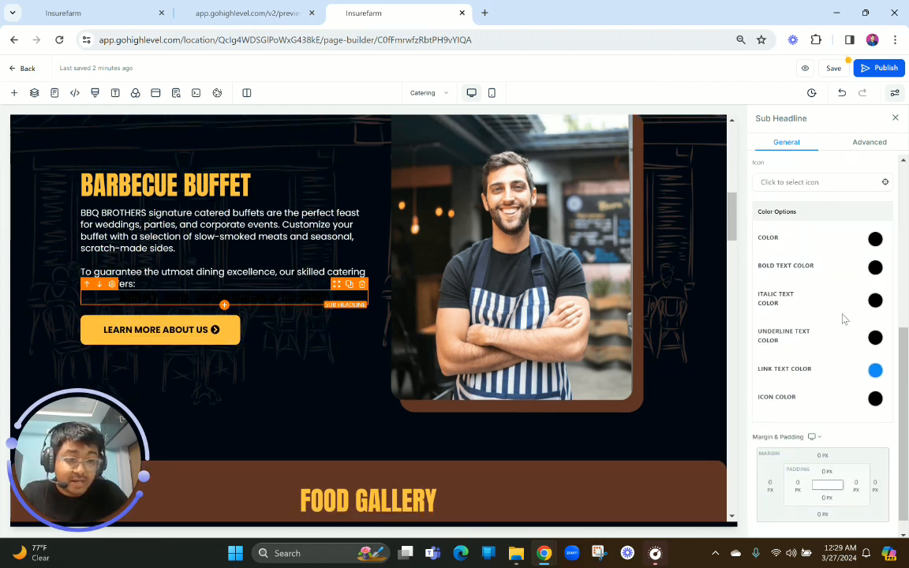
{"action": "left_click", "coordinate": [875, 240]}
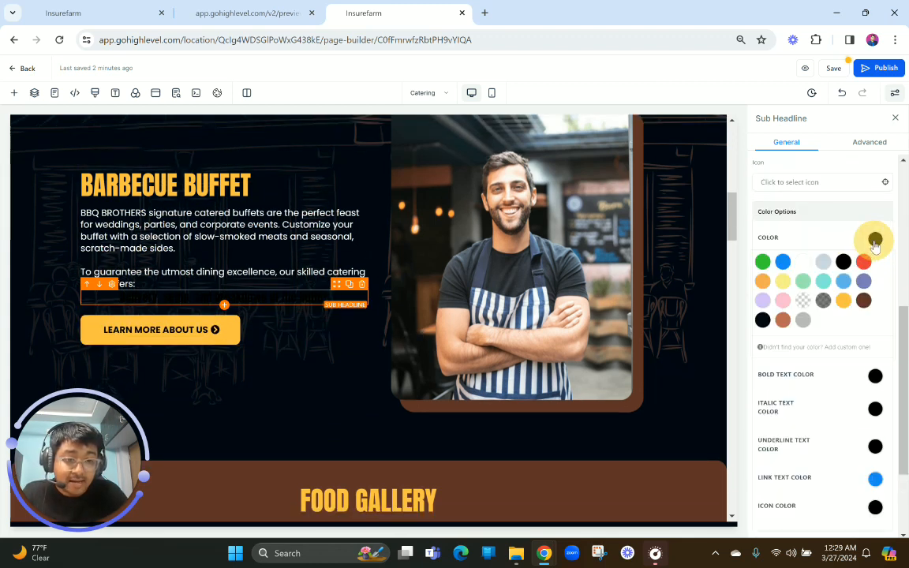
{"action": "left_click", "coordinate": [806, 265]}
{"action": "scroll", "coordinate": [845, 362], "scroll_direction": "up", "scroll_amount": 2}
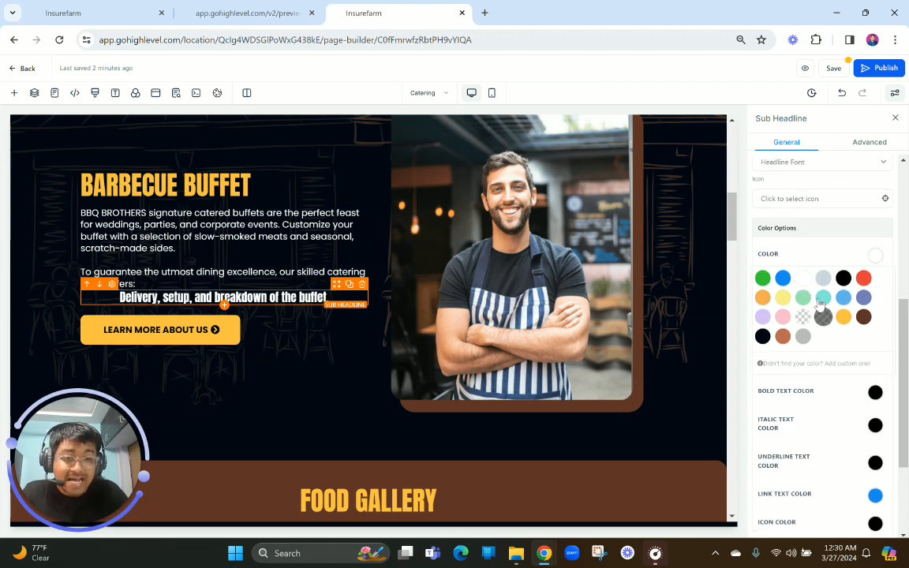
{"action": "scroll", "coordinate": [819, 304], "scroll_direction": "up", "scroll_amount": 2}
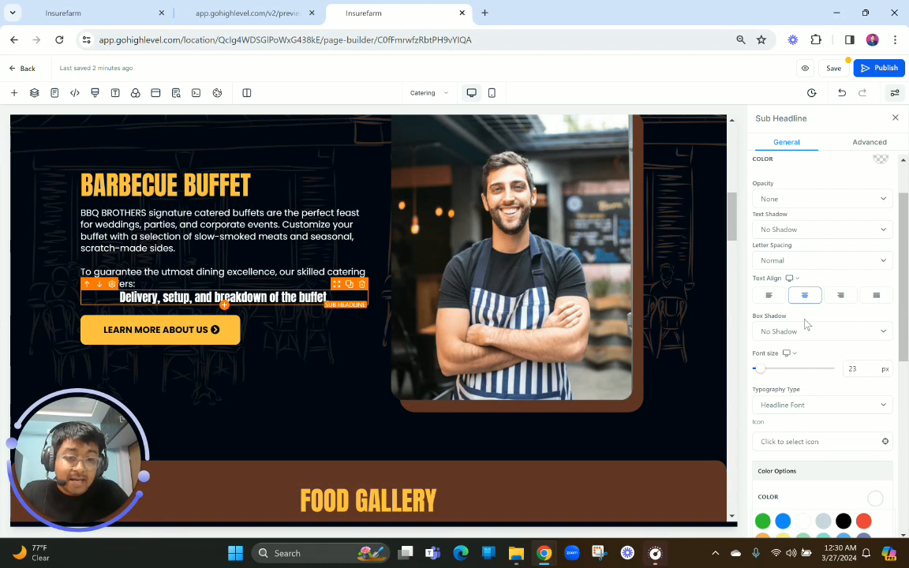
{"action": "scroll", "coordinate": [803, 319], "scroll_direction": "up", "scroll_amount": 1}
{"action": "scroll", "coordinate": [797, 324], "scroll_direction": "down", "scroll_amount": 3}
{"action": "left_click", "coordinate": [777, 297]}
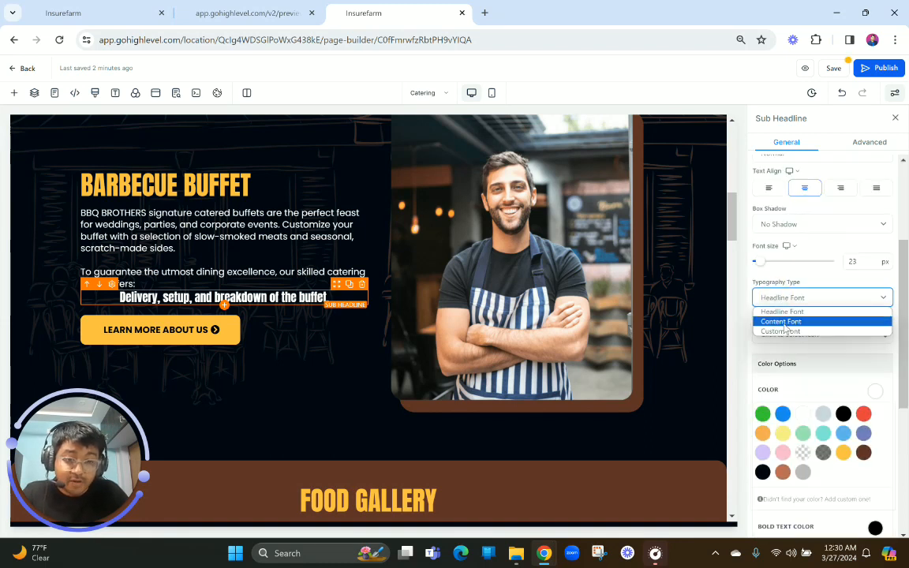
{"action": "left_click", "coordinate": [781, 320]}
Add the check-circle icon to the delivery sub-headline and color the icon golden yellow
{"action": "scroll", "coordinate": [820, 436], "scroll_direction": "down", "scroll_amount": 4}
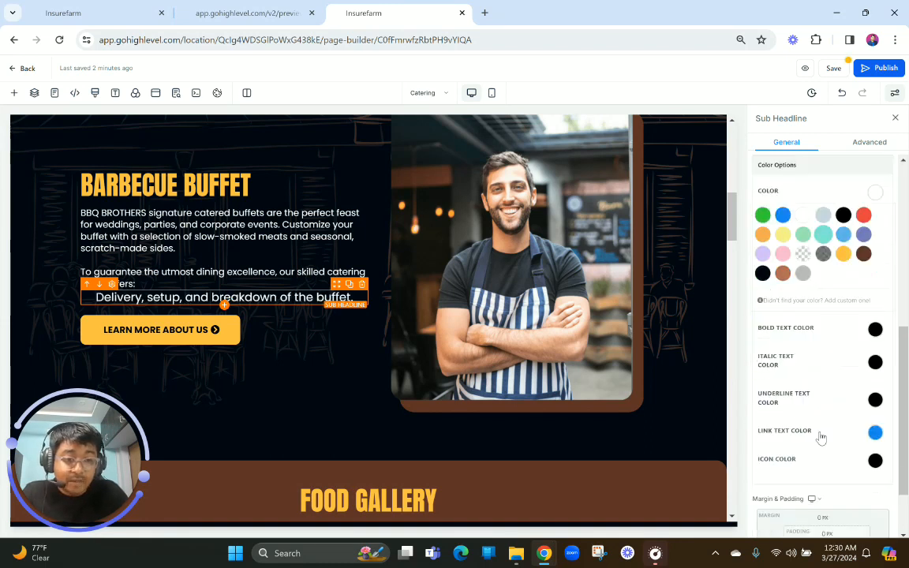
{"action": "scroll", "coordinate": [802, 385], "scroll_direction": "up", "scroll_amount": 5}
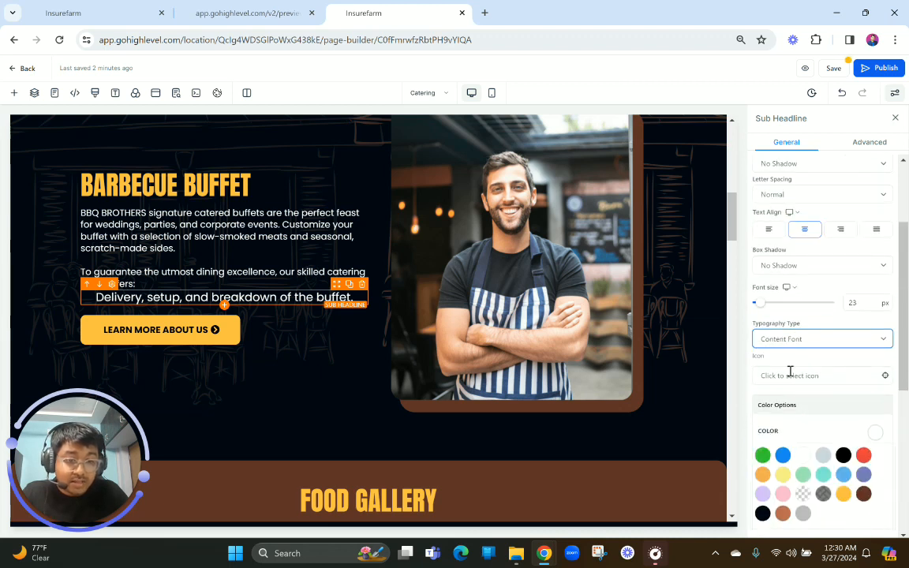
{"action": "left_click", "coordinate": [789, 376]}
{"action": "left_click", "coordinate": [783, 398]}
{"action": "type", "text": "con"}
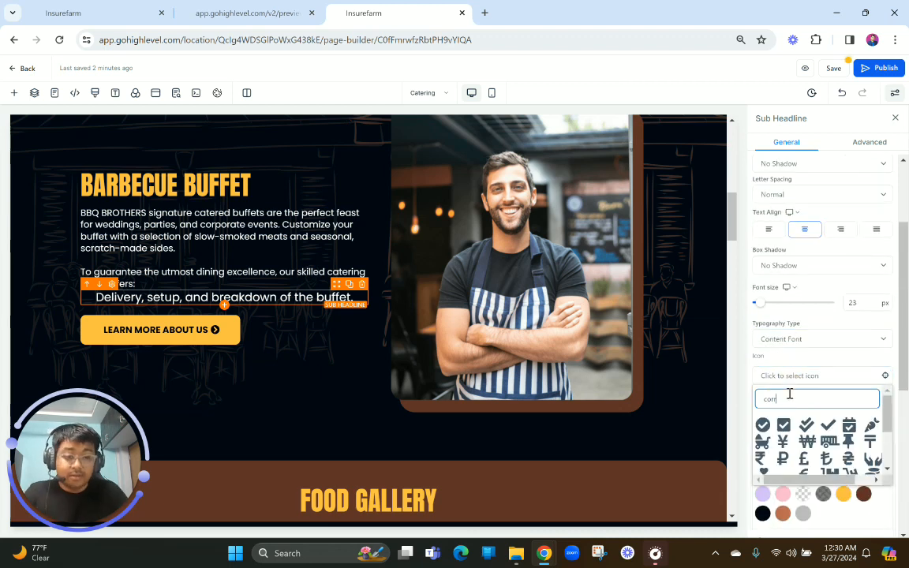
{"action": "left_click", "coordinate": [763, 426]}
{"action": "scroll", "coordinate": [873, 360], "scroll_direction": "down", "scroll_amount": 3}
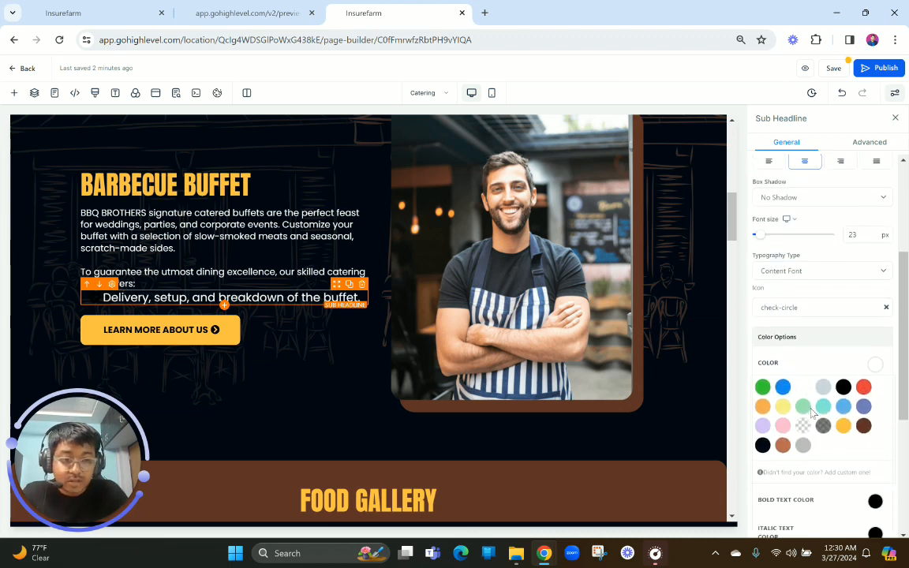
{"action": "scroll", "coordinate": [874, 359], "scroll_direction": "down", "scroll_amount": 1}
{"action": "left_click", "coordinate": [875, 403]}
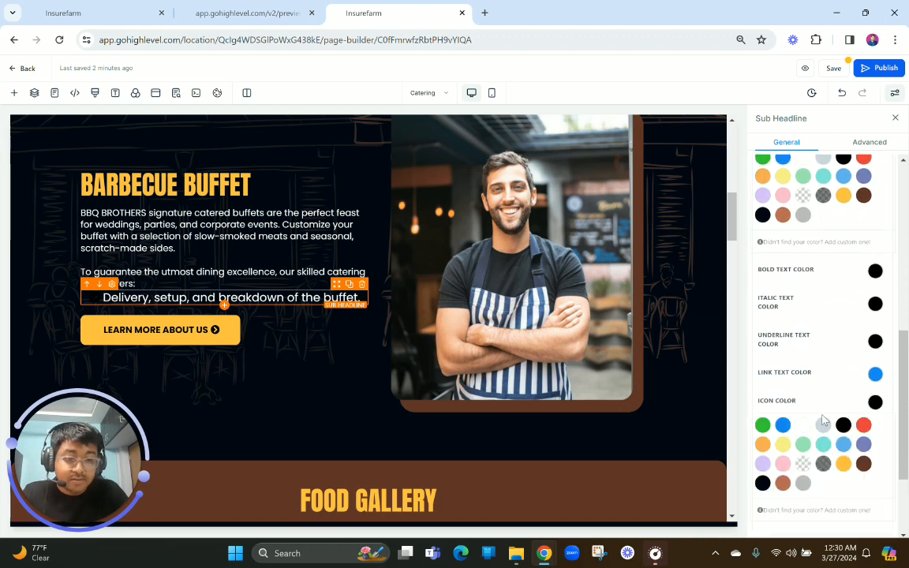
{"action": "left_click", "coordinate": [844, 464]}
Left-align the delivery sub-headline and set its font size to 18 px, comparing it with the preview
{"action": "scroll", "coordinate": [781, 331], "scroll_direction": "up", "scroll_amount": 4}
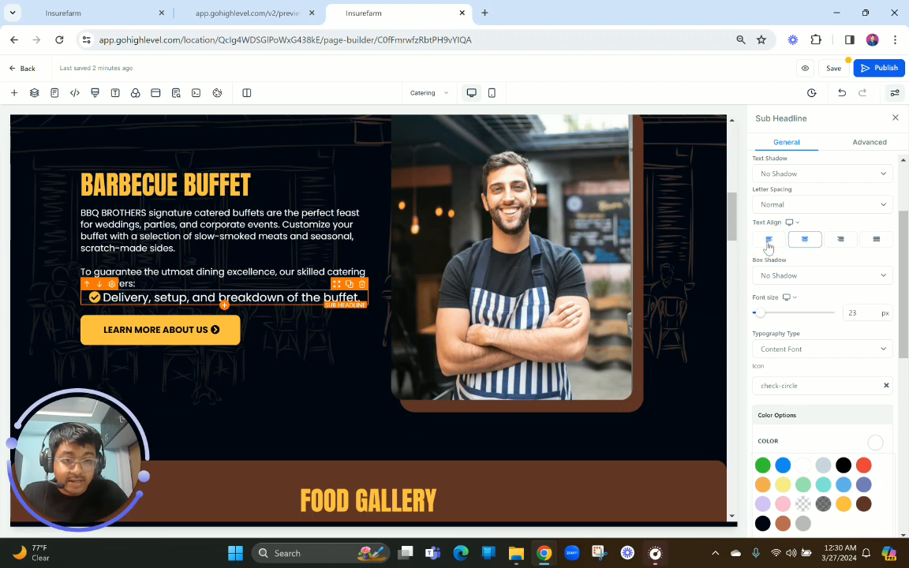
{"action": "left_click", "coordinate": [860, 311]}
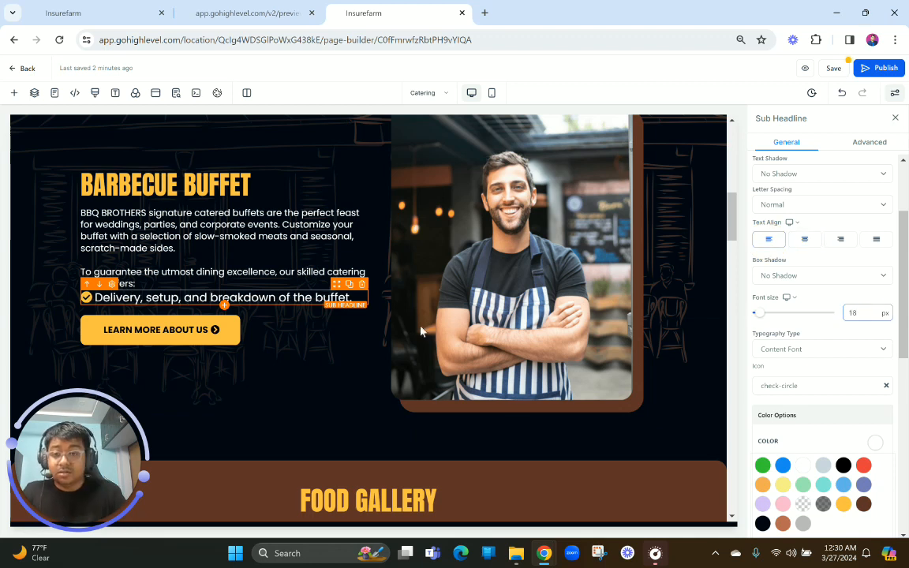
{"action": "left_click", "coordinate": [249, 13]}
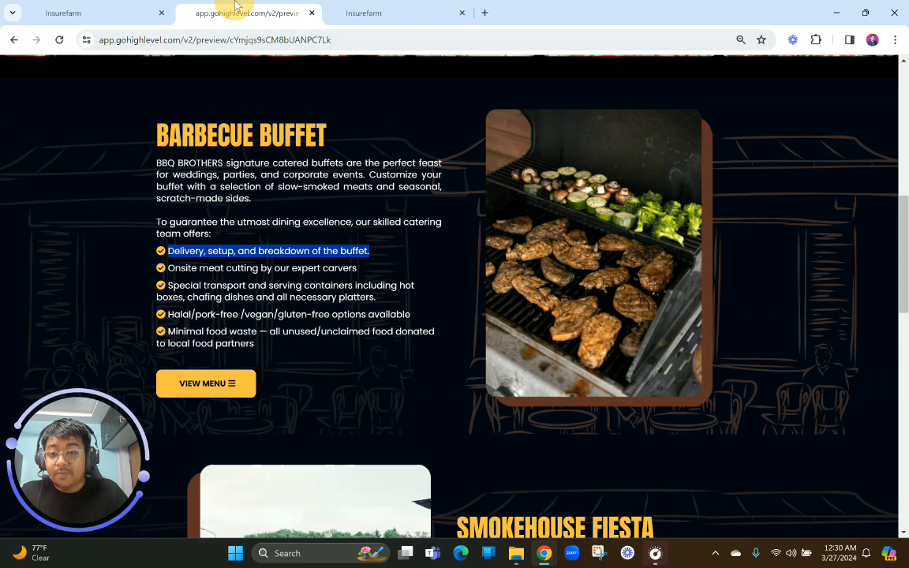
{"action": "left_click", "coordinate": [368, 11]}
Set the delivery sub-headline's top margin to 10 px
{"action": "scroll", "coordinate": [859, 311], "scroll_direction": "down", "scroll_amount": 5}
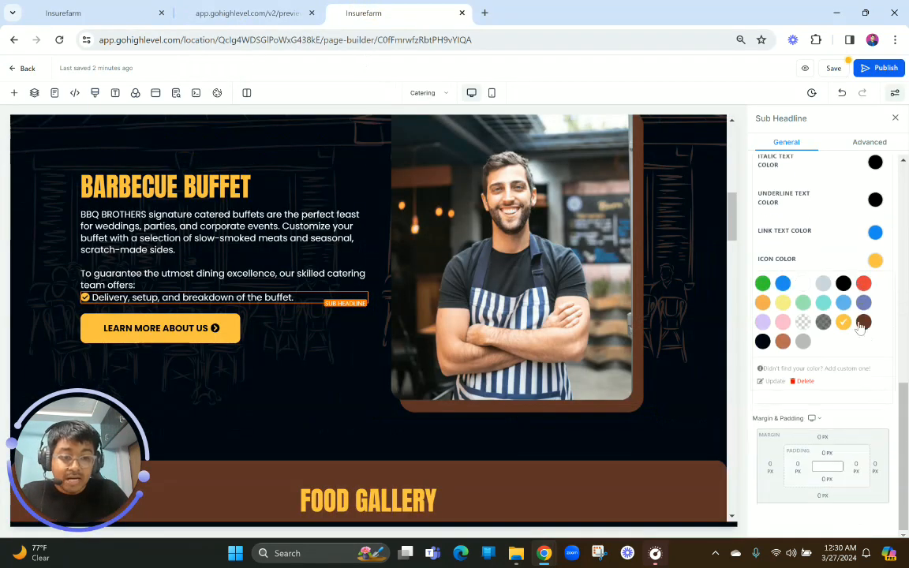
{"action": "left_click", "coordinate": [826, 440]}
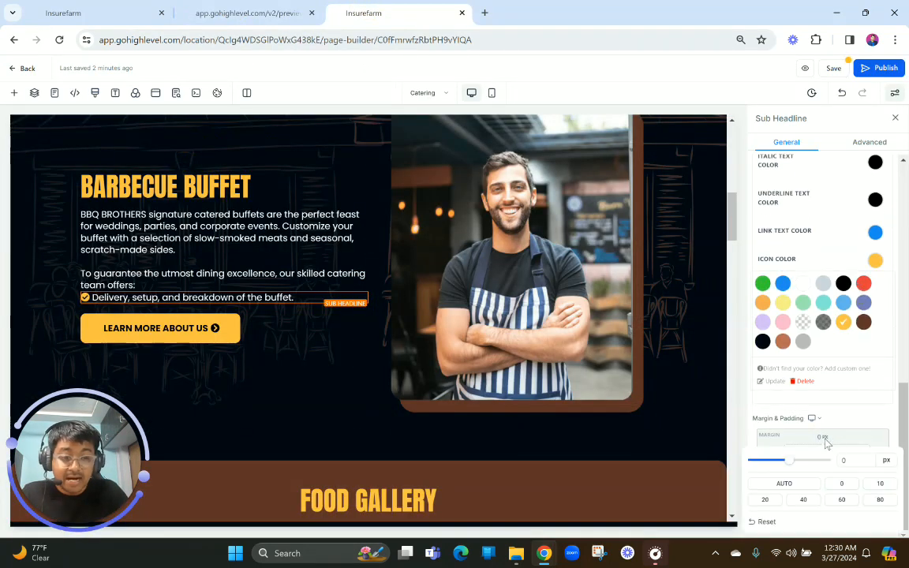
{"action": "left_click", "coordinate": [879, 483]}
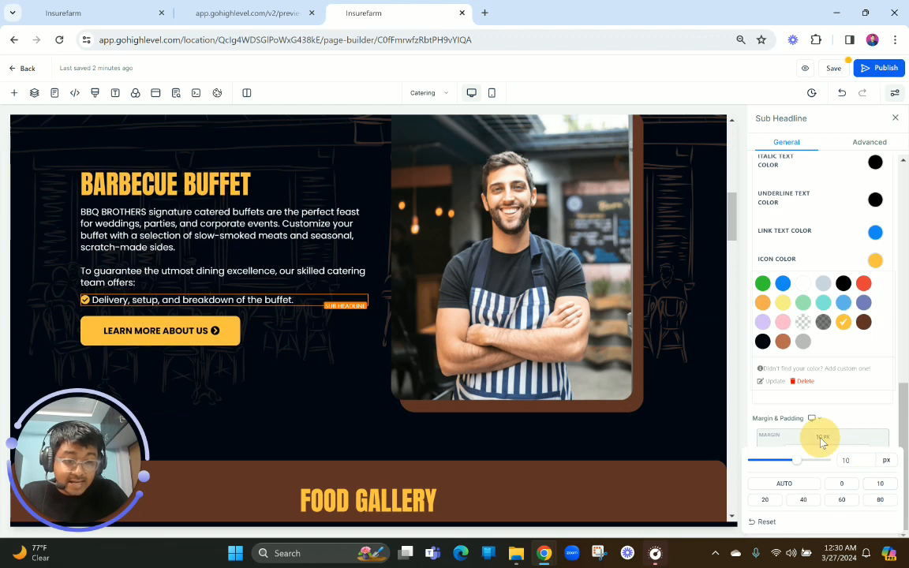
{"action": "left_click", "coordinate": [822, 440]}
{"action": "left_click", "coordinate": [821, 441]}
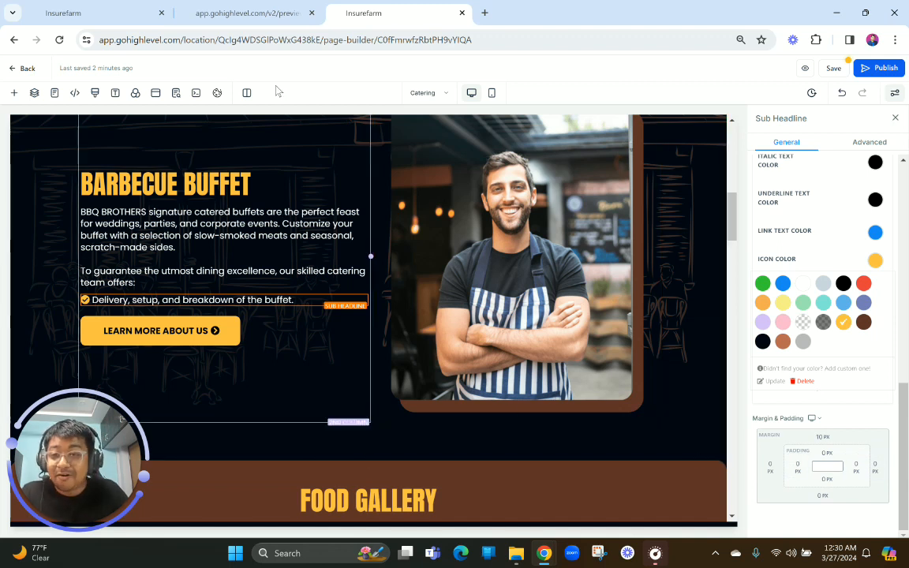
Duplicate the delivery sub-headline and replace the copy's text with the preview's "Onsite meat cutting by our expert carvers", unbolded and beside the check icon
{"action": "left_click", "coordinate": [268, 12]}
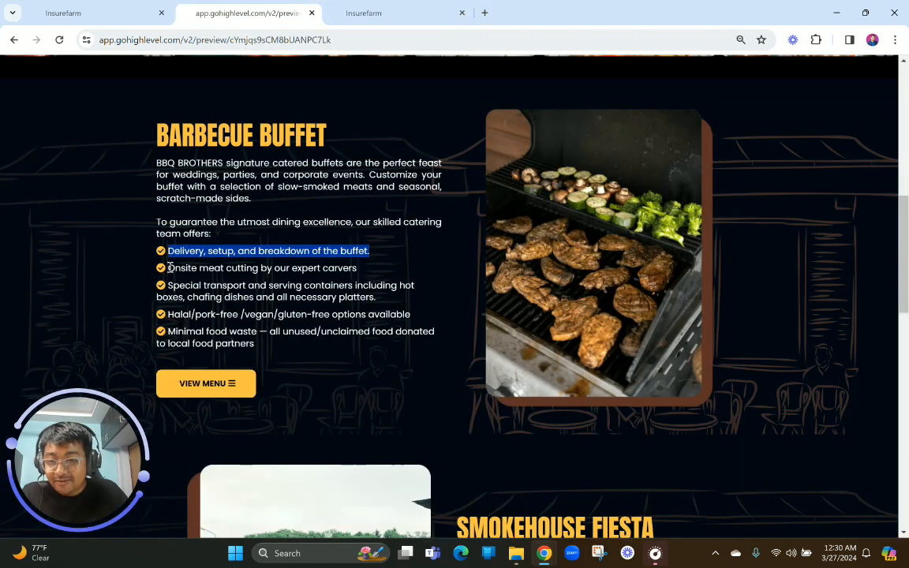
{"action": "left_click_drag", "start_coordinate": [168, 267], "coordinate": [361, 271]}
{"action": "key", "text": "ctrl+c"}
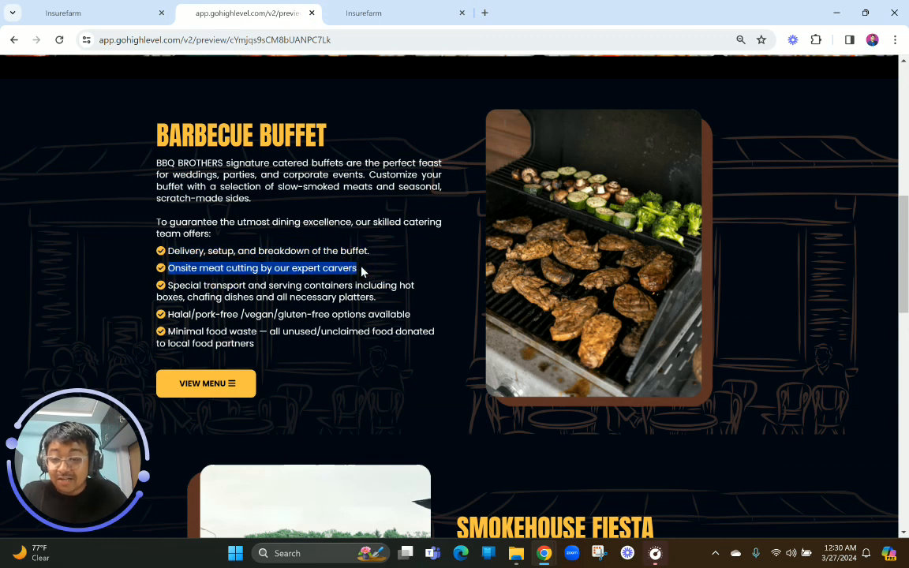
{"action": "left_click", "coordinate": [361, 10]}
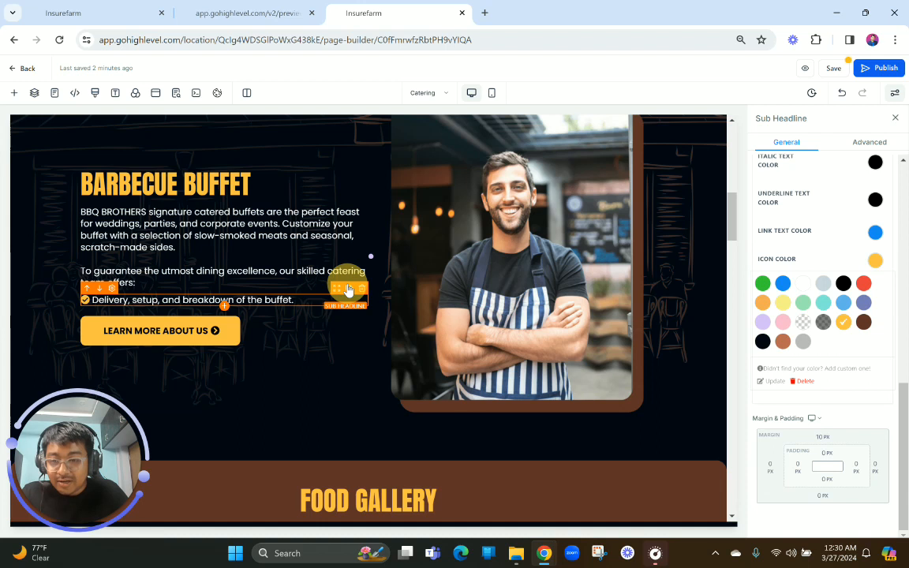
{"action": "left_click", "coordinate": [348, 290]}
{"action": "triple_click", "coordinate": [275, 307]}
{"action": "key", "text": "ctrl+v"}
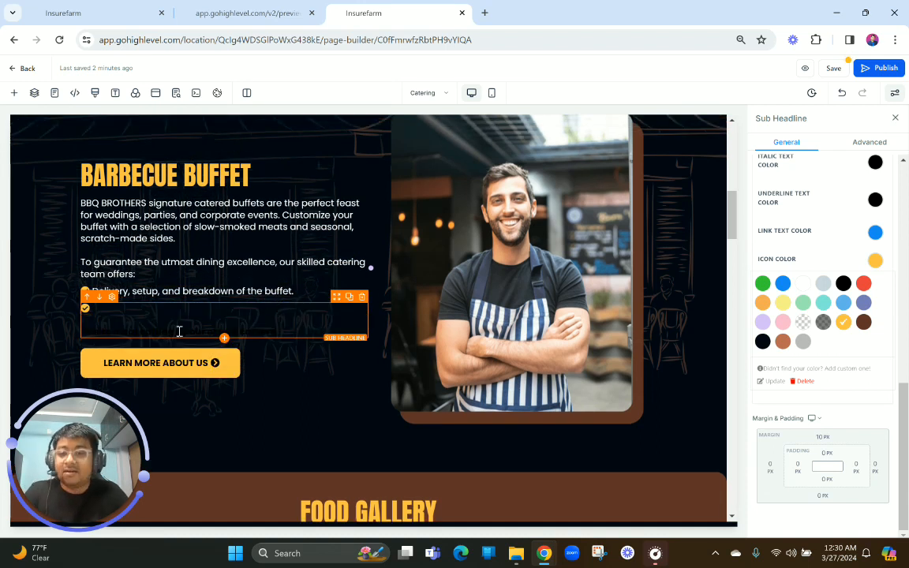
{"action": "left_click", "coordinate": [161, 331]}
{"action": "key", "text": "ctrl+a"}
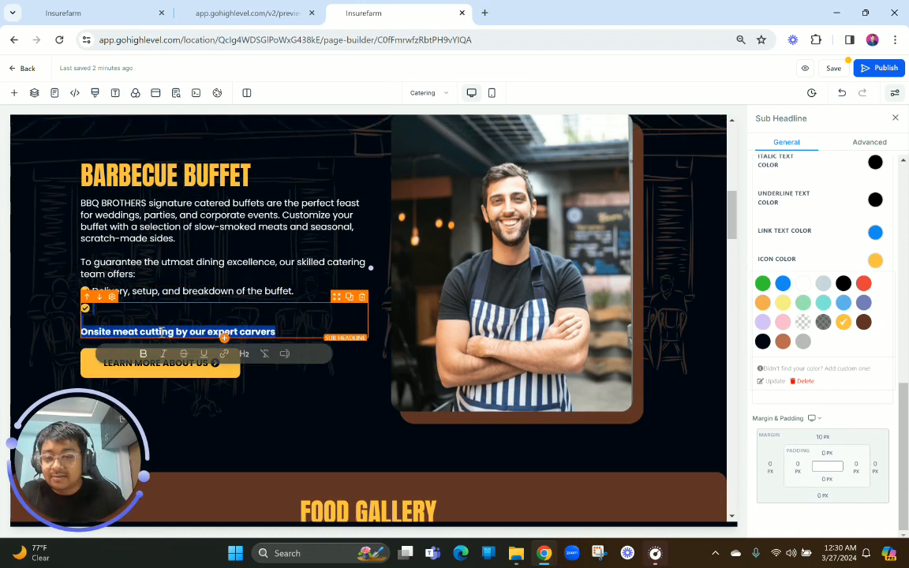
{"action": "left_click", "coordinate": [143, 353]}
{"action": "left_click", "coordinate": [82, 332]}
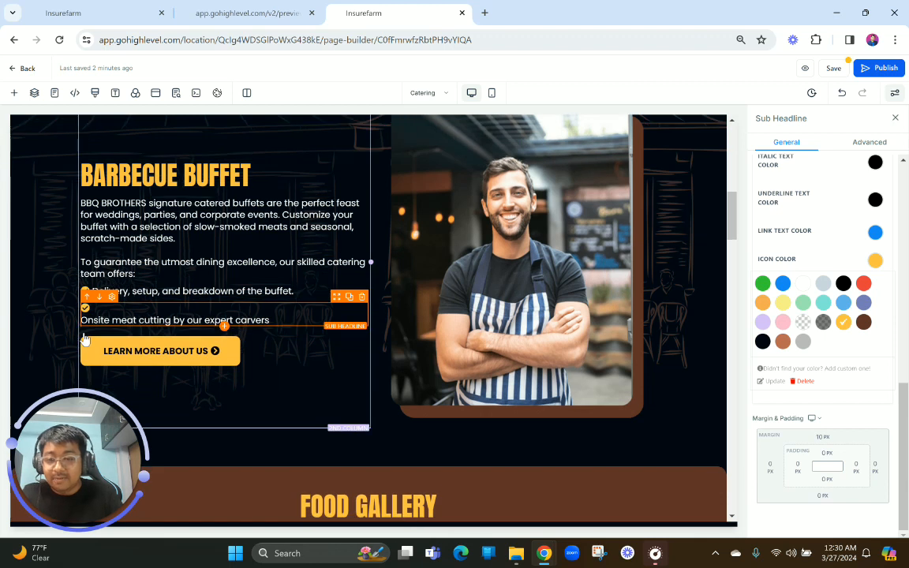
Add a third check-icon bullet by duplicating the second and pasting the preview's "Special transport and serving containers" text, unbolded and without leading blank lines
{"action": "left_click", "coordinate": [228, 7]}
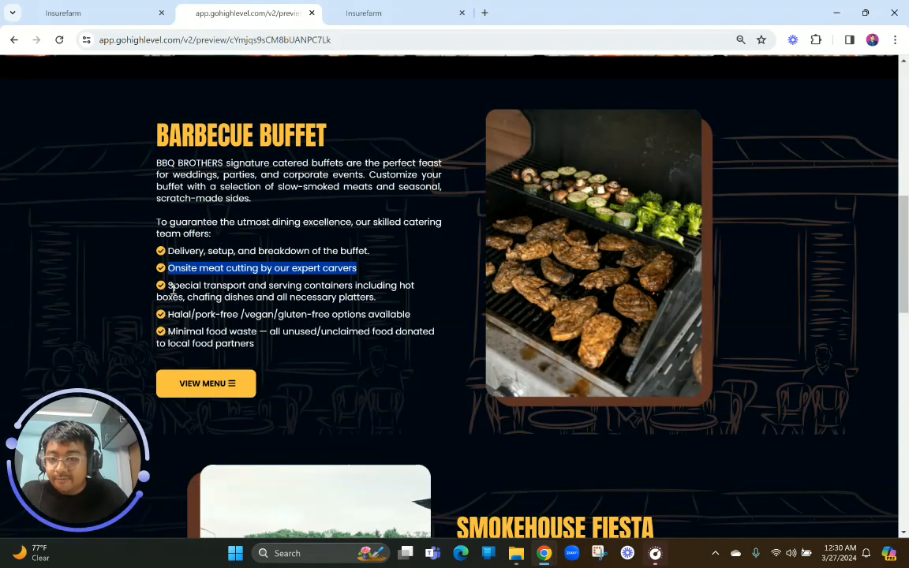
{"action": "left_click_drag", "start_coordinate": [168, 290], "coordinate": [384, 304]}
{"action": "key", "text": "ctrl+c"}
{"action": "left_click", "coordinate": [371, 13]}
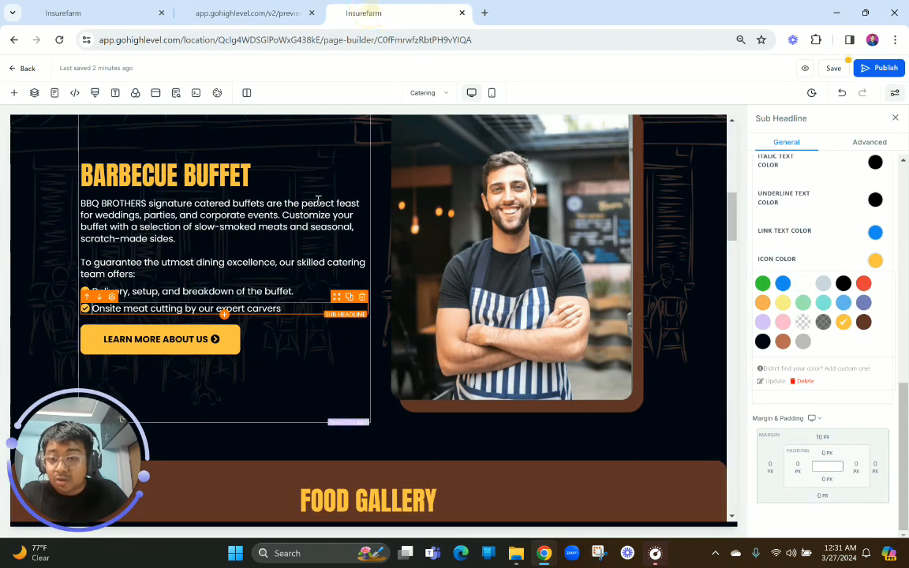
{"action": "left_click", "coordinate": [349, 303]}
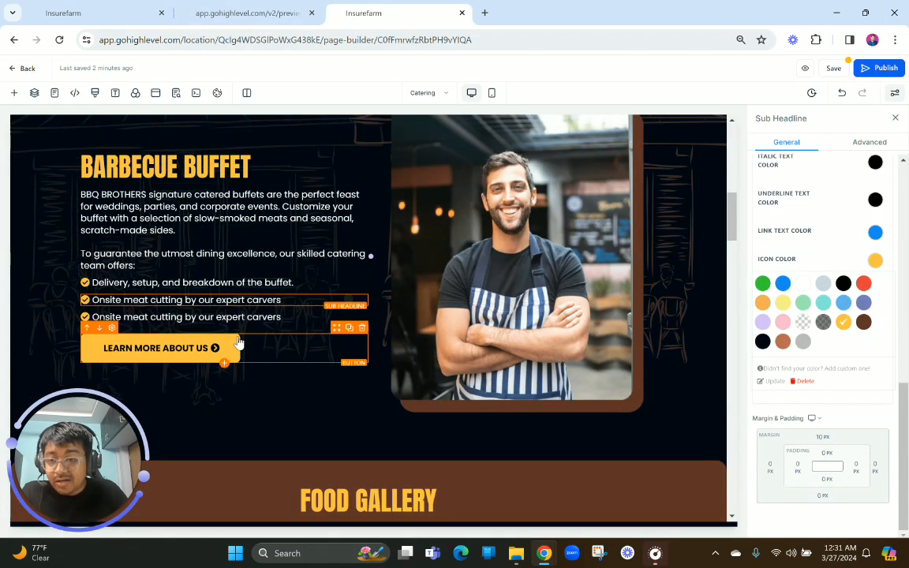
{"action": "triple_click", "coordinate": [223, 315]}
{"action": "key", "text": "ctrl+v"}
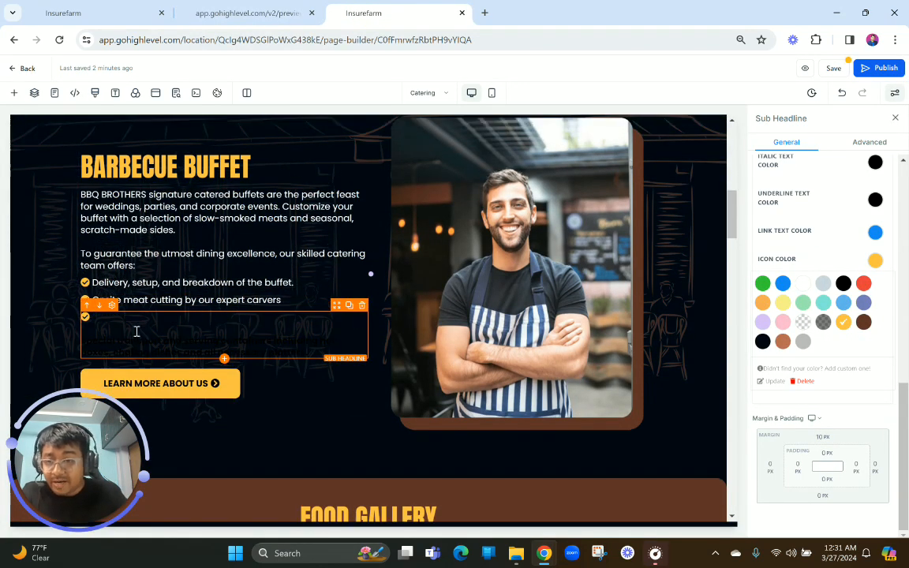
{"action": "left_click", "coordinate": [159, 375]}
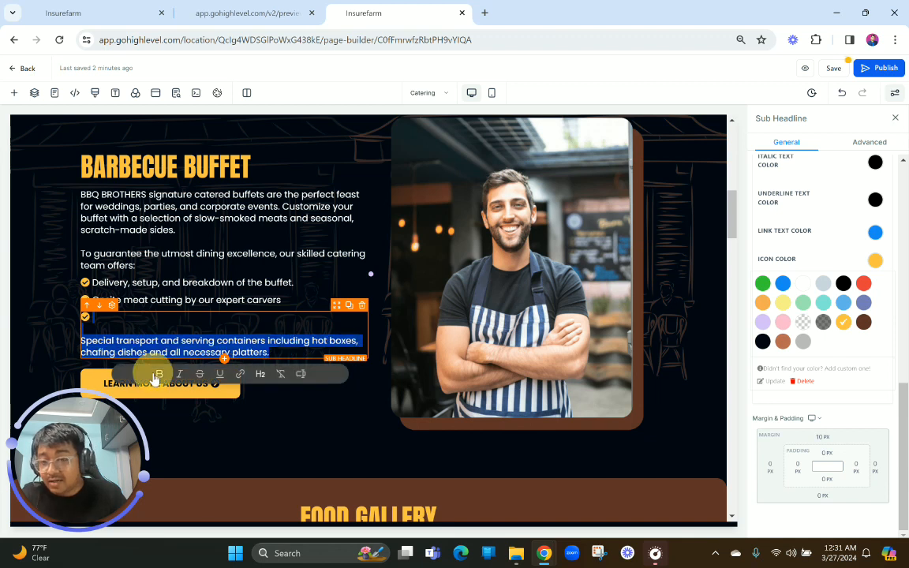
{"action": "left_click", "coordinate": [90, 340]}
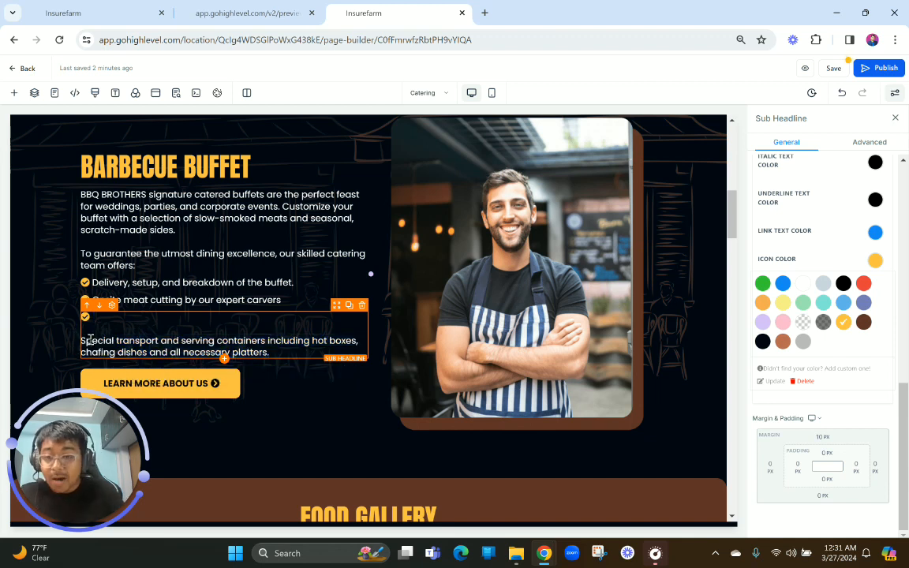
{"action": "key", "text": "BackSpace"}
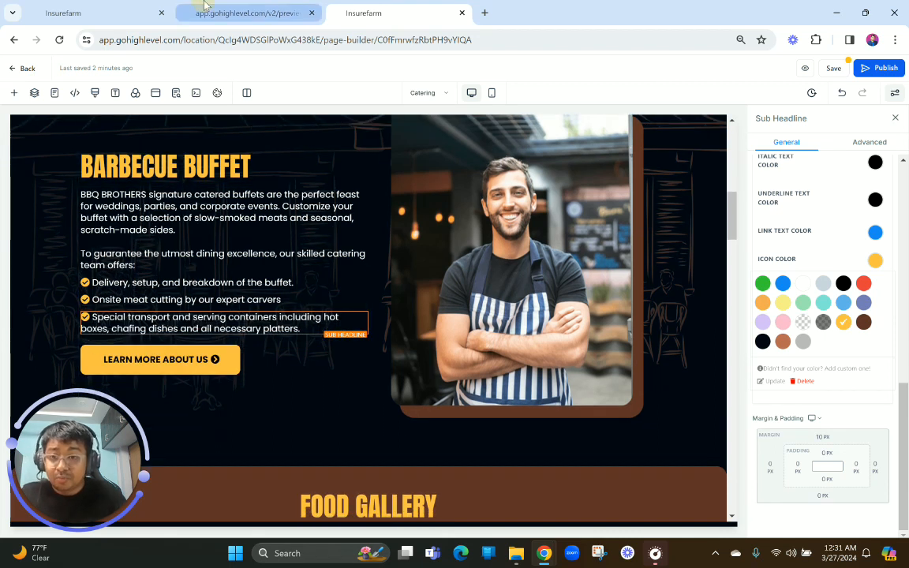
Duplicate the special transport sub-headline and replace the copy's text with the preview's "Halal/pork-free /vegan/gluten-free options available", in regular weight beside the icon
{"action": "left_click", "coordinate": [225, 13]}
{"action": "left_click_drag", "start_coordinate": [171, 315], "coordinate": [412, 314]}
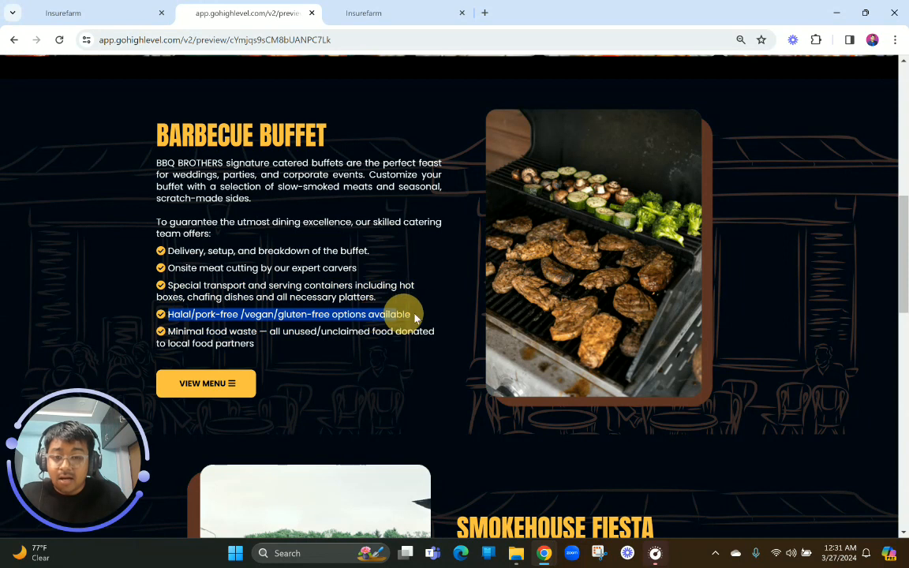
{"action": "left_click", "coordinate": [371, 38]}
{"action": "left_click", "coordinate": [373, 7]}
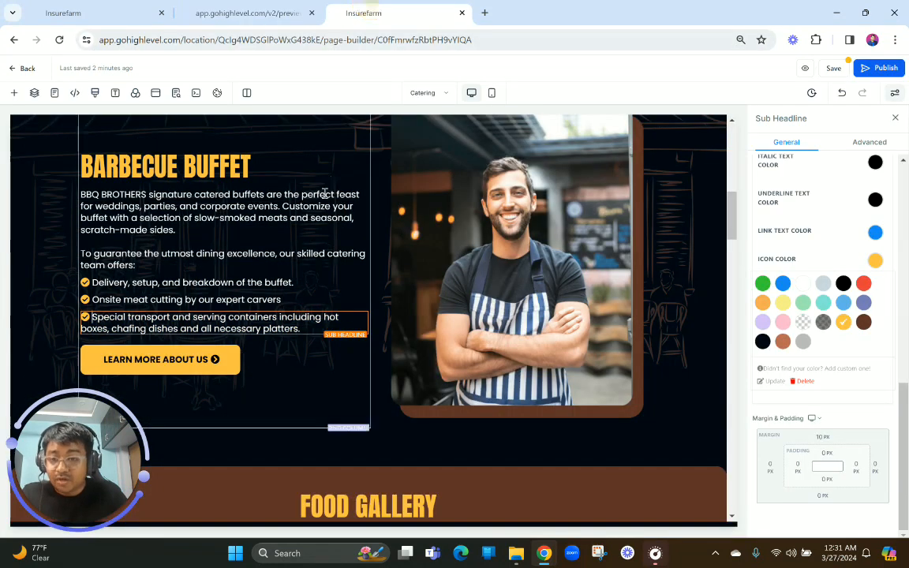
{"action": "left_click", "coordinate": [350, 314]}
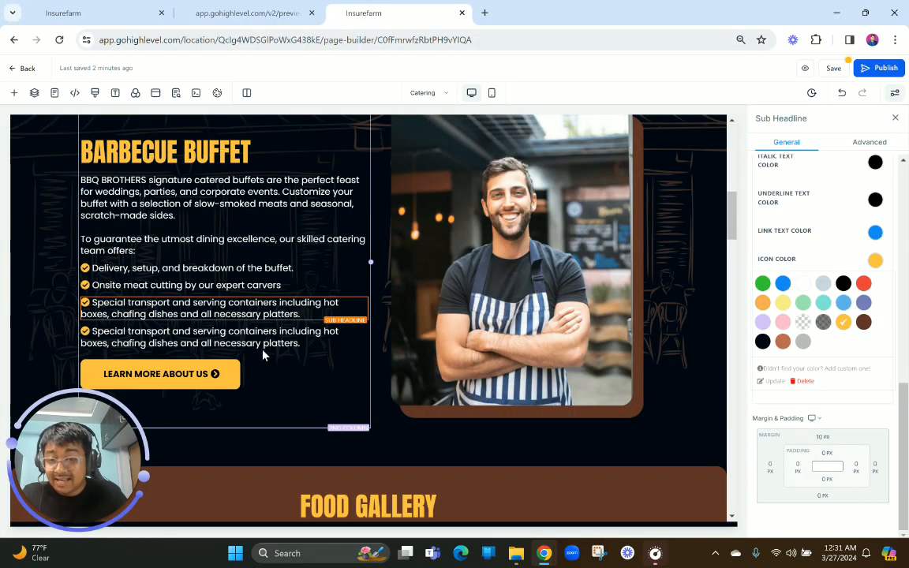
{"action": "left_click", "coordinate": [245, 339]}
{"action": "key", "text": "ctrl+a"}
{"action": "key", "text": "BackSpace"}
{"action": "left_click", "coordinate": [162, 335]}
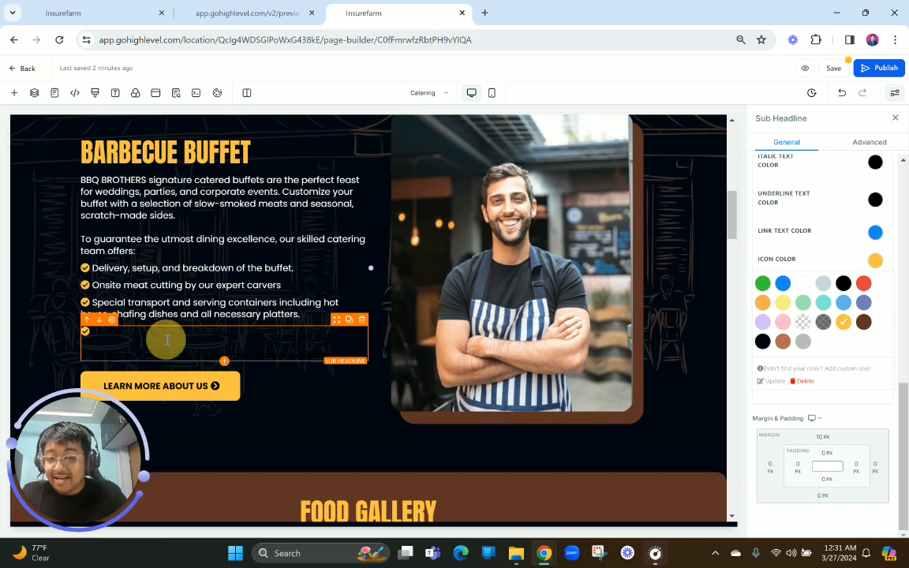
{"action": "key", "text": "ctrl+v"}
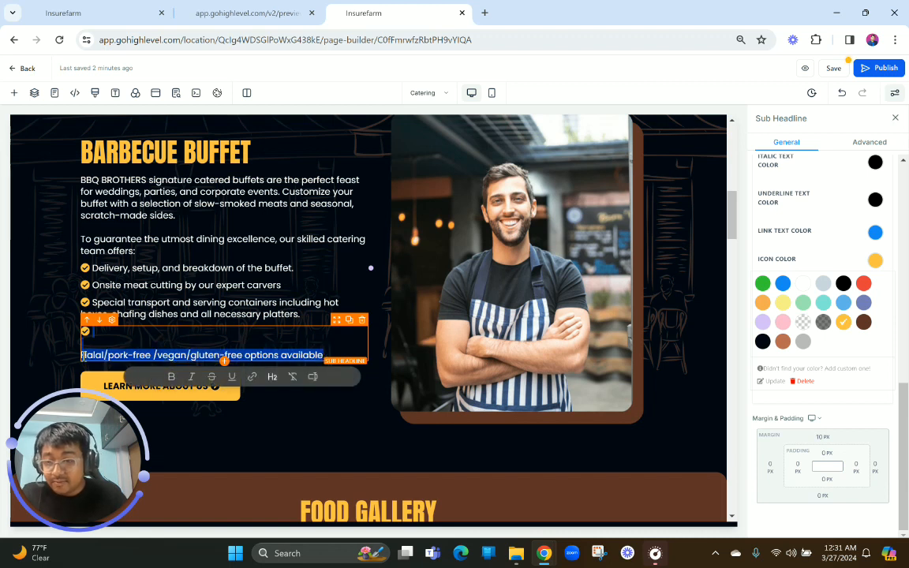
{"action": "left_click", "coordinate": [81, 355]}
{"action": "key", "text": "BackSpace"}
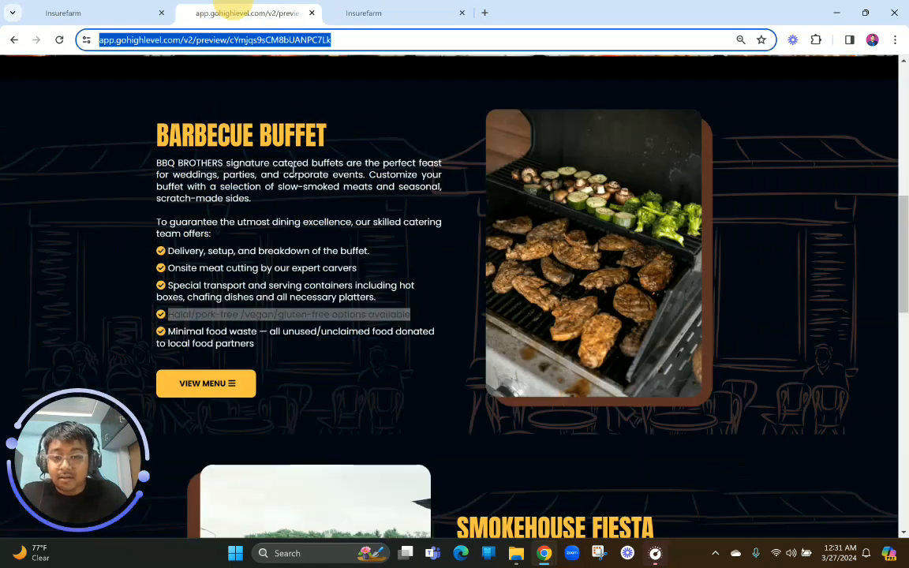
Add a fifth check-icon bullet from a duplicate of the fourth, with the preview's "Minimal food waste" text in regular weight beside the icon
{"action": "left_click", "coordinate": [247, 13]}
{"action": "left_click_drag", "start_coordinate": [257, 345], "coordinate": [155, 325]}
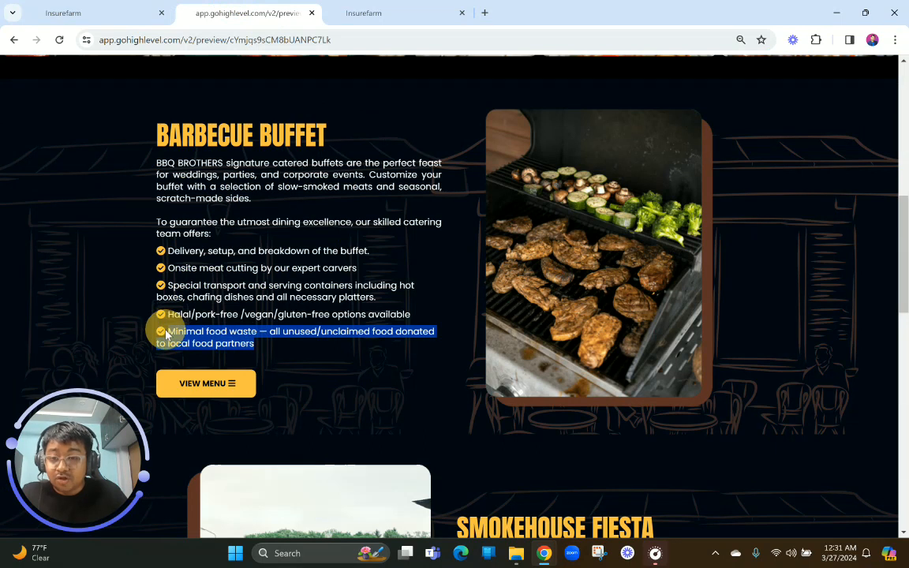
{"action": "left_click", "coordinate": [358, 10]}
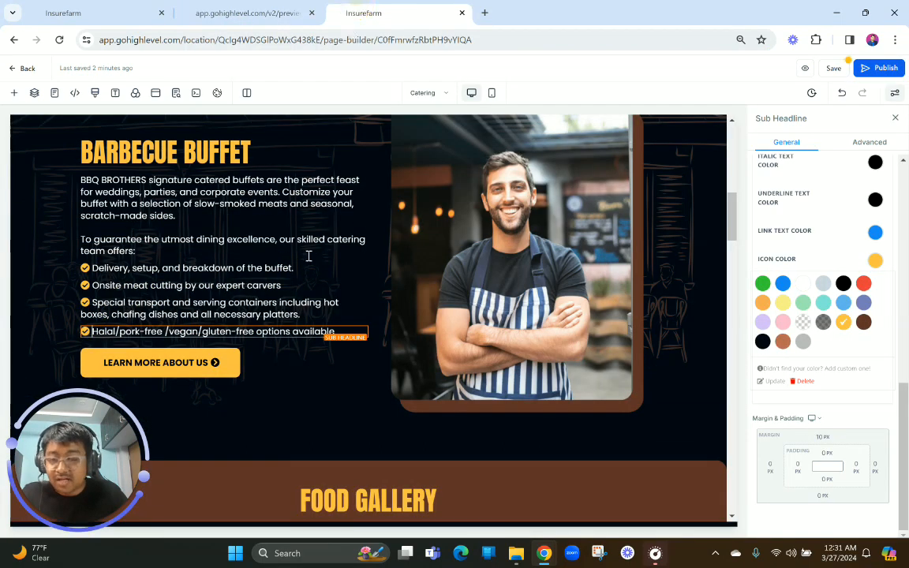
{"action": "left_click", "coordinate": [350, 321]}
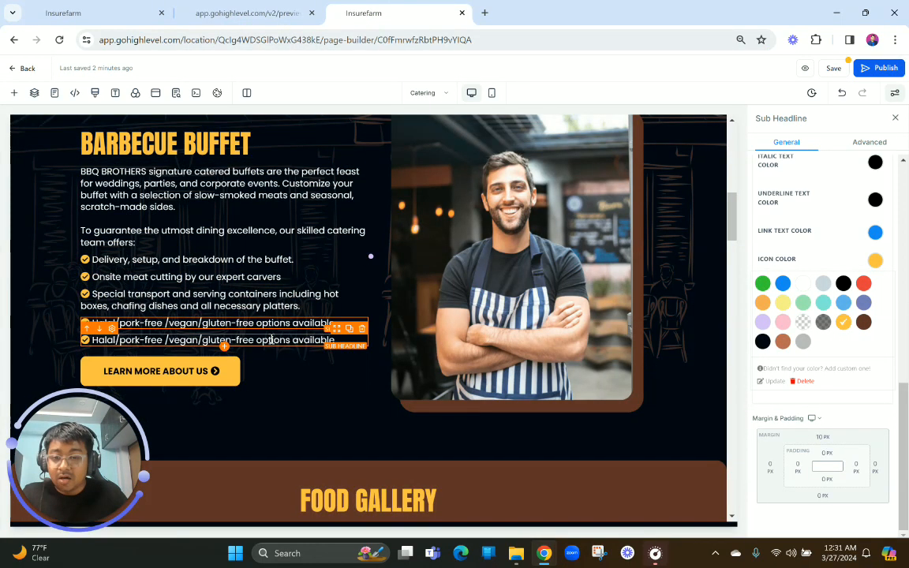
{"action": "triple_click", "coordinate": [272, 339]}
{"action": "key", "text": "ctrl+v"}
{"action": "triple_click", "coordinate": [265, 369]}
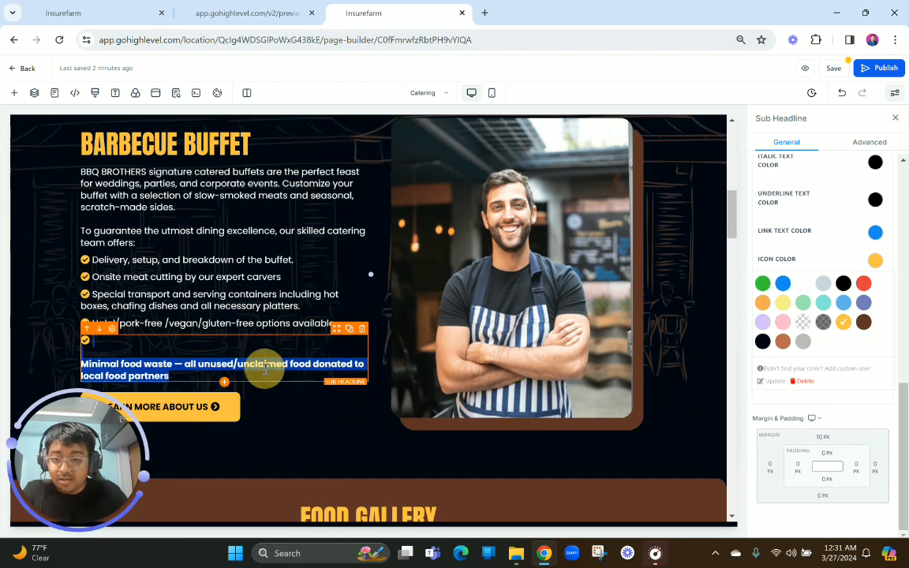
{"action": "scroll", "coordinate": [107, 357], "scroll_direction": "down", "scroll_amount": 1}
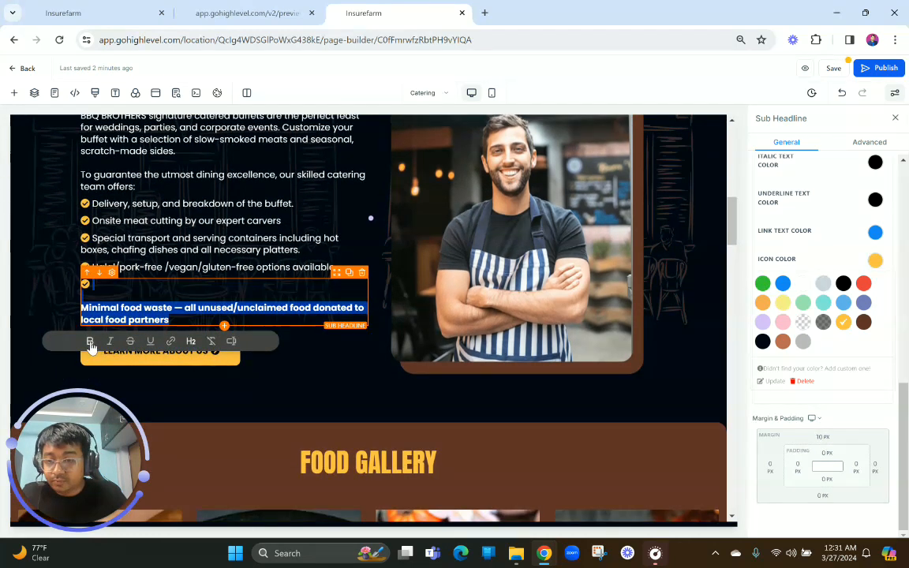
{"action": "left_click", "coordinate": [82, 309]}
{"action": "key", "text": "BackSpace"}
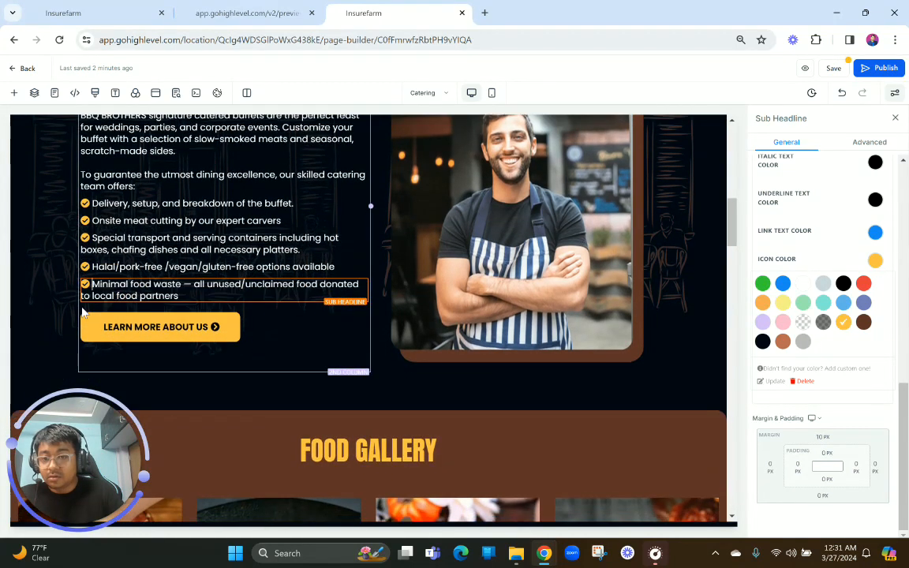
Try a top margin of 0 px on the food waste sub-headline, and restore it to 10 px
{"action": "left_click", "coordinate": [823, 437]}
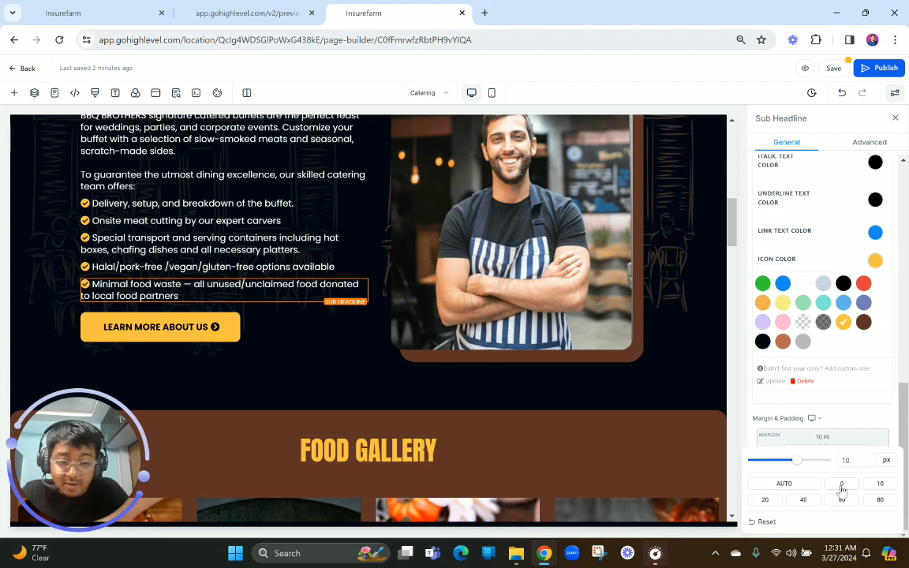
{"action": "double_click", "coordinate": [857, 461]}
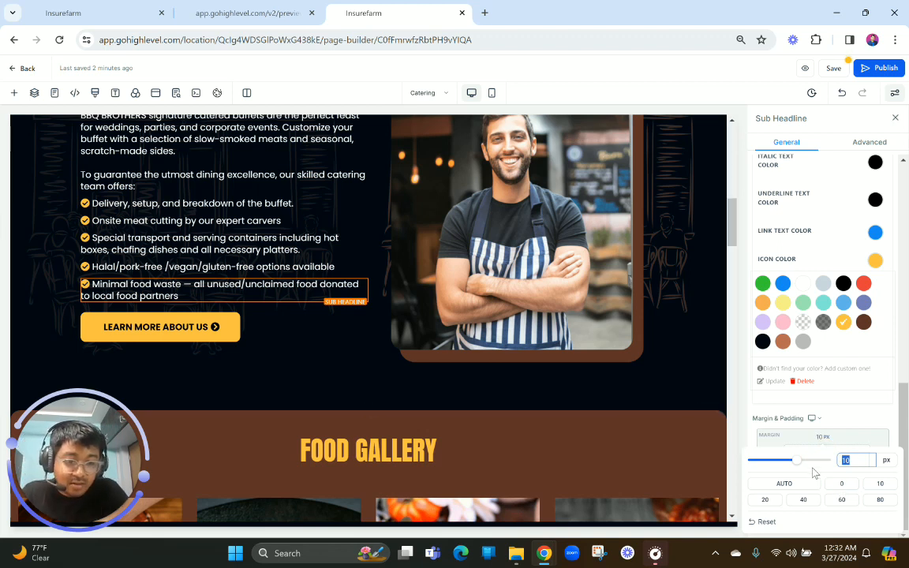
{"action": "left_click", "coordinate": [840, 485]}
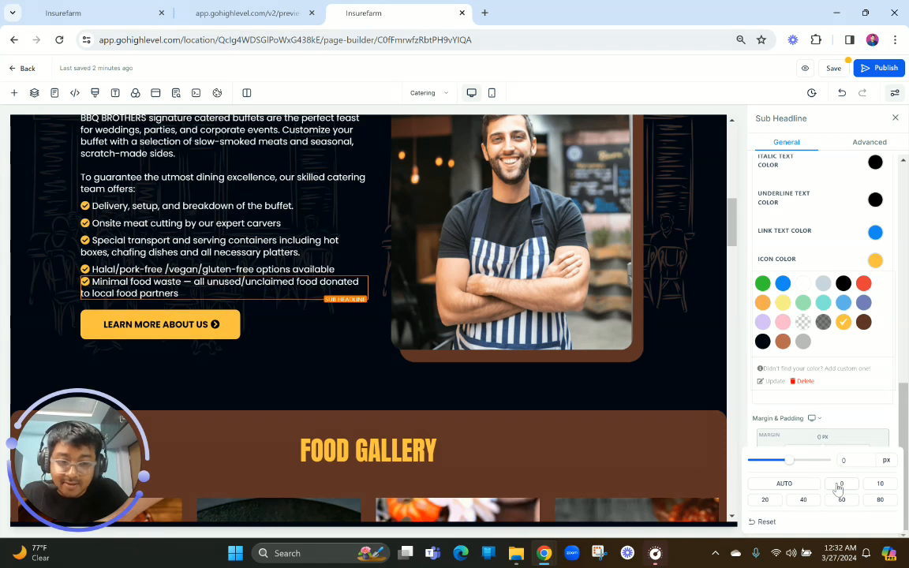
{"action": "left_click", "coordinate": [880, 484]}
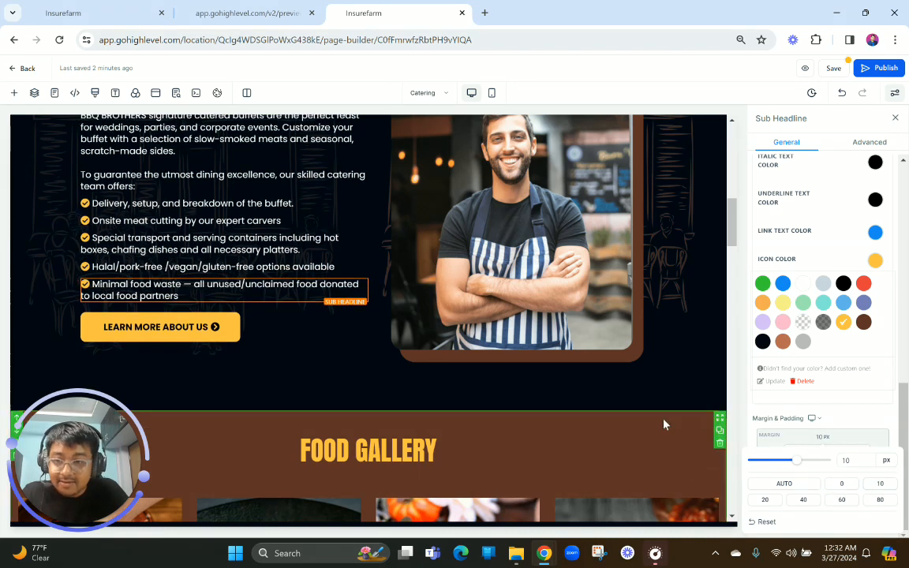
Change the text of the button below the Barbecue Buffet bullet list to VIEW MENU, matching the preview
{"action": "left_click", "coordinate": [227, 7]}
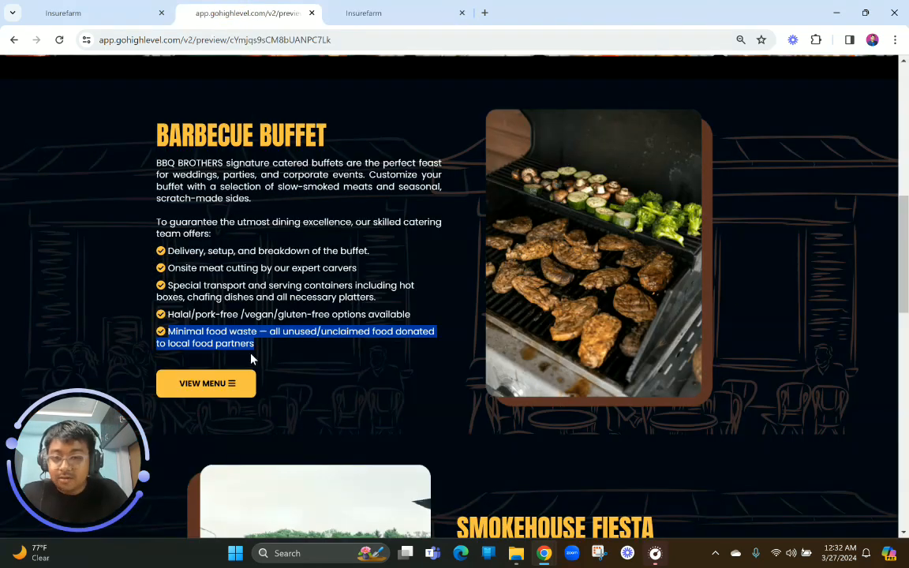
{"action": "left_click", "coordinate": [363, 12]}
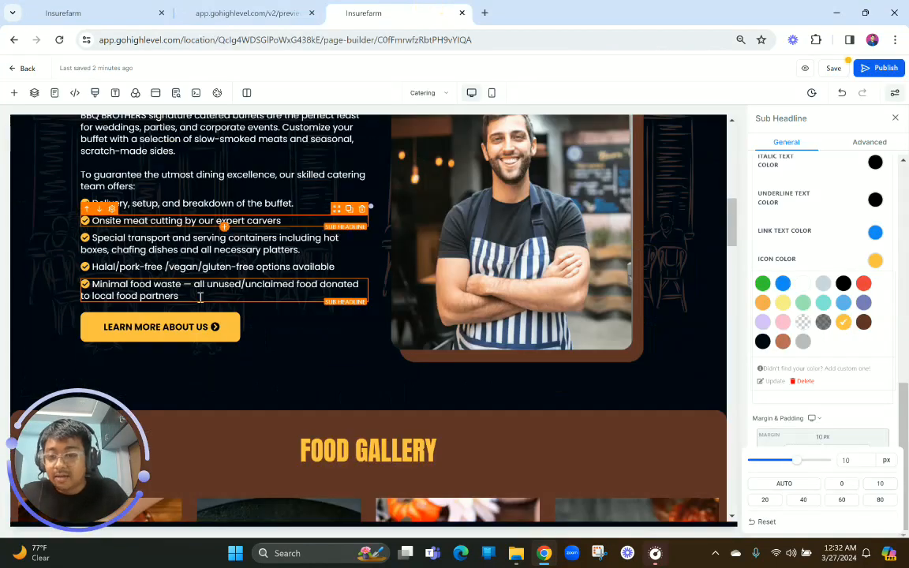
{"action": "left_click", "coordinate": [186, 341]}
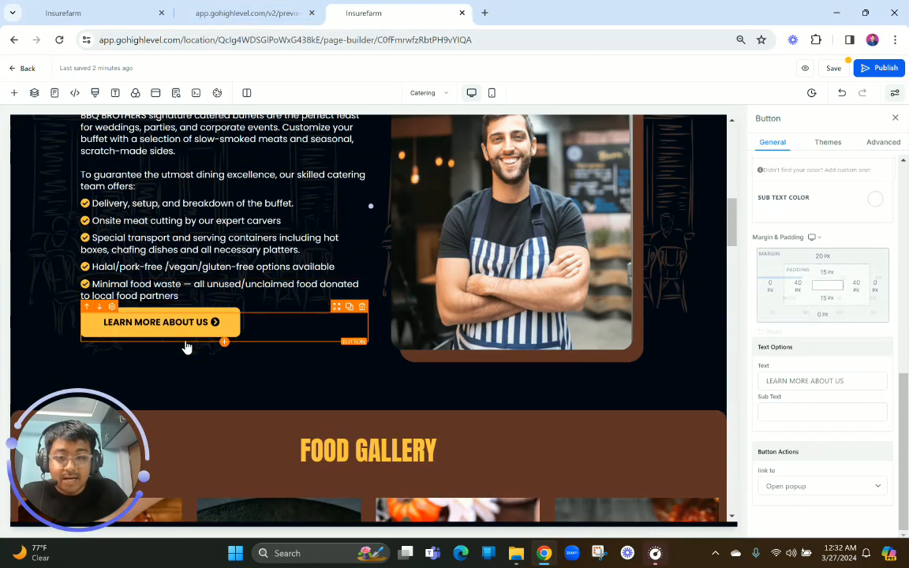
{"action": "left_click_drag", "start_coordinate": [862, 386], "coordinate": [654, 376]}
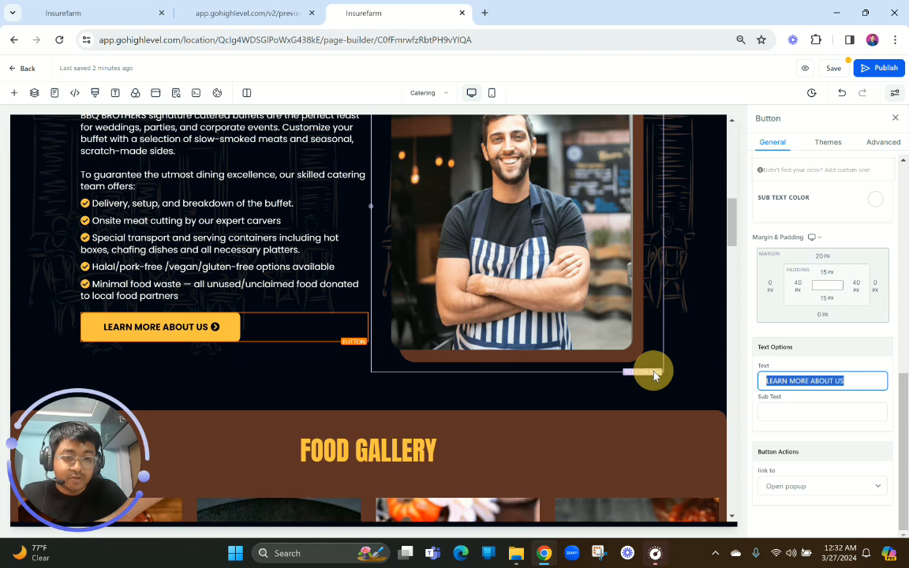
{"action": "type", "text": "VIEW"}
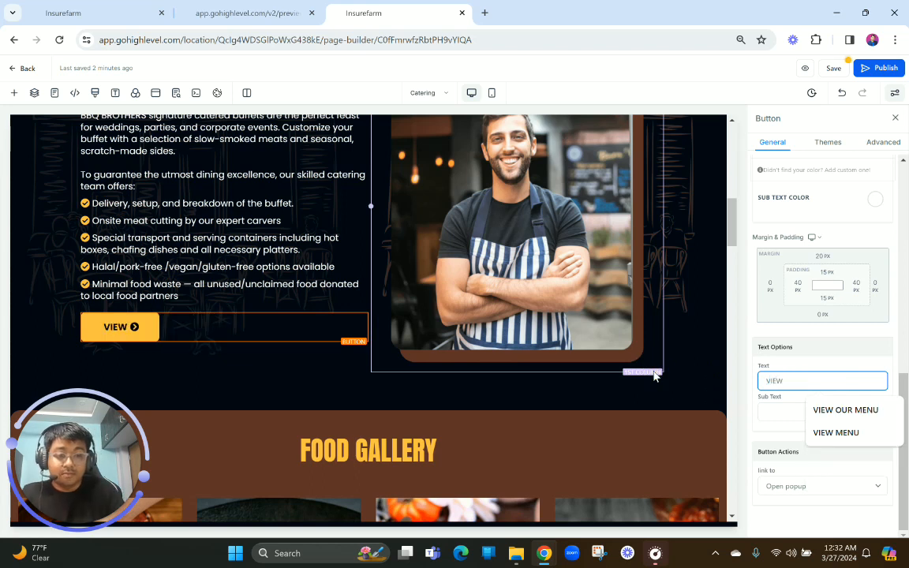
{"action": "left_click", "coordinate": [829, 433]}
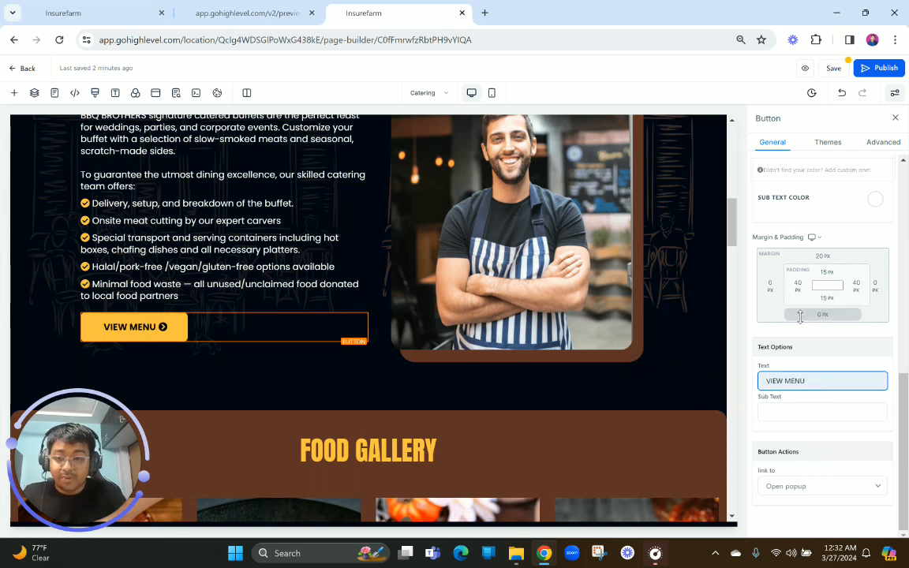
Replace the icon after the VIEW MENU button's text with the bars icon, searching the icon picker for "menu"
{"action": "scroll", "coordinate": [800, 332], "scroll_direction": "up", "scroll_amount": 3}
{"action": "scroll", "coordinate": [799, 374], "scroll_direction": "up", "scroll_amount": 1}
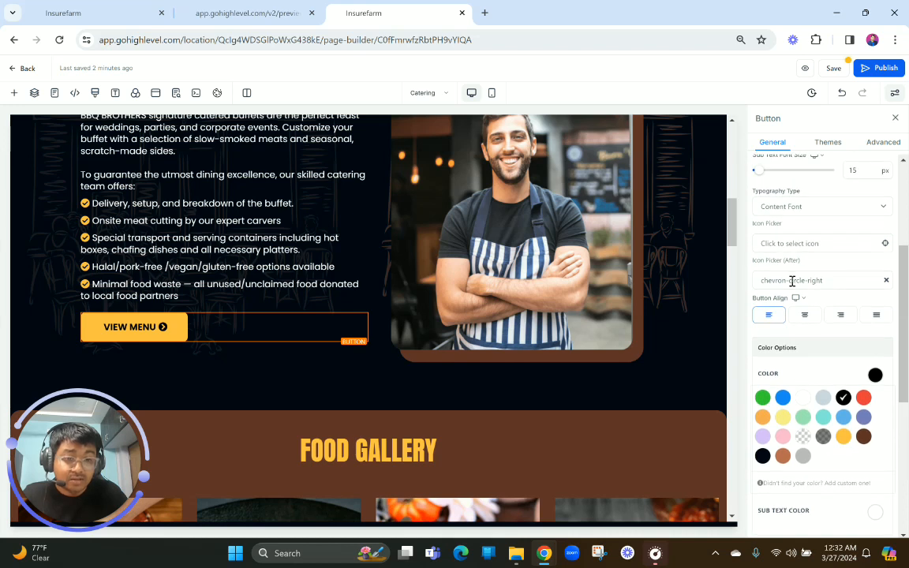
{"action": "left_click", "coordinate": [794, 281]}
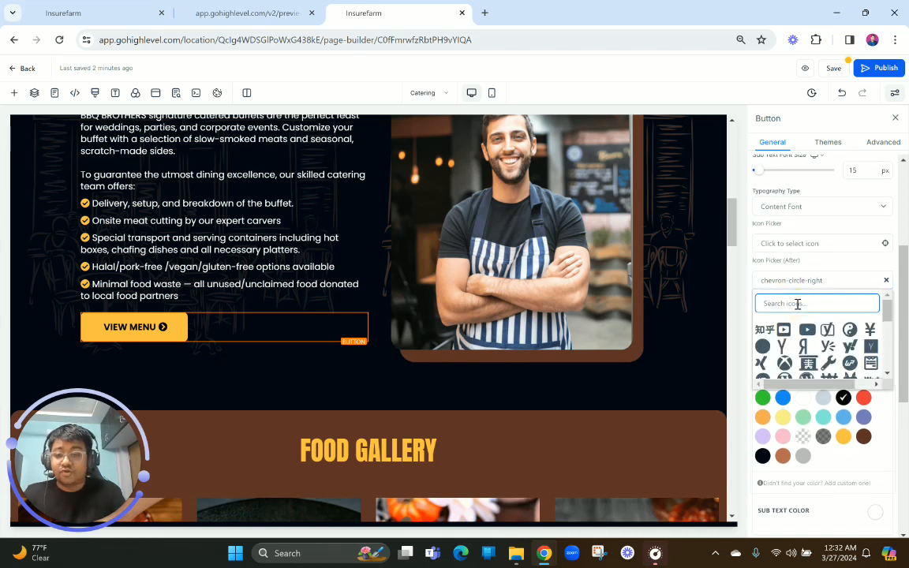
{"action": "type", "text": "em"}
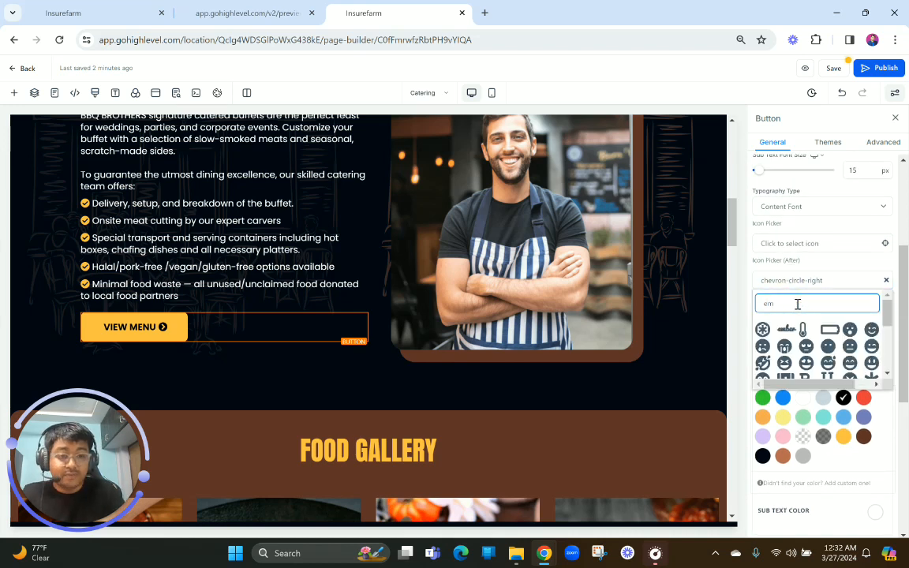
{"action": "key", "text": "BackSpace"}
{"action": "key", "text": "BackSpace"}
{"action": "type", "text": "menu"}
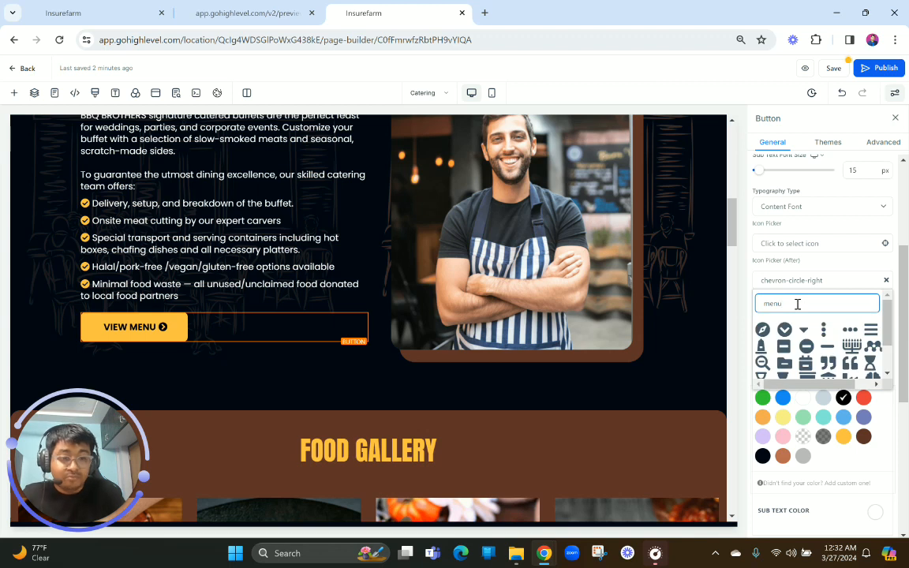
{"action": "left_click", "coordinate": [871, 331]}
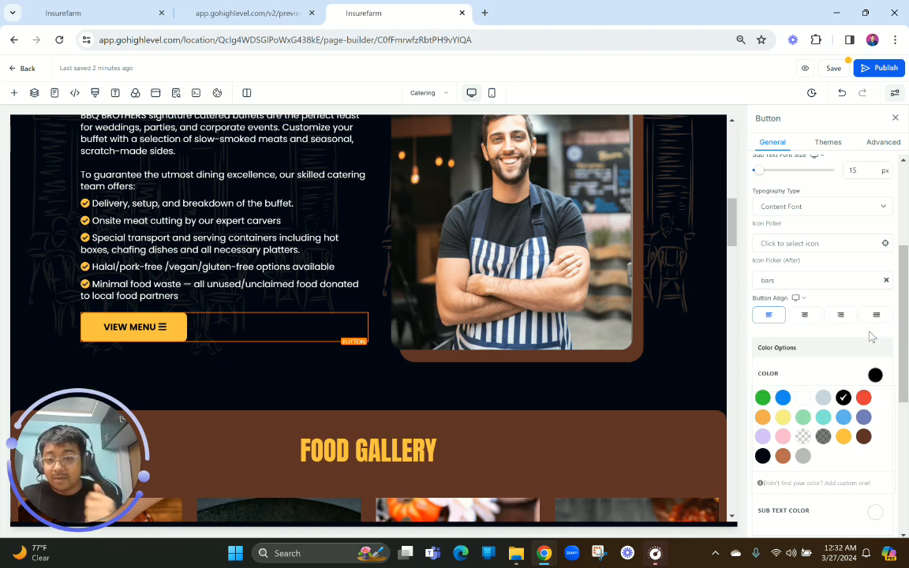
Replace the Barbecue Buffet section's image with BBQ BROTHERS (6).png from the MISC media folder, matching the preview
{"action": "scroll", "coordinate": [315, 227], "scroll_direction": "down", "scroll_amount": 2}
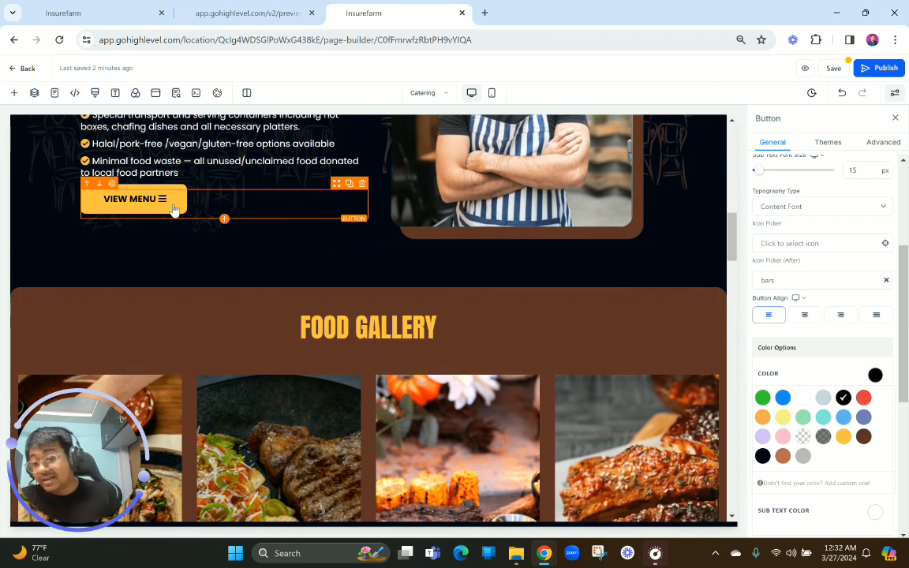
{"action": "scroll", "coordinate": [174, 208], "scroll_direction": "up", "scroll_amount": 4}
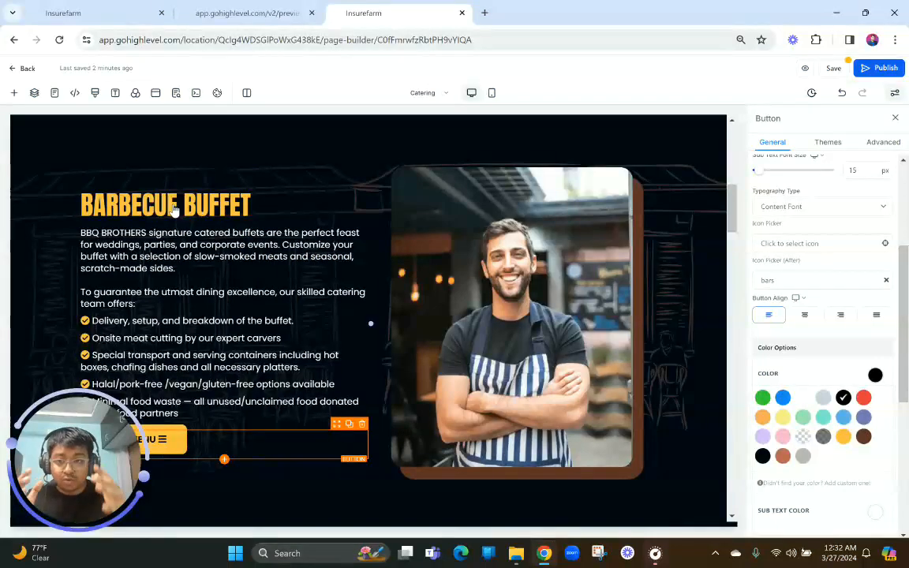
{"action": "left_click", "coordinate": [447, 258]}
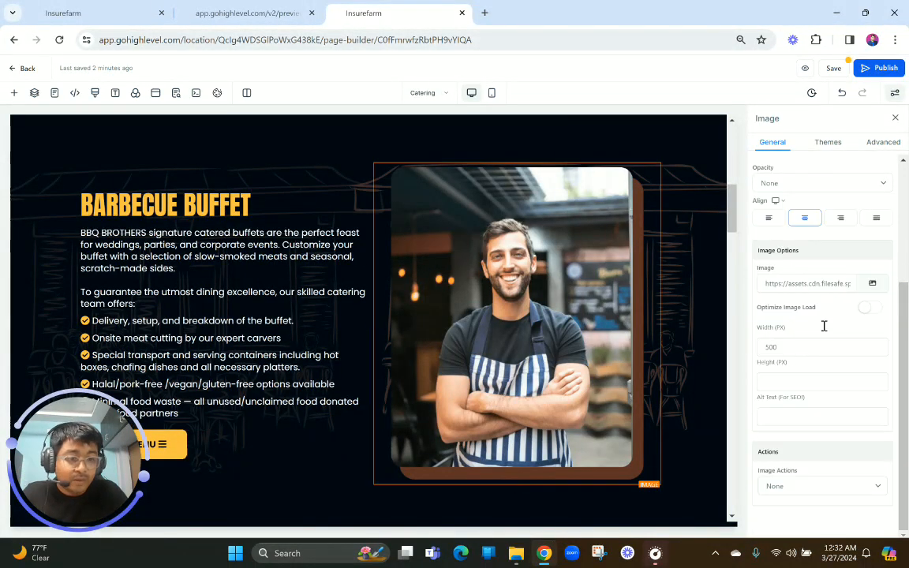
{"action": "left_click", "coordinate": [872, 285]}
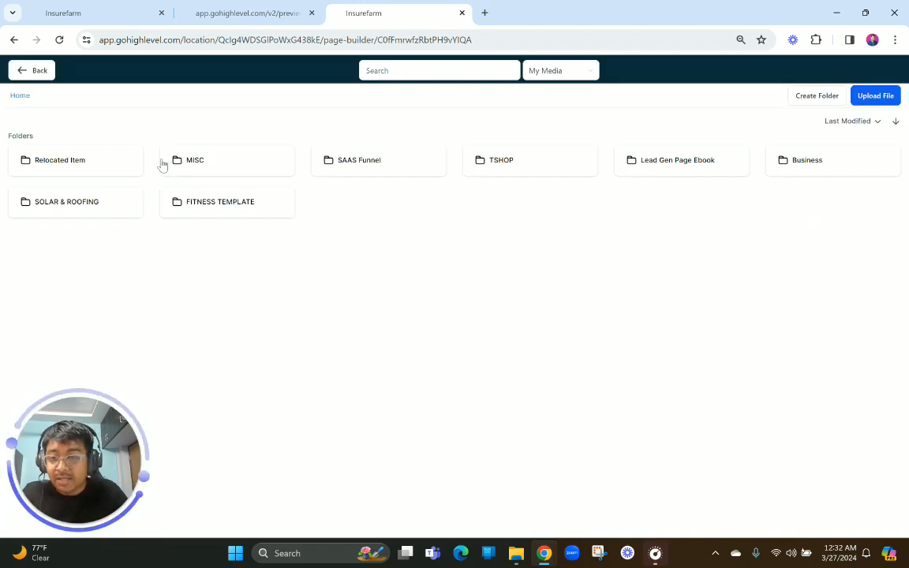
{"action": "left_click", "coordinate": [179, 155]}
{"action": "left_click", "coordinate": [241, 10]}
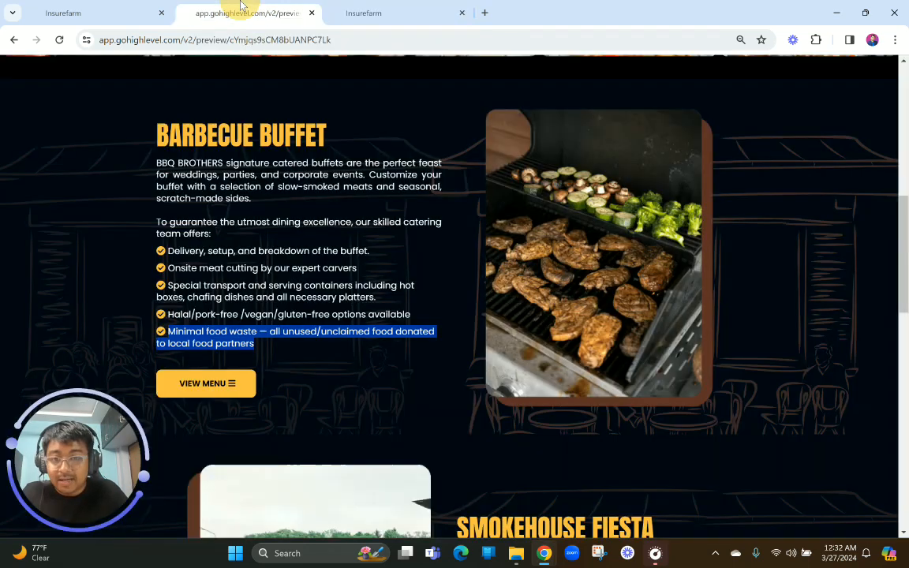
{"action": "left_click", "coordinate": [418, 7]}
{"action": "left_click", "coordinate": [813, 284]}
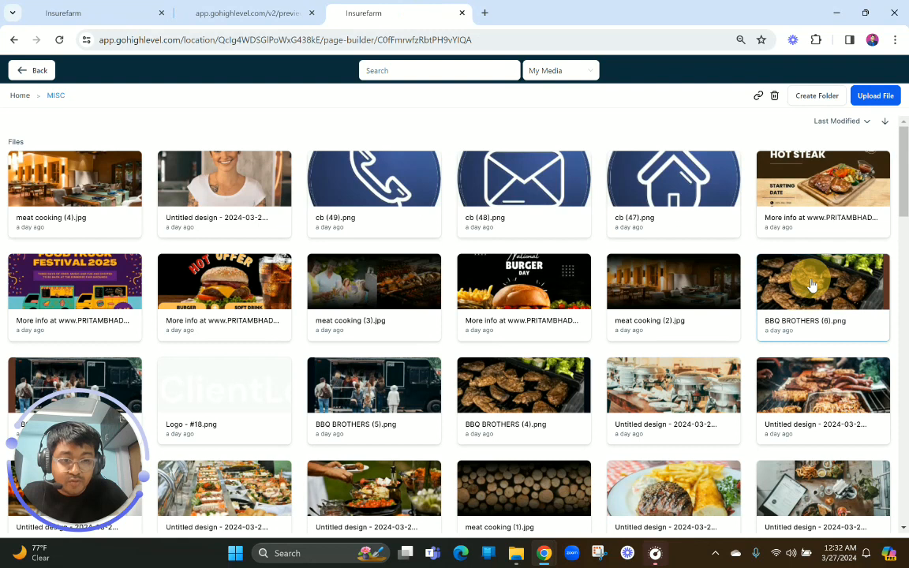
Duplicate the whole Barbecue Buffet section directly below the original
{"action": "scroll", "coordinate": [438, 383], "scroll_direction": "down", "scroll_amount": 2}
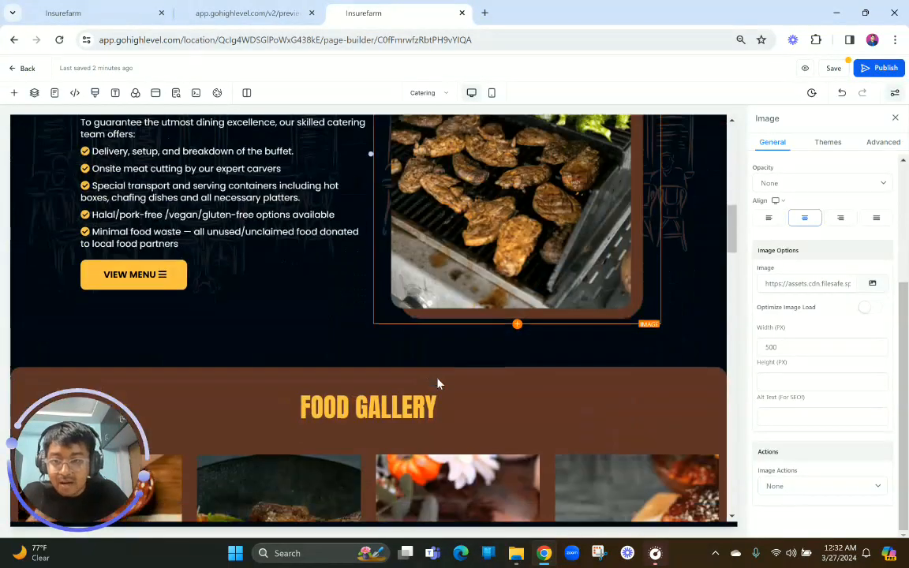
{"action": "scroll", "coordinate": [438, 383], "scroll_direction": "up", "scroll_amount": 3}
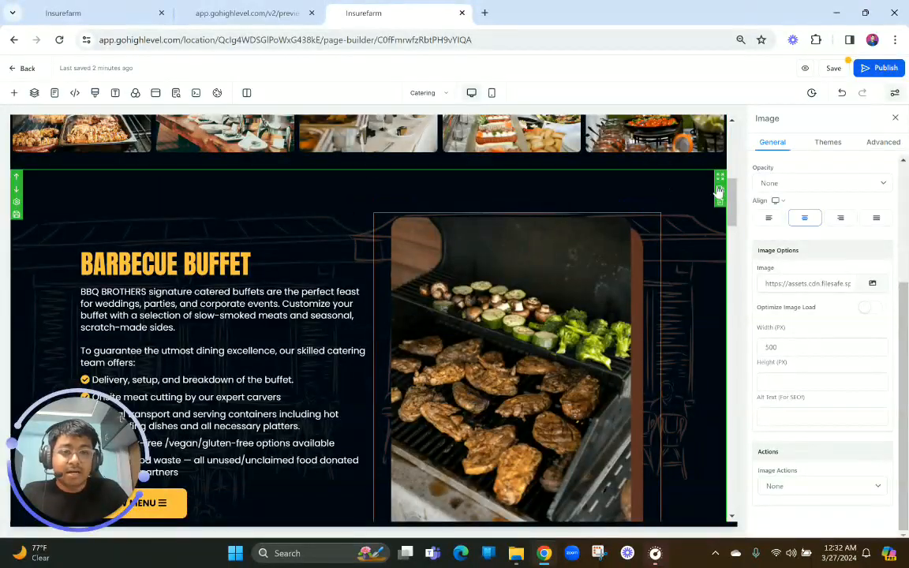
{"action": "scroll", "coordinate": [543, 326], "scroll_direction": "down", "scroll_amount": 3}
{"action": "scroll", "coordinate": [543, 326], "scroll_direction": "down", "scroll_amount": 2}
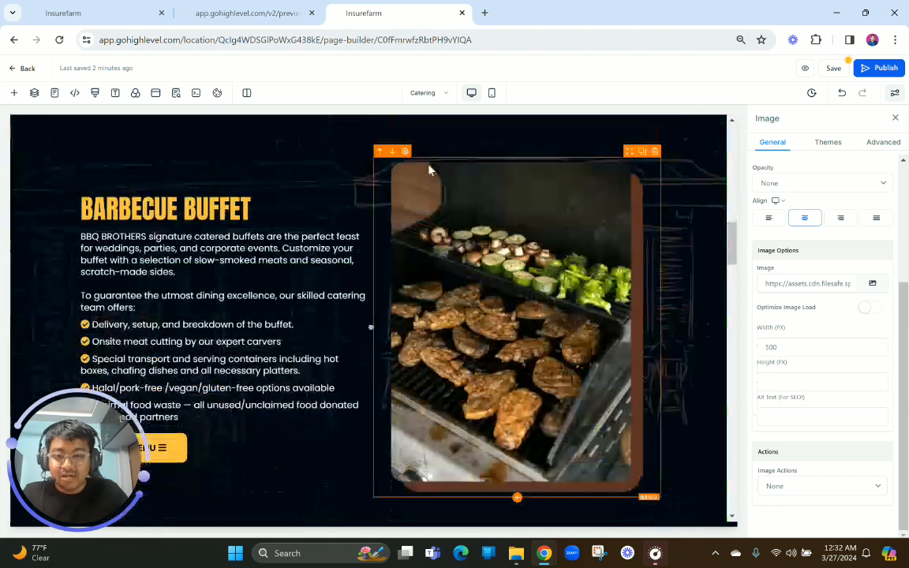
{"action": "scroll", "coordinate": [412, 163], "scroll_direction": "up", "scroll_amount": 1}
{"action": "scroll", "coordinate": [410, 164], "scroll_direction": "down", "scroll_amount": 1}
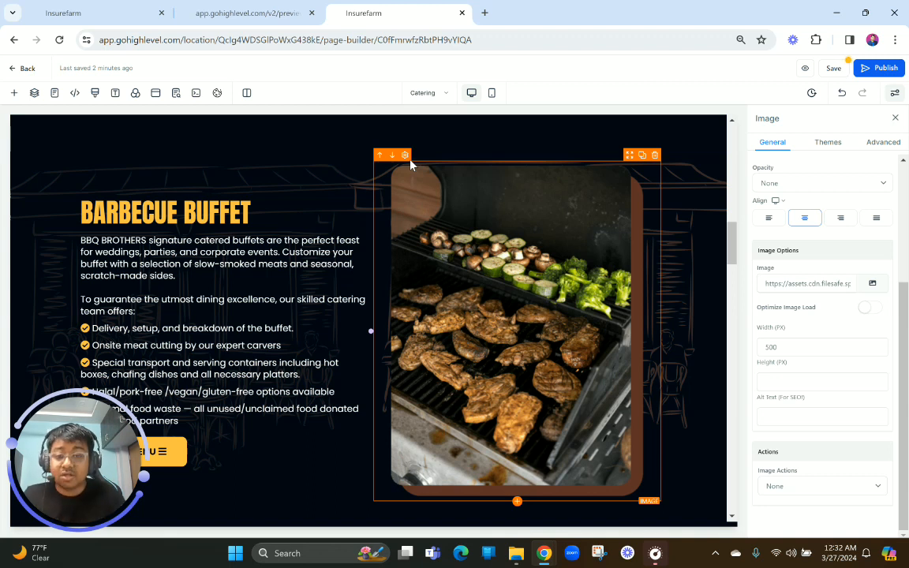
Select the column that holds the grill image in the duplicated Barbecue Buffet section
{"action": "scroll", "coordinate": [410, 165], "scroll_direction": "down", "scroll_amount": 1}
{"action": "scroll", "coordinate": [409, 169], "scroll_direction": "up", "scroll_amount": 1}
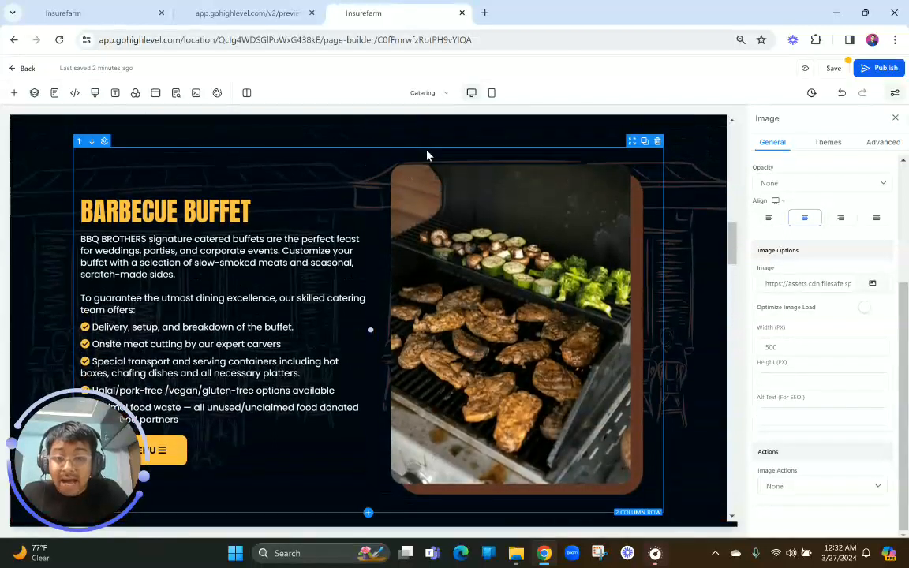
{"action": "left_click", "coordinate": [421, 167]}
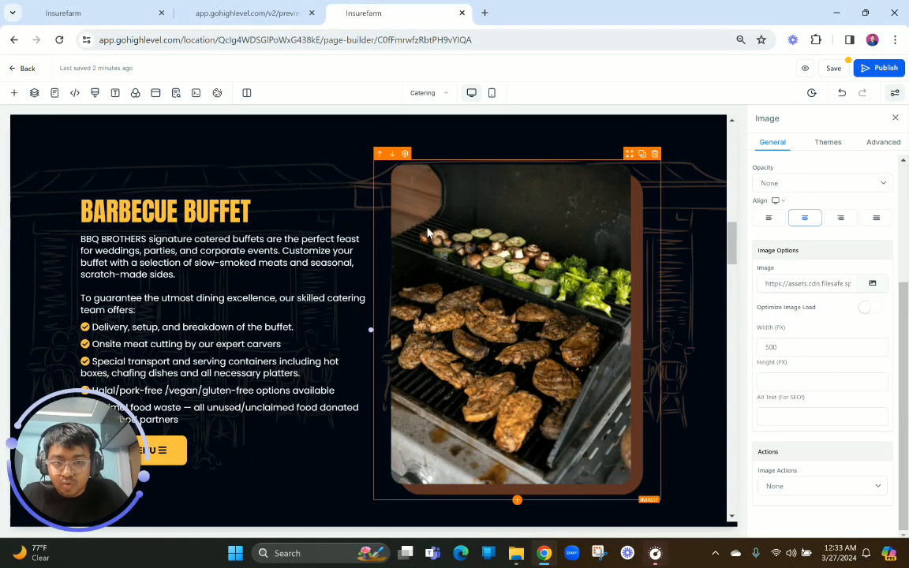
{"action": "left_click_drag", "start_coordinate": [552, 182], "coordinate": [563, 253]}
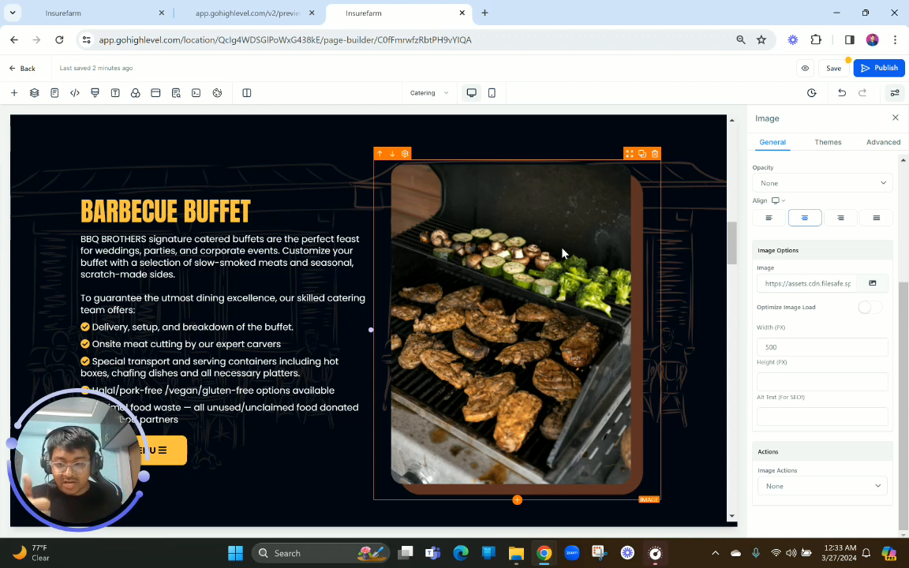
{"action": "scroll", "coordinate": [562, 253], "scroll_direction": "up", "scroll_amount": 1}
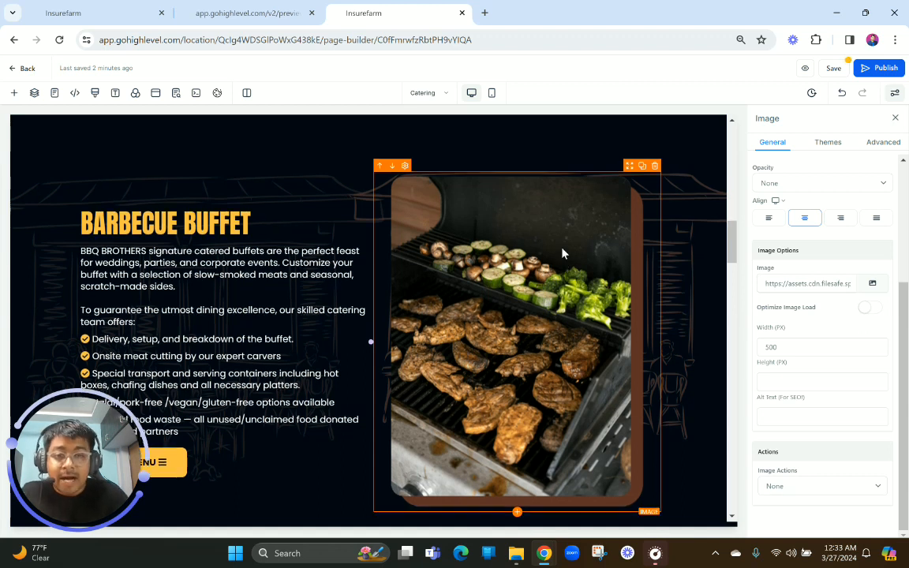
{"action": "left_click", "coordinate": [425, 221]}
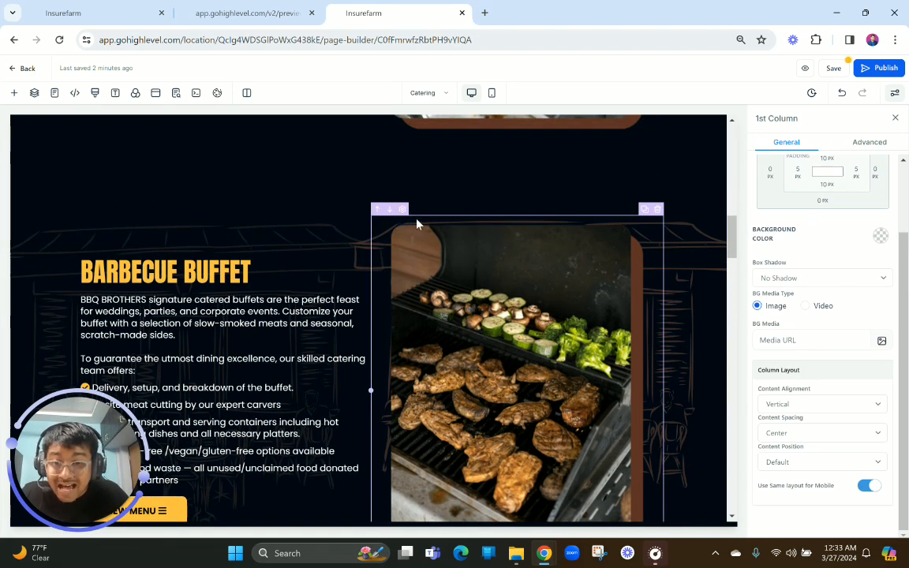
{"action": "scroll", "coordinate": [419, 224], "scroll_direction": "up", "scroll_amount": 5}
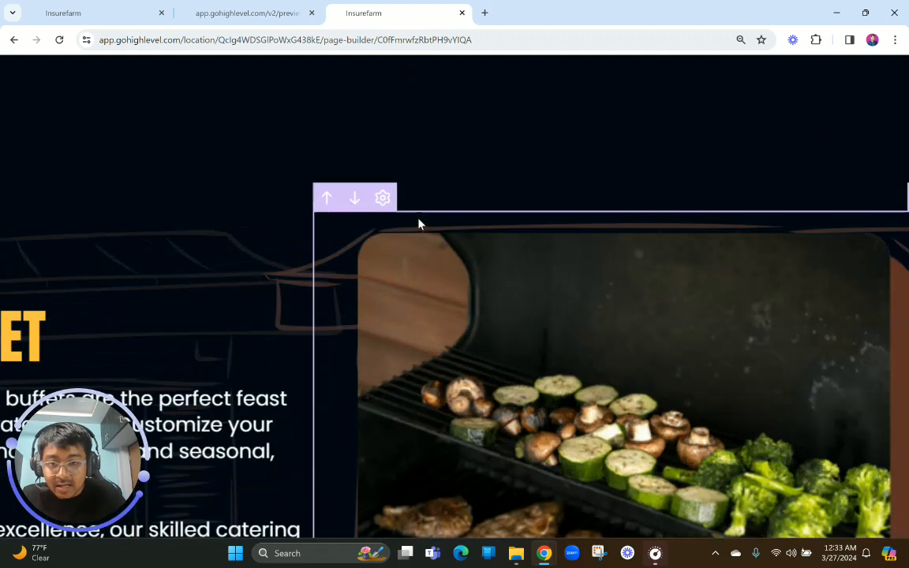
{"action": "scroll", "coordinate": [377, 230], "scroll_direction": "down", "scroll_amount": 5}
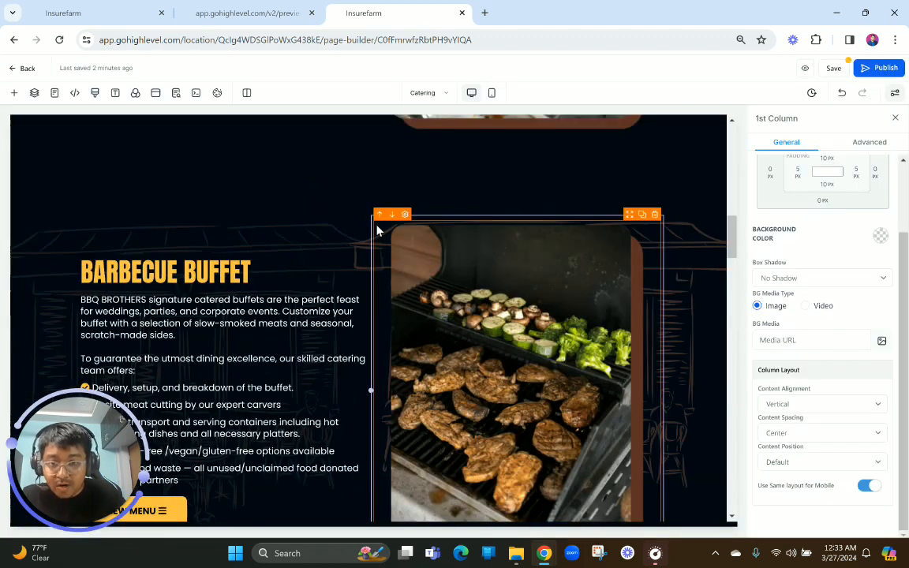
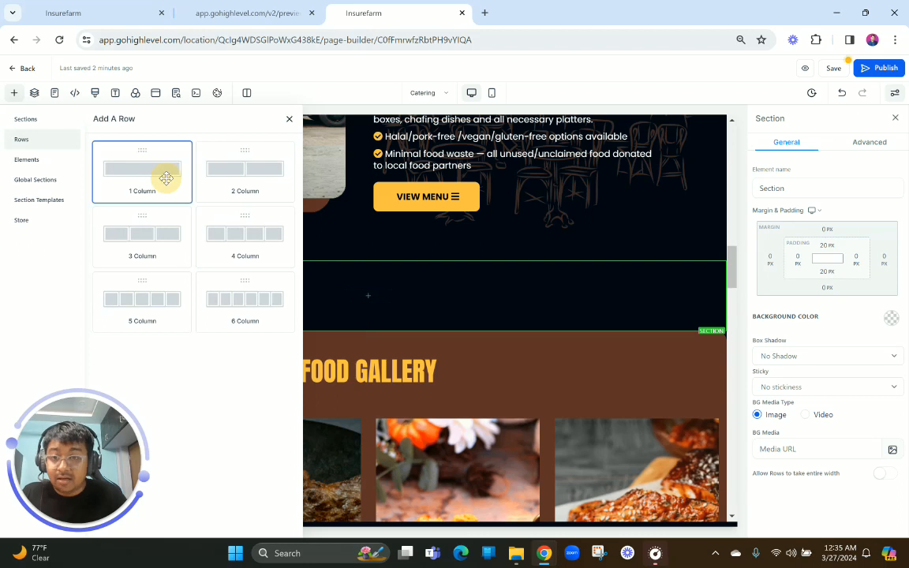
Add a one-column row to the empty section and place a copy of the FOOD GALLERY headline in it
{"action": "left_click", "coordinate": [698, 318]}
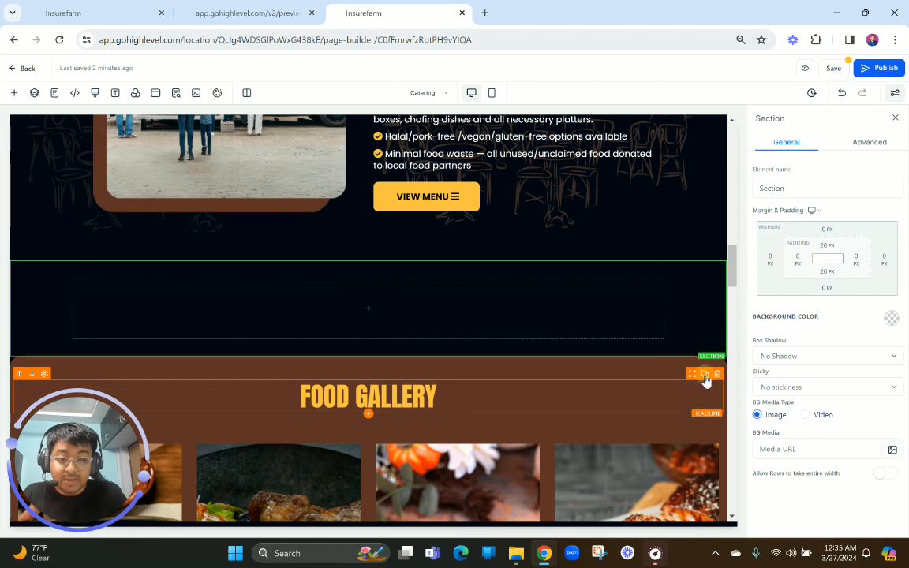
{"action": "left_click_drag", "start_coordinate": [704, 380], "coordinate": [555, 309]}
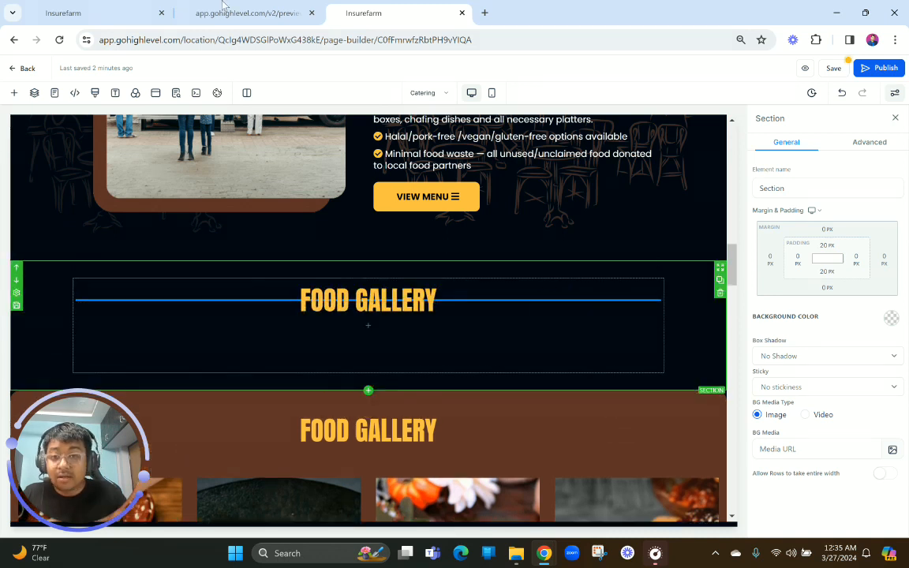
Replace the copied headline's text with CATERING CLIENTS, copied from the finished preview, leaving no blank lines above it
{"action": "left_click", "coordinate": [245, 13]}
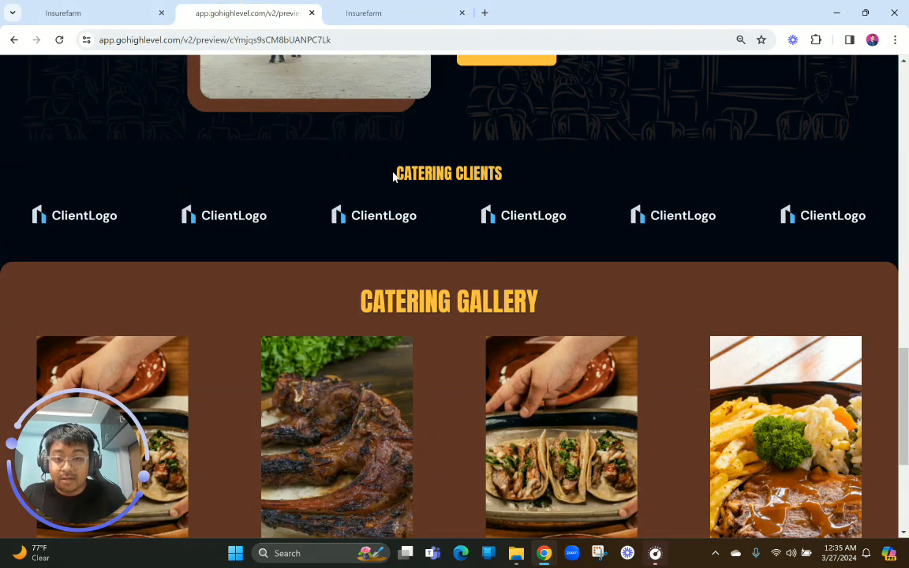
{"action": "left_click_drag", "start_coordinate": [394, 175], "coordinate": [528, 171]}
{"action": "key", "text": "ctrl+c"}
{"action": "left_click", "coordinate": [371, 11]}
{"action": "left_click", "coordinate": [382, 312]}
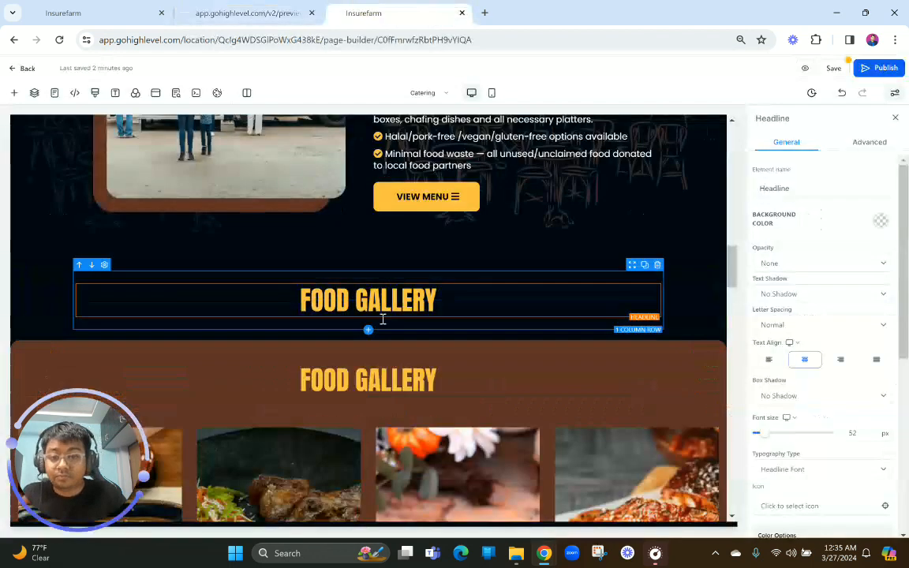
{"action": "left_click", "coordinate": [382, 311]}
{"action": "key", "text": "ctrl+a"}
{"action": "key", "text": "ctrl+v"}
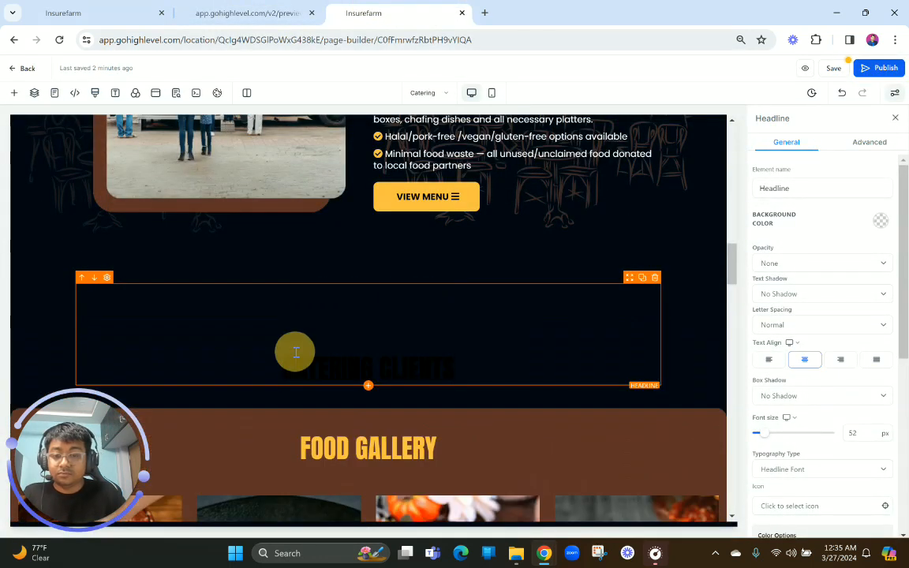
{"action": "key", "text": "ctrl+a"}
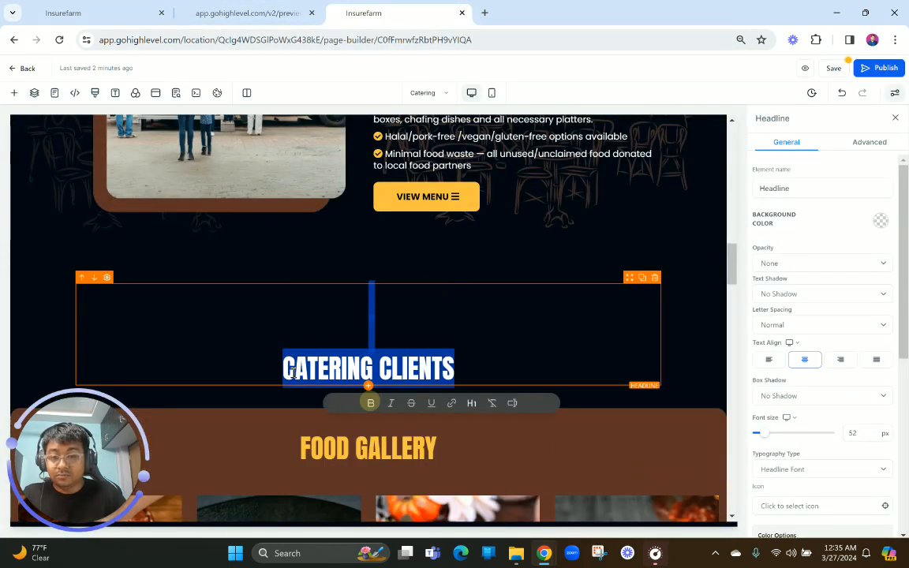
{"action": "left_click", "coordinate": [274, 369]}
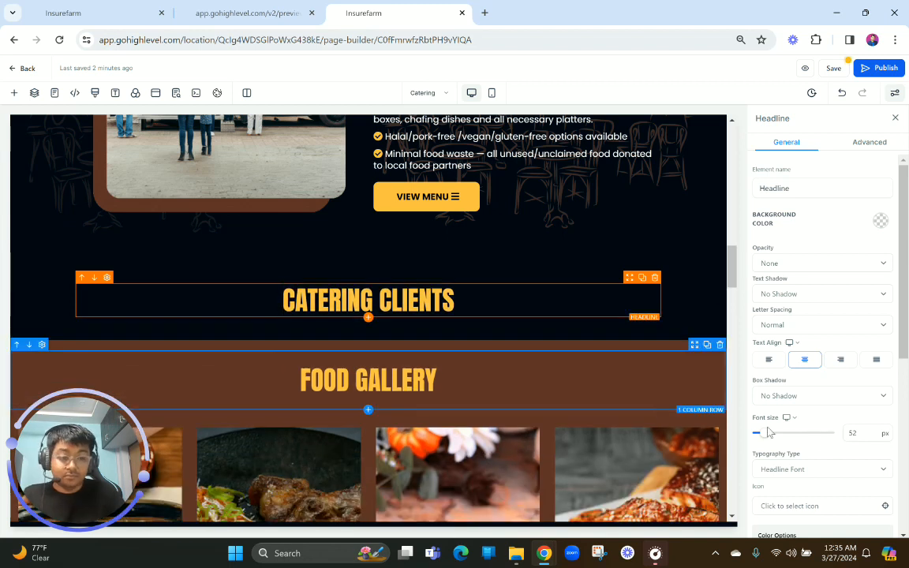
Set the CATERING CLIENTS headline's font size to 42 px
{"action": "left_click", "coordinate": [854, 432]}
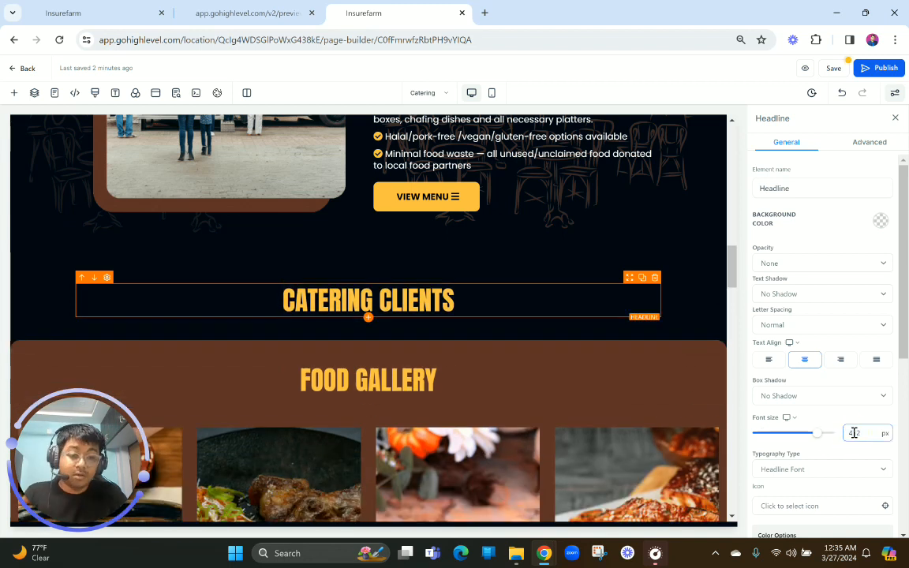
{"action": "double_click", "coordinate": [864, 433]}
{"action": "type", "text": "42"}
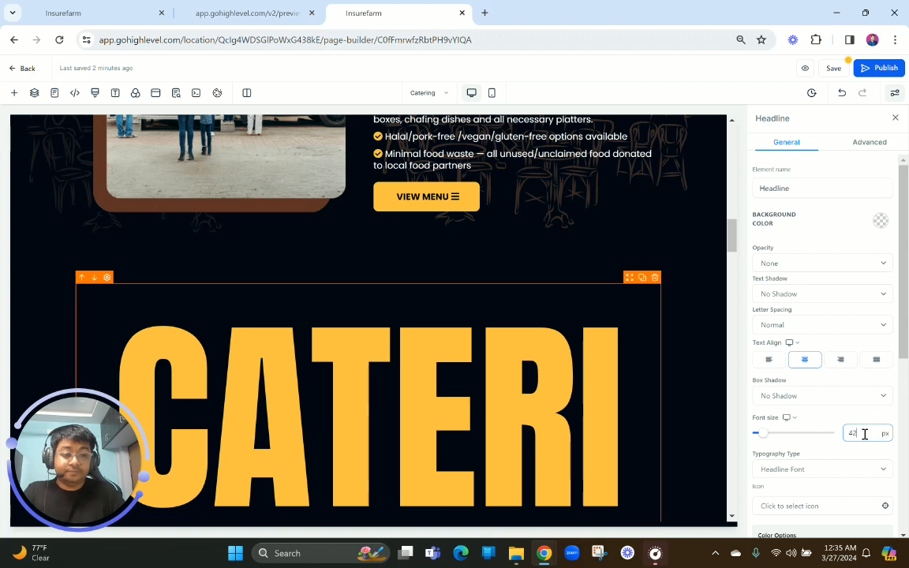
{"action": "left_click", "coordinate": [450, 385]}
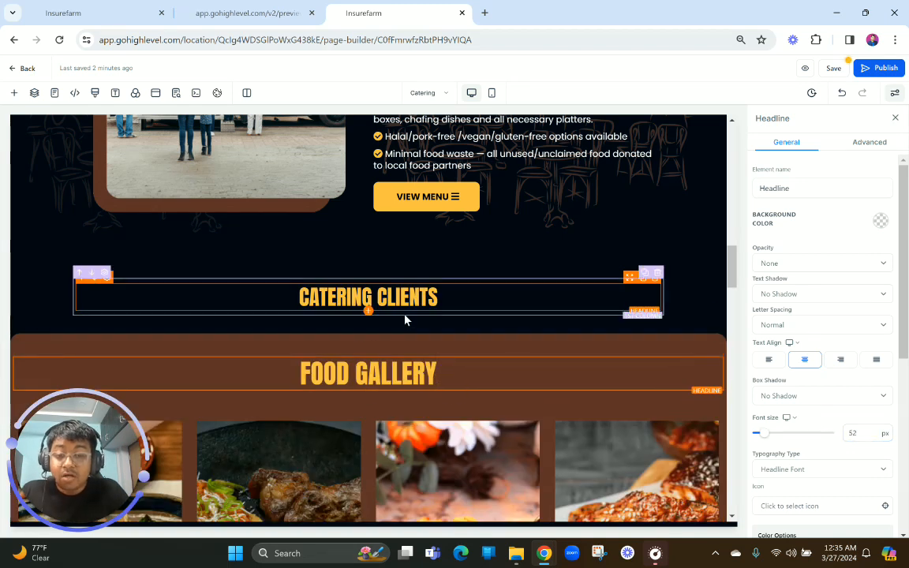
Check the client logo layout in the preview and allow rows to take the entire width in the CATERING CLIENTS section
{"action": "left_click", "coordinate": [248, 13]}
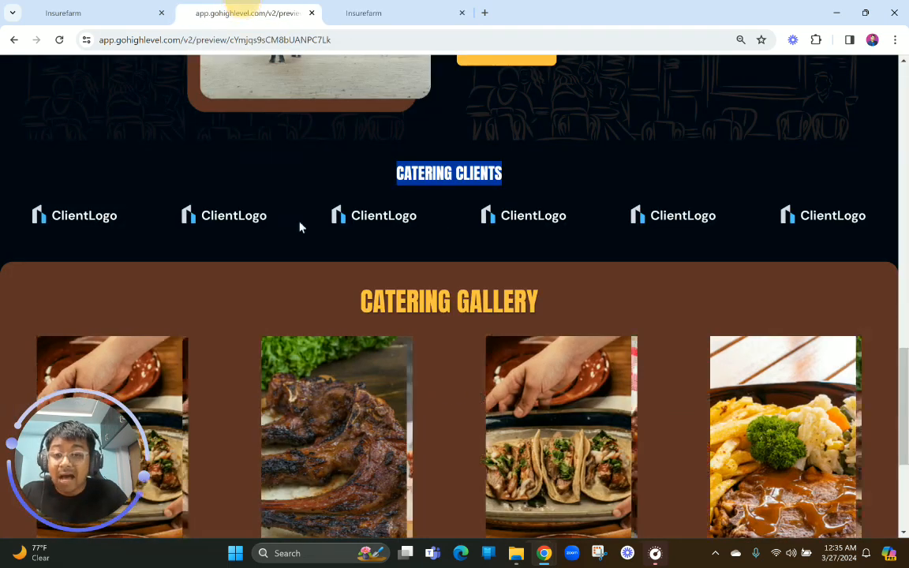
{"action": "scroll", "coordinate": [299, 203], "scroll_direction": "down", "scroll_amount": 1}
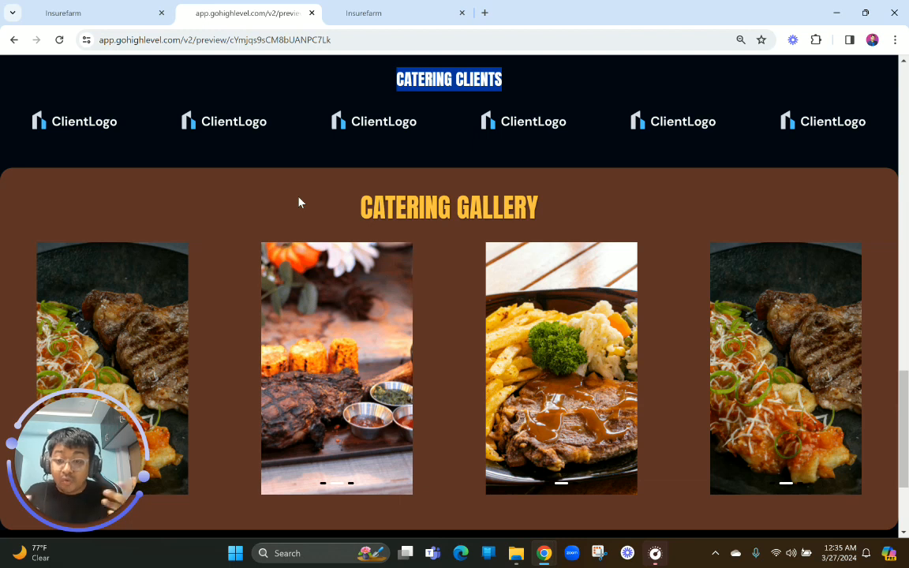
{"action": "left_click", "coordinate": [381, 10]}
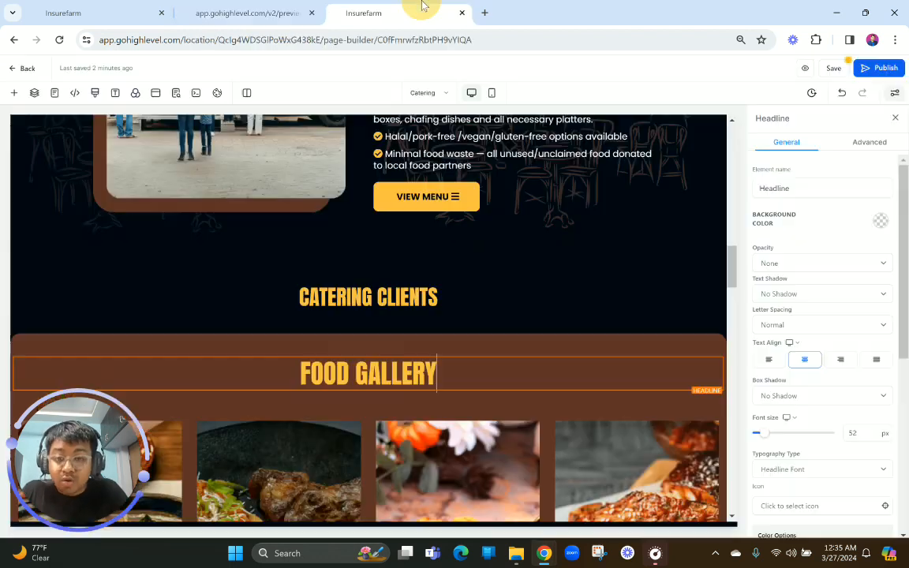
{"action": "left_click", "coordinate": [490, 280]}
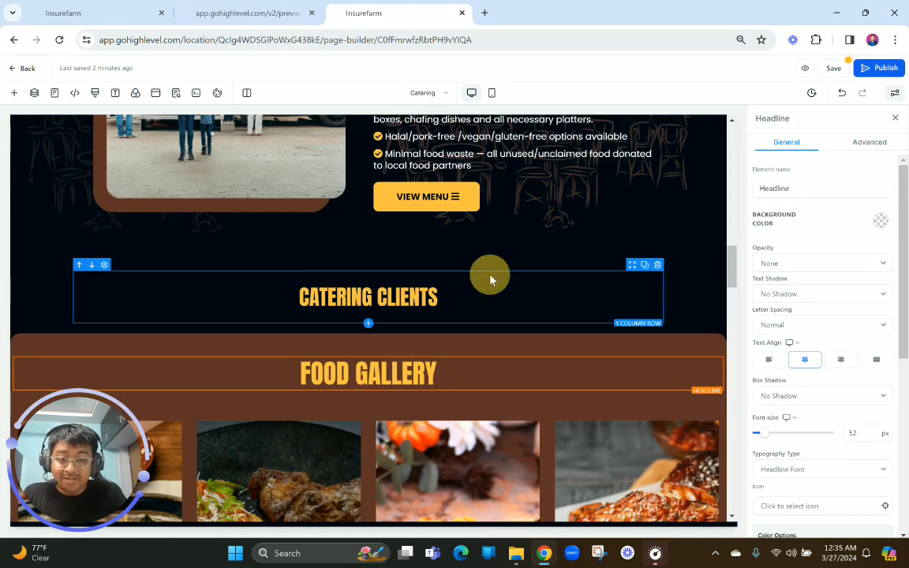
{"action": "left_click", "coordinate": [689, 316]}
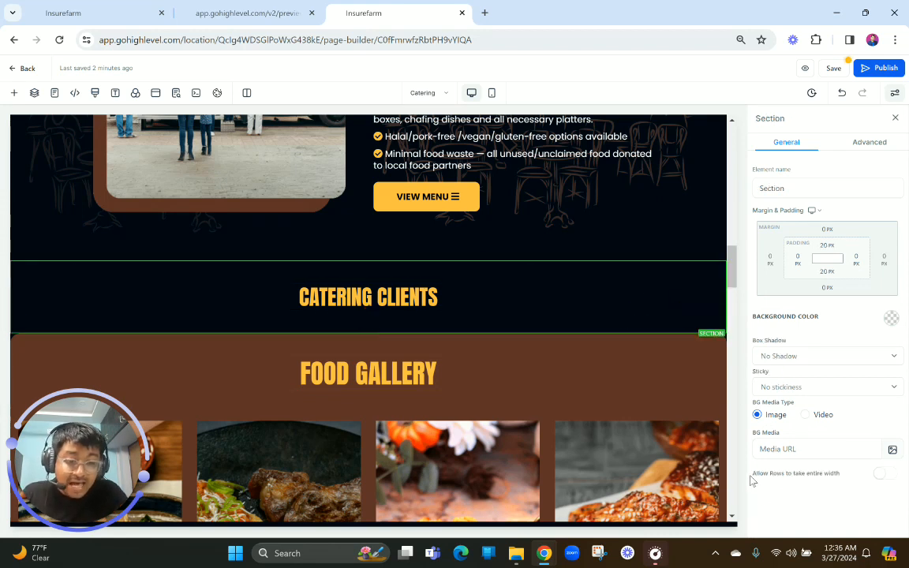
{"action": "left_click_drag", "start_coordinate": [753, 474], "coordinate": [842, 477]}
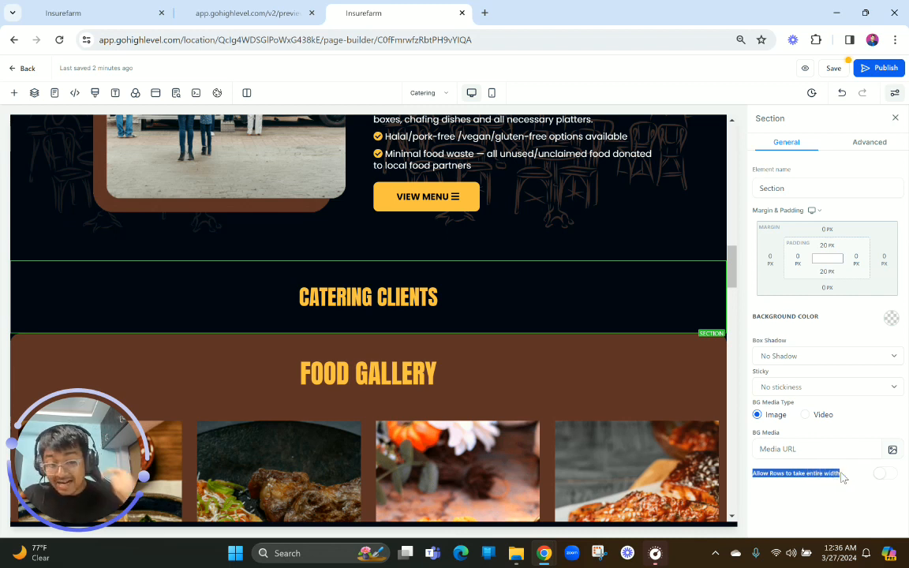
{"action": "left_click", "coordinate": [887, 476]}
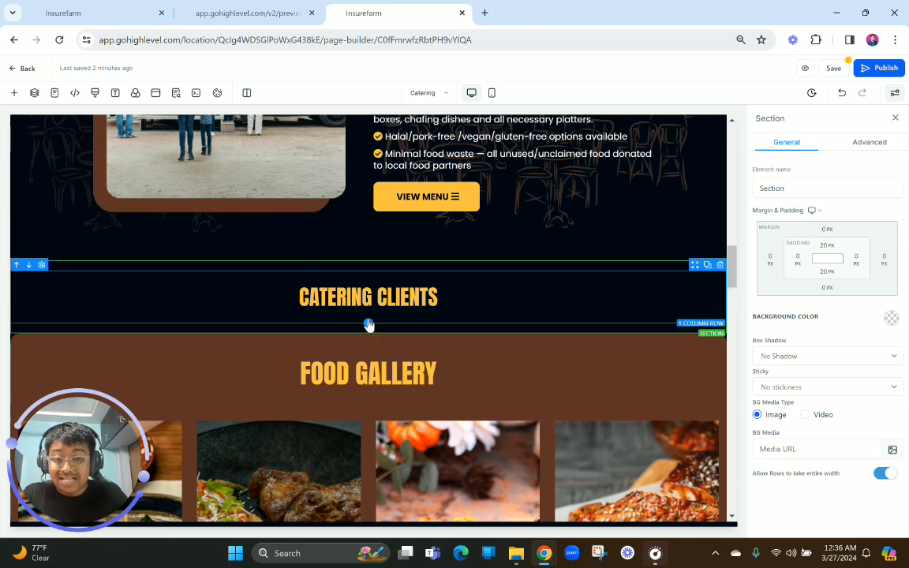
Add a six-column row below the CATERING CLIENTS headline and insert an Image element in its first column
{"action": "left_click", "coordinate": [367, 319]}
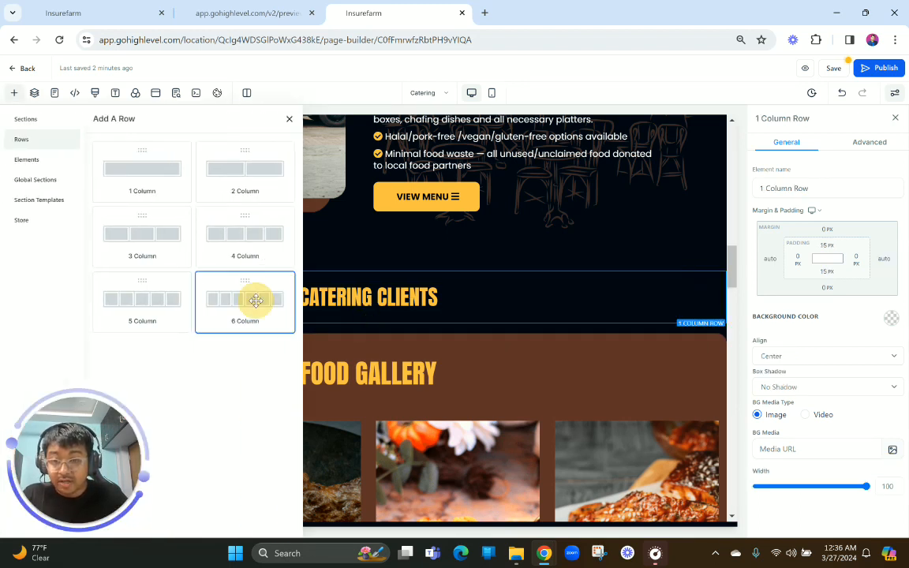
{"action": "left_click", "coordinate": [253, 300]}
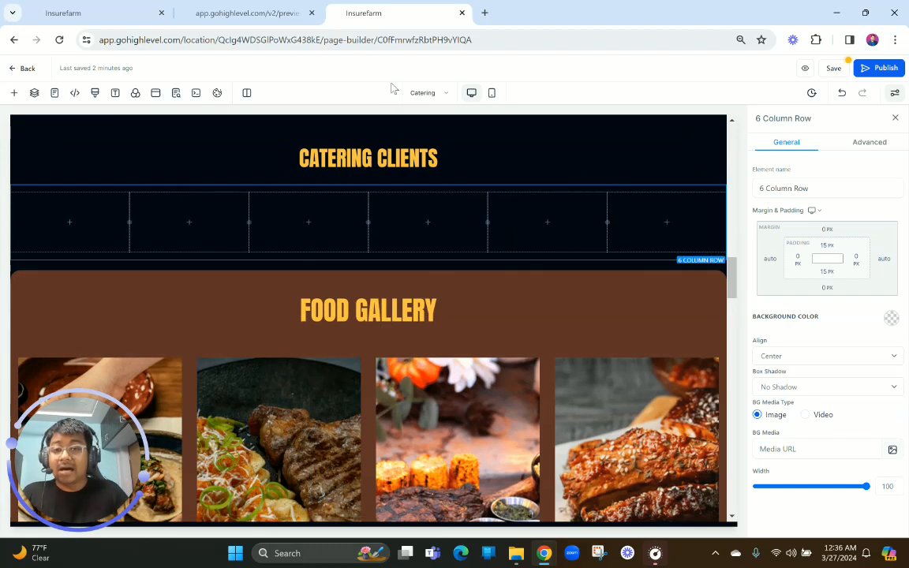
{"action": "left_click", "coordinate": [71, 224]}
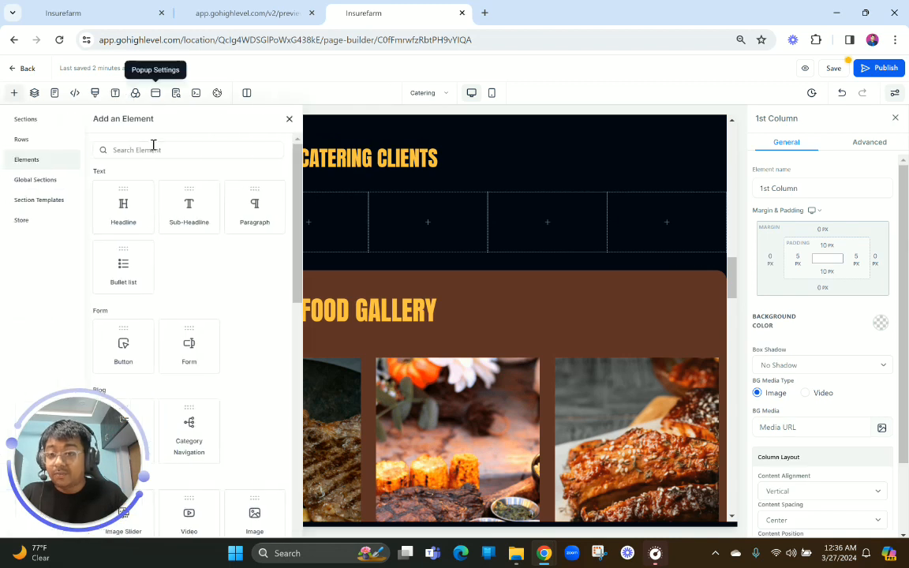
{"action": "left_click", "coordinate": [153, 146]}
{"action": "type", "text": "image"}
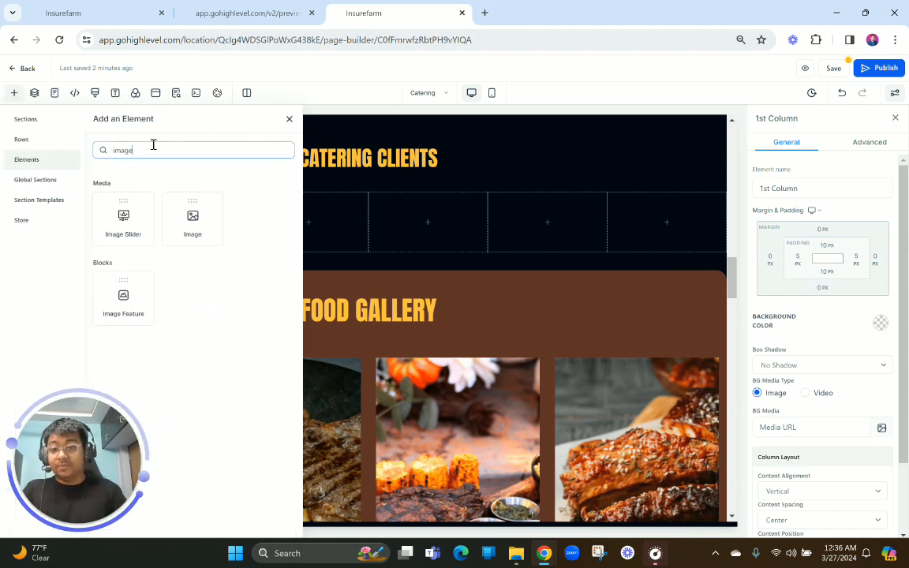
{"action": "left_click", "coordinate": [193, 217]}
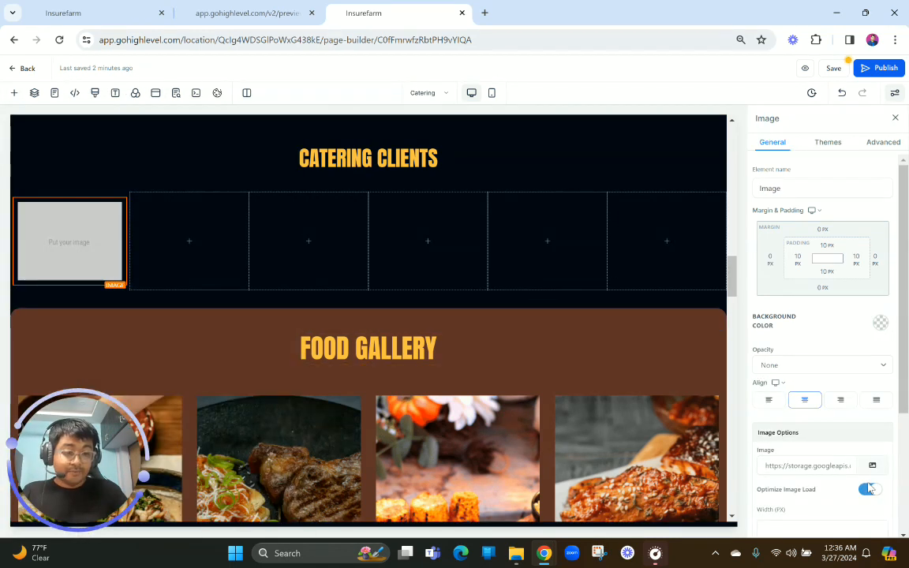
Turn off Optimize Image Load for the new image and set it to Logo - #18.png from the MISC media folder
{"action": "left_click", "coordinate": [868, 489]}
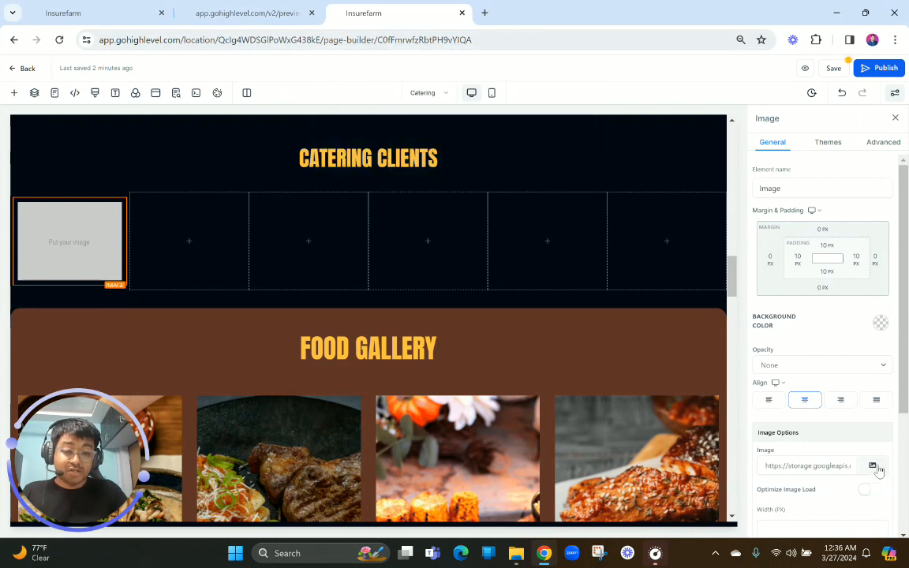
{"action": "left_click", "coordinate": [872, 465]}
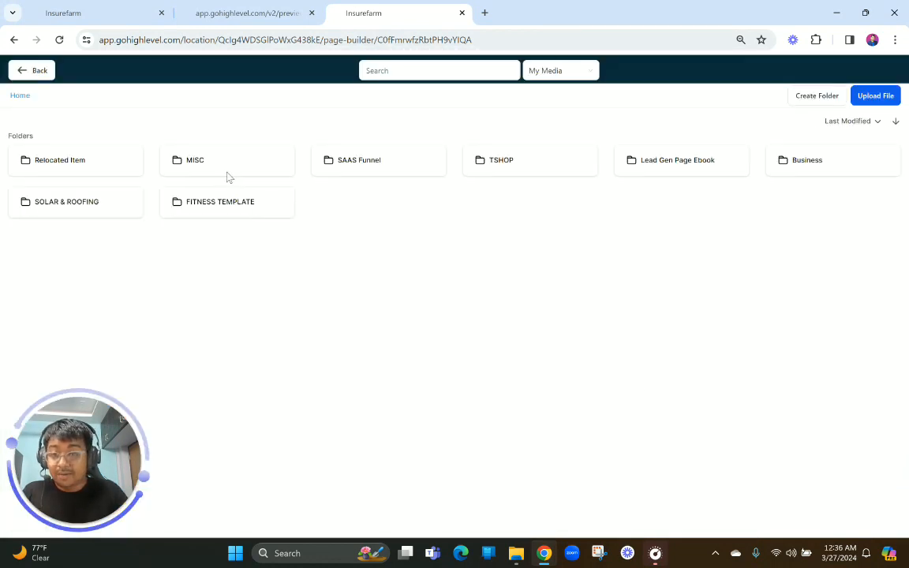
{"action": "left_click", "coordinate": [221, 168]}
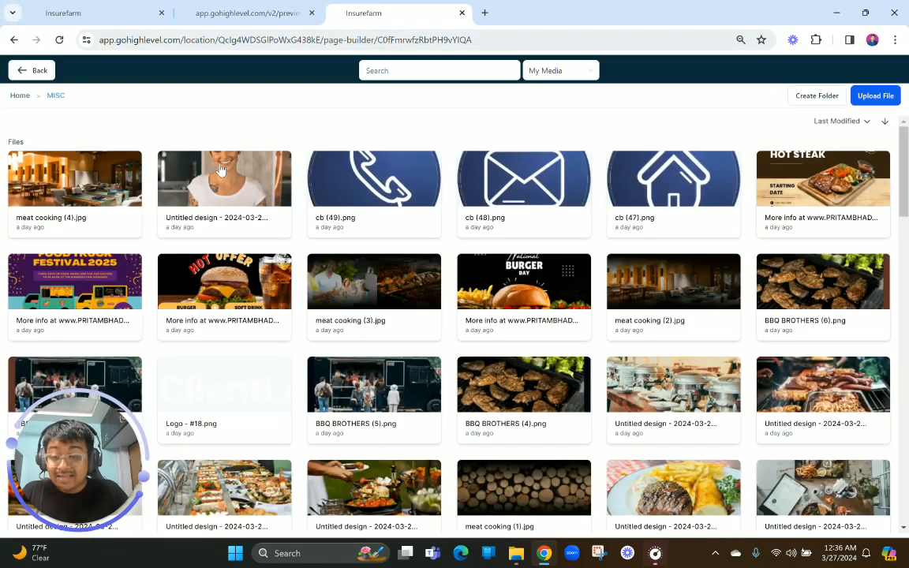
{"action": "scroll", "coordinate": [509, 348], "scroll_direction": "down", "scroll_amount": 2}
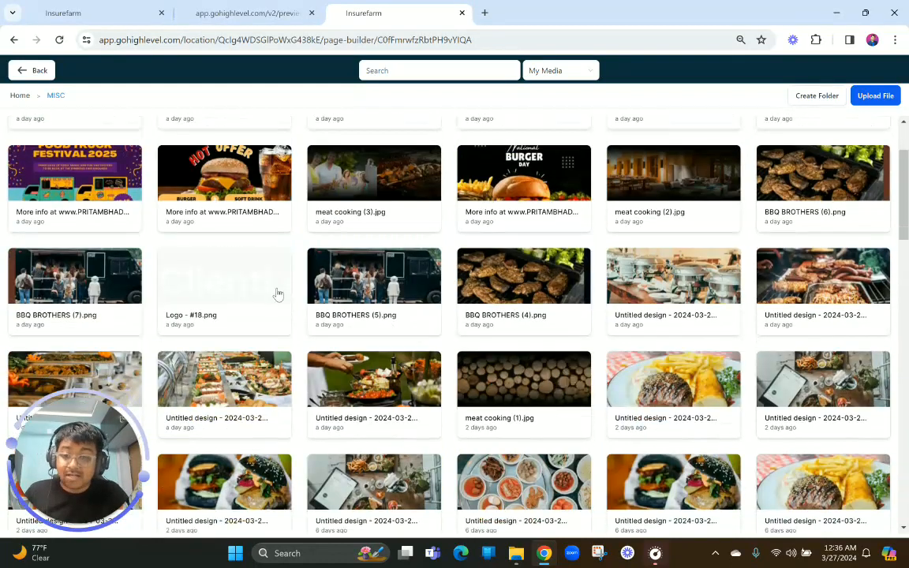
{"action": "left_click", "coordinate": [235, 280]}
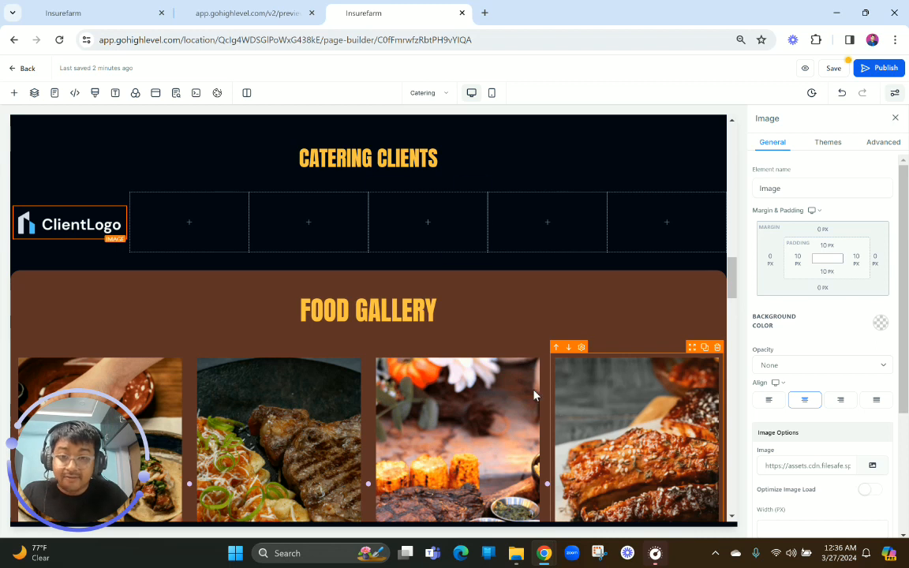
Open compressjpeg.com in a new browser tab and show its PNG compression page
{"action": "left_click", "coordinate": [484, 12]}
{"action": "type", "text": "com"}
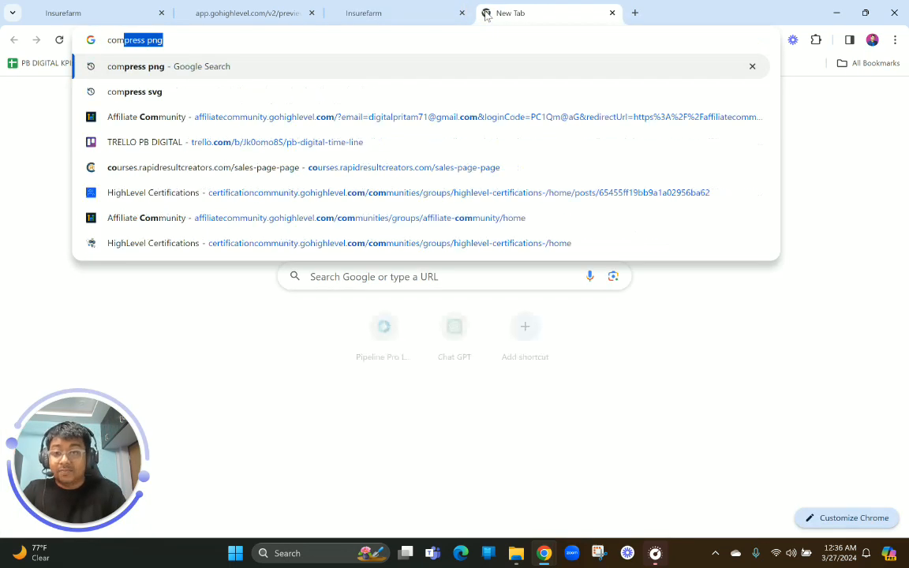
{"action": "key", "text": "Down"}
{"action": "key", "text": "Down"}
{"action": "key", "text": "Down"}
{"action": "key", "text": "Return"}
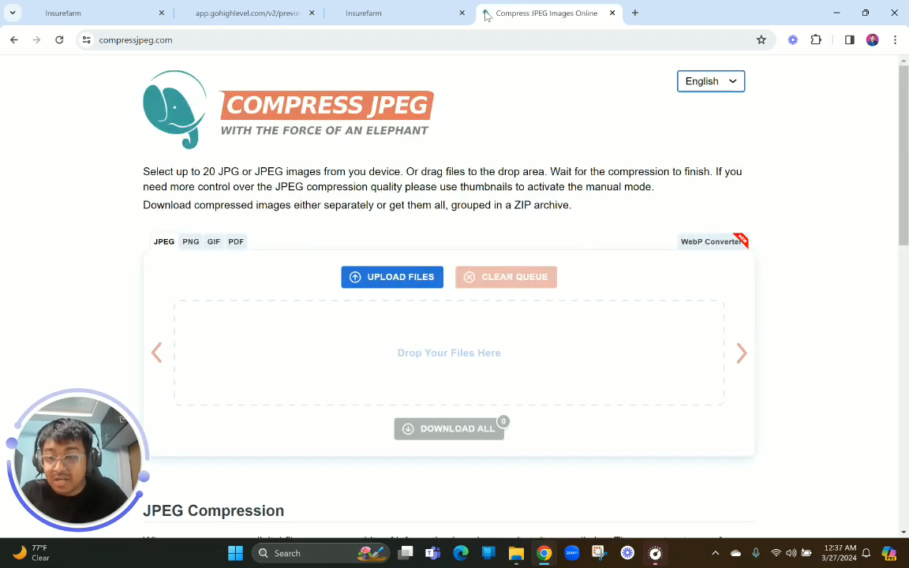
{"action": "left_click", "coordinate": [189, 243]}
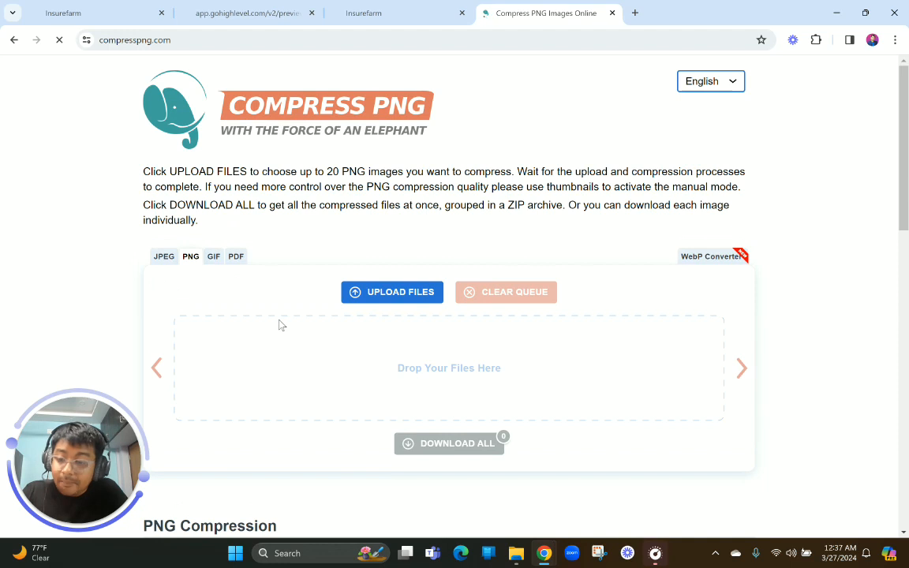
Return to the page builder and set the client logo image's width to 140 px
{"action": "left_click", "coordinate": [398, 12]}
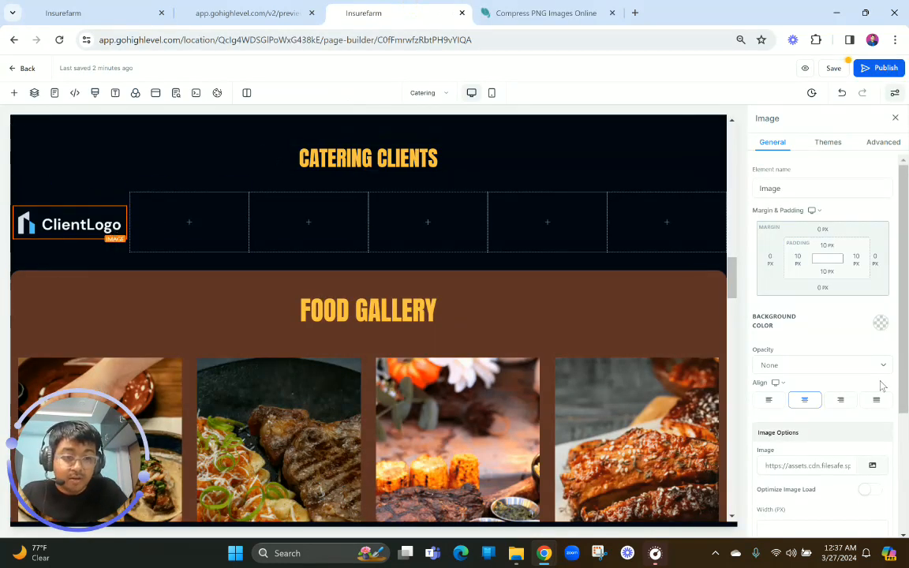
{"action": "scroll", "coordinate": [845, 335], "scroll_direction": "down", "scroll_amount": 3}
{"action": "left_click", "coordinate": [801, 345]}
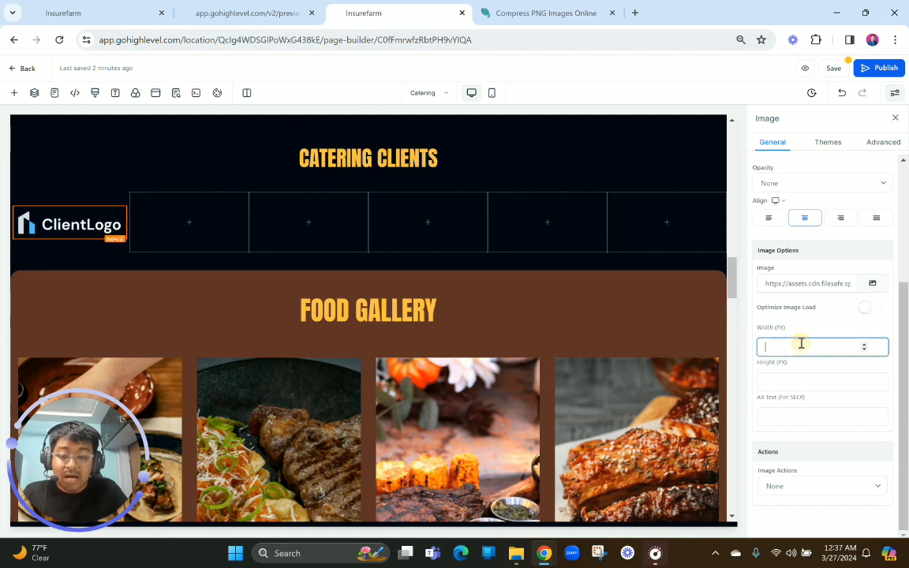
{"action": "type", "text": "140"}
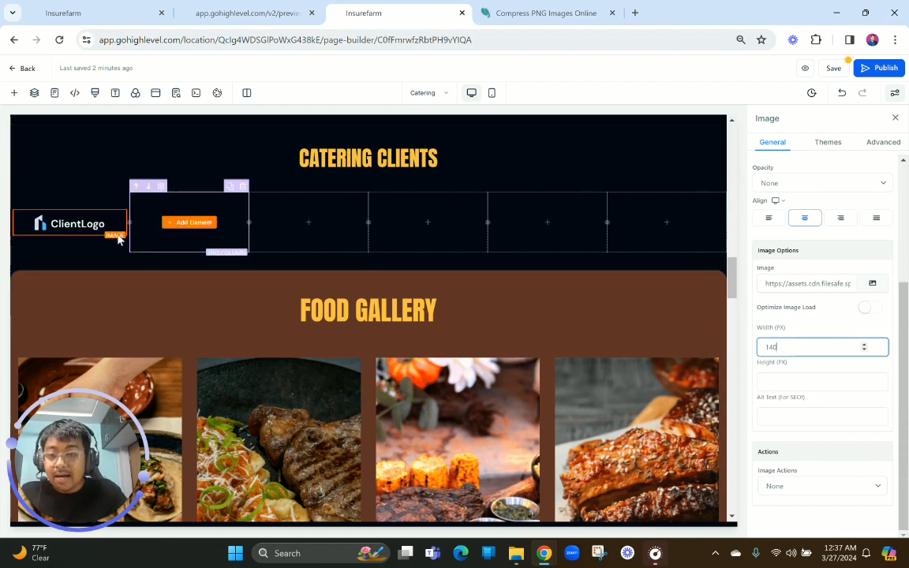
Duplicate the client logo image and place one copy in each of the row's five empty columns
{"action": "left_click", "coordinate": [108, 205]}
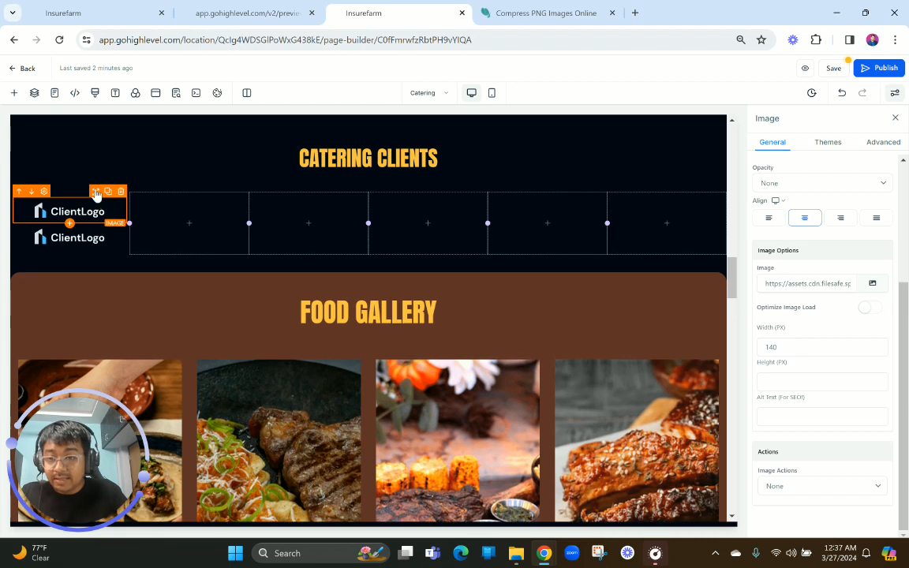
{"action": "mouse_move", "coordinate": [95, 194]}
{"action": "left_mouse_down"}
{"action": "mouse_move", "coordinate": [187, 203]}
{"action": "mouse_move", "coordinate": [227, 221]}
{"action": "mouse_move", "coordinate": [330, 213]}
{"action": "mouse_move", "coordinate": [346, 224]}
{"action": "mouse_move", "coordinate": [432, 215]}
{"action": "mouse_move", "coordinate": [440, 224]}
{"action": "mouse_move", "coordinate": [512, 199]}
{"action": "mouse_move", "coordinate": [589, 217]}
{"action": "mouse_move", "coordinate": [574, 188]}
{"action": "mouse_move", "coordinate": [694, 215]}
{"action": "left_mouse_up"}
{"action": "left_click", "coordinate": [228, 218]}
{"action": "left_click", "coordinate": [218, 206]}
{"action": "left_click", "coordinate": [347, 207]}
{"action": "left_click", "coordinate": [466, 206]}
{"action": "left_click", "coordinate": [585, 203]}
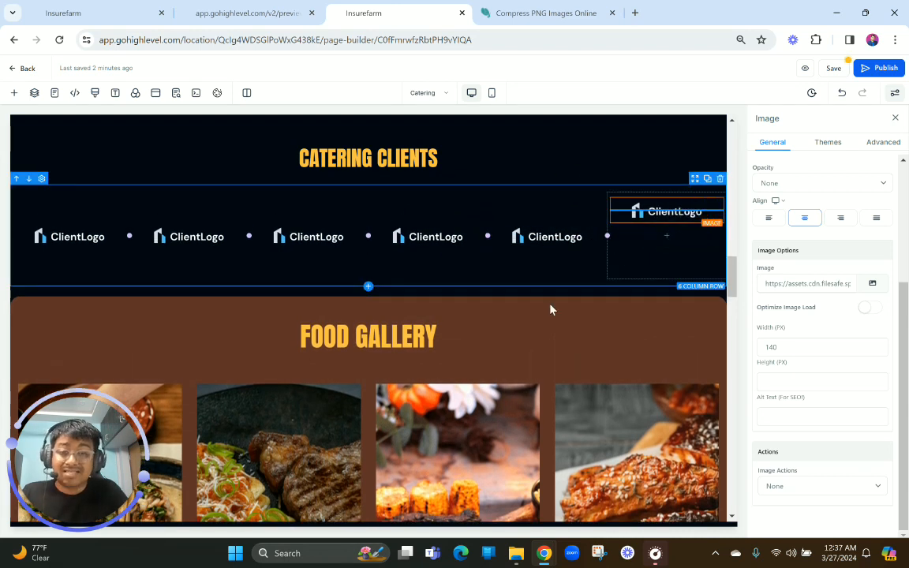
Check the finished preview's Catering Clients section and the heading of the gallery below it, and return to the page builder
{"action": "left_click", "coordinate": [494, 372]}
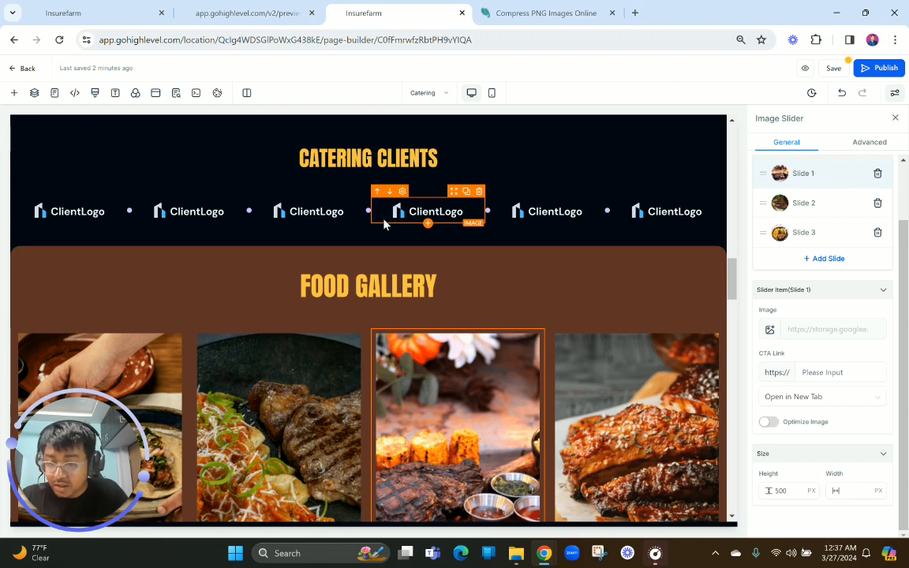
{"action": "scroll", "coordinate": [384, 225], "scroll_direction": "down", "scroll_amount": 3}
{"action": "left_click", "coordinate": [237, 13]}
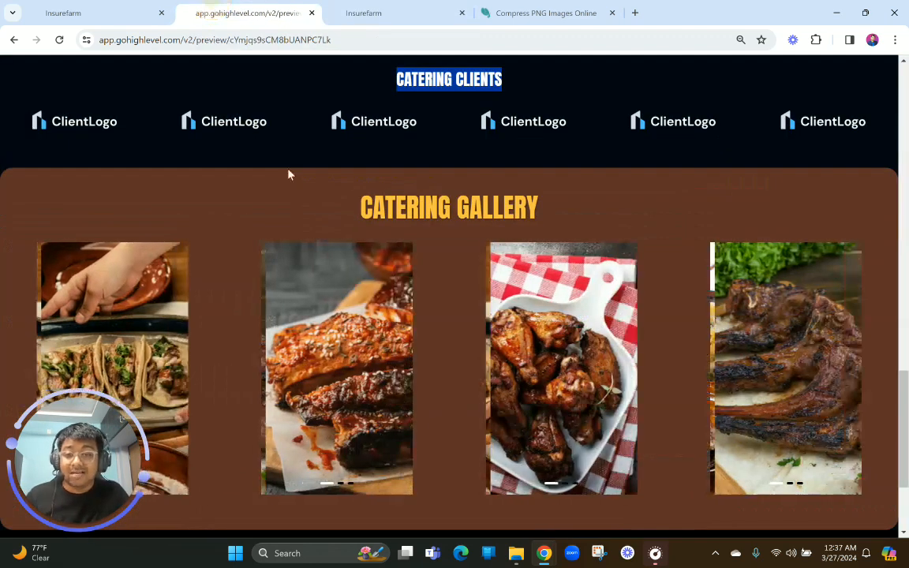
{"action": "left_click_drag", "start_coordinate": [340, 214], "coordinate": [584, 210]}
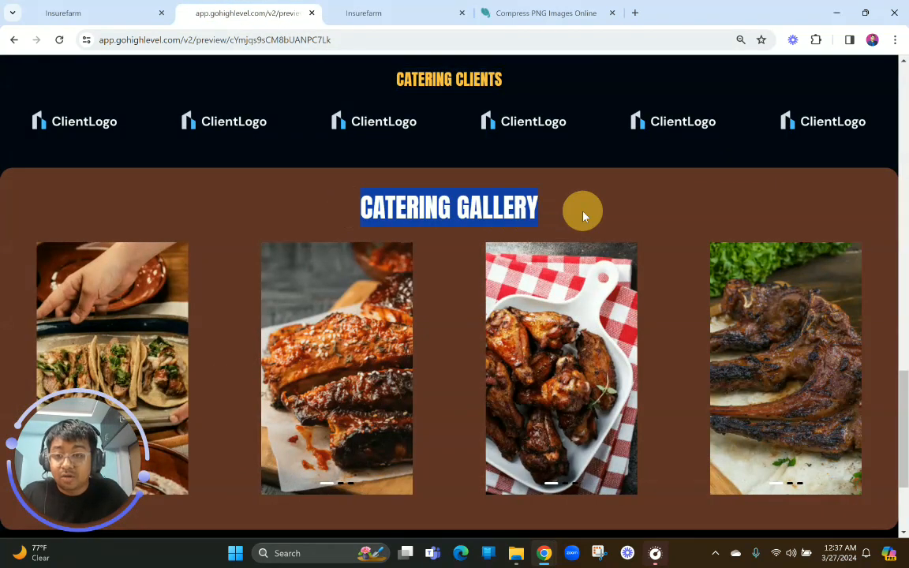
{"action": "left_click", "coordinate": [395, 8]}
Set the top padding of the six-column client logo row to 5 px
{"action": "scroll", "coordinate": [345, 217], "scroll_direction": "up", "scroll_amount": 2}
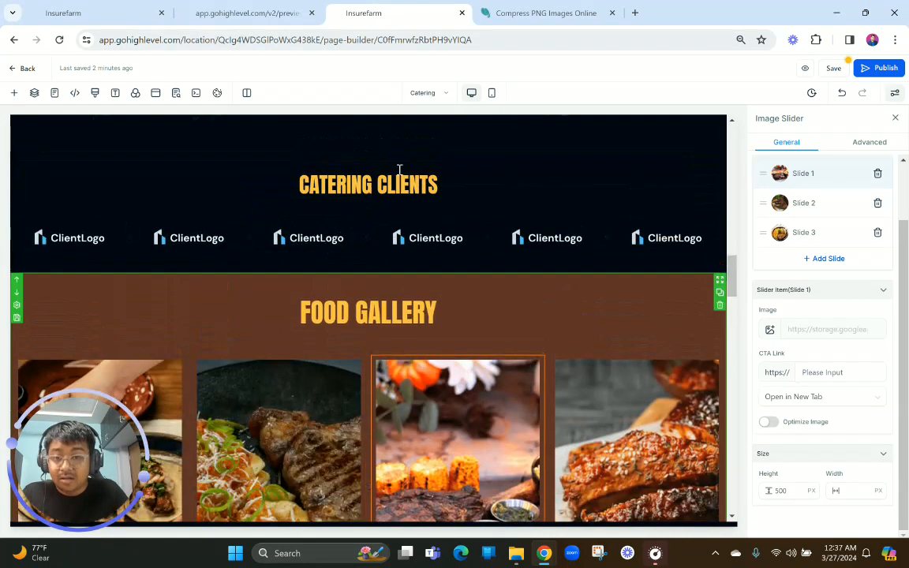
{"action": "left_click", "coordinate": [415, 218]}
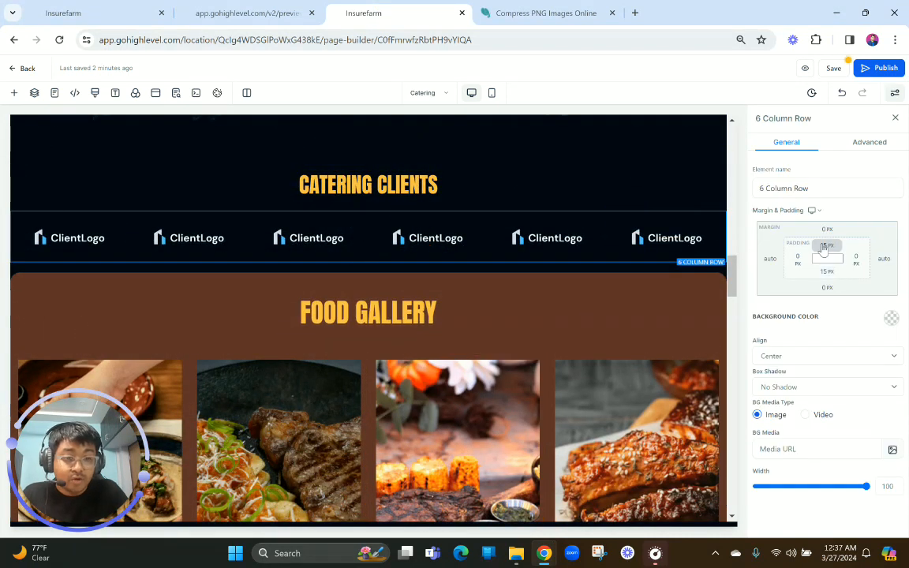
{"action": "left_click", "coordinate": [823, 249]}
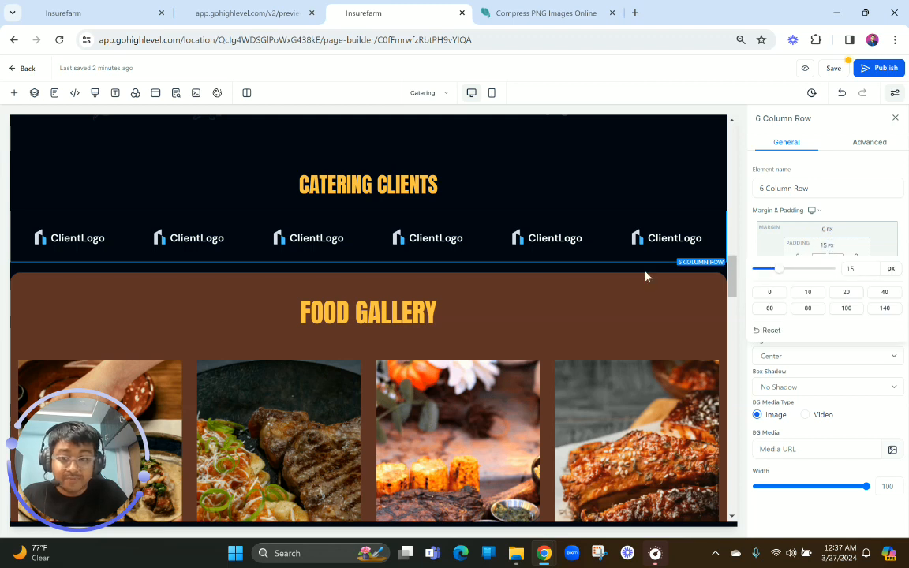
{"action": "double_click", "coordinate": [854, 271]}
{"action": "type", "text": "5"}
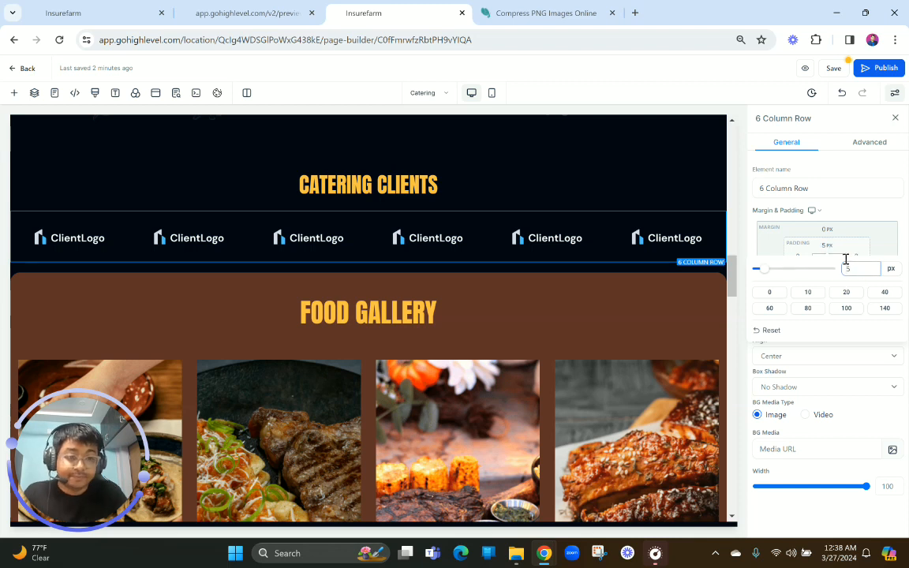
{"action": "left_click", "coordinate": [868, 211]}
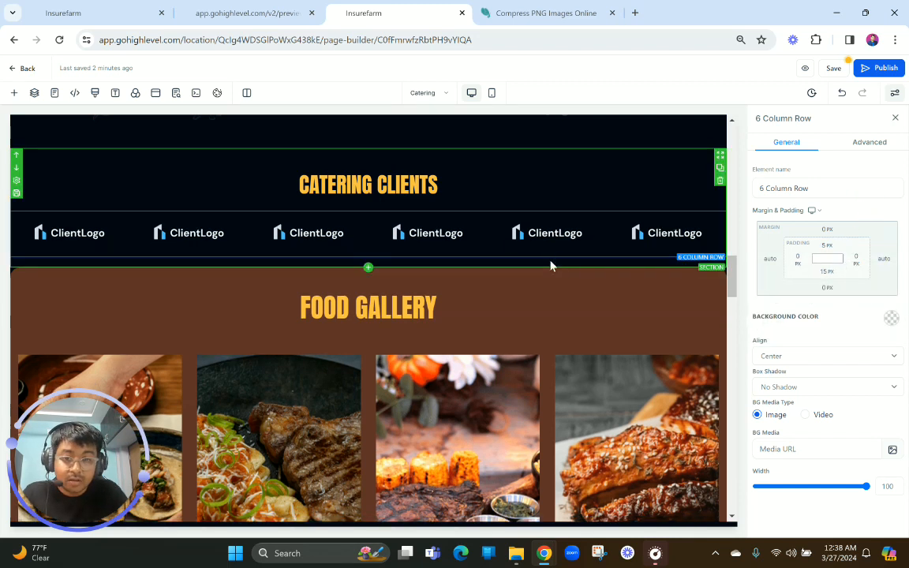
Set the bottom padding of the Catering Clients heading row to 5 px
{"action": "left_click", "coordinate": [442, 209]}
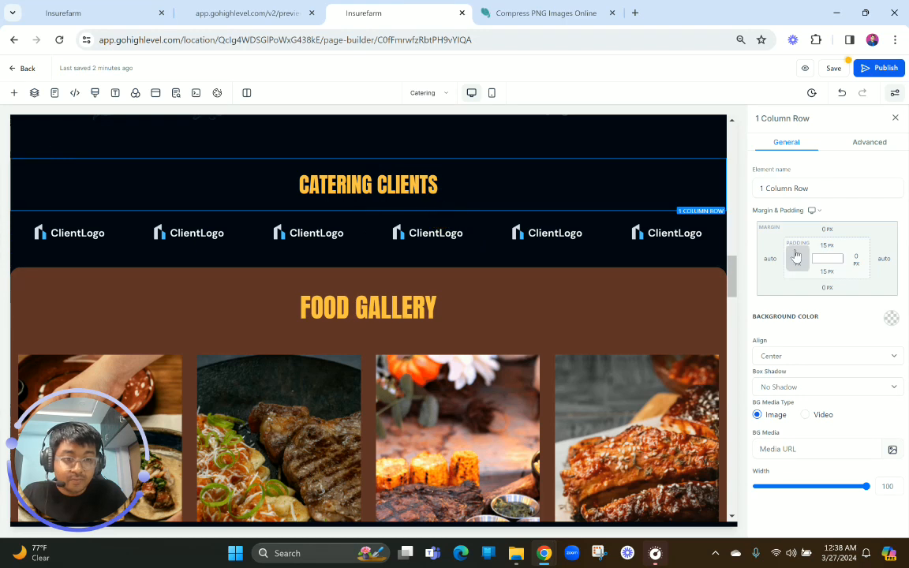
{"action": "left_click", "coordinate": [826, 272]}
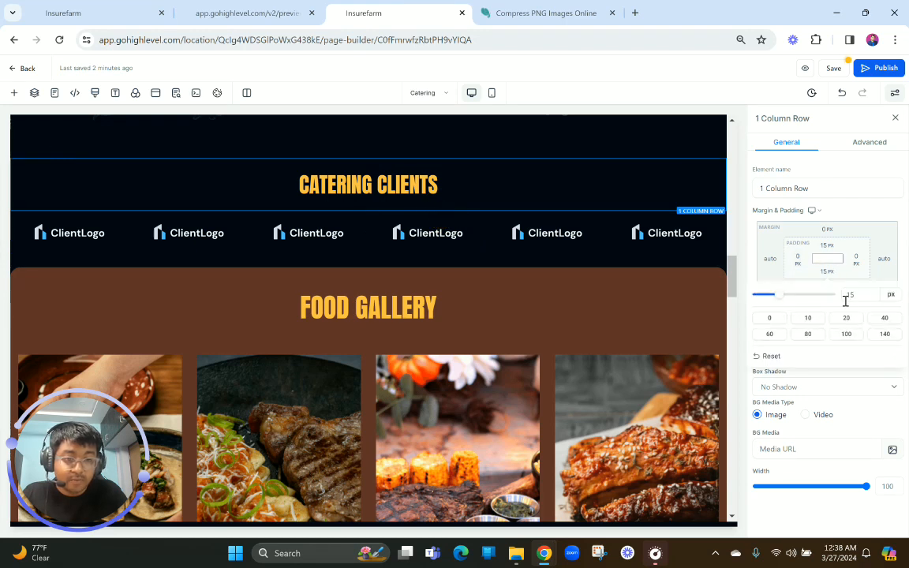
{"action": "left_click", "coordinate": [852, 296]}
{"action": "type", "text": "5"}
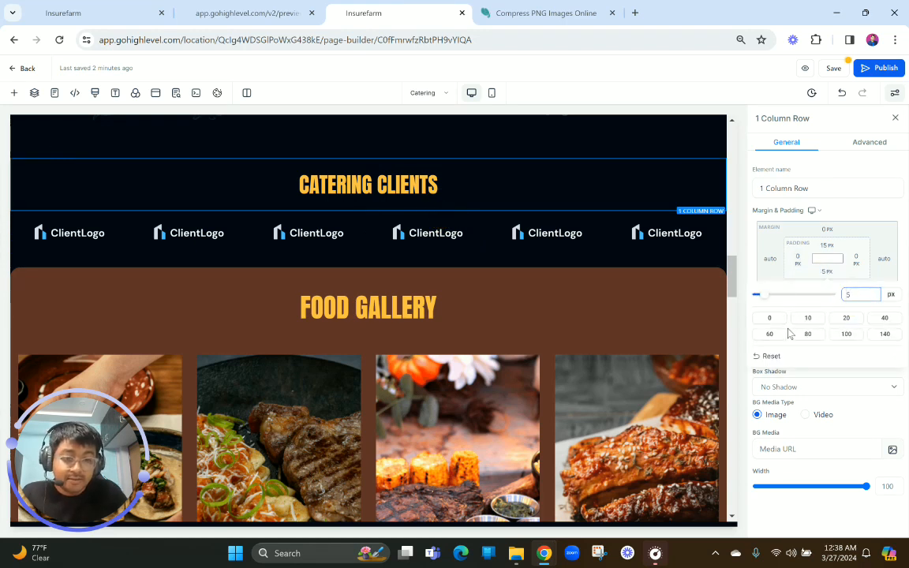
{"action": "left_click", "coordinate": [524, 306]}
Change the Food Gallery headline to CATERING GALLERY, matching the finished preview
{"action": "scroll", "coordinate": [370, 274], "scroll_direction": "up", "scroll_amount": 2}
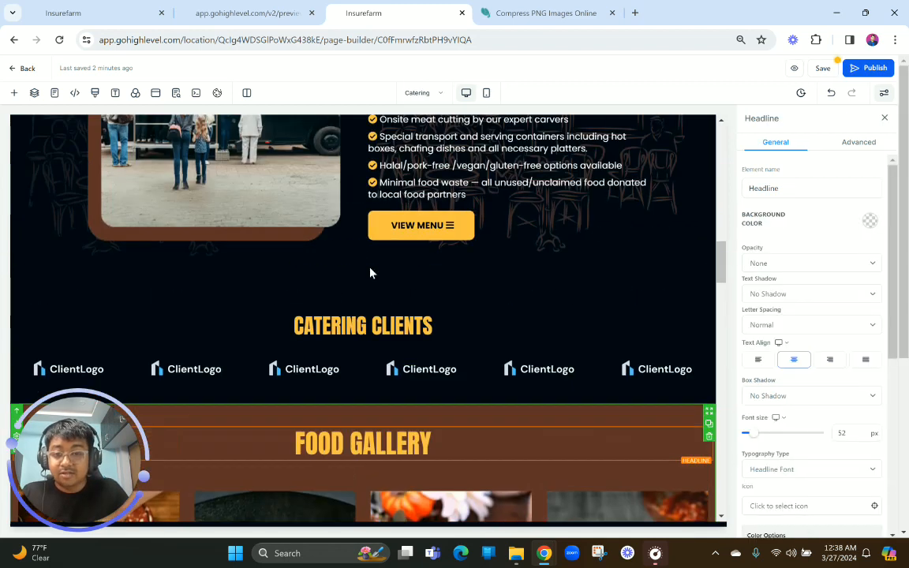
{"action": "scroll", "coordinate": [395, 332], "scroll_direction": "down", "scroll_amount": 3}
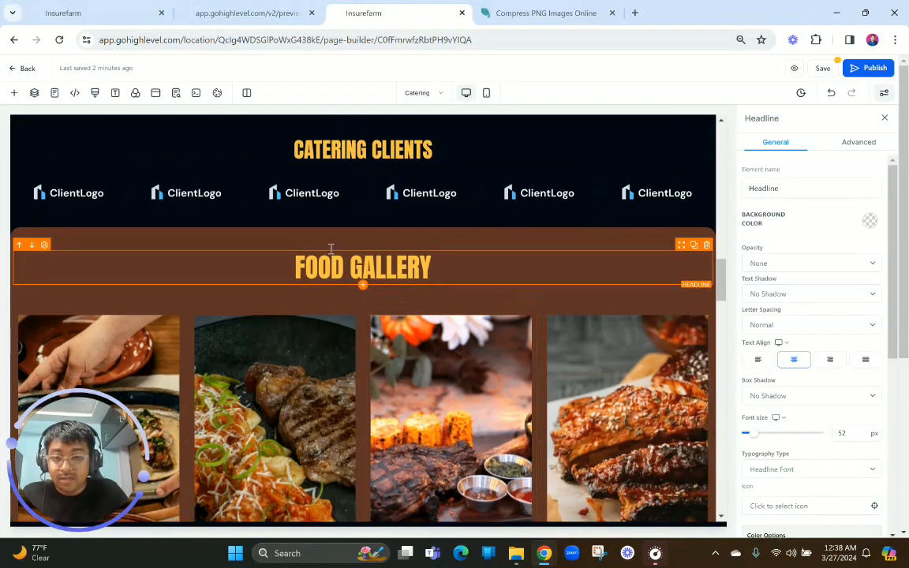
{"action": "left_click", "coordinate": [268, 12]}
{"action": "left_click", "coordinate": [374, 6]}
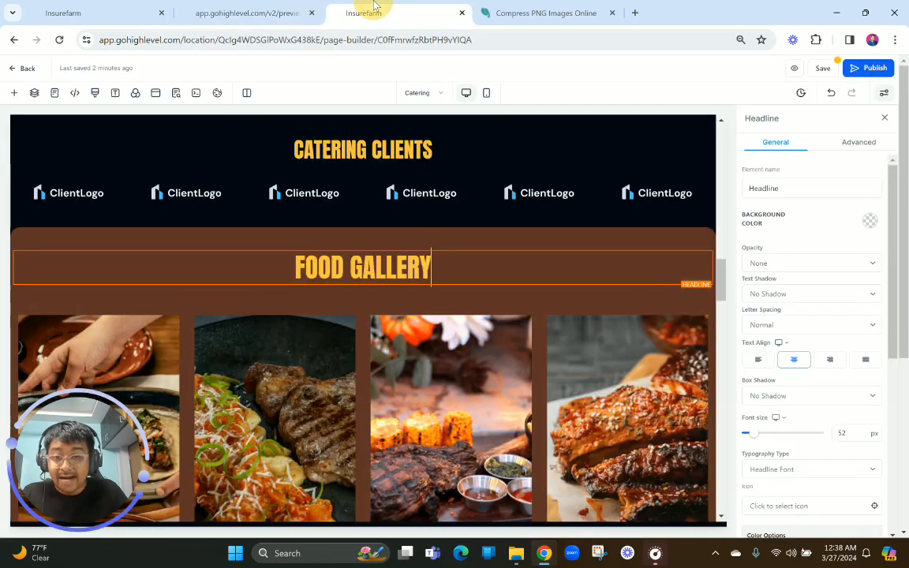
{"action": "double_click", "coordinate": [321, 265]}
{"action": "type", "text": "CATT"}
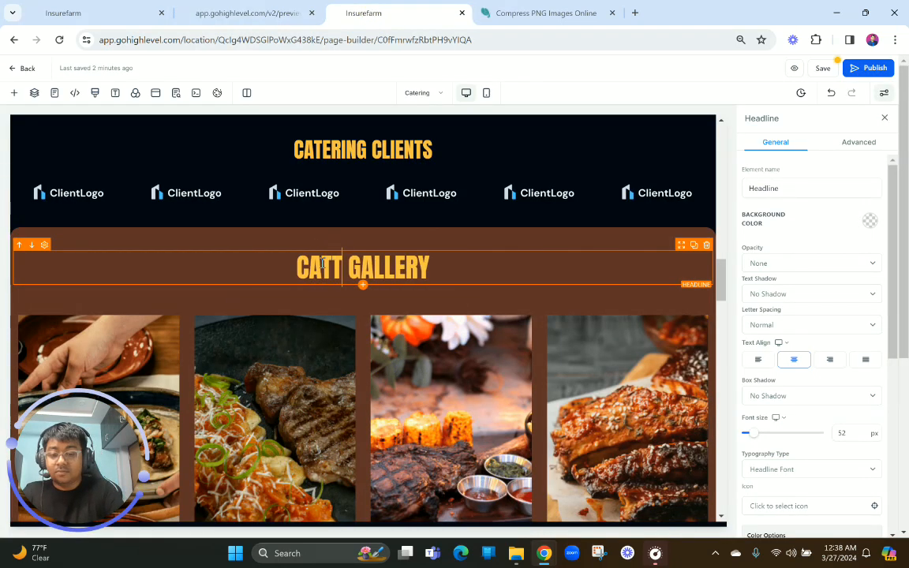
{"action": "left_click", "coordinate": [260, 10]}
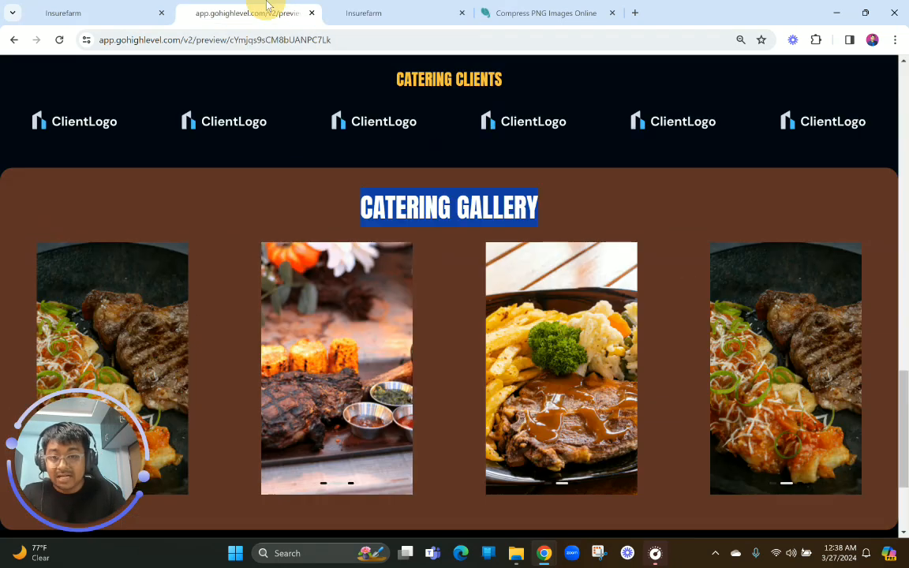
{"action": "left_click", "coordinate": [352, 6]}
{"action": "key", "text": "BackSpace"}
{"action": "type", "text": "ERIMG GALLERY"}
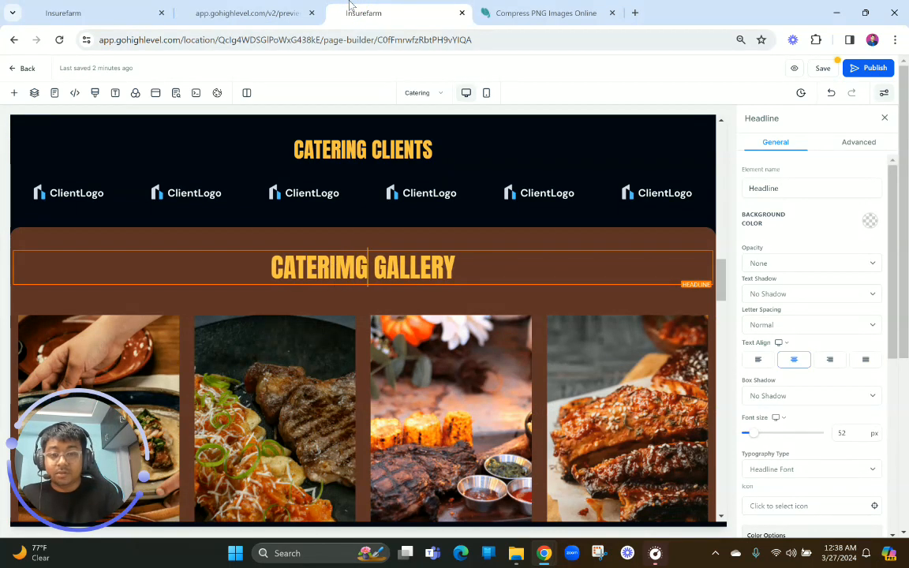
{"action": "key", "text": "BackSpace"}
{"action": "key", "text": "BackSpace"}
{"action": "type", "text": "NG"}
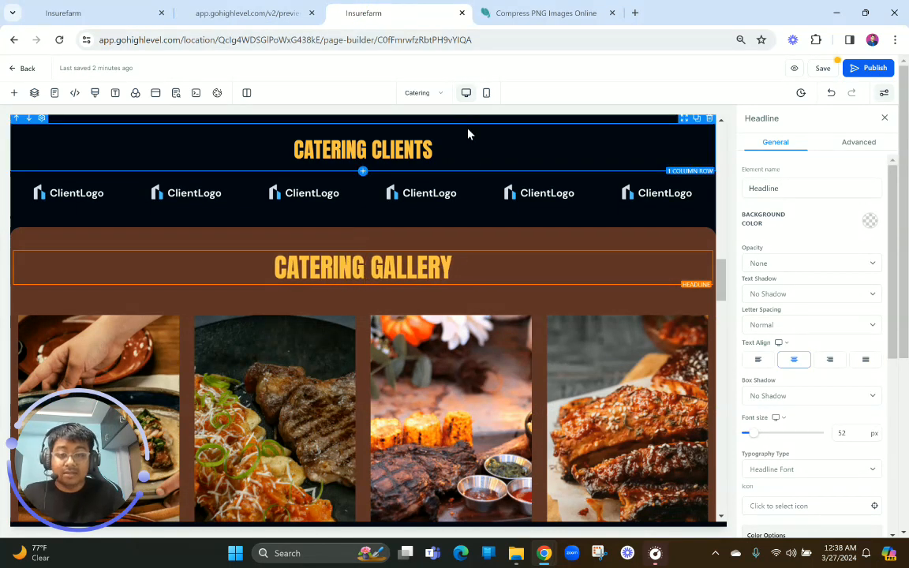
Delete the Events We Host, Barbecue Catering, Client Reviews and Sister Brands sections between the gallery and the footer
{"action": "scroll", "coordinate": [397, 270], "scroll_direction": "down", "scroll_amount": 3}
{"action": "scroll", "coordinate": [397, 270], "scroll_direction": "up", "scroll_amount": 2}
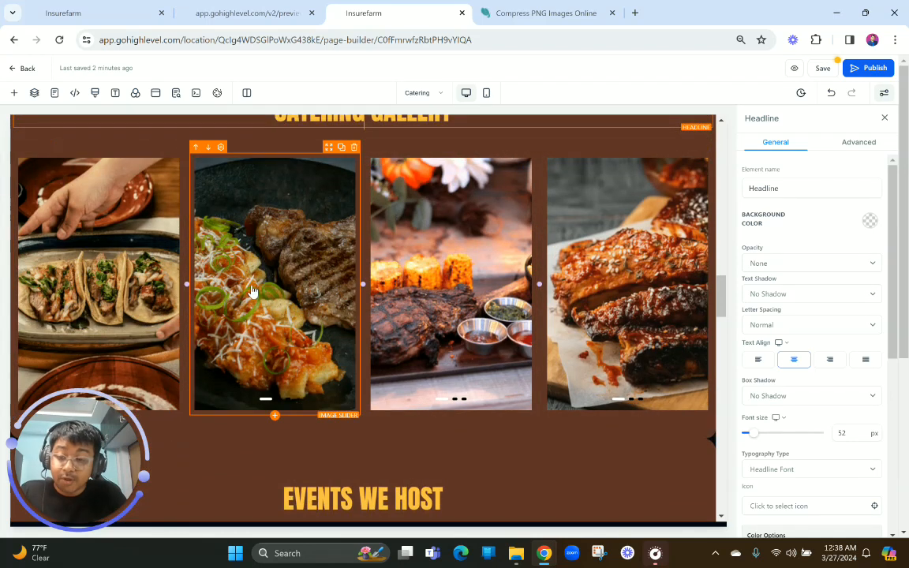
{"action": "scroll", "coordinate": [252, 291], "scroll_direction": "up", "scroll_amount": 1}
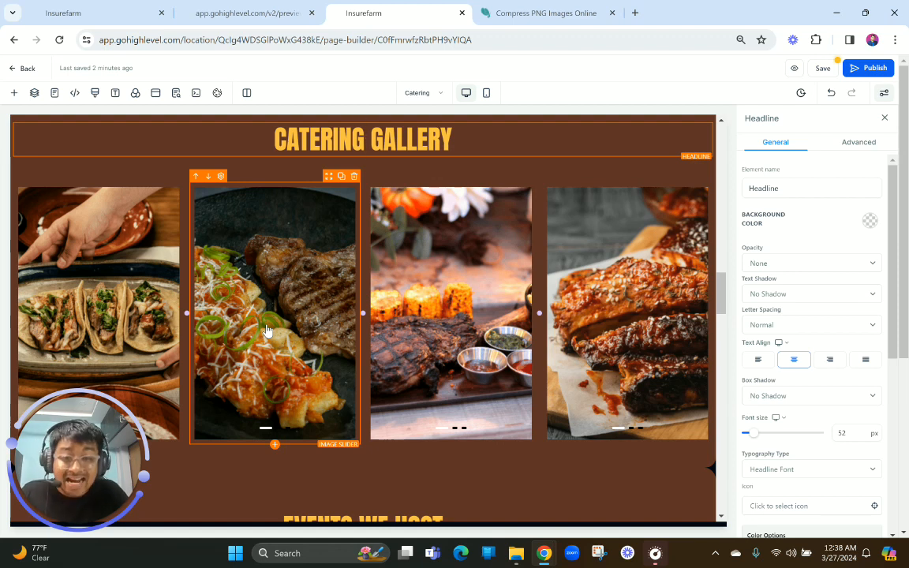
{"action": "scroll", "coordinate": [268, 331], "scroll_direction": "down", "scroll_amount": 1}
{"action": "scroll", "coordinate": [268, 332], "scroll_direction": "up", "scroll_amount": 1}
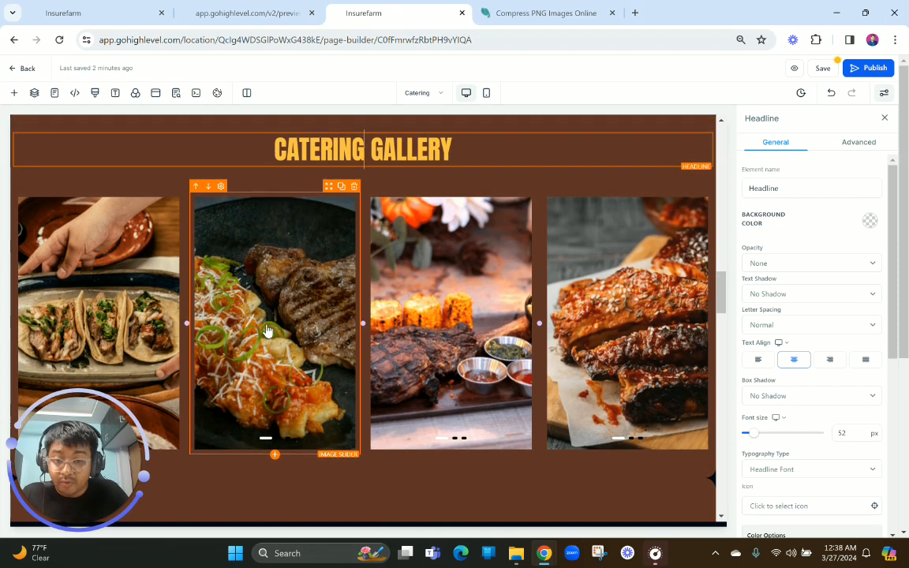
{"action": "scroll", "coordinate": [268, 331], "scroll_direction": "down", "scroll_amount": 1}
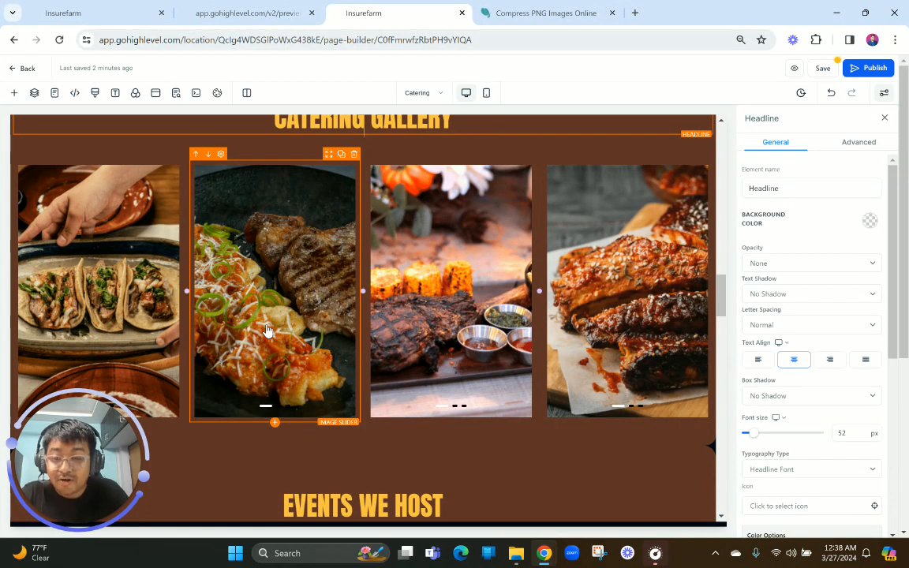
{"action": "scroll", "coordinate": [267, 332], "scroll_direction": "down", "scroll_amount": 3}
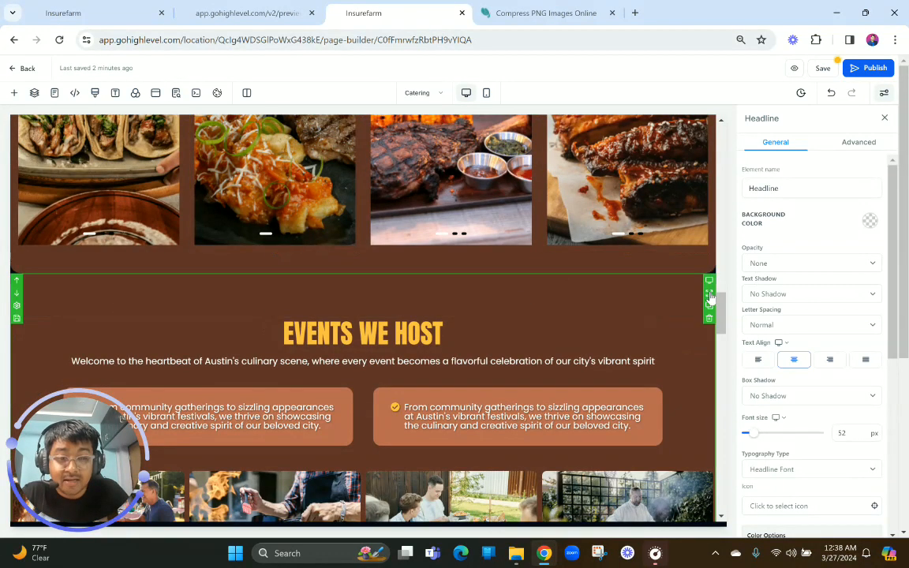
{"action": "left_click", "coordinate": [710, 319]}
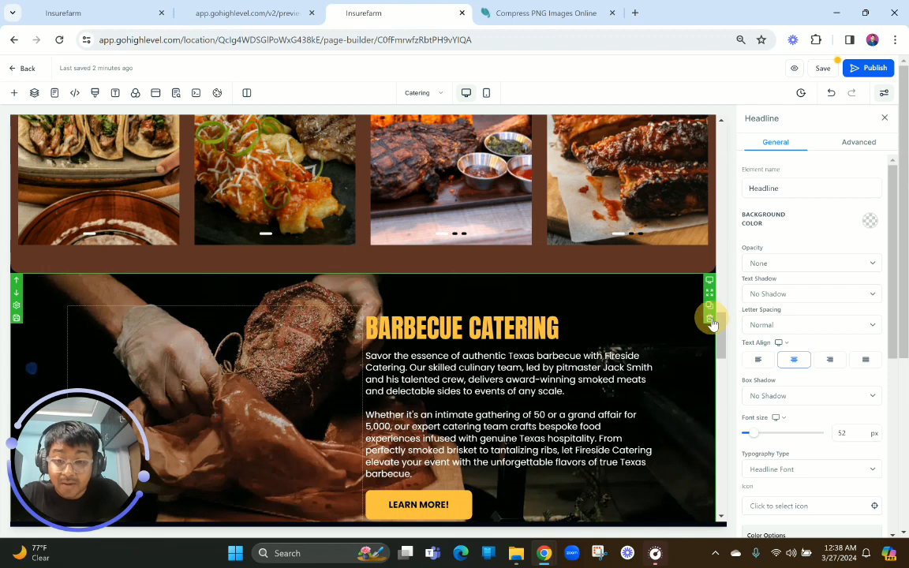
{"action": "left_click", "coordinate": [710, 319]}
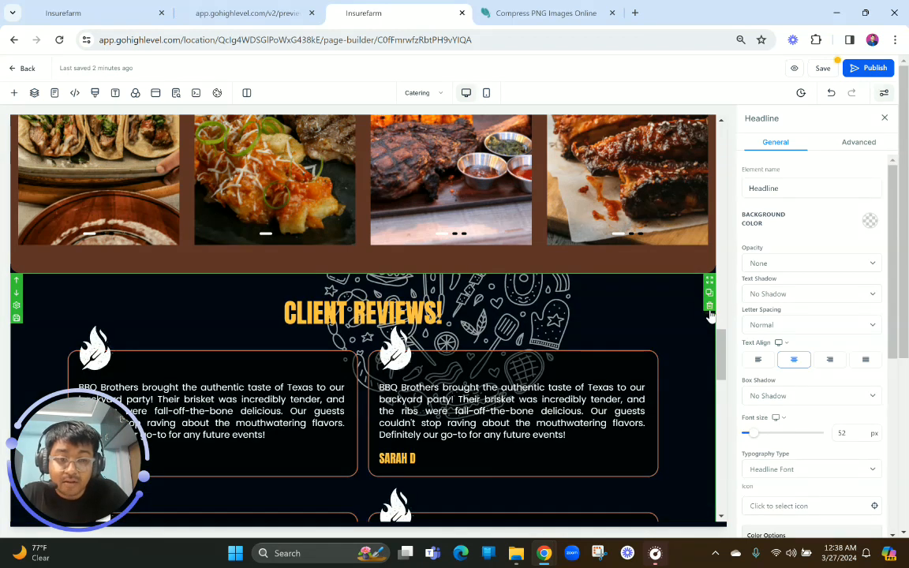
{"action": "left_click", "coordinate": [710, 309]}
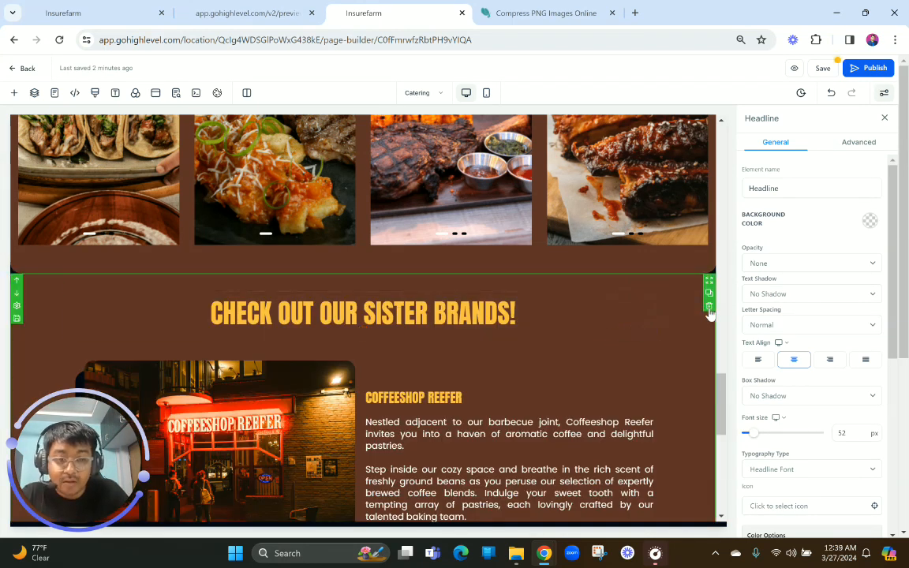
{"action": "left_click", "coordinate": [709, 307]}
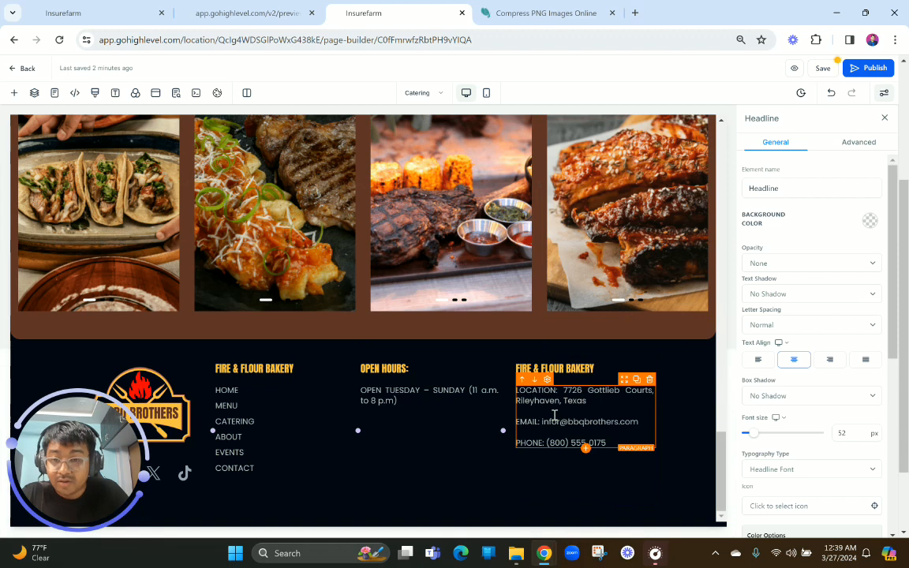
Save the Catering page, accepting the global section changes, and open its preview in a new tab
{"action": "scroll", "coordinate": [555, 414], "scroll_direction": "up", "scroll_amount": 15}
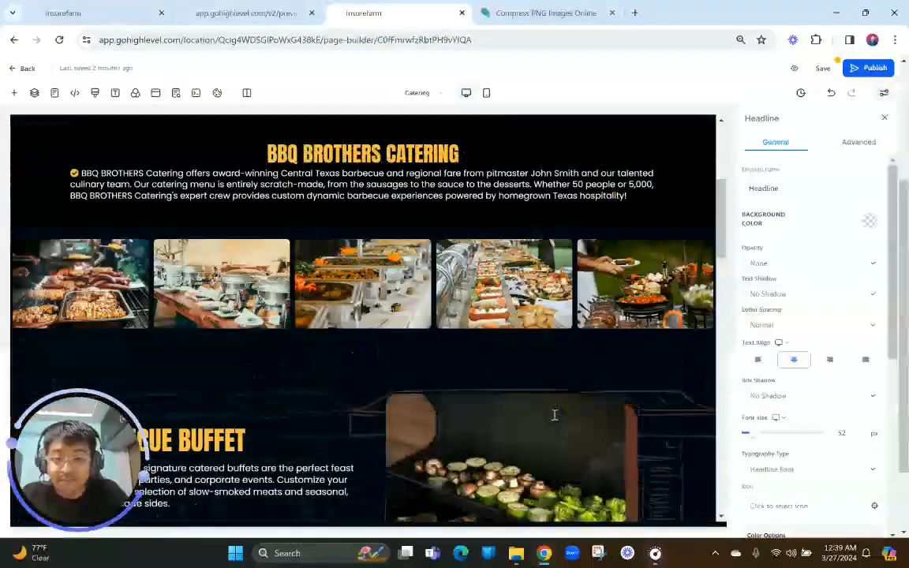
{"action": "scroll", "coordinate": [554, 415], "scroll_direction": "up", "scroll_amount": 3}
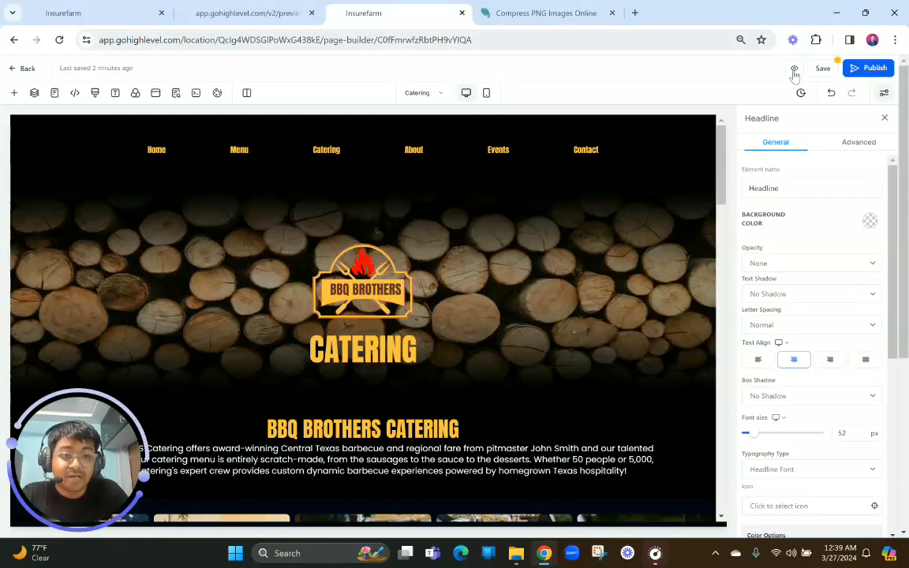
{"action": "left_click", "coordinate": [823, 68]}
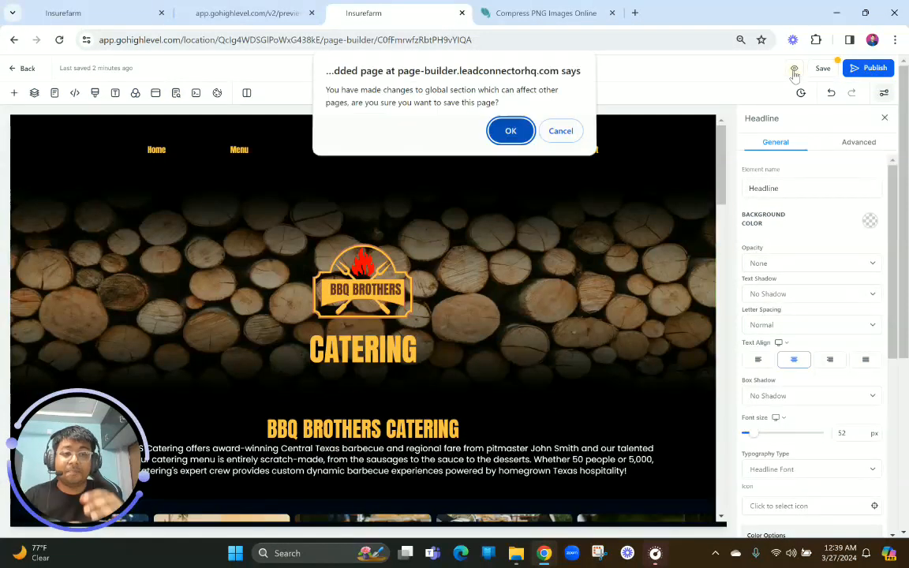
{"action": "left_click", "coordinate": [513, 145]}
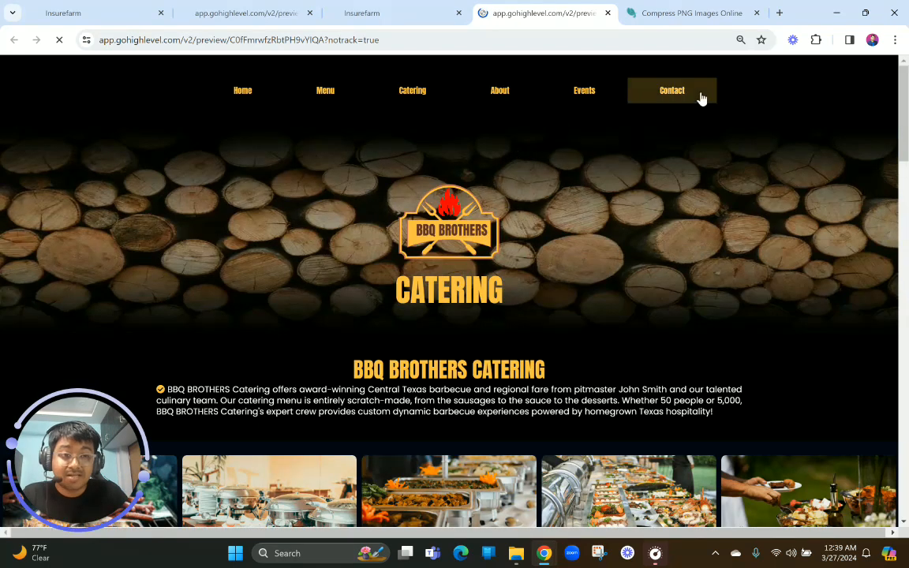
Review the whole Catering preview at 100% zoom, from the hero and food images through the buffet, fiesta, clients and gallery sections to the footer
{"action": "left_click", "coordinate": [895, 40]}
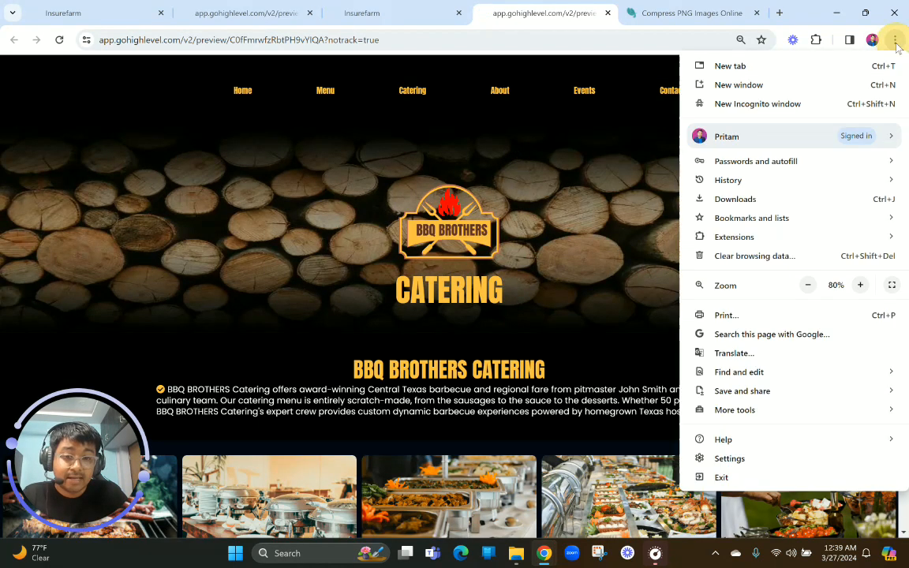
{"action": "left_click", "coordinate": [860, 285]}
{"action": "left_click", "coordinate": [551, 371]}
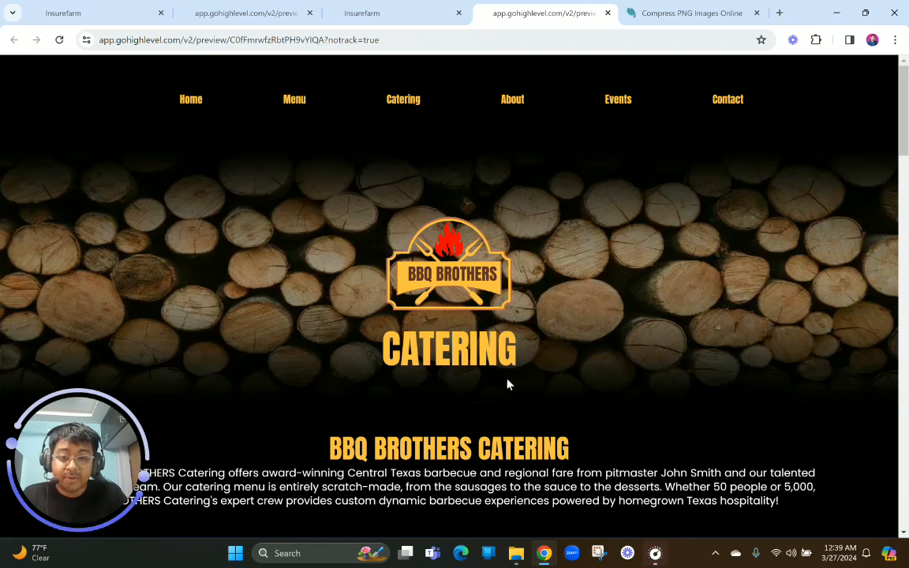
{"action": "scroll", "coordinate": [509, 385], "scroll_direction": "down", "scroll_amount": 3}
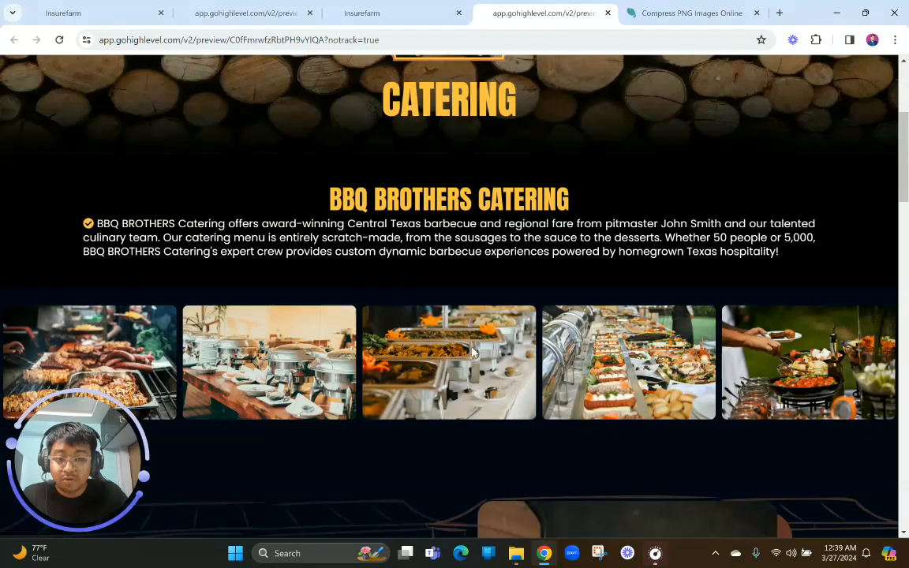
{"action": "scroll", "coordinate": [472, 351], "scroll_direction": "down", "scroll_amount": 2}
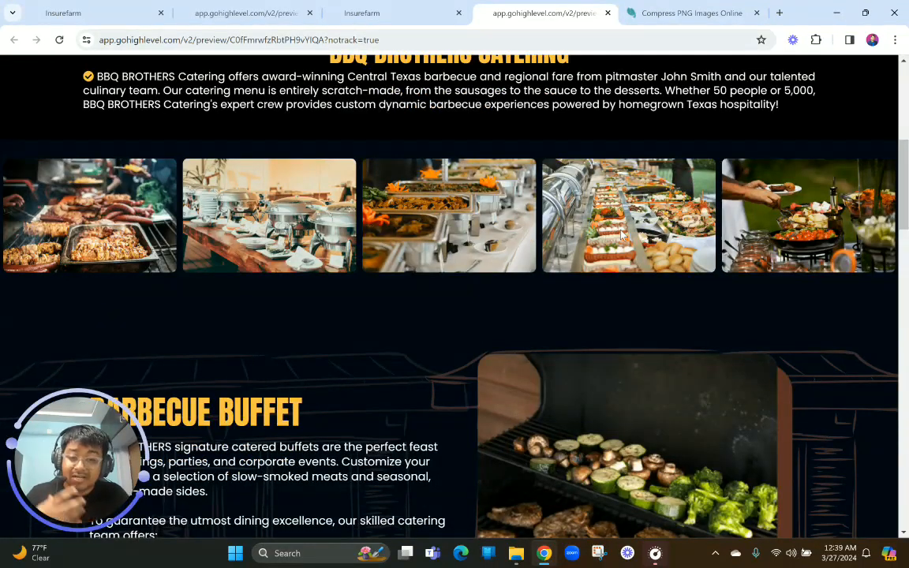
{"action": "scroll", "coordinate": [621, 232], "scroll_direction": "down", "scroll_amount": 4}
{"action": "scroll", "coordinate": [409, 265], "scroll_direction": "up", "scroll_amount": 1}
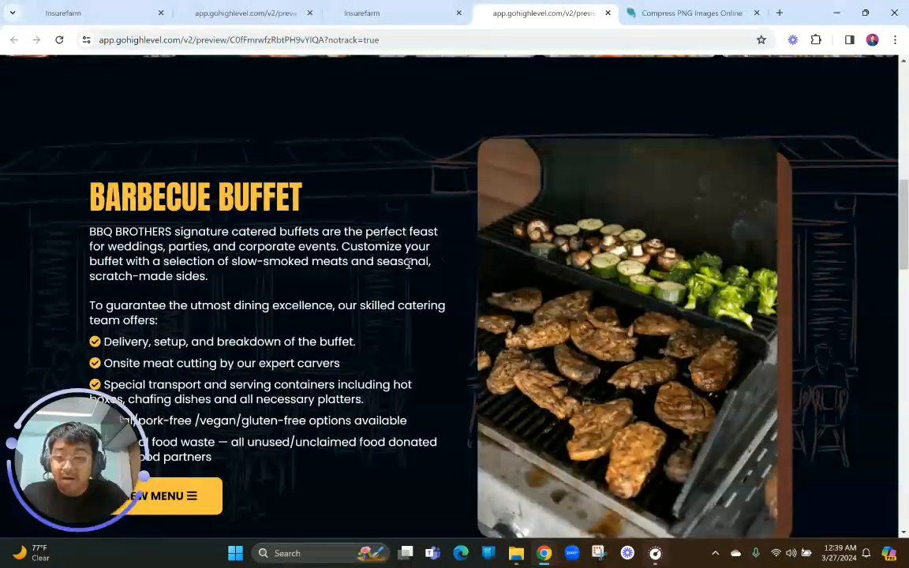
{"action": "scroll", "coordinate": [408, 265], "scroll_direction": "down", "scroll_amount": 1}
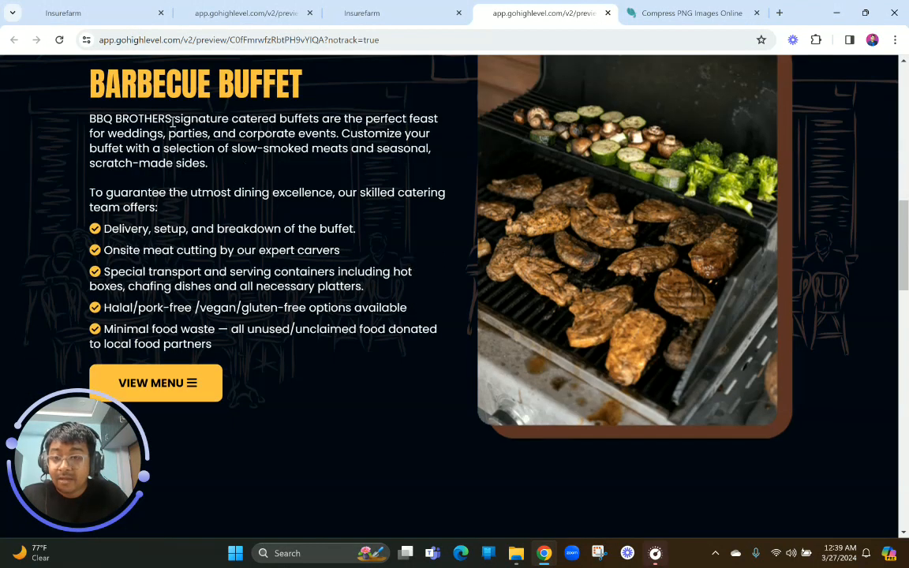
{"action": "left_click_drag", "start_coordinate": [97, 132], "coordinate": [208, 197]}
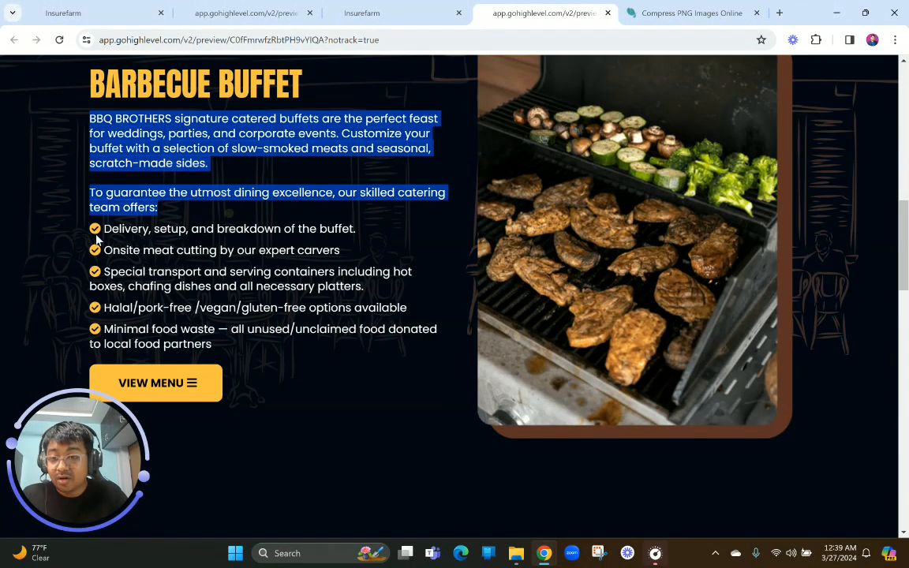
{"action": "left_click_drag", "start_coordinate": [102, 228], "coordinate": [351, 359]}
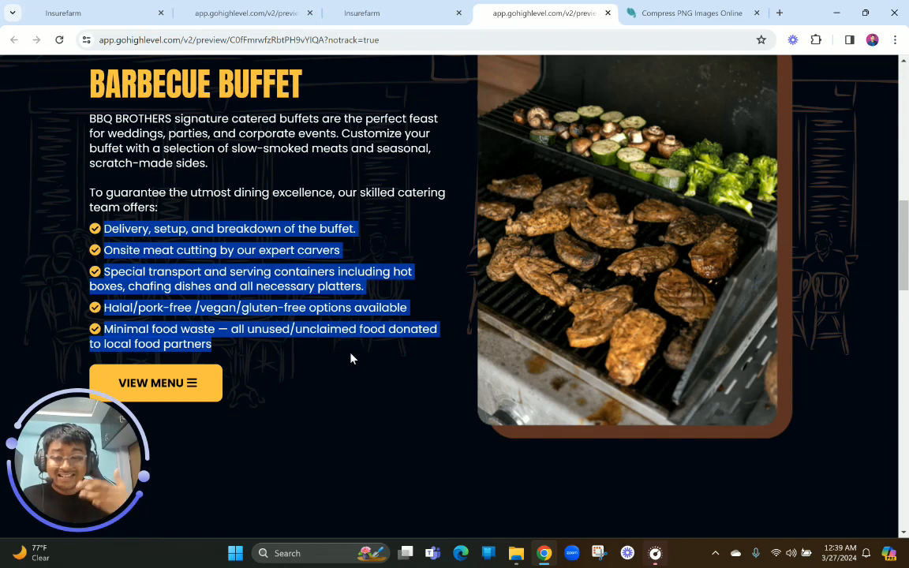
{"action": "scroll", "coordinate": [351, 359], "scroll_direction": "down", "scroll_amount": 1}
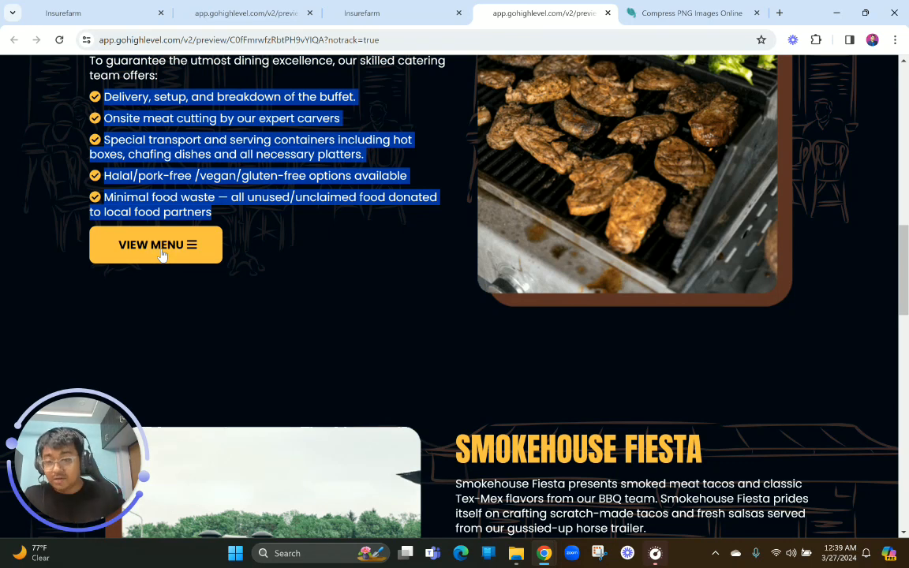
{"action": "scroll", "coordinate": [162, 253], "scroll_direction": "down", "scroll_amount": 3}
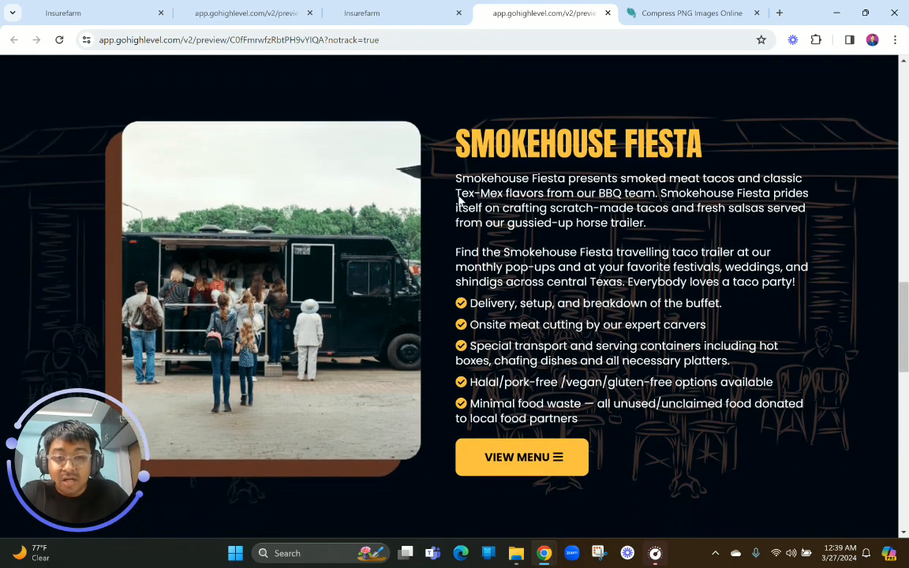
{"action": "scroll", "coordinate": [416, 291], "scroll_direction": "down", "scroll_amount": 4}
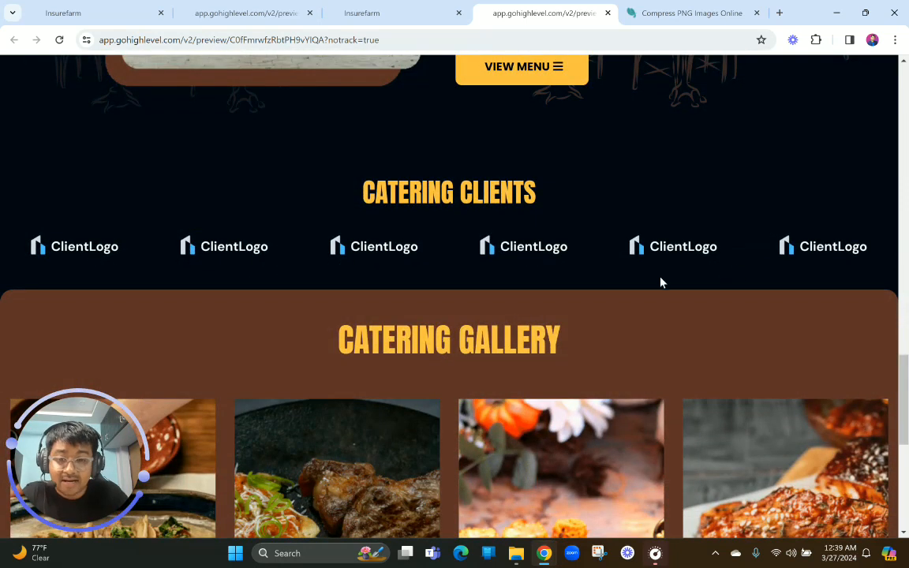
{"action": "scroll", "coordinate": [661, 283], "scroll_direction": "down", "scroll_amount": 2}
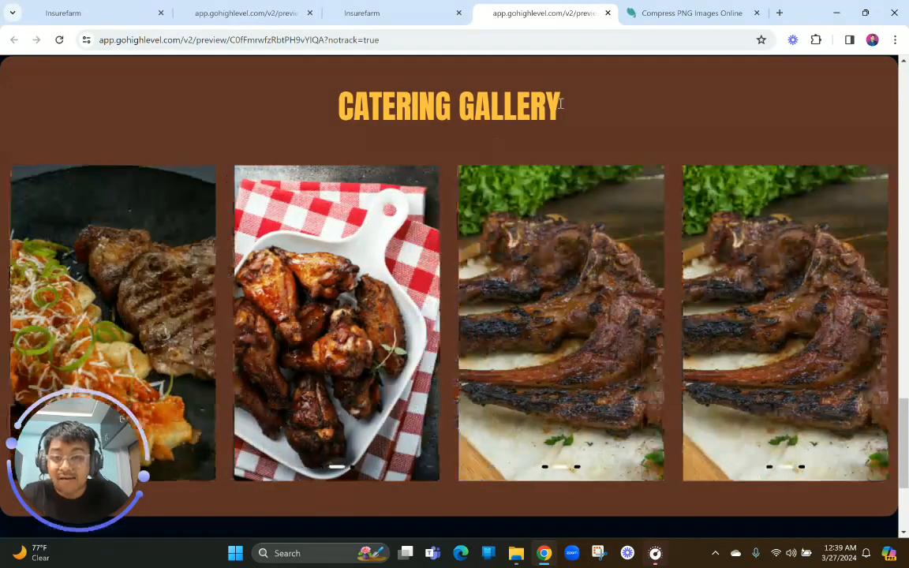
{"action": "scroll", "coordinate": [528, 253], "scroll_direction": "down", "scroll_amount": 2}
{"action": "scroll", "coordinate": [527, 258], "scroll_direction": "up", "scroll_amount": 3}
{"action": "scroll", "coordinate": [531, 253], "scroll_direction": "down", "scroll_amount": 3}
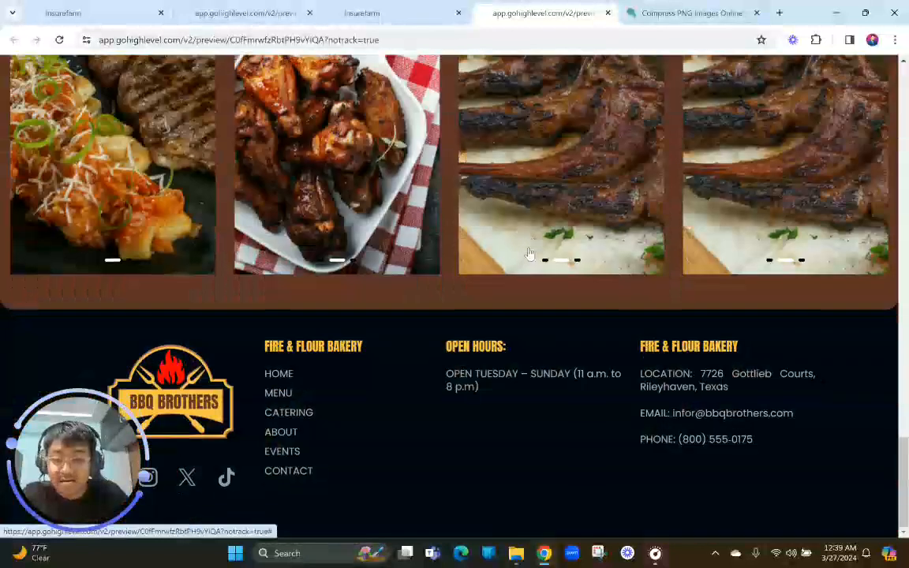
{"action": "scroll", "coordinate": [398, 378], "scroll_direction": "up", "scroll_amount": 15}
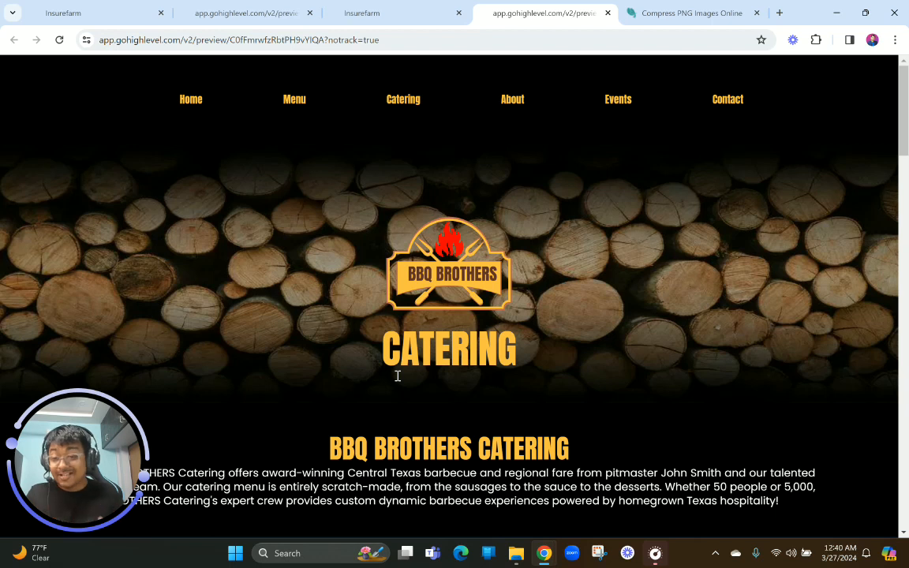
Return to the Catering page editor, close the SEO Meta Data settings and zoom the browser page out two levels
{"action": "key", "text": "ctrl+shift+Tab"}
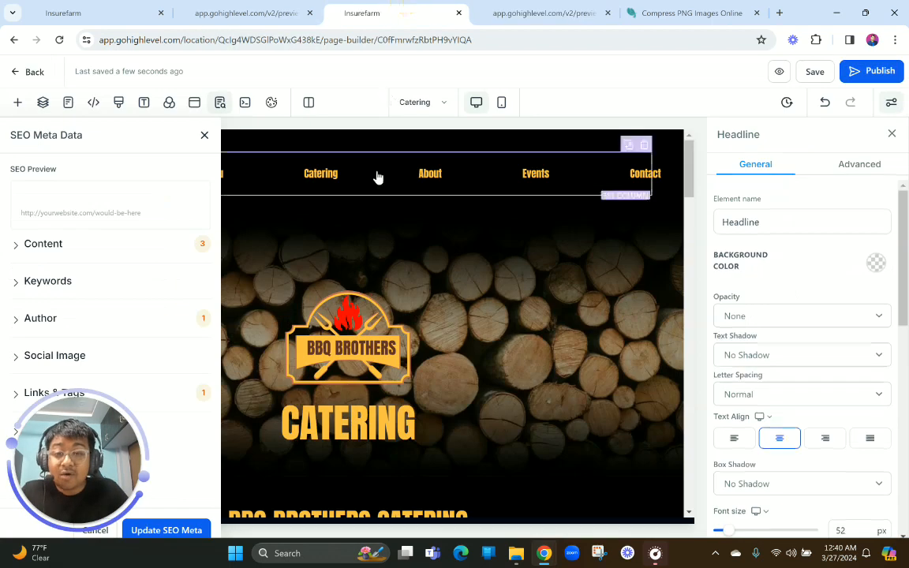
{"action": "left_click", "coordinate": [204, 136]}
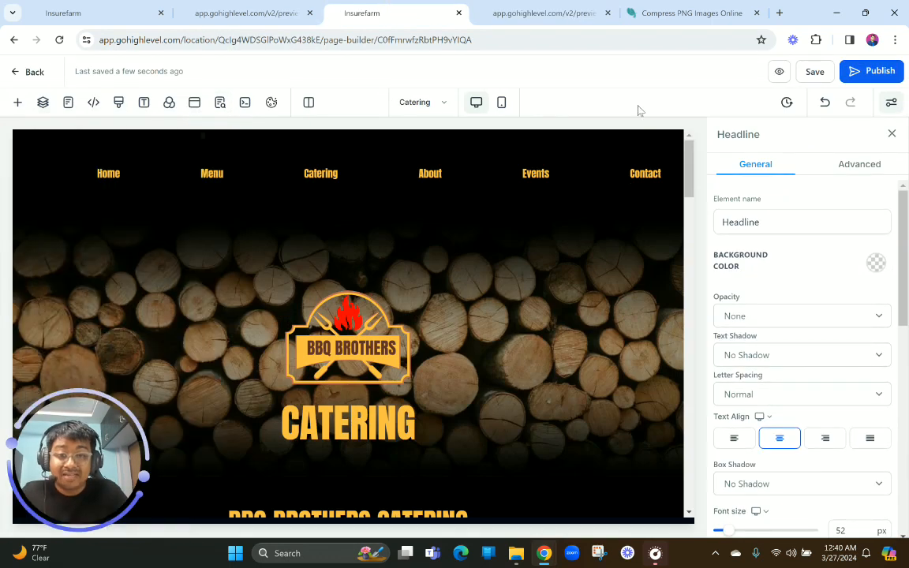
{"action": "left_click", "coordinate": [895, 41]}
{"action": "left_click", "coordinate": [808, 286]}
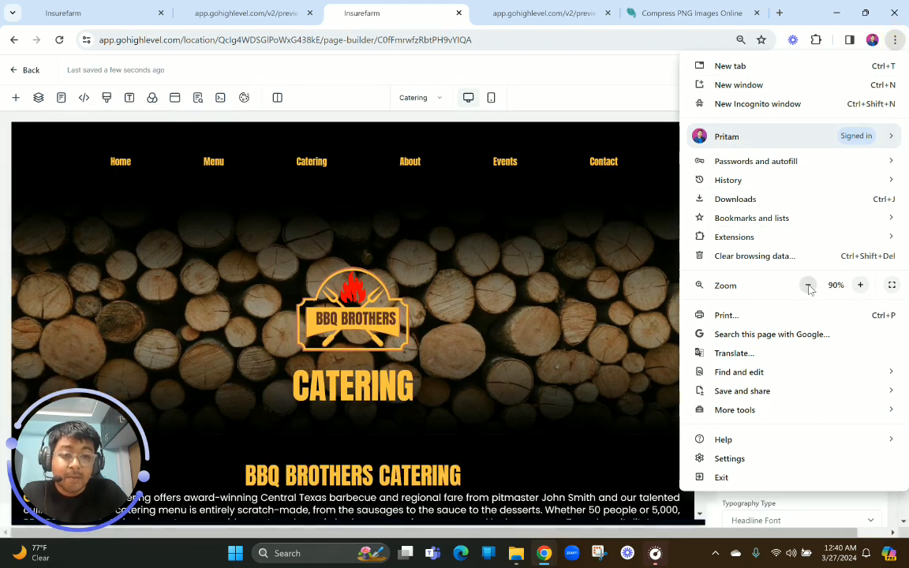
{"action": "left_click", "coordinate": [808, 285]}
{"action": "left_click", "coordinate": [506, 264]}
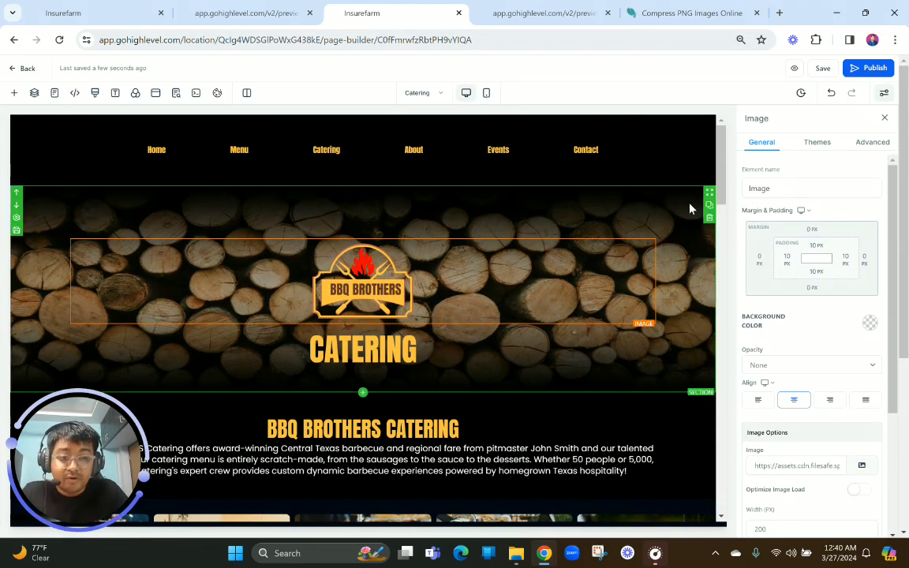
Duplicate the Catering hero section and make the upper of the two sections visible on desktop only
{"action": "left_click", "coordinate": [709, 205]}
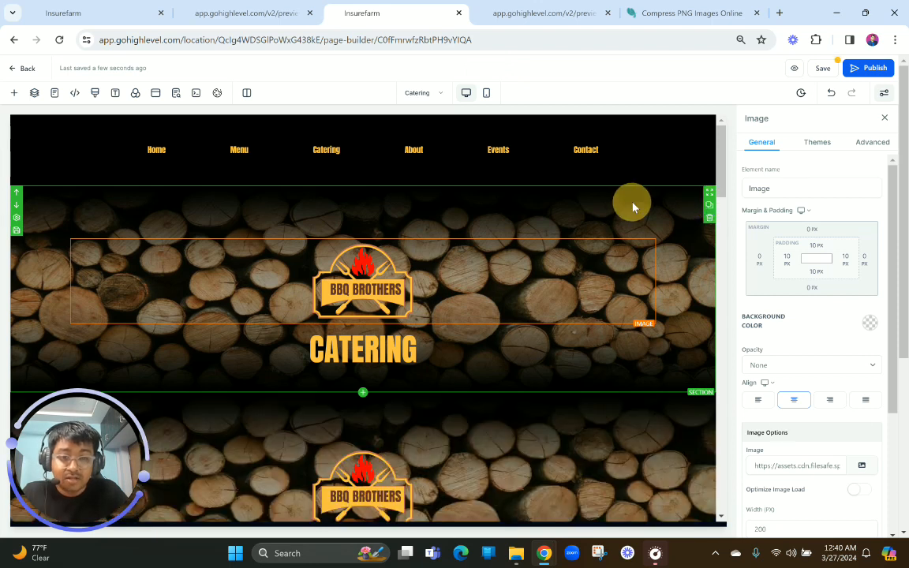
{"action": "left_click", "coordinate": [632, 207]}
{"action": "left_click", "coordinate": [862, 141]}
{"action": "left_click", "coordinate": [834, 304]}
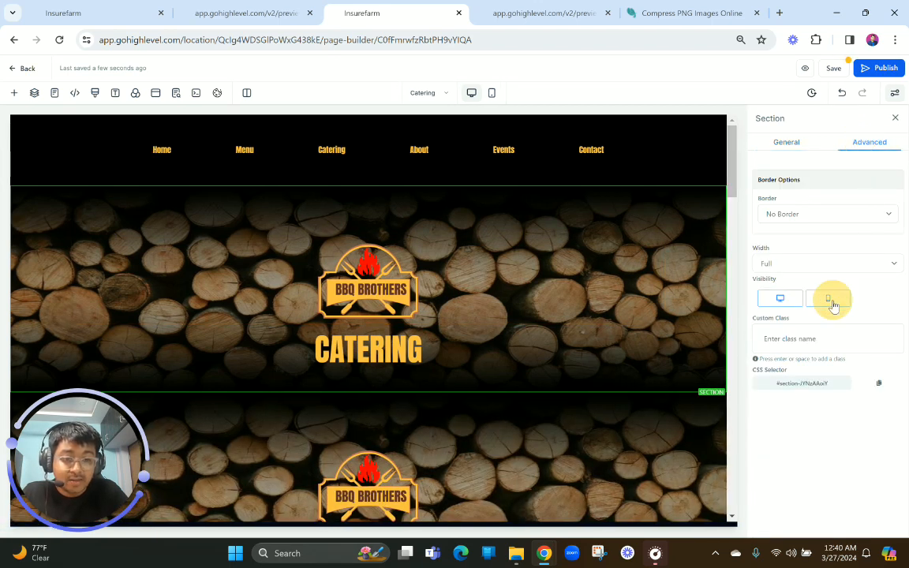
Make the lower Catering hero section visible on mobile only
{"action": "scroll", "coordinate": [576, 357], "scroll_direction": "down", "scroll_amount": 3}
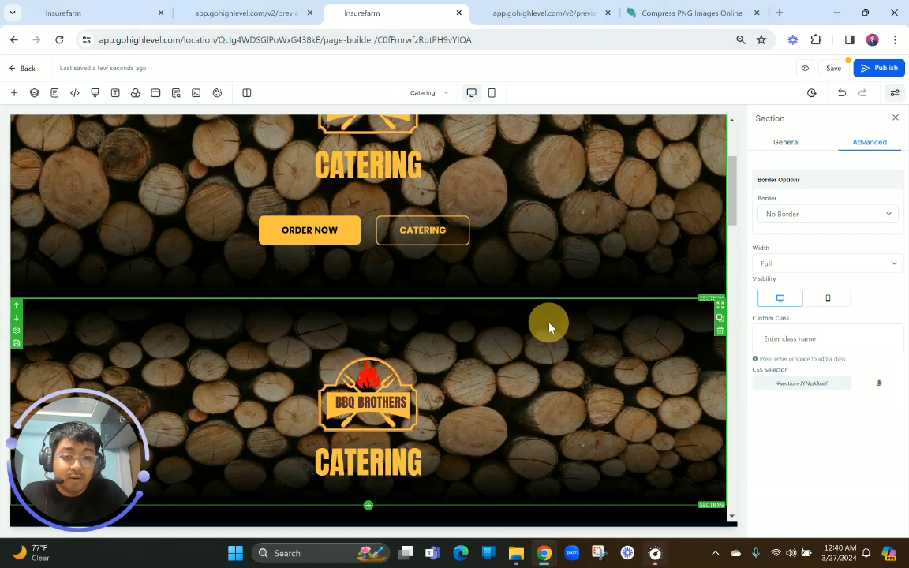
{"action": "left_click", "coordinate": [550, 328]}
{"action": "left_click", "coordinate": [868, 142]}
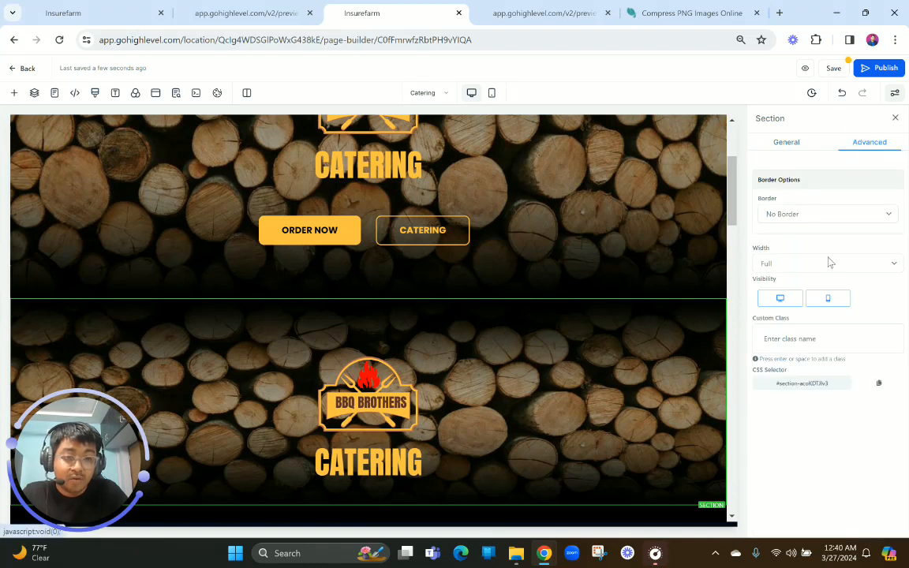
{"action": "left_click", "coordinate": [780, 298]}
Delete the two-column row holding the ORDER NOW and CATERING buttons from the desktop hero section
{"action": "scroll", "coordinate": [580, 252], "scroll_direction": "up", "scroll_amount": 2}
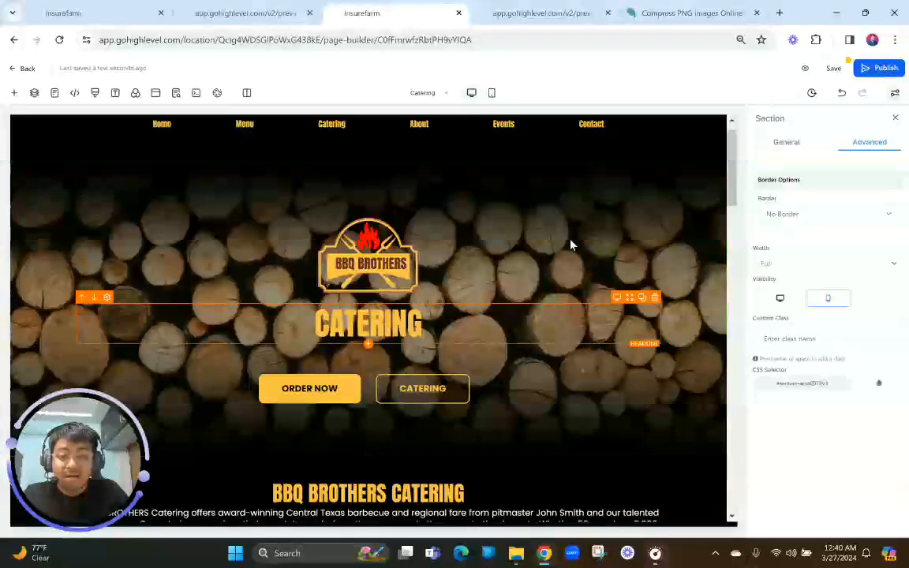
{"action": "left_click", "coordinate": [584, 194]}
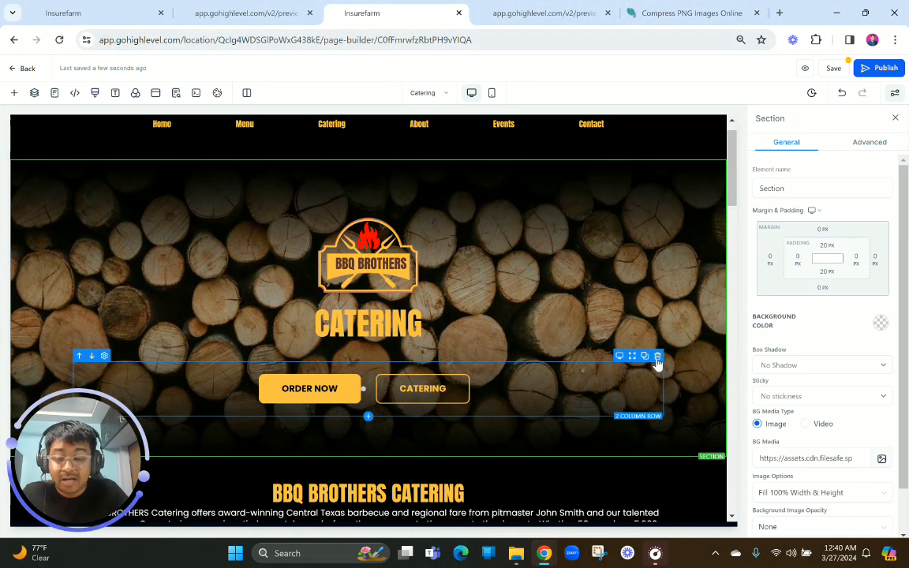
{"action": "left_click", "coordinate": [658, 357]}
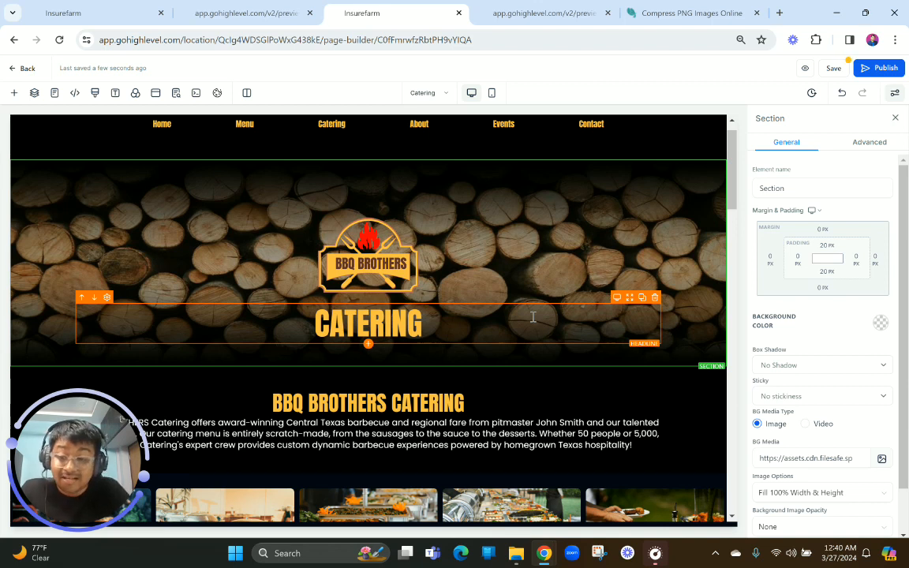
{"action": "left_click", "coordinate": [483, 210]}
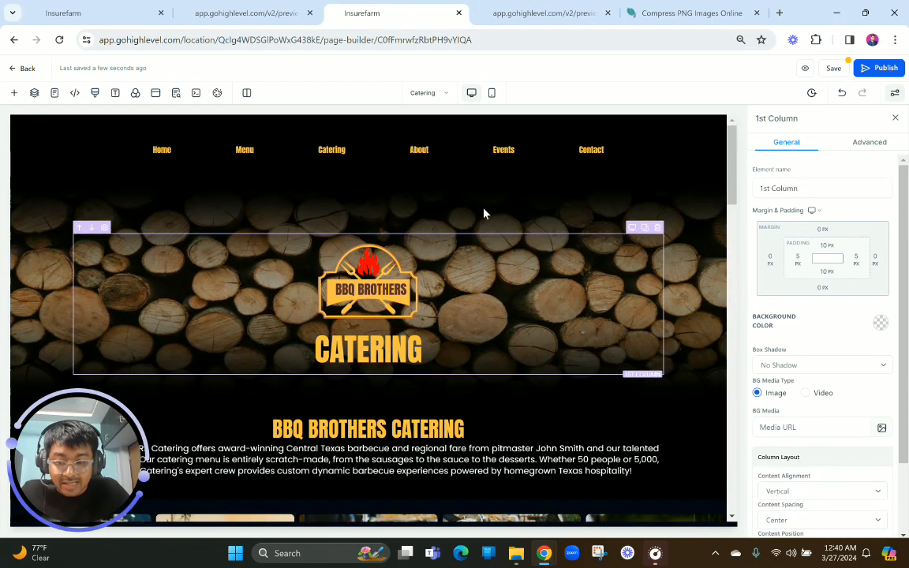
Switch the editor to the mobile layout and delete the ORDER NOW and CATERING button row from the hero section
{"action": "left_click", "coordinate": [491, 92]}
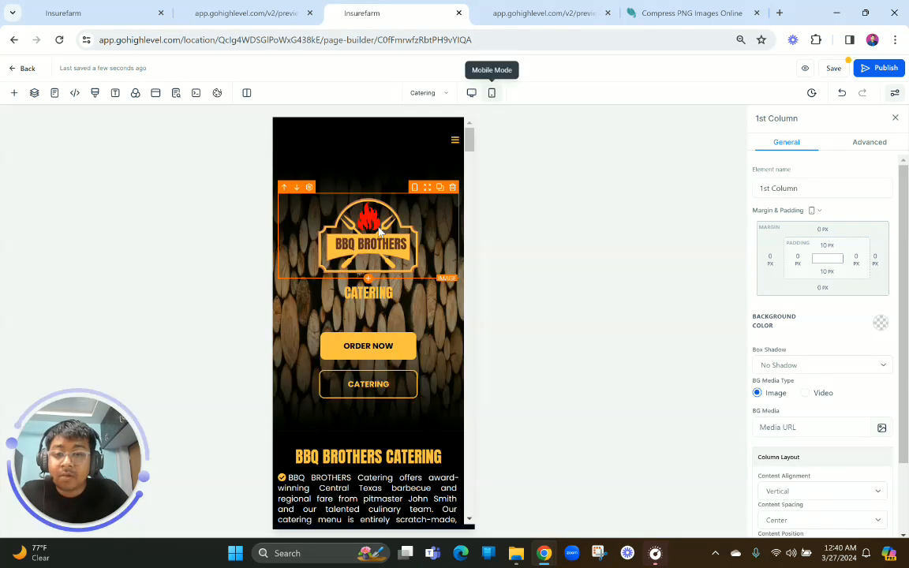
{"action": "left_click", "coordinate": [375, 175]}
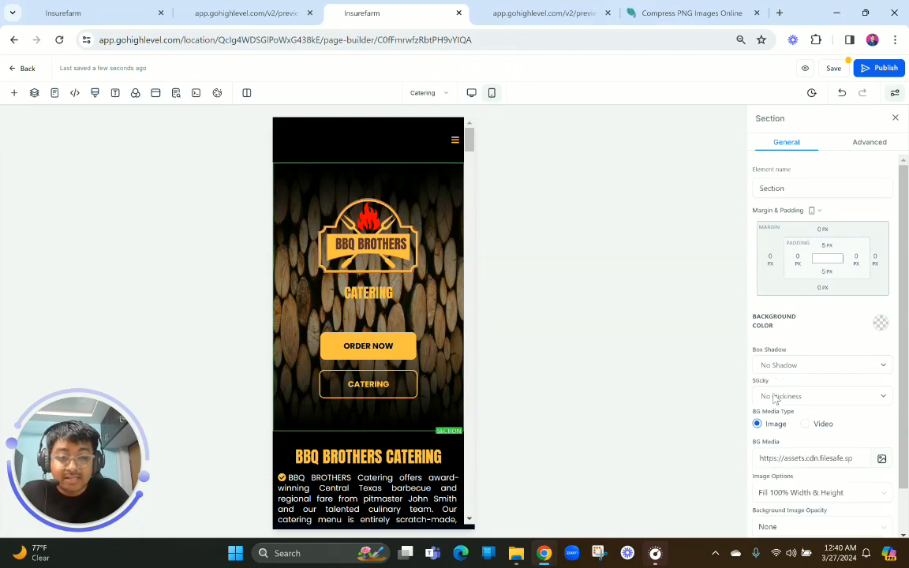
{"action": "left_click", "coordinate": [408, 328]}
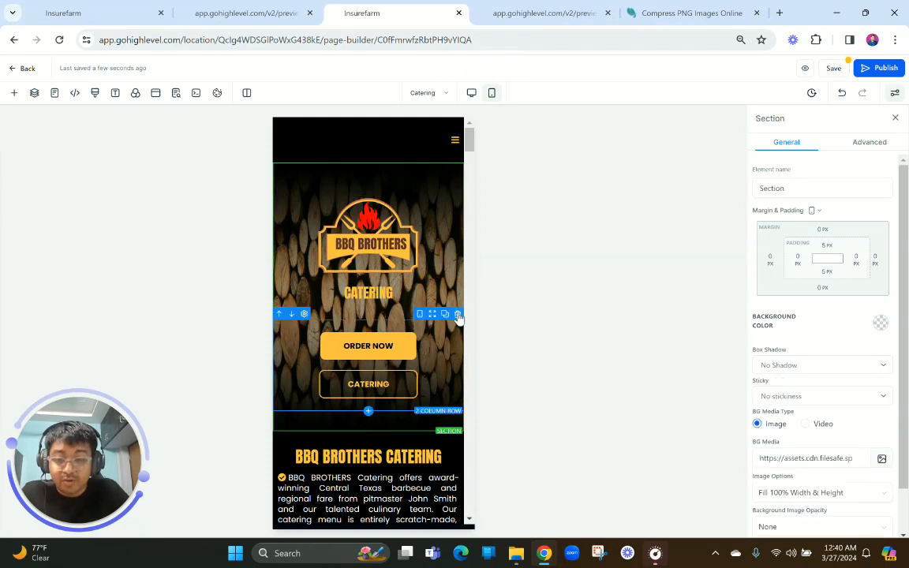
{"action": "left_click", "coordinate": [457, 315]}
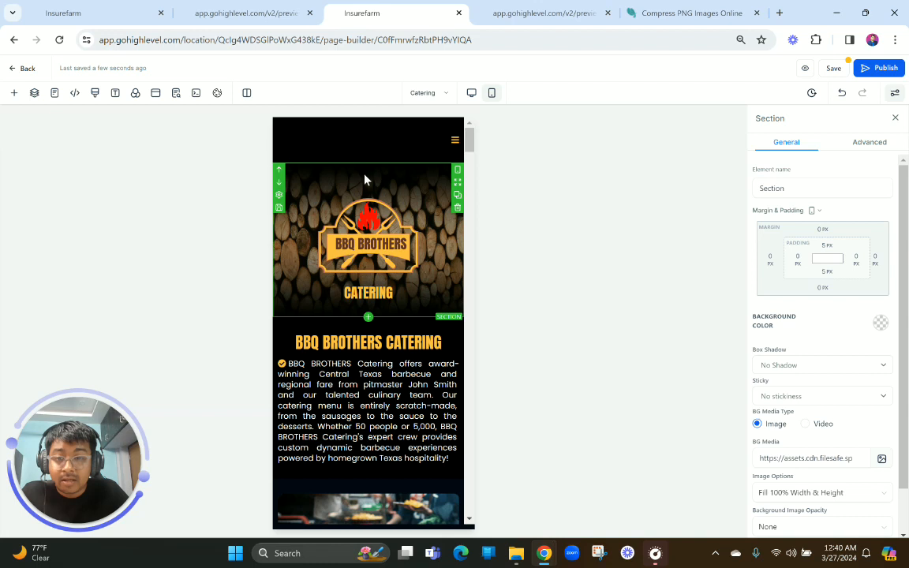
Examine the mobile layout of the BBQ Brothers Catering text and the food images that follow it
{"action": "left_click", "coordinate": [362, 367]}
{"action": "scroll", "coordinate": [361, 374], "scroll_direction": "down", "scroll_amount": 1}
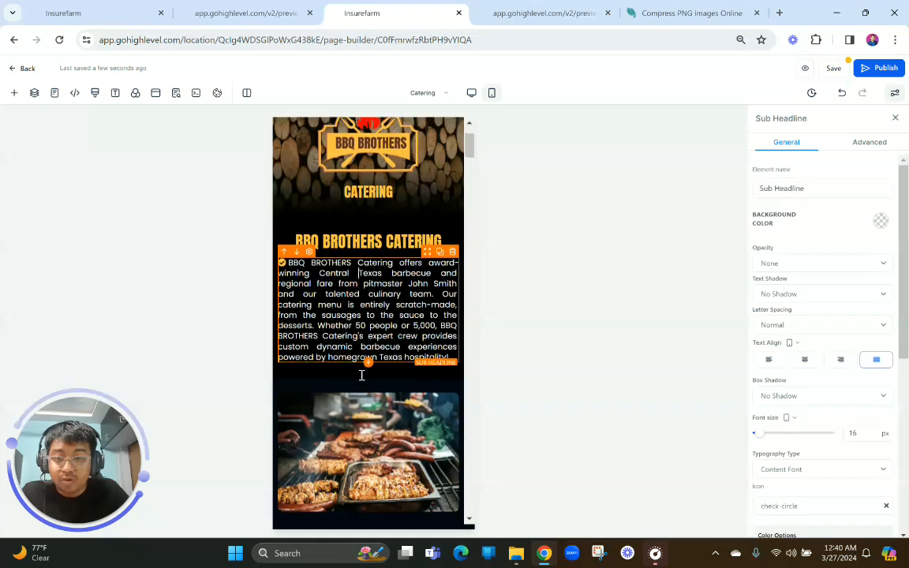
{"action": "scroll", "coordinate": [439, 414], "scroll_direction": "down", "scroll_amount": 8}
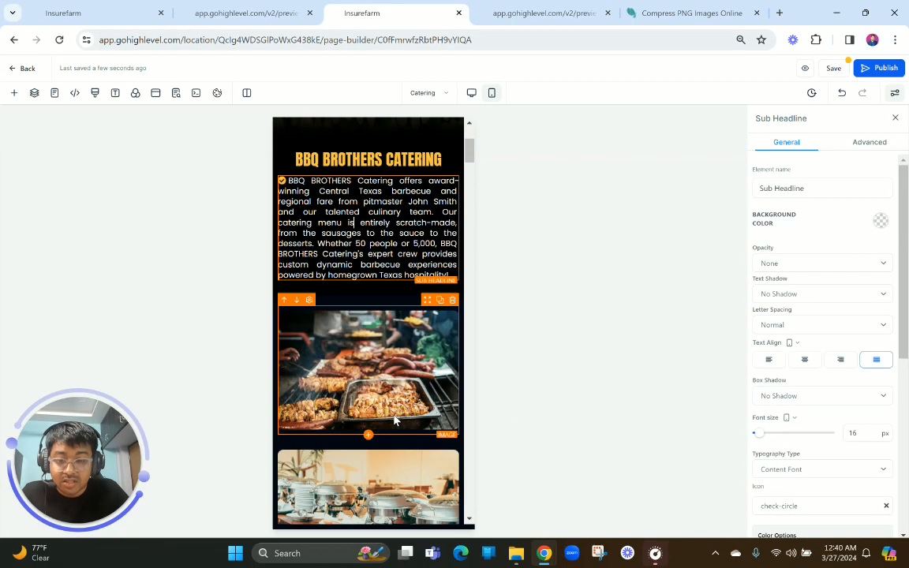
{"action": "scroll", "coordinate": [380, 320], "scroll_direction": "down", "scroll_amount": 5}
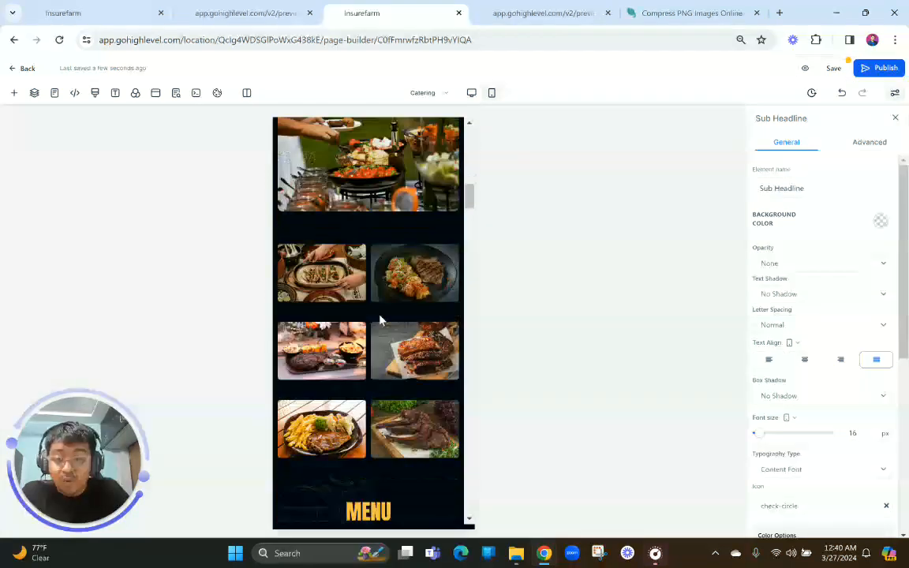
{"action": "scroll", "coordinate": [381, 320], "scroll_direction": "up", "scroll_amount": 12}
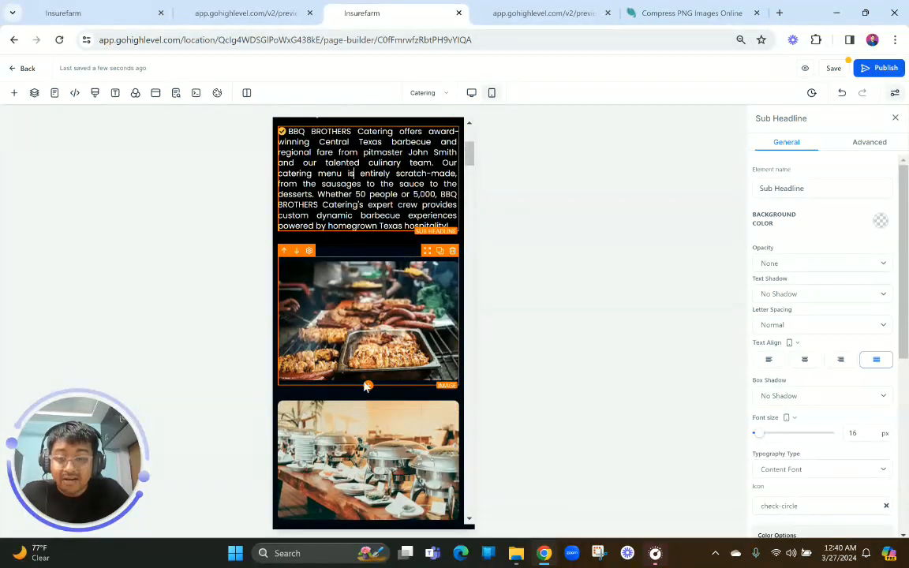
{"action": "scroll", "coordinate": [359, 331], "scroll_direction": "down", "scroll_amount": 4}
{"action": "scroll", "coordinate": [363, 276], "scroll_direction": "up", "scroll_amount": 3}
{"action": "scroll", "coordinate": [367, 241], "scroll_direction": "down", "scroll_amount": 1}
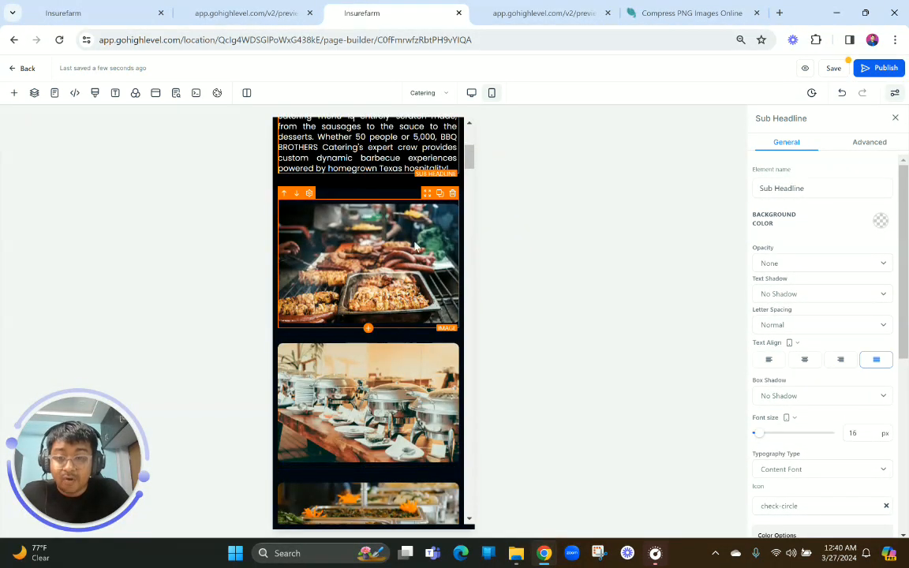
Delete the section with the six small food images above the MENU heading in the mobile layout
{"action": "scroll", "coordinate": [406, 274], "scroll_direction": "down", "scroll_amount": 8}
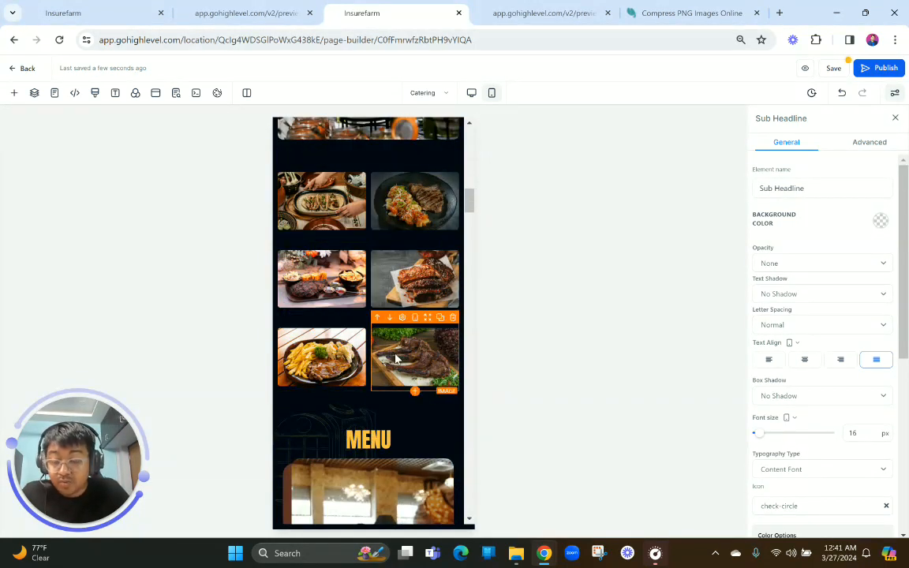
{"action": "scroll", "coordinate": [397, 359], "scroll_direction": "up", "scroll_amount": 2}
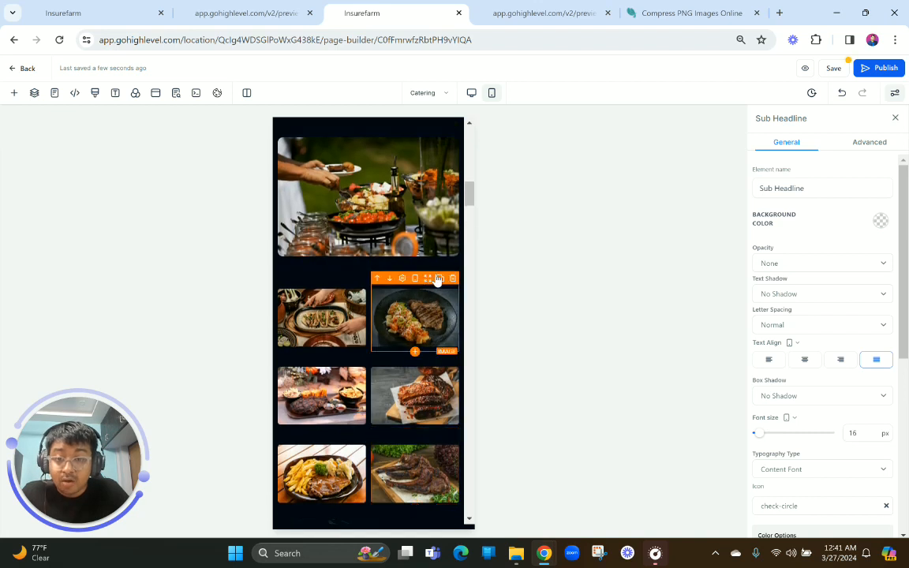
{"action": "left_click", "coordinate": [458, 319]}
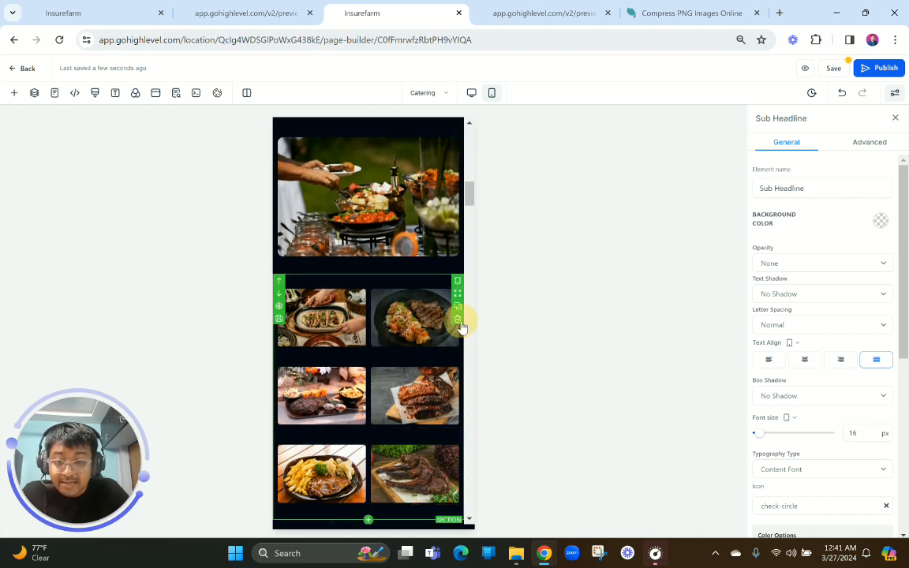
{"action": "key", "text": "ctrl+z"}
{"action": "scroll", "coordinate": [386, 244], "scroll_direction": "up", "scroll_amount": 3}
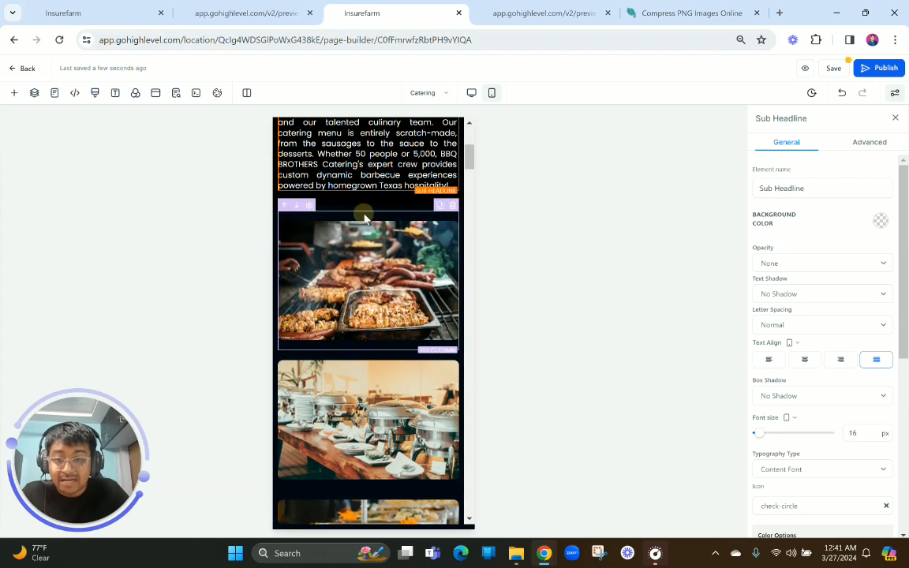
Set the content alignment of the column holding the grill image to Horizontal
{"action": "left_click", "coordinate": [384, 219]}
{"action": "scroll", "coordinate": [868, 426], "scroll_direction": "down", "scroll_amount": 2}
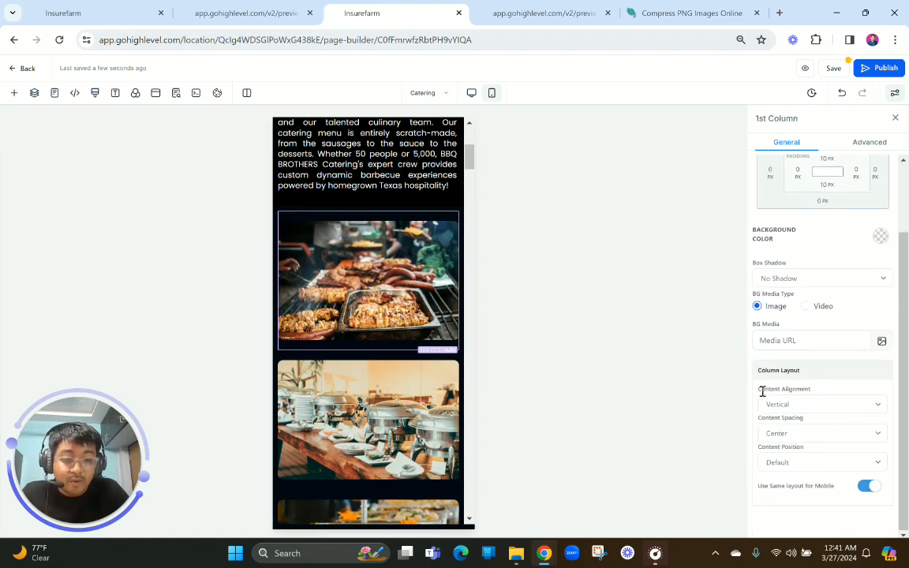
{"action": "left_click_drag", "start_coordinate": [760, 391], "coordinate": [810, 391]}
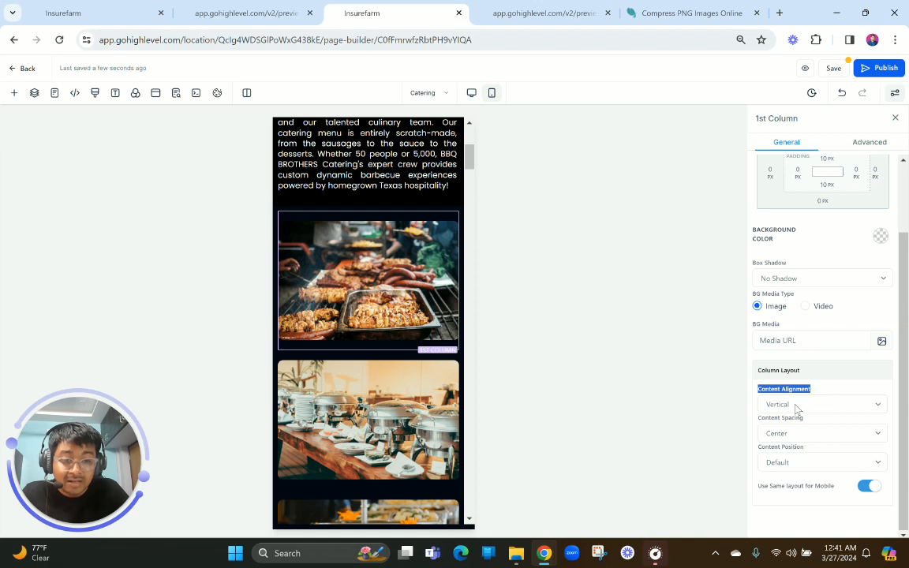
{"action": "left_click", "coordinate": [795, 405]}
{"action": "left_click", "coordinate": [794, 431]}
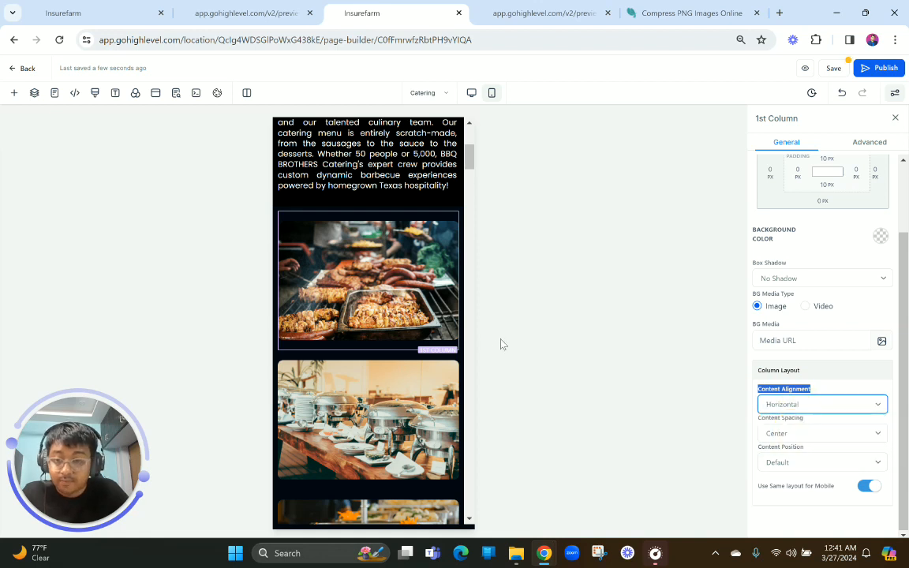
Move the second catering image into the first column beside the grill image and set its left margin to 10 px
{"action": "left_click_drag", "start_coordinate": [428, 356], "coordinate": [412, 252]}
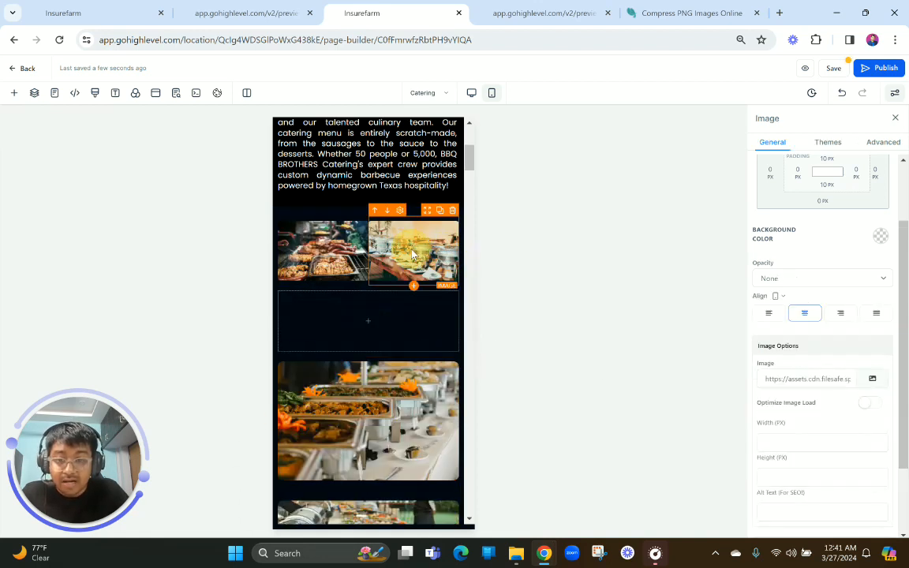
{"action": "left_click", "coordinate": [770, 171]}
{"action": "left_click", "coordinate": [828, 222]}
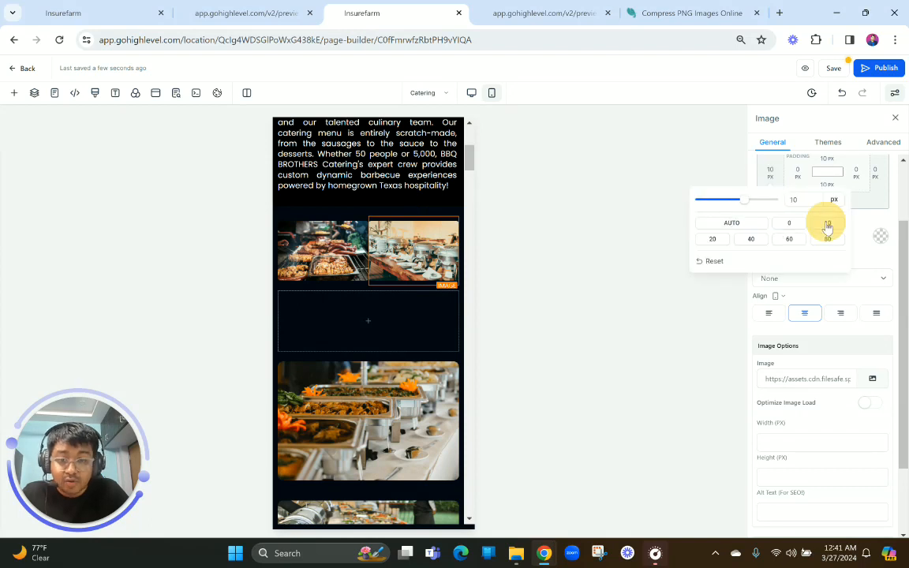
Set the content alignment of the emptied second column to Horizontal
{"action": "left_click", "coordinate": [411, 332]}
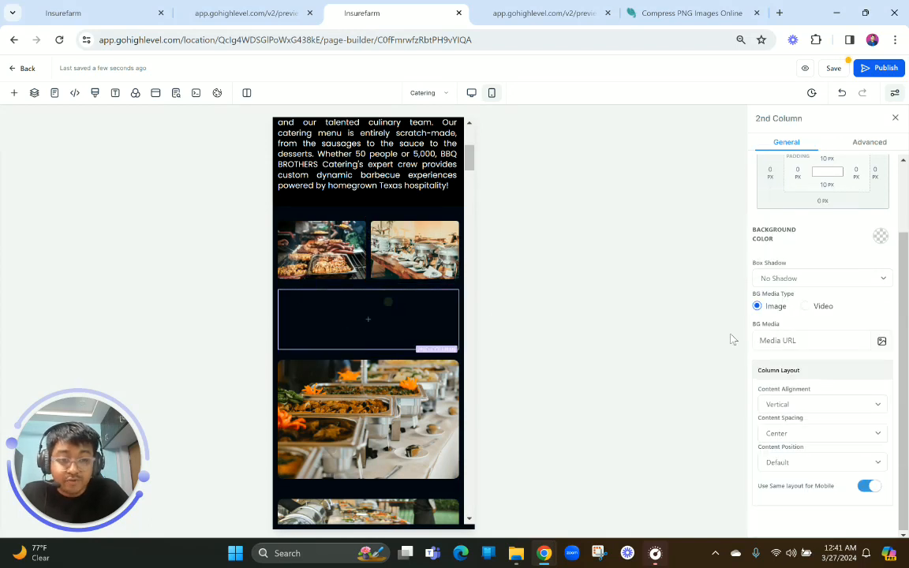
{"action": "left_click", "coordinate": [772, 177]}
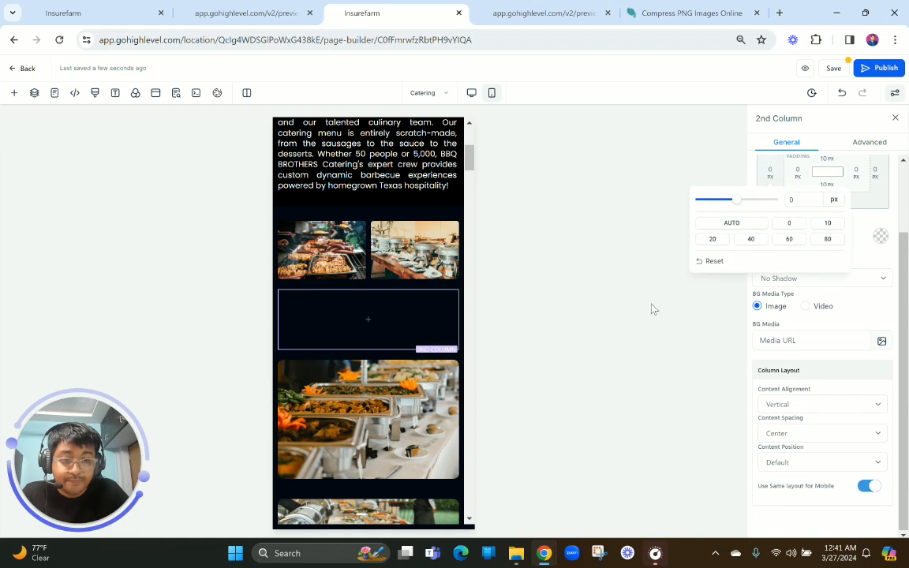
{"action": "left_click", "coordinate": [421, 326]}
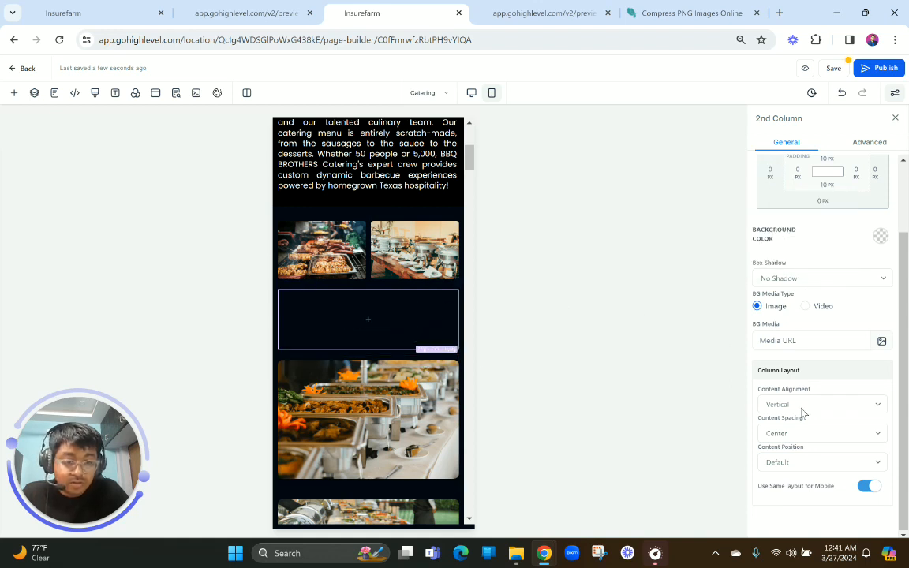
{"action": "left_click", "coordinate": [802, 404]}
{"action": "left_click", "coordinate": [799, 428]}
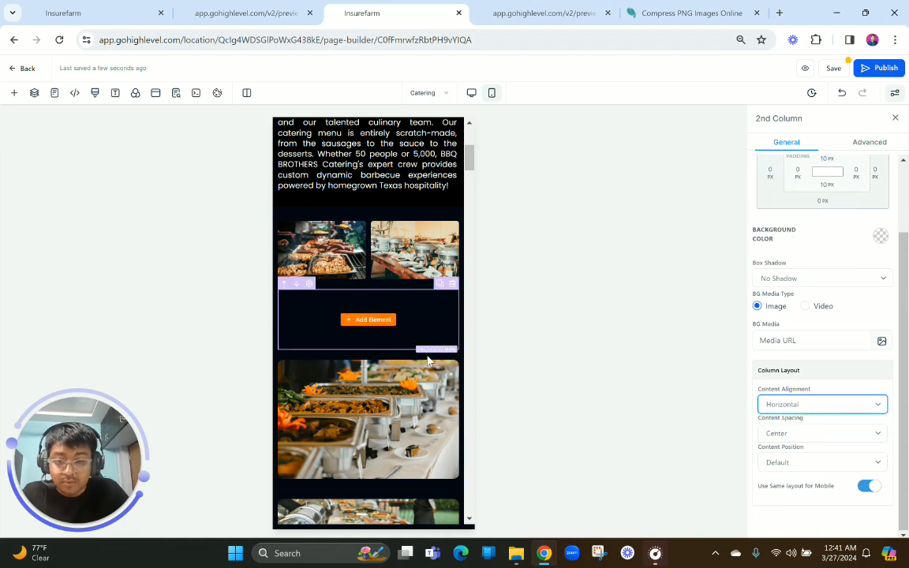
Move the third and fourth buffet images into the second column side by side and set the fourth image's left margin to 10 px
{"action": "left_click_drag", "start_coordinate": [396, 306], "coordinate": [365, 311]}
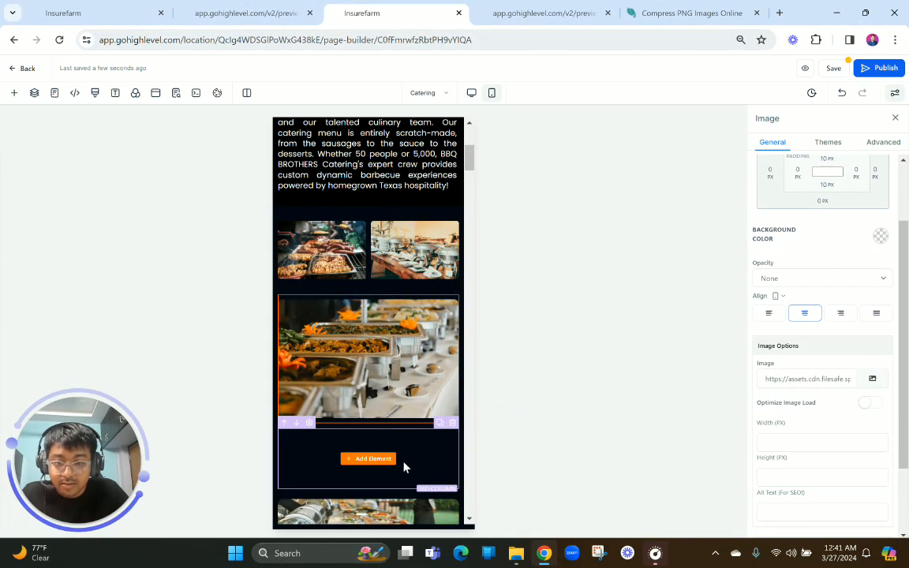
{"action": "scroll", "coordinate": [404, 469], "scroll_direction": "down", "scroll_amount": 1}
{"action": "left_click_drag", "start_coordinate": [432, 416], "coordinate": [404, 229]}
{"action": "left_click", "coordinate": [770, 172]}
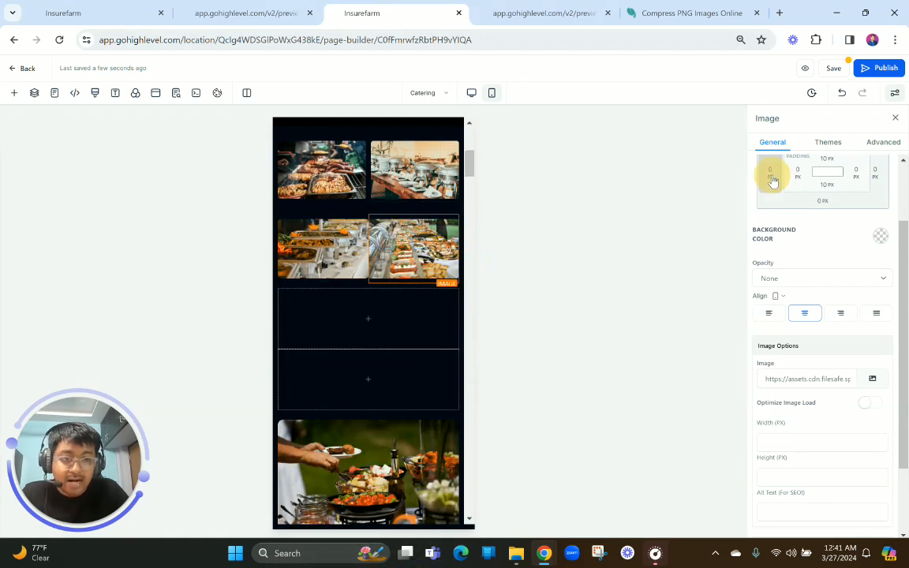
{"action": "left_click", "coordinate": [825, 224]}
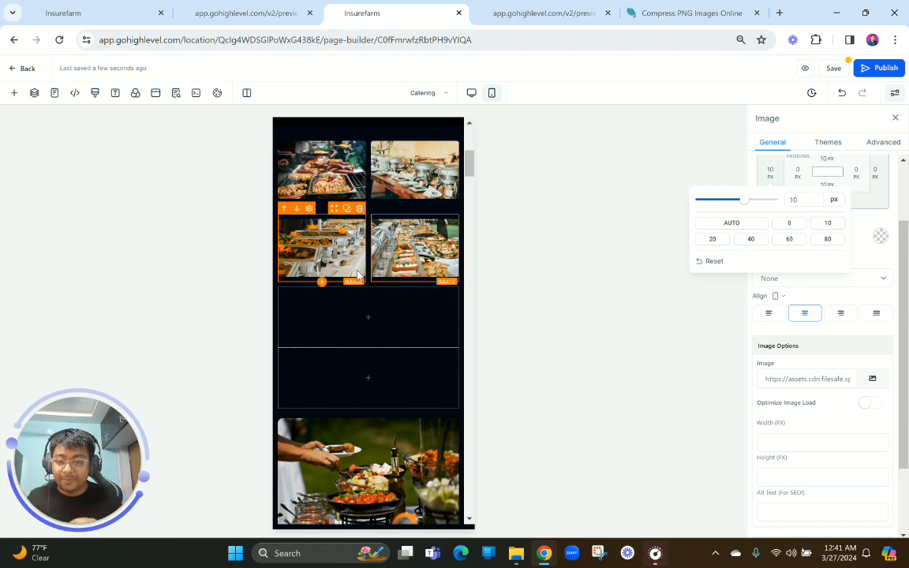
Set the content alignment of the empty third column to Horizontal
{"action": "scroll", "coordinate": [357, 274], "scroll_direction": "up", "scroll_amount": 1}
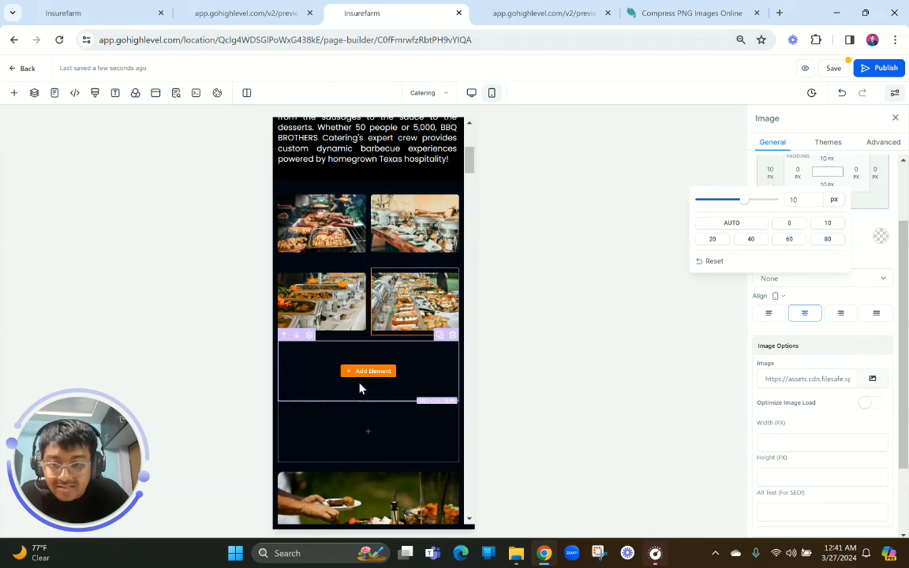
{"action": "left_click", "coordinate": [359, 387]}
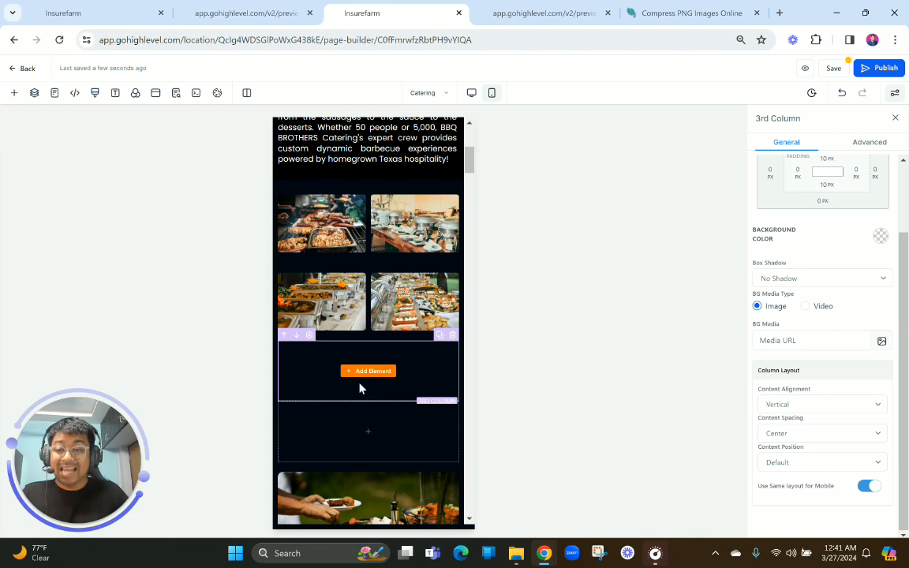
{"action": "scroll", "coordinate": [418, 347], "scroll_direction": "down", "scroll_amount": 1}
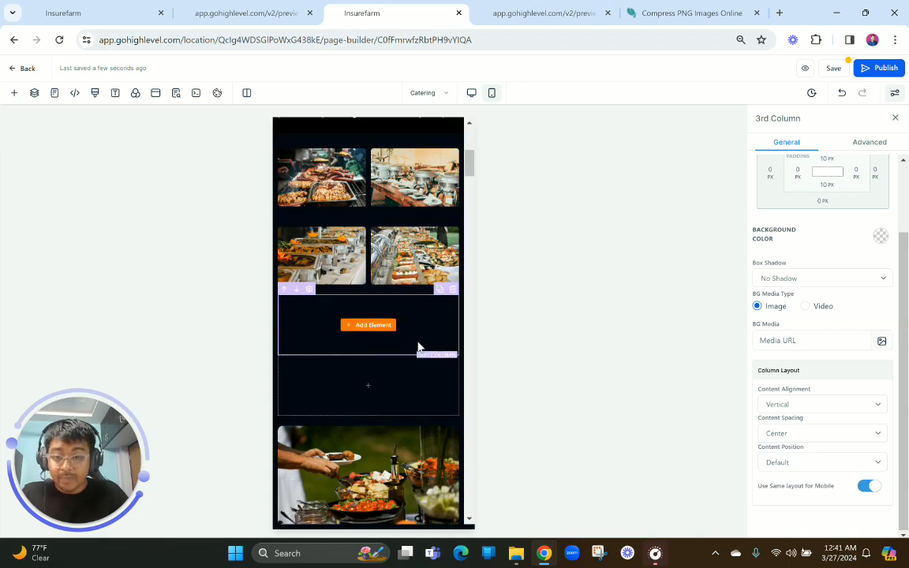
{"action": "scroll", "coordinate": [419, 348], "scroll_direction": "down", "scroll_amount": 2}
{"action": "left_click", "coordinate": [419, 221]}
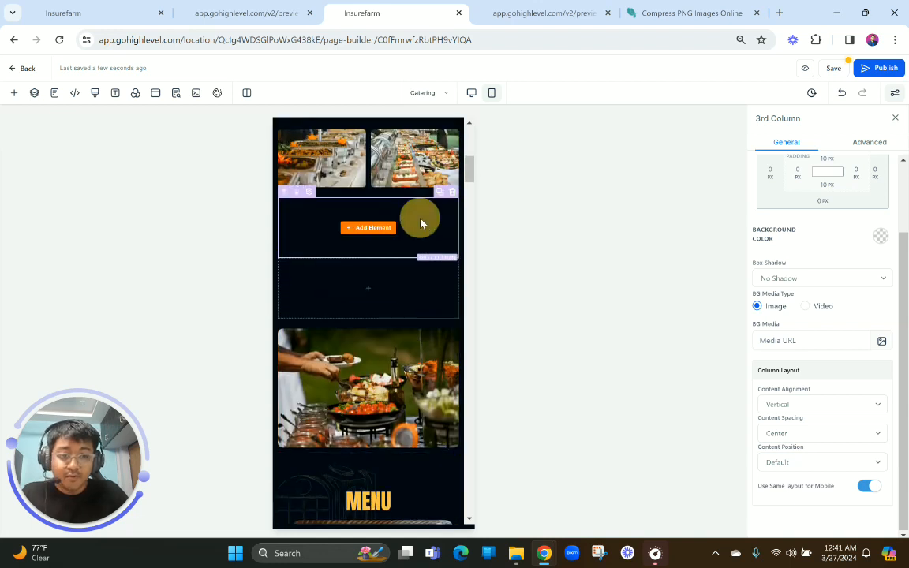
{"action": "left_click", "coordinate": [801, 406]}
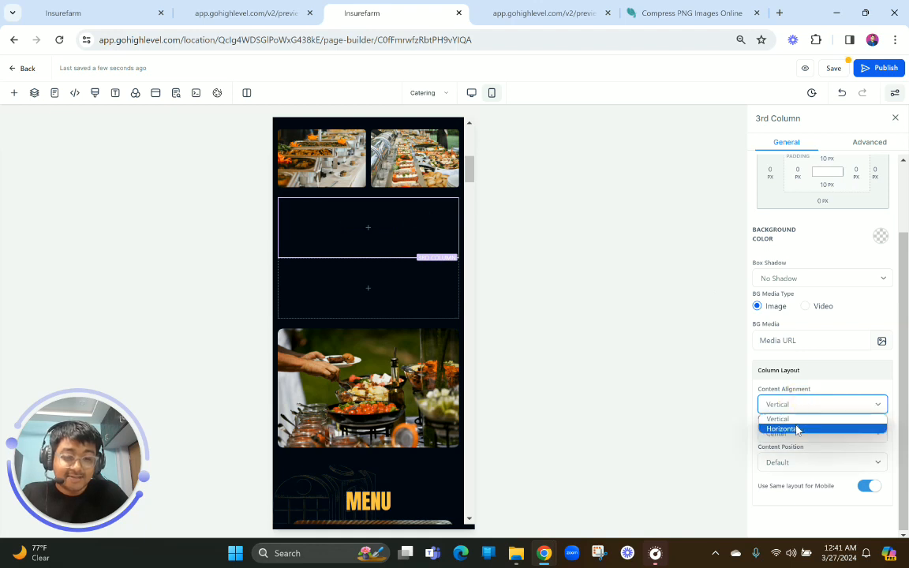
{"action": "left_click", "coordinate": [783, 430]}
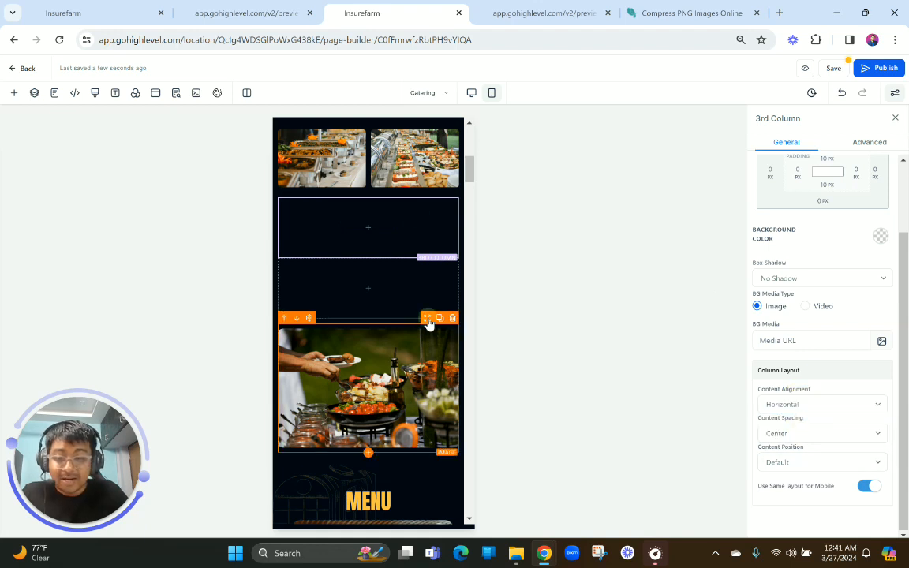
Move the remaining full-width outdoor serving image into the third column and duplicate it there
{"action": "left_click", "coordinate": [426, 349]}
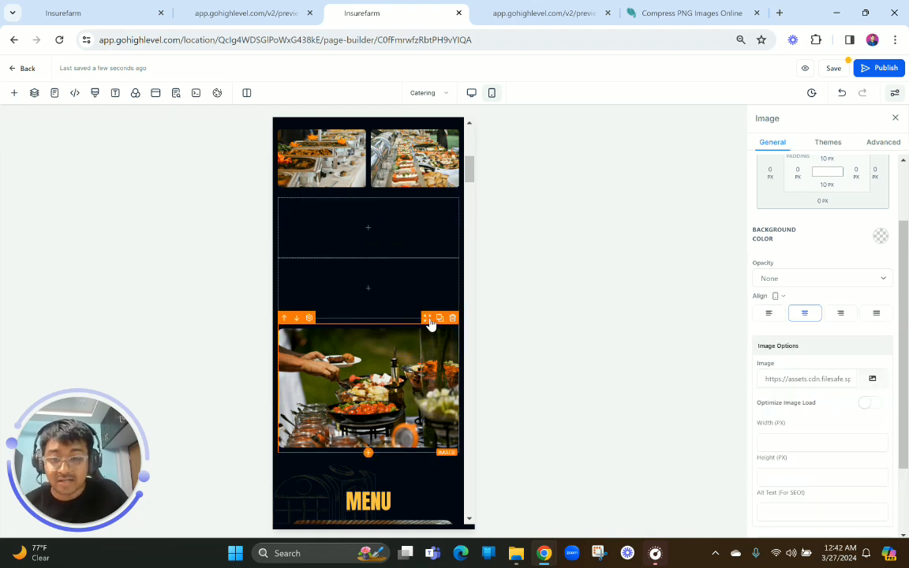
{"action": "left_click", "coordinate": [416, 305]}
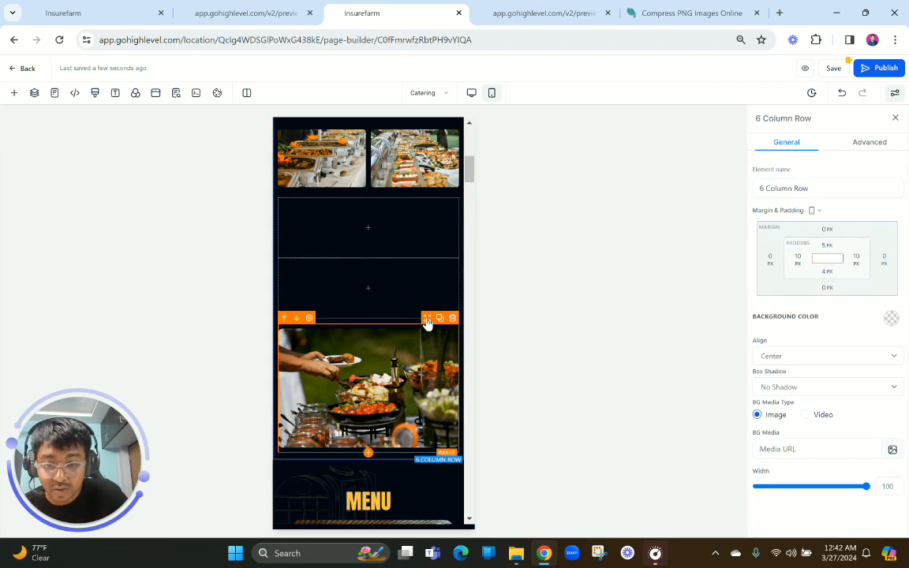
{"action": "left_click", "coordinate": [425, 359]}
{"action": "scroll", "coordinate": [407, 303], "scroll_direction": "up", "scroll_amount": 2}
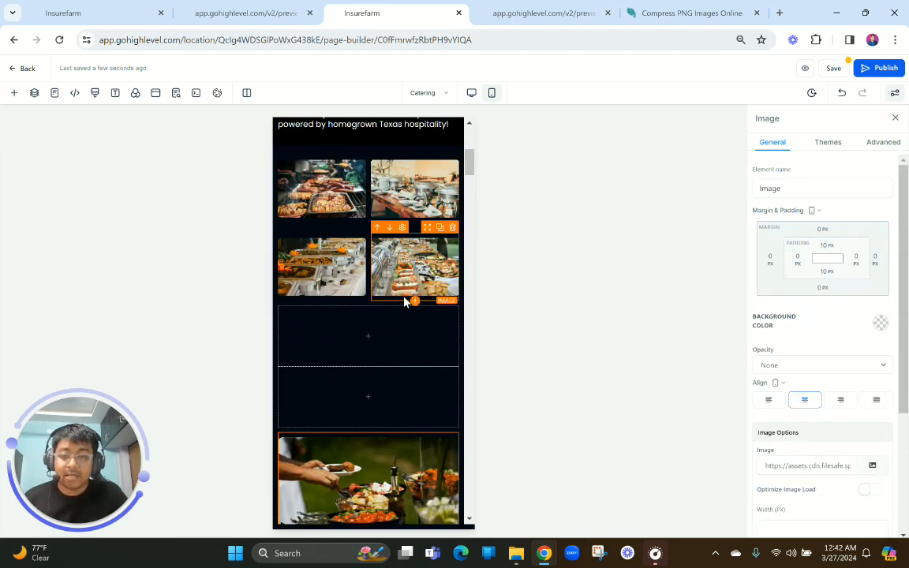
{"action": "left_click", "coordinate": [405, 301]}
{"action": "scroll", "coordinate": [404, 301], "scroll_direction": "down", "scroll_amount": 2}
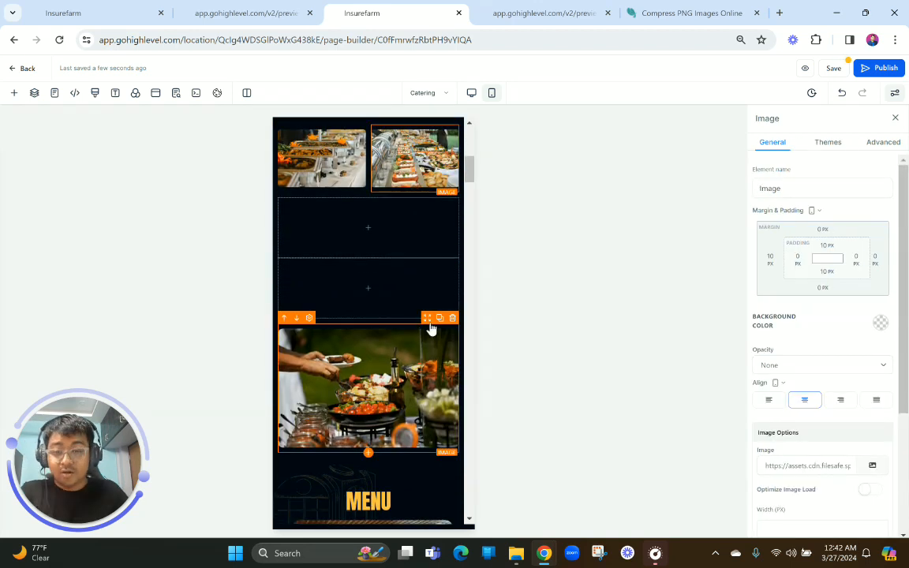
{"action": "left_click_drag", "start_coordinate": [427, 318], "coordinate": [402, 212]}
{"action": "left_click", "coordinate": [441, 197]}
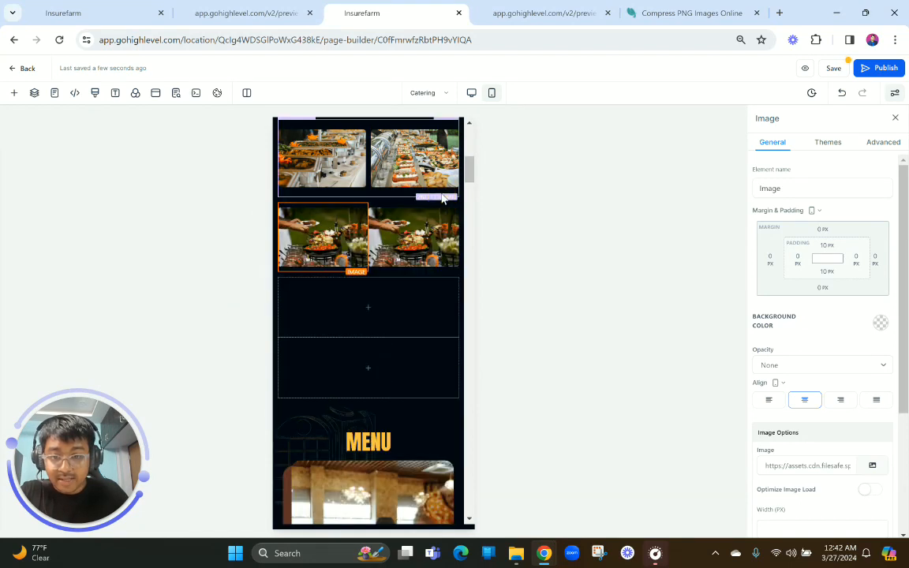
Set the duplicated outdoor serving image's left margin to 10 px
{"action": "left_click", "coordinate": [770, 259]}
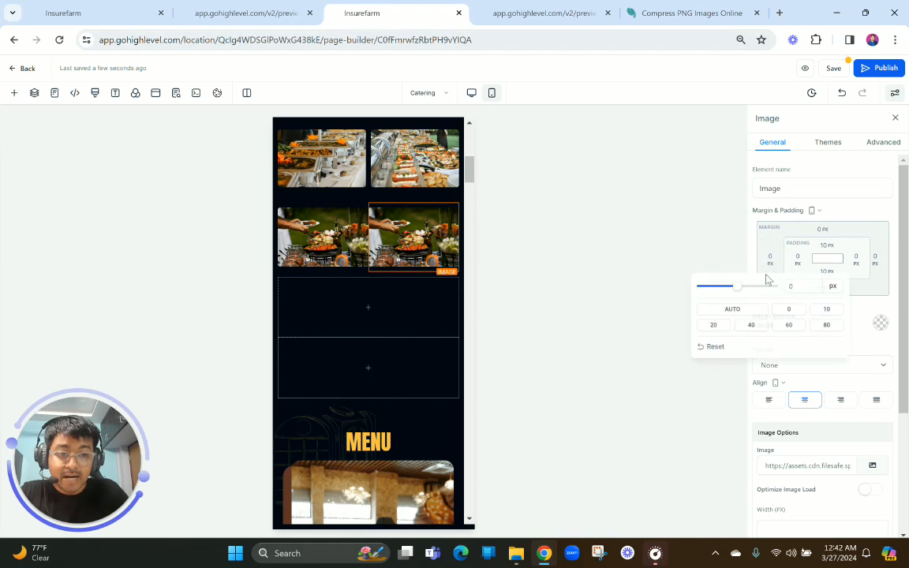
{"action": "left_click", "coordinate": [825, 308]}
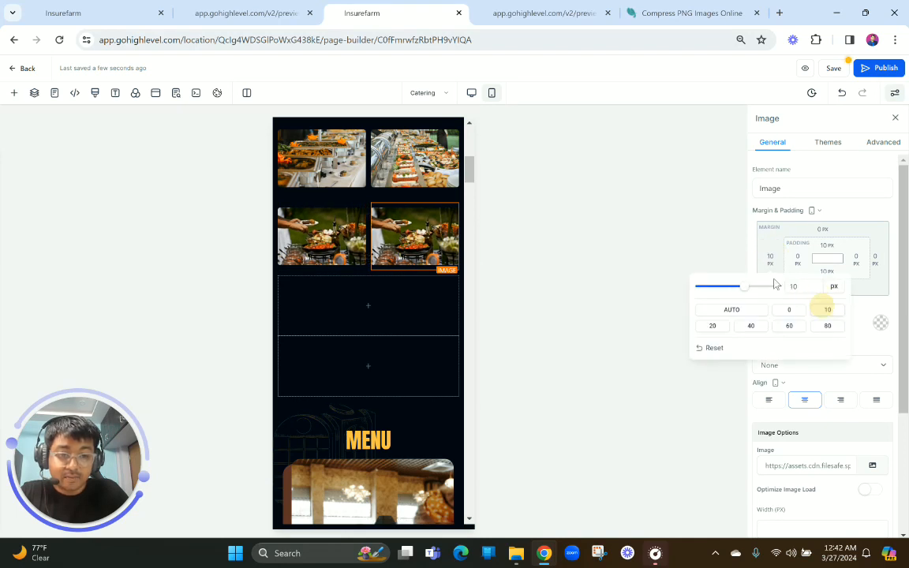
{"action": "left_click", "coordinate": [734, 257]}
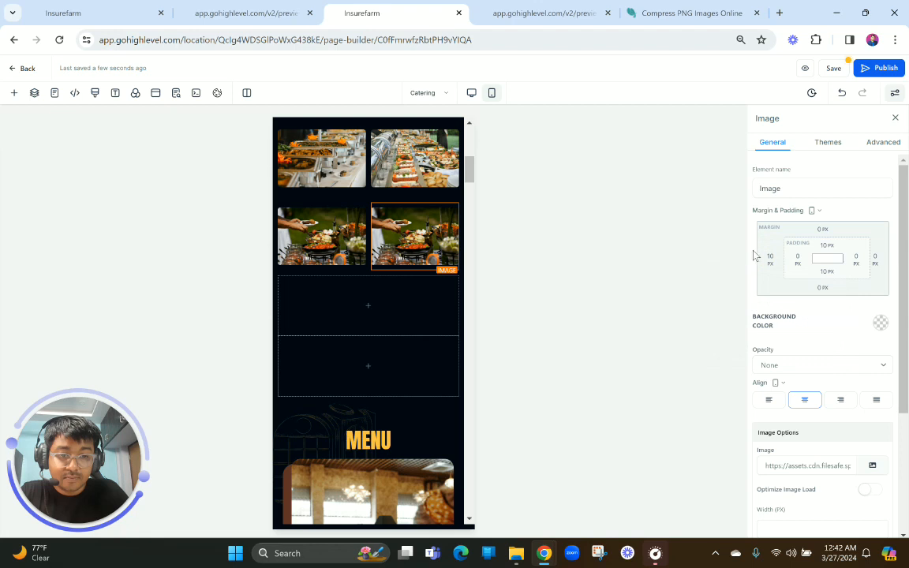
{"action": "mouse_move", "coordinate": [763, 252]}
{"action": "left_mouse_down"}
{"action": "mouse_move", "coordinate": [737, 252]}
{"action": "mouse_move", "coordinate": [771, 256]}
{"action": "mouse_move", "coordinate": [706, 258]}
{"action": "mouse_move", "coordinate": [692, 281]}
{"action": "mouse_move", "coordinate": [776, 266]}
{"action": "left_mouse_up"}
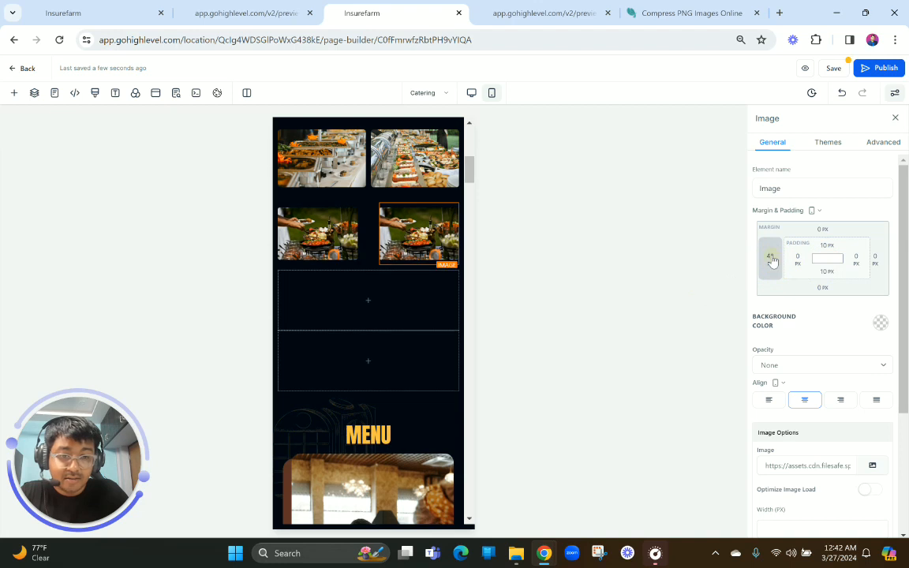
{"action": "left_click", "coordinate": [771, 258]}
{"action": "left_click", "coordinate": [823, 311]}
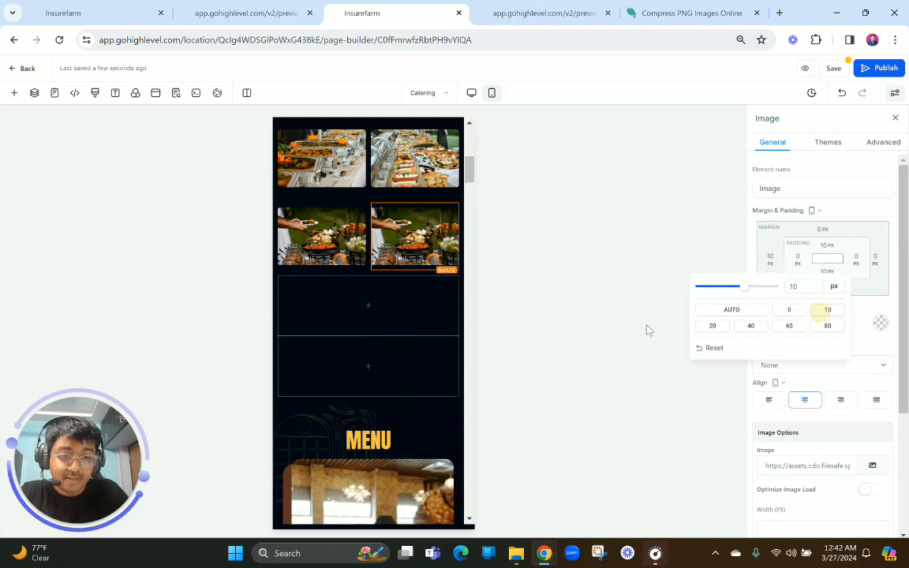
{"action": "left_click", "coordinate": [821, 233]}
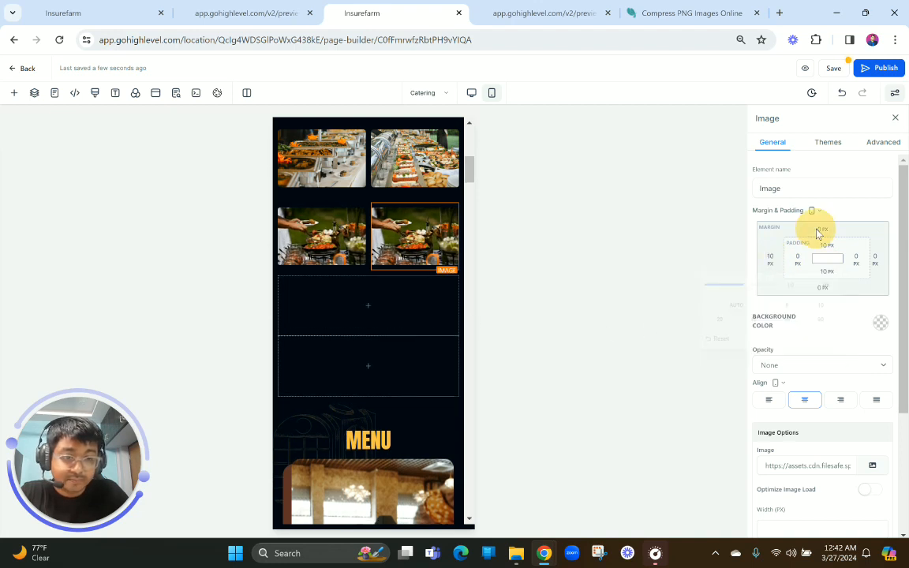
{"action": "left_click", "coordinate": [817, 230]}
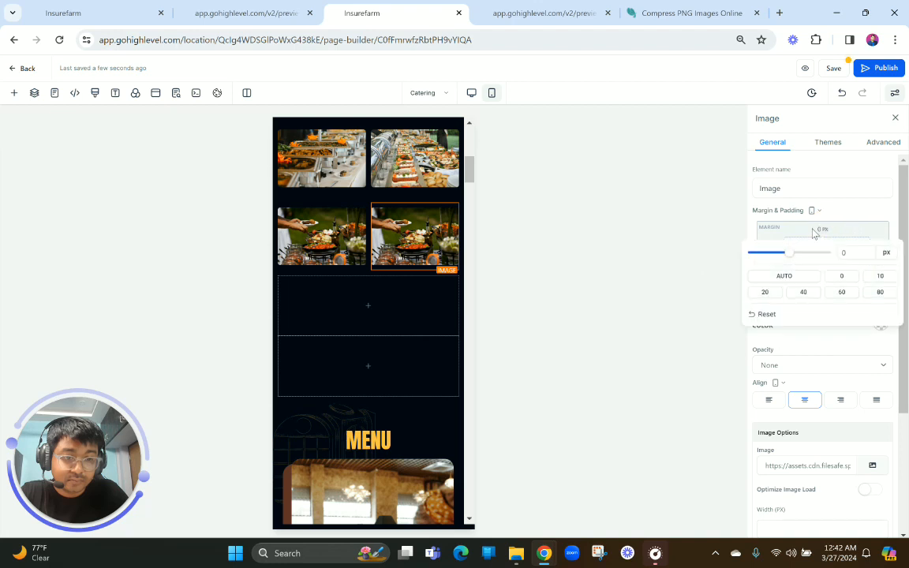
{"action": "left_click", "coordinate": [626, 266]}
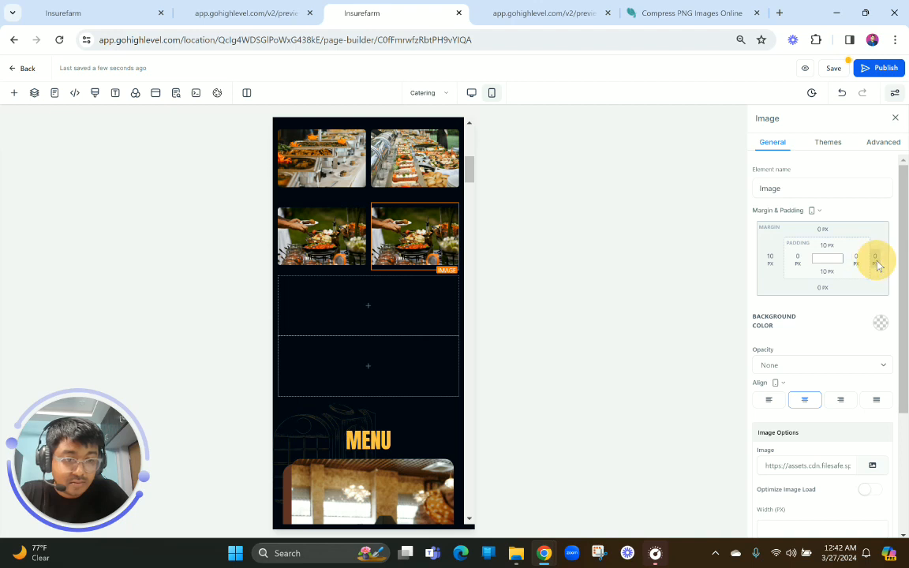
Delete the two empty columns beneath the outdoor serving images in the mobile layout
{"action": "left_click", "coordinate": [876, 264]}
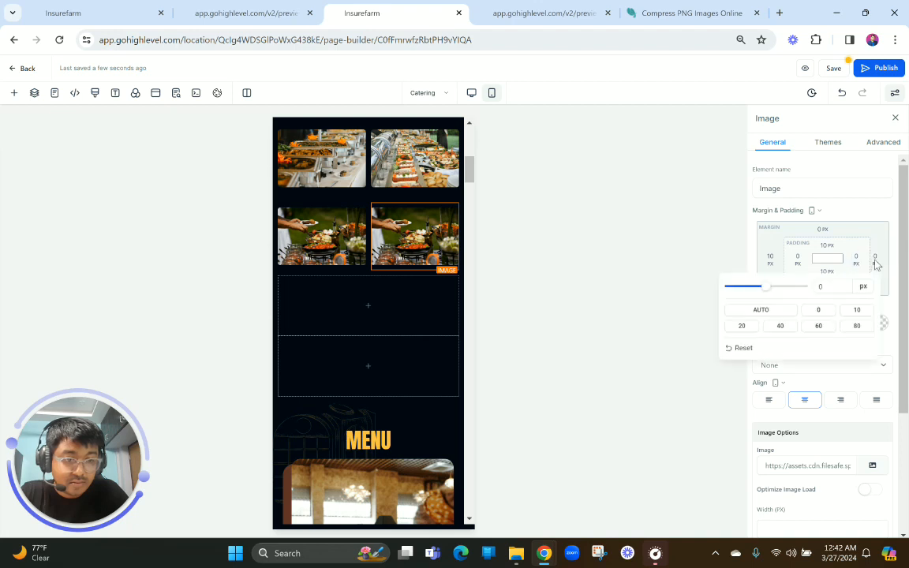
{"action": "left_click", "coordinate": [574, 328]}
{"action": "left_click", "coordinate": [452, 270]}
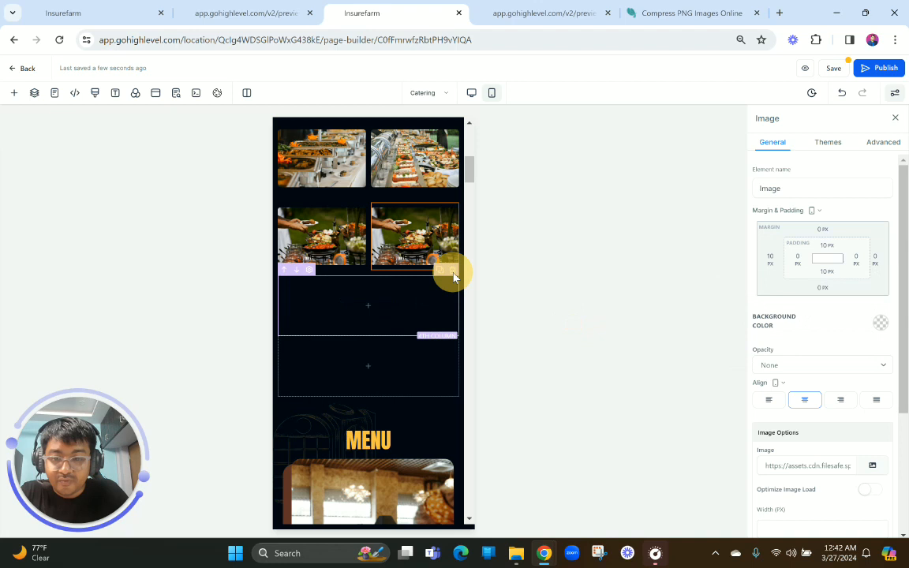
{"action": "left_click", "coordinate": [453, 270]}
{"action": "scroll", "coordinate": [379, 237], "scroll_direction": "up", "scroll_amount": 3}
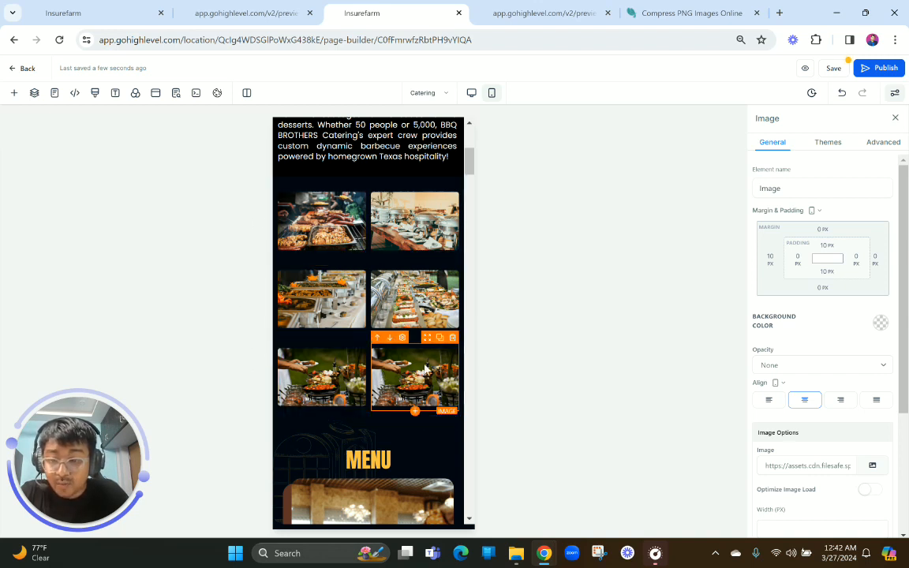
Delete the mobile MENU section between the catering images and the Barbecue Buffet section
{"action": "scroll", "coordinate": [436, 367], "scroll_direction": "down", "scroll_amount": 3}
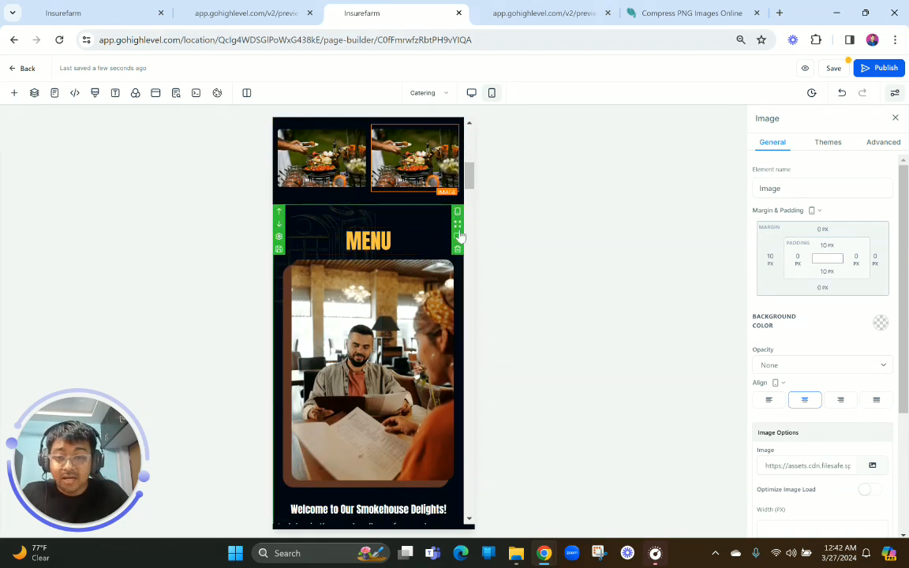
{"action": "left_click", "coordinate": [458, 250]}
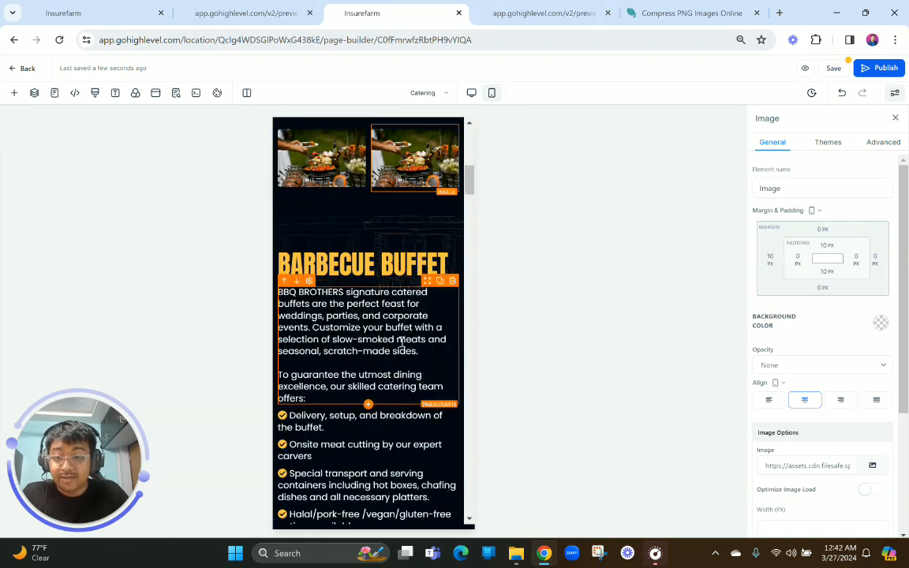
{"action": "scroll", "coordinate": [401, 342], "scroll_direction": "down", "scroll_amount": 2}
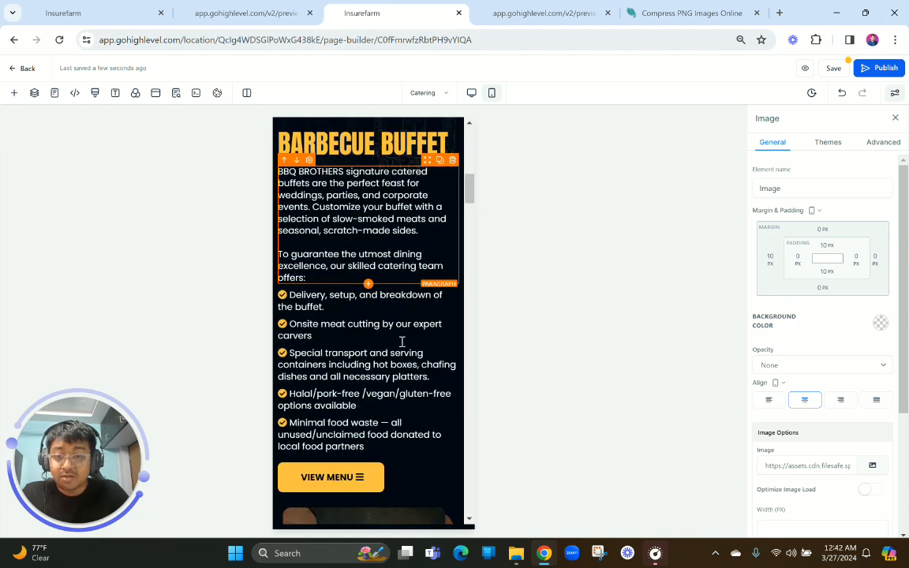
{"action": "scroll", "coordinate": [401, 343], "scroll_direction": "up", "scroll_amount": 2}
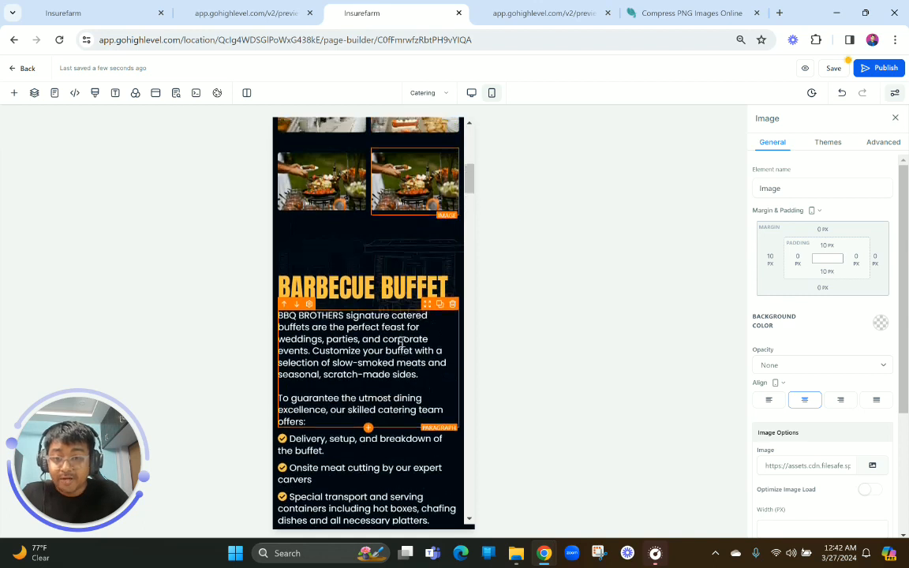
Switch to the desktop layout and duplicate the section holding the catering images
{"action": "left_click", "coordinate": [472, 93]}
{"action": "scroll", "coordinate": [450, 272], "scroll_direction": "up", "scroll_amount": 5}
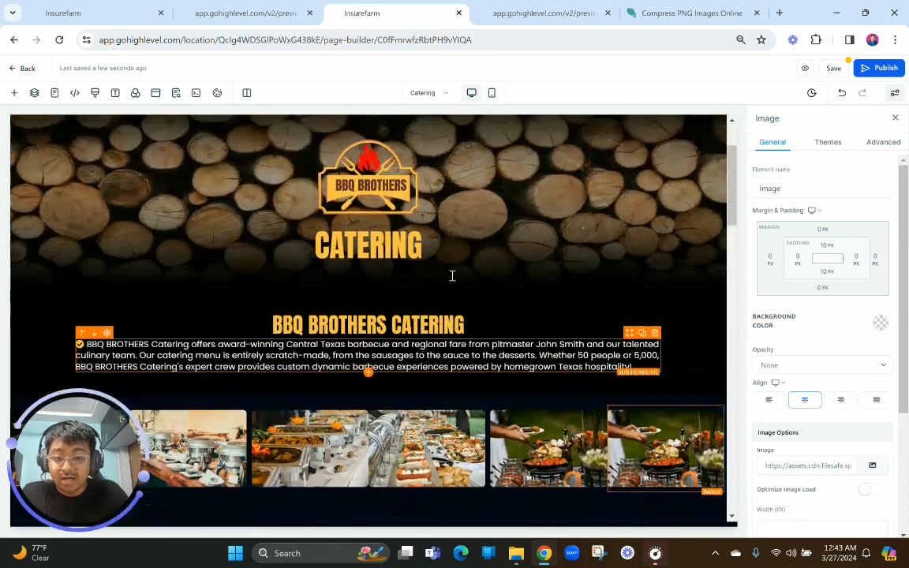
{"action": "scroll", "coordinate": [362, 366], "scroll_direction": "down", "scroll_amount": 3}
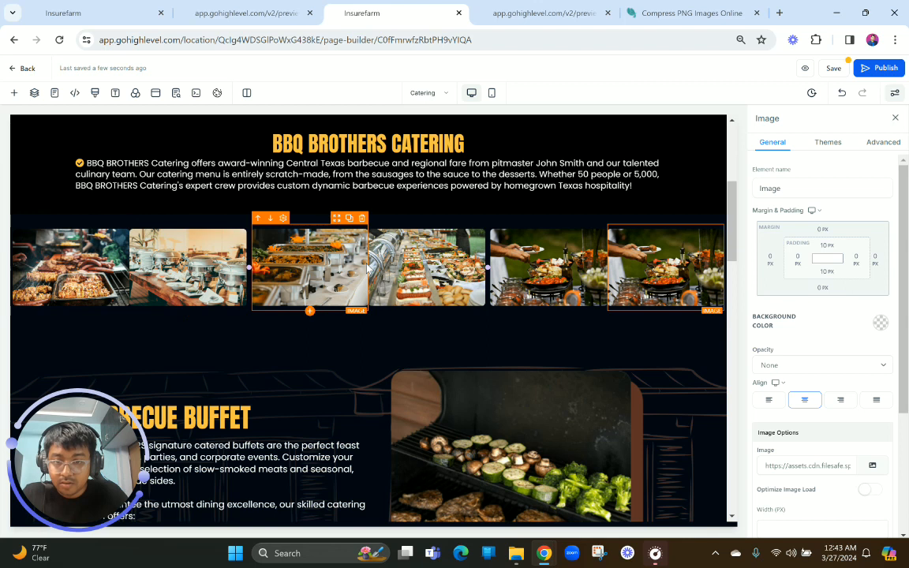
{"action": "scroll", "coordinate": [454, 282], "scroll_direction": "up", "scroll_amount": 1}
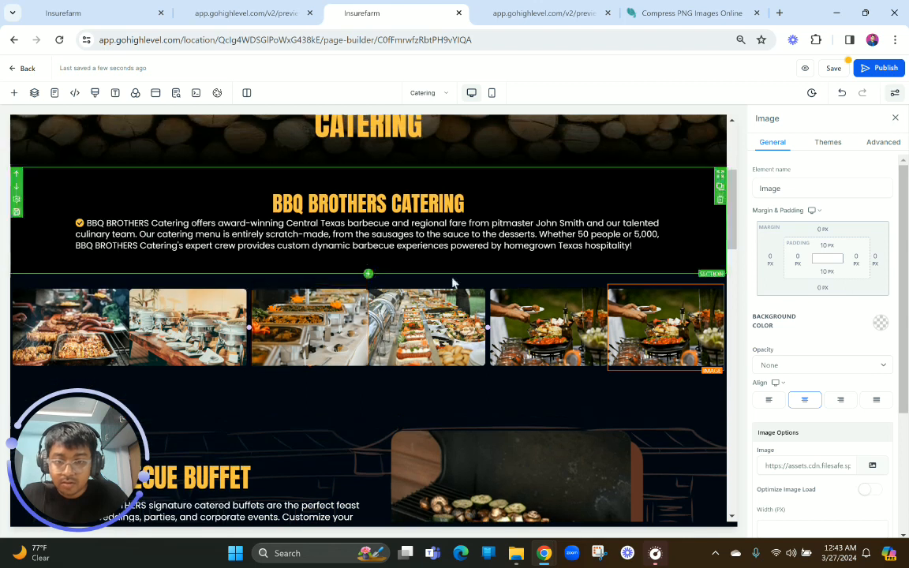
{"action": "left_click", "coordinate": [574, 279]}
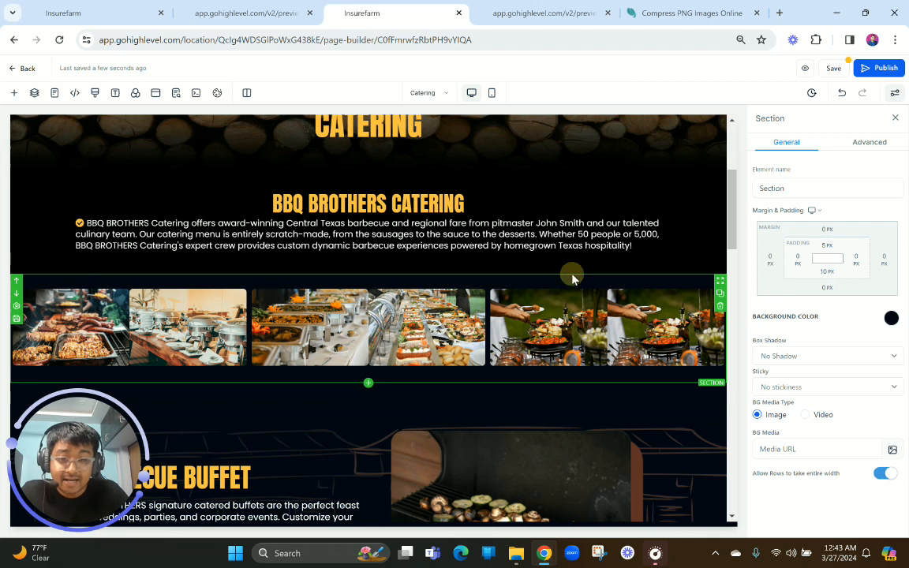
{"action": "left_click", "coordinate": [720, 295]}
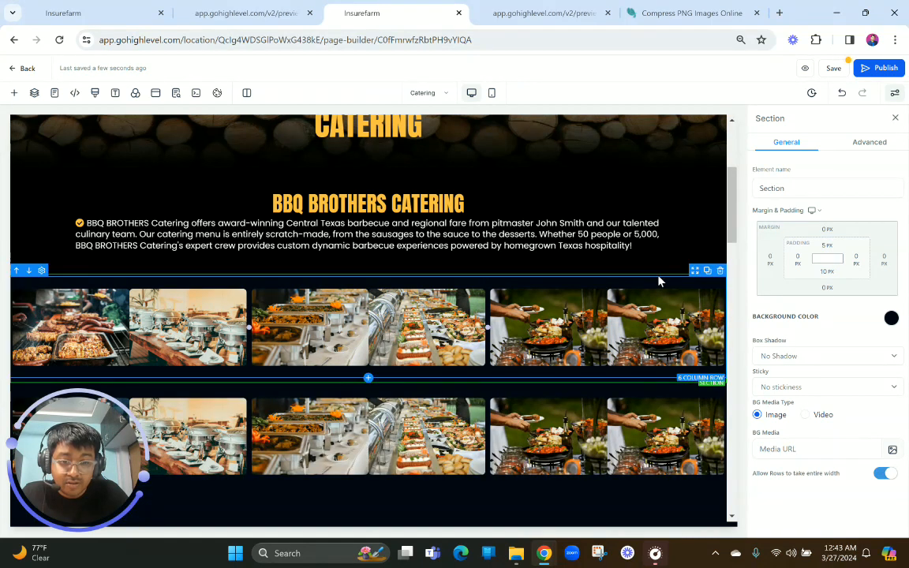
Make the upper catering image section visible on desktop only and its duplicate below visible on mobile only
{"action": "left_click", "coordinate": [870, 142]}
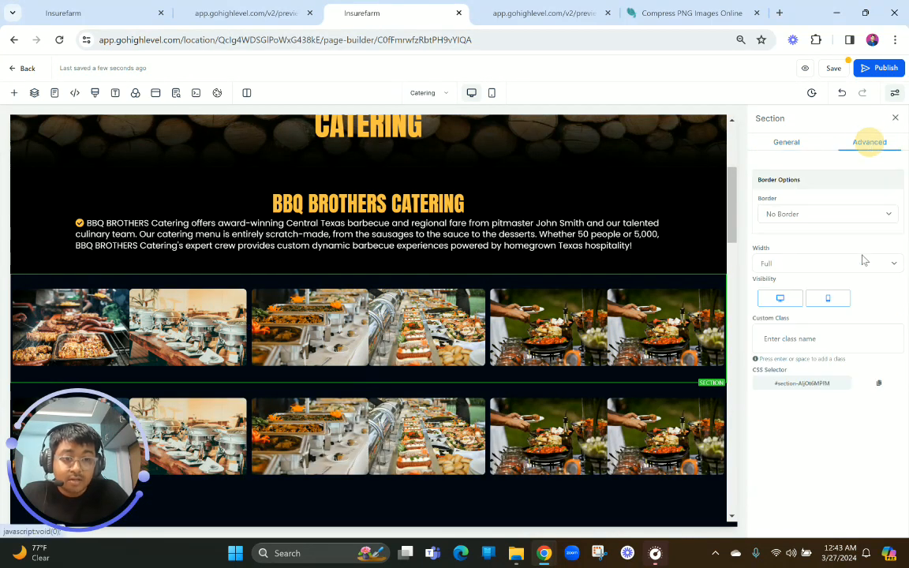
{"action": "left_click", "coordinate": [828, 298]}
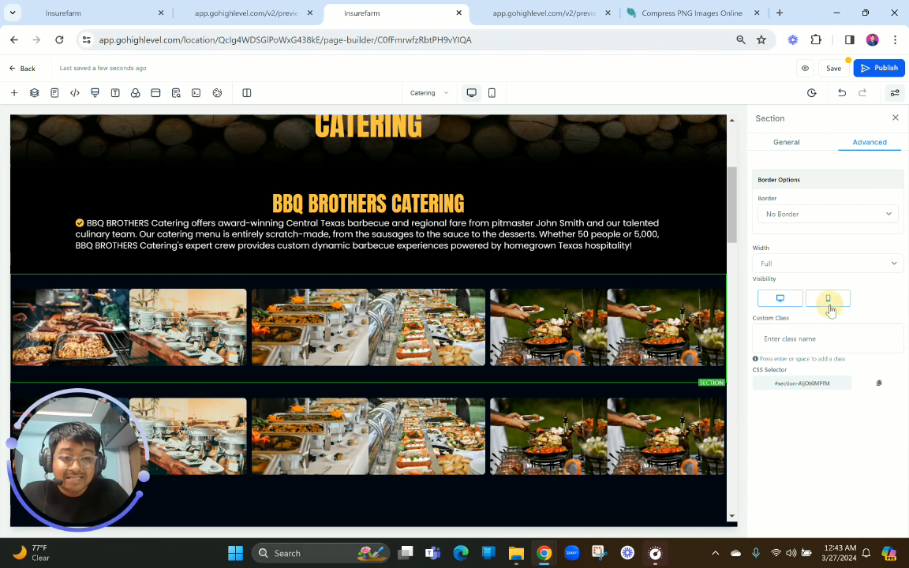
{"action": "left_click", "coordinate": [642, 386]}
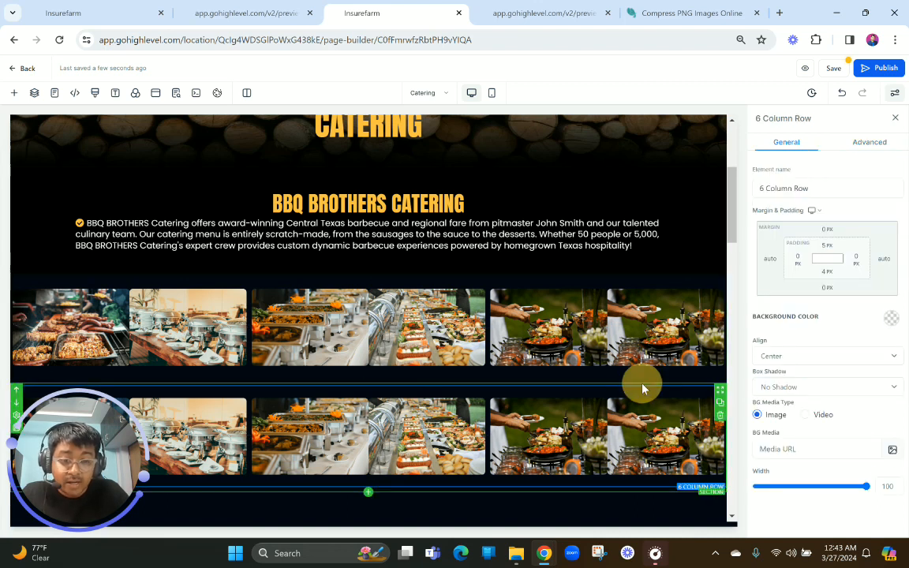
{"action": "left_click", "coordinate": [642, 385]}
{"action": "left_click", "coordinate": [869, 143]}
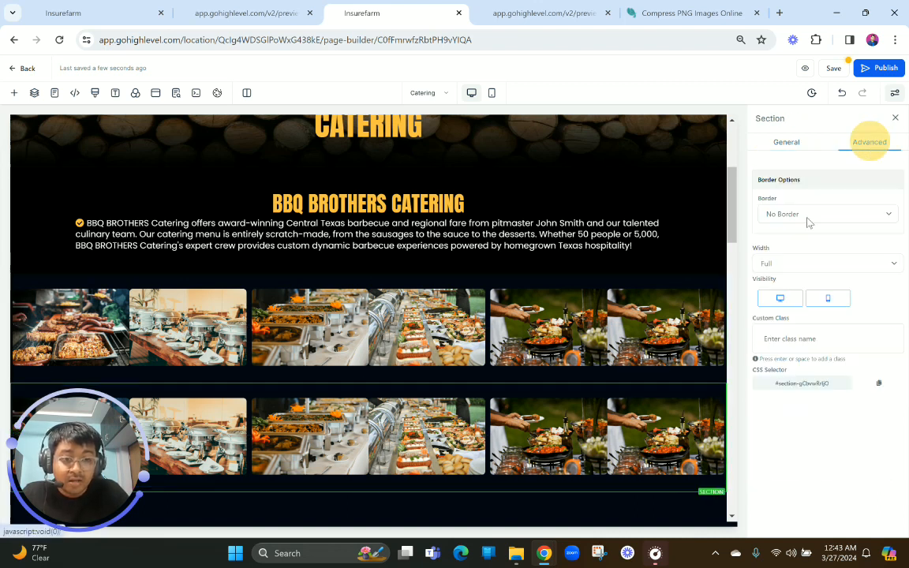
{"action": "left_click", "coordinate": [778, 299]}
{"action": "scroll", "coordinate": [564, 363], "scroll_direction": "up", "scroll_amount": 1}
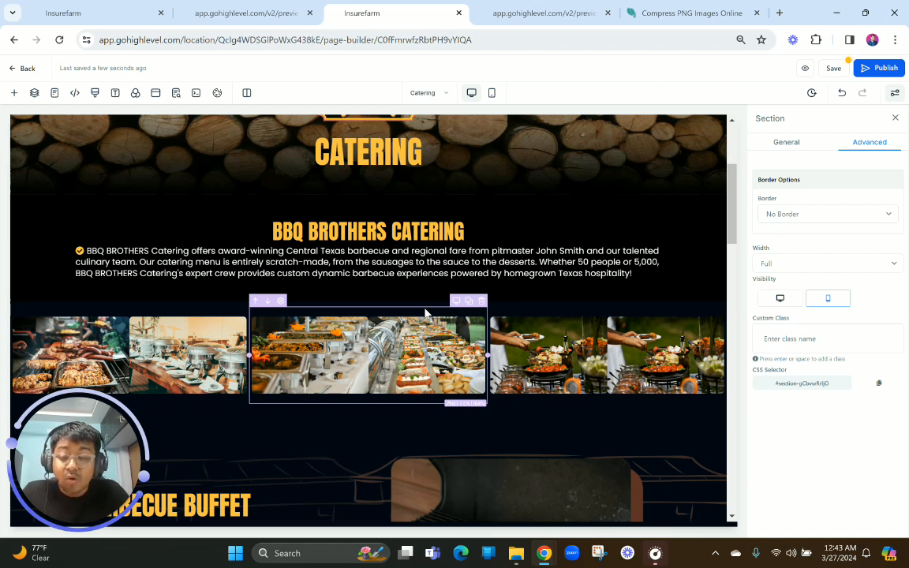
In the desktop image section, delete the extra outdoor serving image and split the second column's two buffet images into separate columns
{"action": "scroll", "coordinate": [425, 313], "scroll_direction": "down", "scroll_amount": 1}
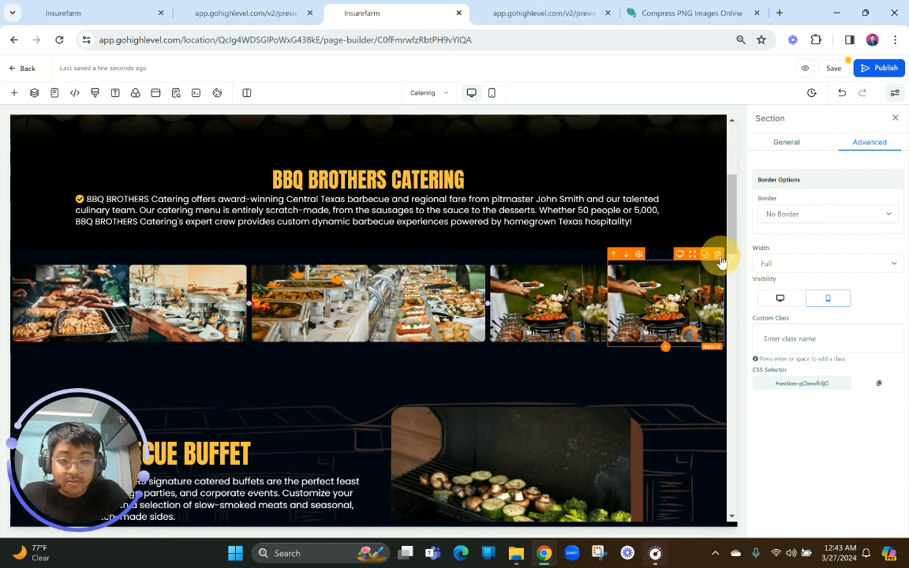
{"action": "left_click", "coordinate": [716, 254]}
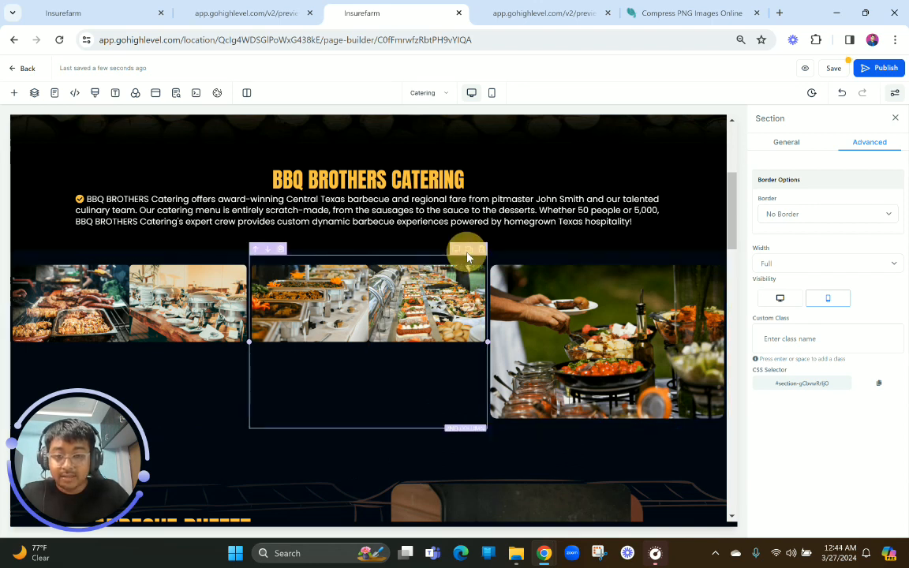
{"action": "left_click", "coordinate": [469, 250]}
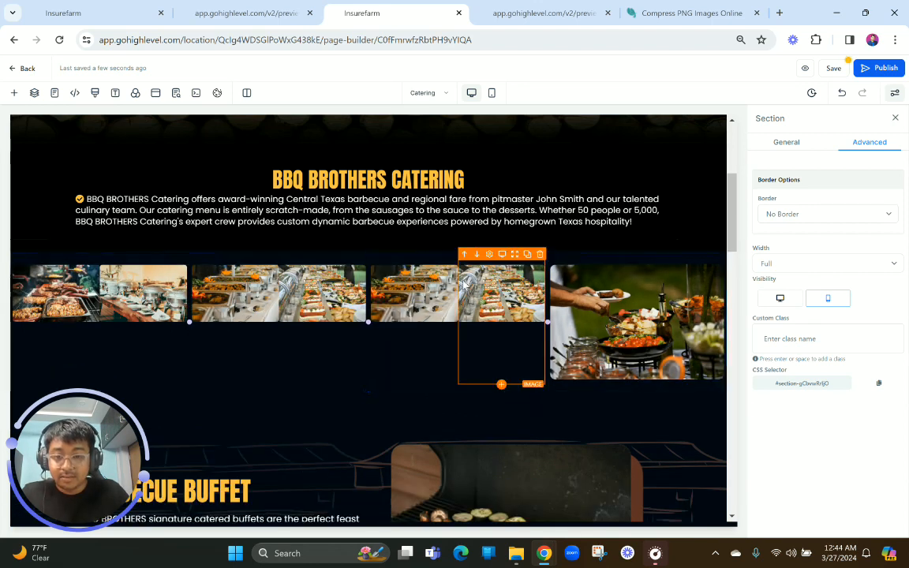
{"action": "left_click", "coordinate": [540, 255]}
{"action": "left_click", "coordinate": [274, 255]}
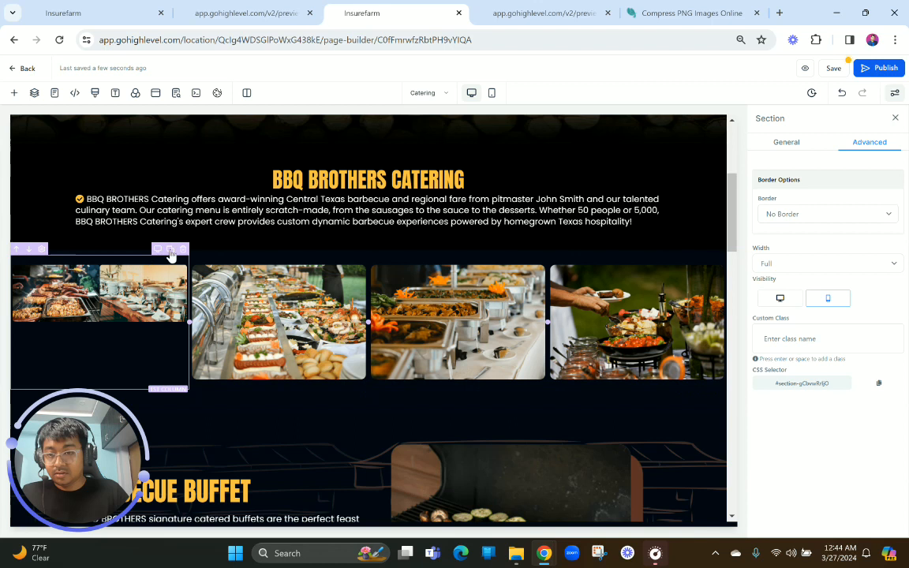
Duplicate the first image column and keep only the grill image in the original and the chafing dish image in the copy
{"action": "left_click", "coordinate": [169, 251]}
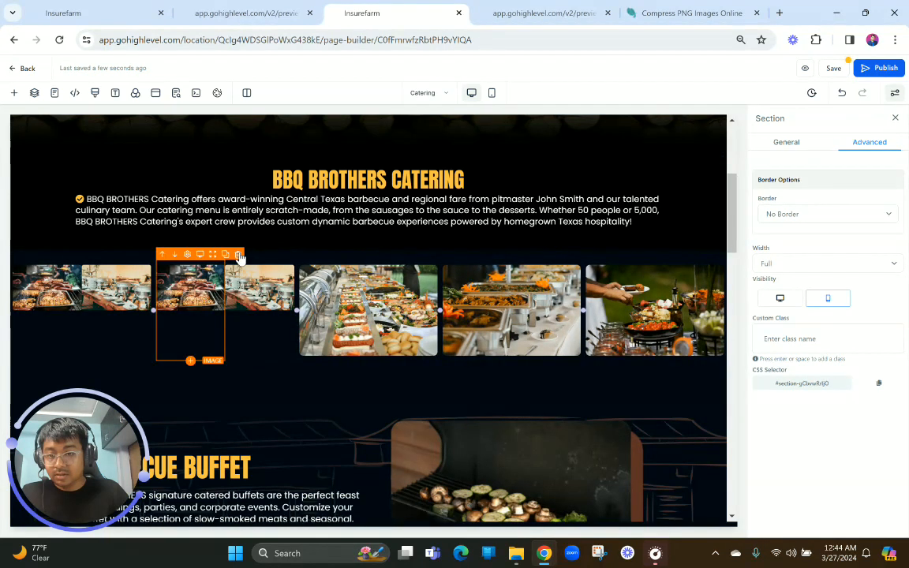
{"action": "left_click", "coordinate": [238, 255]}
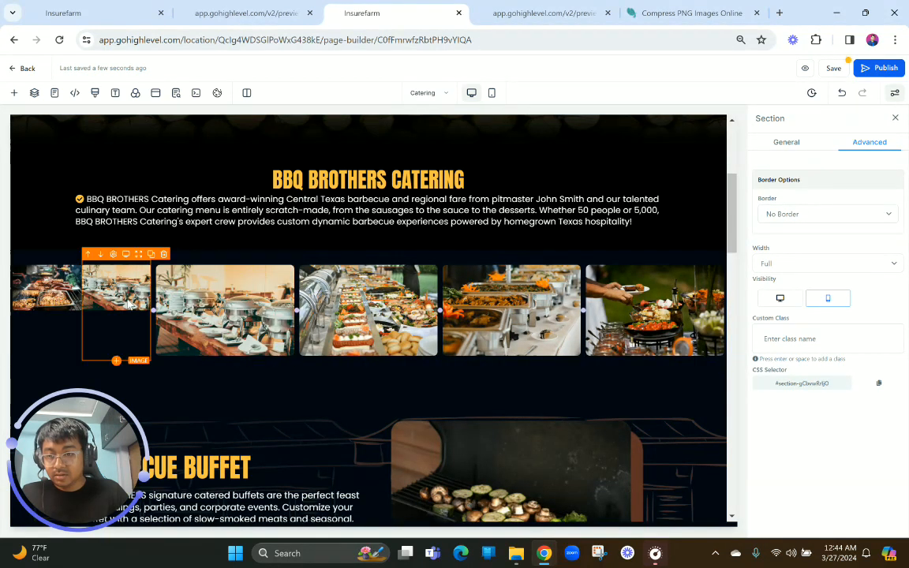
{"action": "left_click", "coordinate": [165, 254]}
{"action": "left_click", "coordinate": [225, 398]}
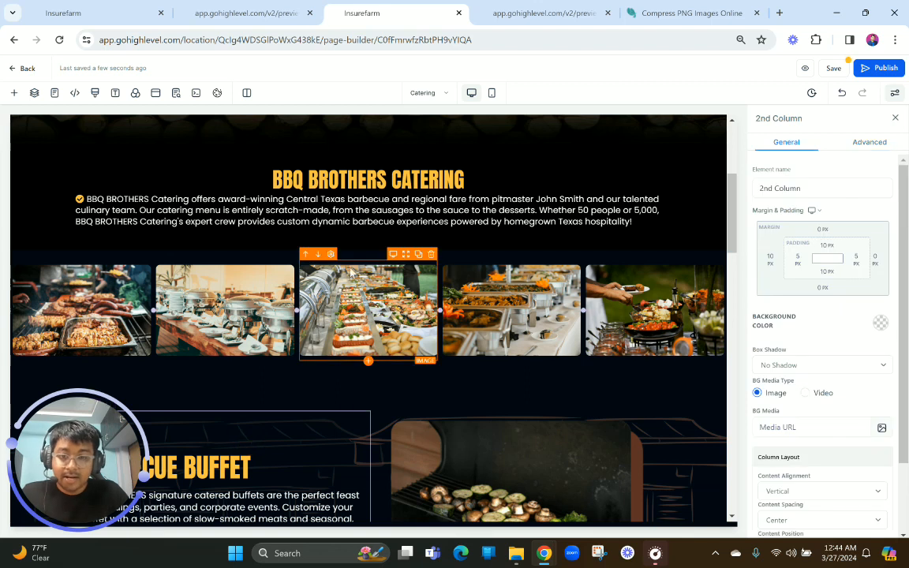
Set the bottom padding of the row containing the BBQ Brothers Catering text to 0 px
{"action": "left_click", "coordinate": [376, 252]}
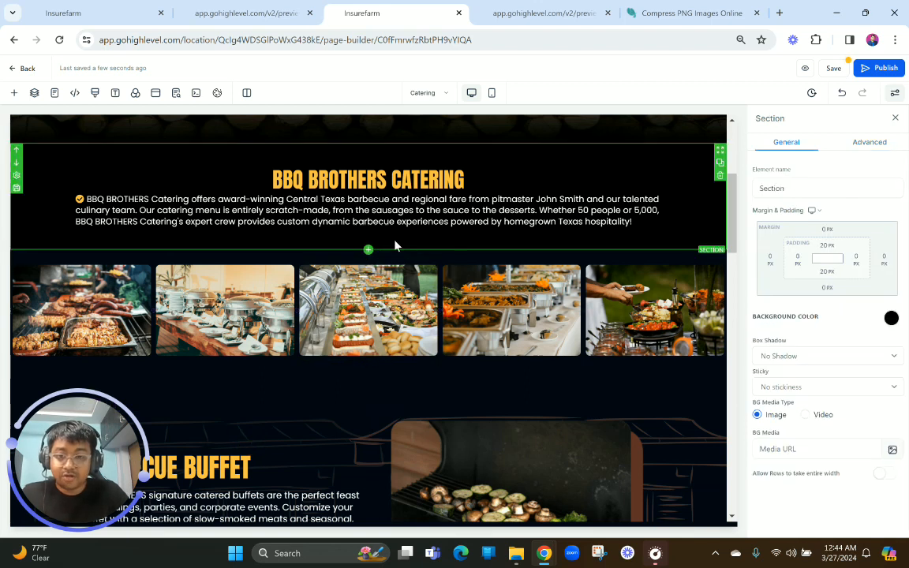
{"action": "left_click", "coordinate": [641, 224]}
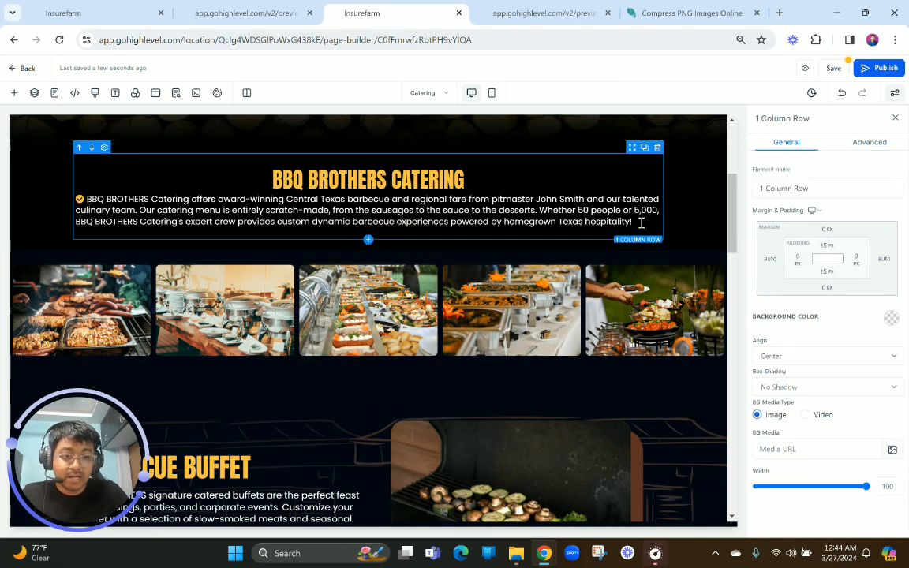
{"action": "left_click", "coordinate": [825, 268]}
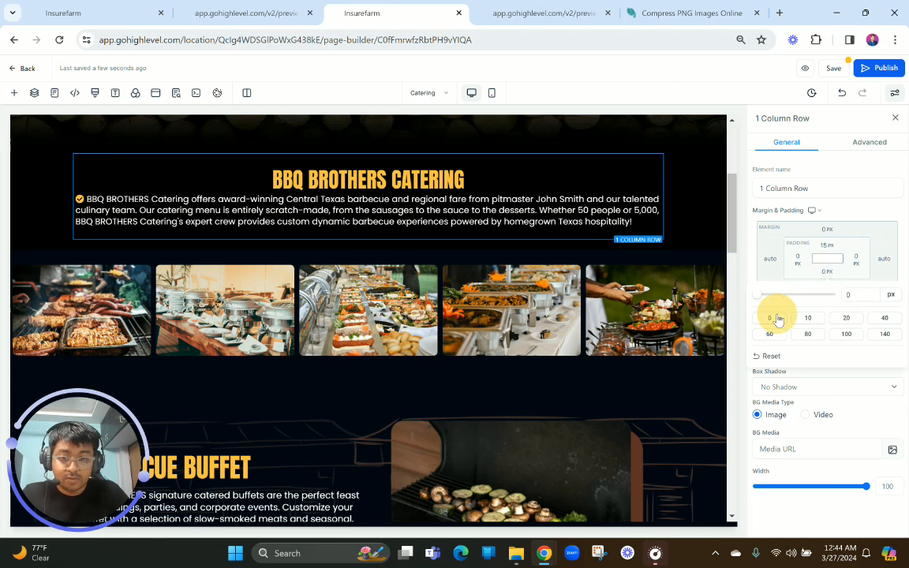
{"action": "left_click", "coordinate": [774, 319]}
Set the bottom padding of the BBQ Brothers Catering text section to 10 px
{"action": "left_click", "coordinate": [383, 245]}
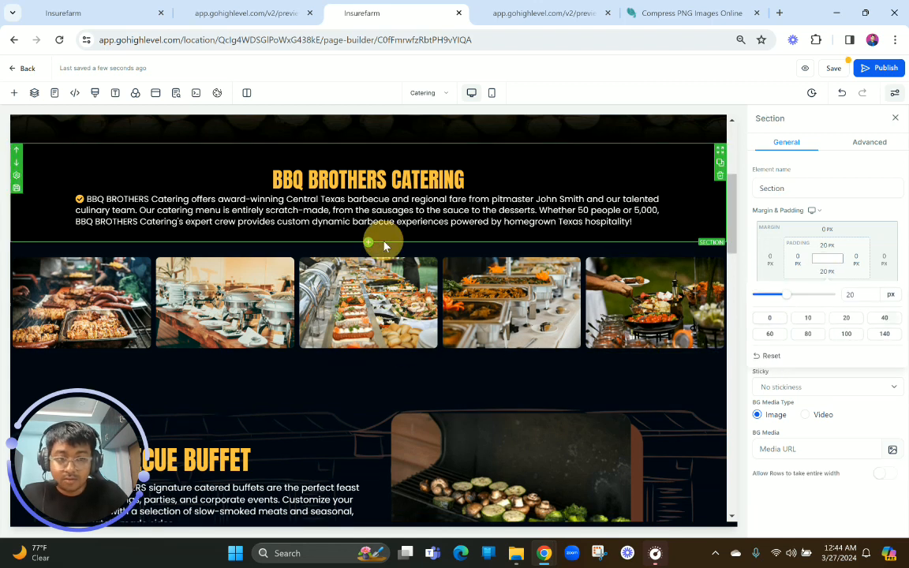
{"action": "left_click", "coordinate": [826, 272]}
{"action": "left_click", "coordinate": [808, 318]}
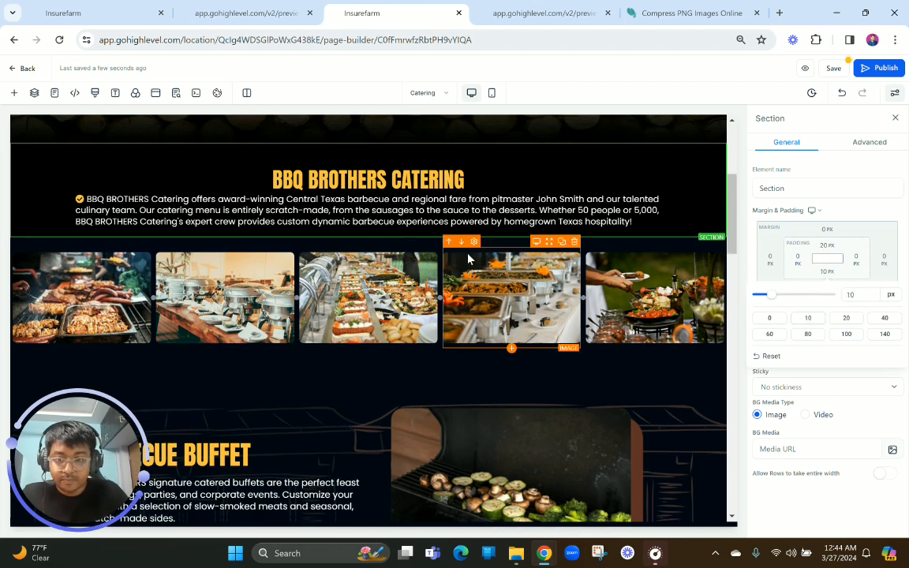
{"action": "left_click", "coordinate": [330, 440]}
Review the catering images and the Barbecue Buffet section in both the mobile and desktop layouts
{"action": "scroll", "coordinate": [329, 436], "scroll_direction": "up", "scroll_amount": 1}
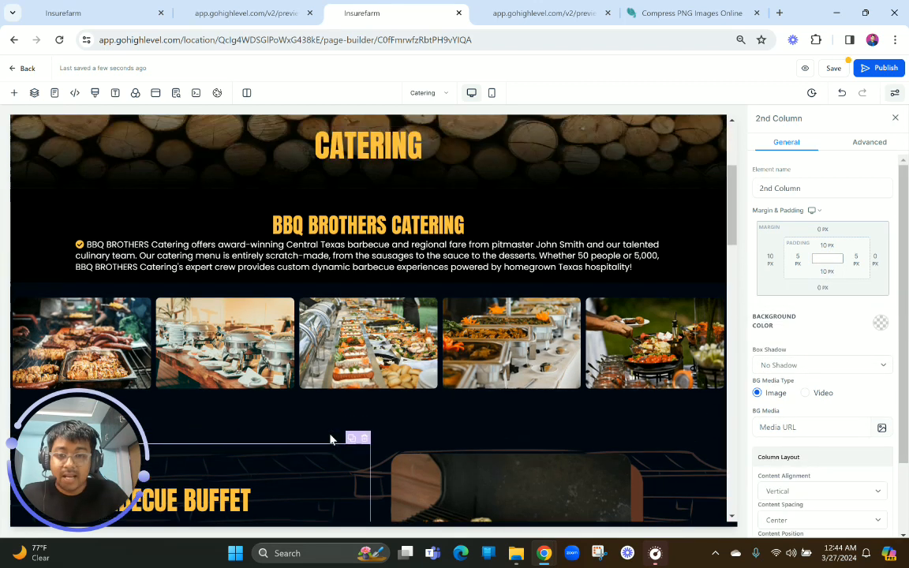
{"action": "left_click", "coordinate": [492, 93]}
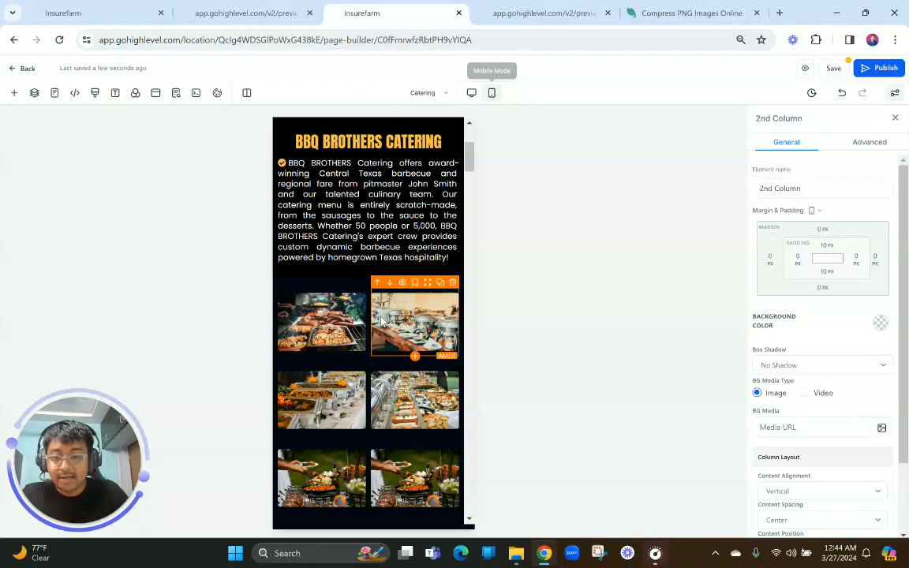
{"action": "scroll", "coordinate": [382, 320], "scroll_direction": "down", "scroll_amount": 2}
{"action": "scroll", "coordinate": [382, 319], "scroll_direction": "down", "scroll_amount": 2}
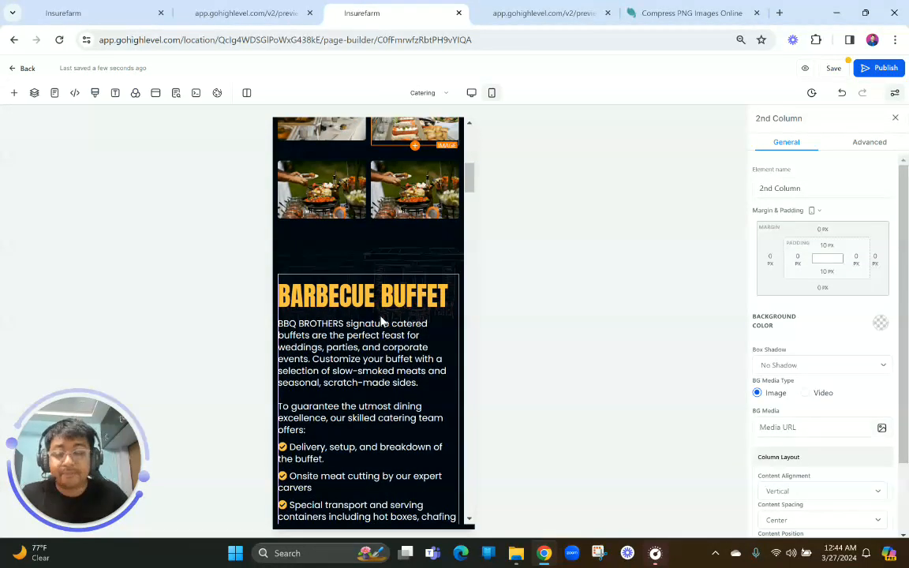
{"action": "left_click", "coordinate": [472, 93]}
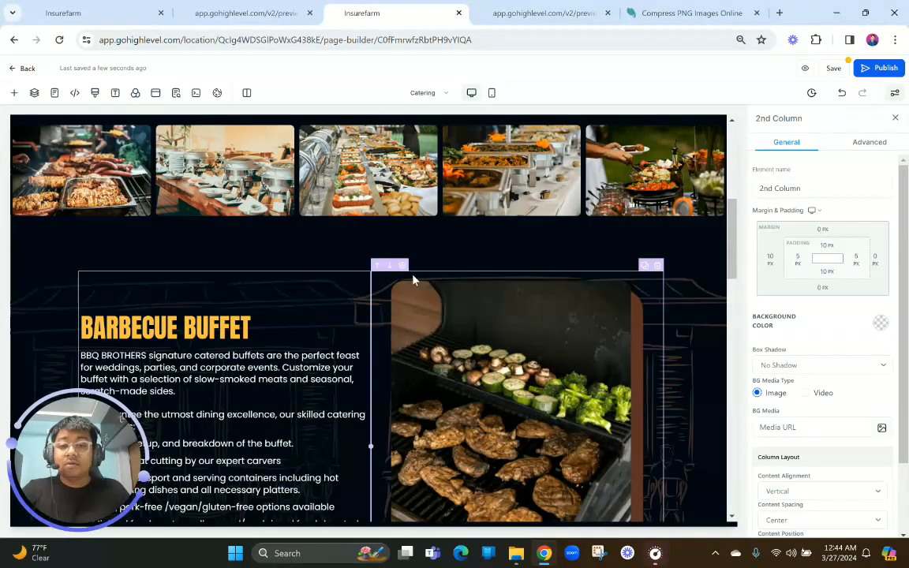
{"action": "scroll", "coordinate": [412, 278], "scroll_direction": "up", "scroll_amount": 3}
{"action": "scroll", "coordinate": [412, 280], "scroll_direction": "up", "scroll_amount": 3}
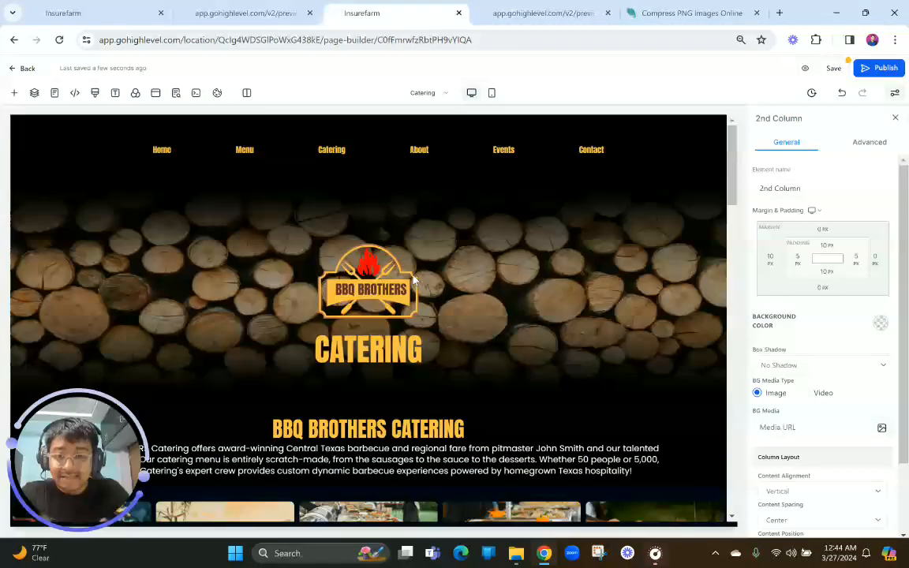
{"action": "scroll", "coordinate": [412, 277], "scroll_direction": "down", "scroll_amount": 3}
{"action": "scroll", "coordinate": [412, 277], "scroll_direction": "down", "scroll_amount": 4}
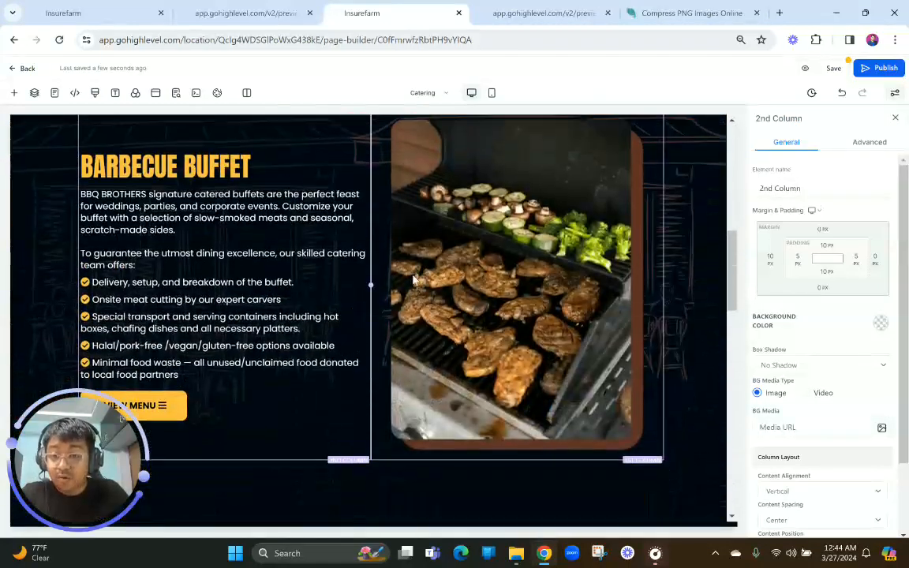
Duplicate the Barbecue Buffet section, making the original visible only on desktop and the copy visible only on mobile
{"action": "scroll", "coordinate": [553, 205], "scroll_direction": "down", "scroll_amount": 1}
{"action": "scroll", "coordinate": [683, 137], "scroll_direction": "up", "scroll_amount": 1}
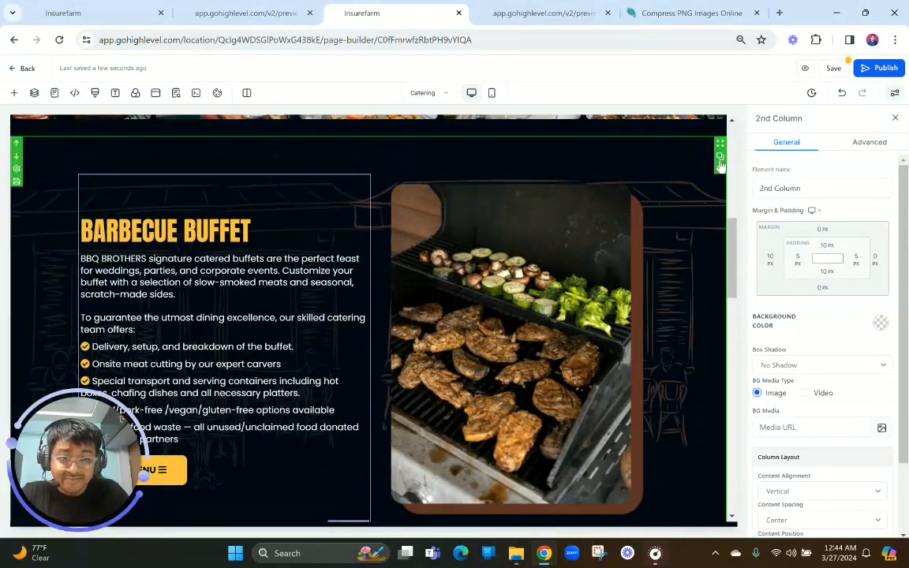
{"action": "left_click", "coordinate": [645, 160]}
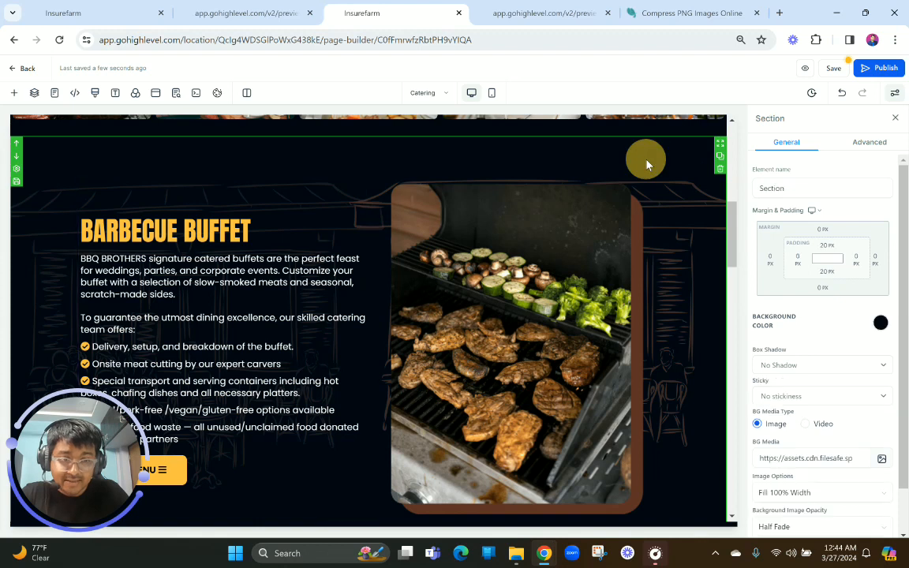
{"action": "left_click", "coordinate": [868, 143]}
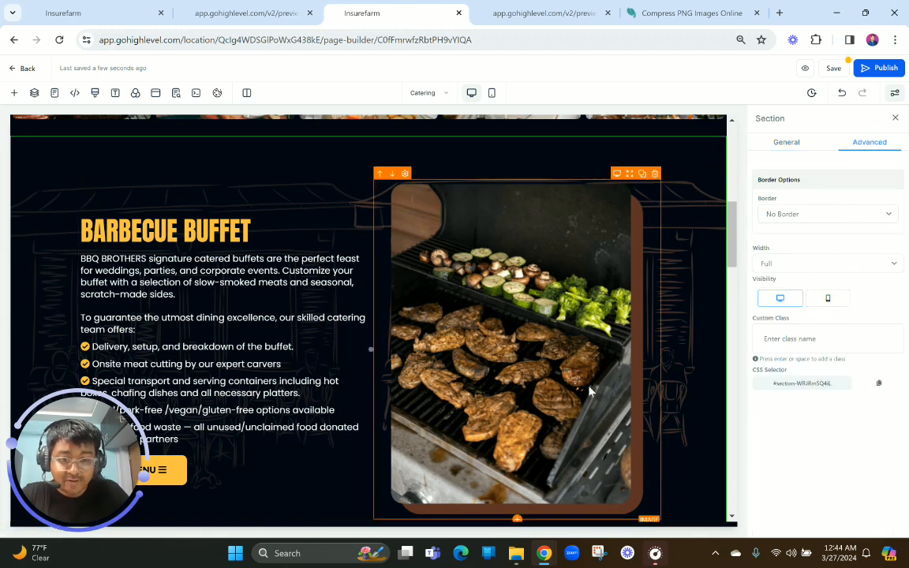
{"action": "scroll", "coordinate": [589, 391], "scroll_direction": "down", "scroll_amount": 5}
{"action": "left_click", "coordinate": [564, 268]}
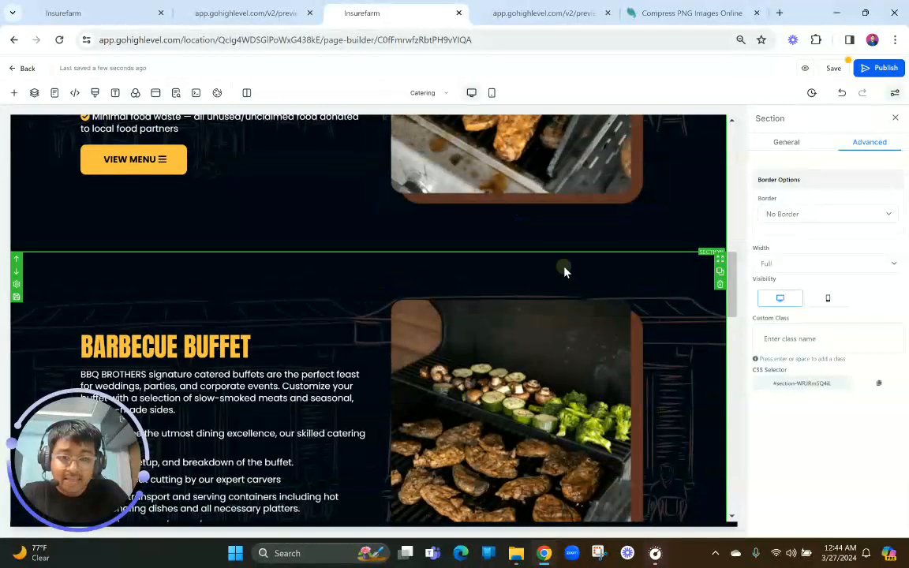
{"action": "left_click", "coordinate": [871, 142]}
{"action": "left_click", "coordinate": [776, 302]}
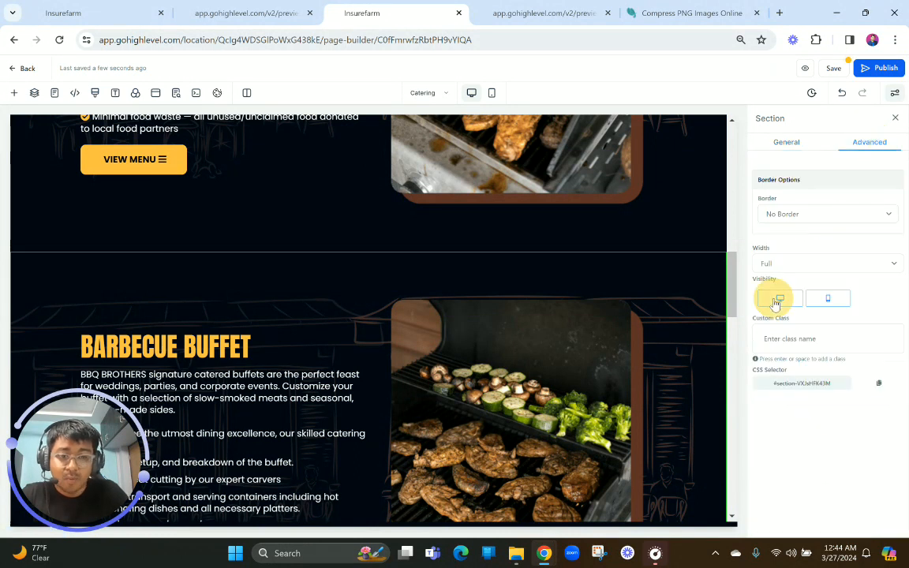
In the mobile layout, move the grill image between the Barbecue Buffet headline and its paragraph
{"action": "scroll", "coordinate": [546, 255], "scroll_direction": "up", "scroll_amount": 6}
{"action": "left_click", "coordinate": [491, 99]}
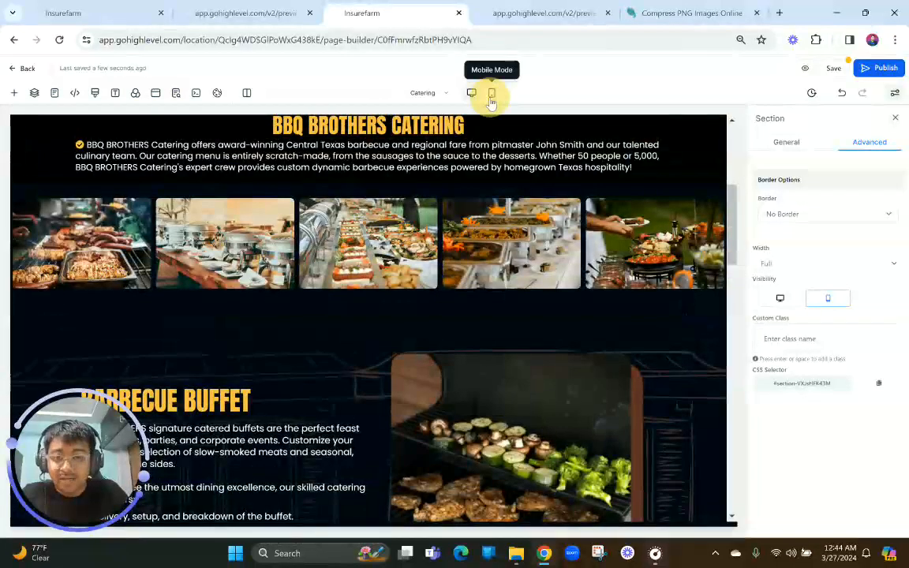
{"action": "scroll", "coordinate": [341, 278], "scroll_direction": "down", "scroll_amount": 8}
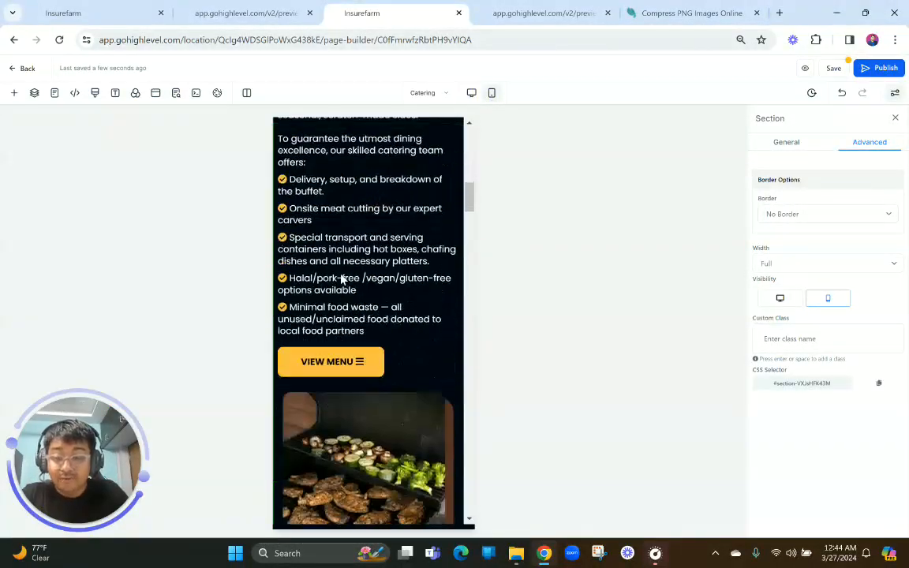
{"action": "left_click_drag", "start_coordinate": [425, 377], "coordinate": [418, 128]}
{"action": "scroll", "coordinate": [380, 178], "scroll_direction": "up", "scroll_amount": 1}
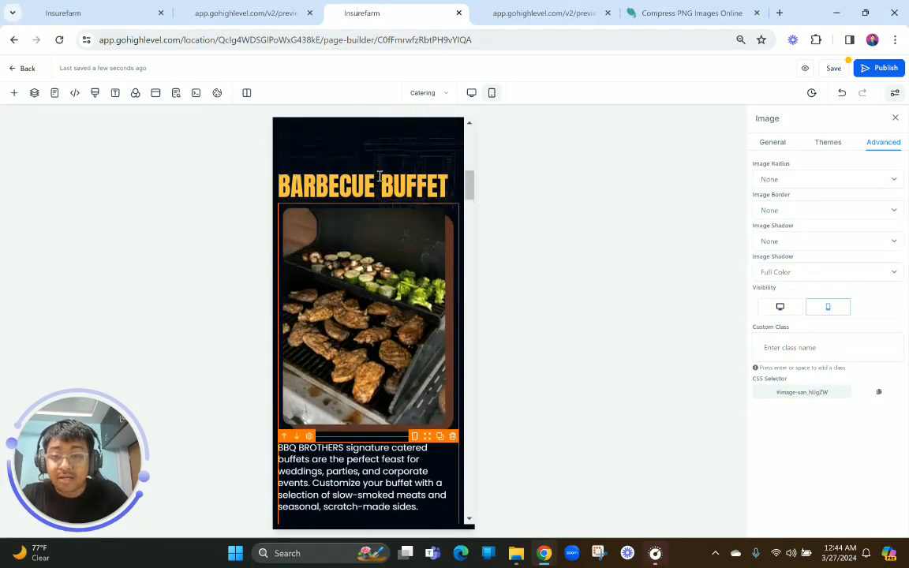
Center the Barbecue Buffet headline on mobile and set its font size to 42 px
{"action": "left_click", "coordinate": [380, 176]}
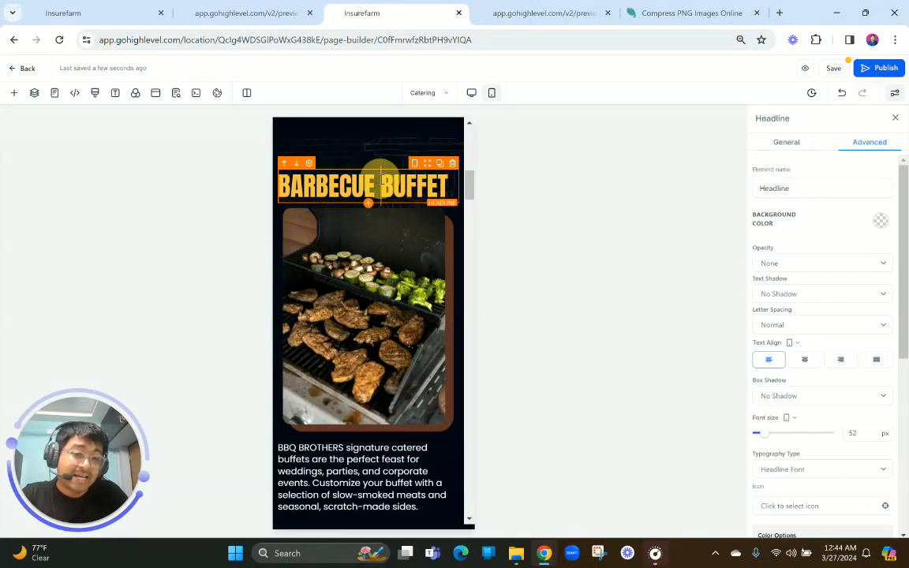
{"action": "left_click", "coordinate": [806, 360]}
{"action": "double_click", "coordinate": [868, 431]}
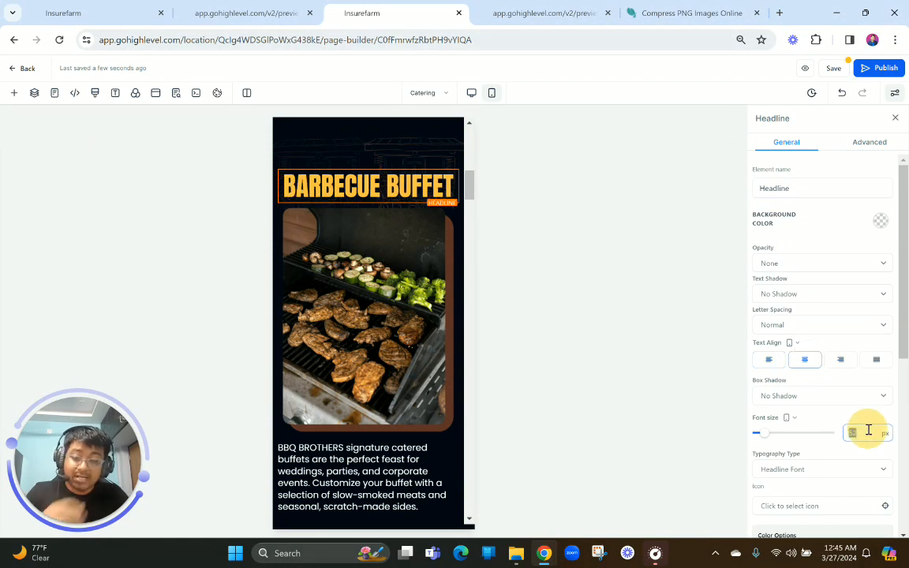
{"action": "type", "text": "42"}
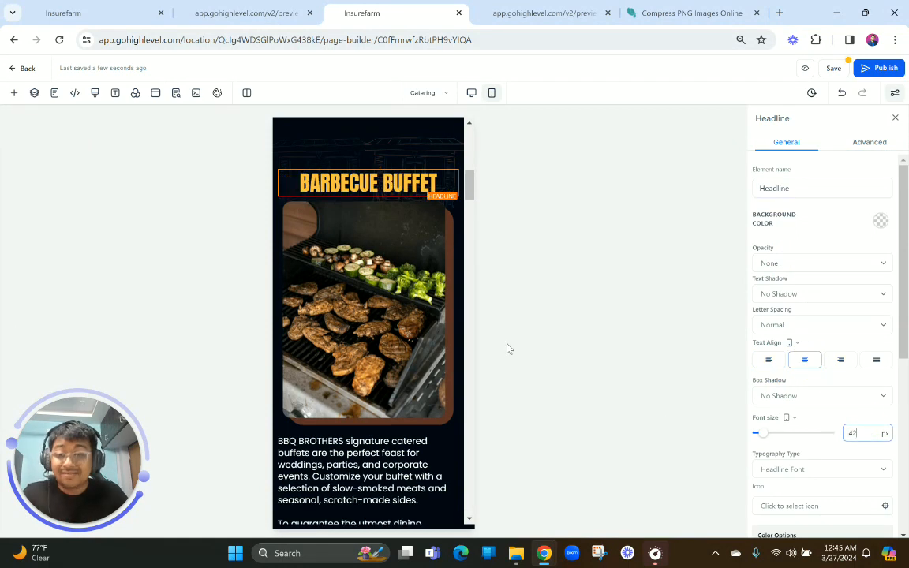
{"action": "left_click", "coordinate": [793, 419]}
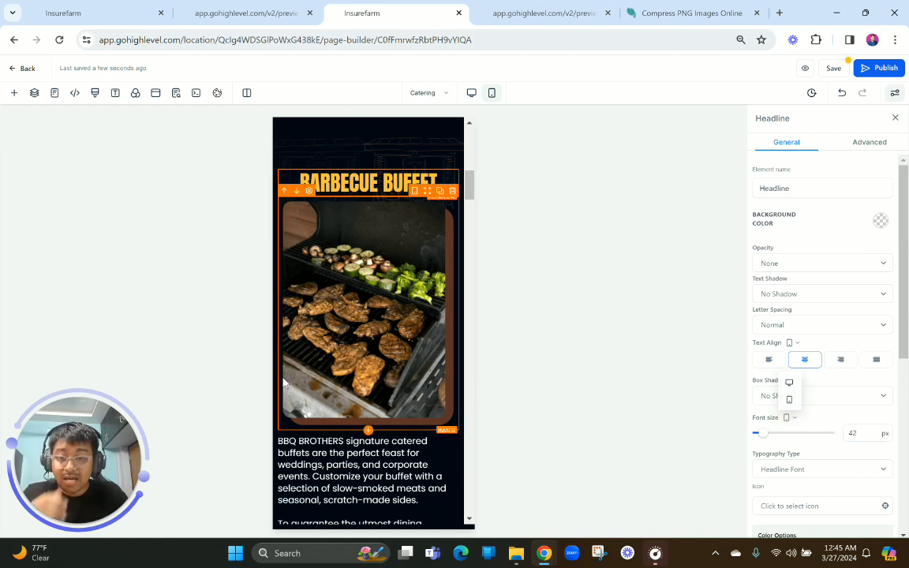
Set the mobile font size of the paragraph below the grill image to 16 px
{"action": "scroll", "coordinate": [356, 332], "scroll_direction": "down", "scroll_amount": 3}
{"action": "left_click", "coordinate": [318, 319]}
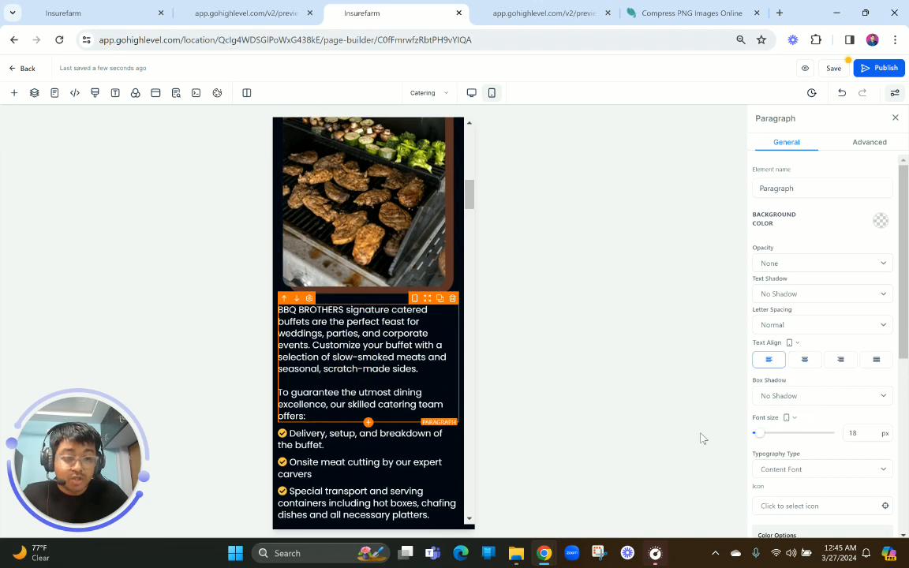
{"action": "left_click", "coordinate": [853, 434]}
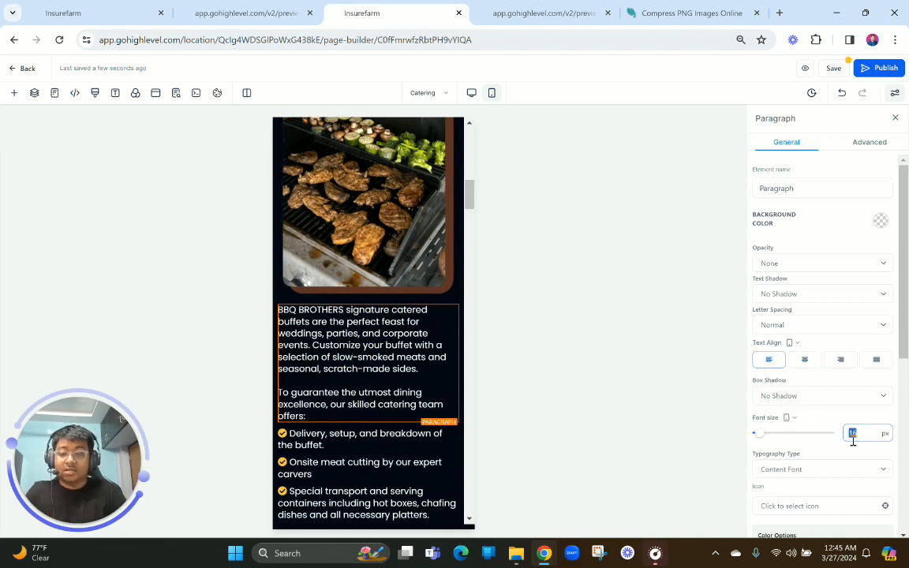
Set the mobile font size of all five checkmarked Barbecue Buffet items, from Delivery to Minimal food waste, to 16 px
{"action": "left_click", "coordinate": [400, 410]}
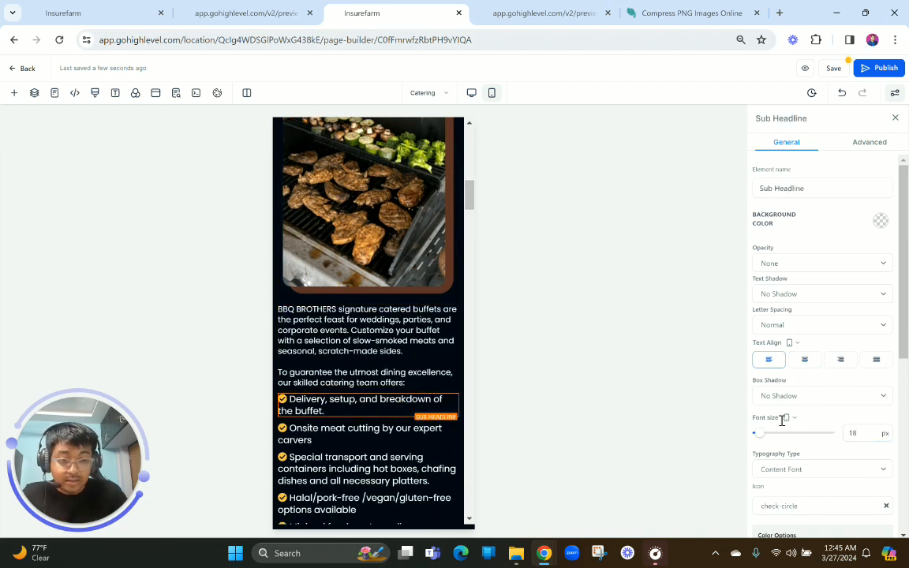
{"action": "left_click", "coordinate": [851, 434]}
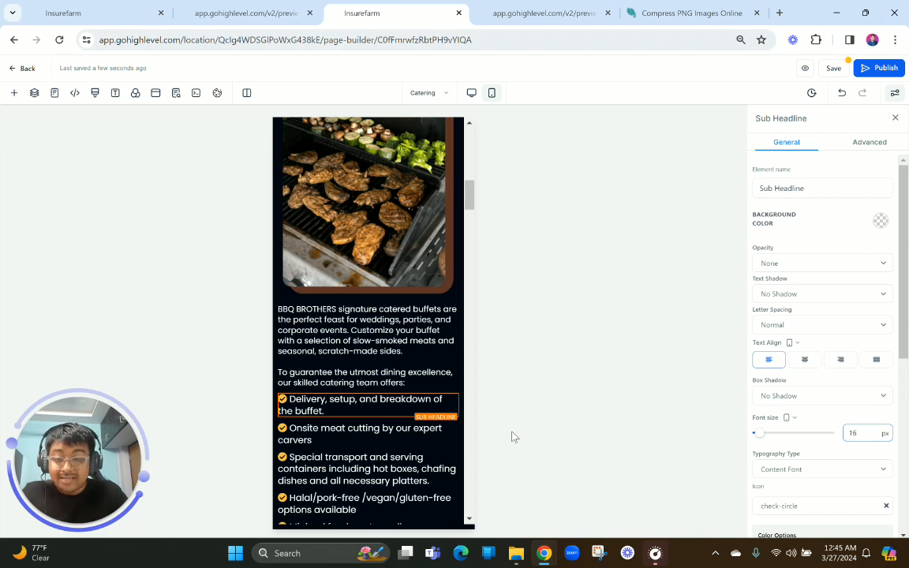
{"action": "left_click", "coordinate": [363, 432]}
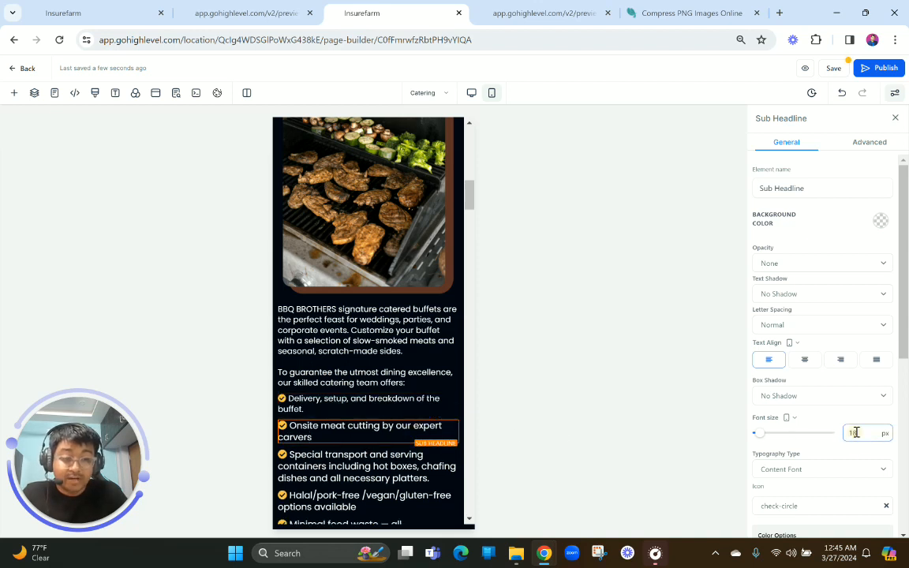
{"action": "key", "text": "BackSpace"}
{"action": "type", "text": "6"}
{"action": "scroll", "coordinate": [357, 362], "scroll_direction": "down", "scroll_amount": 1}
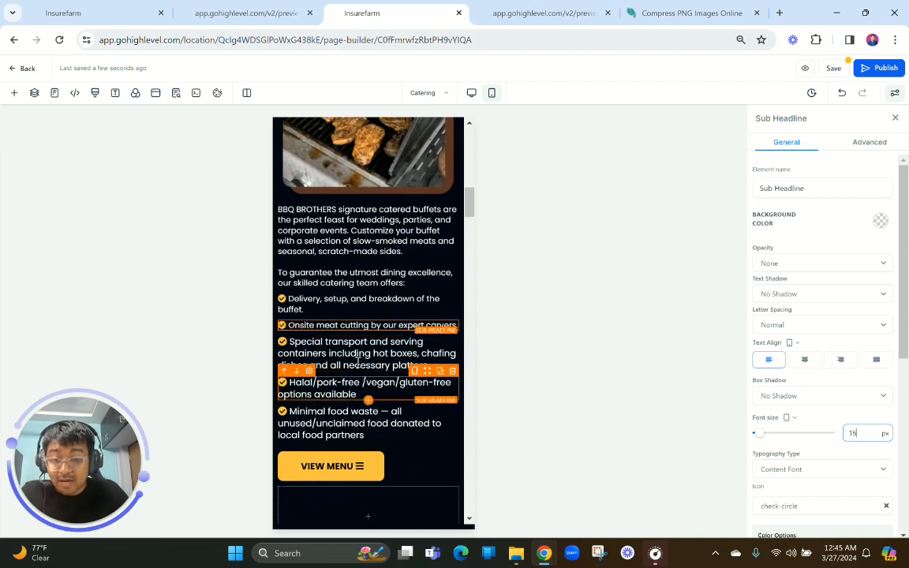
{"action": "left_click", "coordinate": [355, 357]}
{"action": "left_click", "coordinate": [854, 432]}
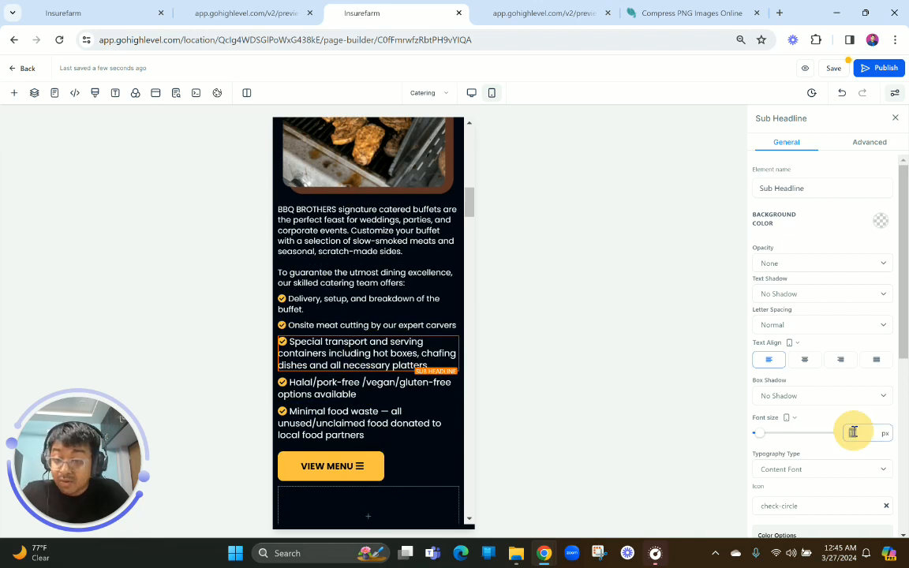
{"action": "left_click", "coordinate": [400, 401]}
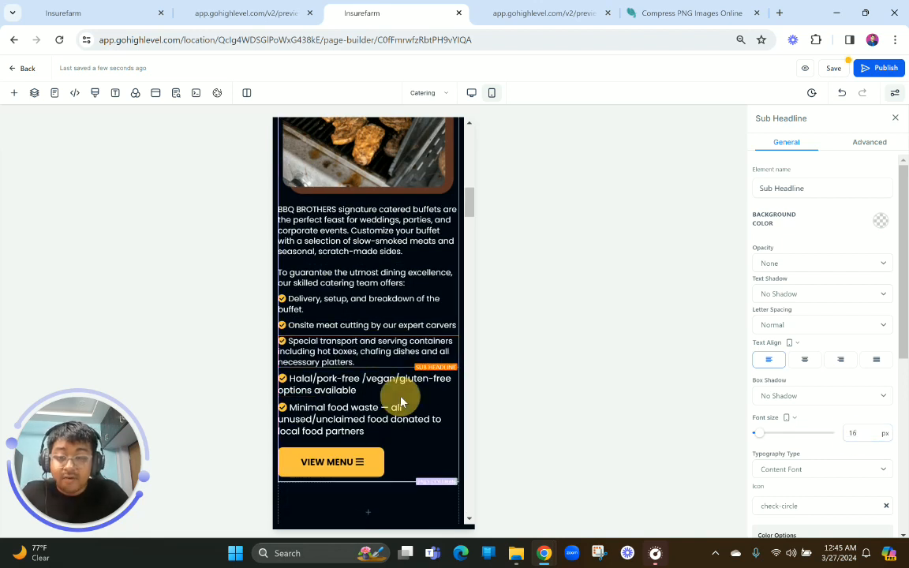
{"action": "left_click", "coordinate": [380, 383]}
{"action": "double_click", "coordinate": [865, 438]}
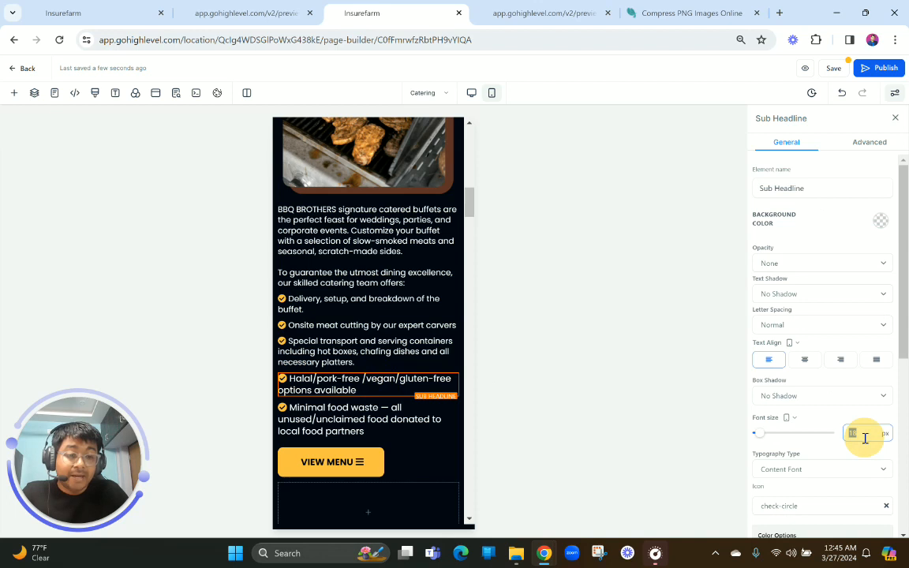
{"action": "type", "text": "16"}
{"action": "left_click", "coordinate": [433, 416]}
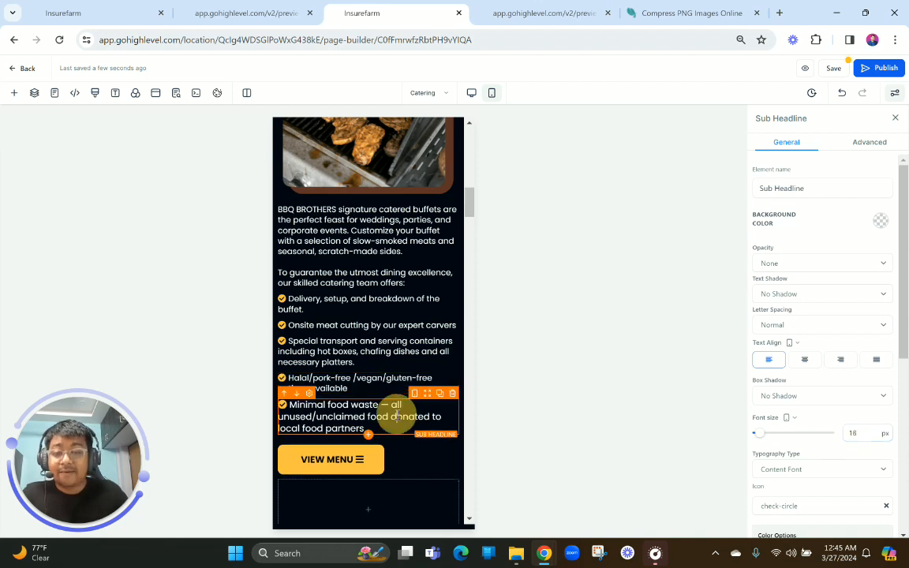
{"action": "double_click", "coordinate": [857, 434]}
{"action": "type", "text": "16"}
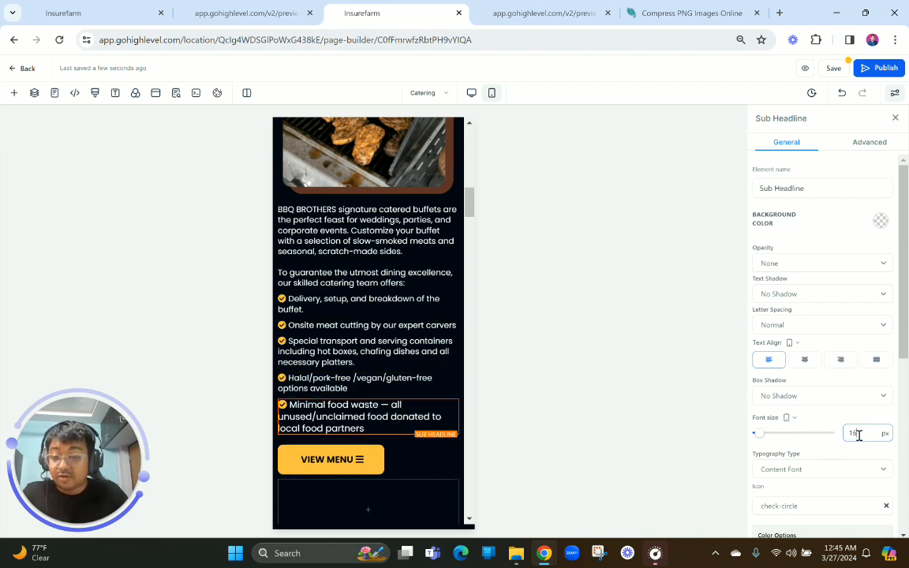
Center the View Menu button of the mobile Barbecue Buffet section
{"action": "left_click", "coordinate": [359, 457]}
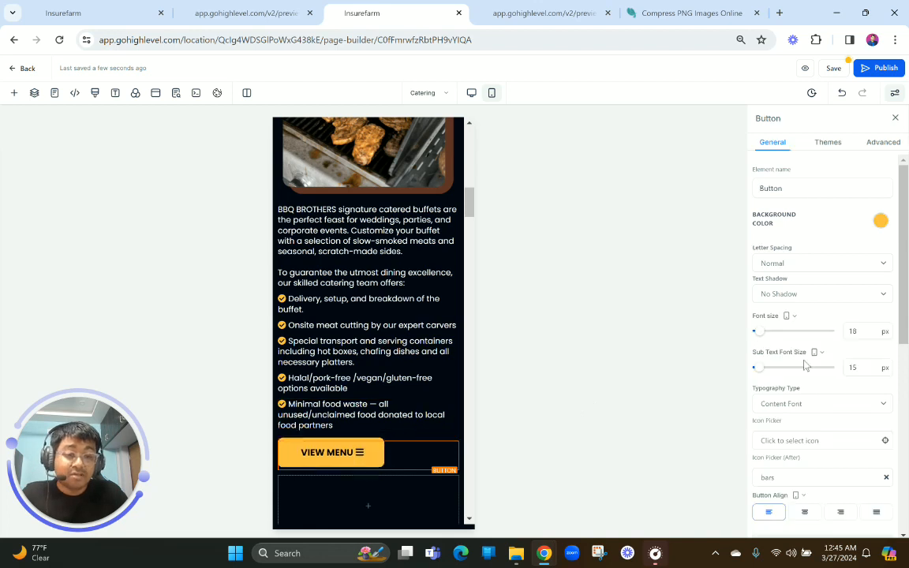
{"action": "left_click", "coordinate": [805, 513]}
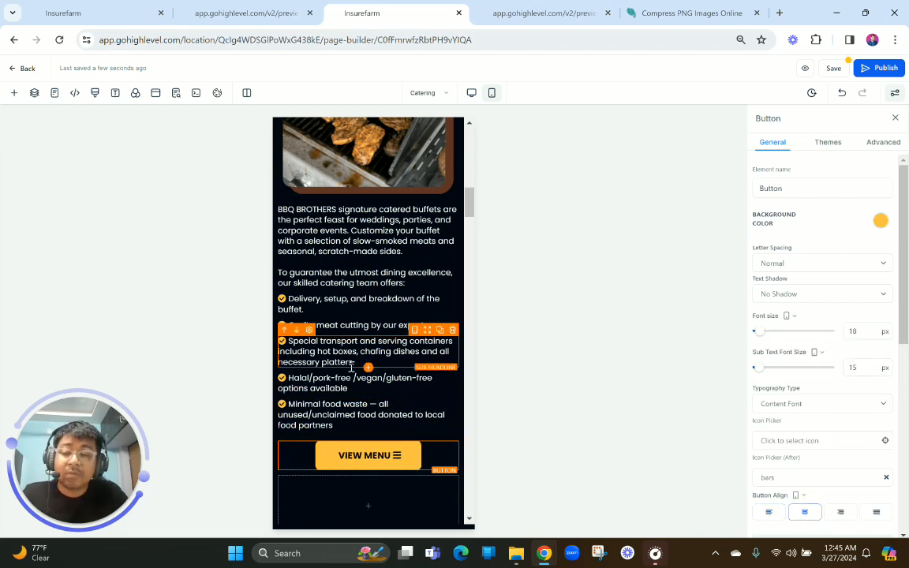
Set the top margin of the mobile Barbecue Buffet two-column row to 0 px
{"action": "scroll", "coordinate": [322, 316], "scroll_direction": "up", "scroll_amount": 4}
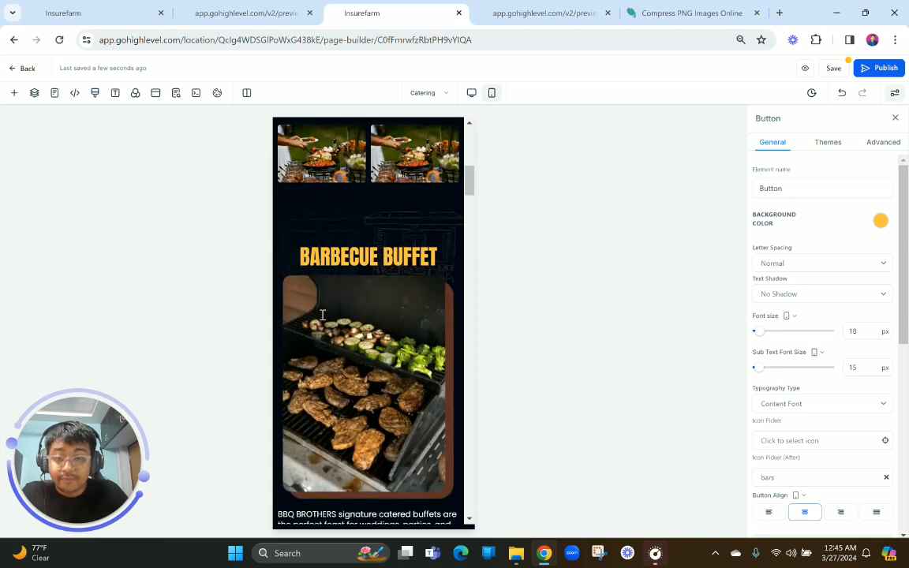
{"action": "scroll", "coordinate": [322, 315], "scroll_direction": "down", "scroll_amount": 3}
{"action": "scroll", "coordinate": [322, 314], "scroll_direction": "up", "scroll_amount": 3}
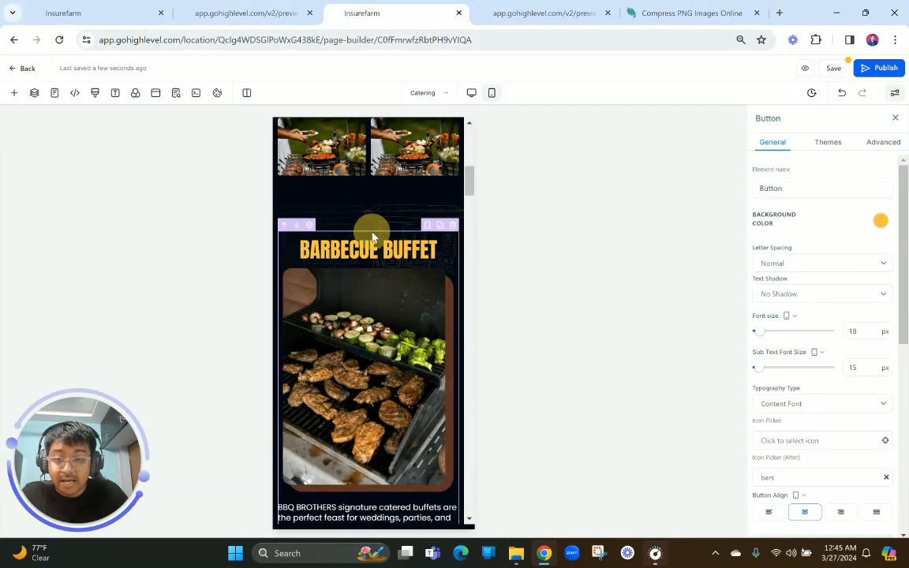
{"action": "left_click", "coordinate": [374, 235]}
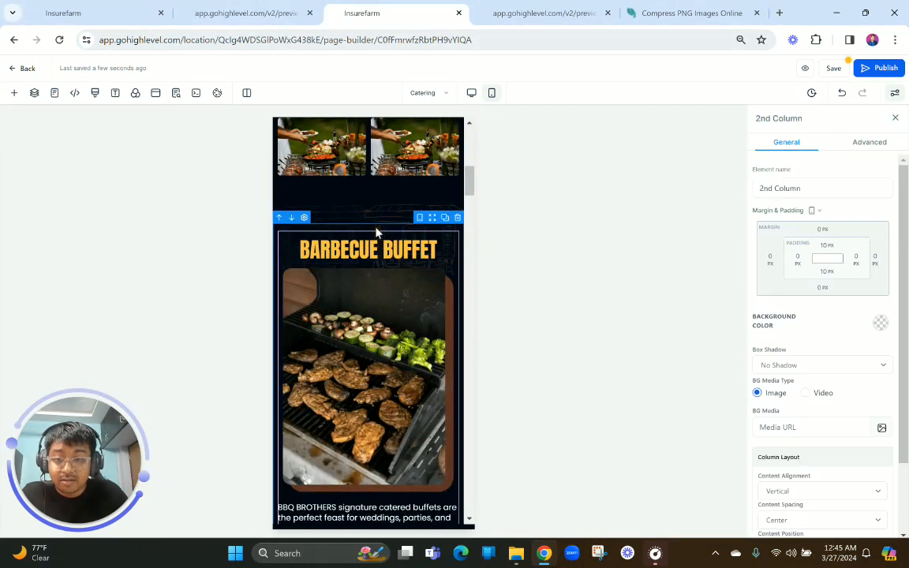
{"action": "left_click", "coordinate": [826, 236]}
{"action": "left_click", "coordinate": [878, 278]}
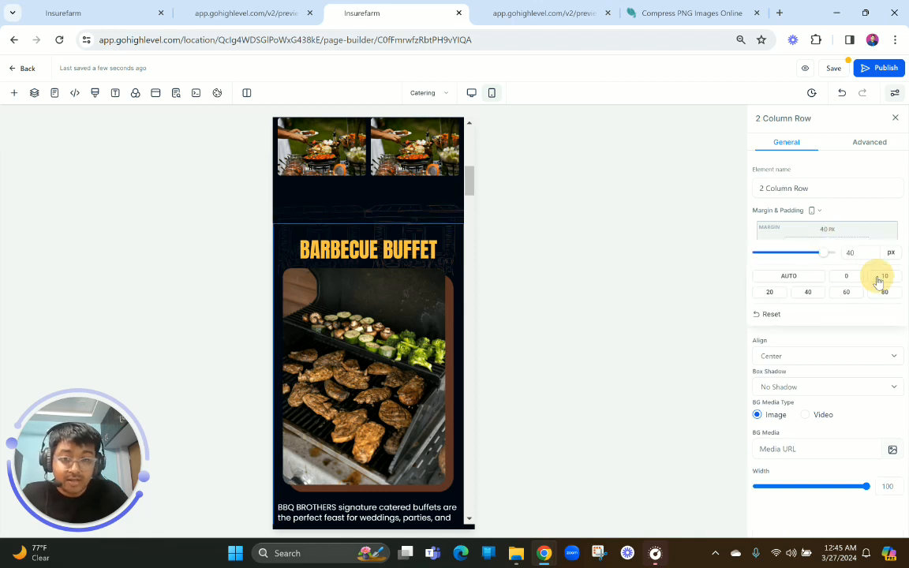
{"action": "left_click", "coordinate": [848, 276]}
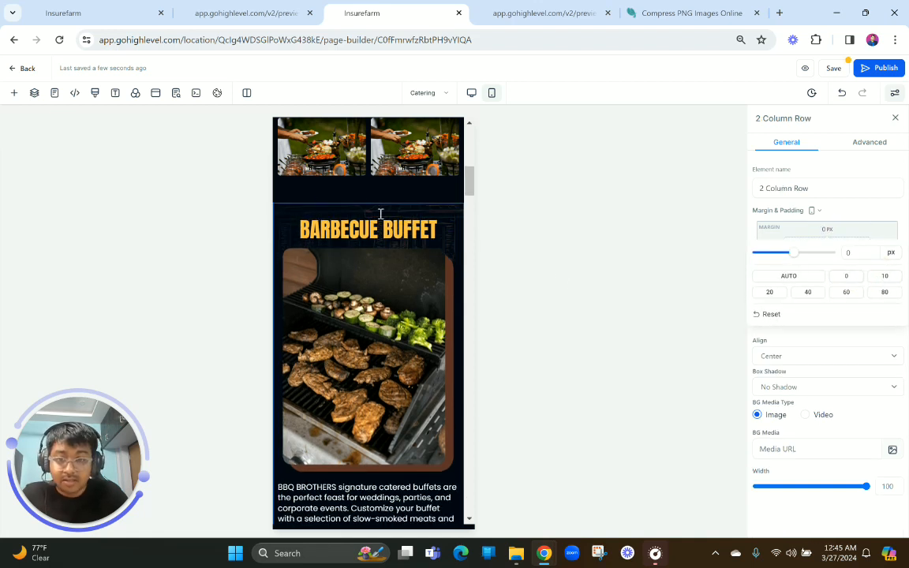
{"action": "left_click", "coordinate": [359, 198]}
{"action": "left_click", "coordinate": [359, 197]}
Delete the empty column below the mobile View Menu button and set the row's bottom margin to 0 px
{"action": "scroll", "coordinate": [371, 348], "scroll_direction": "down", "scroll_amount": 5}
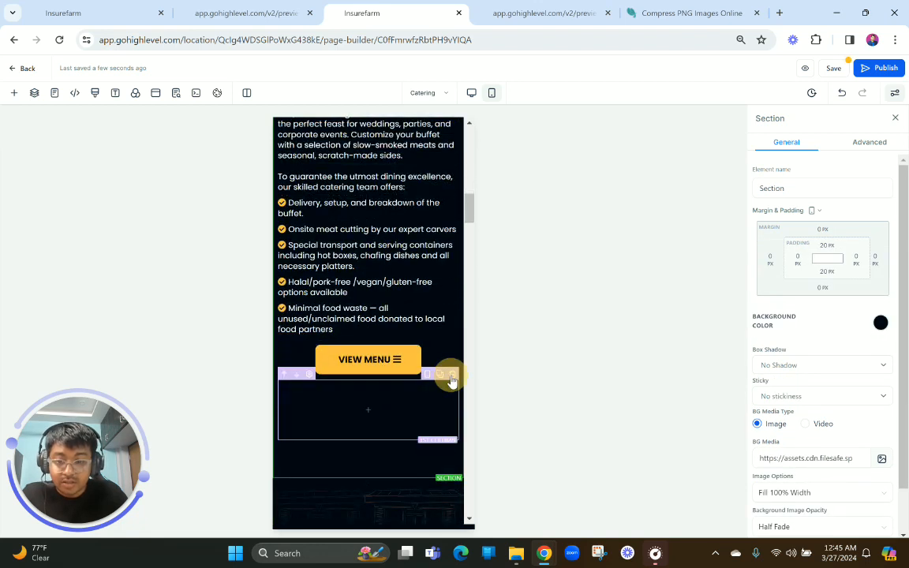
{"action": "left_click", "coordinate": [453, 375]}
{"action": "left_click", "coordinate": [379, 388]}
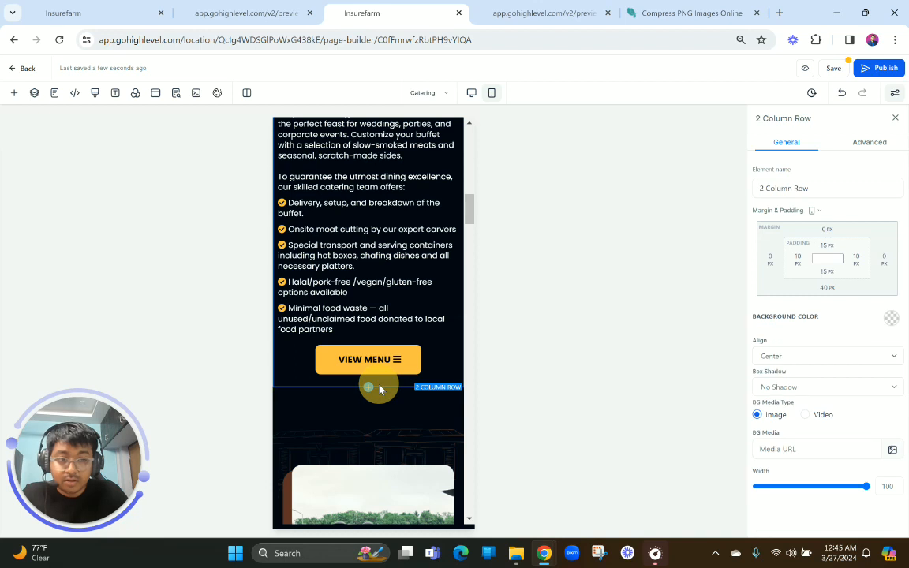
{"action": "left_click", "coordinate": [827, 287]}
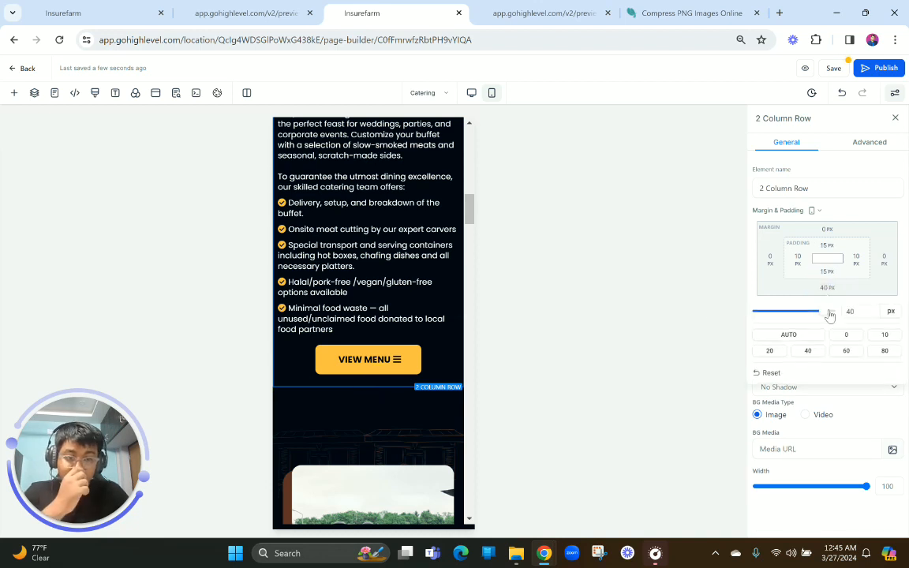
{"action": "left_click", "coordinate": [845, 335]}
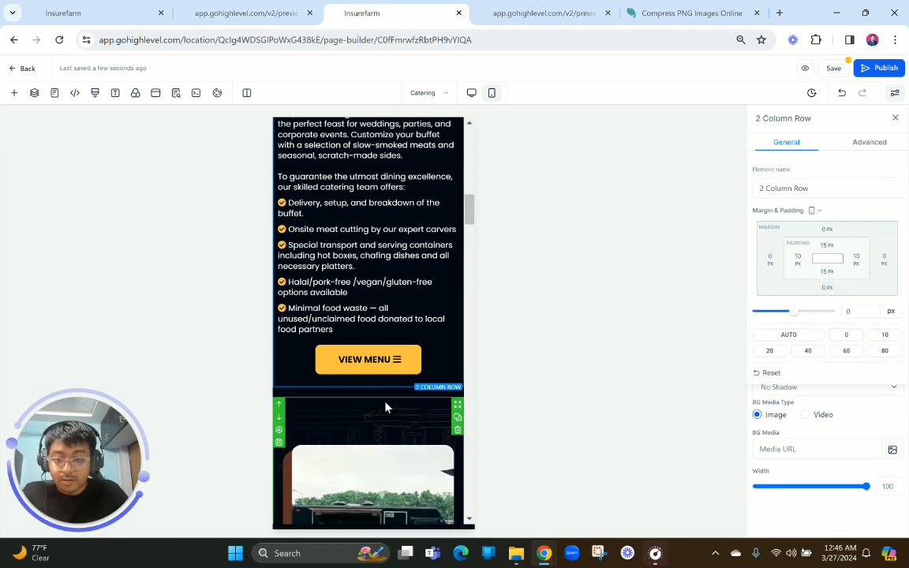
In desktop view, duplicate the Smokehouse Fiesta section and make the original visible on desktop only
{"action": "left_click", "coordinate": [471, 93]}
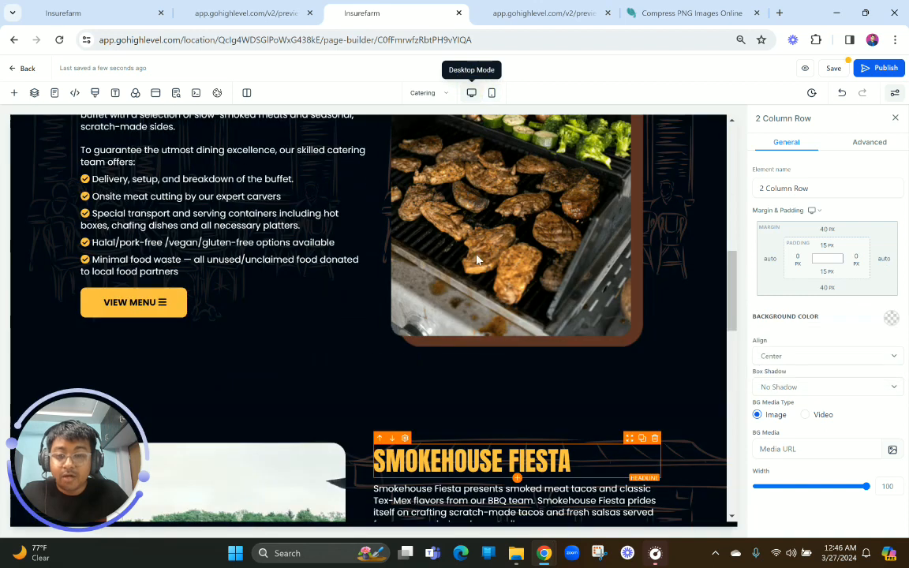
{"action": "scroll", "coordinate": [479, 278], "scroll_direction": "down", "scroll_amount": 1}
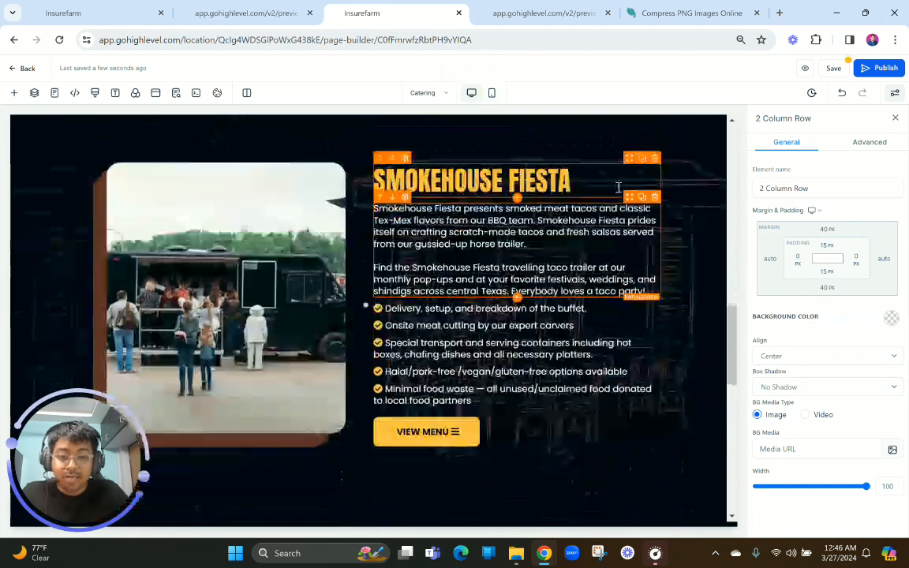
{"action": "left_click", "coordinate": [694, 185]}
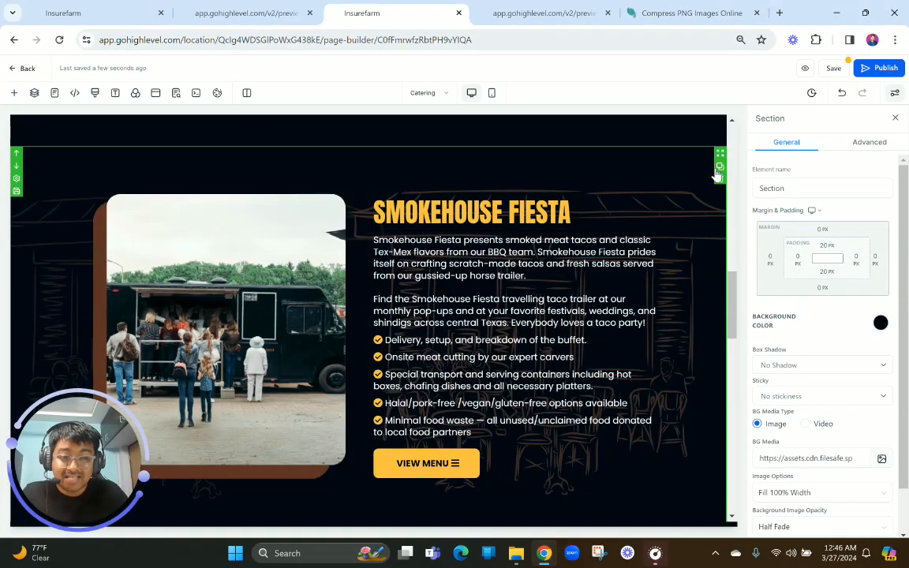
{"action": "left_click", "coordinate": [870, 142]}
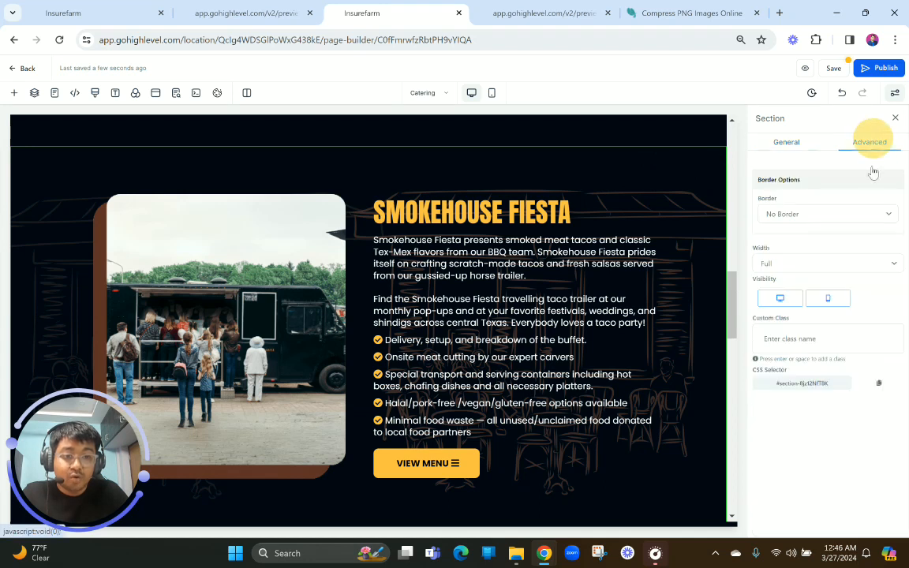
{"action": "left_click", "coordinate": [828, 306]}
Make the duplicated Smokehouse Fiesta section visible on mobile only
{"action": "scroll", "coordinate": [588, 383], "scroll_direction": "down", "scroll_amount": 3}
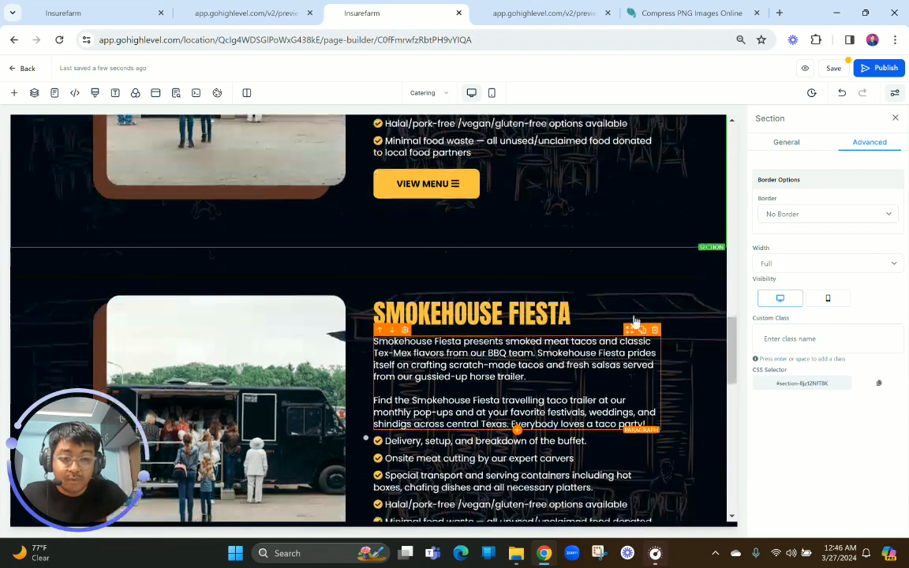
{"action": "left_click", "coordinate": [633, 262]}
{"action": "left_click", "coordinate": [868, 142]}
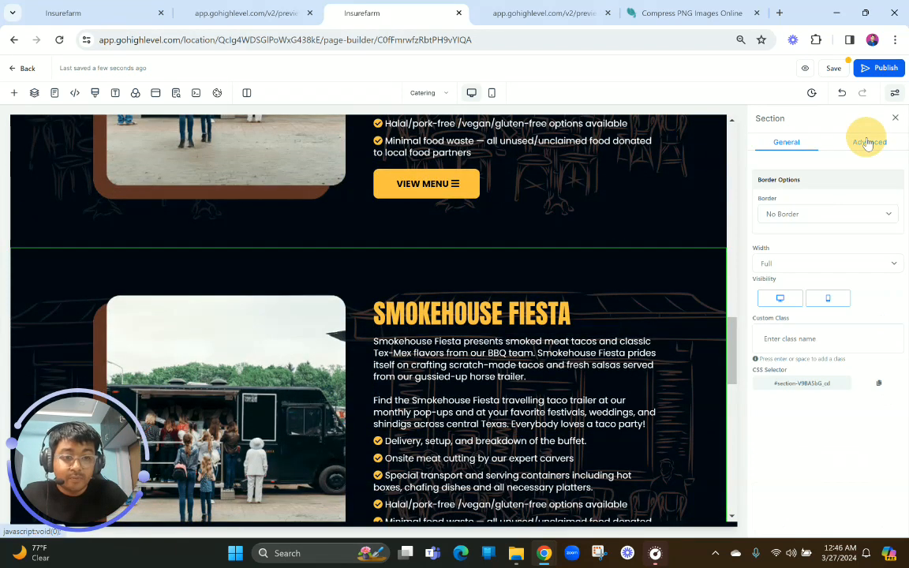
{"action": "left_click", "coordinate": [785, 299]}
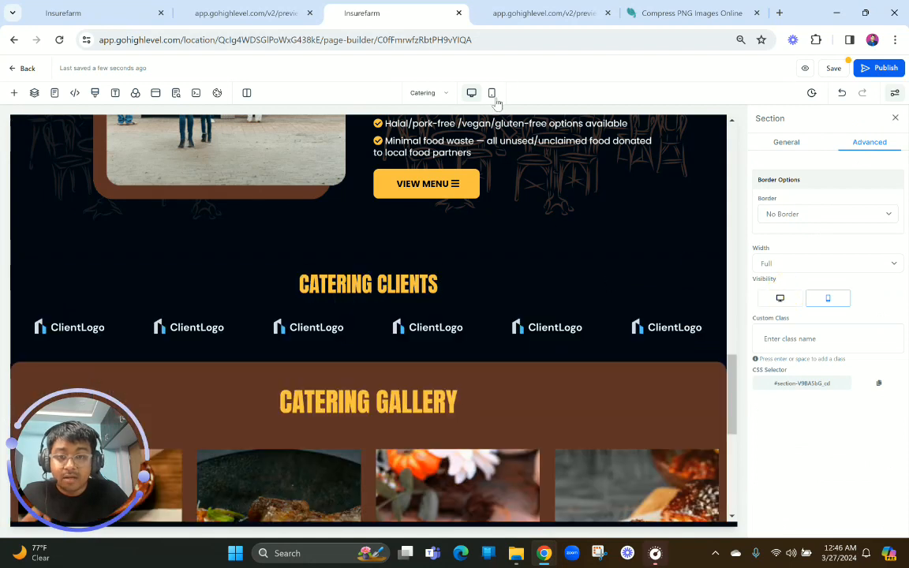
In mobile view, move the Smokehouse Fiesta headline above the food truck image
{"action": "left_click", "coordinate": [490, 95]}
{"action": "scroll", "coordinate": [346, 355], "scroll_direction": "up", "scroll_amount": 10}
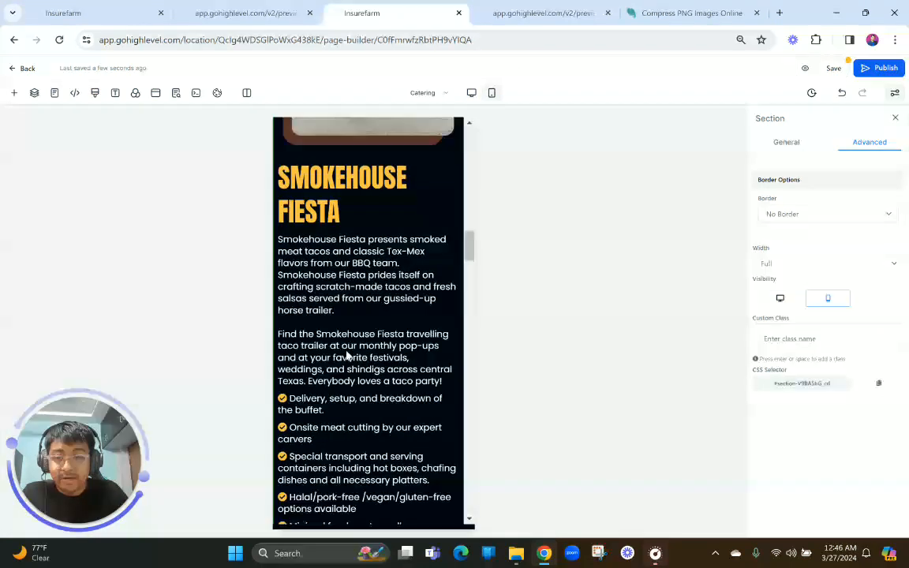
{"action": "scroll", "coordinate": [346, 355], "scroll_direction": "up", "scroll_amount": 2}
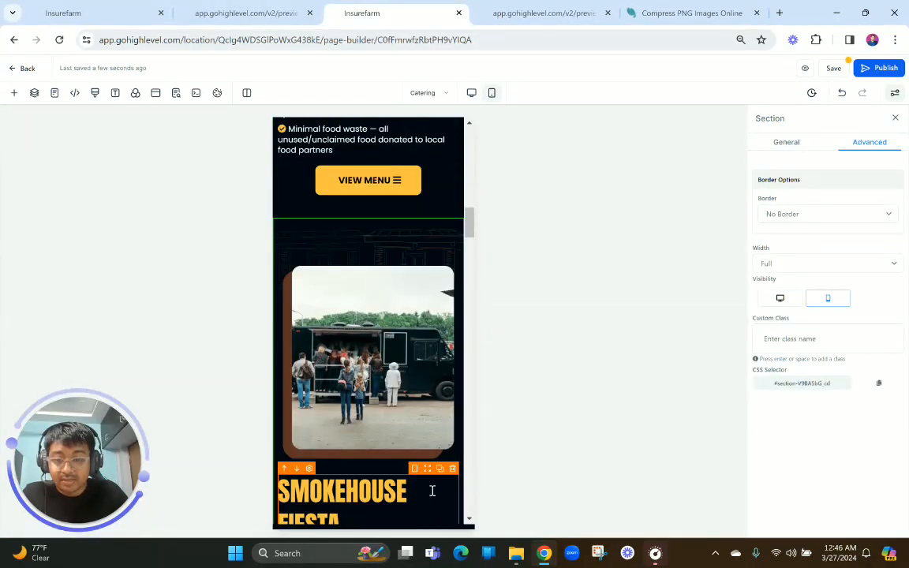
{"action": "left_click_drag", "start_coordinate": [425, 474], "coordinate": [432, 258]}
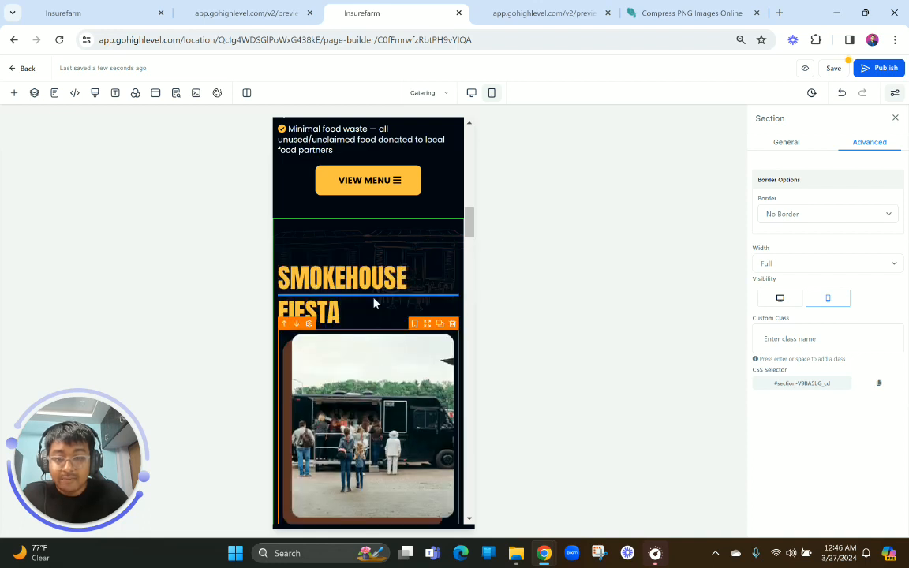
Center the mobile Smokehouse Fiesta headline and set its font size to 42 px
{"action": "left_click", "coordinate": [805, 359]}
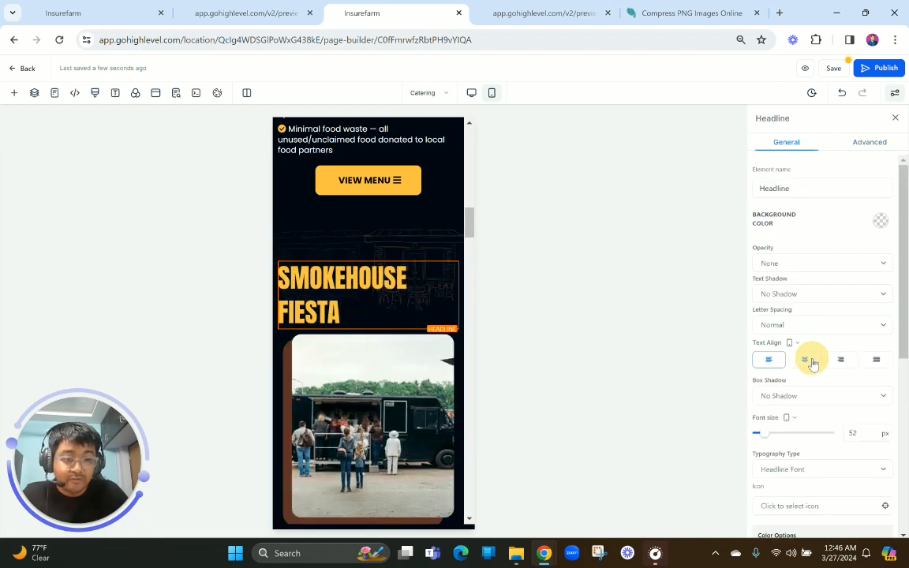
{"action": "double_click", "coordinate": [872, 430]}
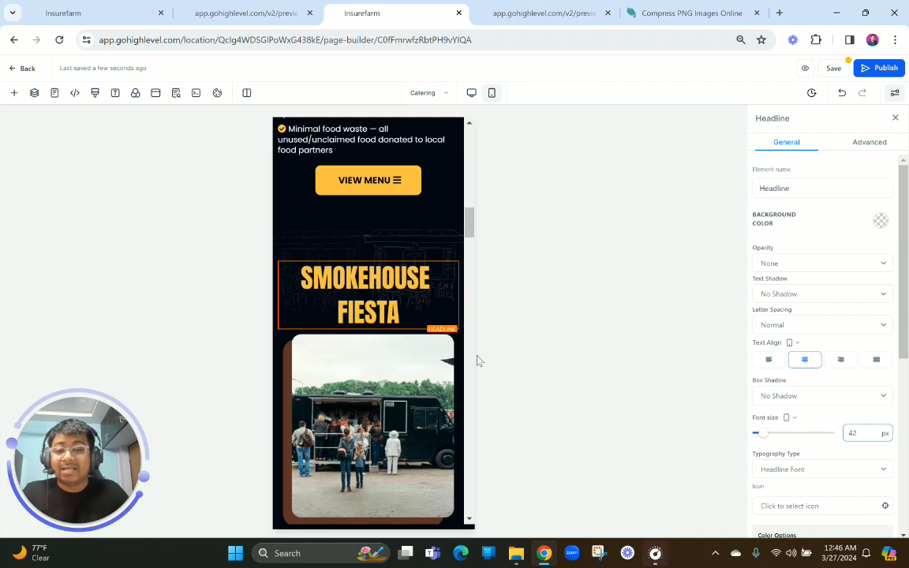
{"action": "type", "text": "42"}
Set the top margin of the mobile Smokehouse Fiesta two-column row to 0 px
{"action": "left_click", "coordinate": [364, 245]}
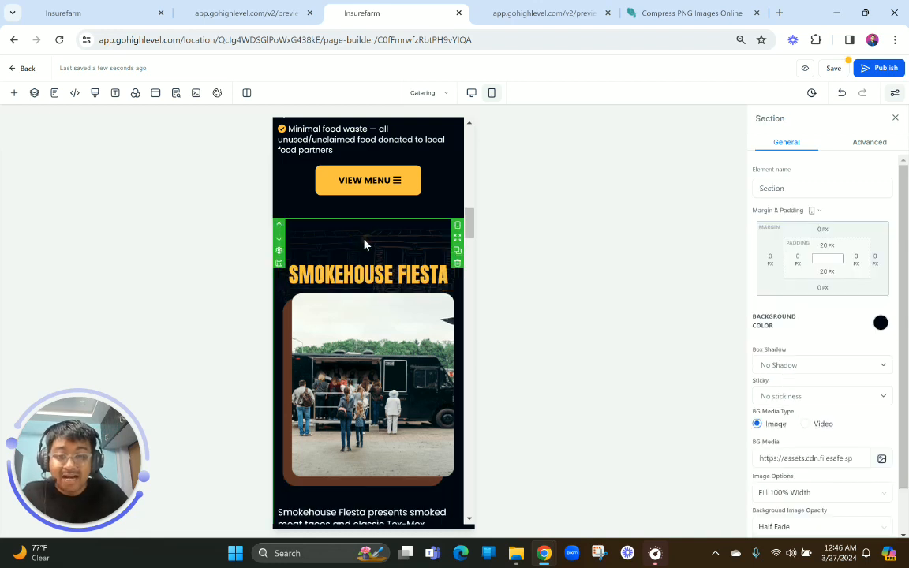
{"action": "left_click", "coordinate": [355, 259]}
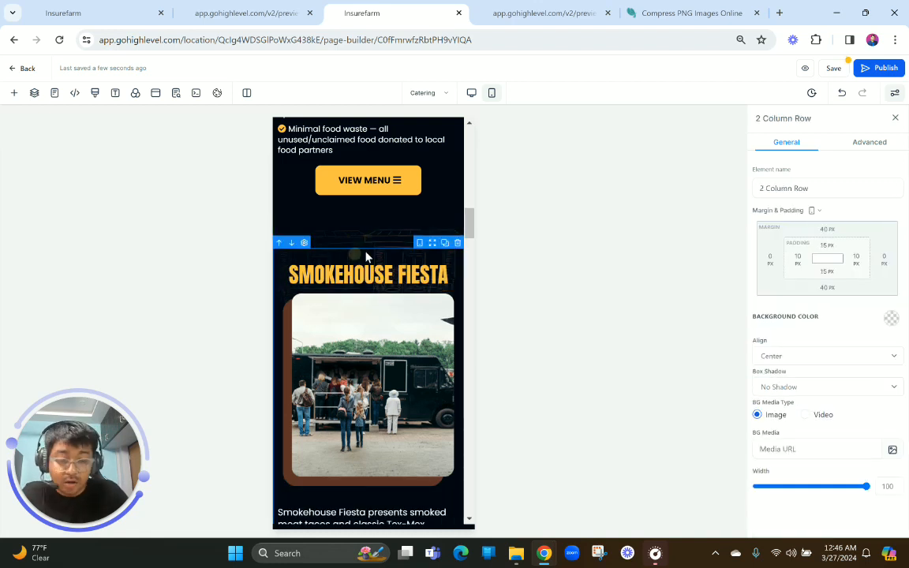
{"action": "left_click", "coordinate": [835, 231]}
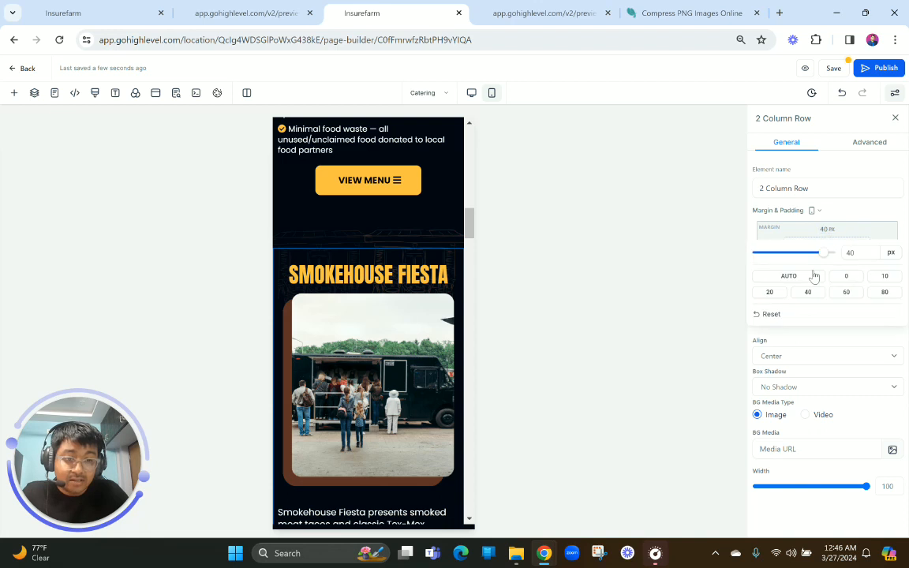
{"action": "left_click", "coordinate": [848, 276]}
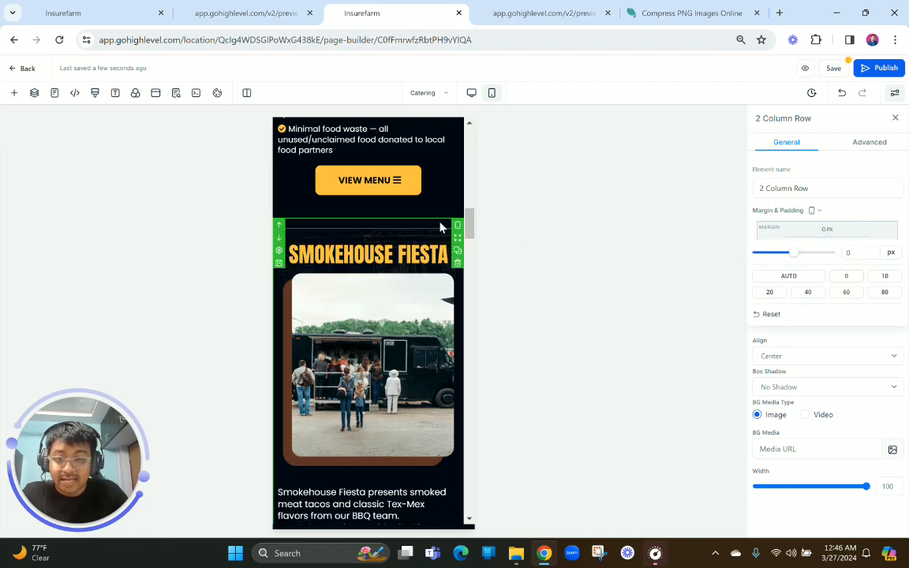
Set the mobile font size of the Smokehouse Fiesta paragraph to 16 px
{"action": "scroll", "coordinate": [381, 323], "scroll_direction": "down", "scroll_amount": 3}
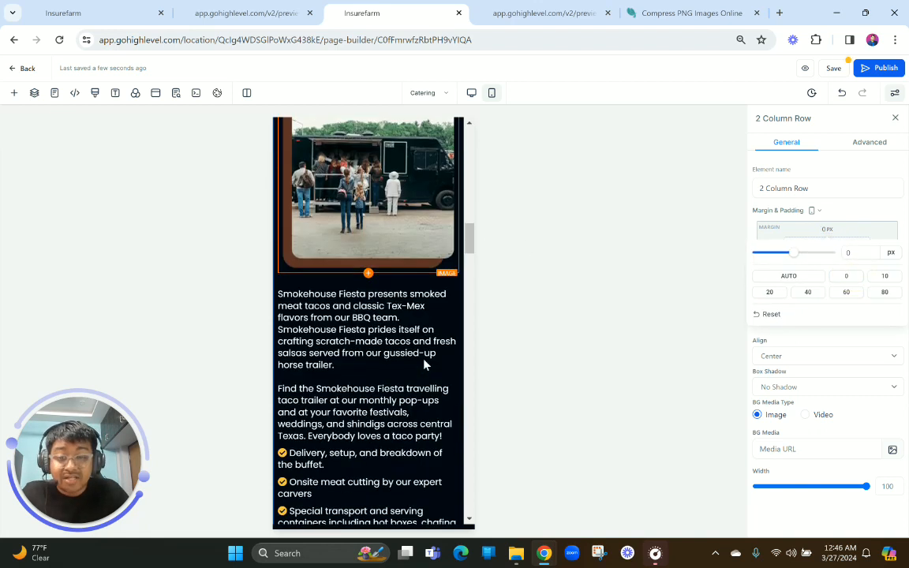
{"action": "left_click", "coordinate": [391, 328]}
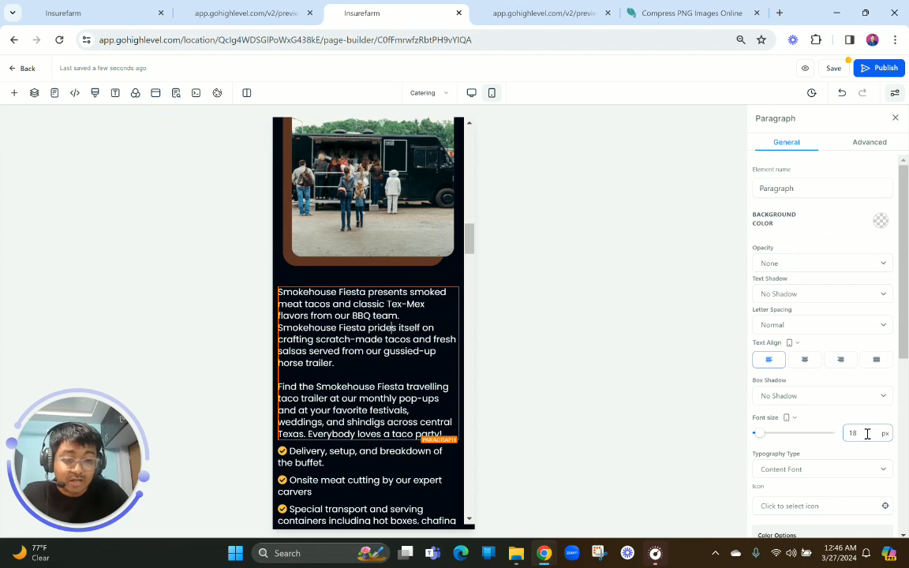
{"action": "double_click", "coordinate": [868, 434]}
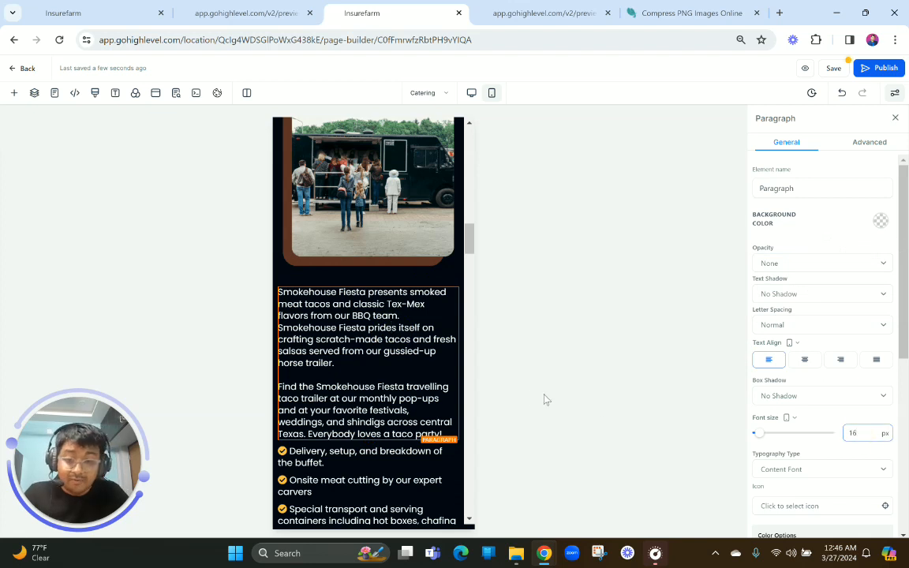
Set the mobile font size of all five checkmarked Smokehouse Fiesta items, from Delivery to Minimal food waste, to 16 px
{"action": "scroll", "coordinate": [355, 339], "scroll_direction": "down", "scroll_amount": 2}
{"action": "left_click", "coordinate": [353, 325]}
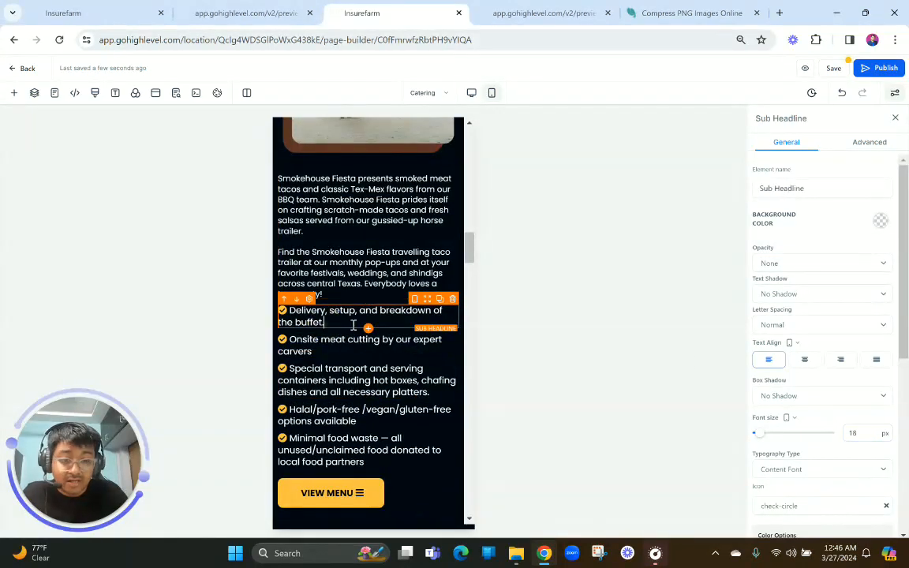
{"action": "double_click", "coordinate": [856, 433]}
{"action": "type", "text": "16"}
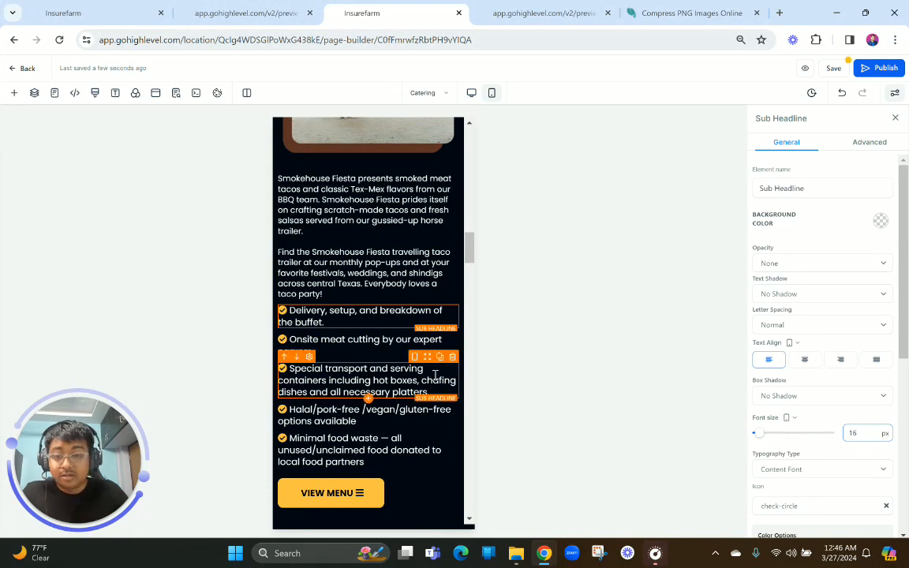
{"action": "left_click", "coordinate": [362, 344]}
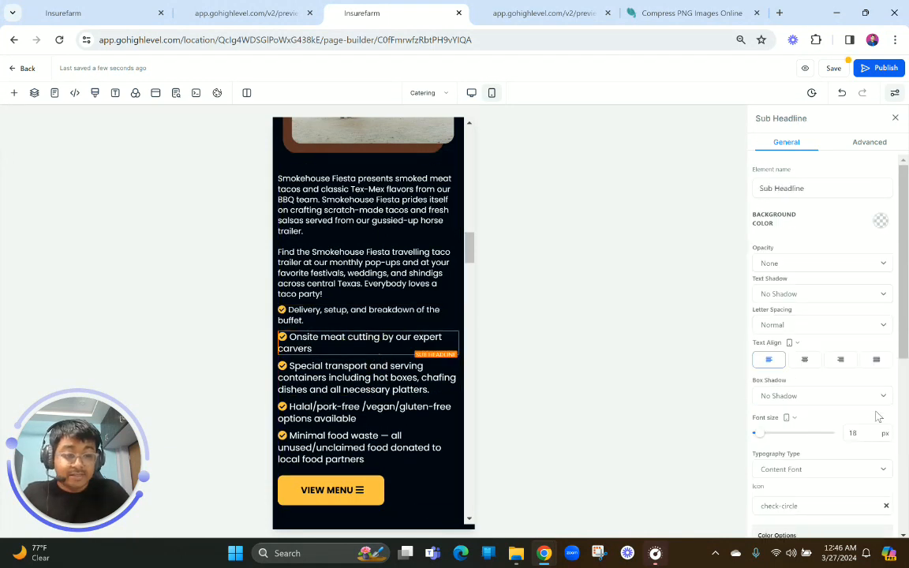
{"action": "left_click", "coordinate": [863, 430]}
{"action": "left_click", "coordinate": [371, 375]}
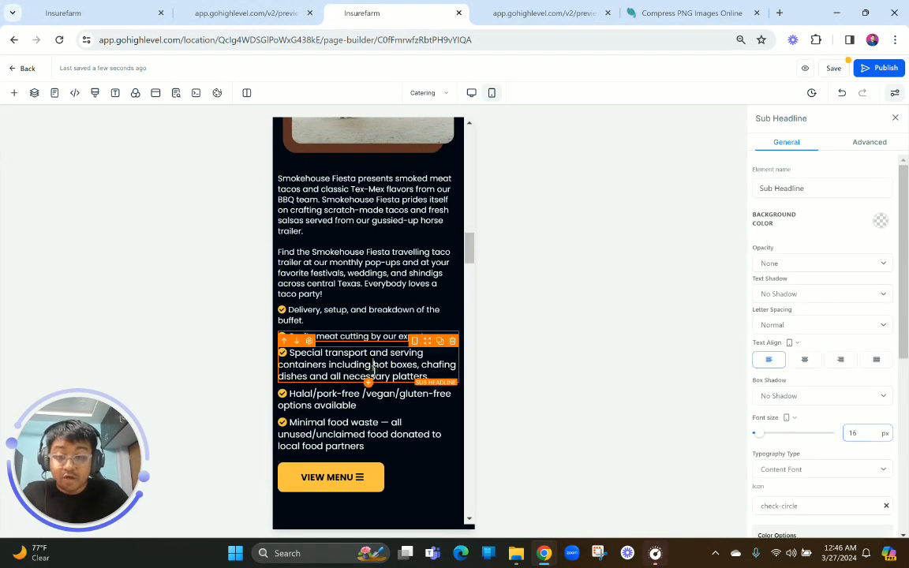
{"action": "double_click", "coordinate": [862, 434]}
{"action": "type", "text": "16"}
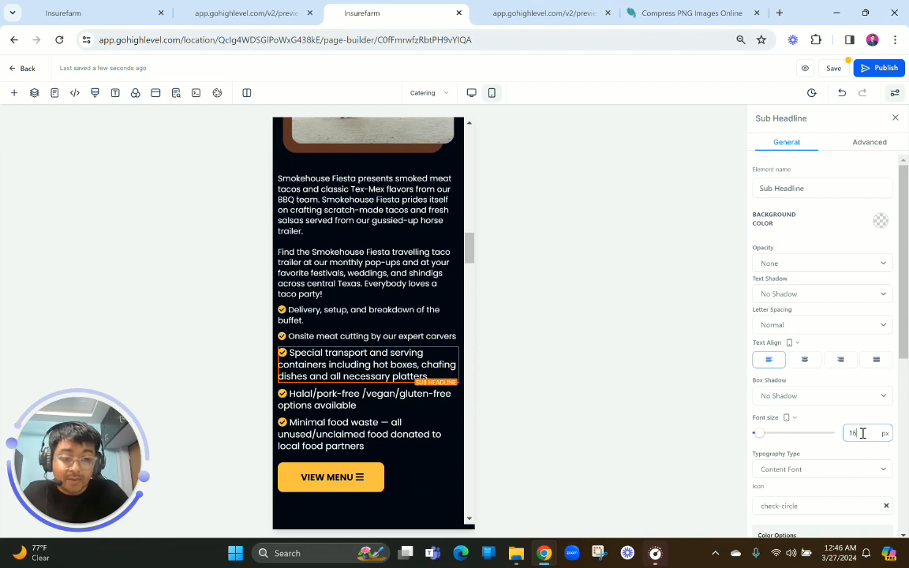
{"action": "left_click", "coordinate": [427, 399]}
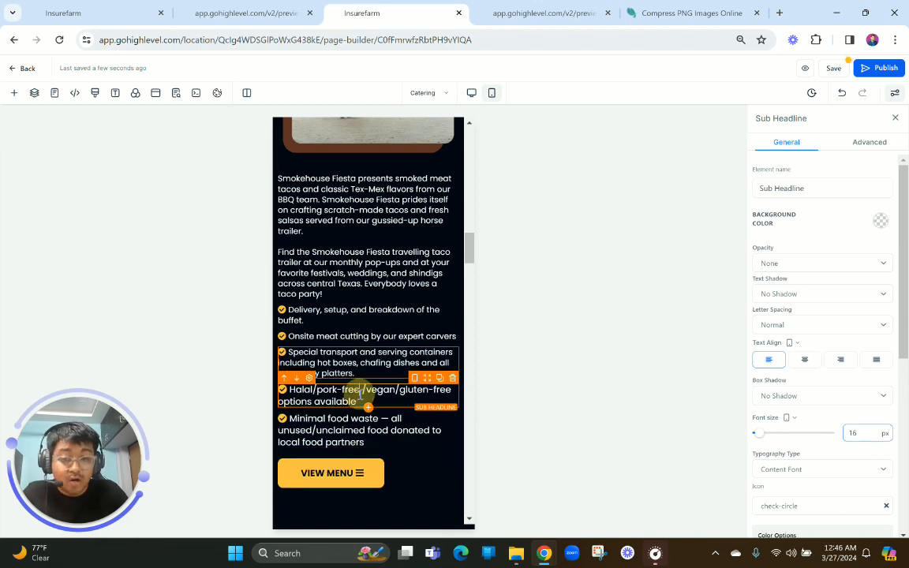
{"action": "double_click", "coordinate": [866, 431]}
{"action": "type", "text": "16"}
{"action": "left_click", "coordinate": [365, 422]}
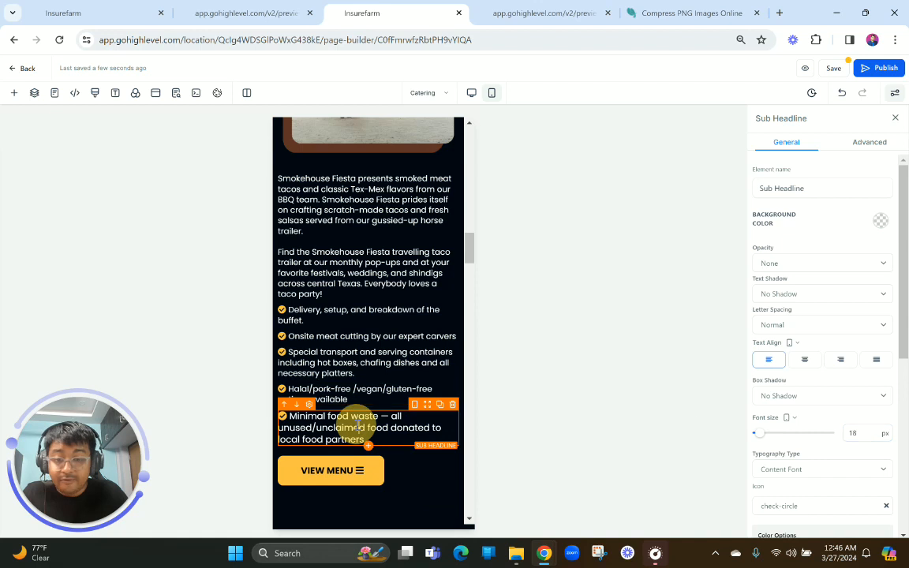
{"action": "double_click", "coordinate": [868, 435]}
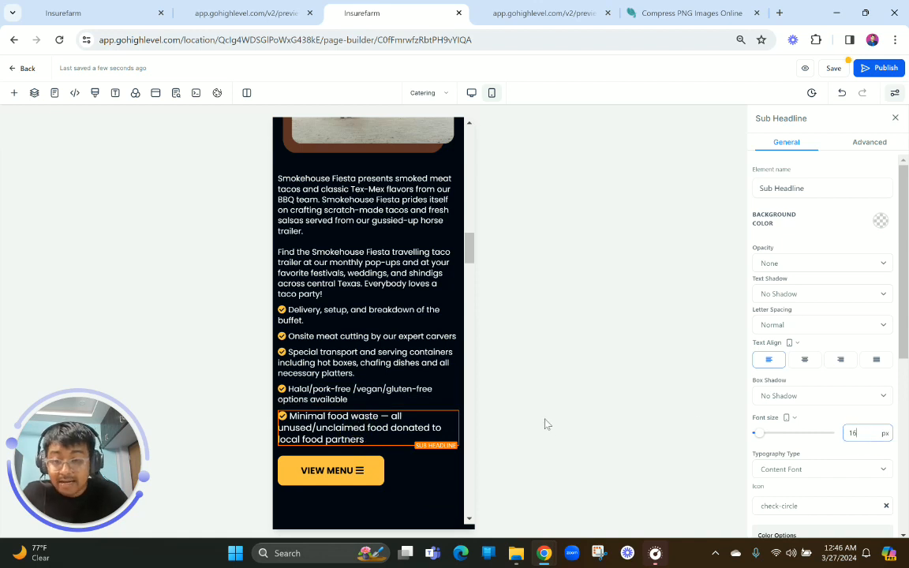
Center the View Menu button of the mobile Smokehouse Fiesta section and set its font size to 16 px
{"action": "scroll", "coordinate": [382, 434], "scroll_direction": "down", "scroll_amount": 2}
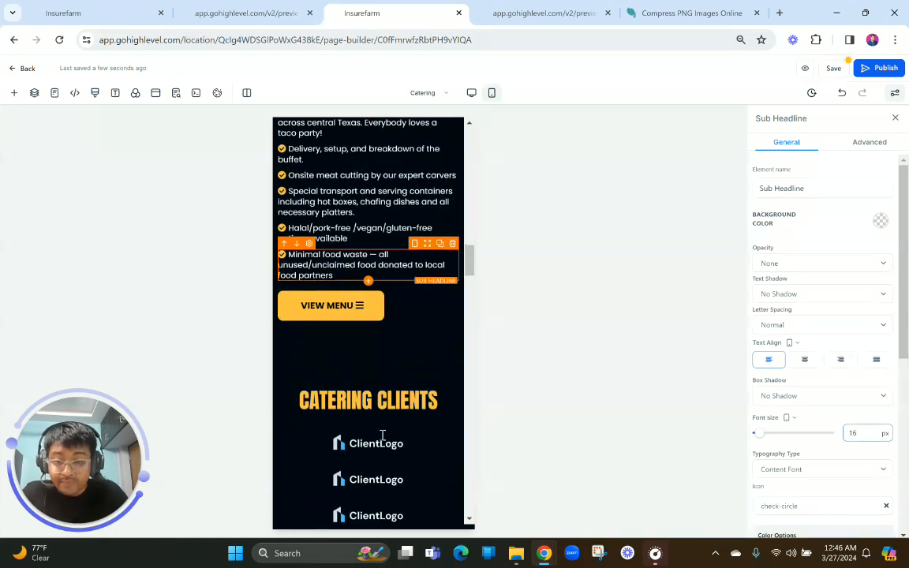
{"action": "left_click", "coordinate": [331, 314]}
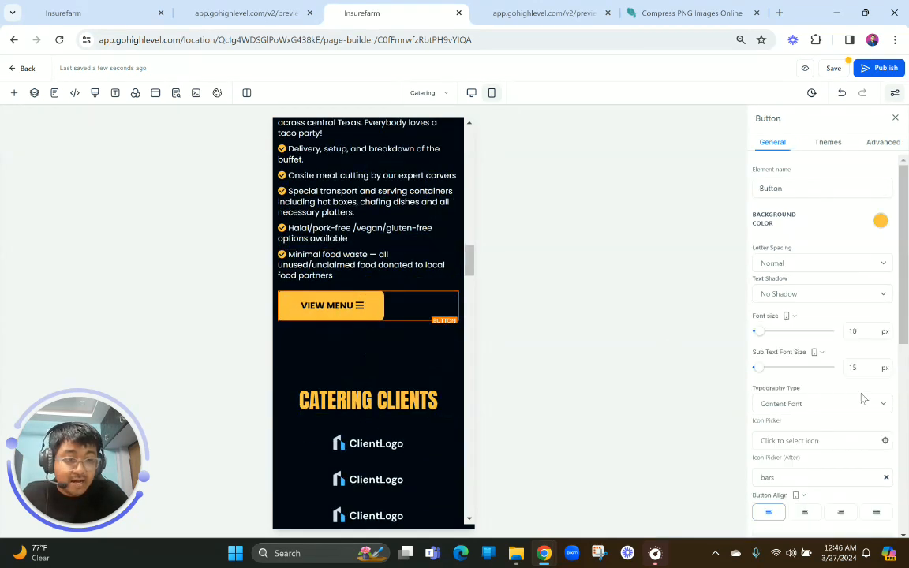
{"action": "left_click", "coordinate": [804, 514]}
{"action": "double_click", "coordinate": [862, 331]}
{"action": "type", "text": "16"}
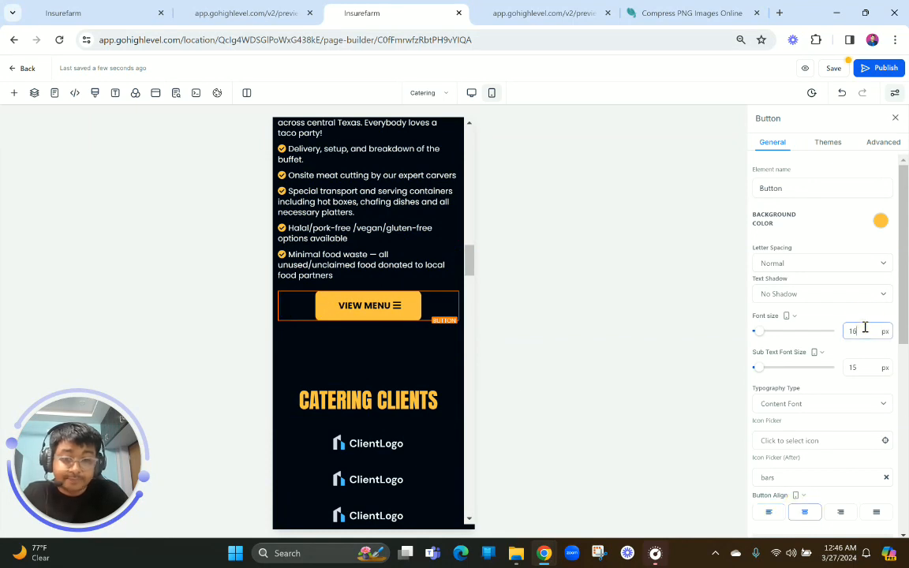
Set the bottom margin of the mobile Smokehouse Fiesta two-column row to 0 px
{"action": "left_click", "coordinate": [348, 333]}
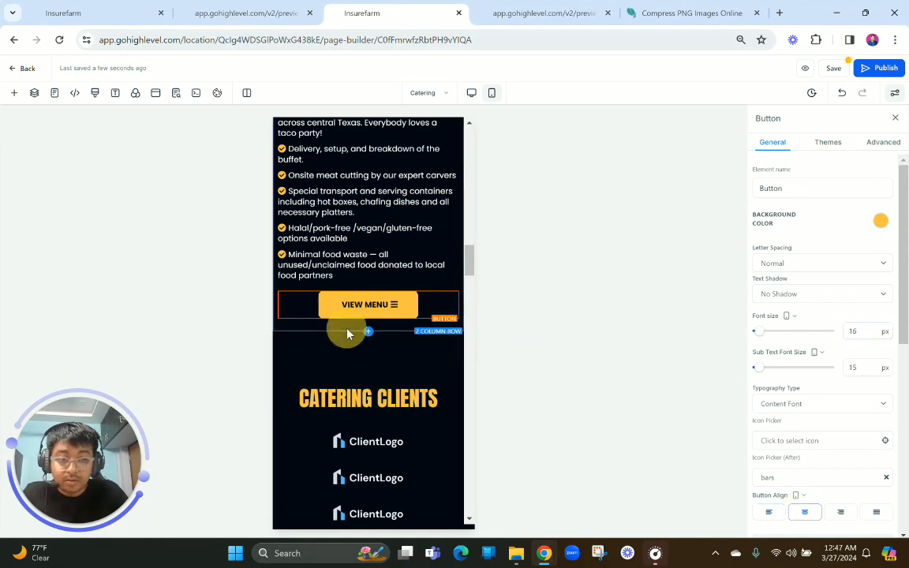
{"action": "left_click", "coordinate": [827, 287]}
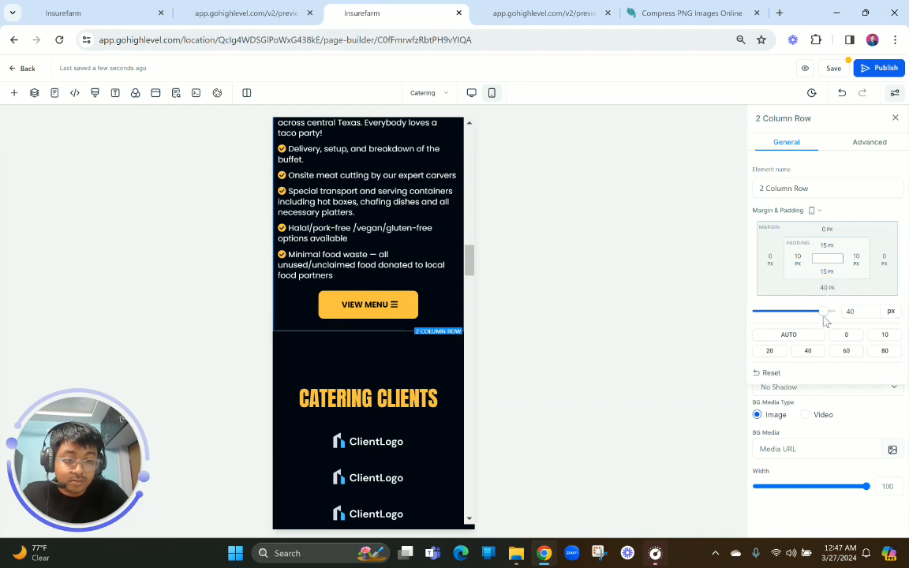
{"action": "left_click", "coordinate": [846, 334]}
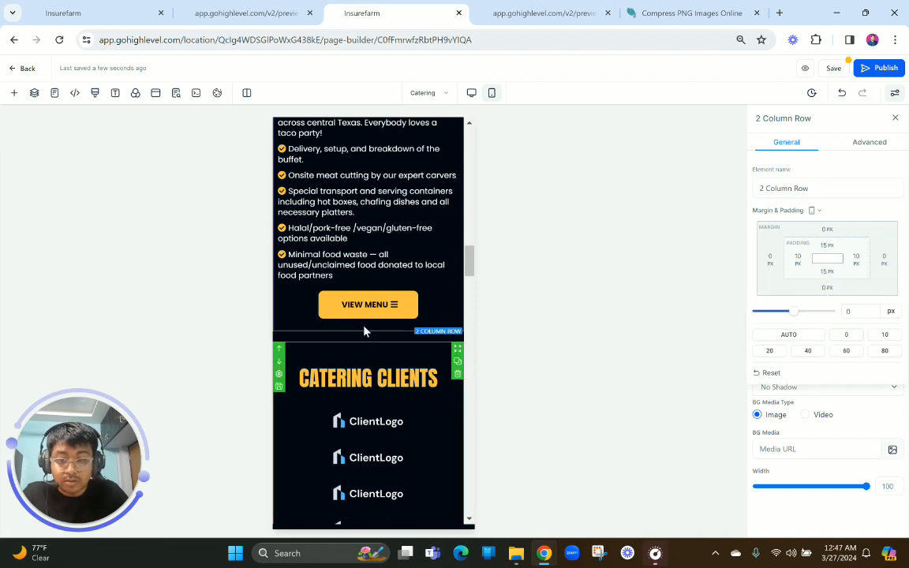
{"action": "scroll", "coordinate": [353, 309], "scroll_direction": "up", "scroll_amount": 2}
{"action": "scroll", "coordinate": [352, 308], "scroll_direction": "up", "scroll_amount": 15}
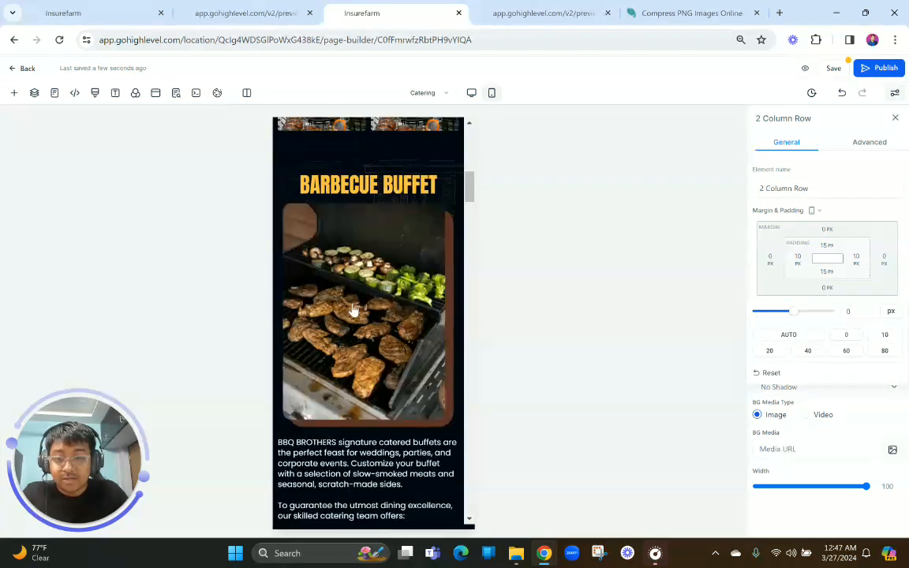
{"action": "scroll", "coordinate": [353, 309], "scroll_direction": "up", "scroll_amount": 5}
{"action": "scroll", "coordinate": [353, 309], "scroll_direction": "down", "scroll_amount": 9}
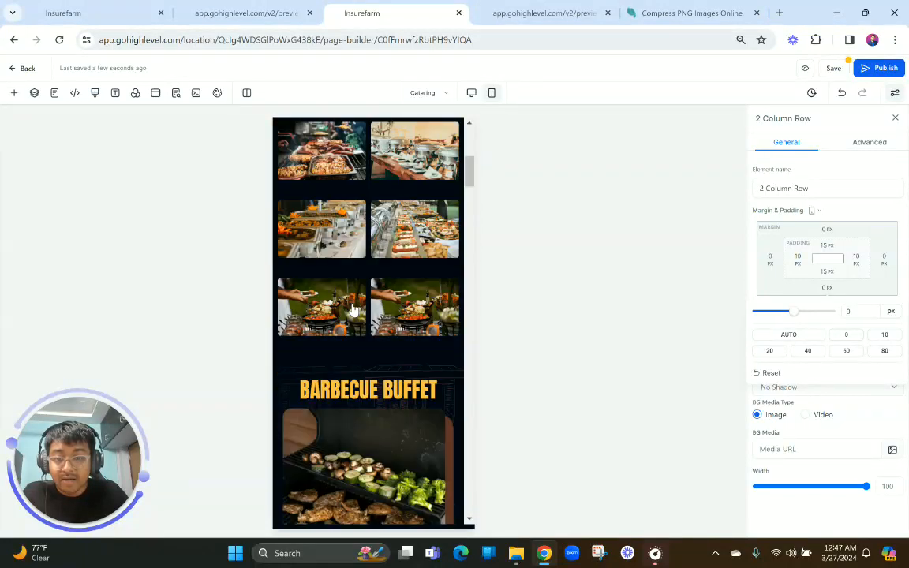
Duplicate the Catering Clients section in the desktop view
{"action": "scroll", "coordinate": [353, 309], "scroll_direction": "down", "scroll_amount": 8}
{"action": "scroll", "coordinate": [353, 314], "scroll_direction": "up", "scroll_amount": 2}
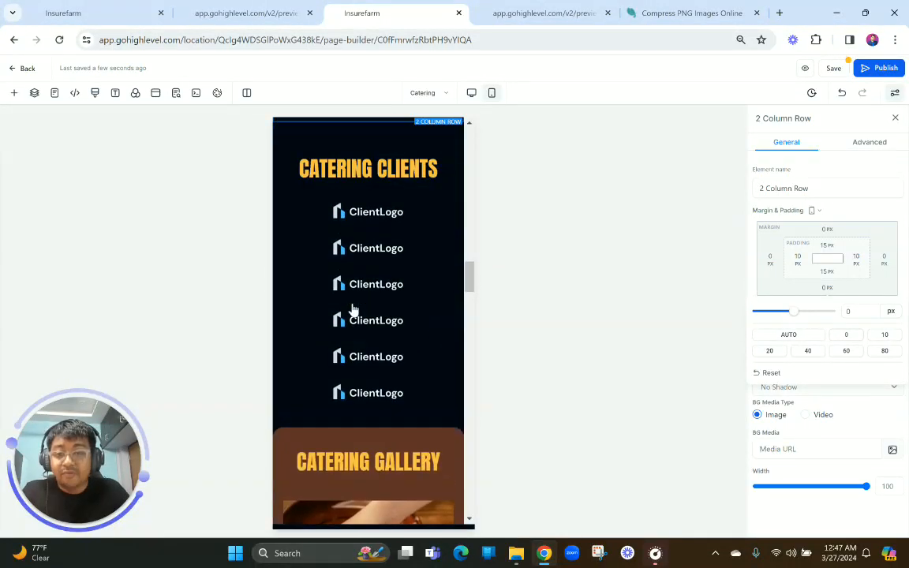
{"action": "left_click", "coordinate": [471, 93]}
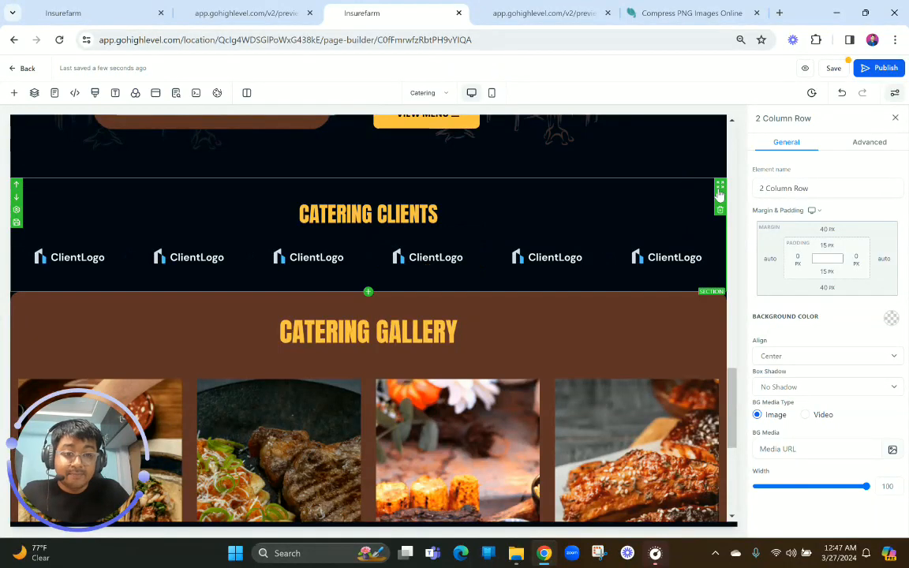
{"action": "left_click", "coordinate": [719, 200]}
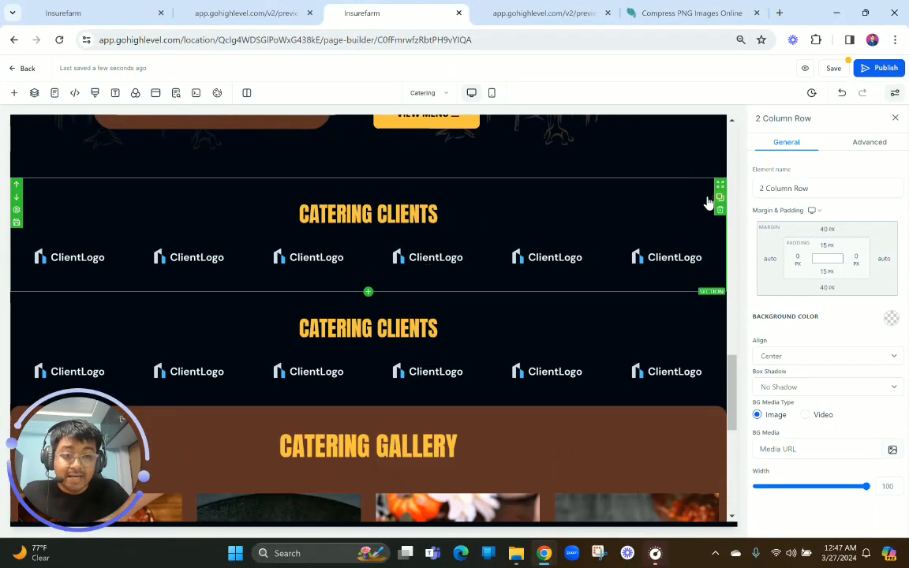
Make the upper Catering Clients section visible on desktop only and the lower copy visible on mobile only
{"action": "left_click", "coordinate": [669, 187]}
{"action": "left_click", "coordinate": [872, 143]}
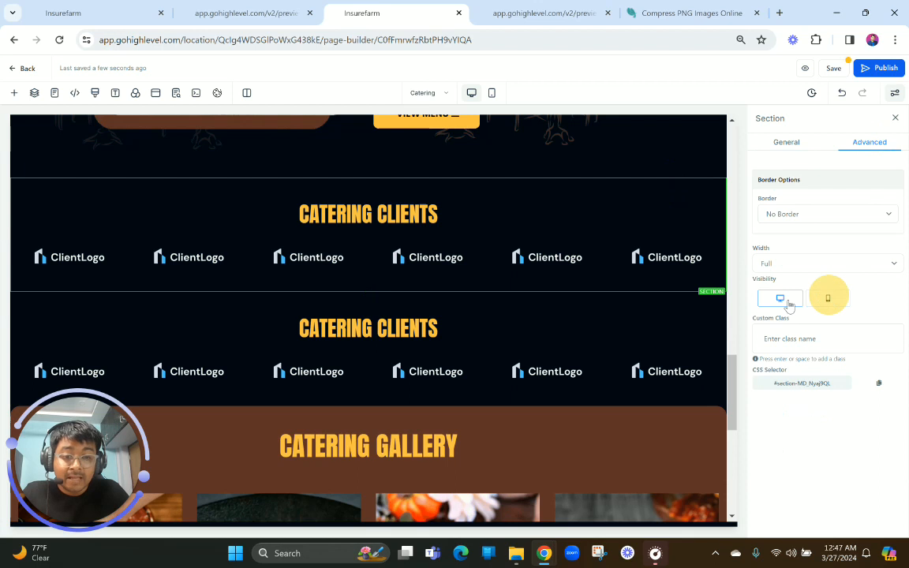
{"action": "left_click", "coordinate": [654, 305]}
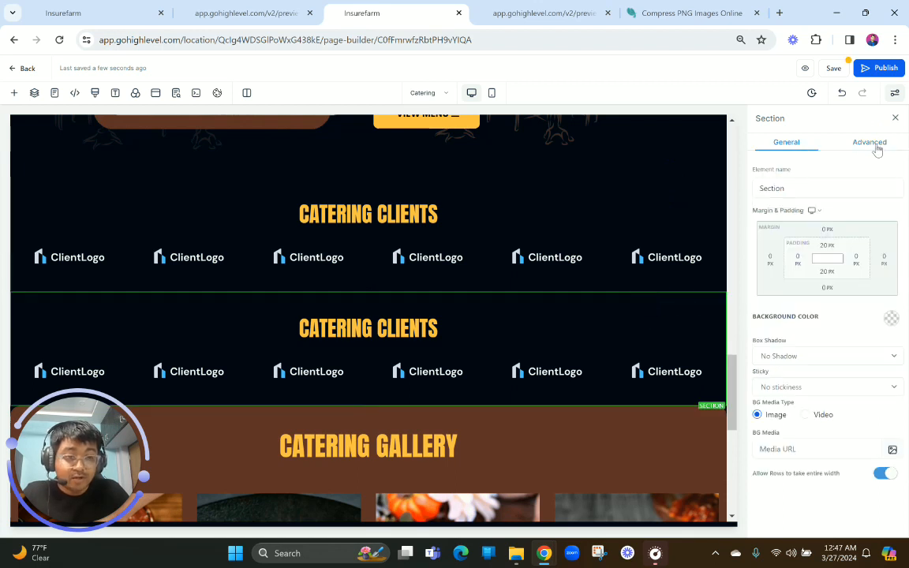
{"action": "left_click", "coordinate": [871, 144]}
{"action": "left_click", "coordinate": [780, 299]}
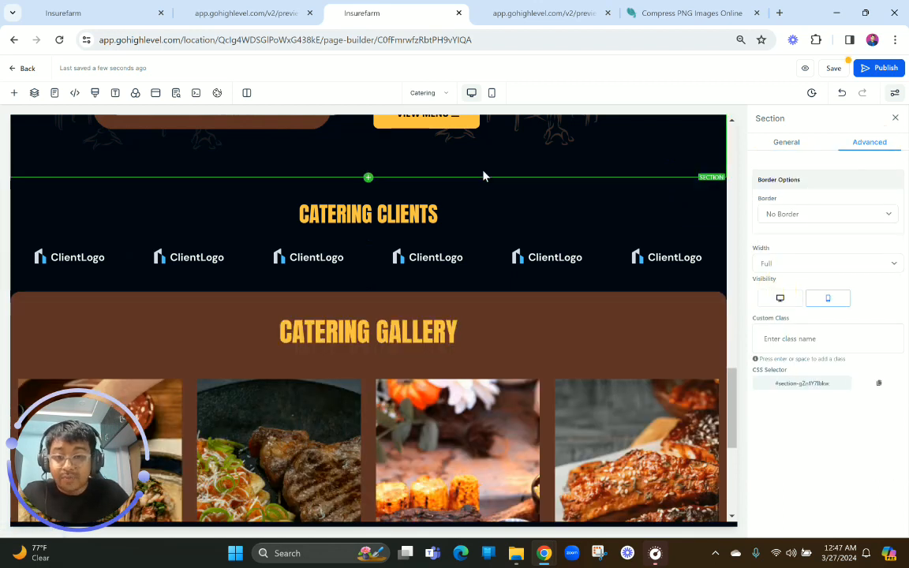
In the mobile view, set the first Catering Clients column's content alignment to Horizontal and move the second logo beside the first
{"action": "left_click", "coordinate": [490, 93]}
{"action": "scroll", "coordinate": [356, 359], "scroll_direction": "down", "scroll_amount": 10}
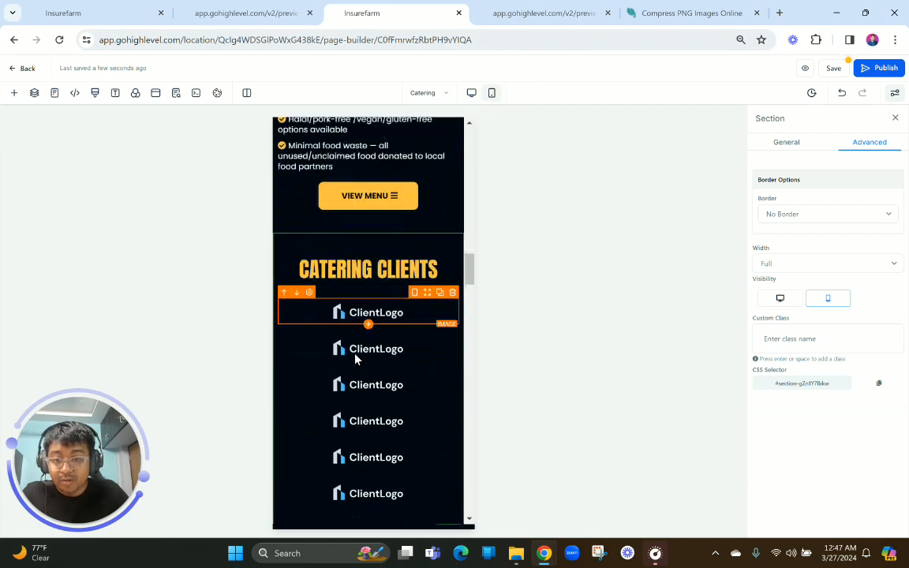
{"action": "scroll", "coordinate": [355, 359], "scroll_direction": "down", "scroll_amount": 10}
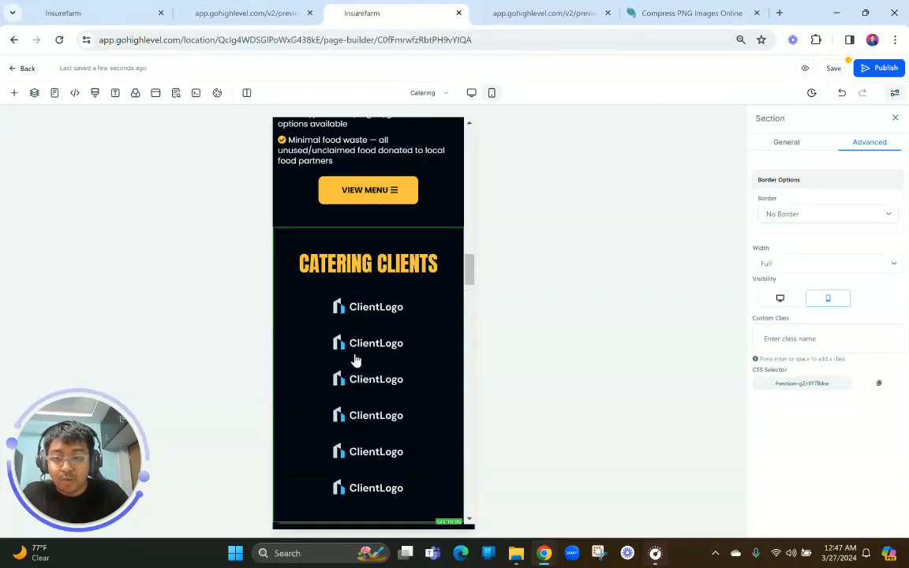
{"action": "left_click", "coordinate": [375, 293]}
{"action": "left_click", "coordinate": [374, 294]}
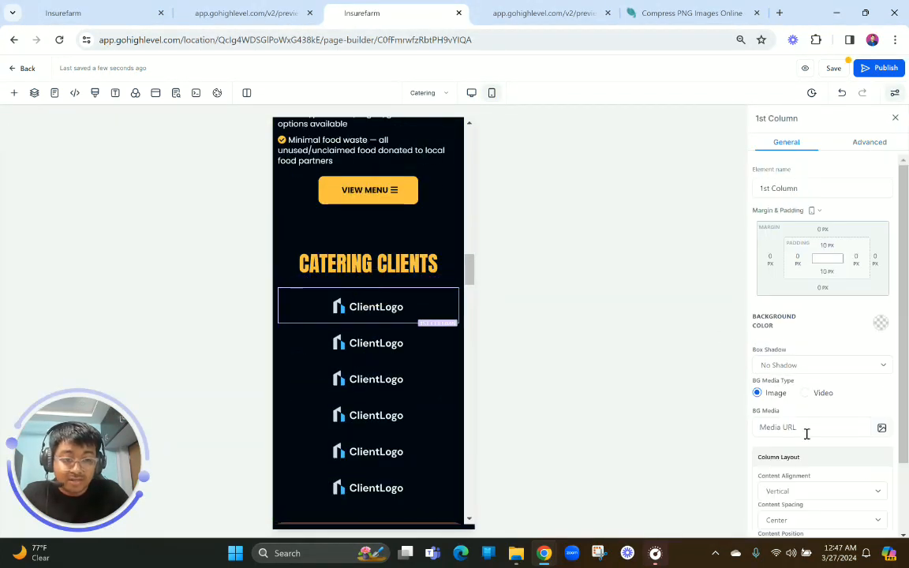
{"action": "scroll", "coordinate": [792, 476], "scroll_direction": "down", "scroll_amount": 1}
{"action": "left_click", "coordinate": [778, 405]}
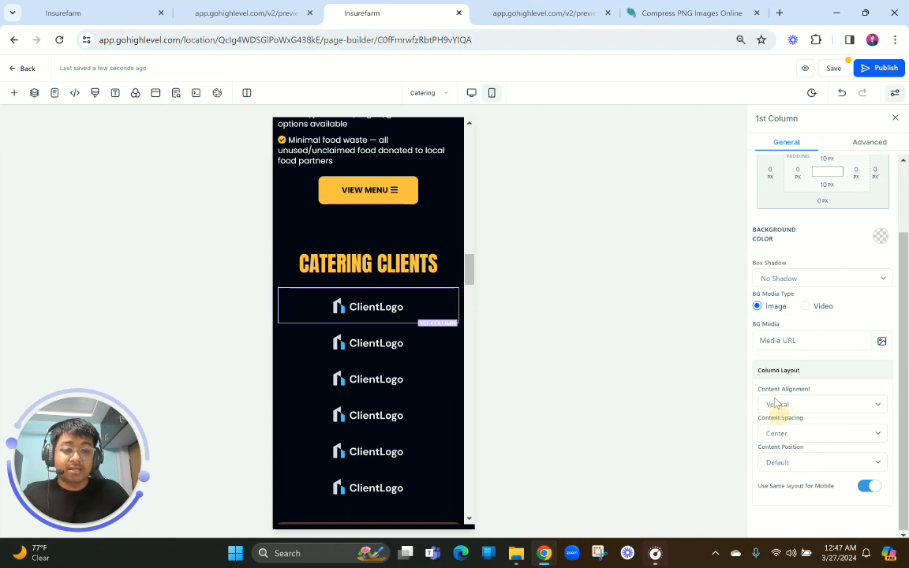
{"action": "left_click", "coordinate": [777, 431]}
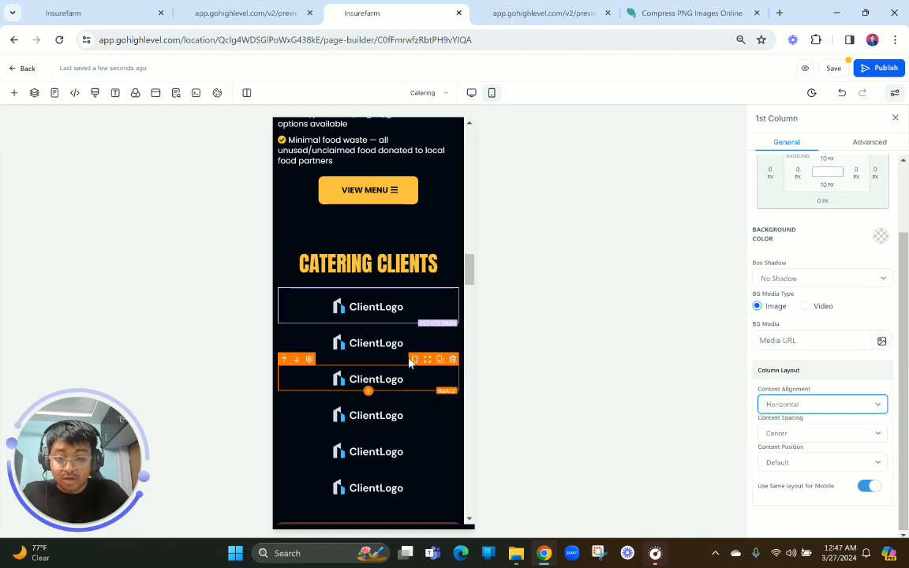
{"action": "left_click_drag", "start_coordinate": [426, 324], "coordinate": [436, 300]}
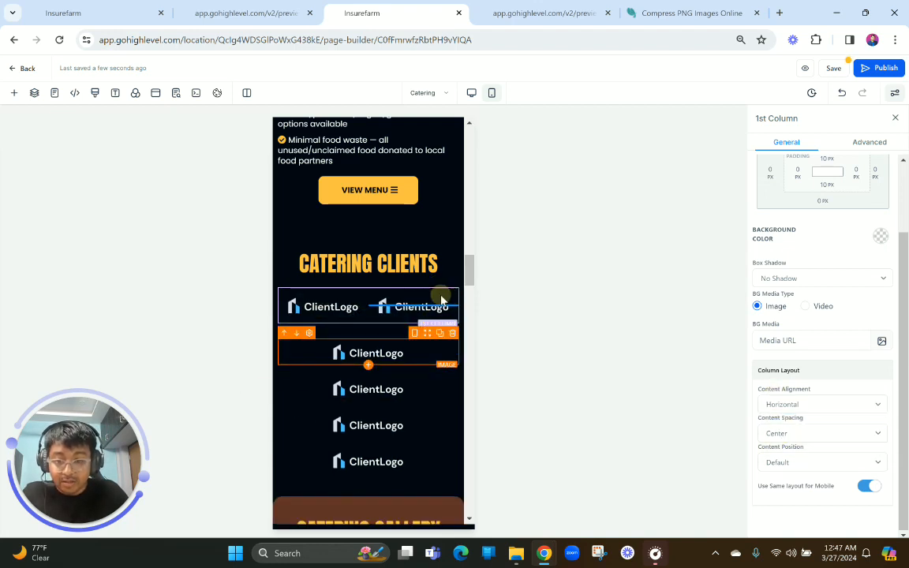
Delete the emptied second column and the four remaining logo columns with their logos from the mobile Catering Clients section
{"action": "left_click", "coordinate": [453, 320]}
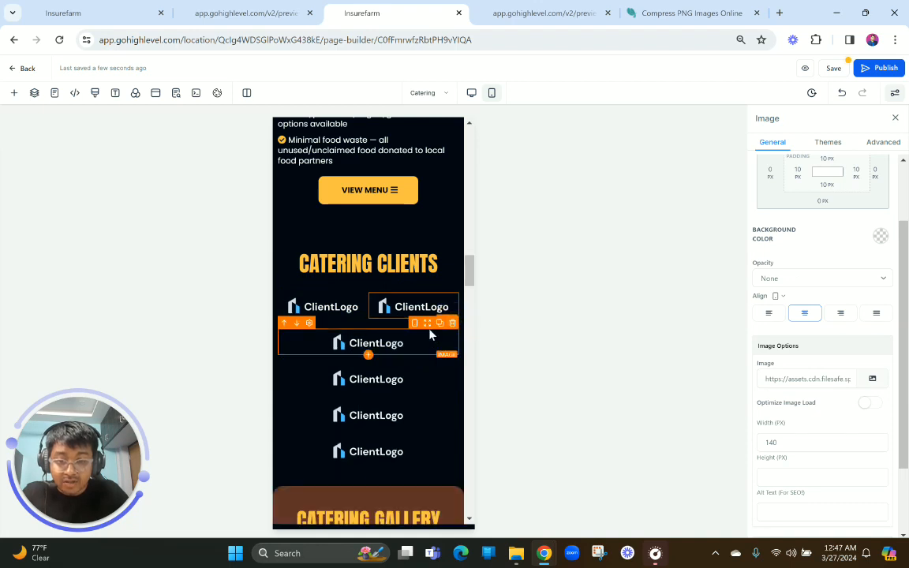
{"action": "left_click", "coordinate": [453, 323]}
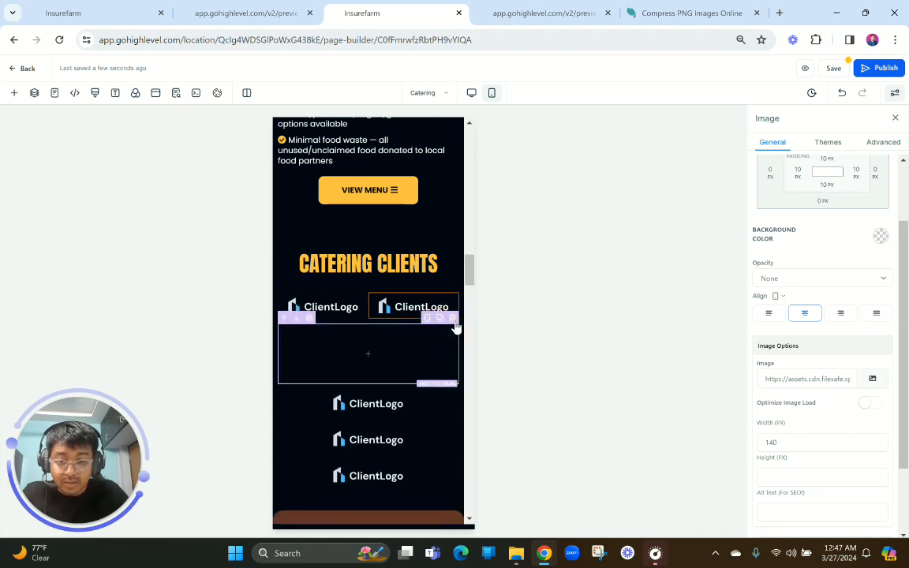
{"action": "left_click", "coordinate": [452, 318]}
{"action": "left_click", "coordinate": [452, 319]}
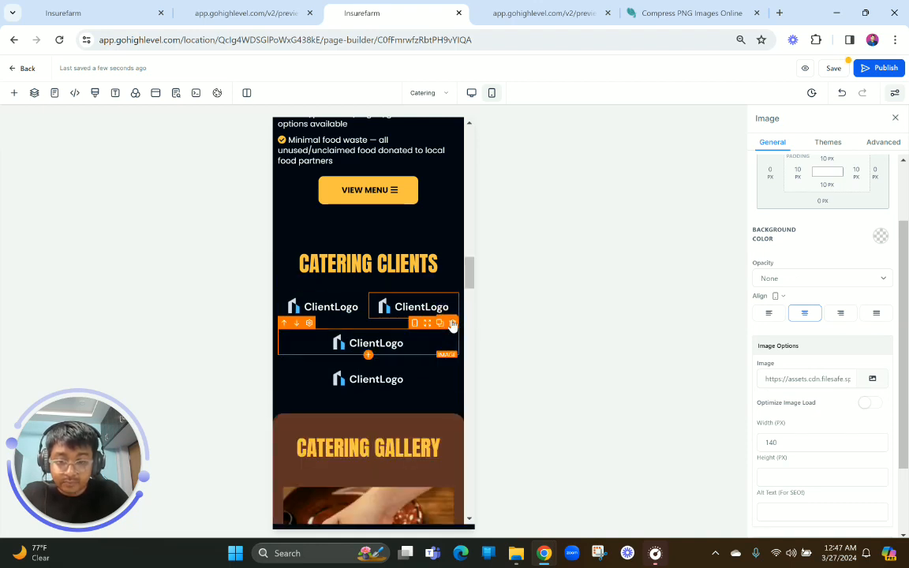
{"action": "left_click", "coordinate": [453, 324]}
{"action": "left_click", "coordinate": [452, 320]}
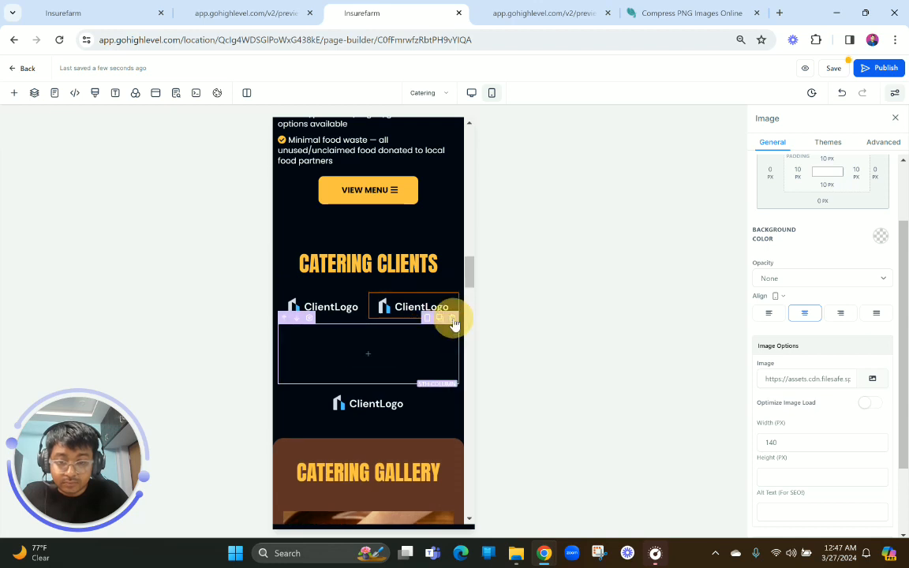
{"action": "left_click", "coordinate": [452, 323]}
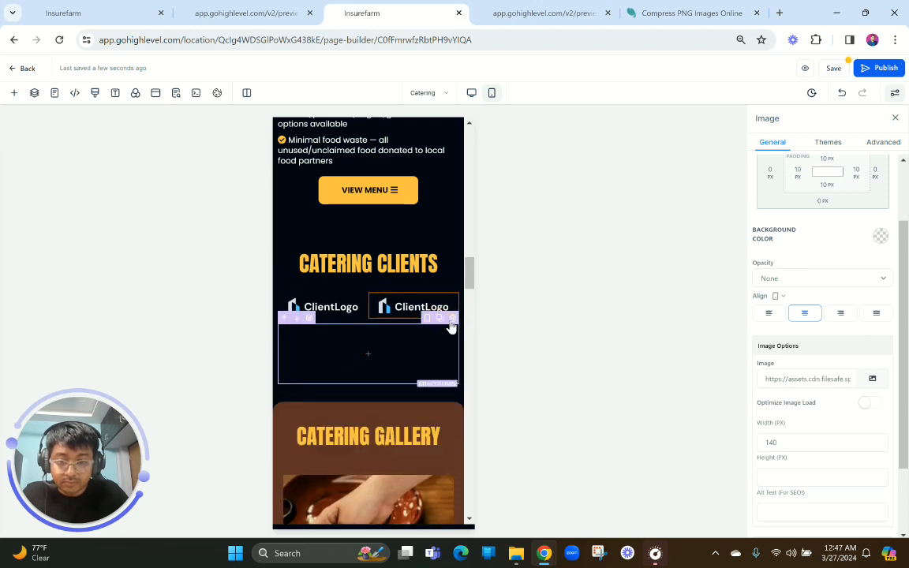
{"action": "left_click", "coordinate": [452, 319]}
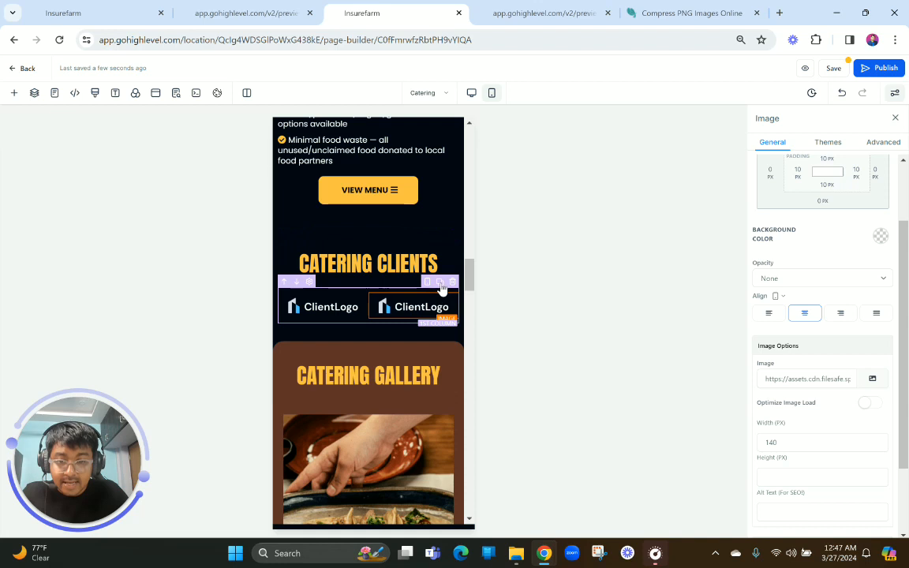
Duplicate the two-logo column of the mobile Catering Clients section three times and open the six-column row's settings
{"action": "left_click", "coordinate": [439, 283]}
{"action": "left_click", "coordinate": [439, 283]}
{"action": "left_click", "coordinate": [439, 283]}
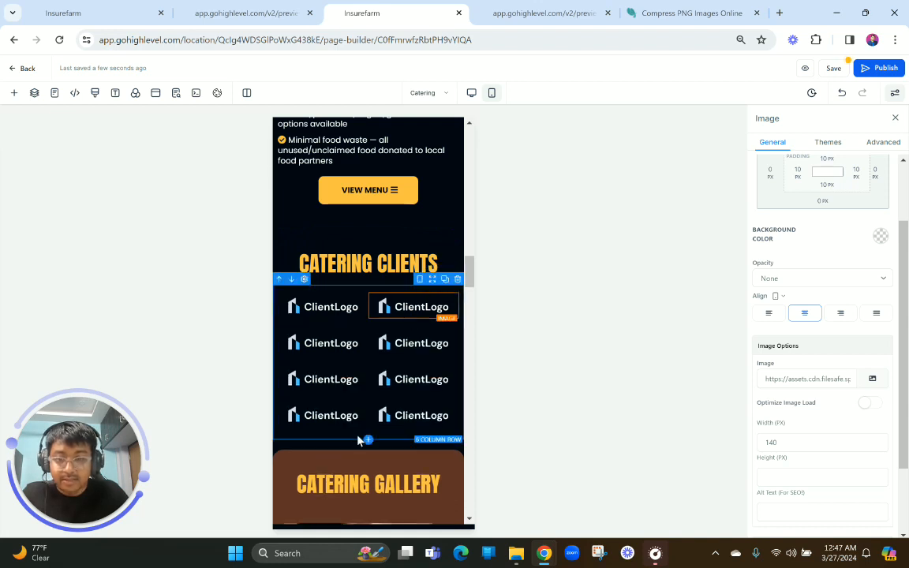
{"action": "left_click", "coordinate": [359, 440]}
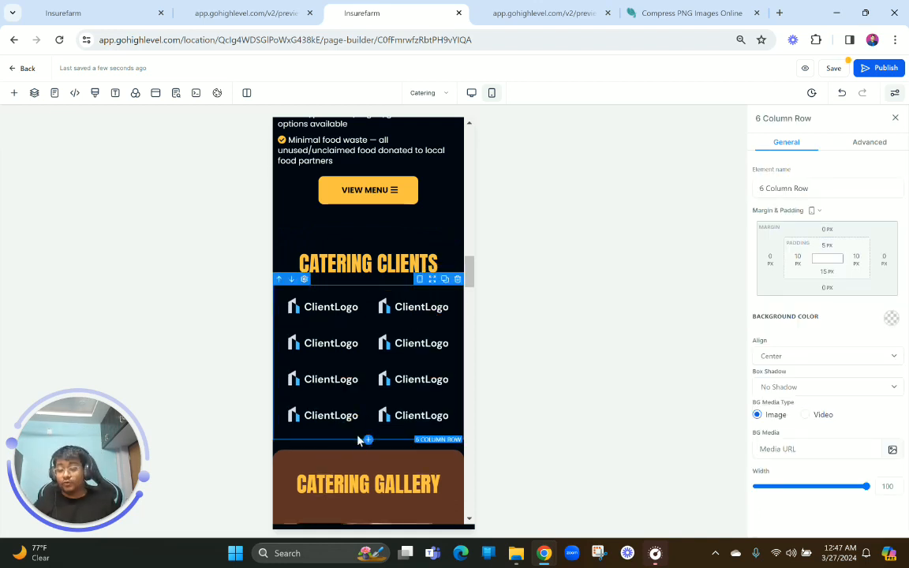
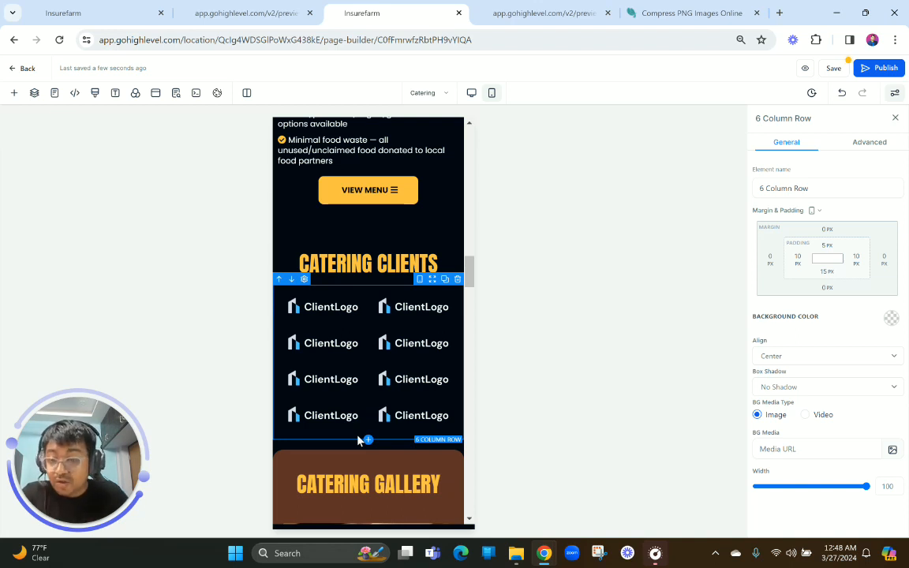
Delete the leftover BBQ Brothers Story, Events We Host and Barbecue Catering sections below the Catering Gallery
{"action": "scroll", "coordinate": [359, 439], "scroll_direction": "down", "scroll_amount": 10}
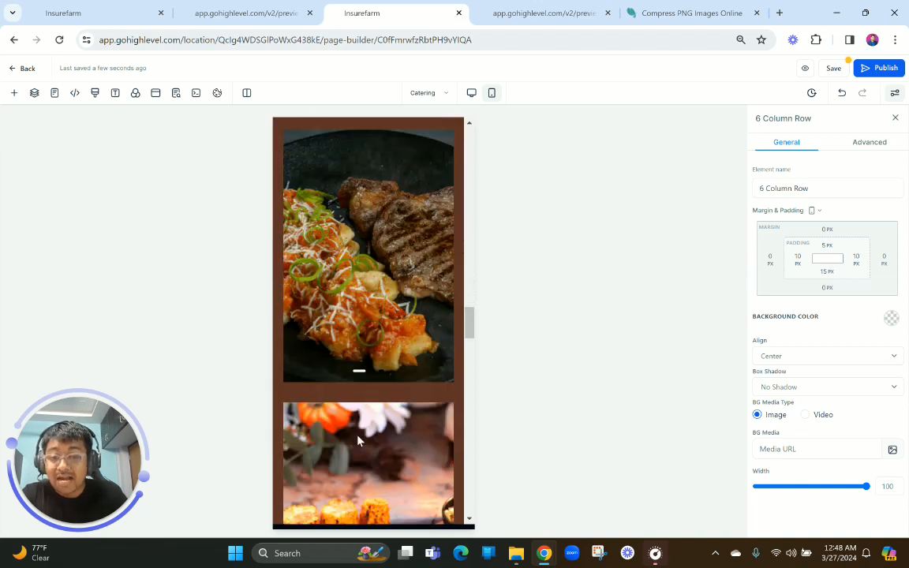
{"action": "scroll", "coordinate": [360, 442], "scroll_direction": "down", "scroll_amount": 5}
{"action": "scroll", "coordinate": [360, 441], "scroll_direction": "up", "scroll_amount": 2}
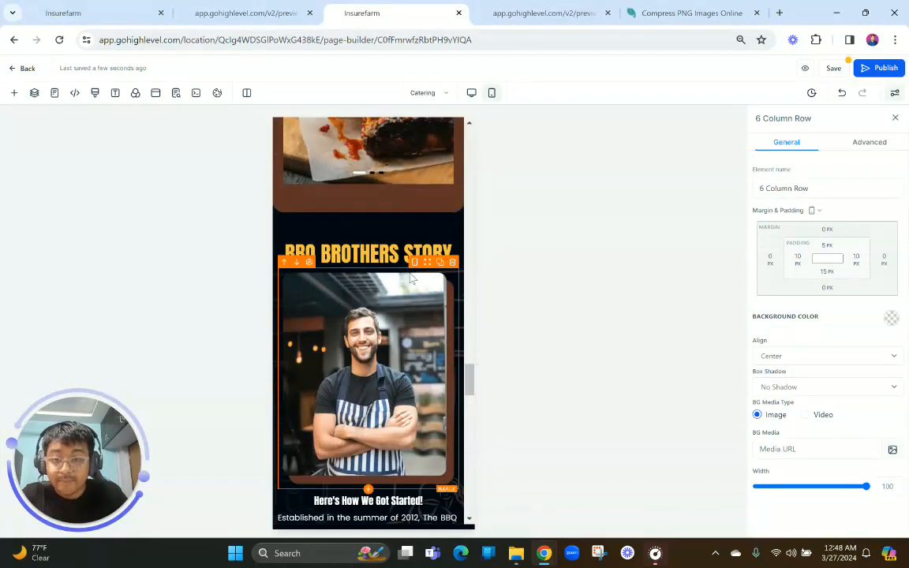
{"action": "left_click", "coordinate": [457, 259]}
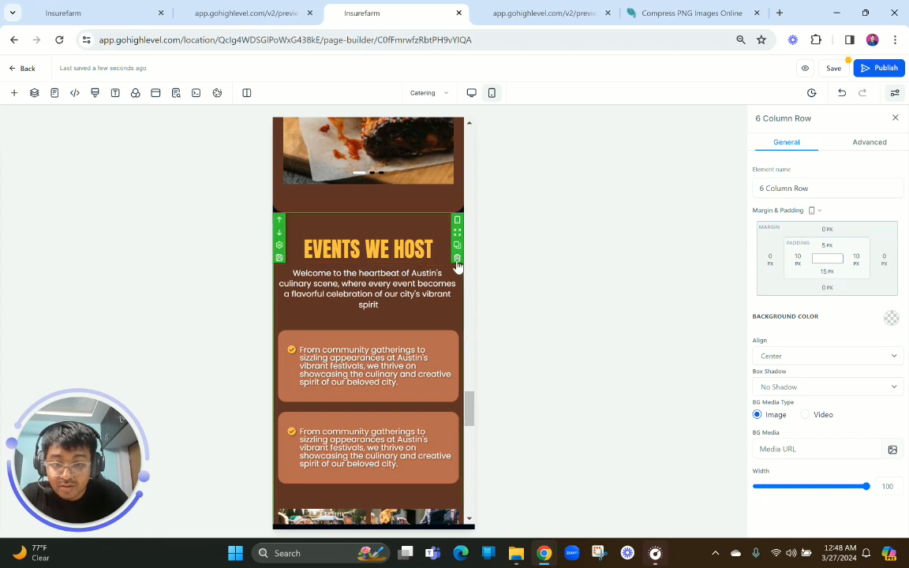
{"action": "left_click", "coordinate": [459, 259]}
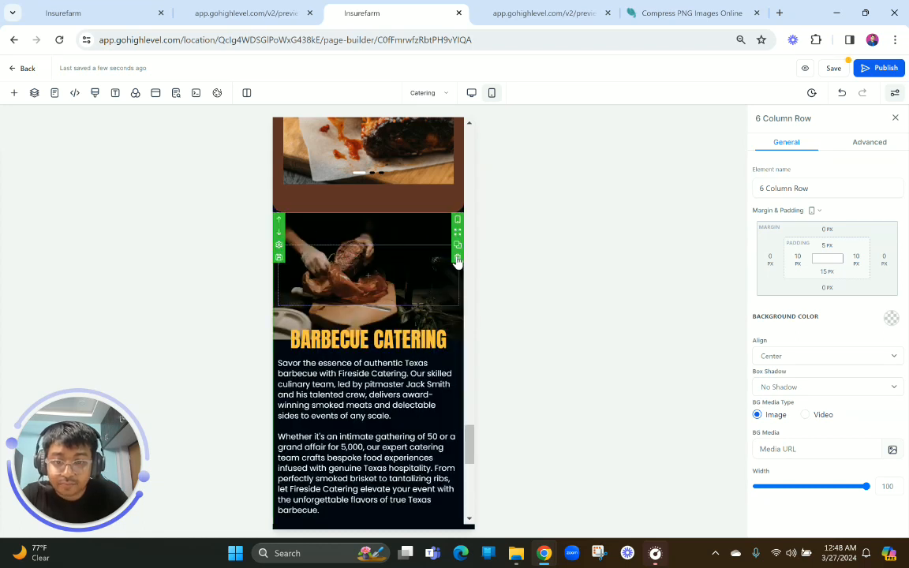
{"action": "left_click", "coordinate": [458, 258]}
Expand the mobile navigation menu at the page's top to check its links, and close it again
{"action": "scroll", "coordinate": [399, 289], "scroll_direction": "up", "scroll_amount": 15}
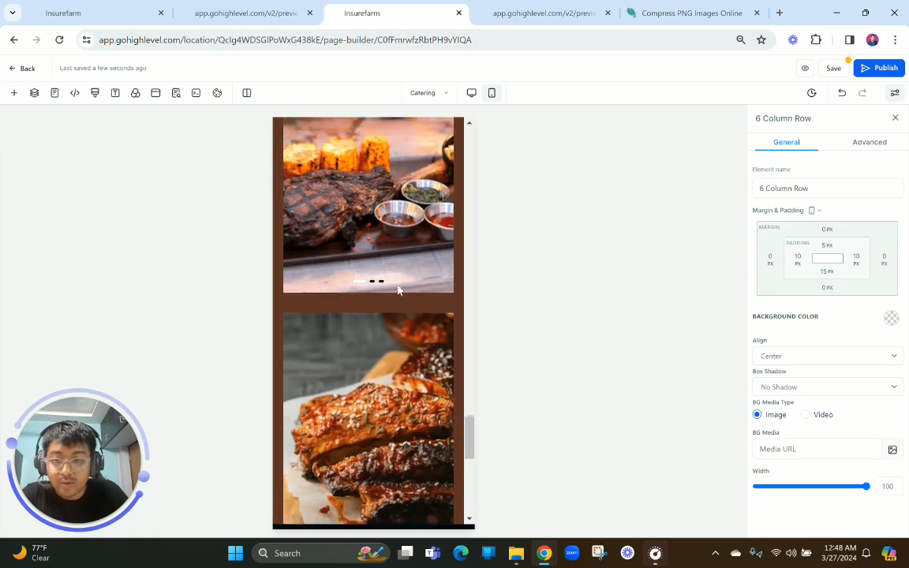
{"action": "scroll", "coordinate": [400, 290], "scroll_direction": "up", "scroll_amount": 15}
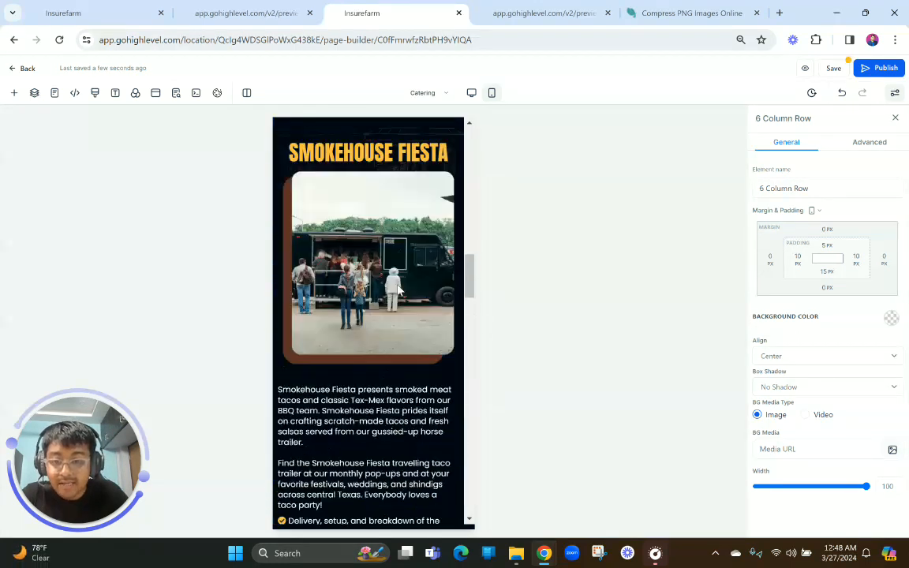
{"action": "scroll", "coordinate": [412, 166], "scroll_direction": "up", "scroll_amount": 2}
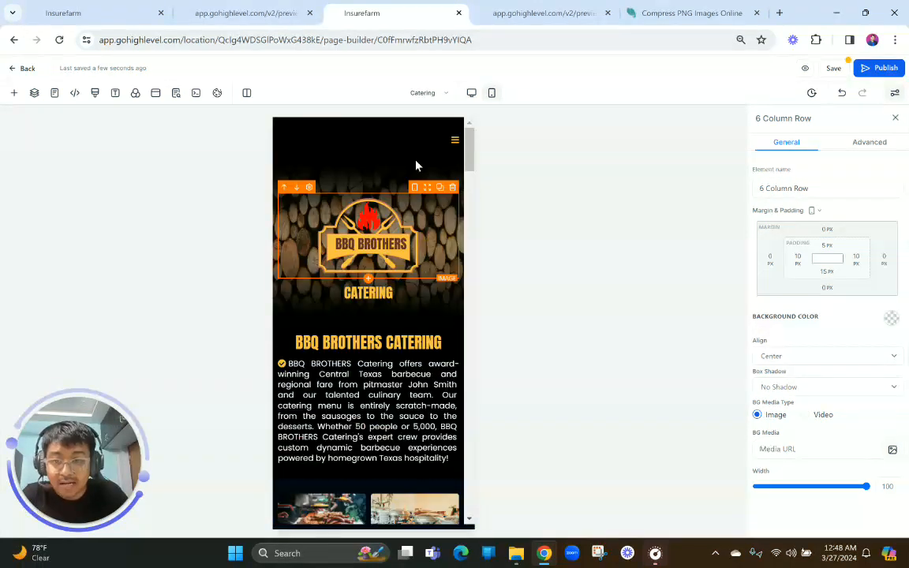
{"action": "left_click", "coordinate": [456, 145]}
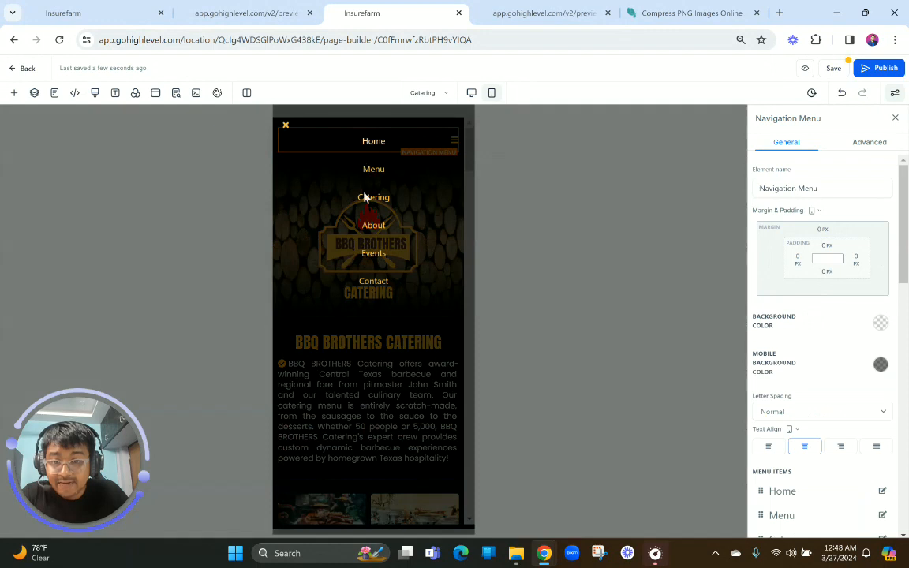
{"action": "left_click", "coordinate": [286, 127]}
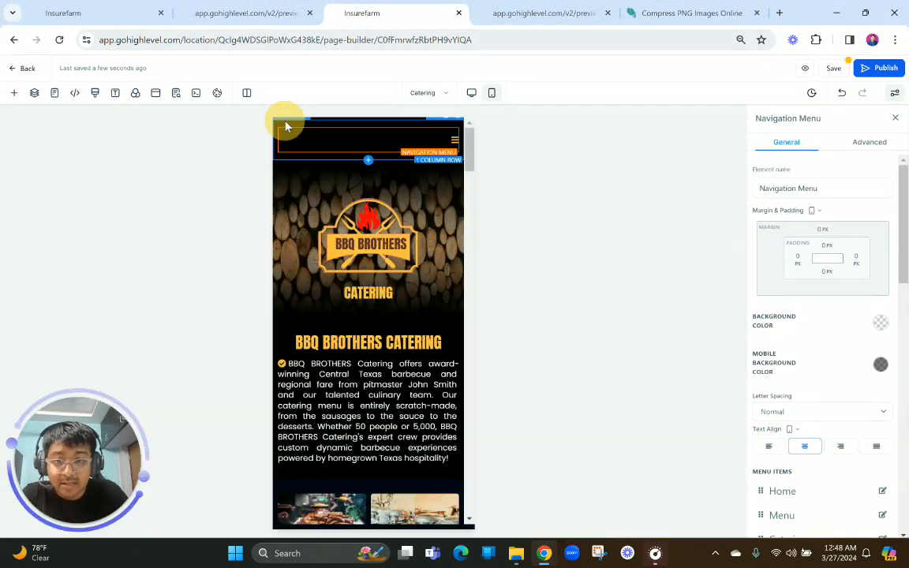
Switch the builder to the desktop view and save the page, accepting the global section changes
{"action": "left_click", "coordinate": [472, 92]}
{"action": "scroll", "coordinate": [370, 300], "scroll_direction": "down", "scroll_amount": 15}
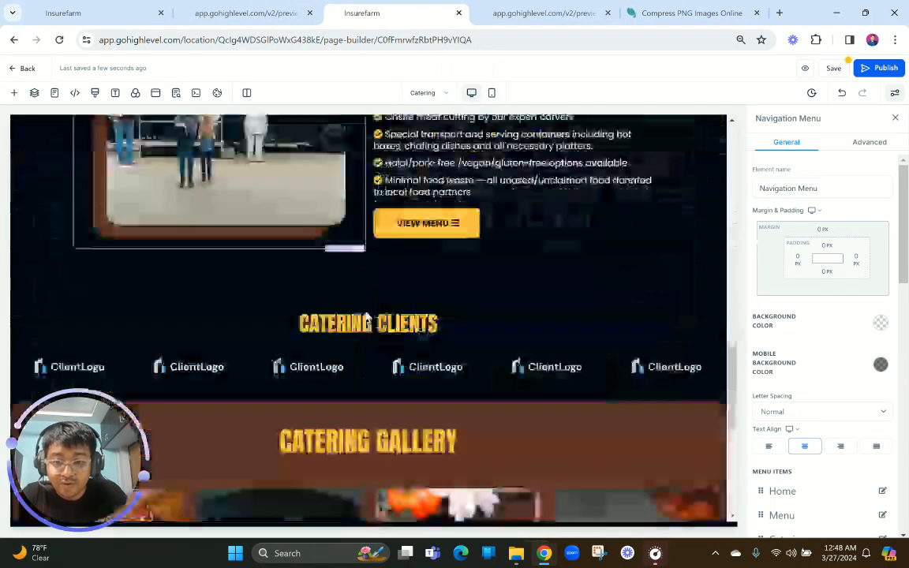
{"action": "scroll", "coordinate": [367, 316], "scroll_direction": "up", "scroll_amount": 8}
{"action": "scroll", "coordinate": [367, 316], "scroll_direction": "up", "scroll_amount": 10}
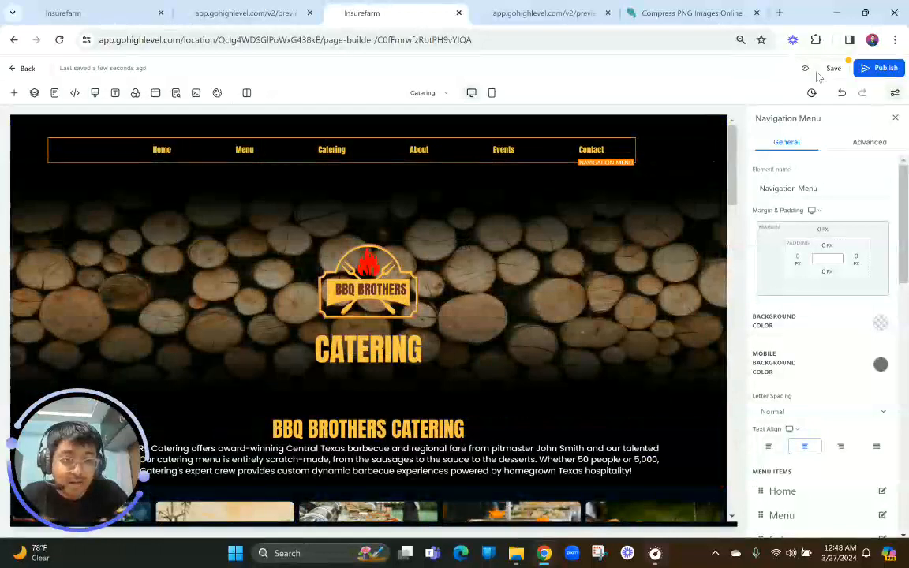
{"action": "left_click", "coordinate": [833, 70]}
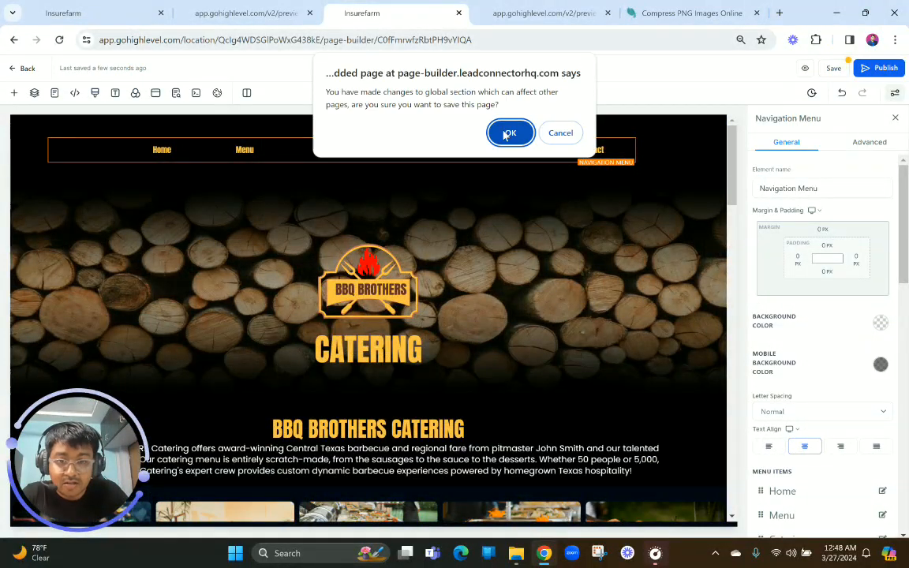
{"action": "left_click", "coordinate": [508, 133]}
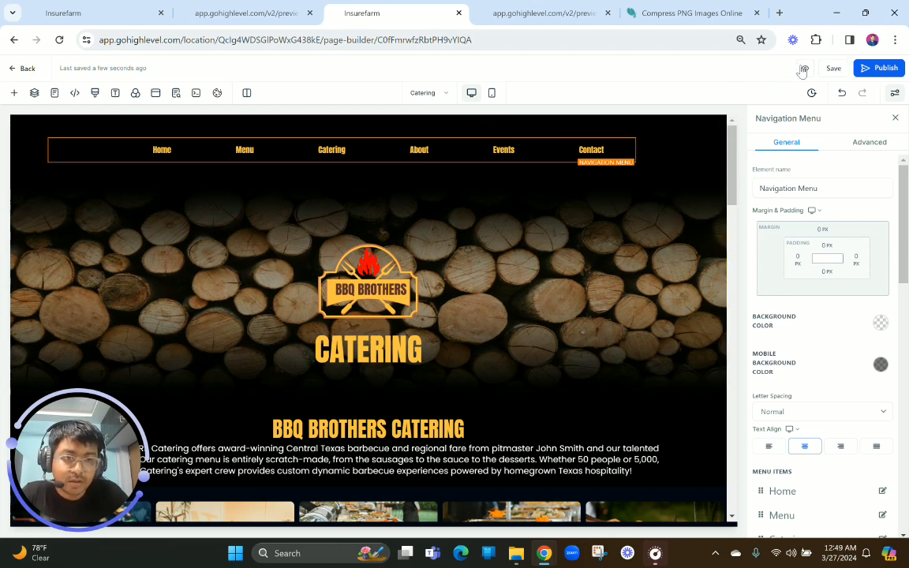
Preview the Catering page and examine its desktop layout from the navigation menu down to the gallery
{"action": "left_click", "coordinate": [802, 70]}
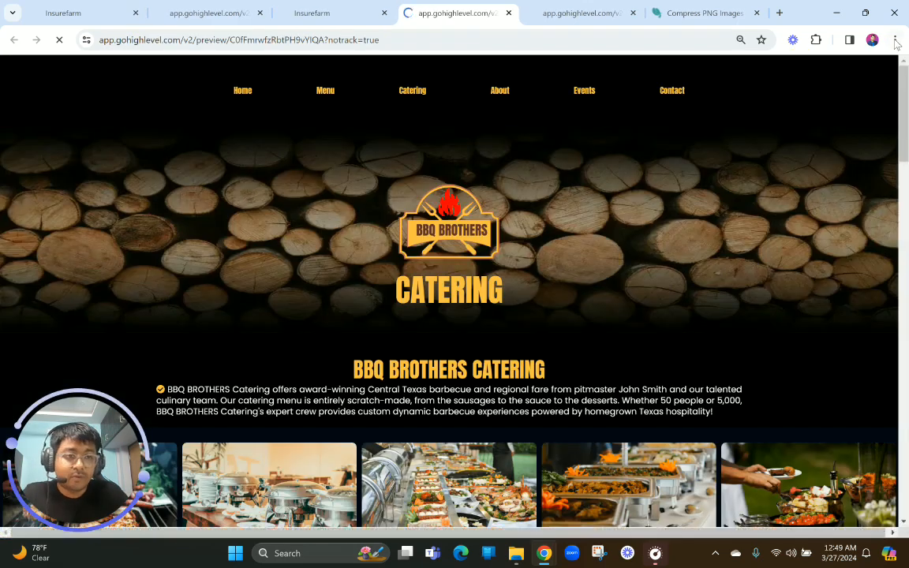
{"action": "left_click", "coordinate": [895, 39]}
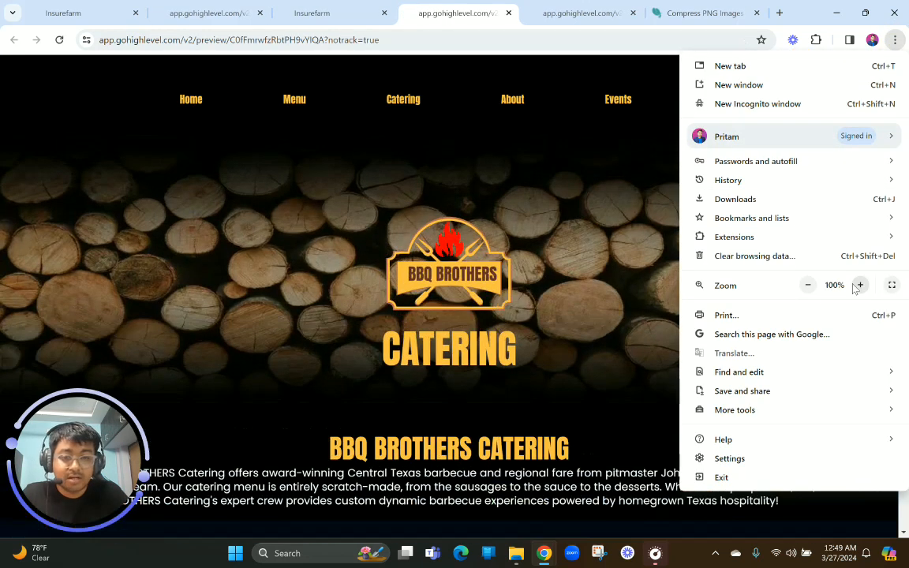
{"action": "left_click", "coordinate": [602, 322]}
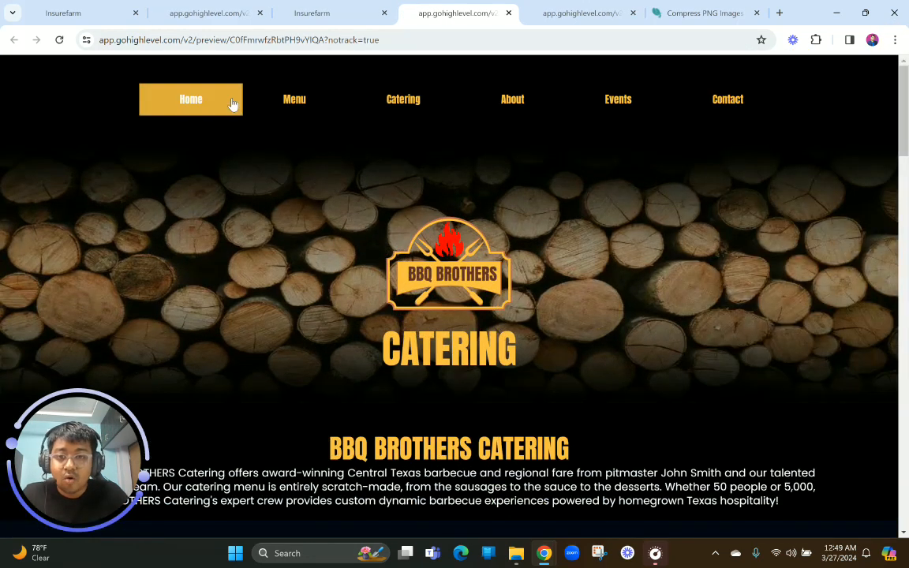
{"action": "scroll", "coordinate": [394, 242], "scroll_direction": "down", "scroll_amount": 2}
{"action": "scroll", "coordinate": [394, 242], "scroll_direction": "up", "scroll_amount": 1}
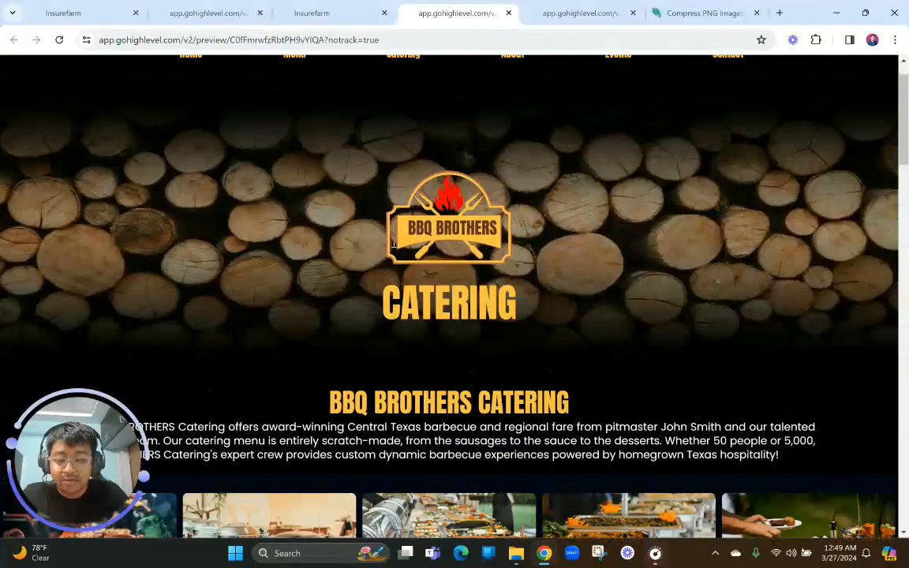
{"action": "scroll", "coordinate": [351, 344], "scroll_direction": "down", "scroll_amount": 10}
{"action": "scroll", "coordinate": [353, 341], "scroll_direction": "down", "scroll_amount": 12}
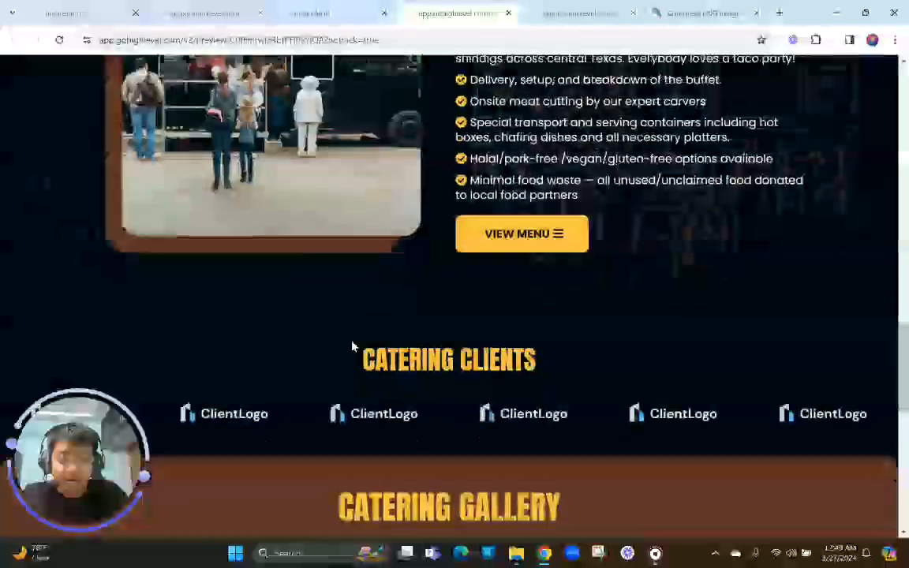
{"action": "scroll", "coordinate": [353, 341], "scroll_direction": "up", "scroll_amount": 8}
{"action": "scroll", "coordinate": [352, 340], "scroll_direction": "up", "scroll_amount": 15}
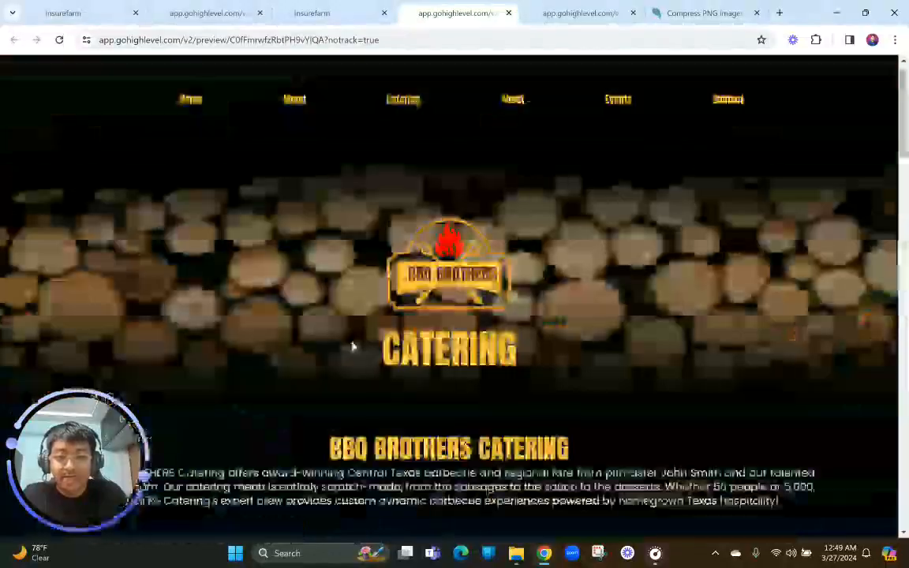
Open the developer tools on the preview and check the expanded navigation menu in the emulated phone view
{"action": "right_click", "coordinate": [336, 198]}
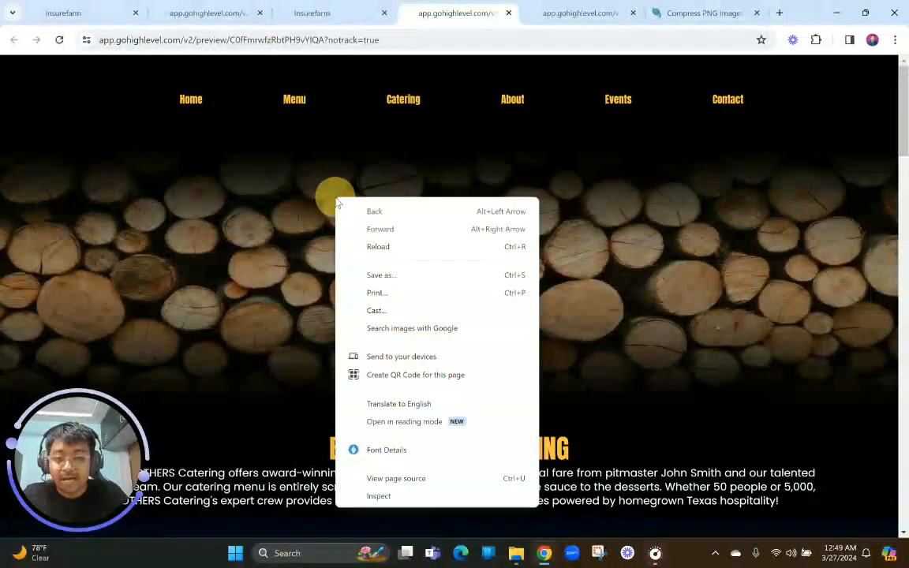
{"action": "left_click", "coordinate": [378, 494]}
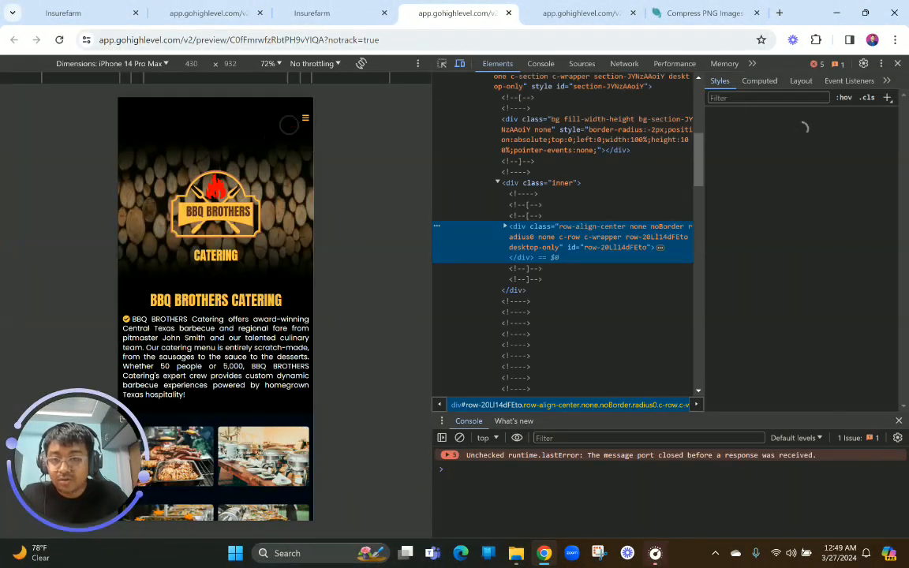
{"action": "left_click", "coordinate": [304, 117]}
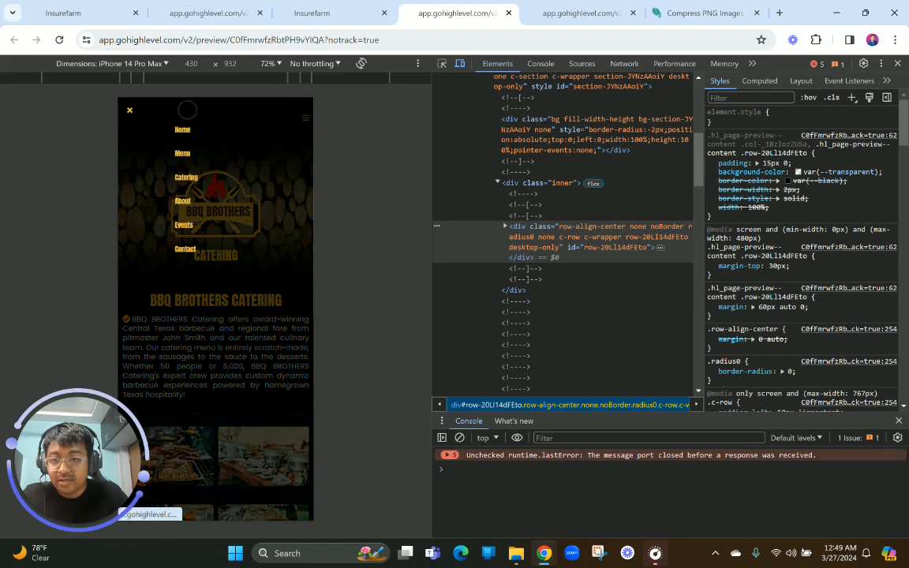
{"action": "left_click", "coordinate": [127, 108]}
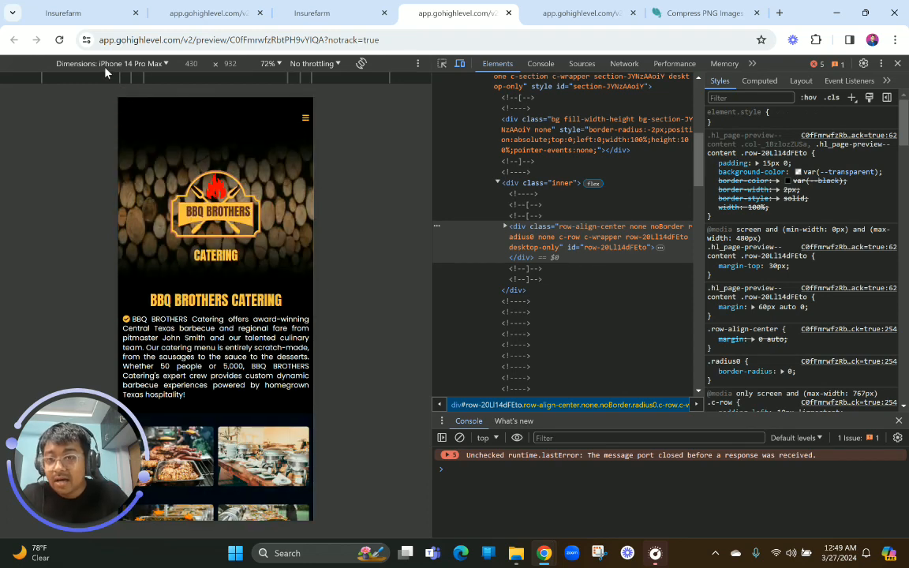
Set the emulated device for the preview to Samsung Galaxy S20 Ultra
{"action": "left_click", "coordinate": [132, 64]}
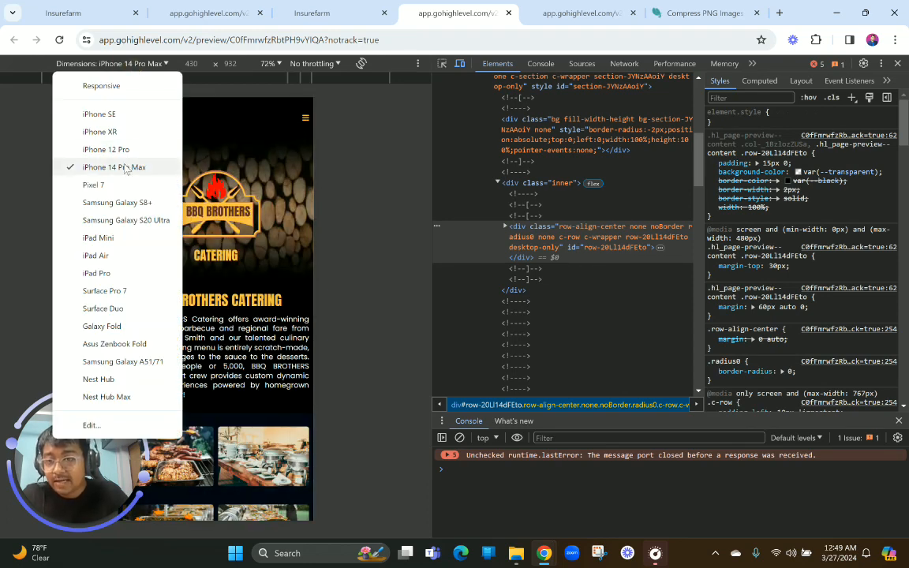
{"action": "left_click", "coordinate": [120, 222]}
{"action": "scroll", "coordinate": [221, 252], "scroll_direction": "down", "scroll_amount": 1}
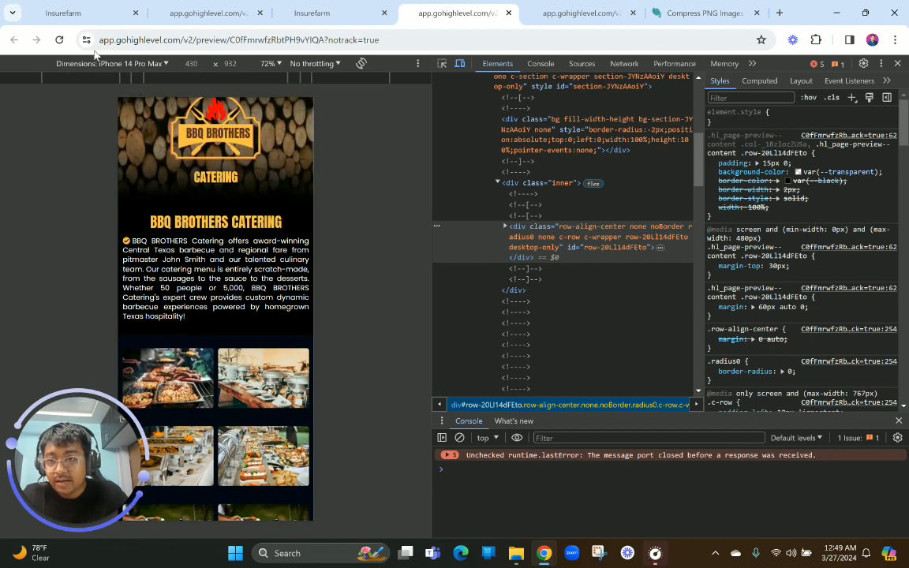
{"action": "left_click", "coordinate": [134, 63]}
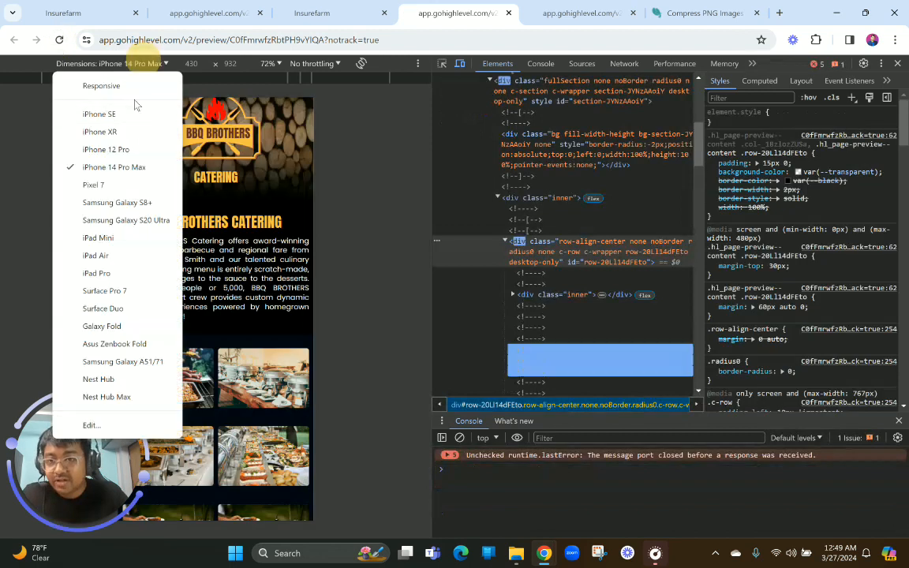
{"action": "left_click", "coordinate": [118, 220]}
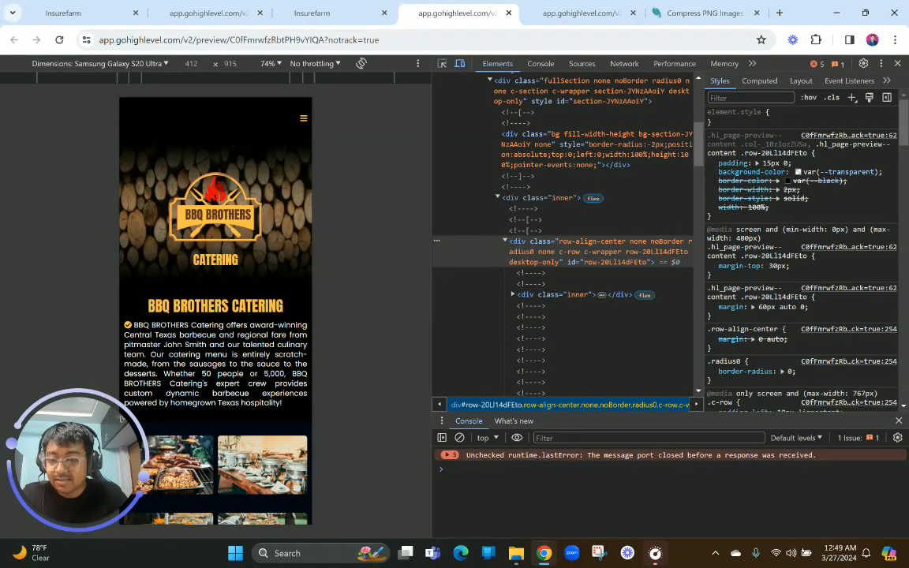
Examine the mobile layout of the Catering page from the image grid through Catering Clients to the end of the gallery
{"action": "scroll", "coordinate": [226, 251], "scroll_direction": "down", "scroll_amount": 5}
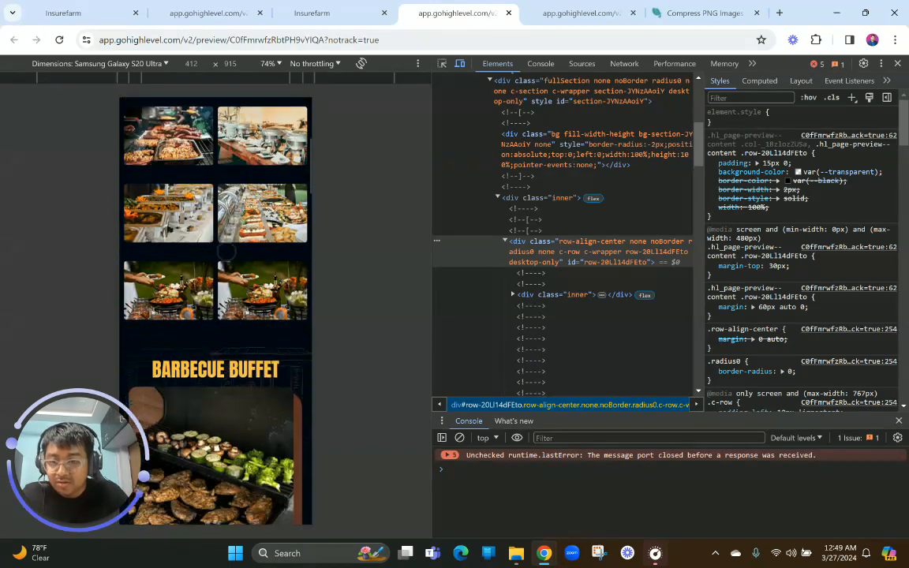
{"action": "scroll", "coordinate": [226, 251], "scroll_direction": "down", "scroll_amount": 3}
{"action": "scroll", "coordinate": [241, 221], "scroll_direction": "down", "scroll_amount": 4}
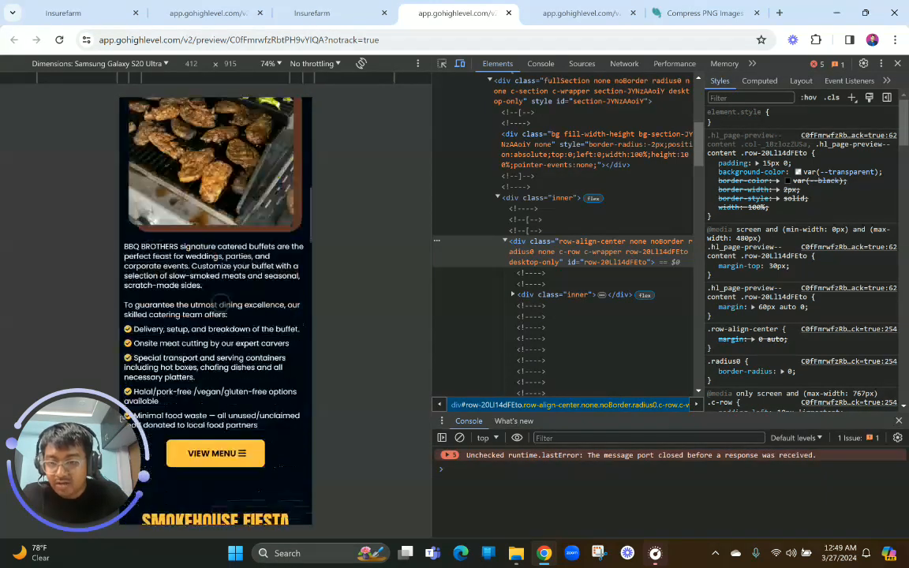
{"action": "scroll", "coordinate": [240, 222], "scroll_direction": "up", "scroll_amount": 5}
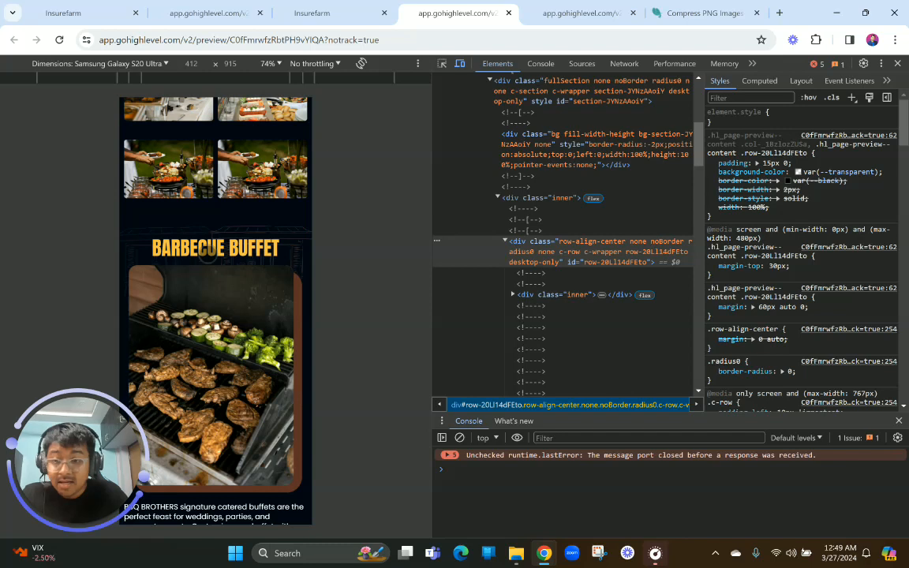
{"action": "scroll", "coordinate": [207, 254], "scroll_direction": "down", "scroll_amount": 8}
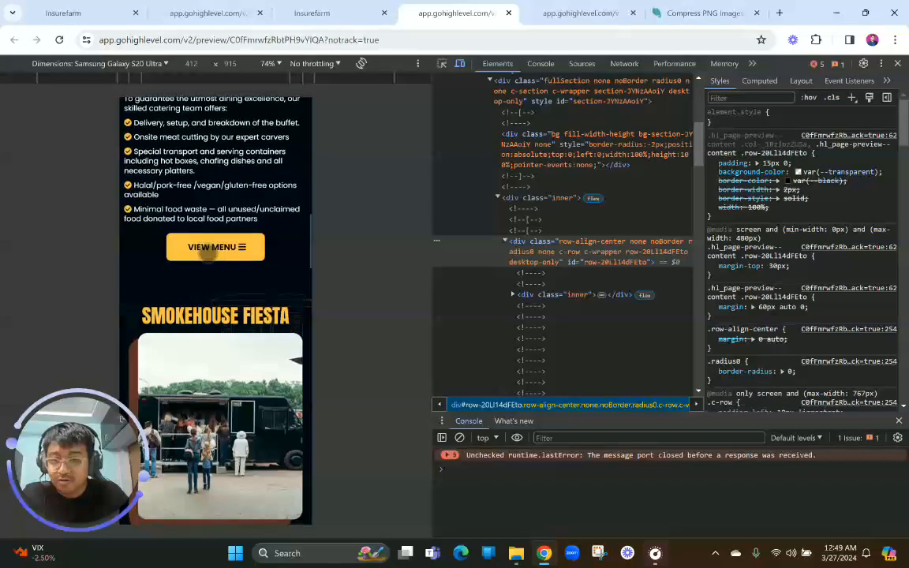
{"action": "scroll", "coordinate": [208, 254], "scroll_direction": "down", "scroll_amount": 10}
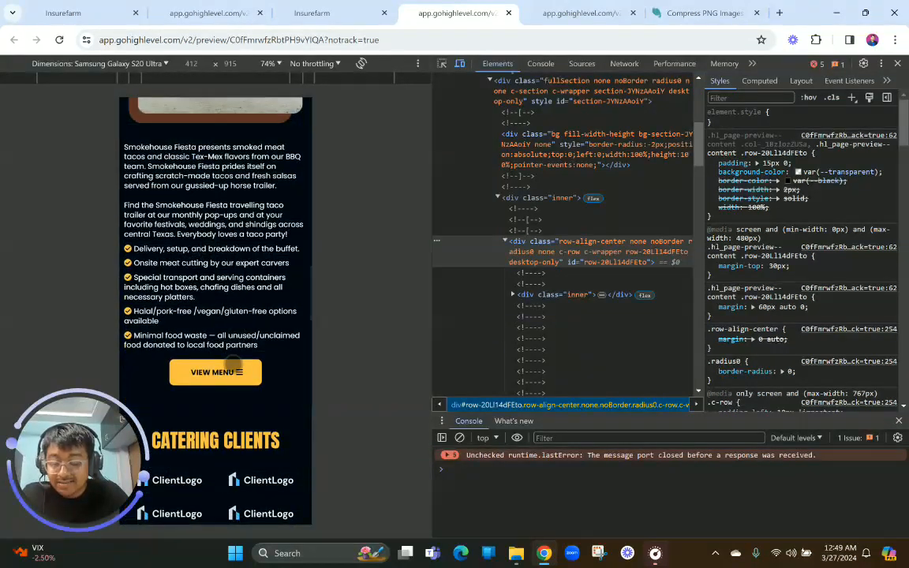
{"action": "scroll", "coordinate": [233, 364], "scroll_direction": "down", "scroll_amount": 1}
{"action": "scroll", "coordinate": [192, 414], "scroll_direction": "down", "scroll_amount": 10}
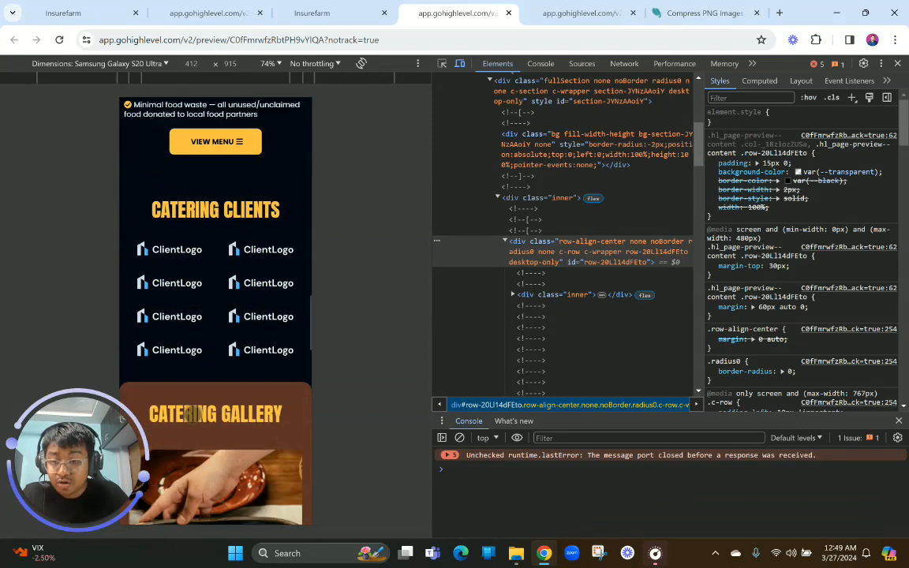
{"action": "scroll", "coordinate": [194, 414], "scroll_direction": "down", "scroll_amount": 10}
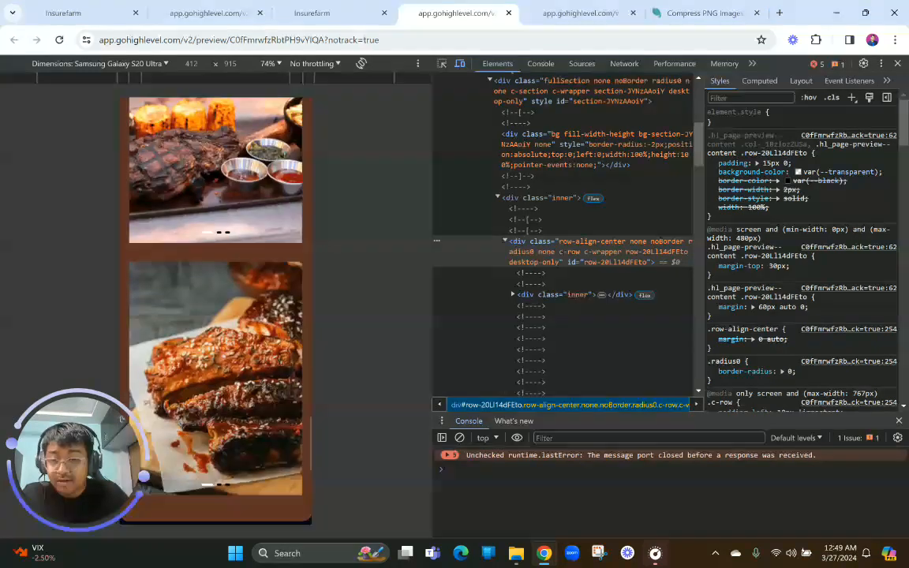
{"action": "scroll", "coordinate": [193, 414], "scroll_direction": "up", "scroll_amount": 10}
{"action": "scroll", "coordinate": [193, 414], "scroll_direction": "up", "scroll_amount": 15}
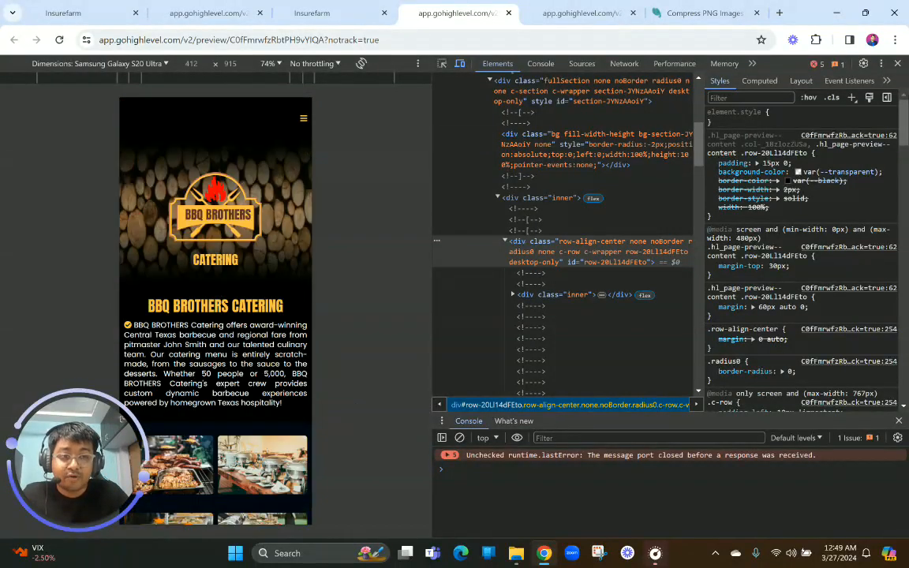
Close the developer tools on the Catering preview and open ghltemplateshop.com in a new browser tab
{"action": "left_click", "coordinate": [898, 64]}
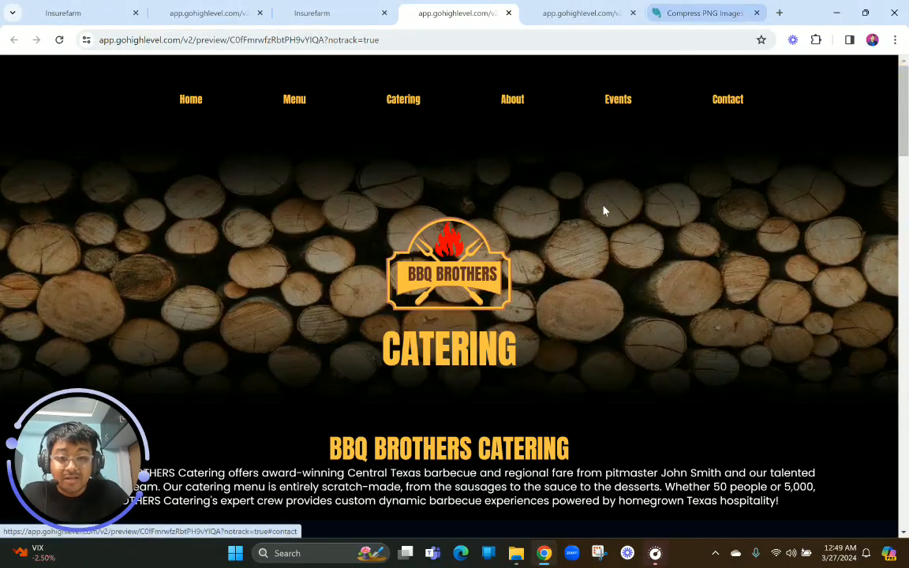
{"action": "left_click", "coordinate": [779, 13]}
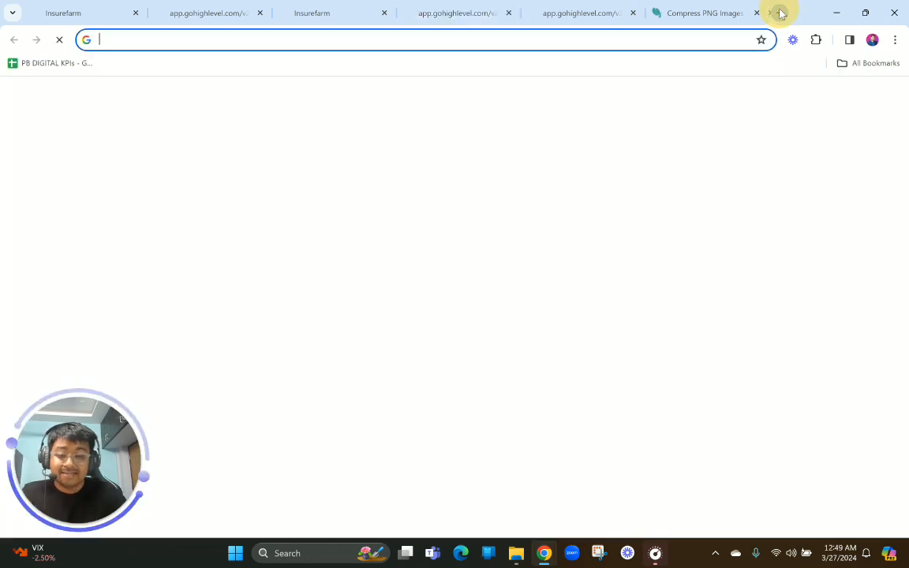
{"action": "type", "text": "ghl"}
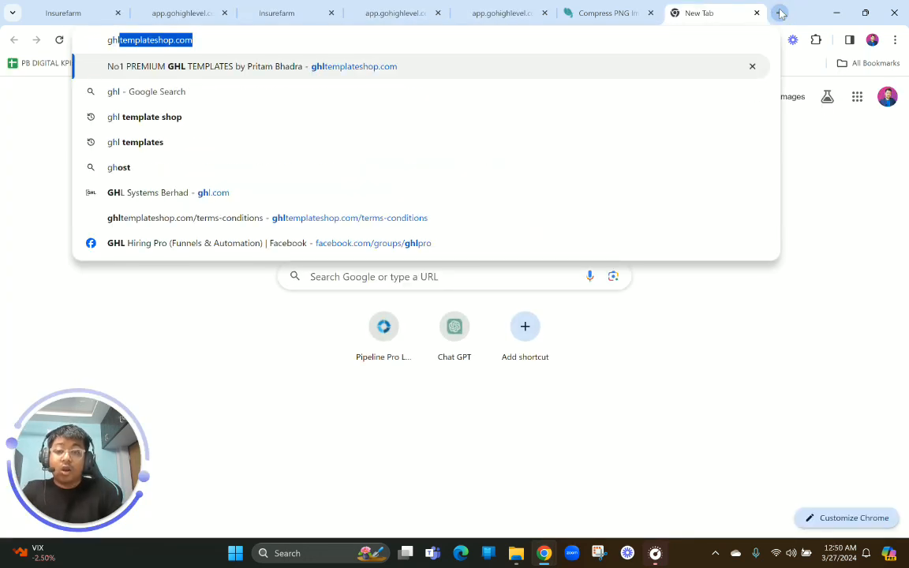
{"action": "key", "text": "Return"}
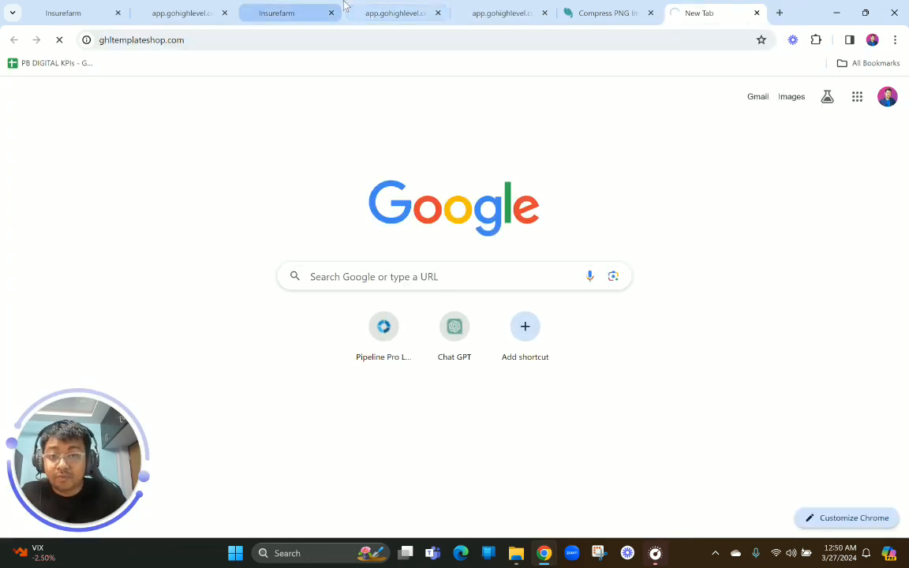
{"action": "left_click", "coordinate": [288, 12]}
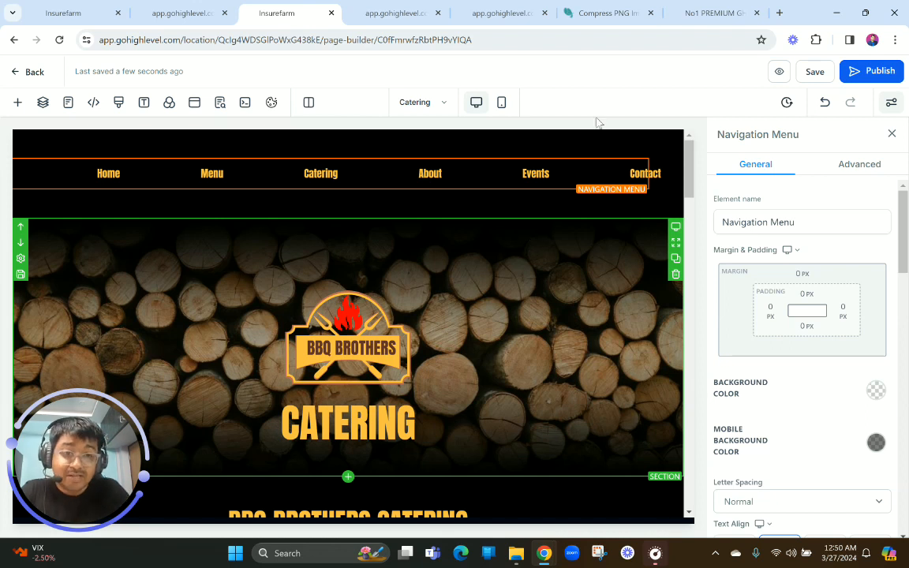
{"action": "left_click", "coordinate": [679, 11]}
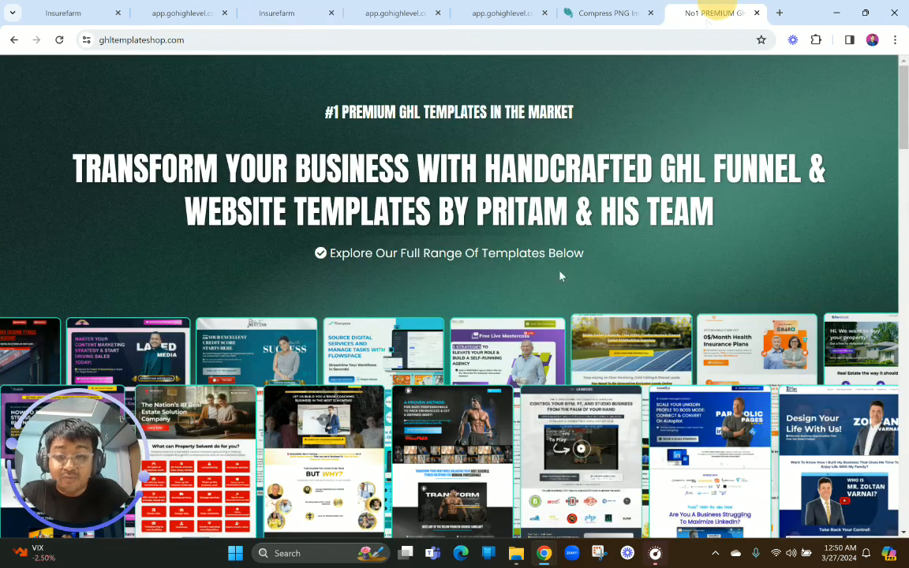
{"action": "left_click", "coordinate": [189, 41]}
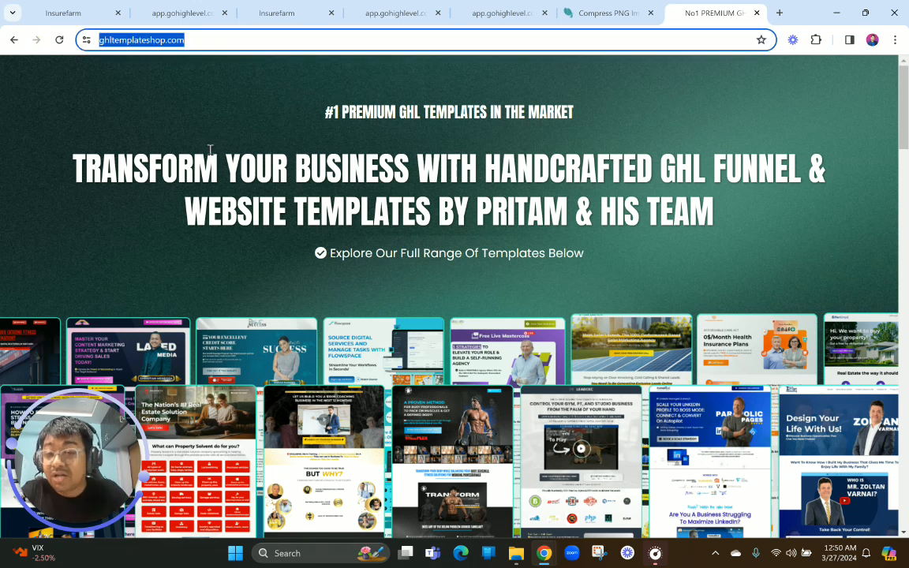
Find the Premium Restaurant Website Template listing and highlight its price and the beta program pricing note
{"action": "scroll", "coordinate": [237, 205], "scroll_direction": "down", "scroll_amount": 12}
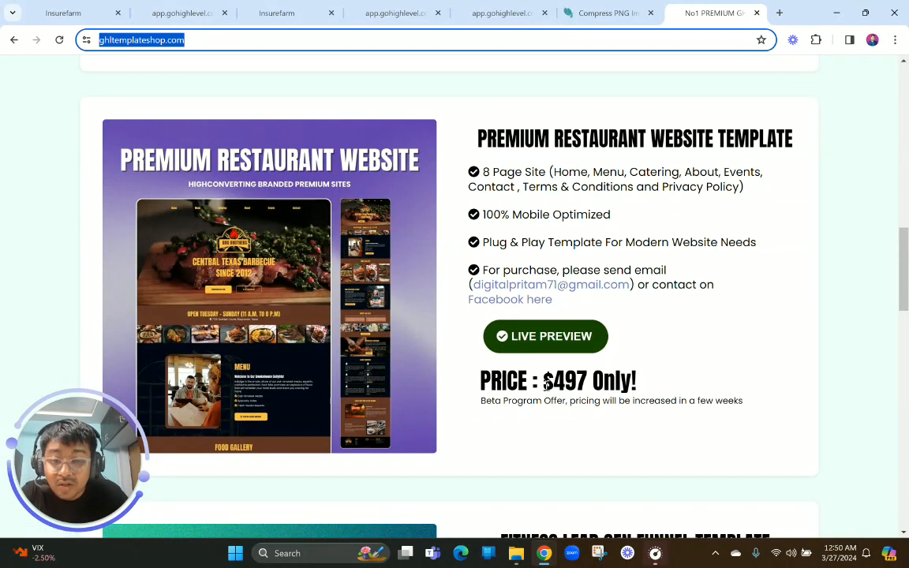
{"action": "left_click_drag", "start_coordinate": [544, 385], "coordinate": [687, 383]}
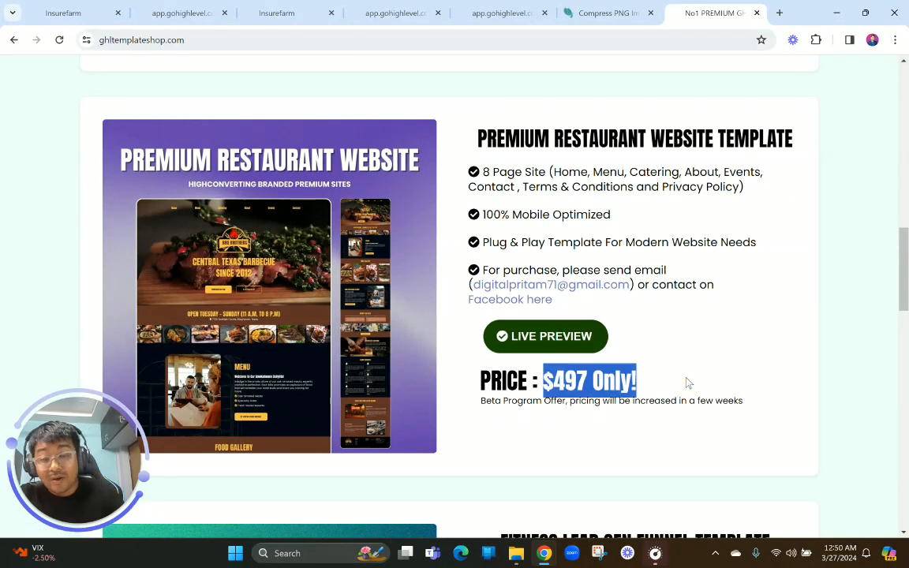
{"action": "scroll", "coordinate": [686, 382], "scroll_direction": "down", "scroll_amount": 1}
{"action": "left_click", "coordinate": [528, 375]}
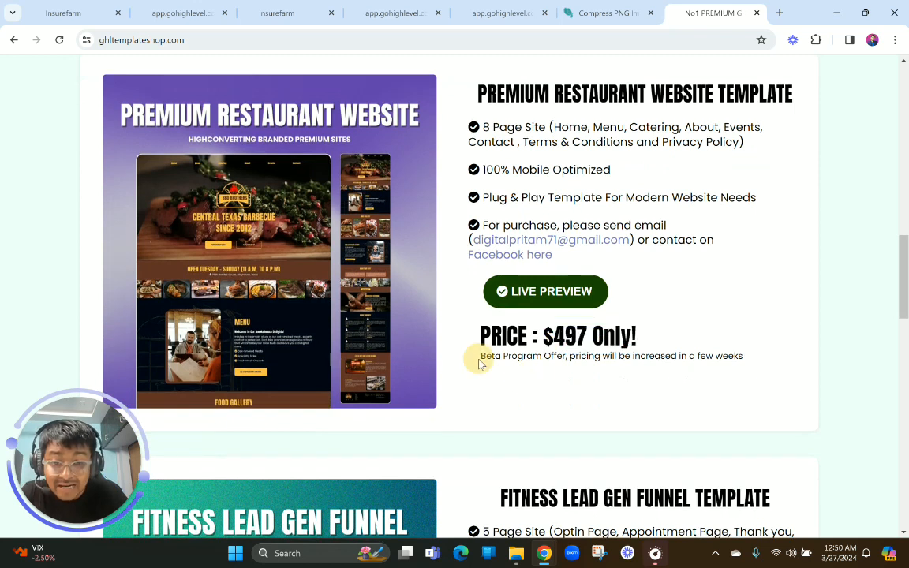
{"action": "left_click_drag", "start_coordinate": [479, 363], "coordinate": [751, 365]}
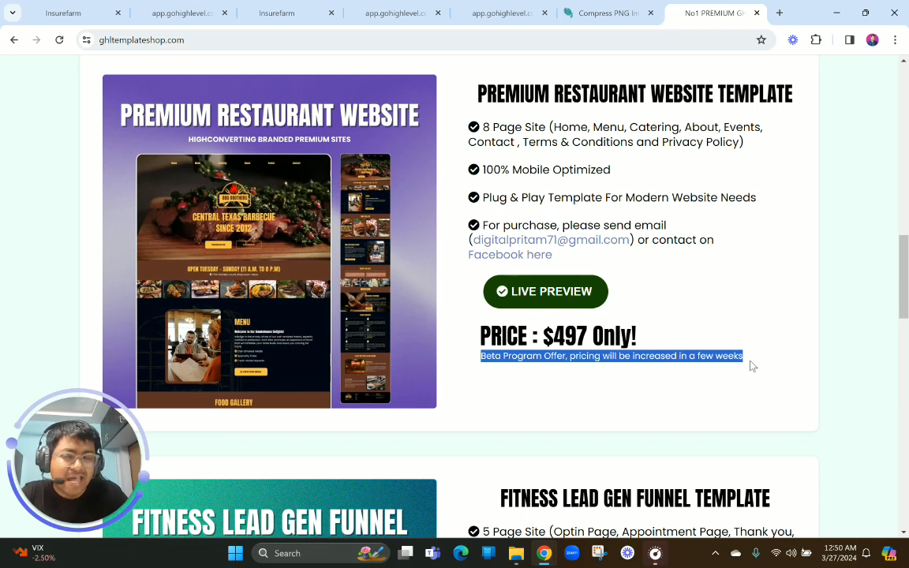
{"action": "scroll", "coordinate": [751, 365], "scroll_direction": "up", "scroll_amount": 15}
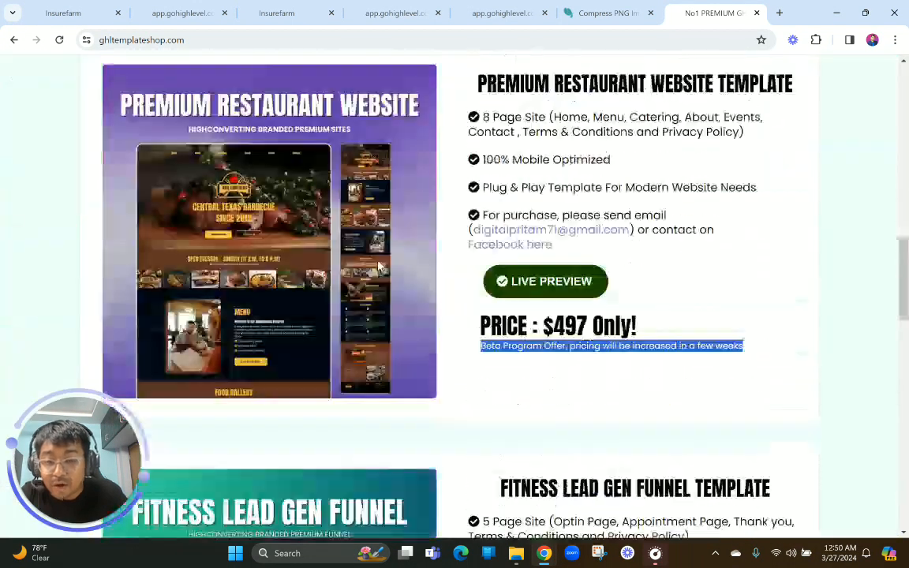
{"action": "scroll", "coordinate": [545, 252], "scroll_direction": "down", "scroll_amount": 1}
{"action": "scroll", "coordinate": [545, 253], "scroll_direction": "up", "scroll_amount": 1}
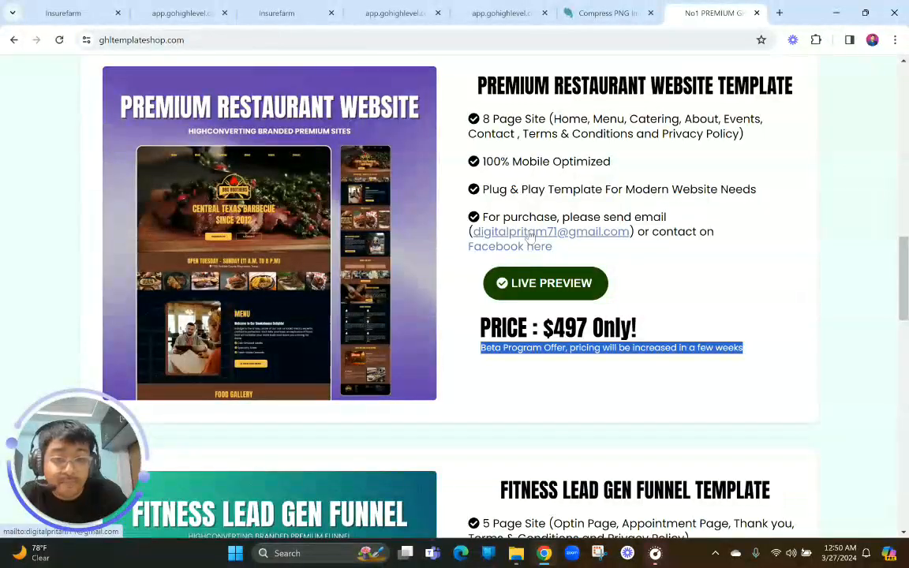
Check the restaurant template's purchase e-mail and Facebook contact links, and return to the Catering page preview
{"action": "left_click", "coordinate": [528, 232]}
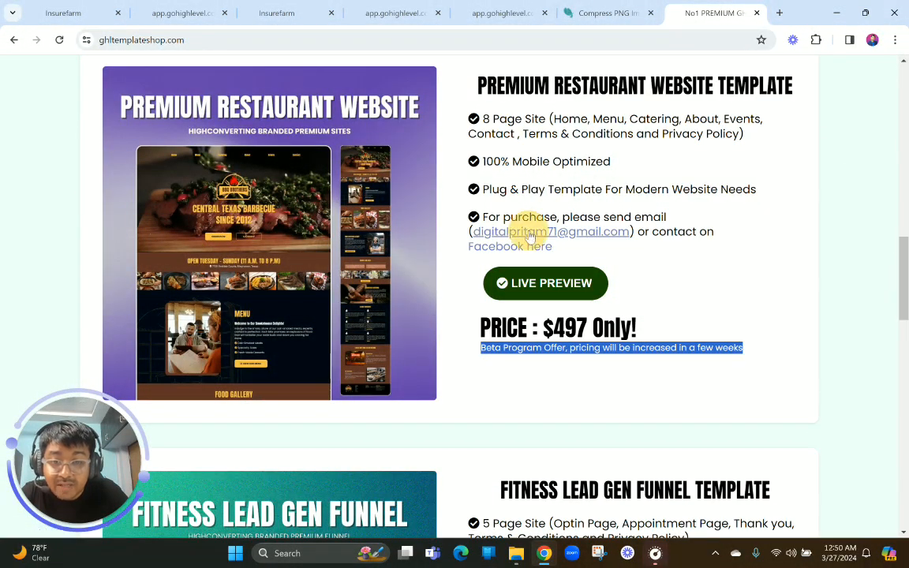
{"action": "left_click", "coordinate": [660, 159]}
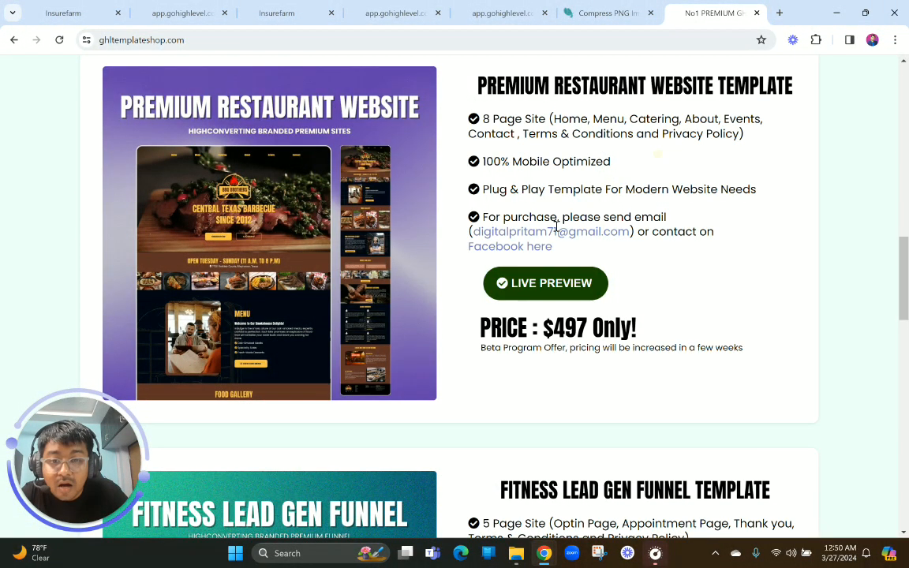
{"action": "left_click", "coordinate": [519, 247]}
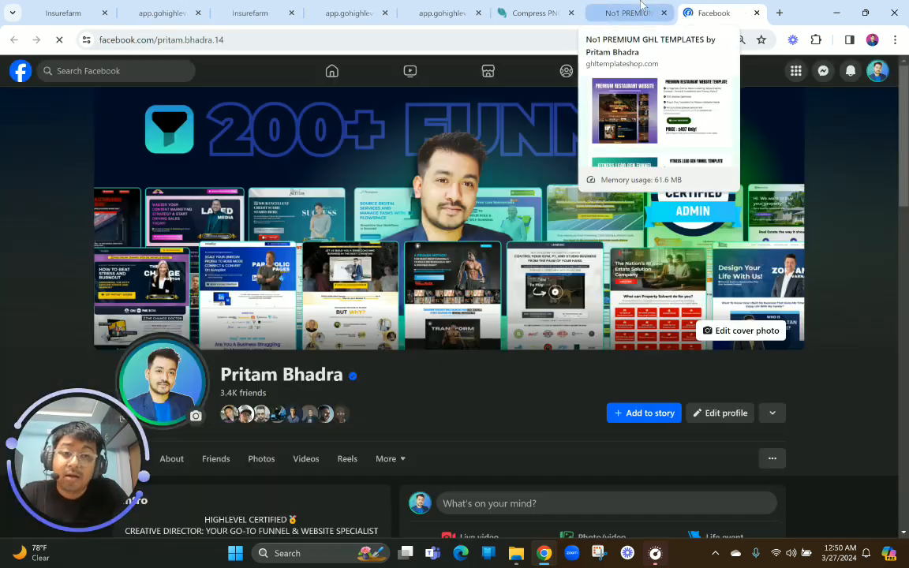
{"action": "left_click", "coordinate": [642, 7]}
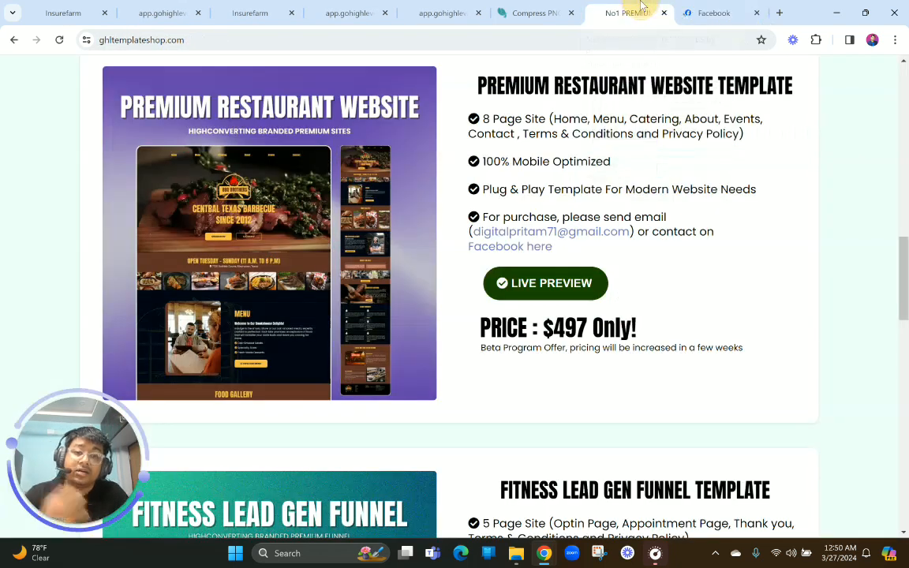
{"action": "scroll", "coordinate": [569, 209], "scroll_direction": "up", "scroll_amount": 1}
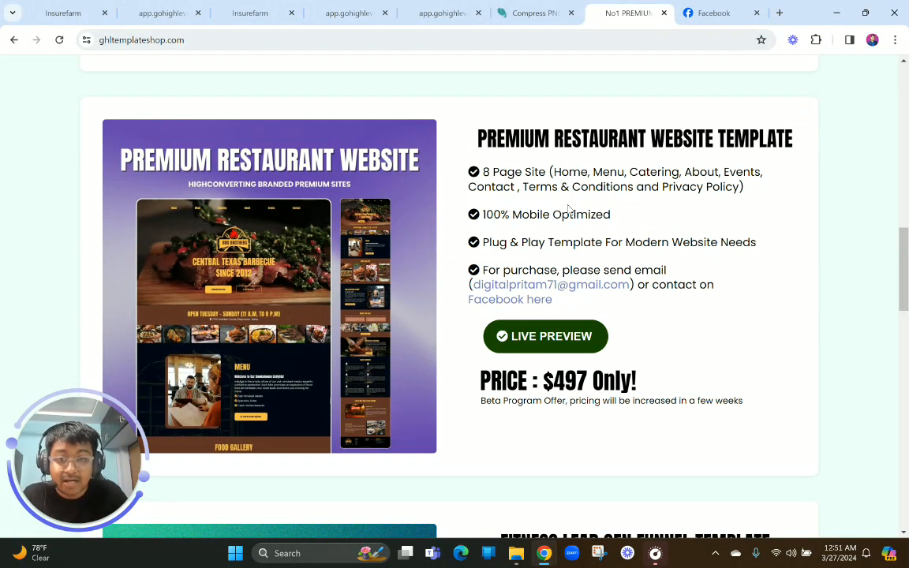
{"action": "left_click", "coordinate": [359, 7]}
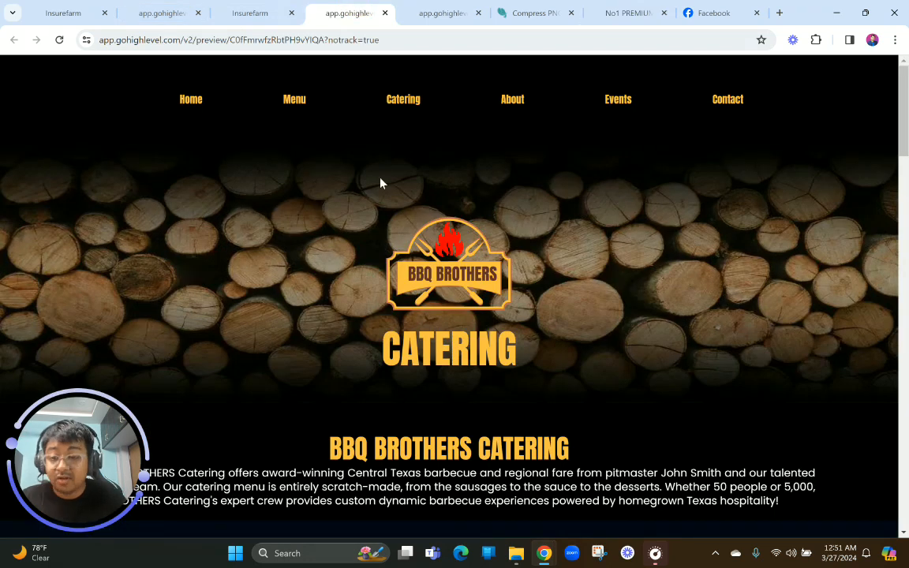